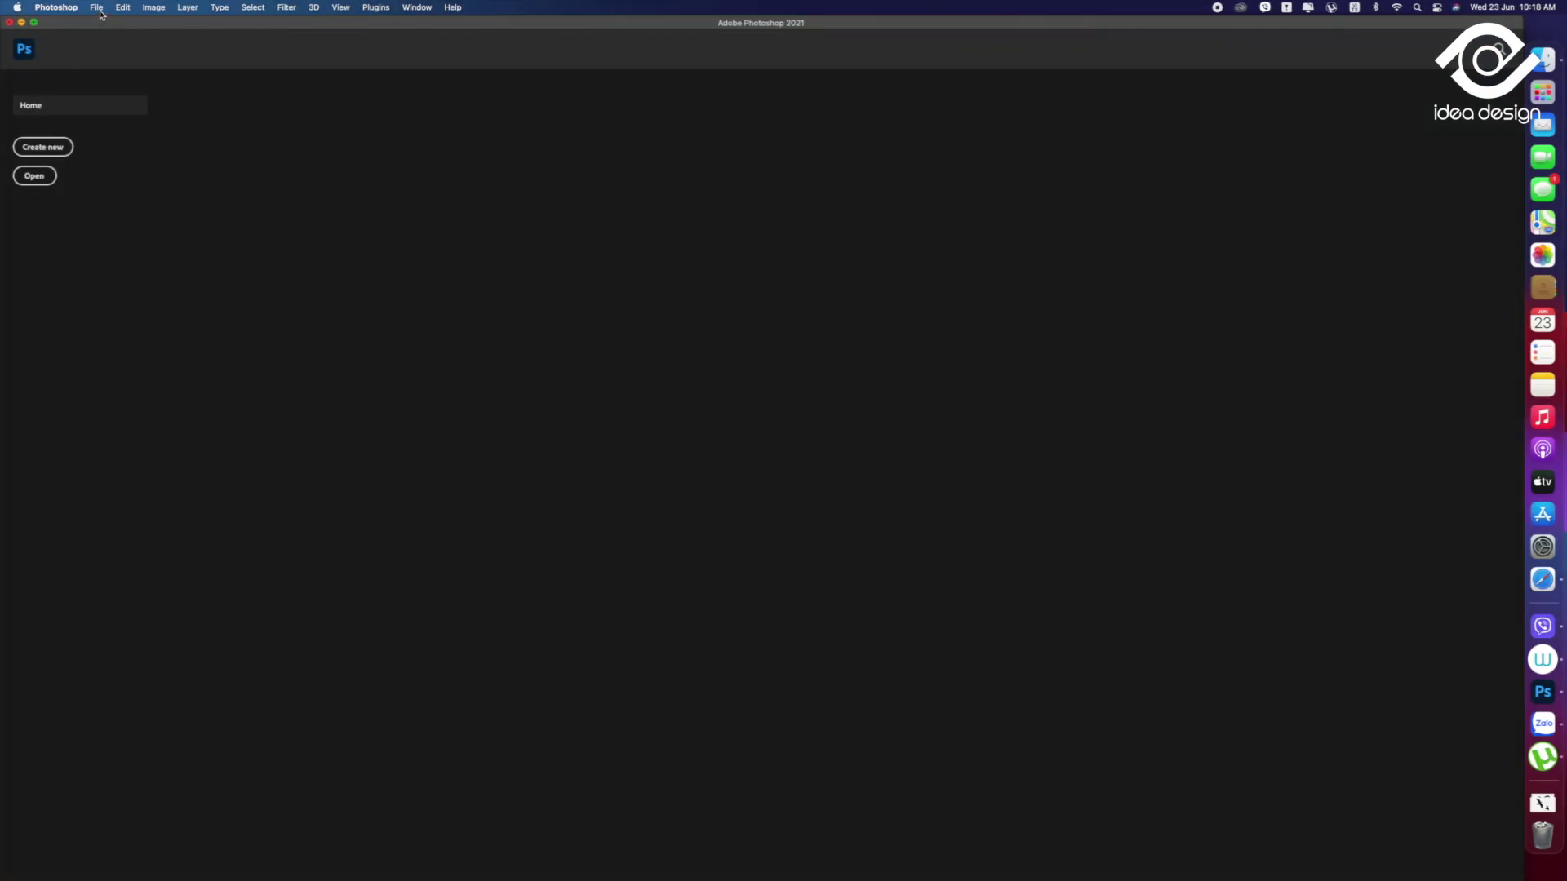
Open the File menu from the Photoshop 2021 home screen
left_click(98, 8)
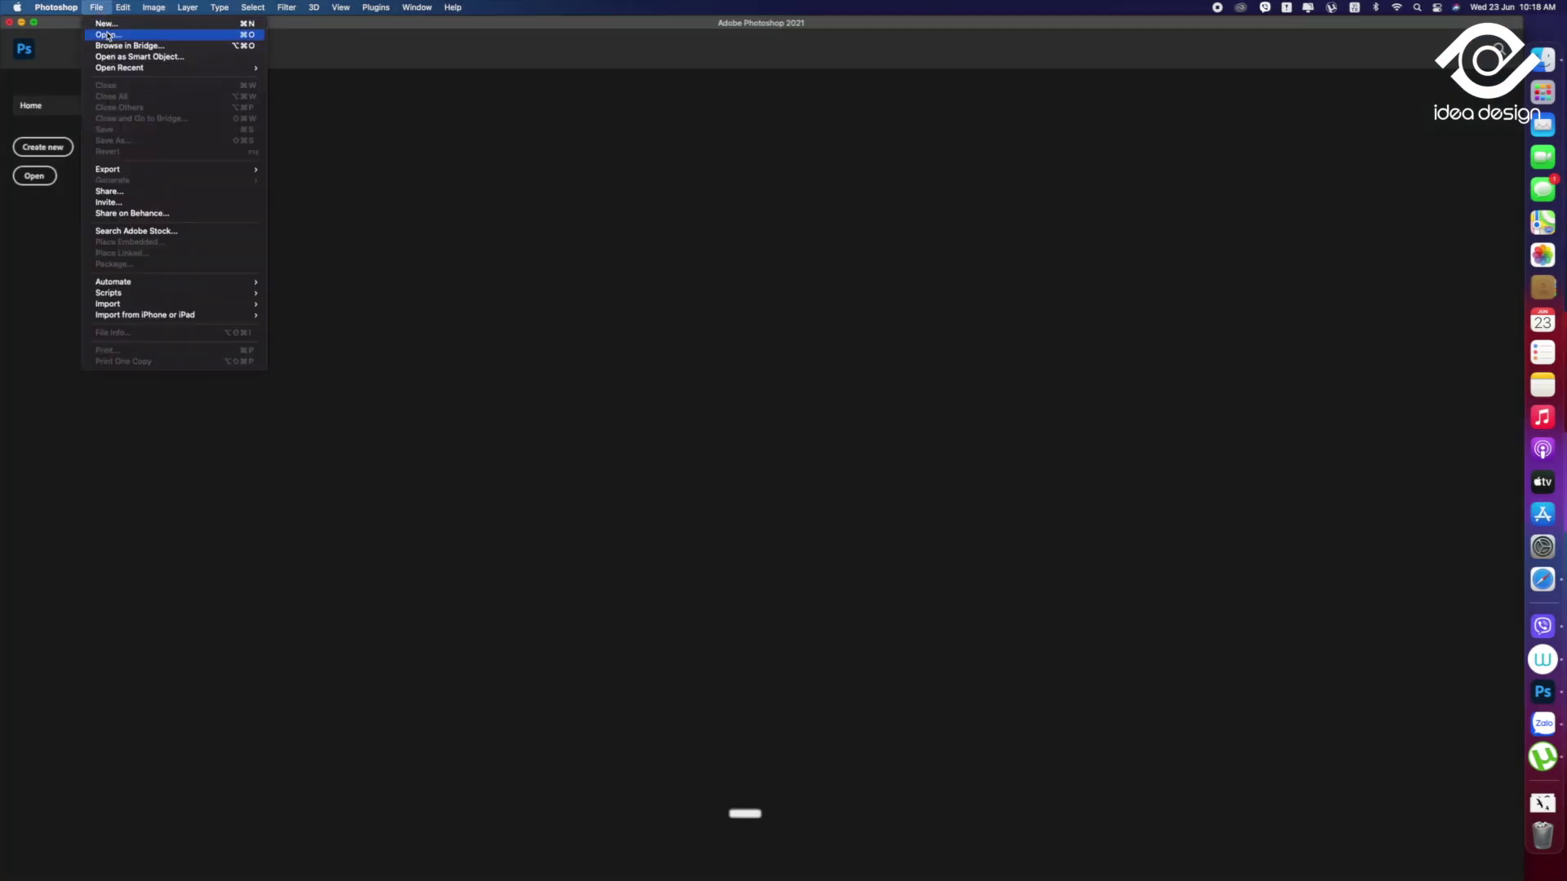
Dismiss the File menu and open Desktop > MAU 5 > maleficent.jpg with Cmd+O
left_click(374, 171)
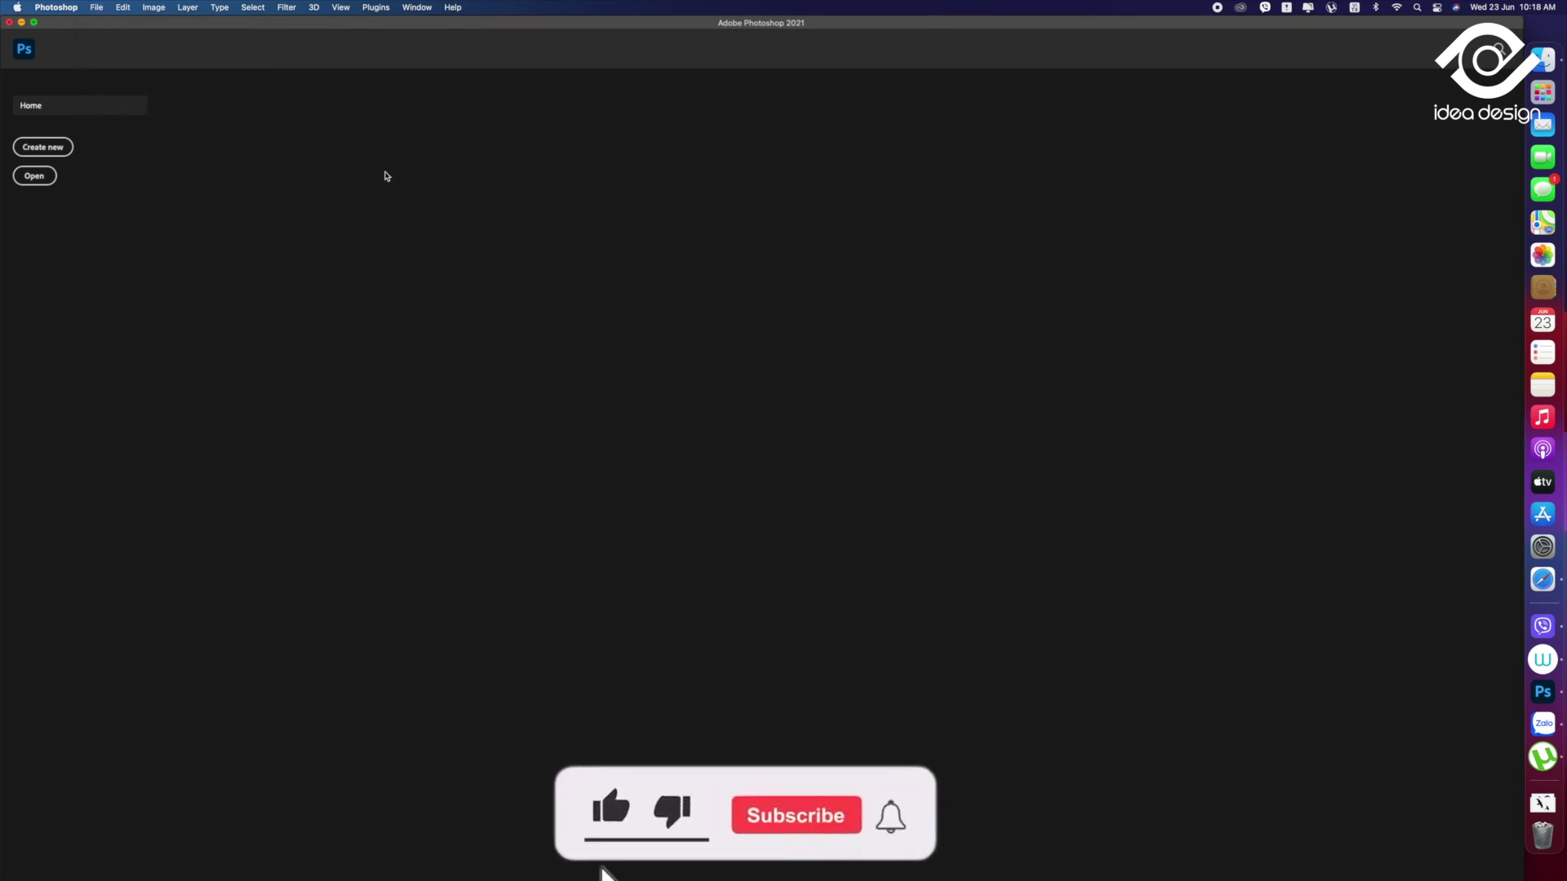
key("super+o")
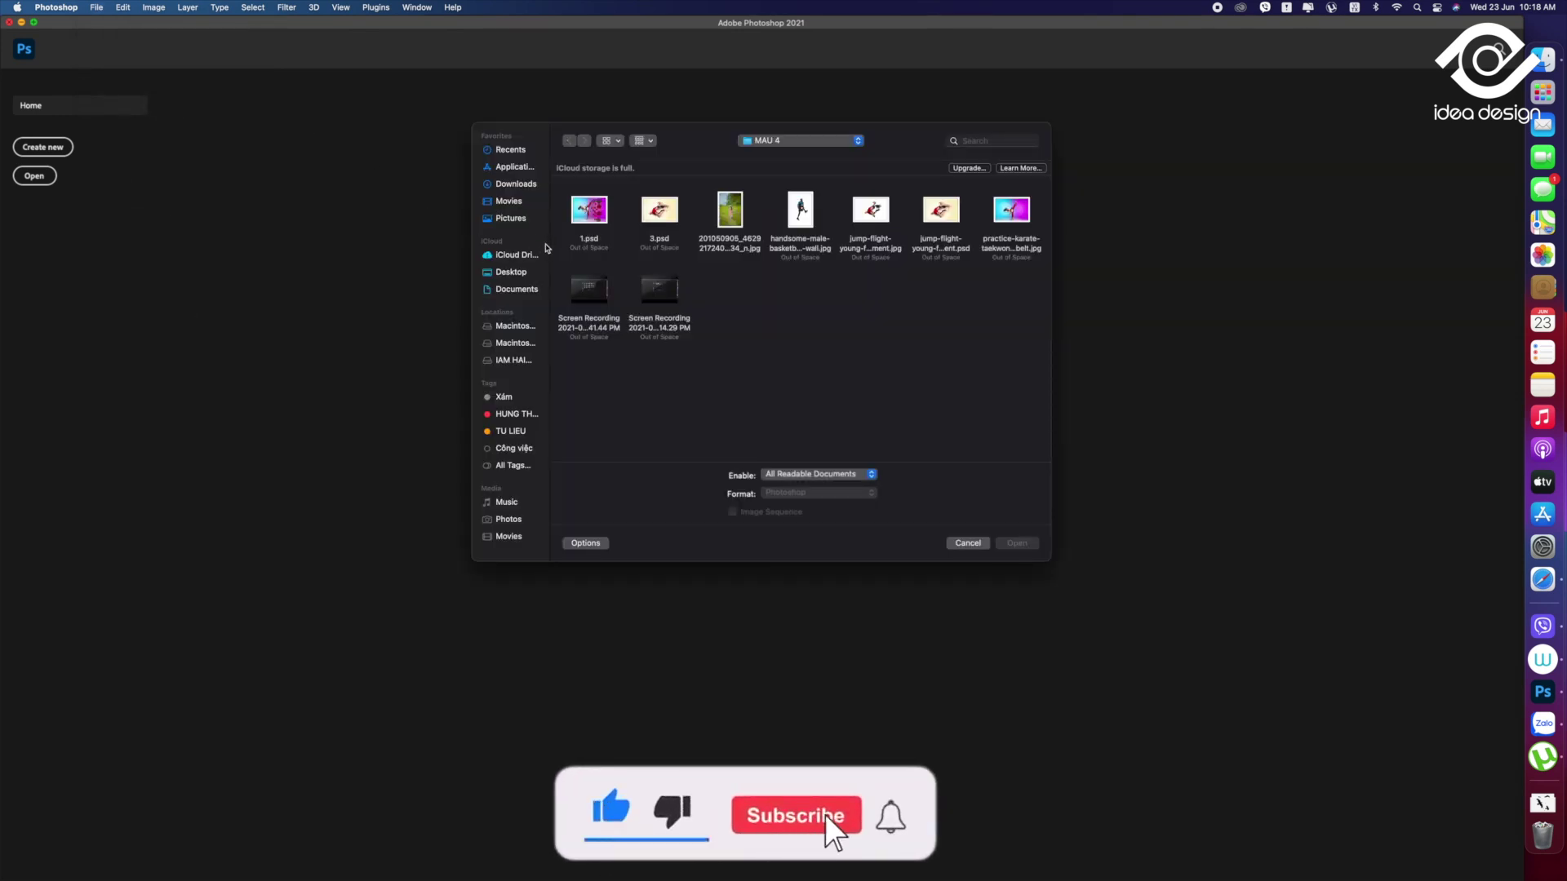
left_click(790, 142)
left_click(798, 155)
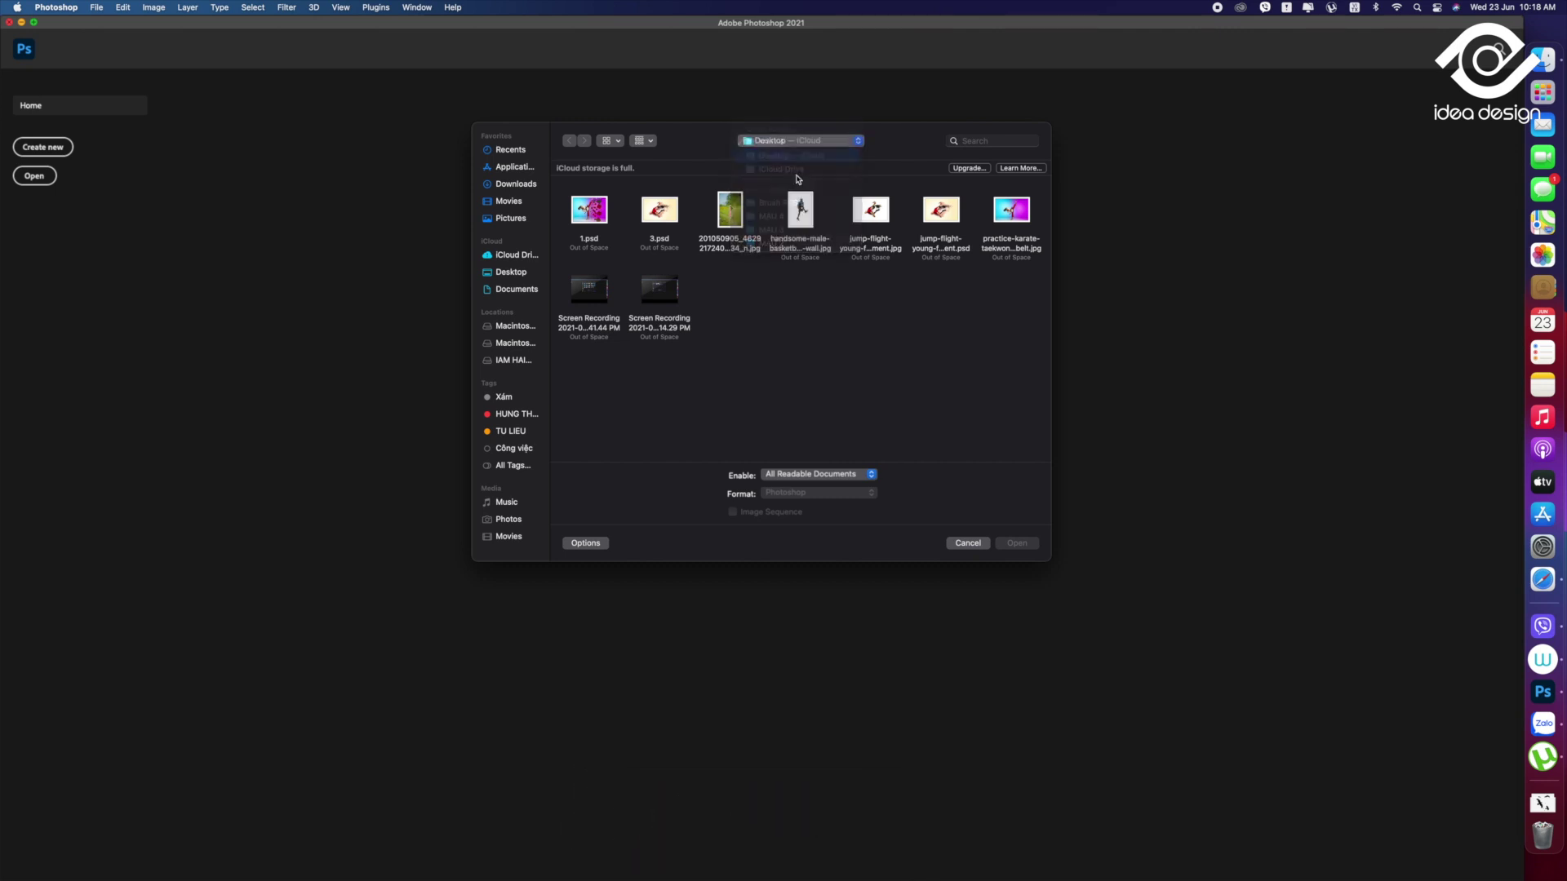
double_click(606, 220)
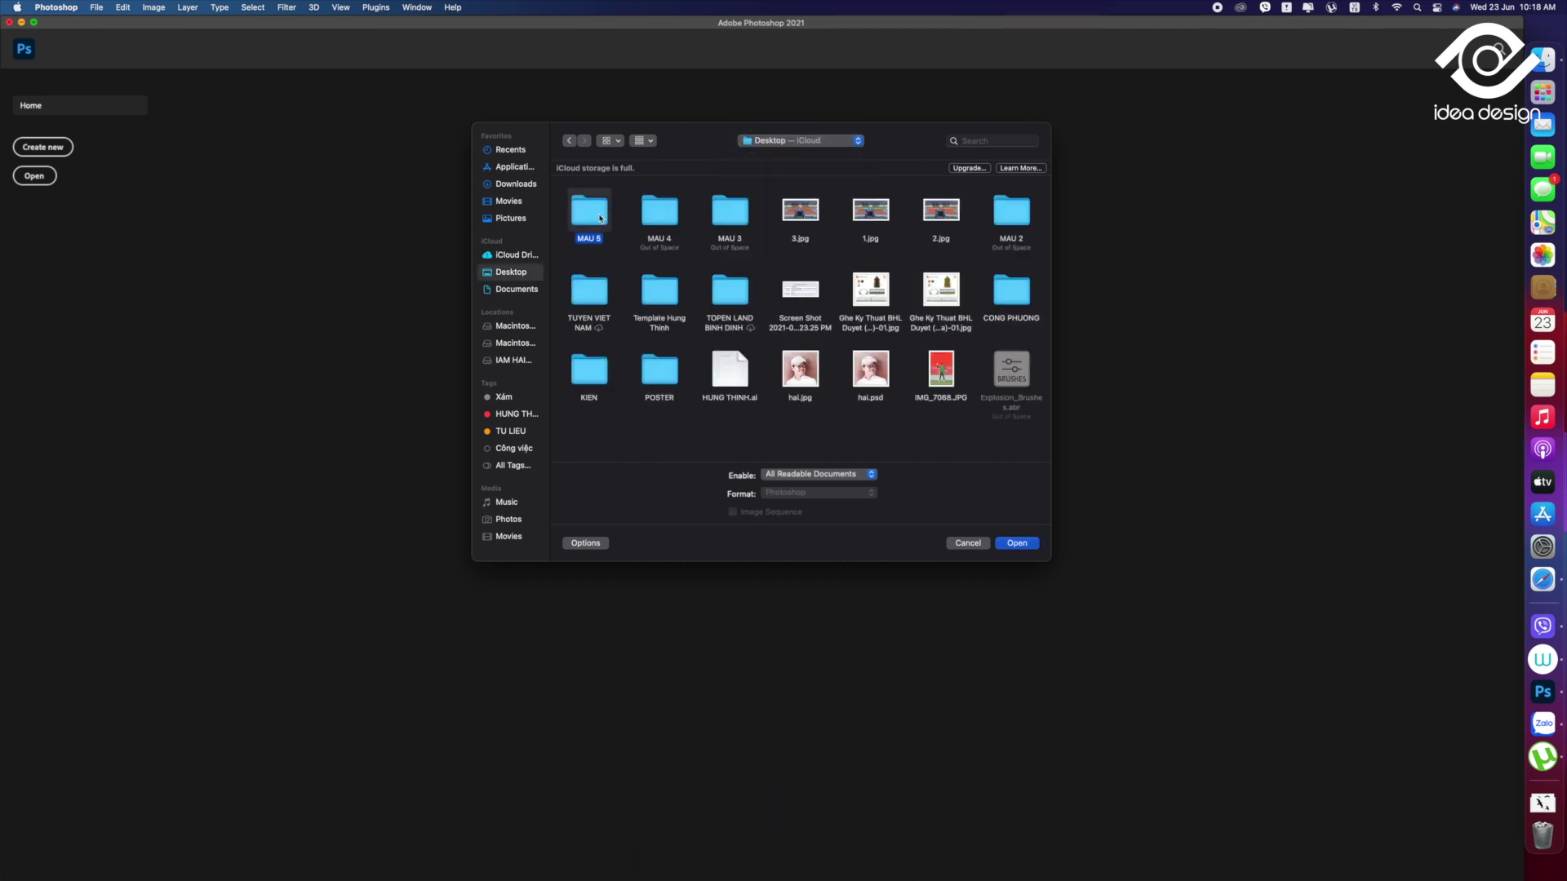
left_click(588, 213)
left_click(1032, 546)
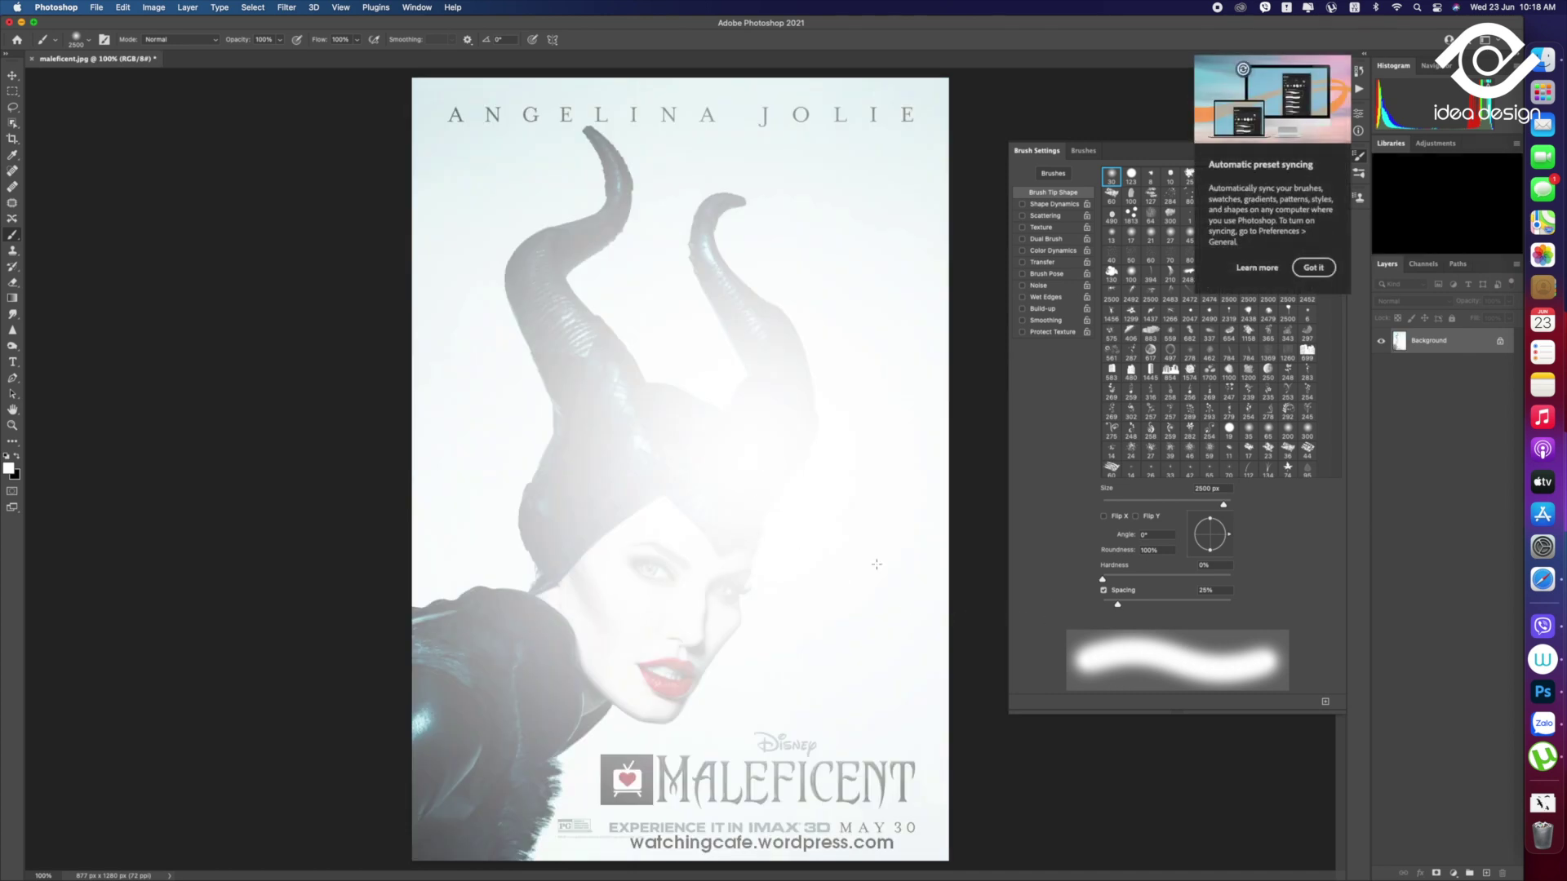
Undo the white brush wash, dismiss the syncing notice and Brush Settings, and pick the Rectangular Marquee
key("ctrl+z")
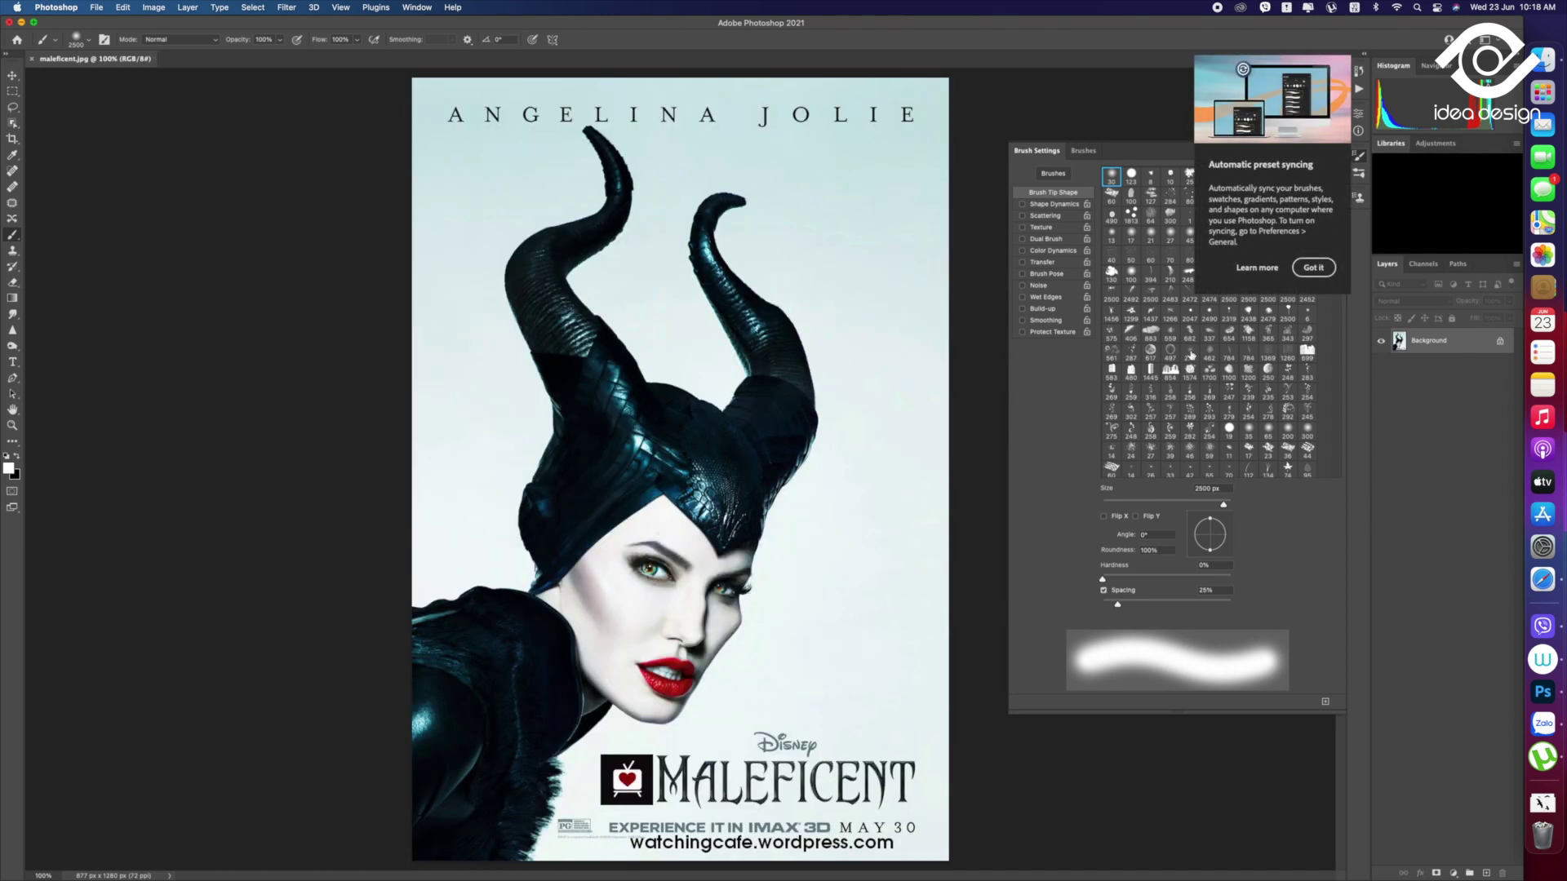
left_click(1319, 270)
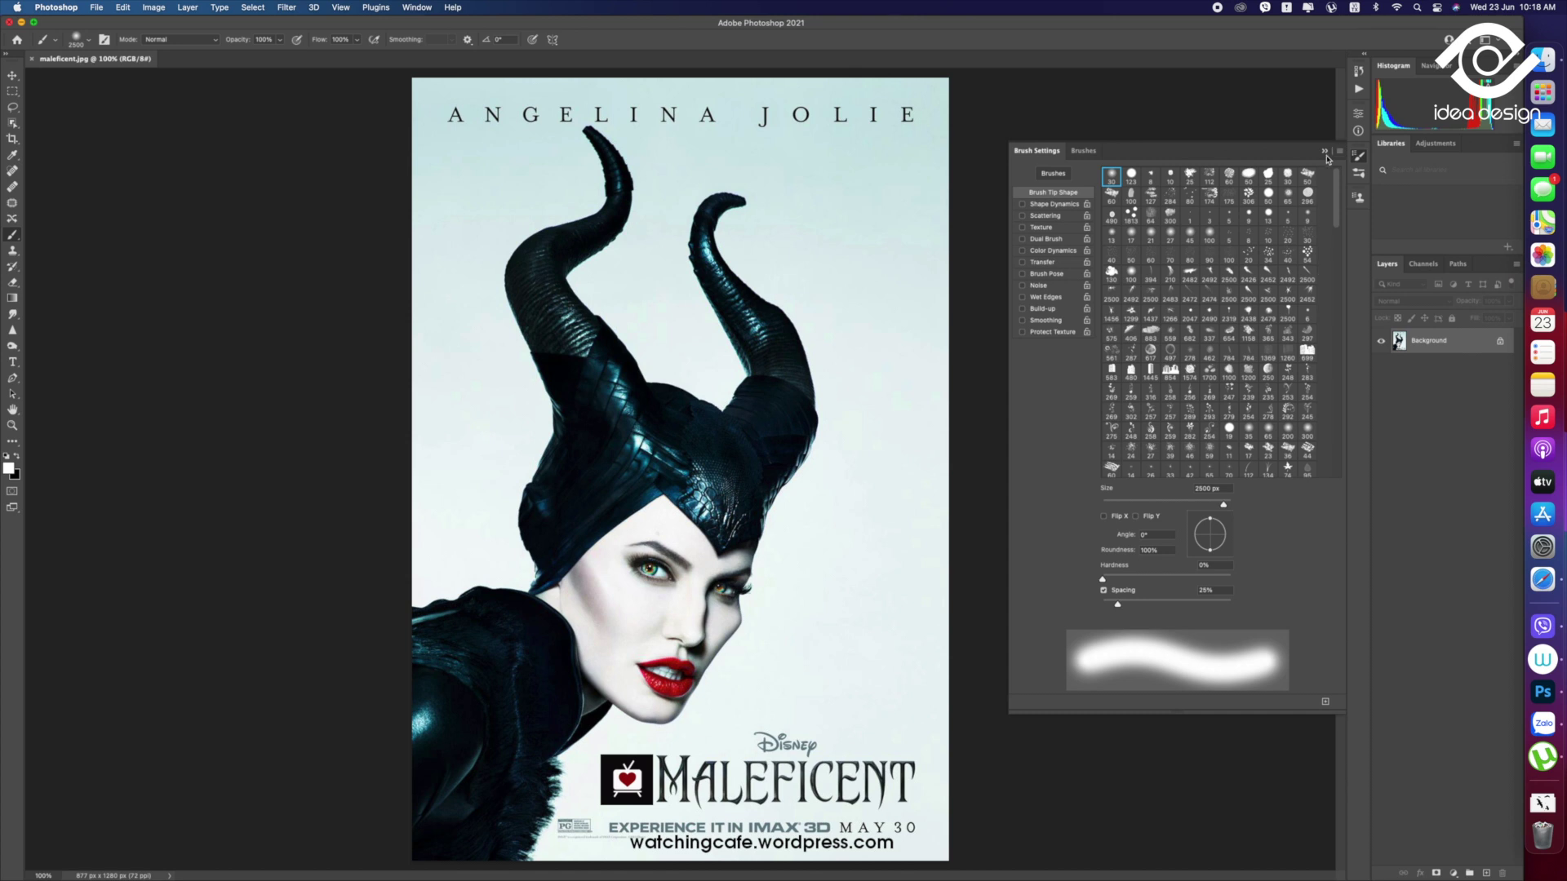
left_click(1324, 153)
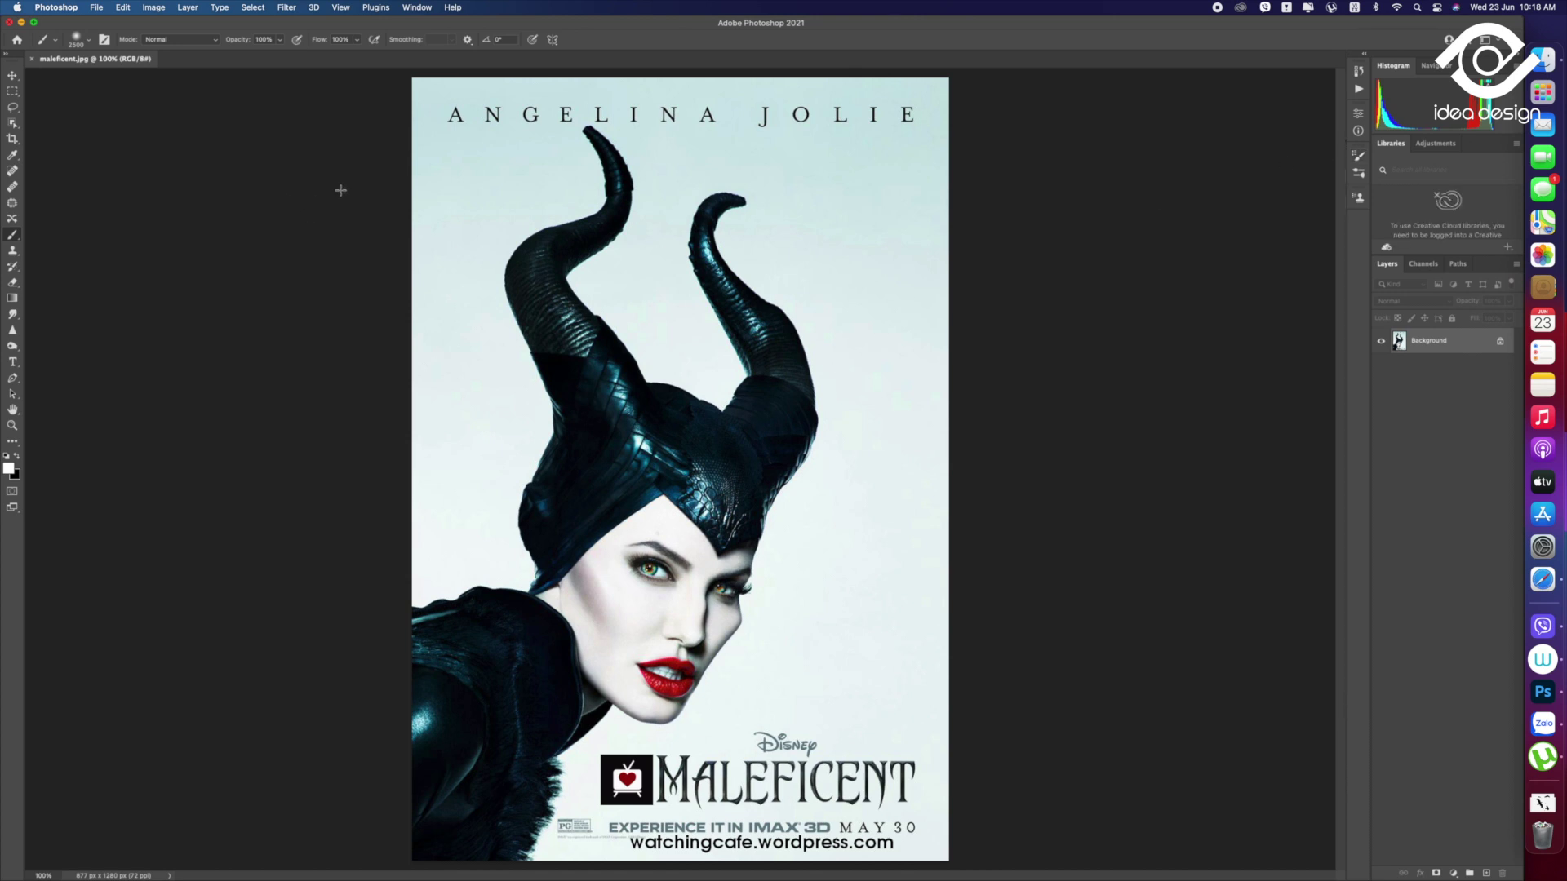
left_click(13, 91)
Content-aware fill away the ANGELINA JOLIE title line and deselect
left_click_drag(438, 102, 923, 125)
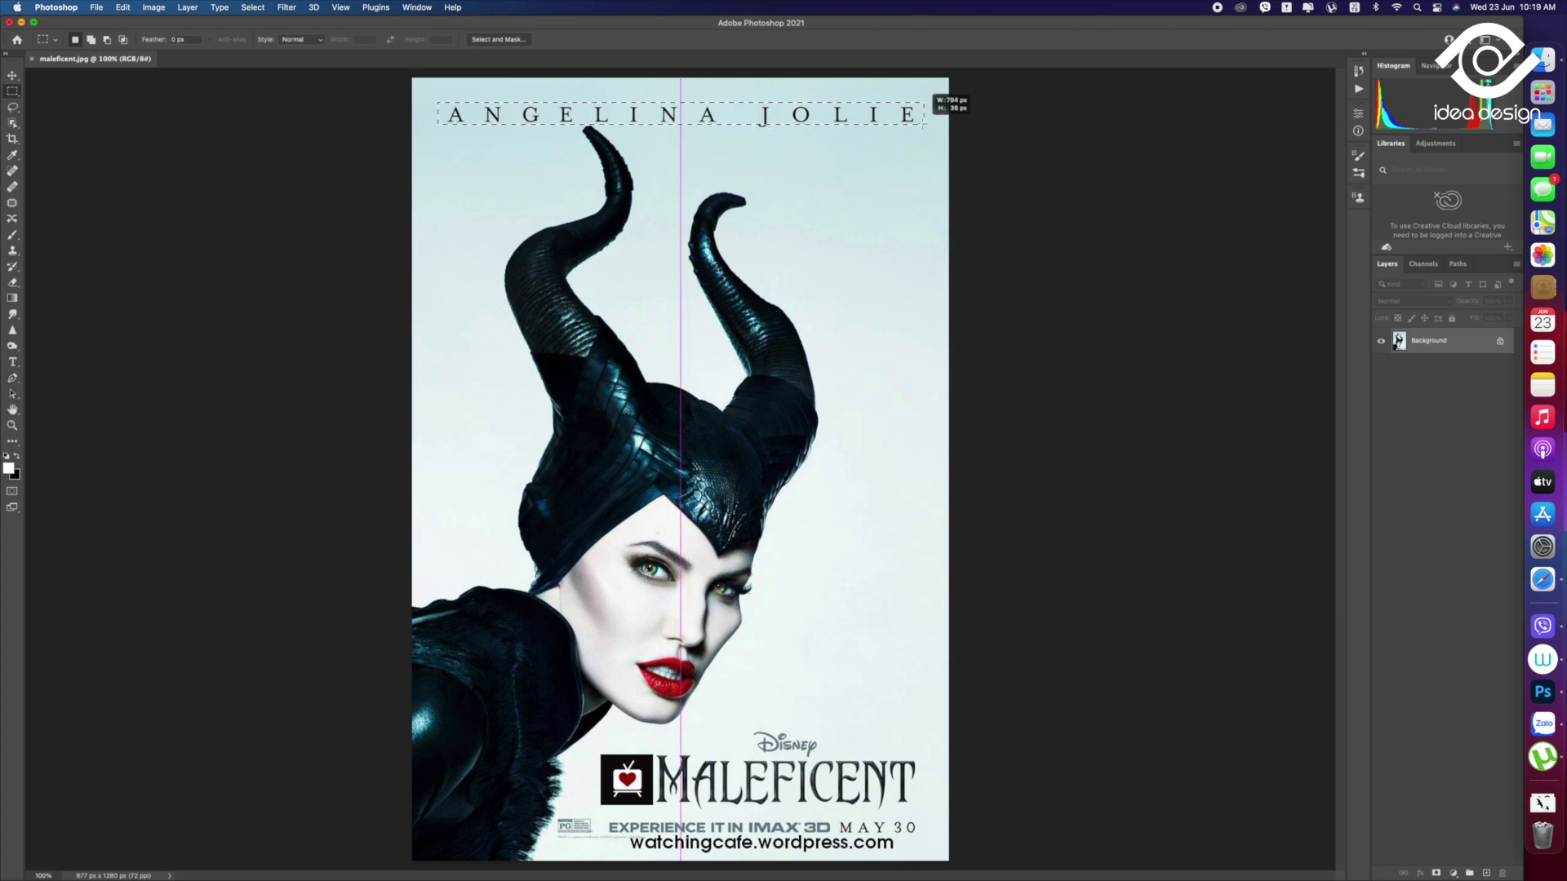
right_click(761, 120)
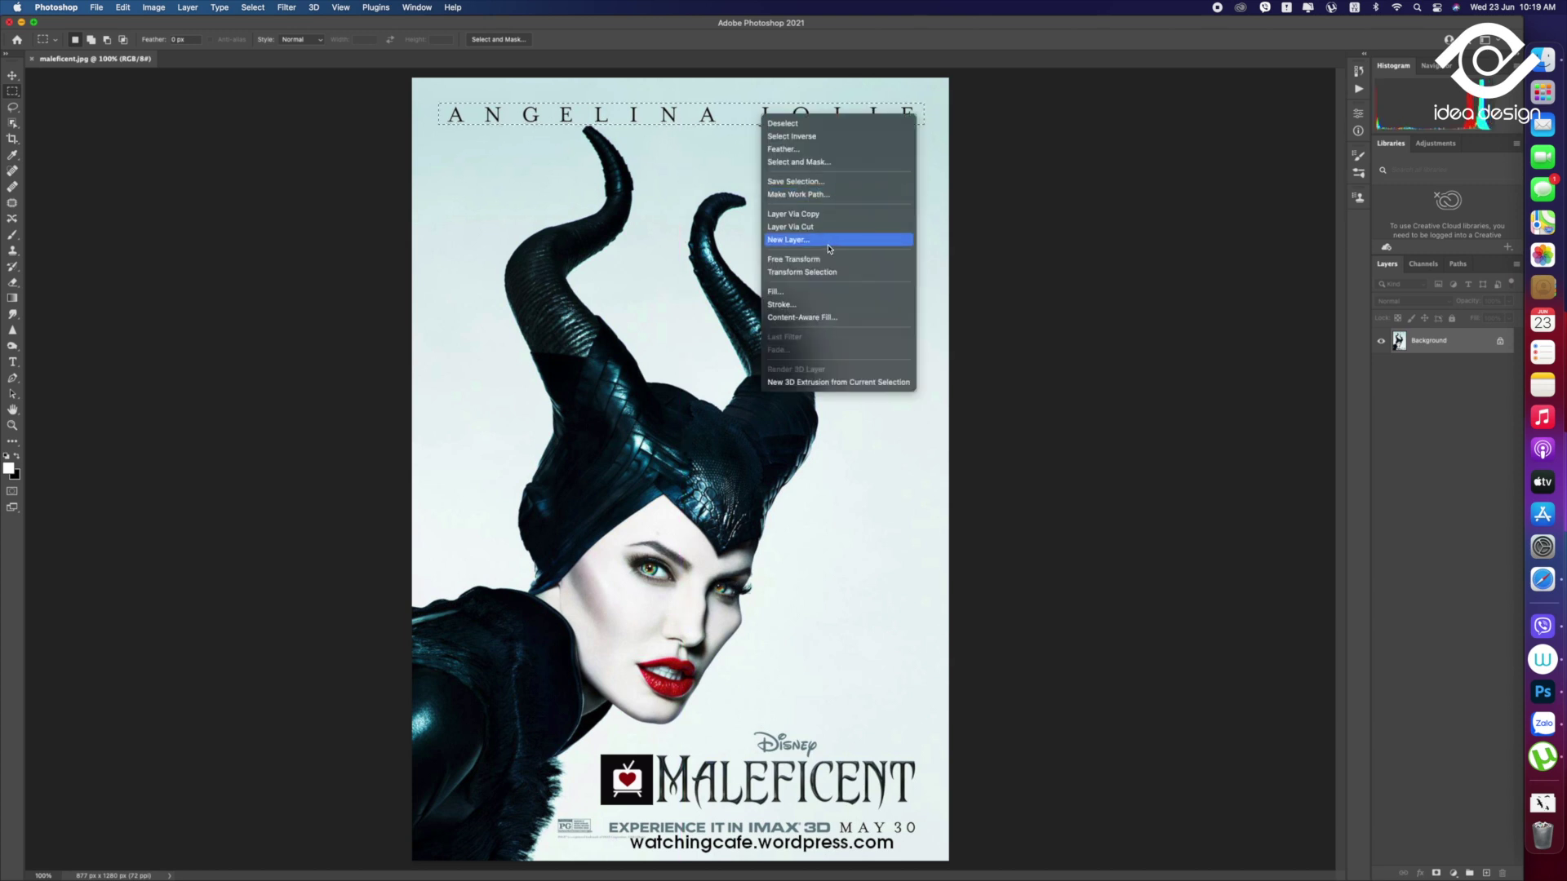
left_click(825, 288)
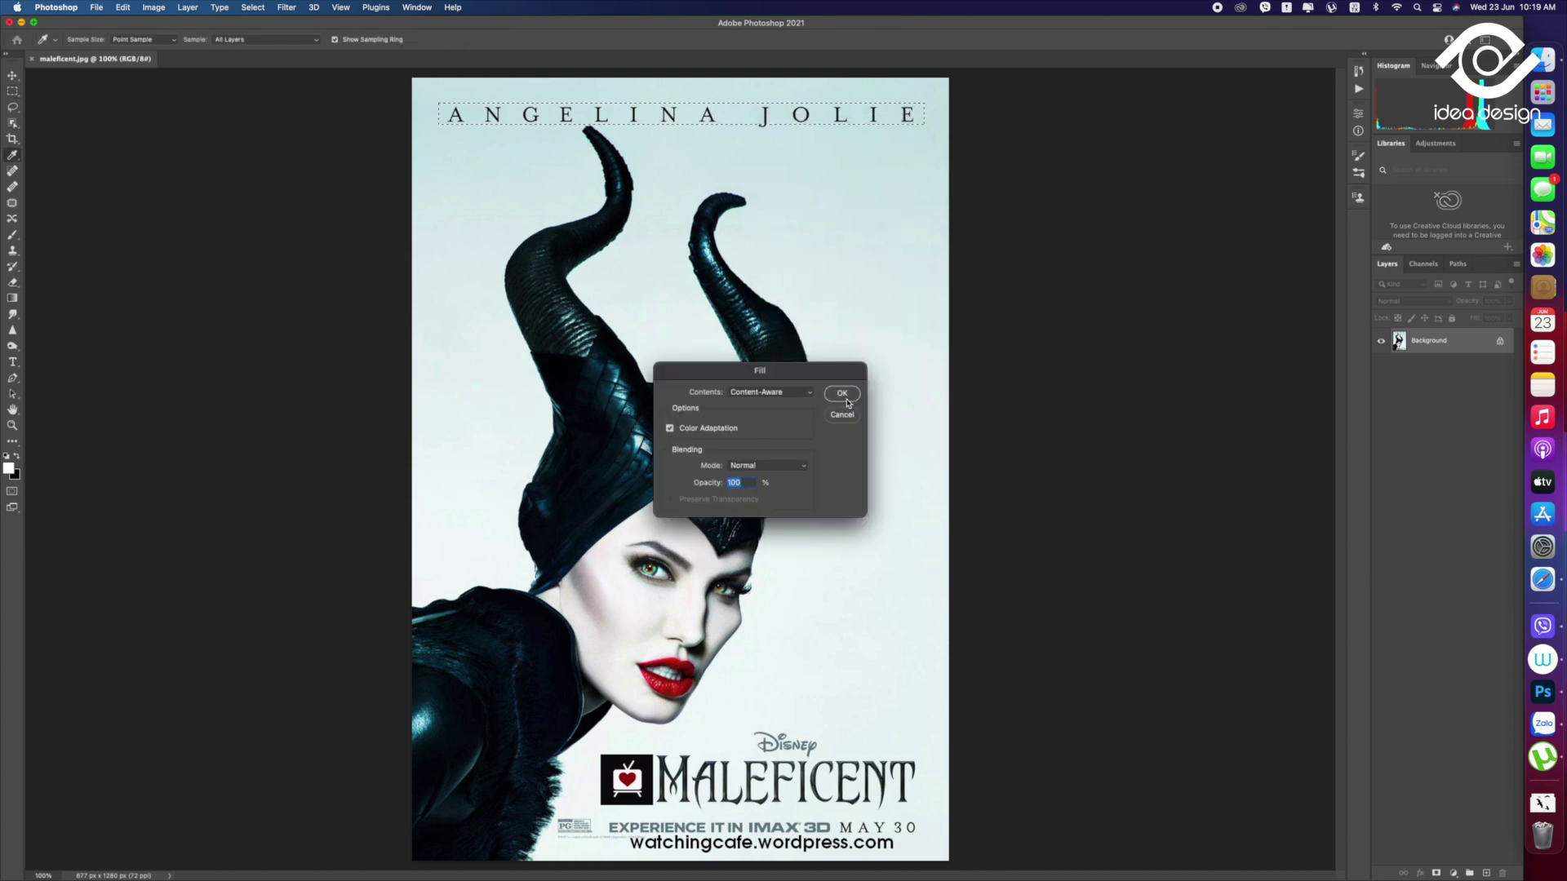
left_click(849, 400)
key("super+d")
Content-aware fill away the small mark near the top and the Disney logo
left_click_drag(749, 114, 778, 139)
right_click(769, 129)
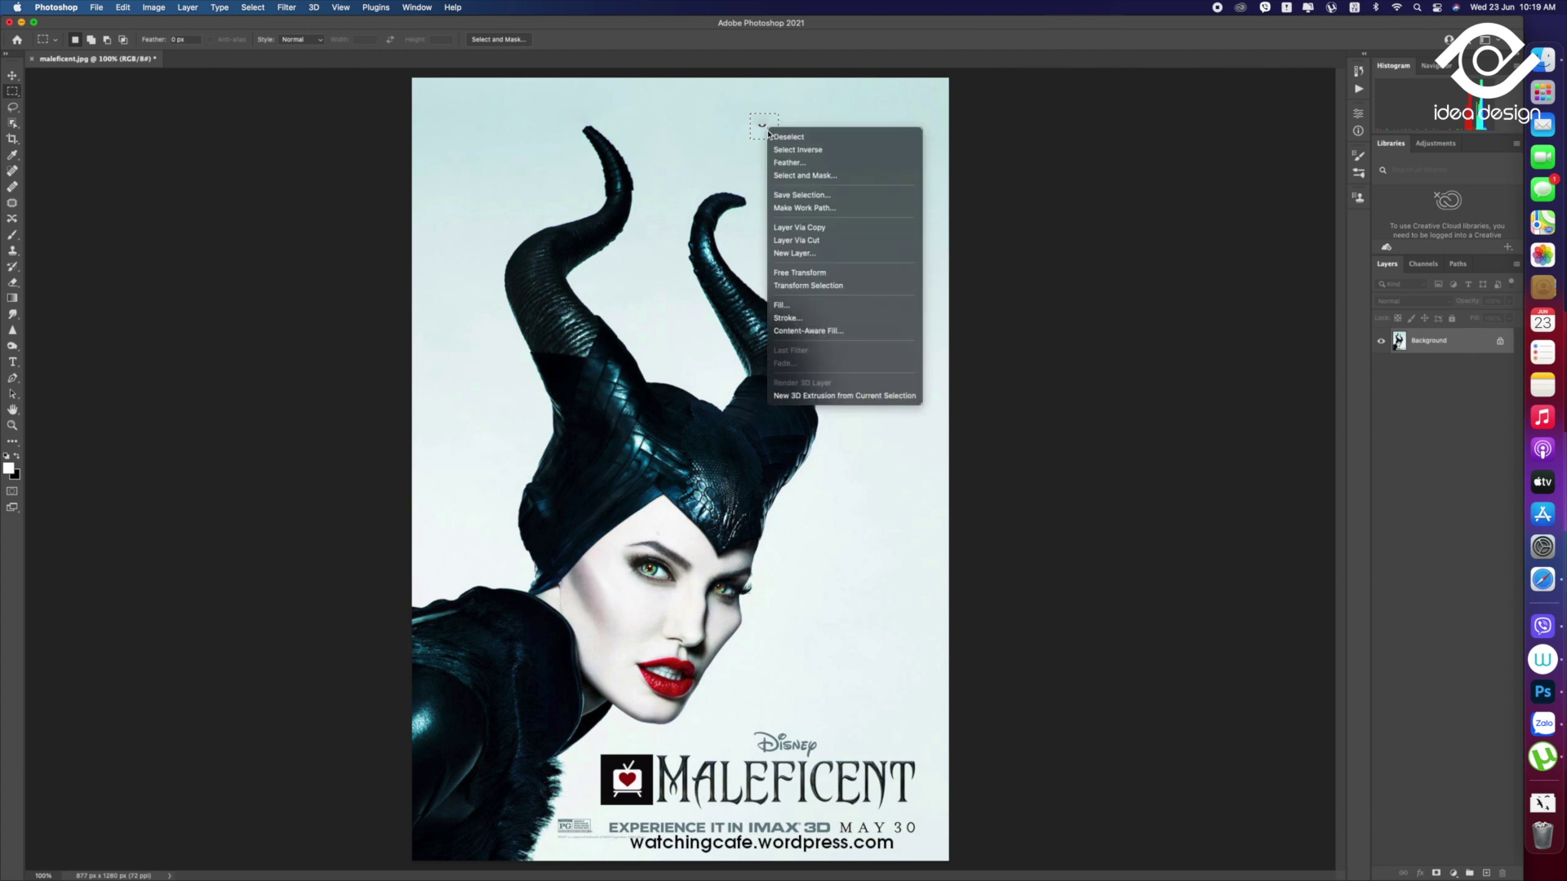
left_click(823, 304)
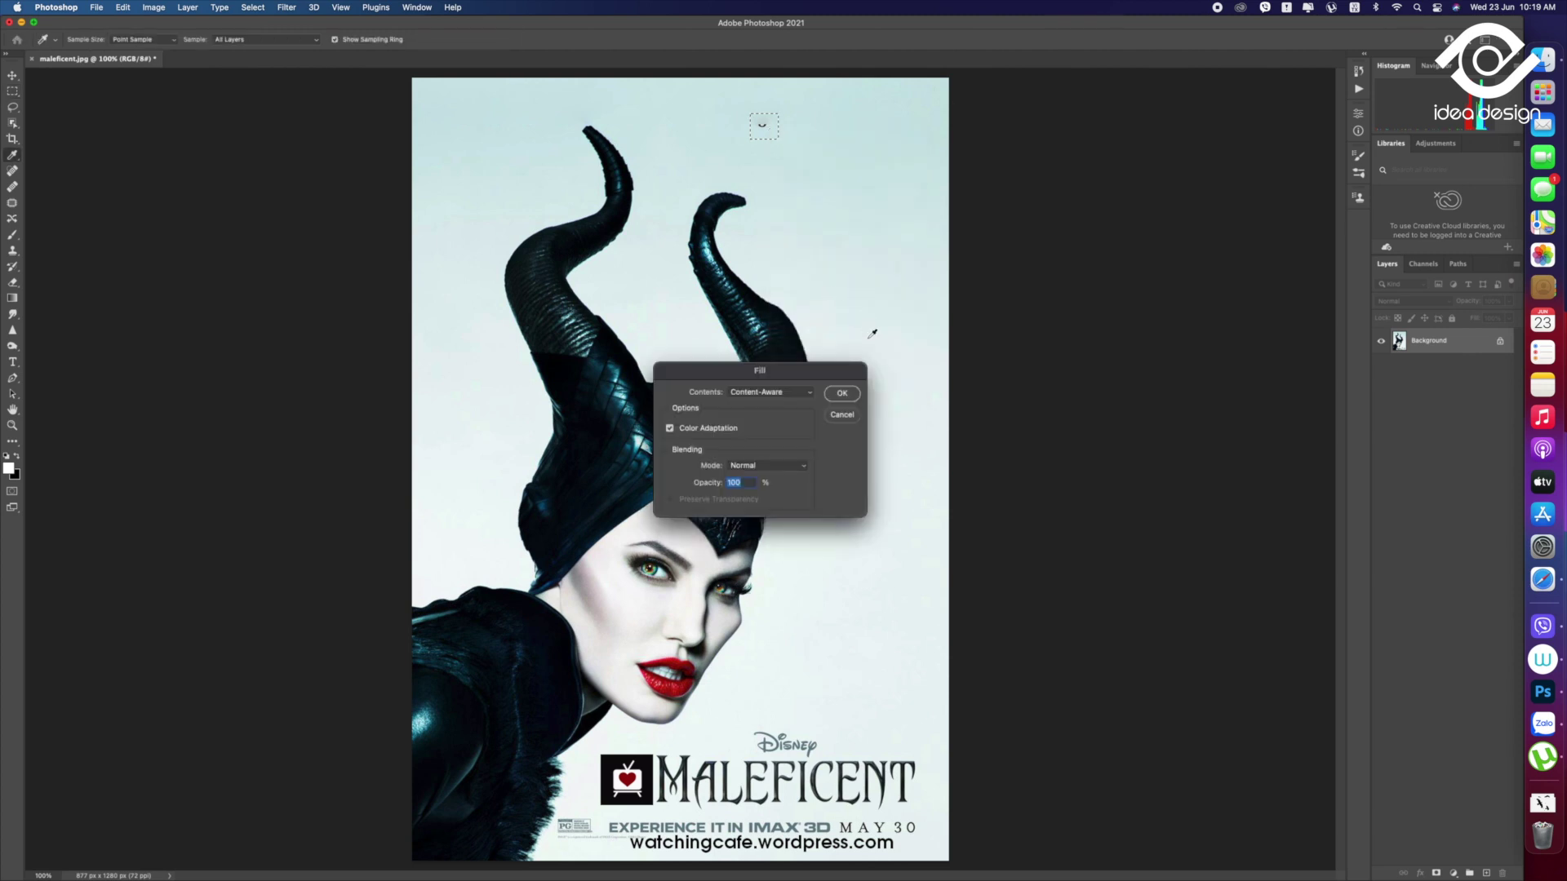
left_click(842, 393)
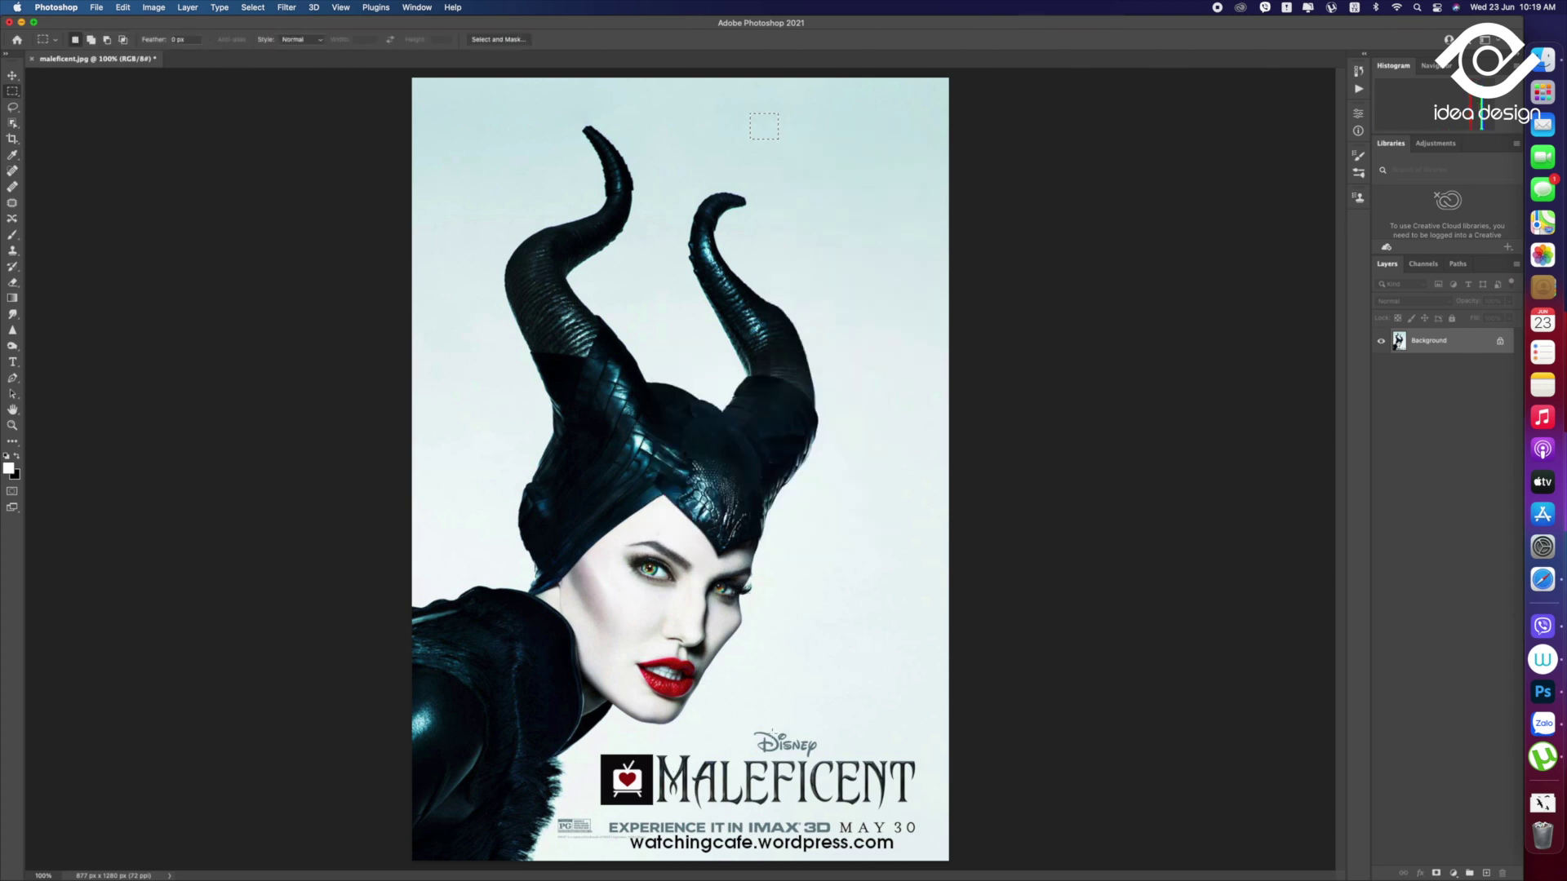
left_click_drag(744, 724, 805, 760)
right_click(805, 751)
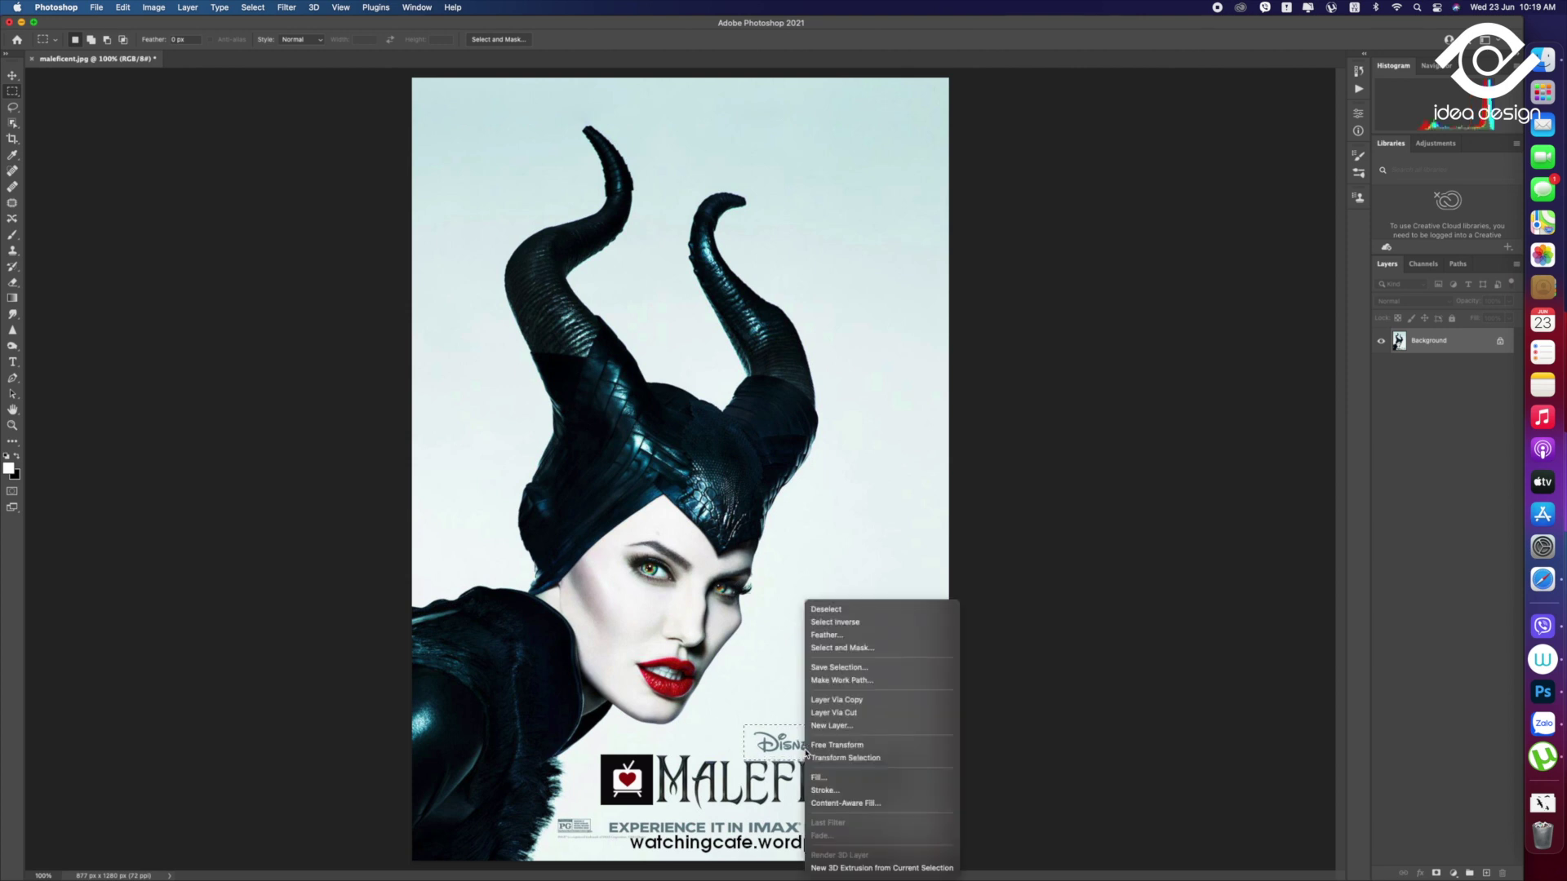
left_click(818, 777)
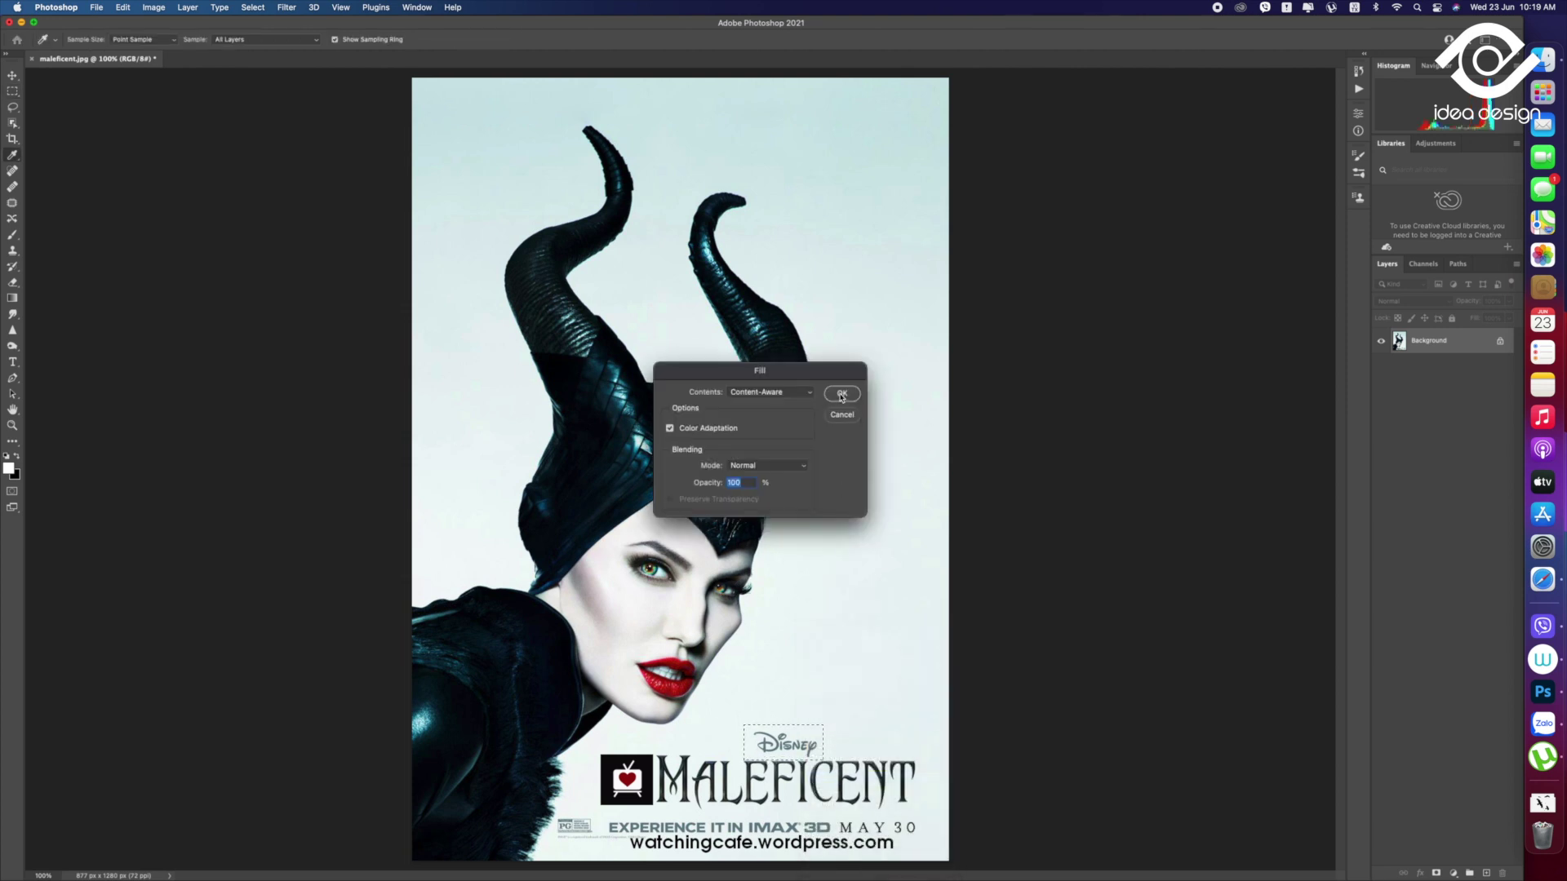
left_click(842, 395)
Marquee the whole MALEFICENT logo and choose Fill from its context menu
key("m")
left_click_drag(593, 747, 914, 813)
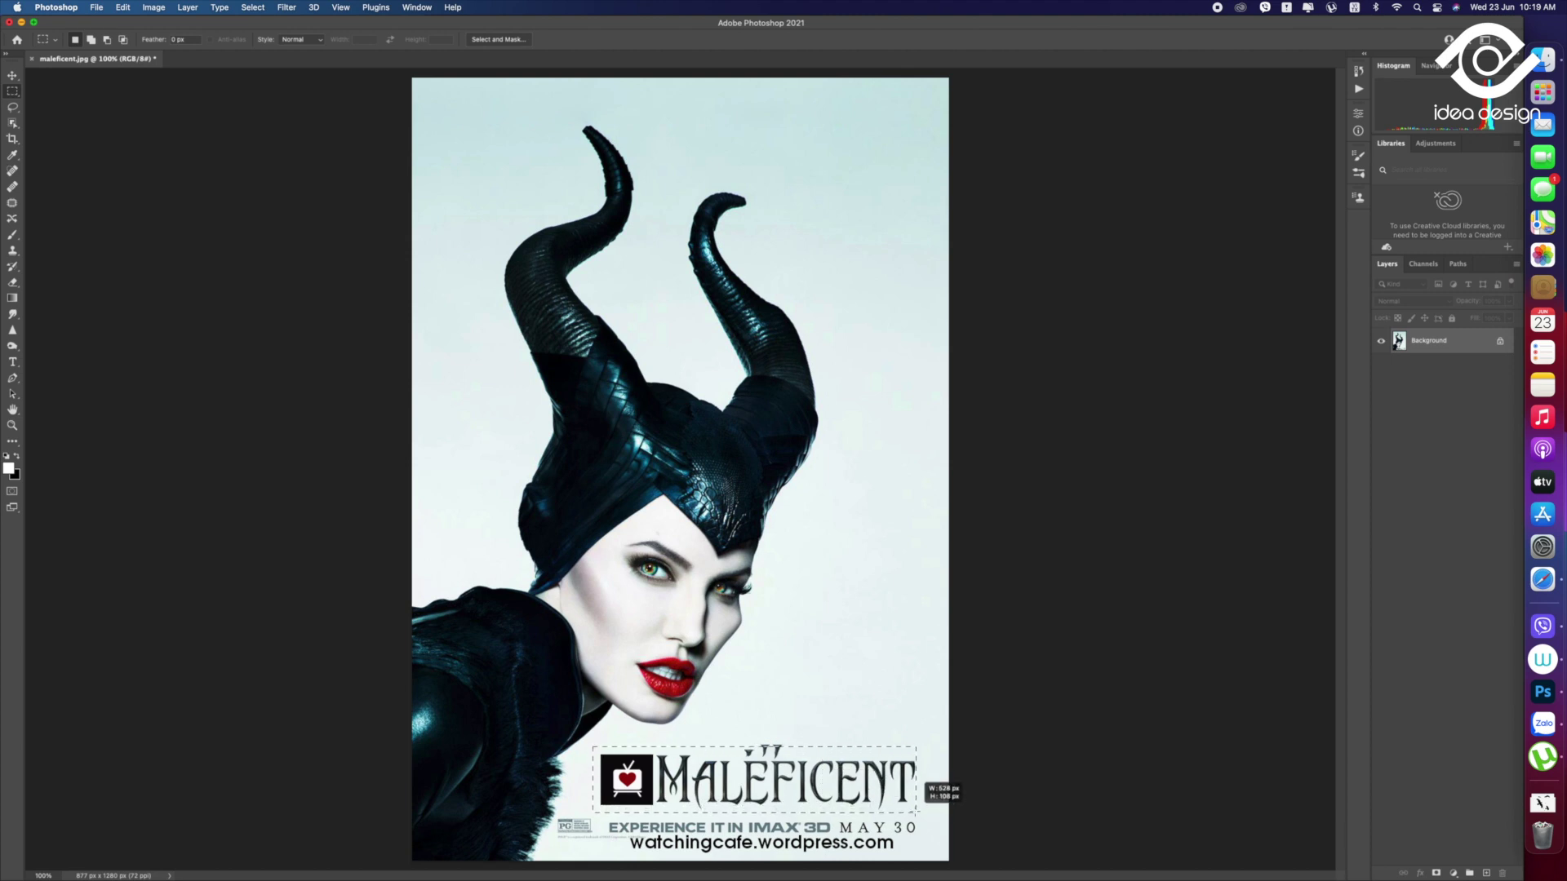
left_click_drag(914, 812, 918, 815)
right_click(780, 767)
left_click(743, 520)
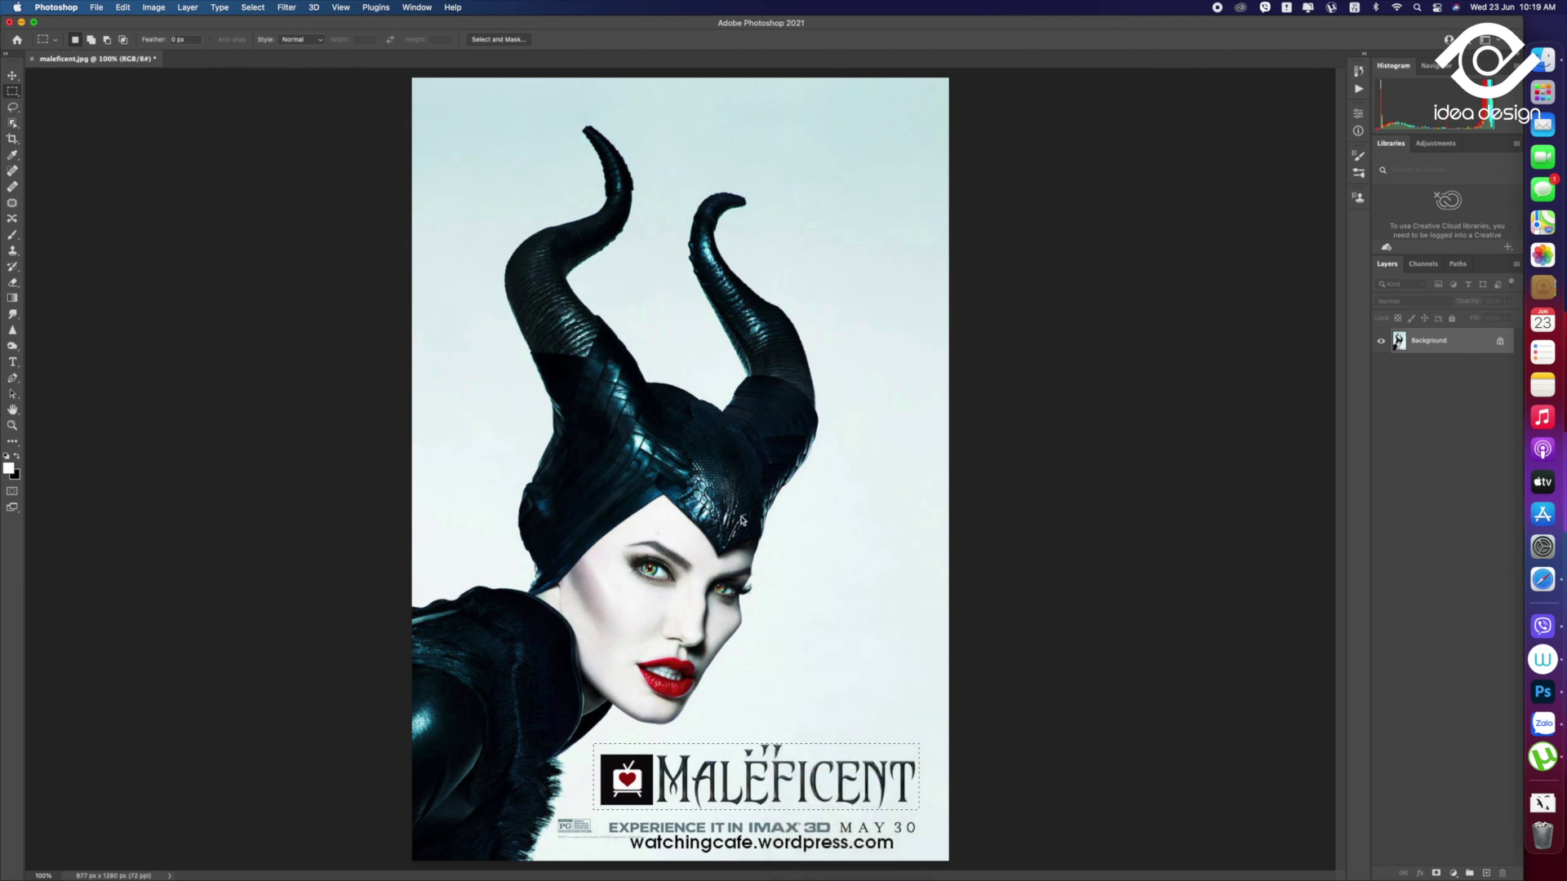
Content-aware fill away the MALEFICENT logo and the IMAX tagline with web address
key("Return")
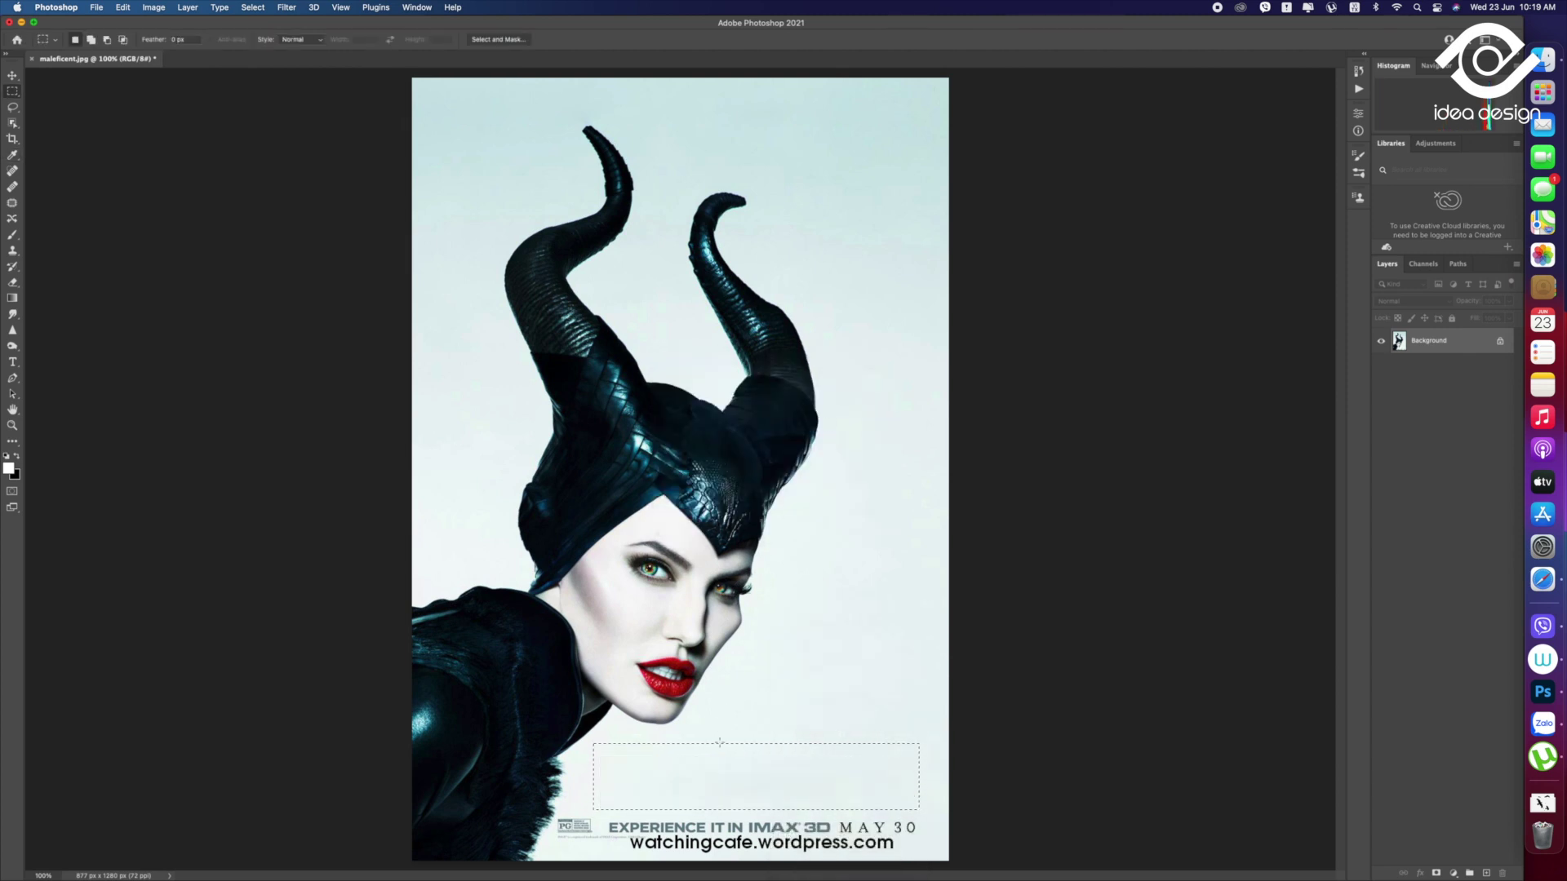
left_click(661, 818)
left_click_drag(605, 816, 922, 856)
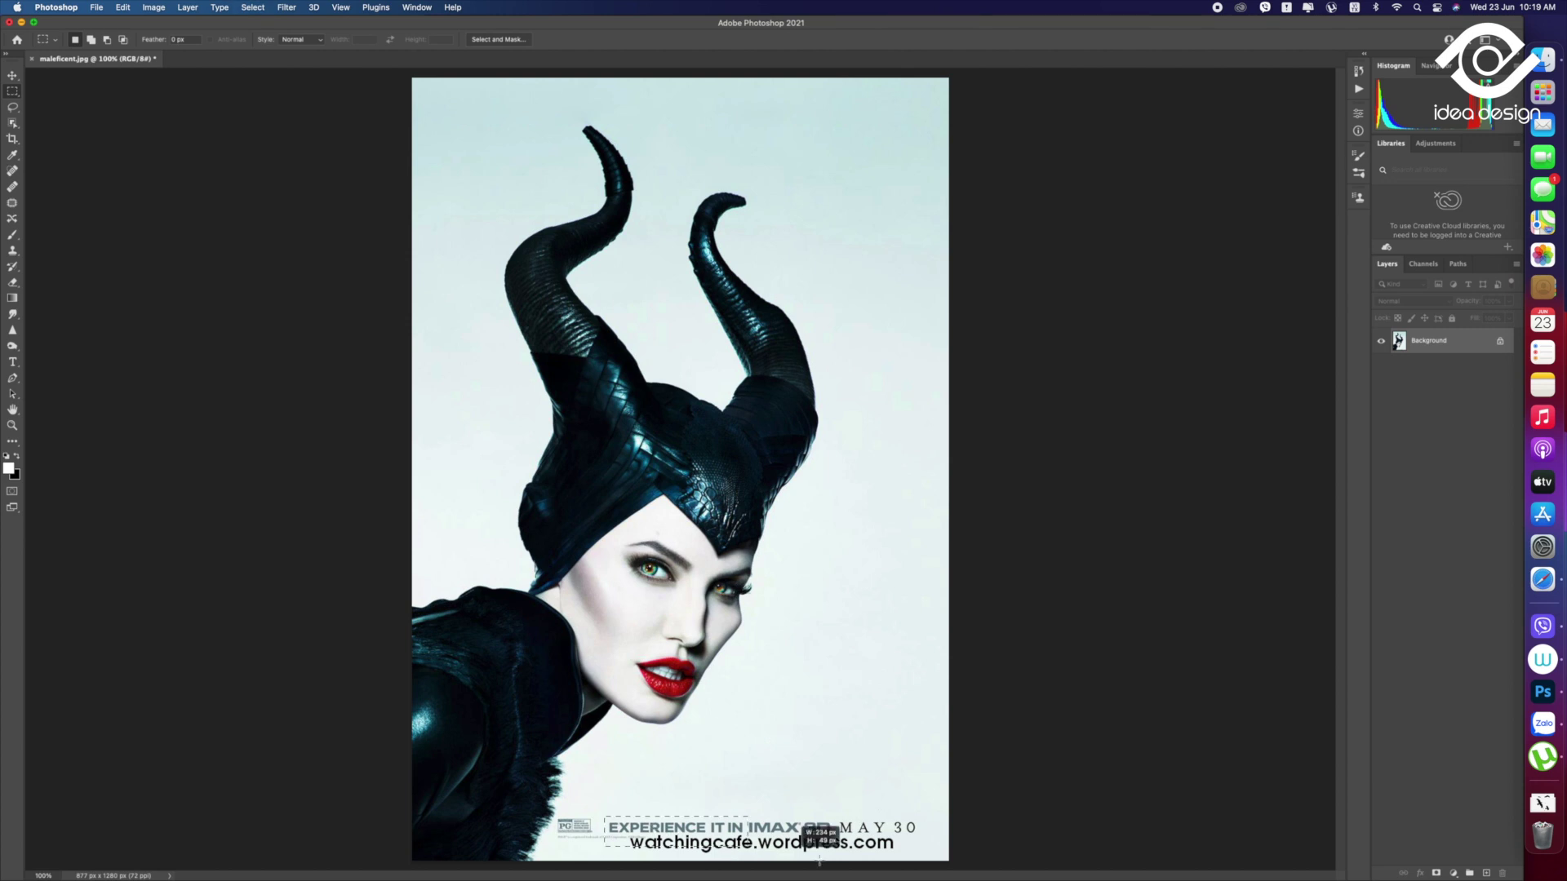
right_click(790, 829)
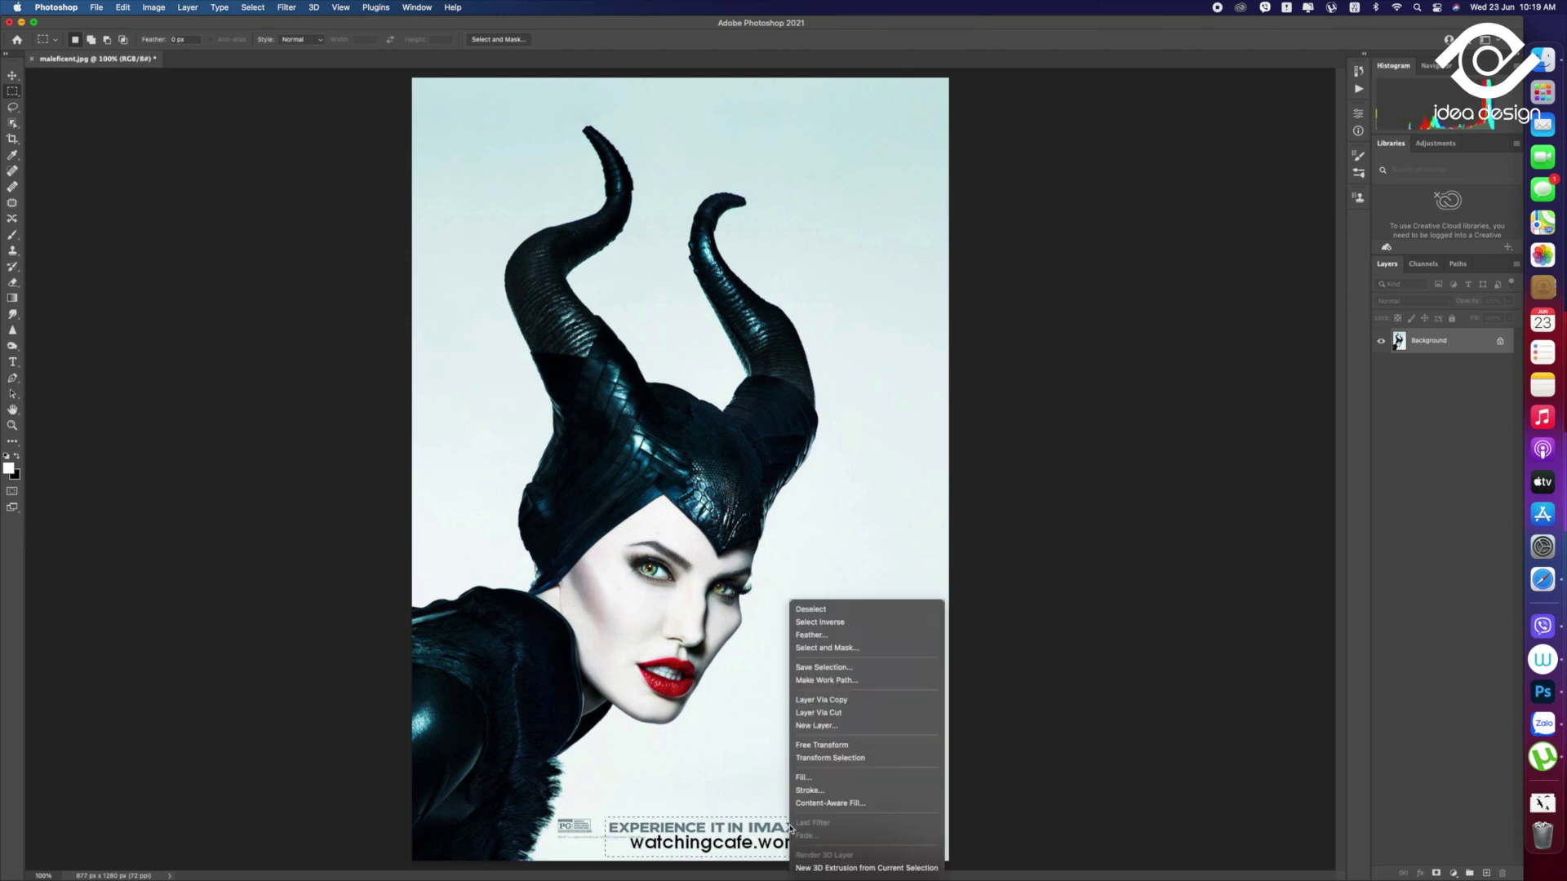
left_click(827, 779)
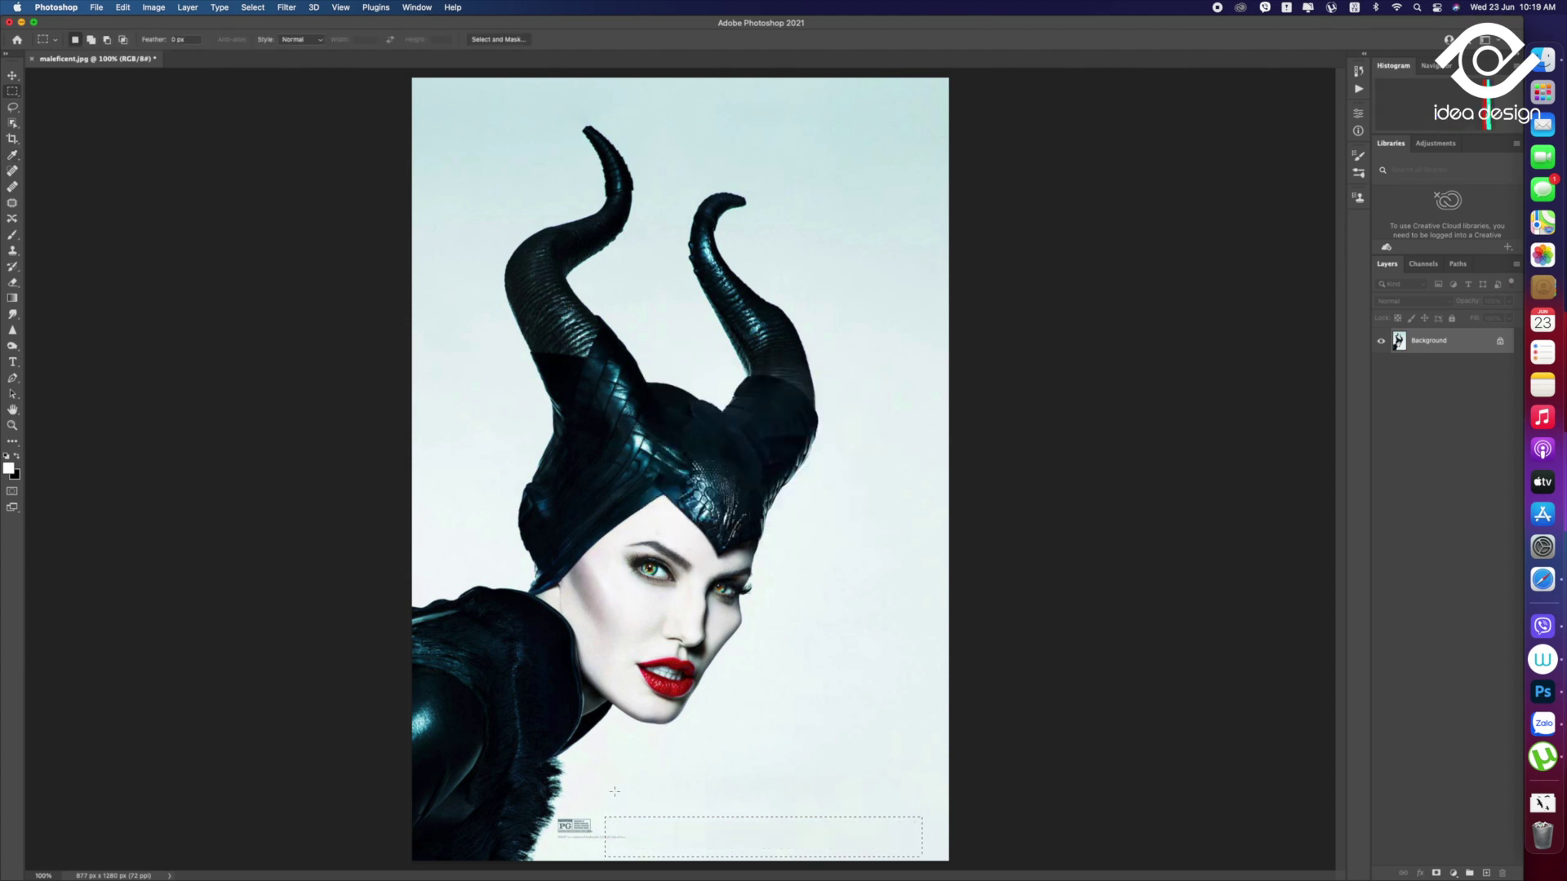
key("m")
Fill away the bottom-left rating badge, deselect, and zoom out to the whole poster
left_click_drag(556, 816, 626, 841)
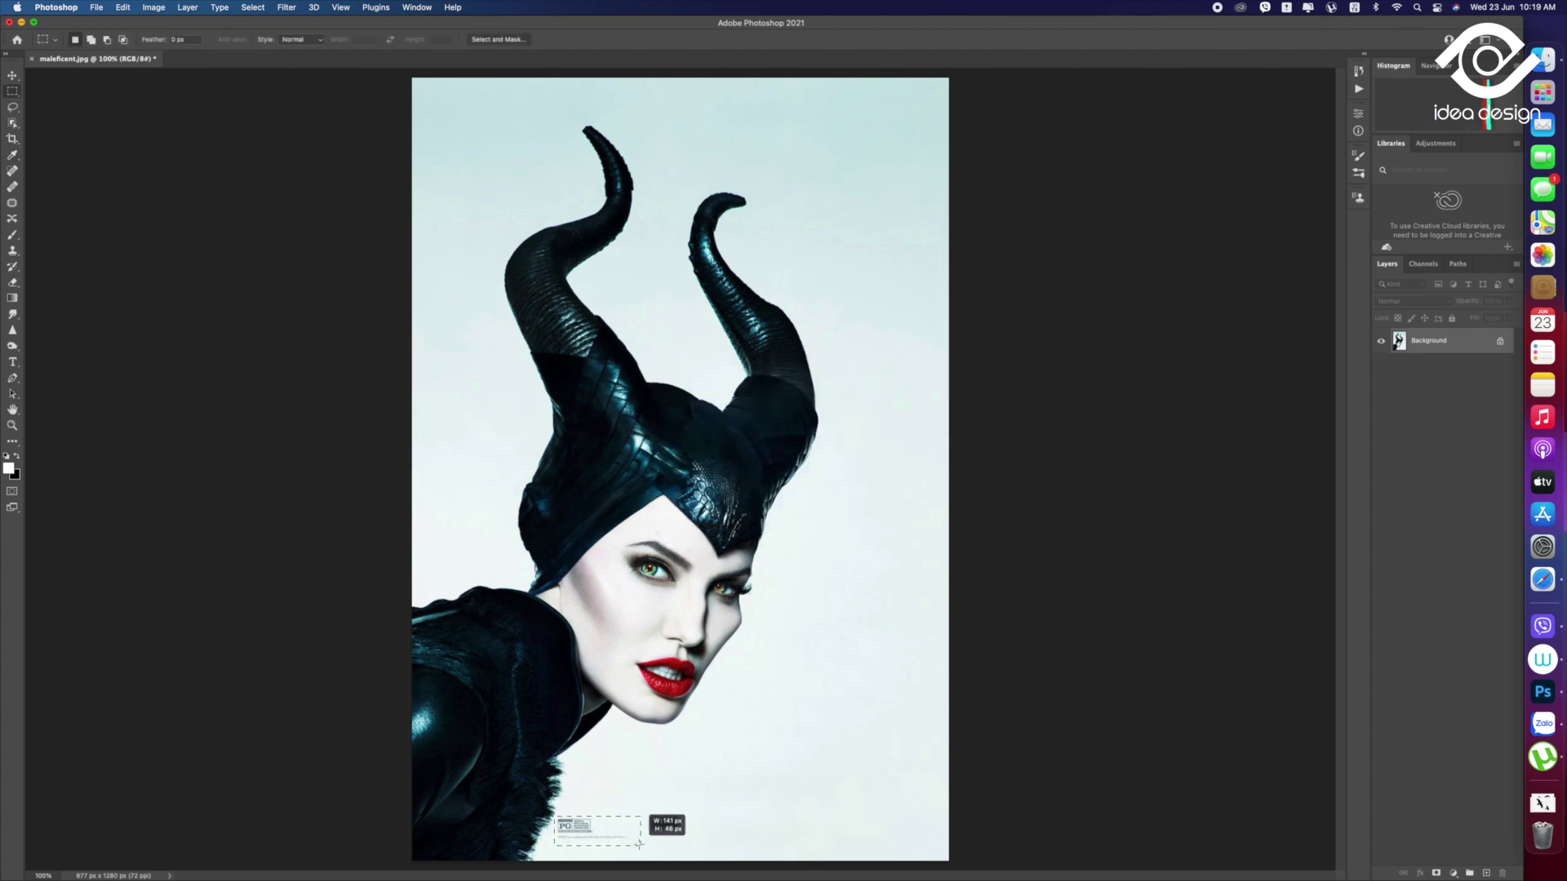
right_click(620, 836)
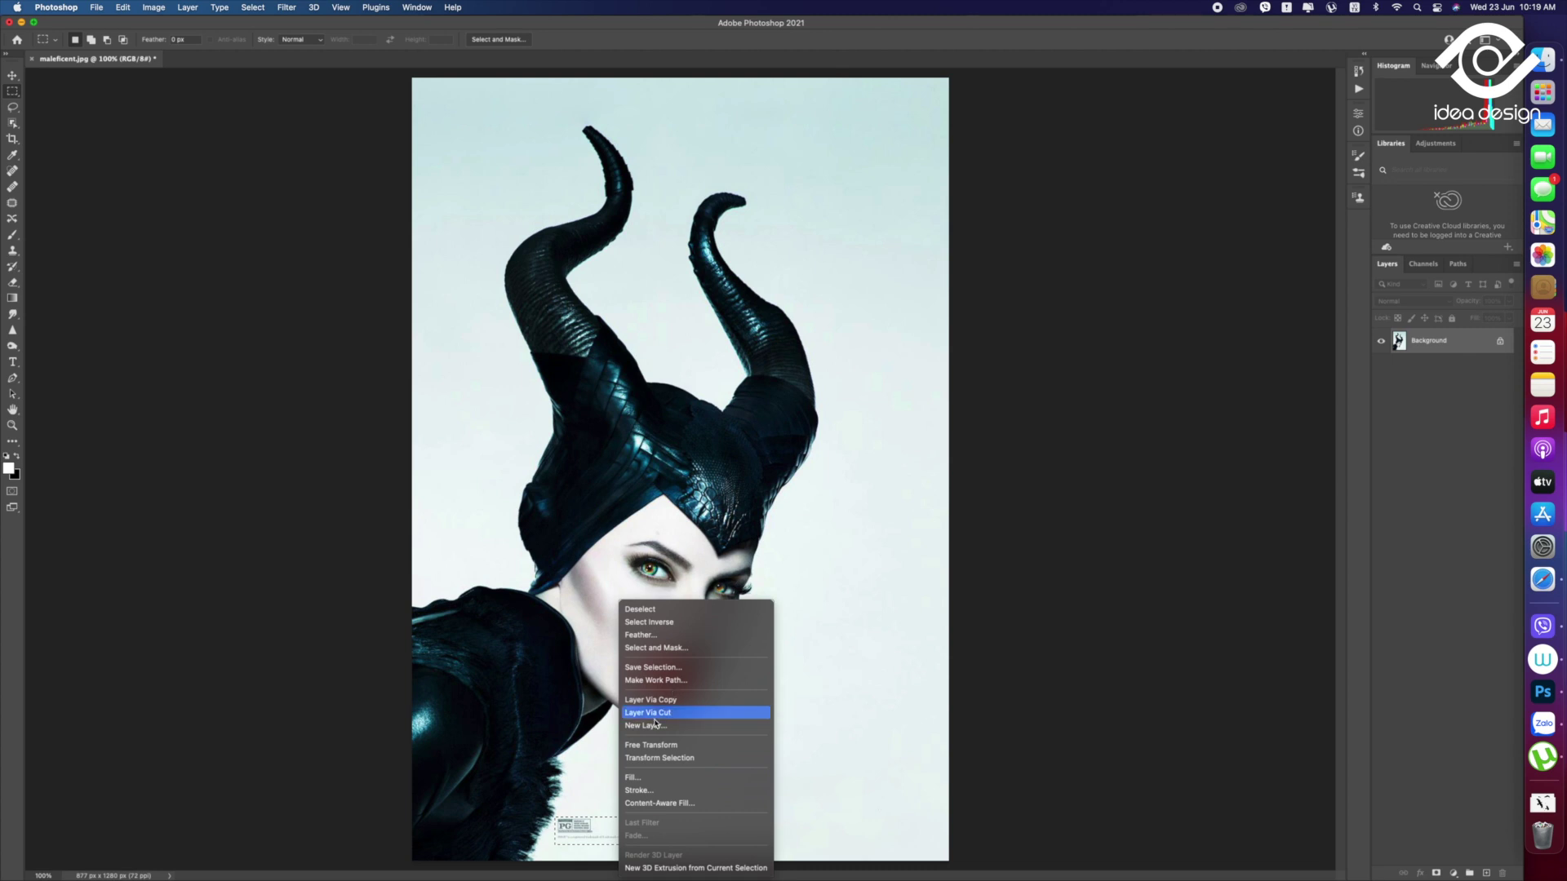
left_click(652, 777)
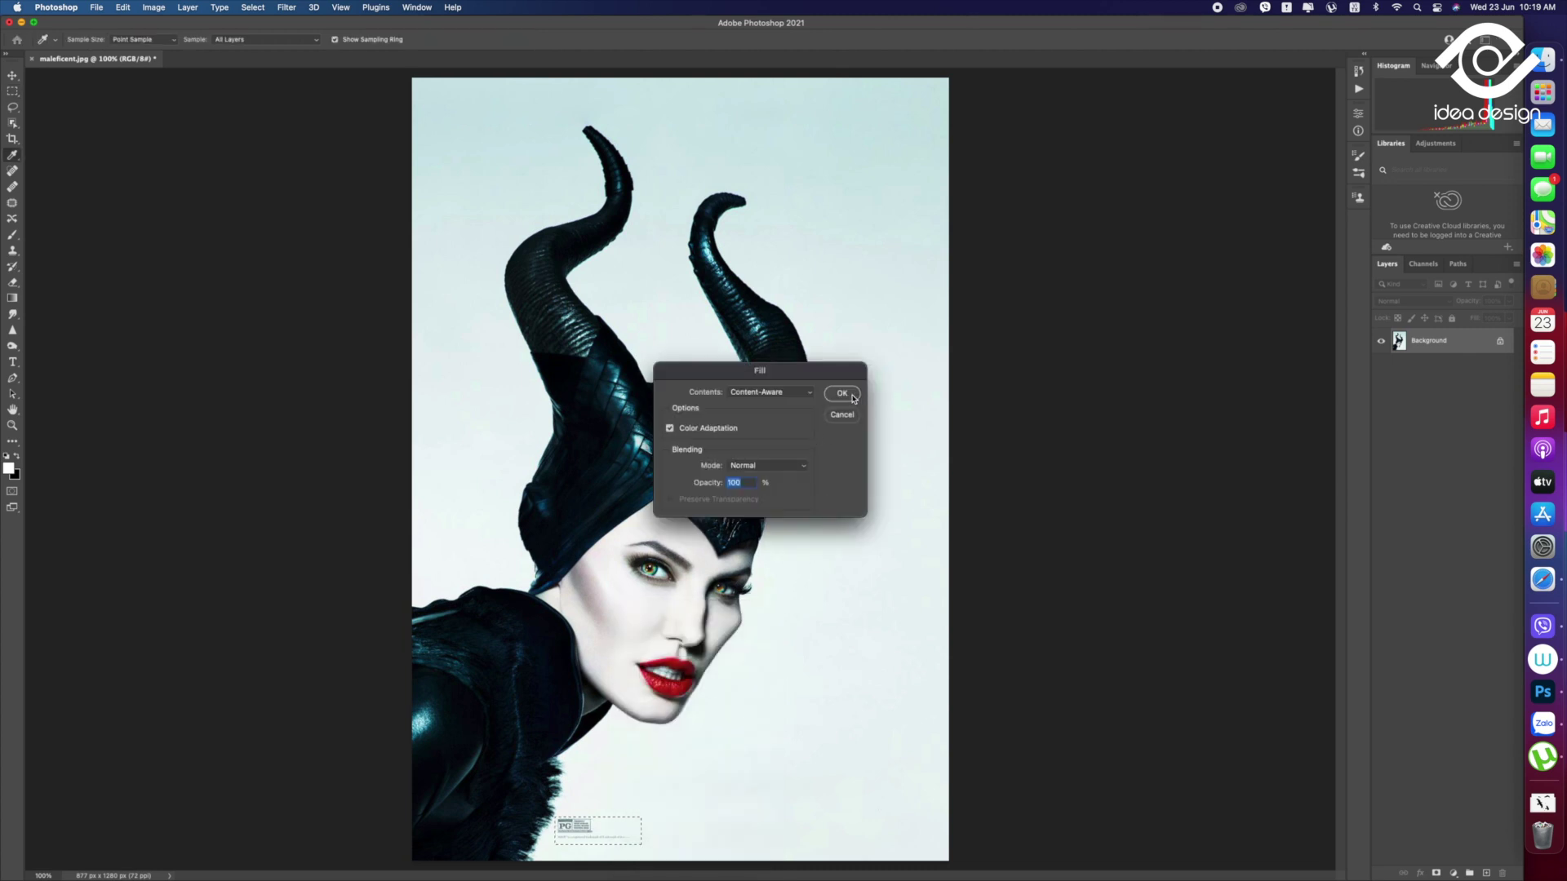
left_click(842, 393)
key("super+d")
key("z")
left_click_drag(797, 546, 759, 546)
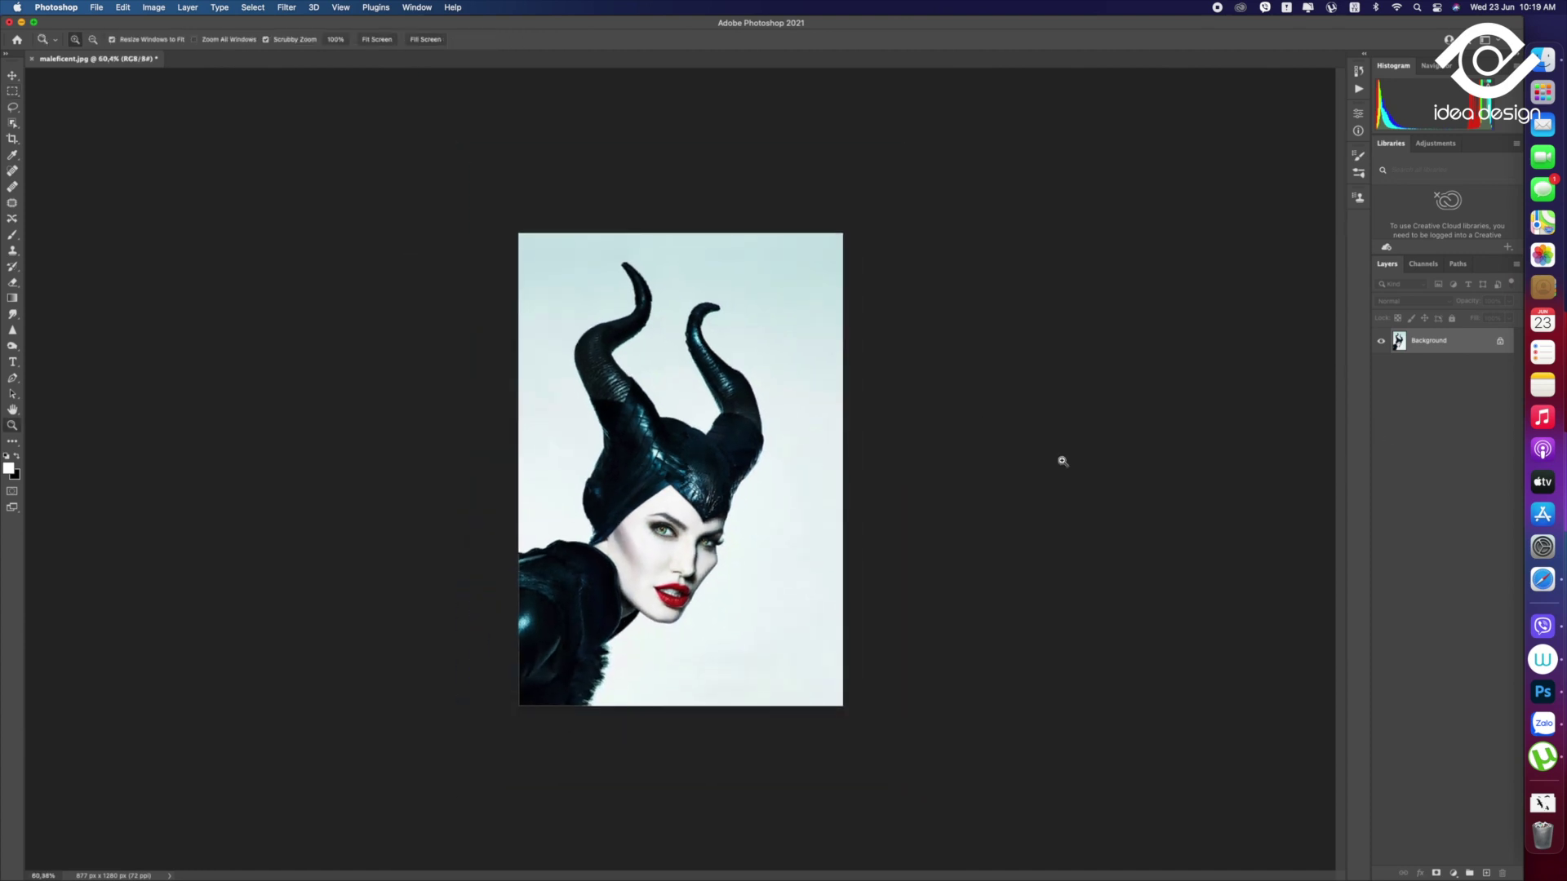
Crop-widen the canvas to 2029 × 1280 px, then start marqueeing the new right-edge black strip
key("c")
left_click_drag(525, 485, 348, 479)
left_click_drag(1012, 469, 1091, 457)
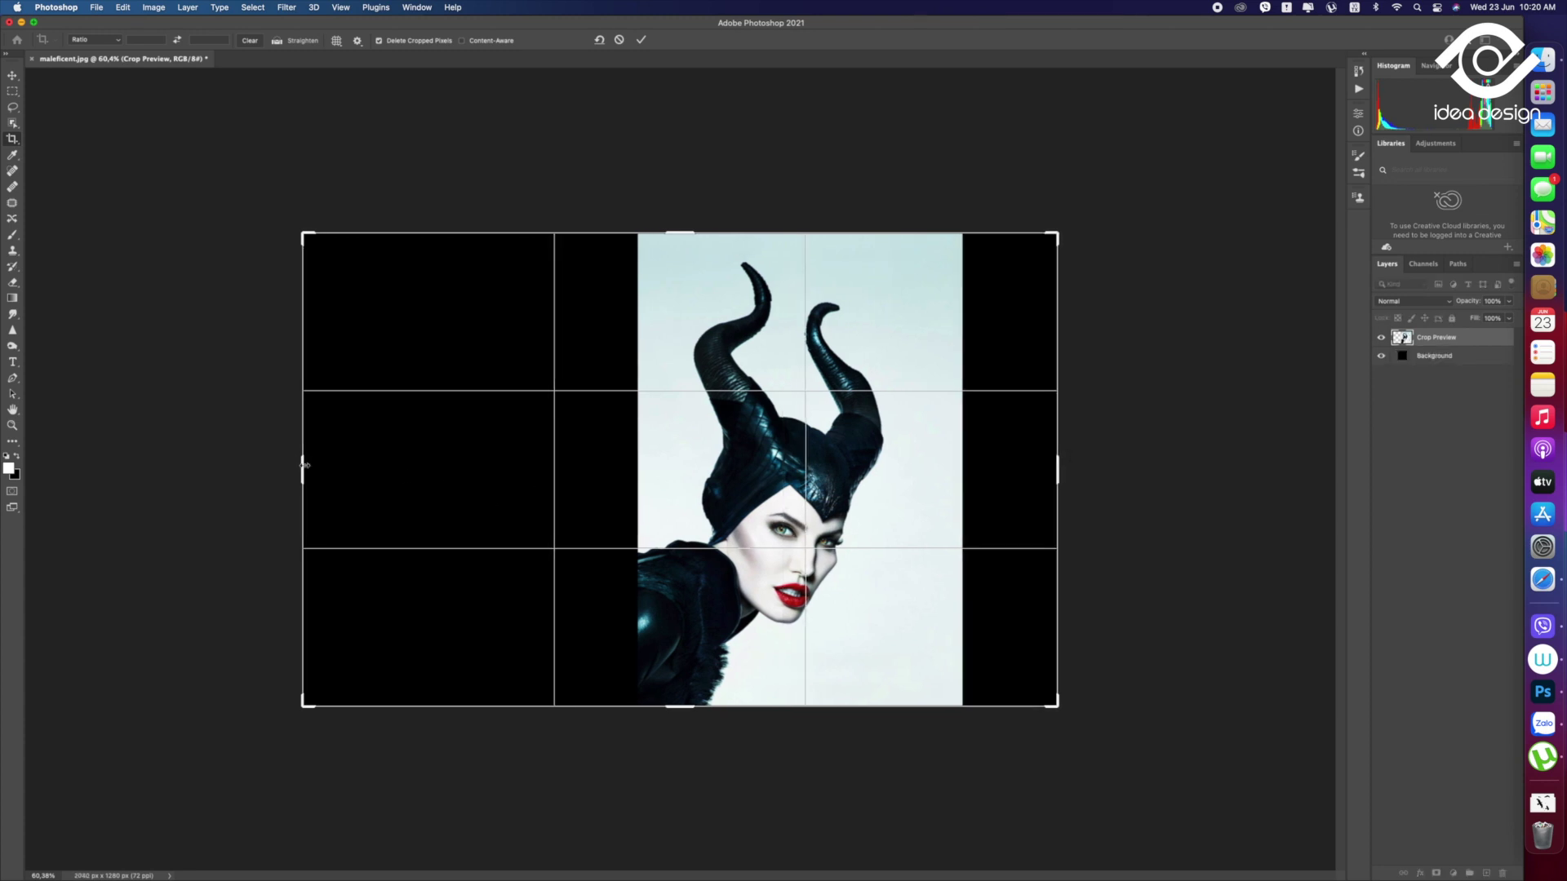
left_click_drag(301, 468, 294, 468)
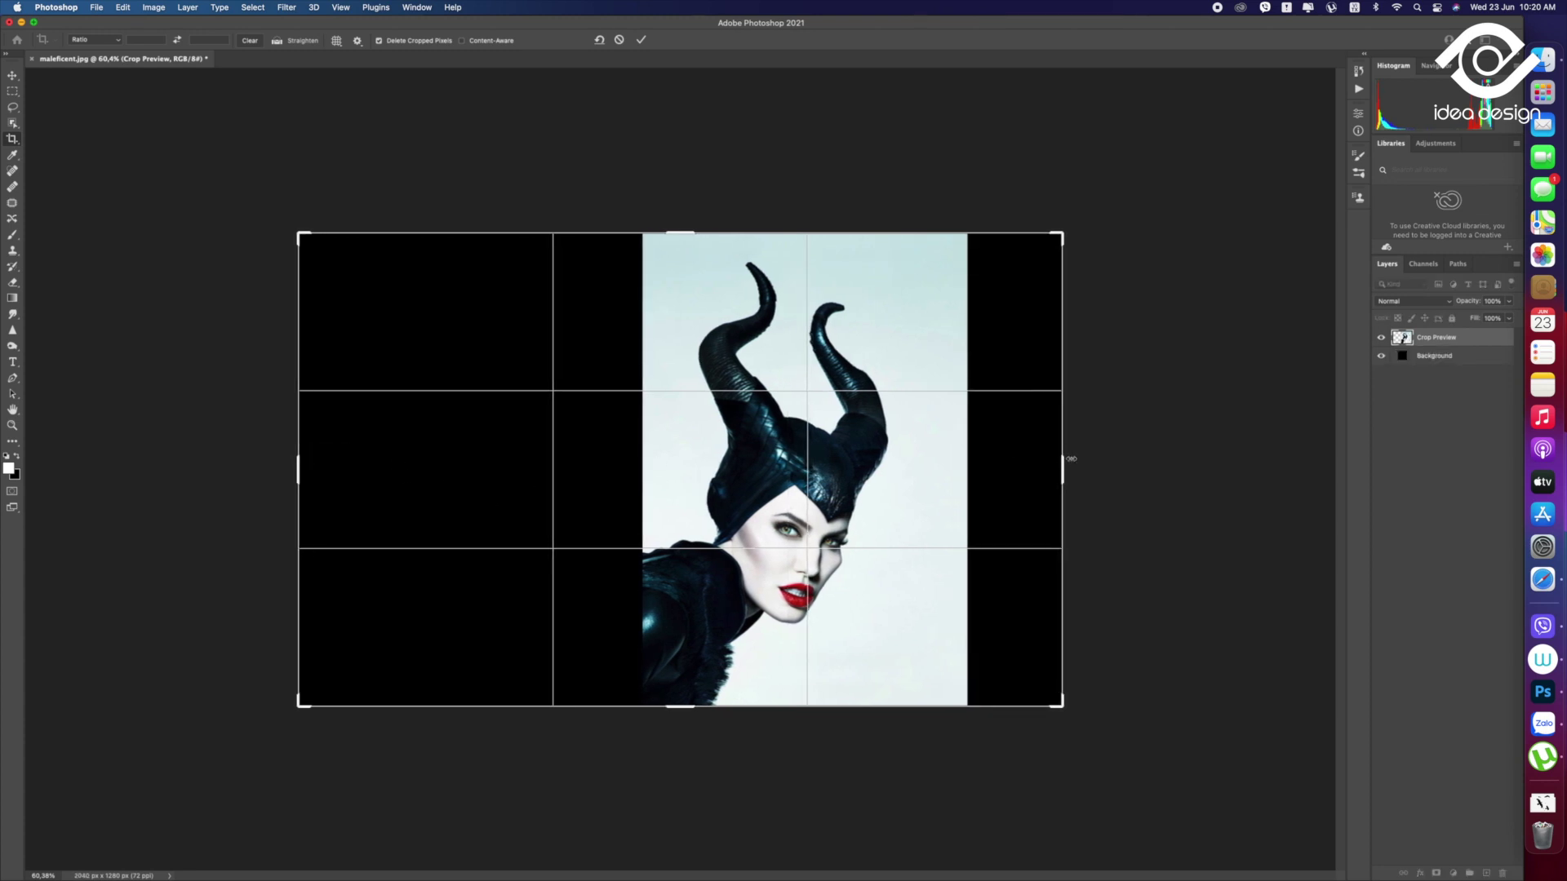
left_click_drag(1063, 464, 1057, 466)
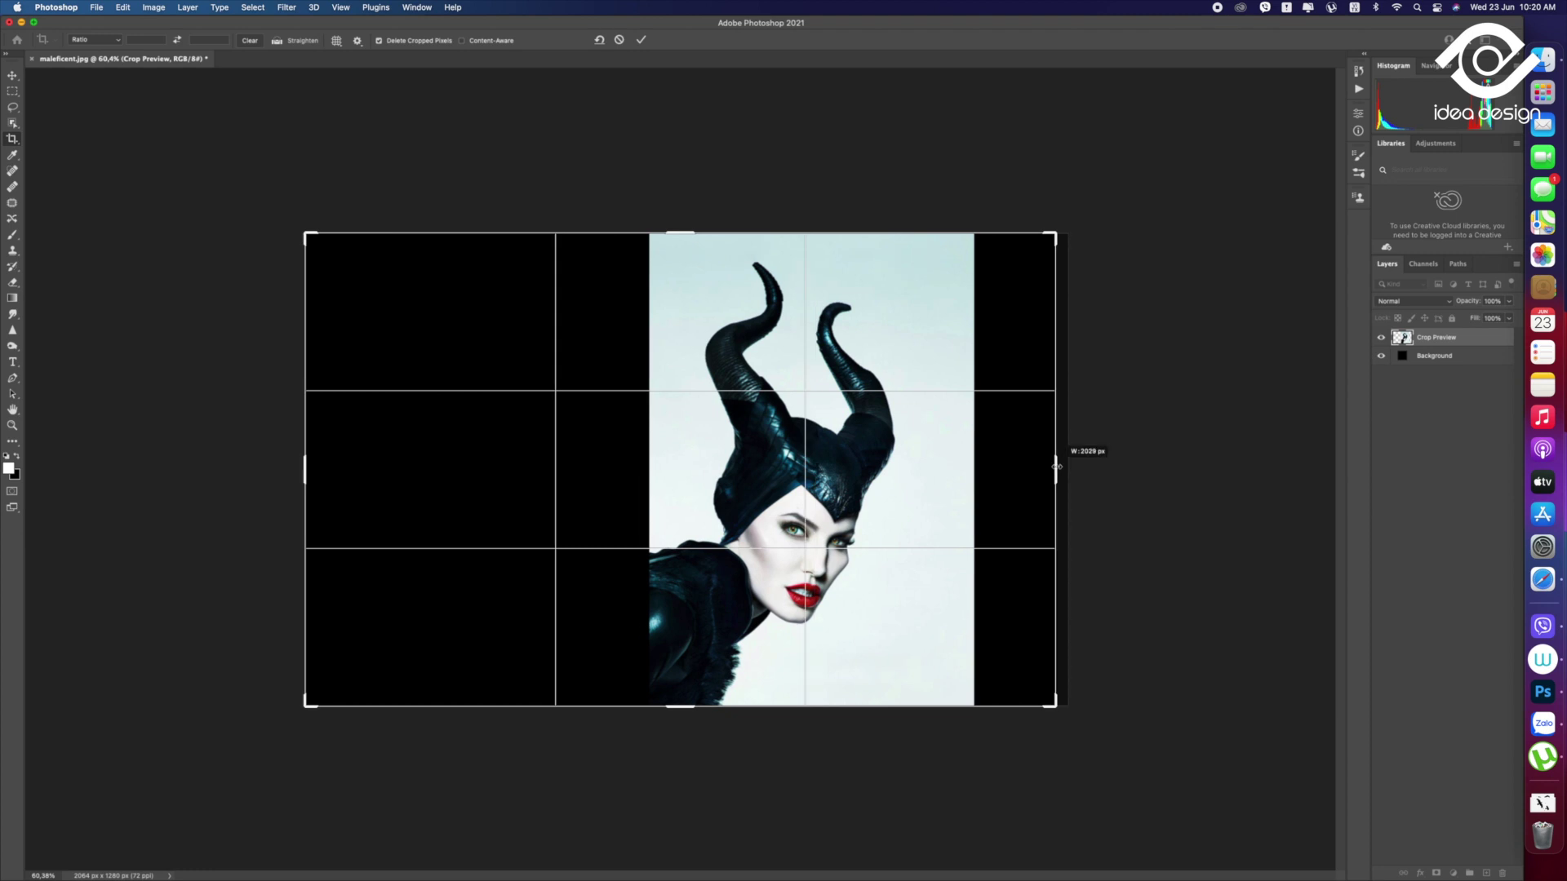
key("Return")
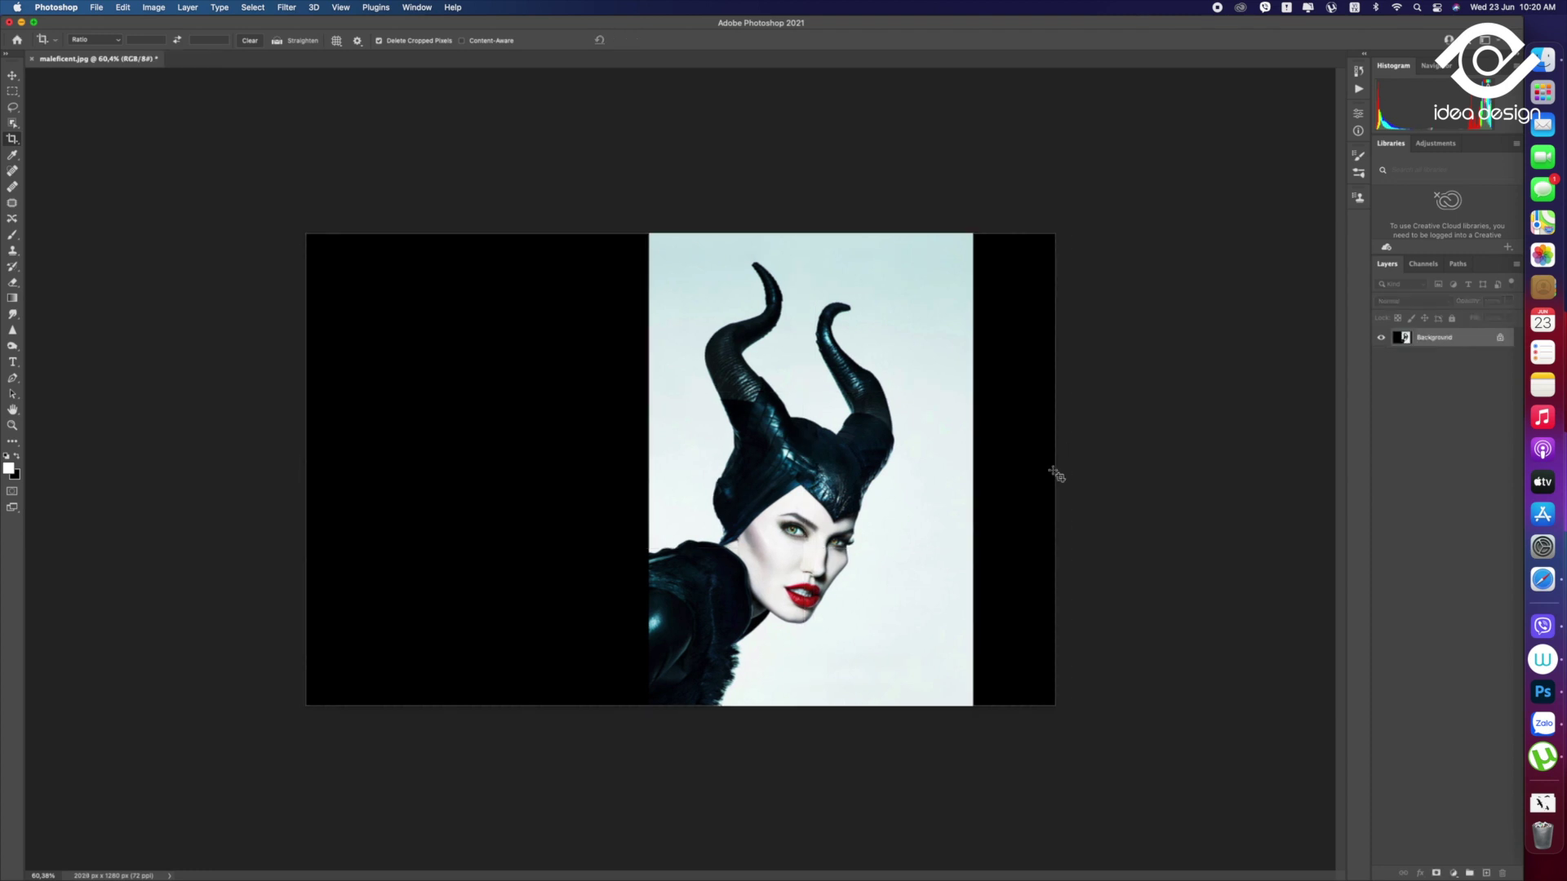
key("m")
left_click_drag(1056, 233, 970, 724)
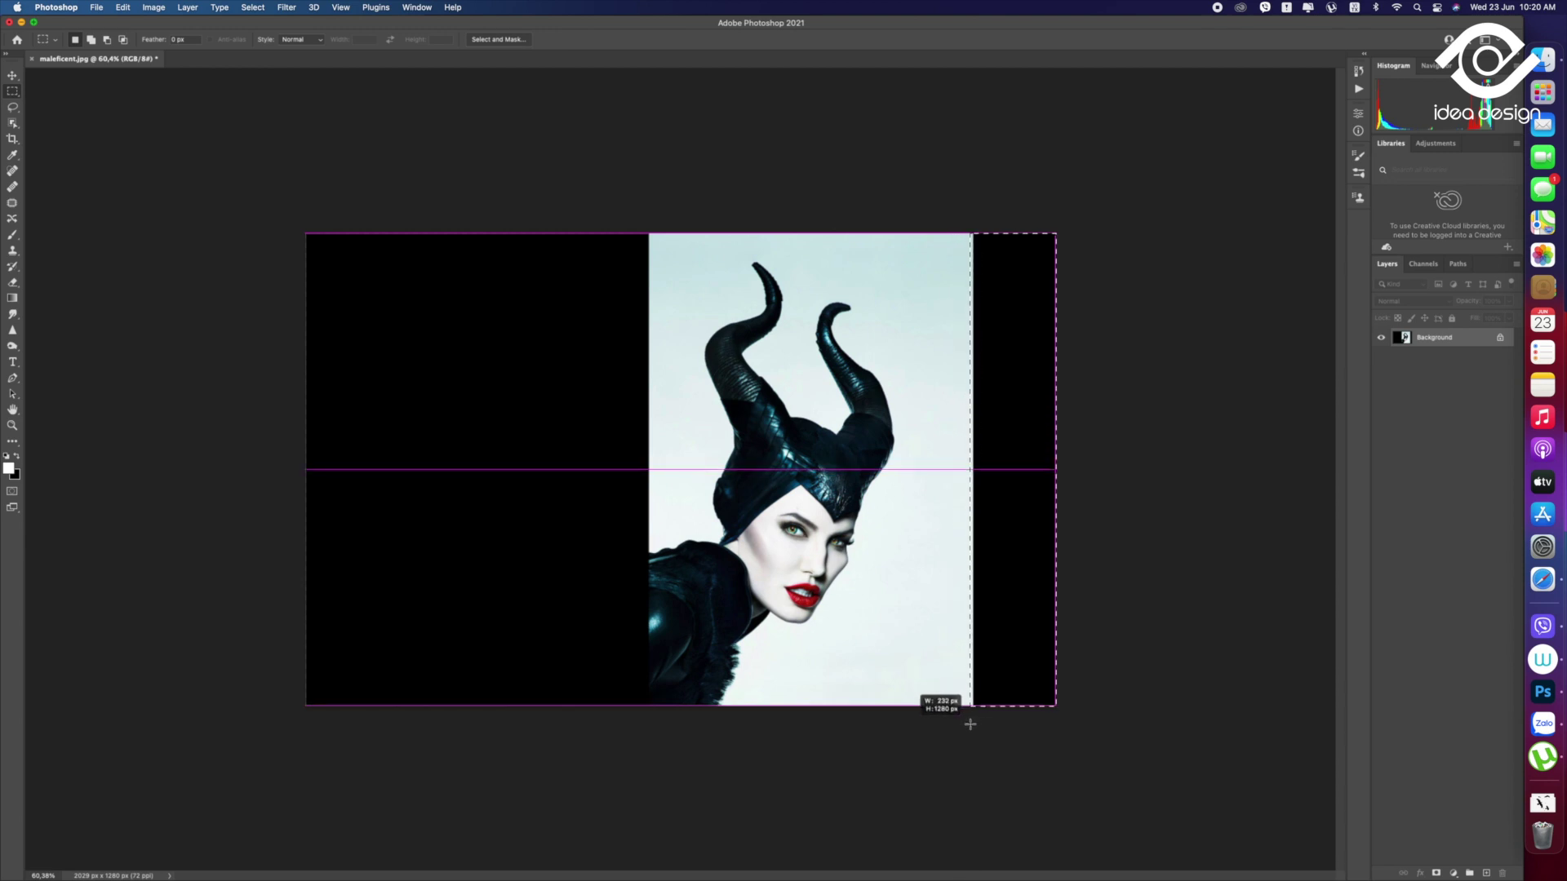
left_click_drag(970, 724, 970, 724)
right_click(963, 724)
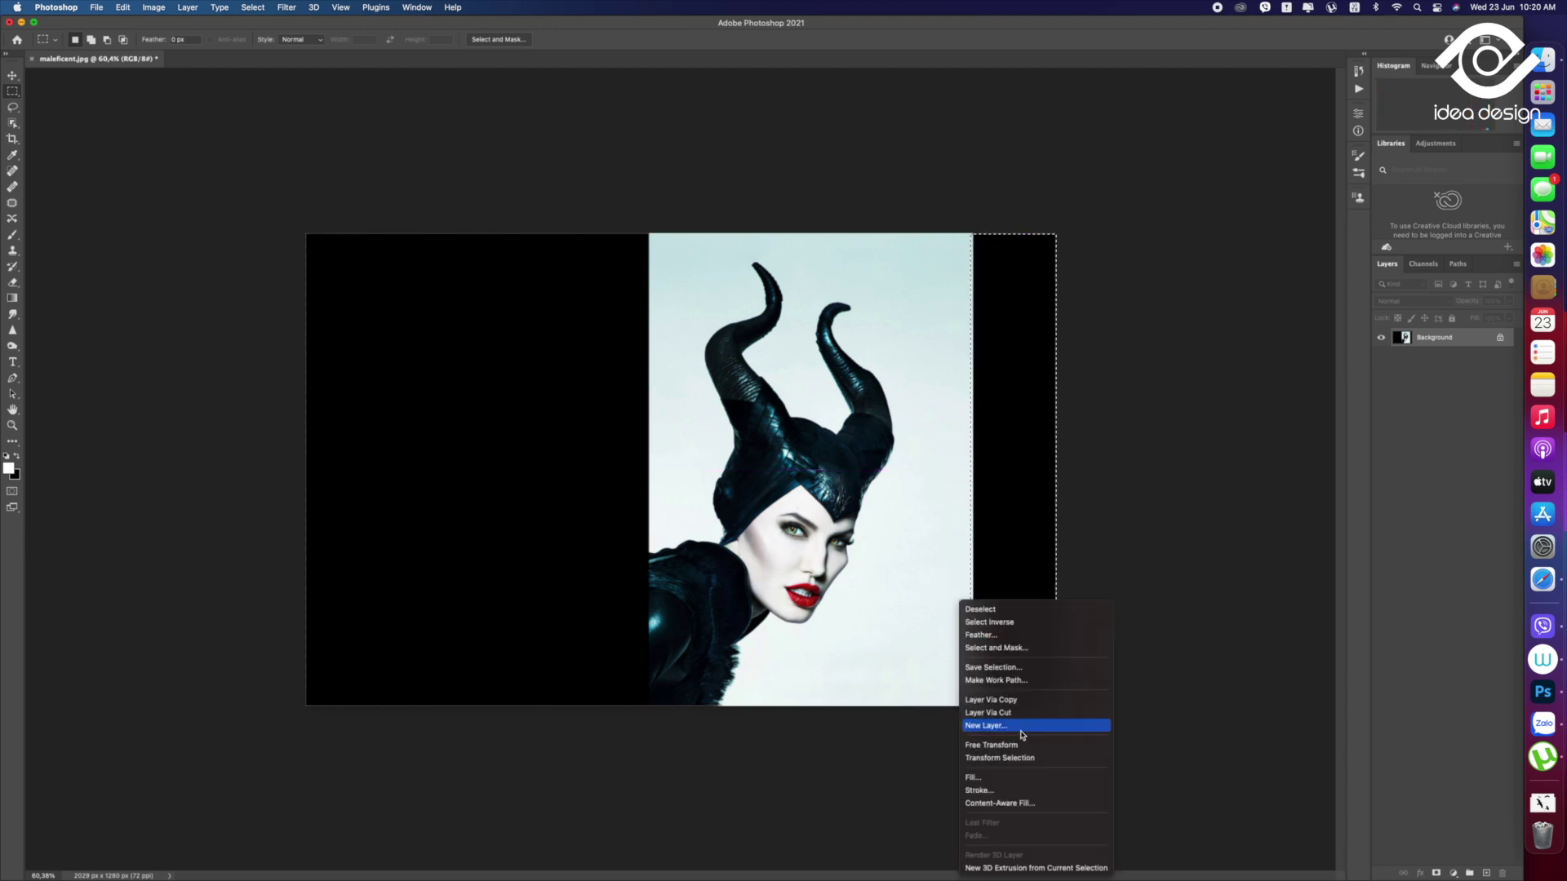
left_click(1019, 780)
key("Return")
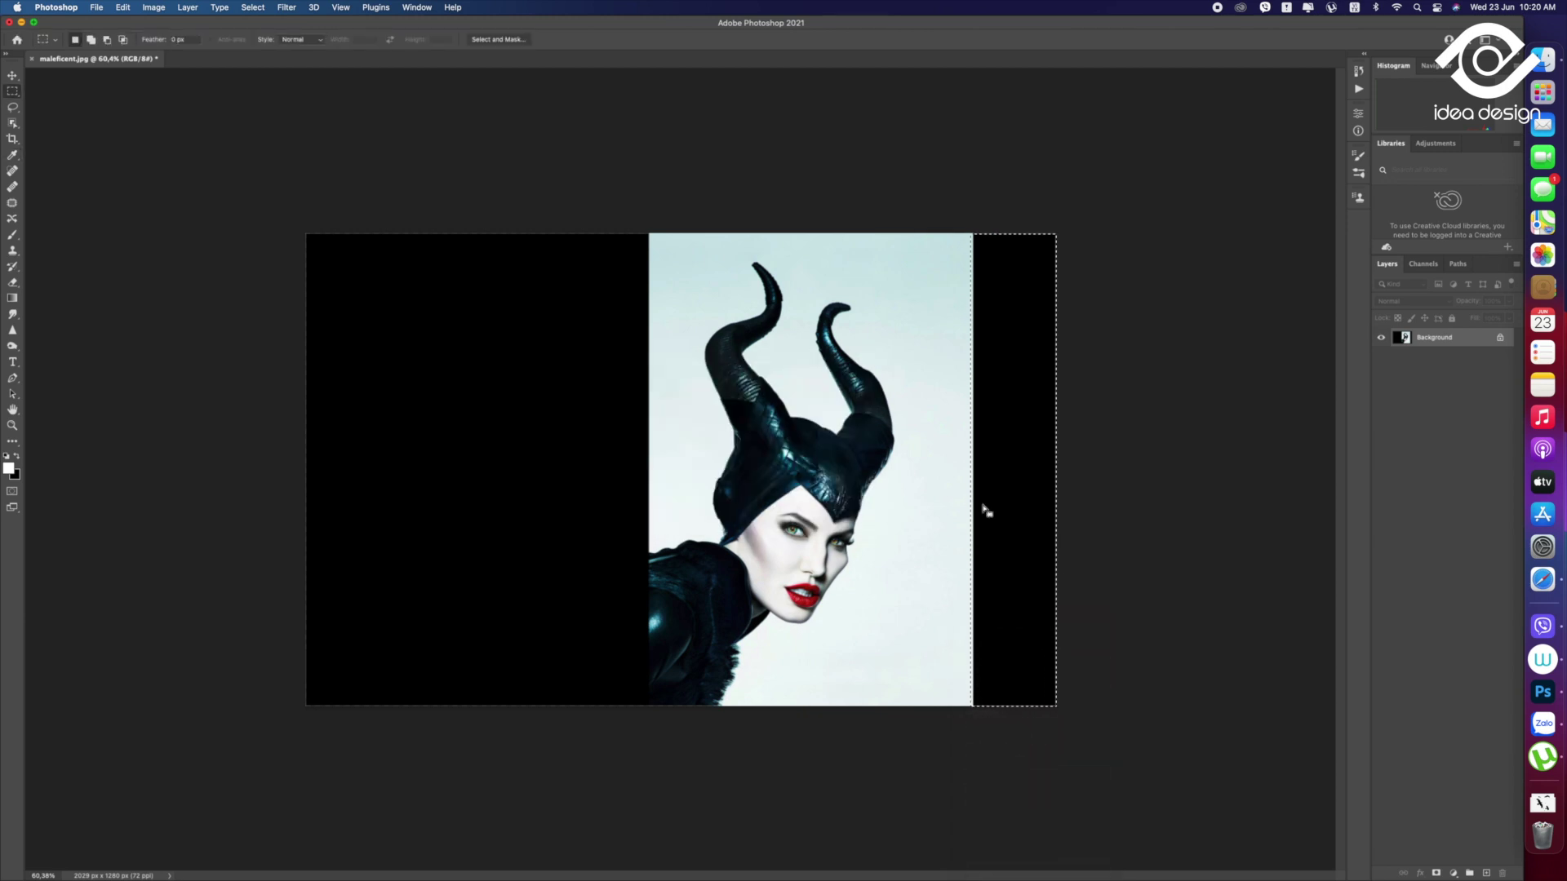
key("ctrl+d")
key("z")
left_click_drag(901, 552, 924, 566)
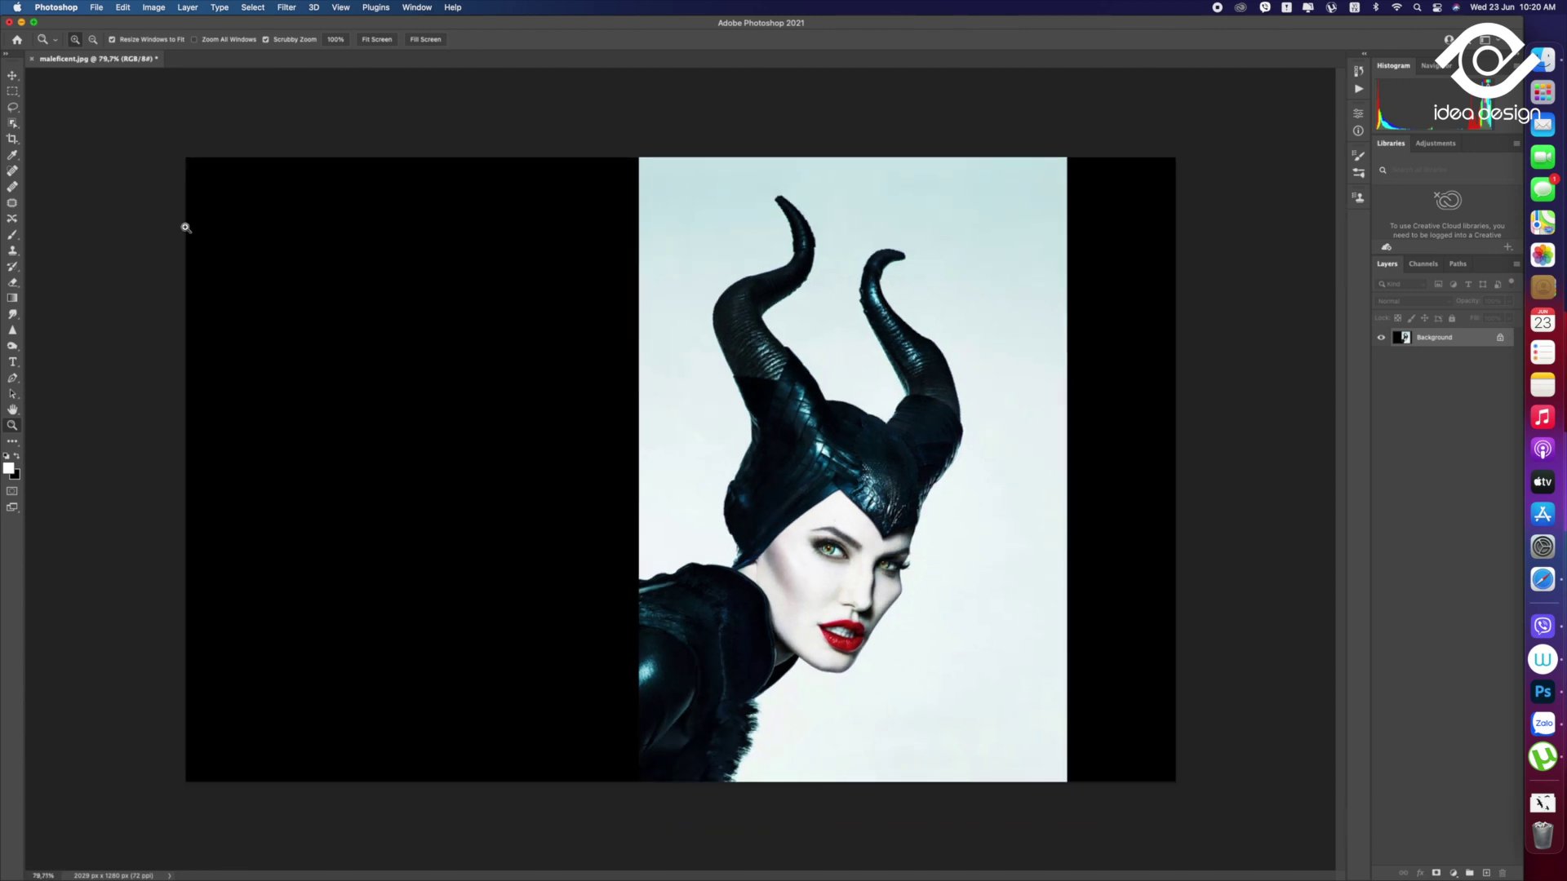
left_click(15, 93)
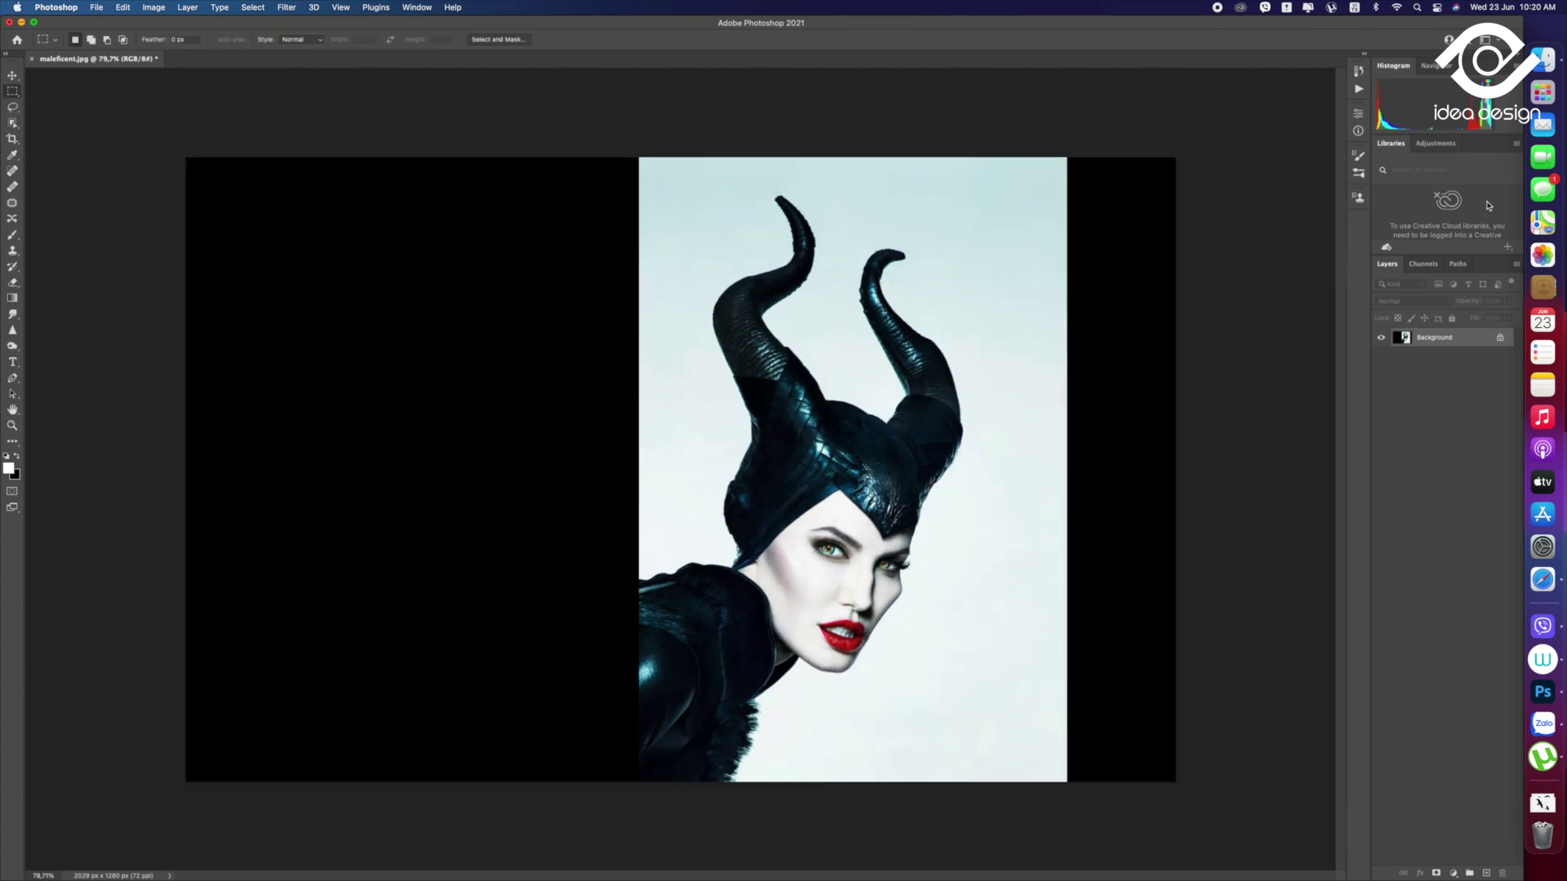
Enter Select and Mask, auto-select Maleficent with Select Subject, and zoom to 300%
left_click(497, 39)
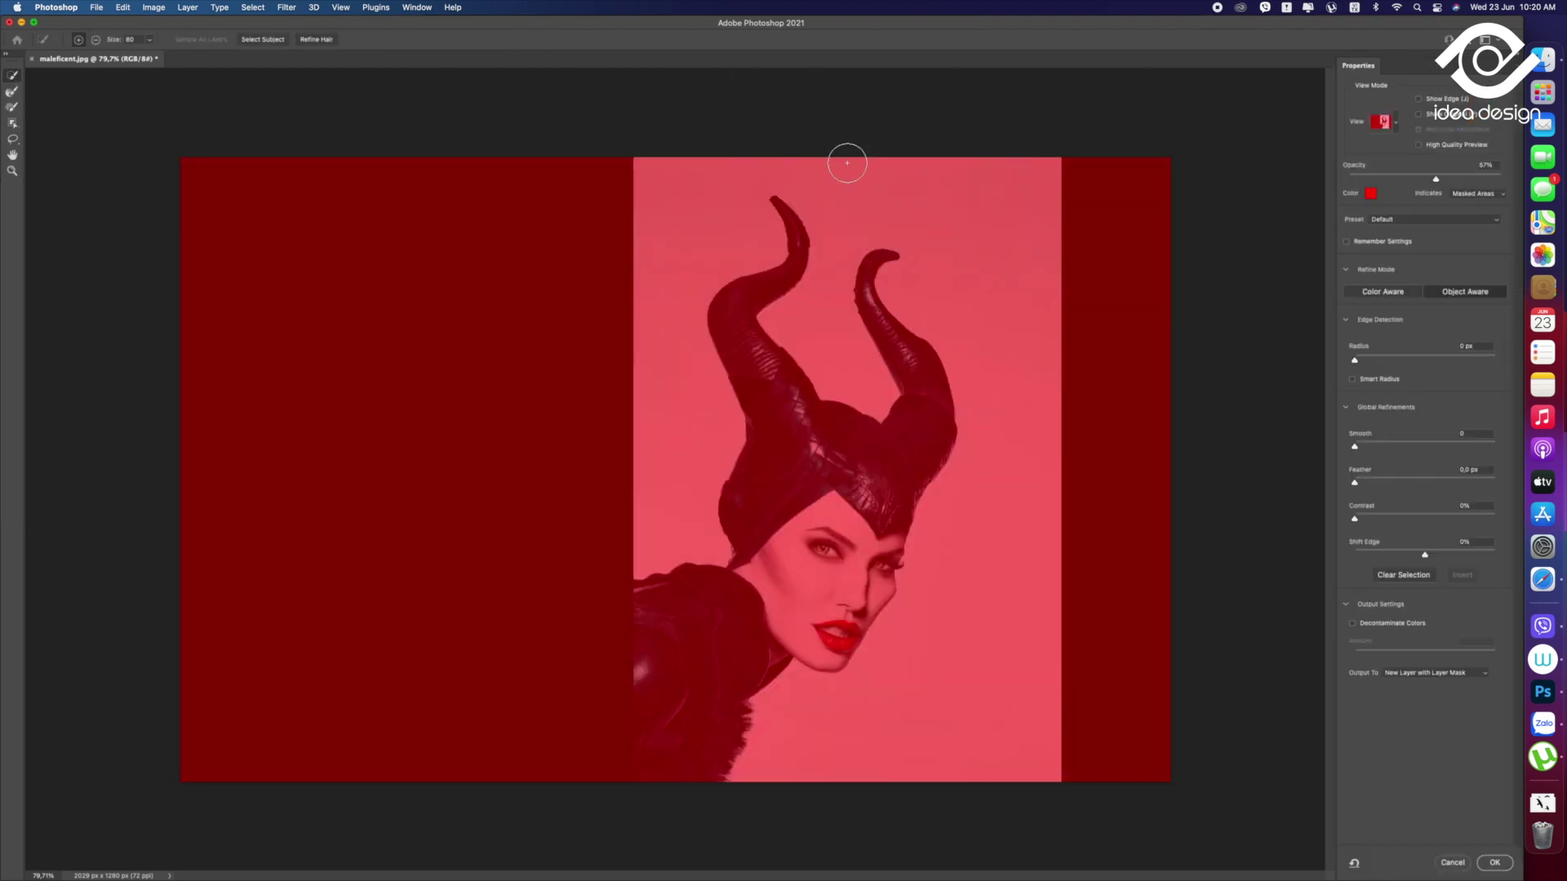
left_click(273, 40)
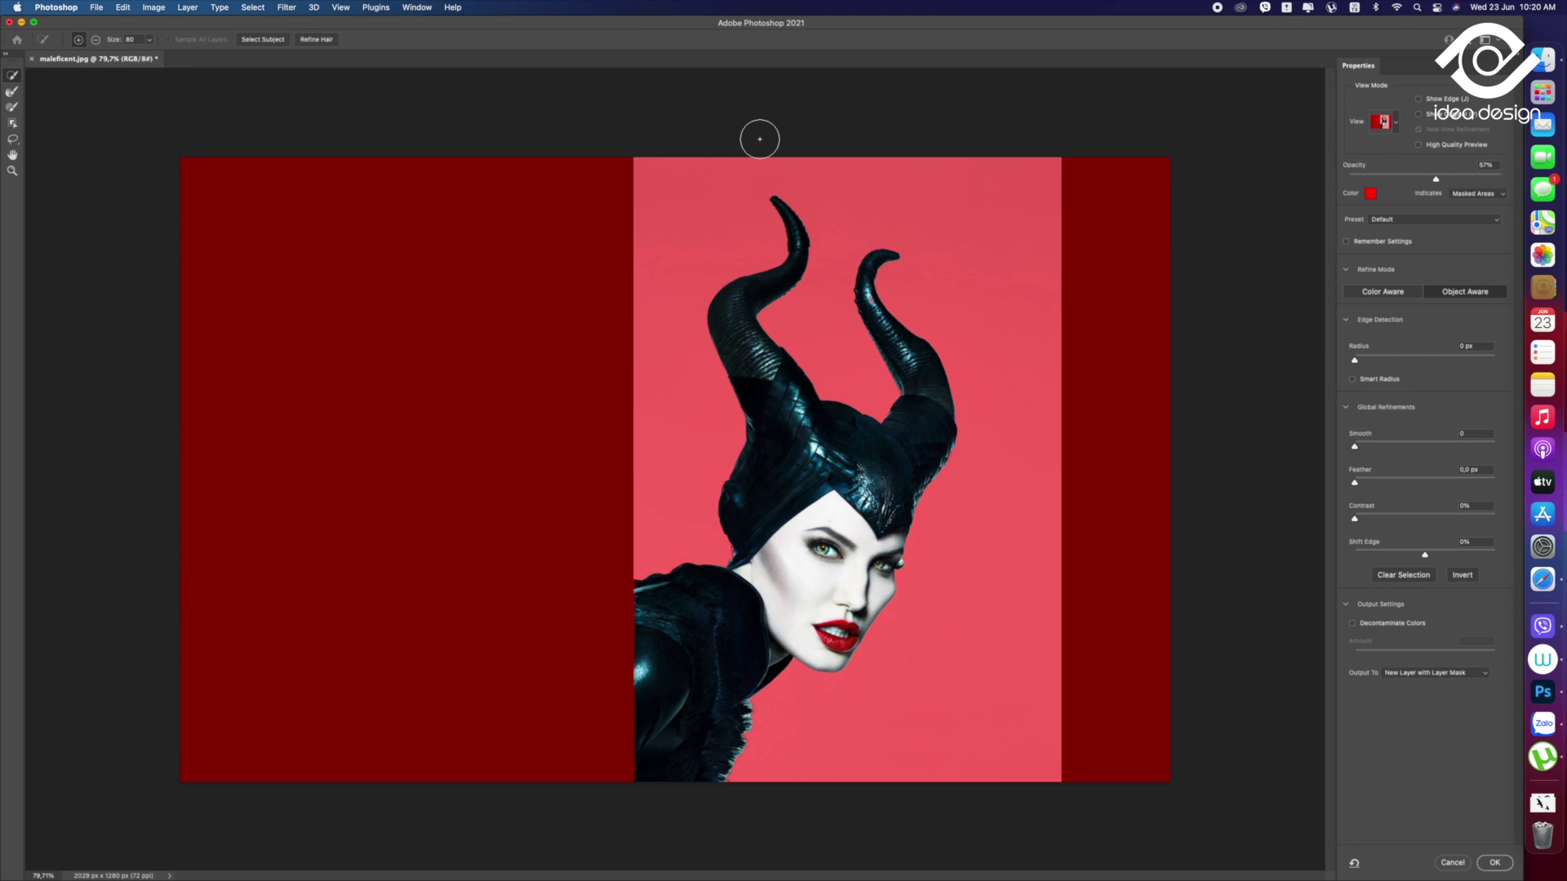
key("super+equal")
key("super+equal")
key("super+equal")
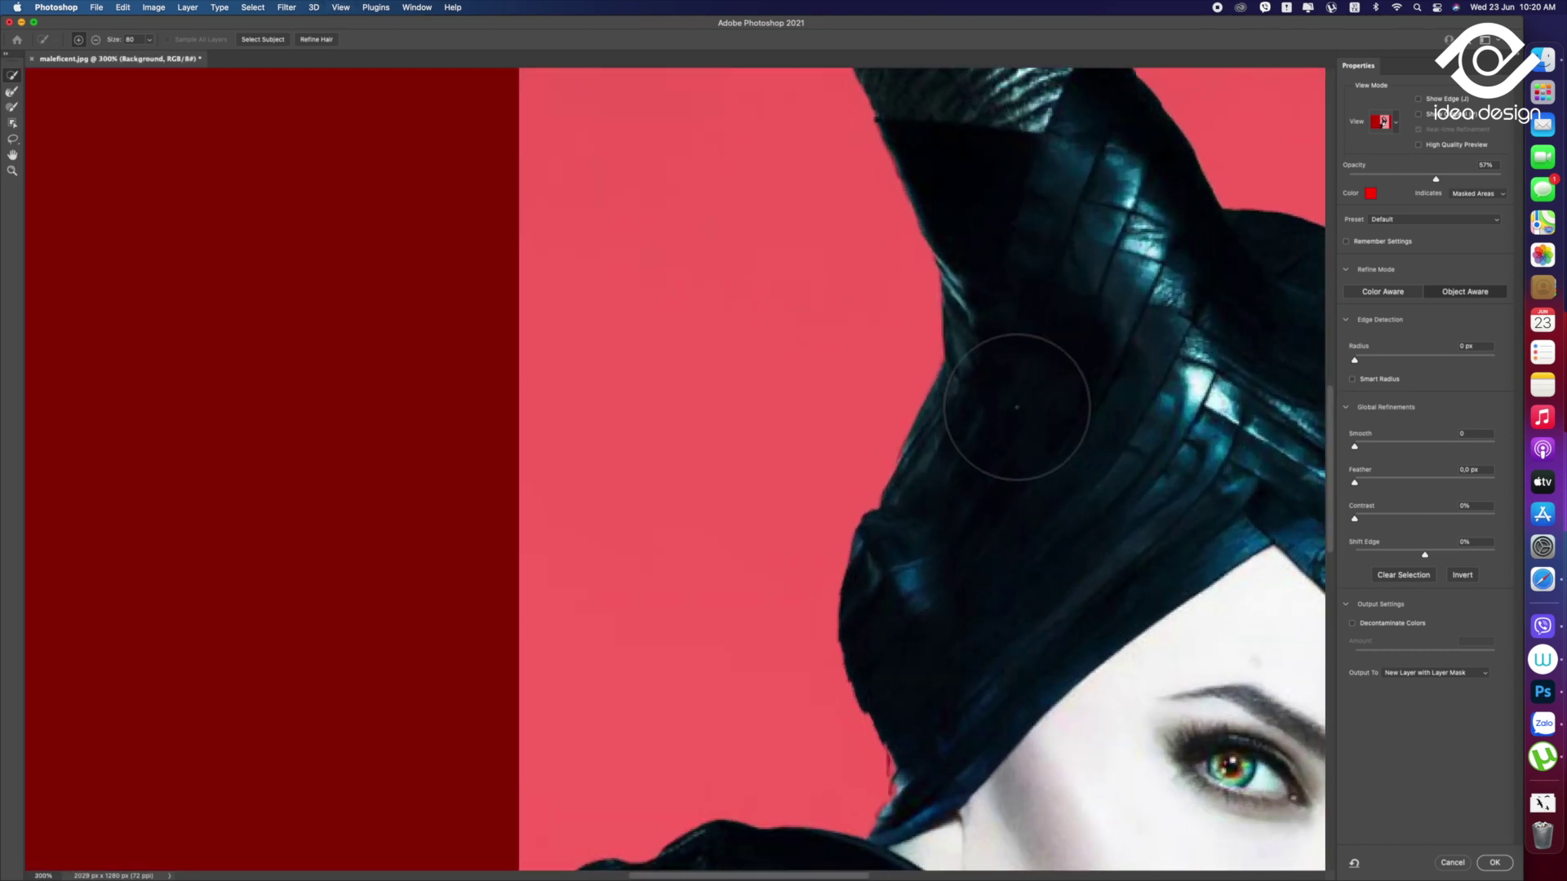
scroll(1015, 405, "down", 5)
scroll(1004, 420, "down", 2)
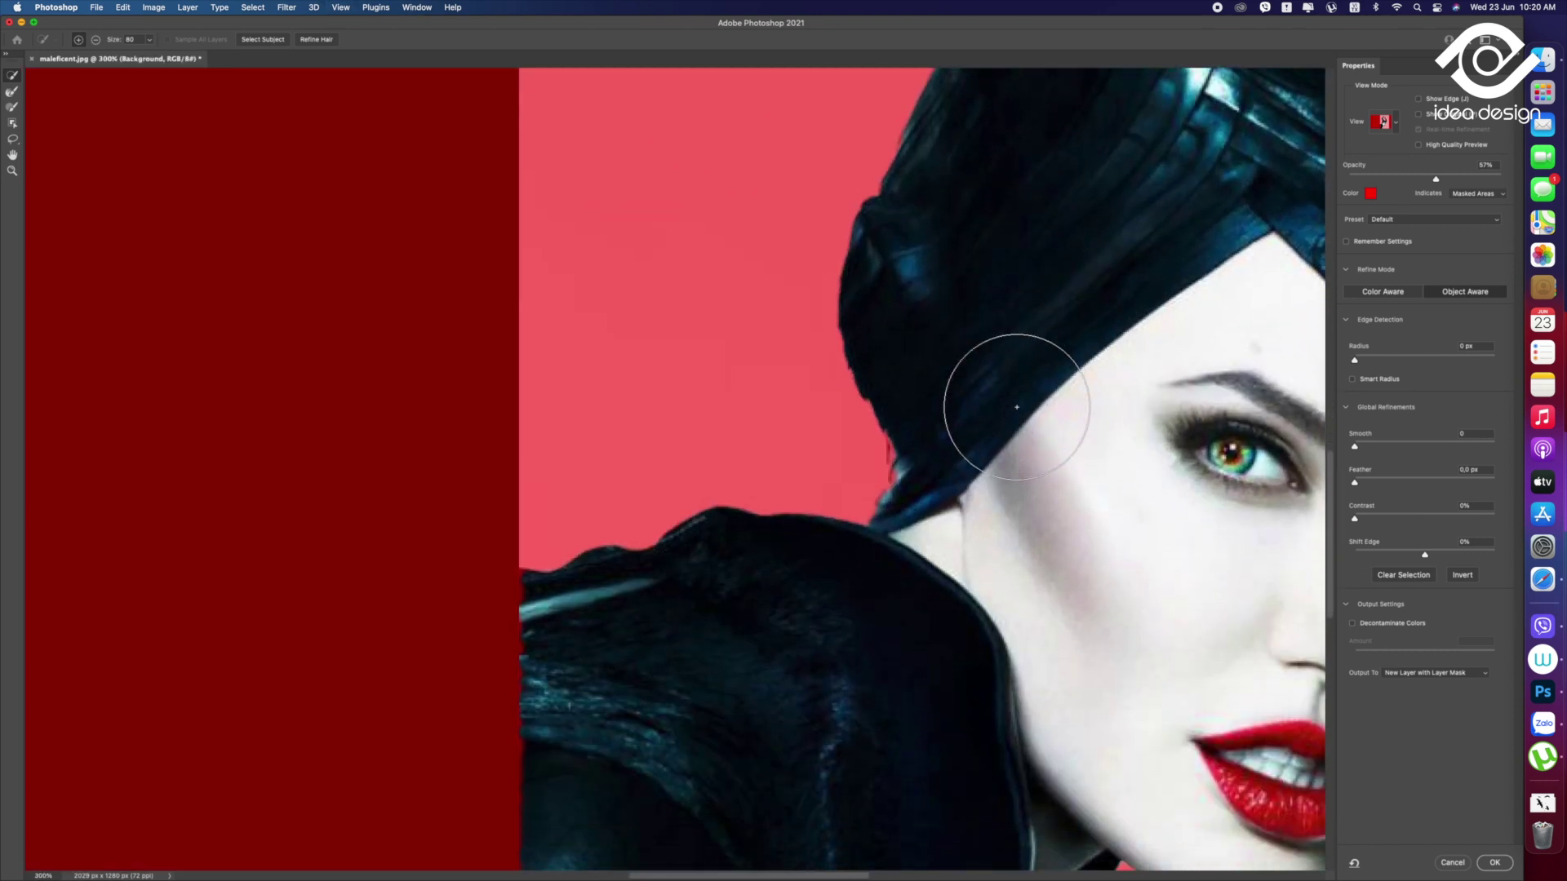
Refine the fur edges along the collar with a size-20 Refine Edge Brush
left_click(13, 93)
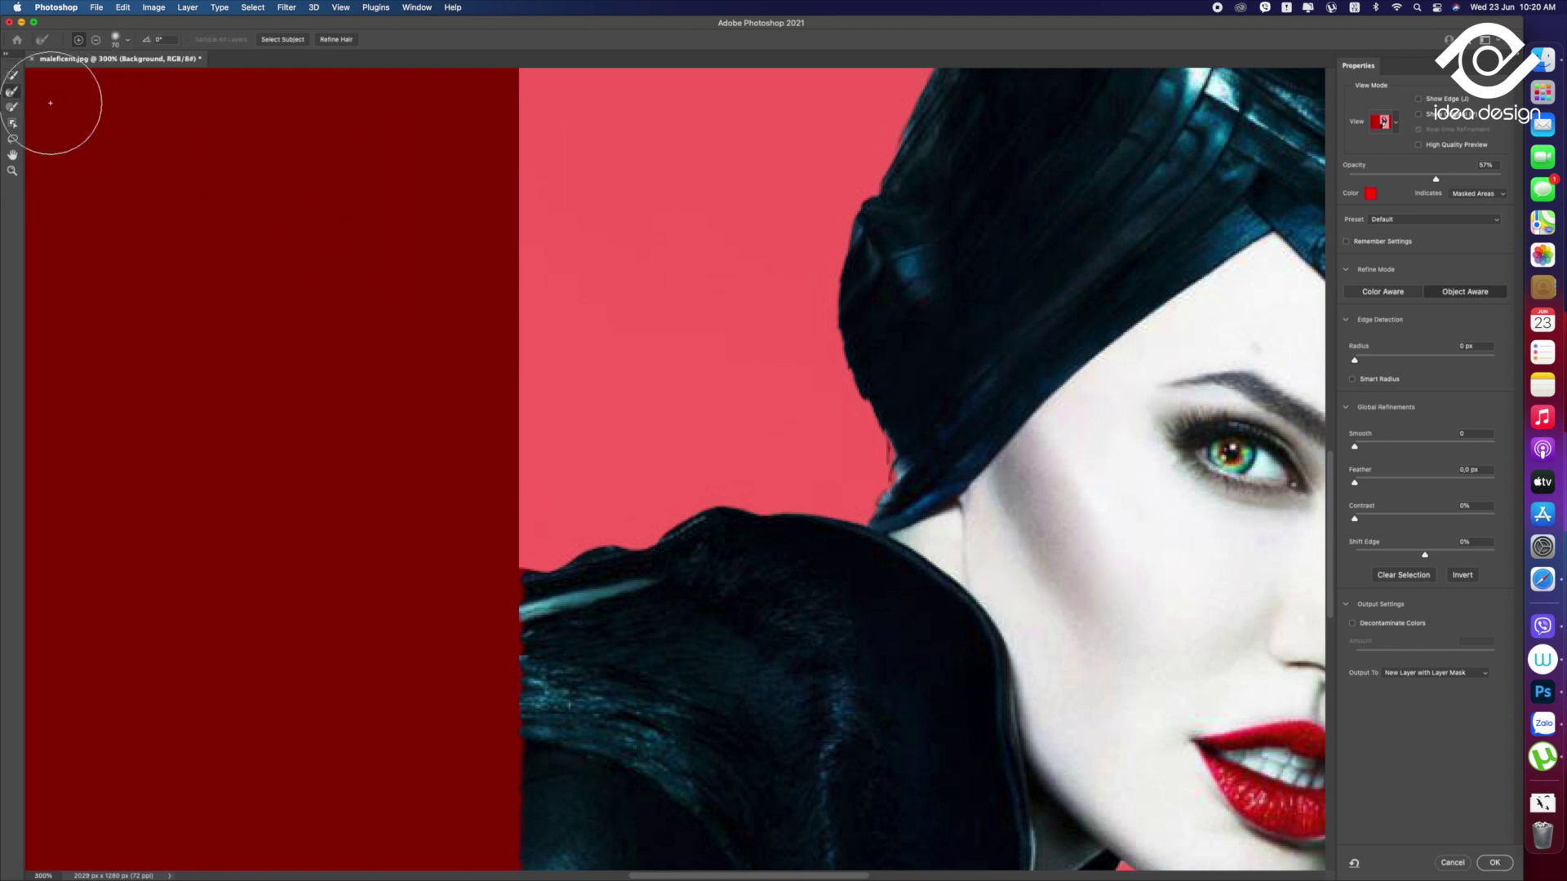
left_click(12, 107)
key("bracketleft")
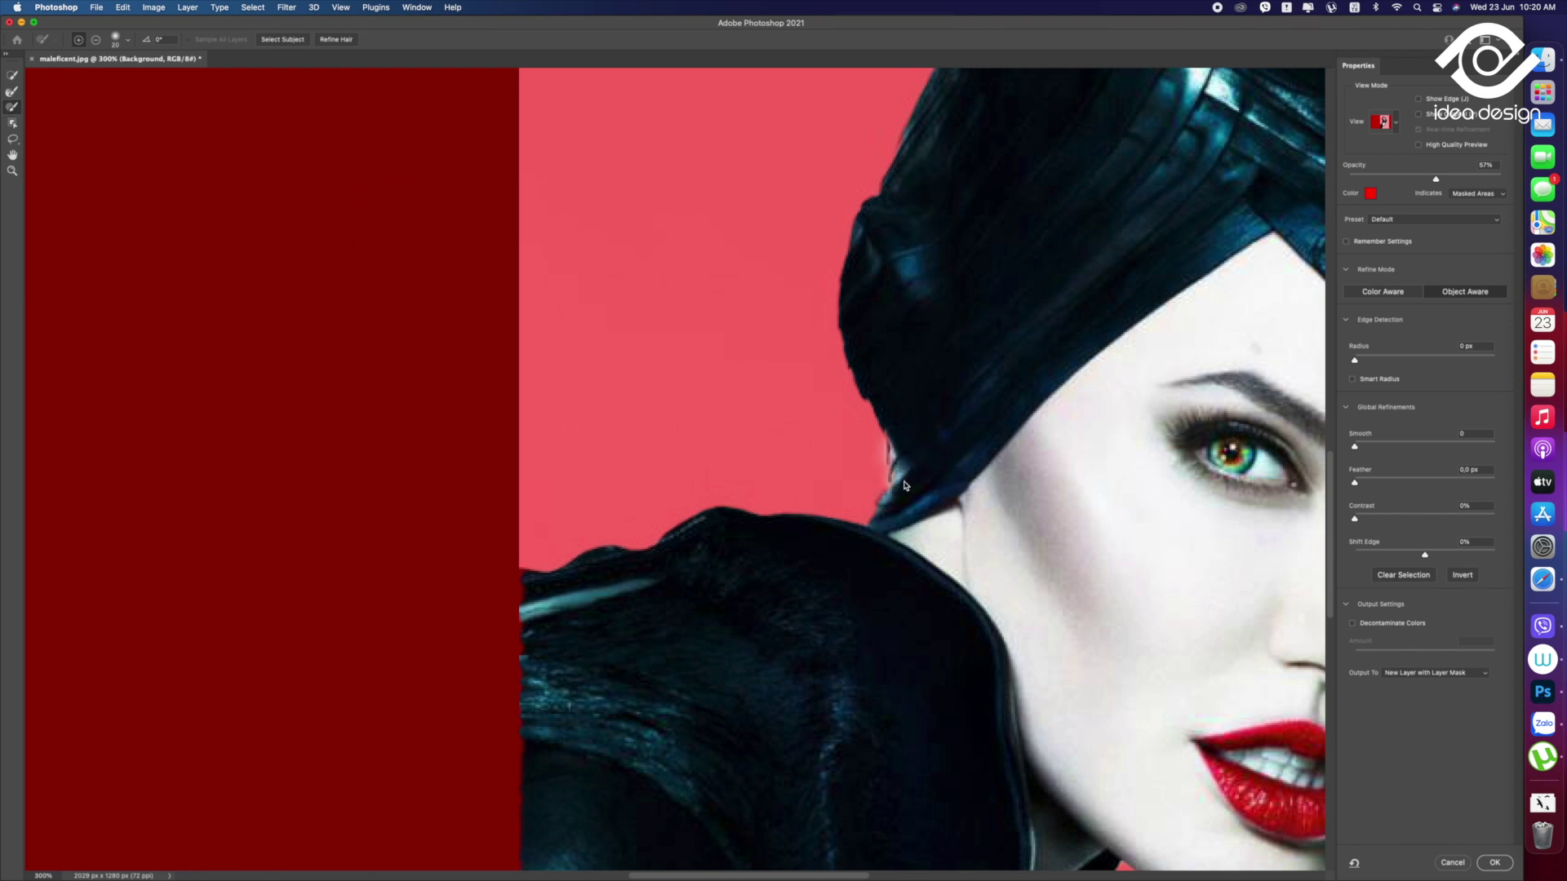
scroll(961, 489, "right", 5)
scroll(961, 489, "up", 5)
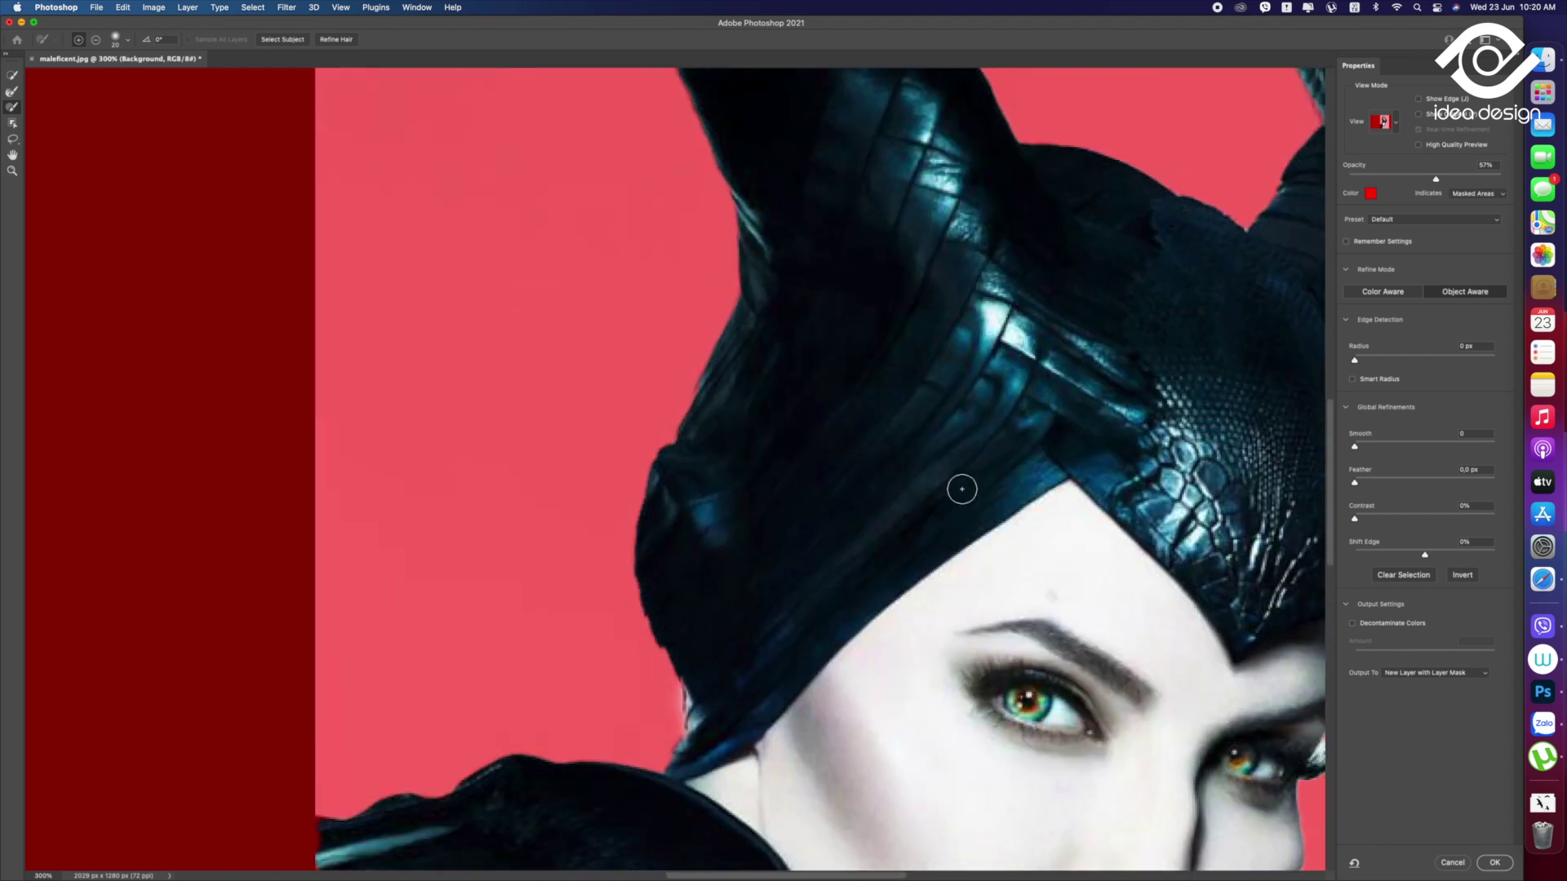
scroll(961, 488, "up", 5)
scroll(962, 488, "up", 5)
scroll(961, 489, "up", 5)
scroll(961, 489, "right", 5)
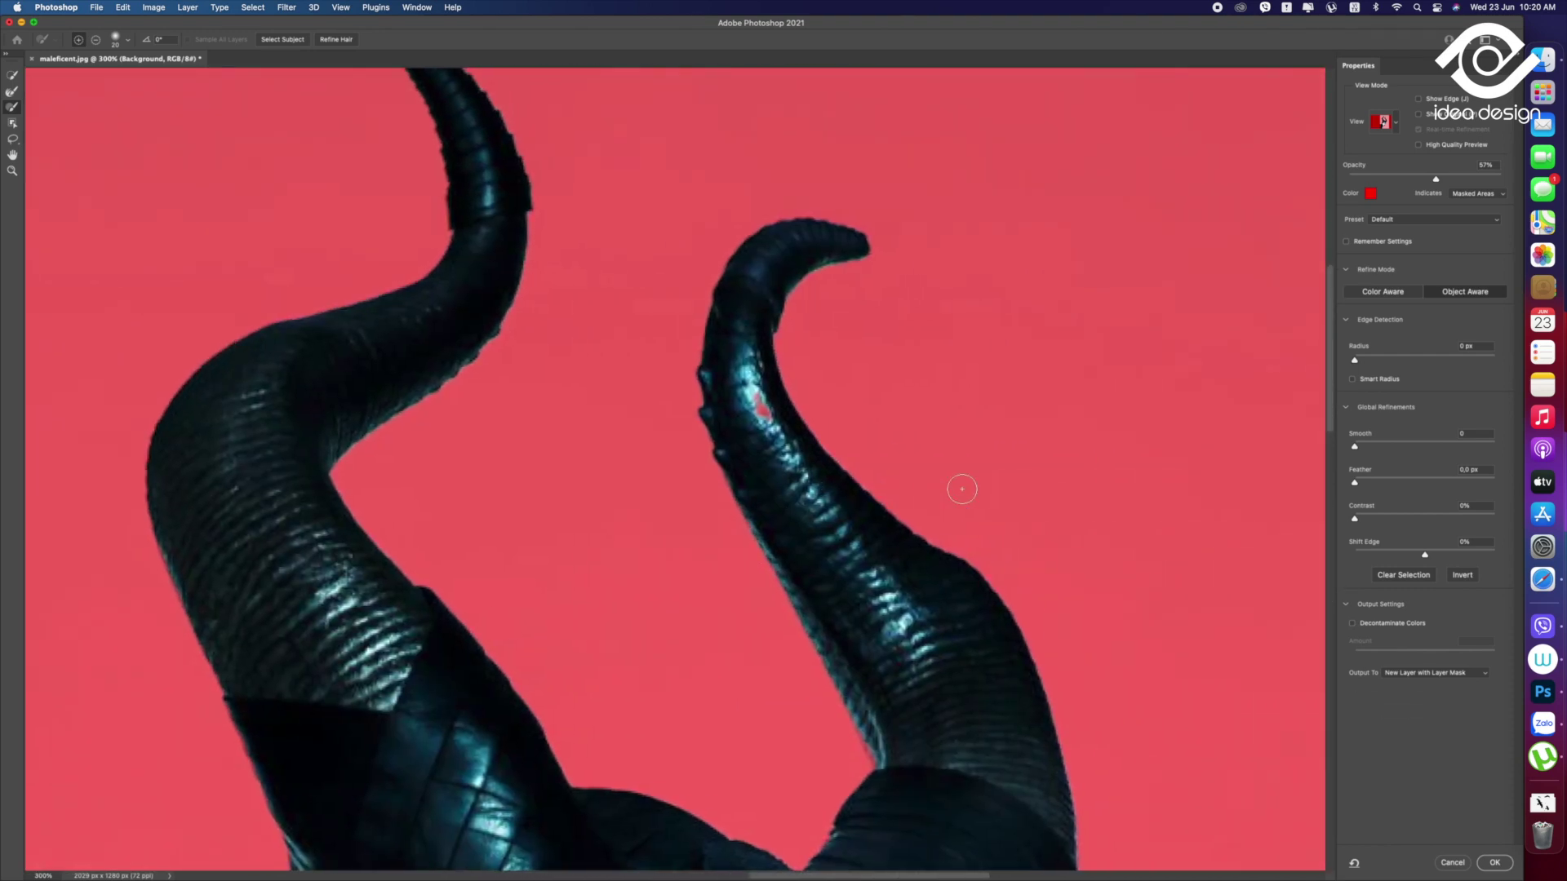
scroll(961, 489, "down", 5)
scroll(962, 489, "down", 5)
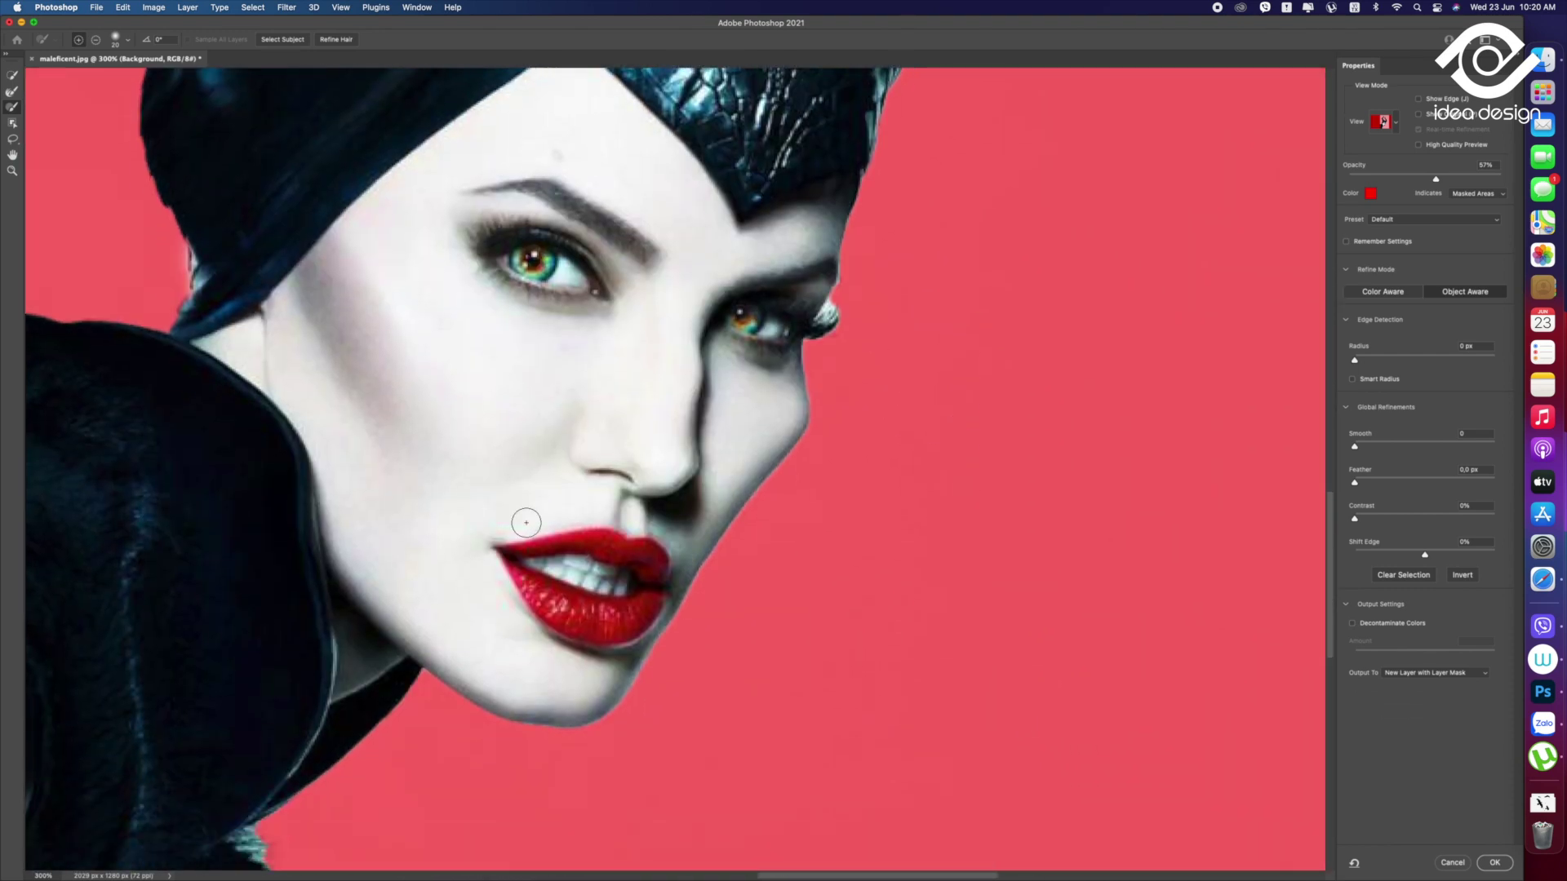
scroll(527, 518, "left", 3)
scroll(527, 518, "down", 3)
scroll(526, 518, "down", 5)
scroll(530, 520, "down", 2)
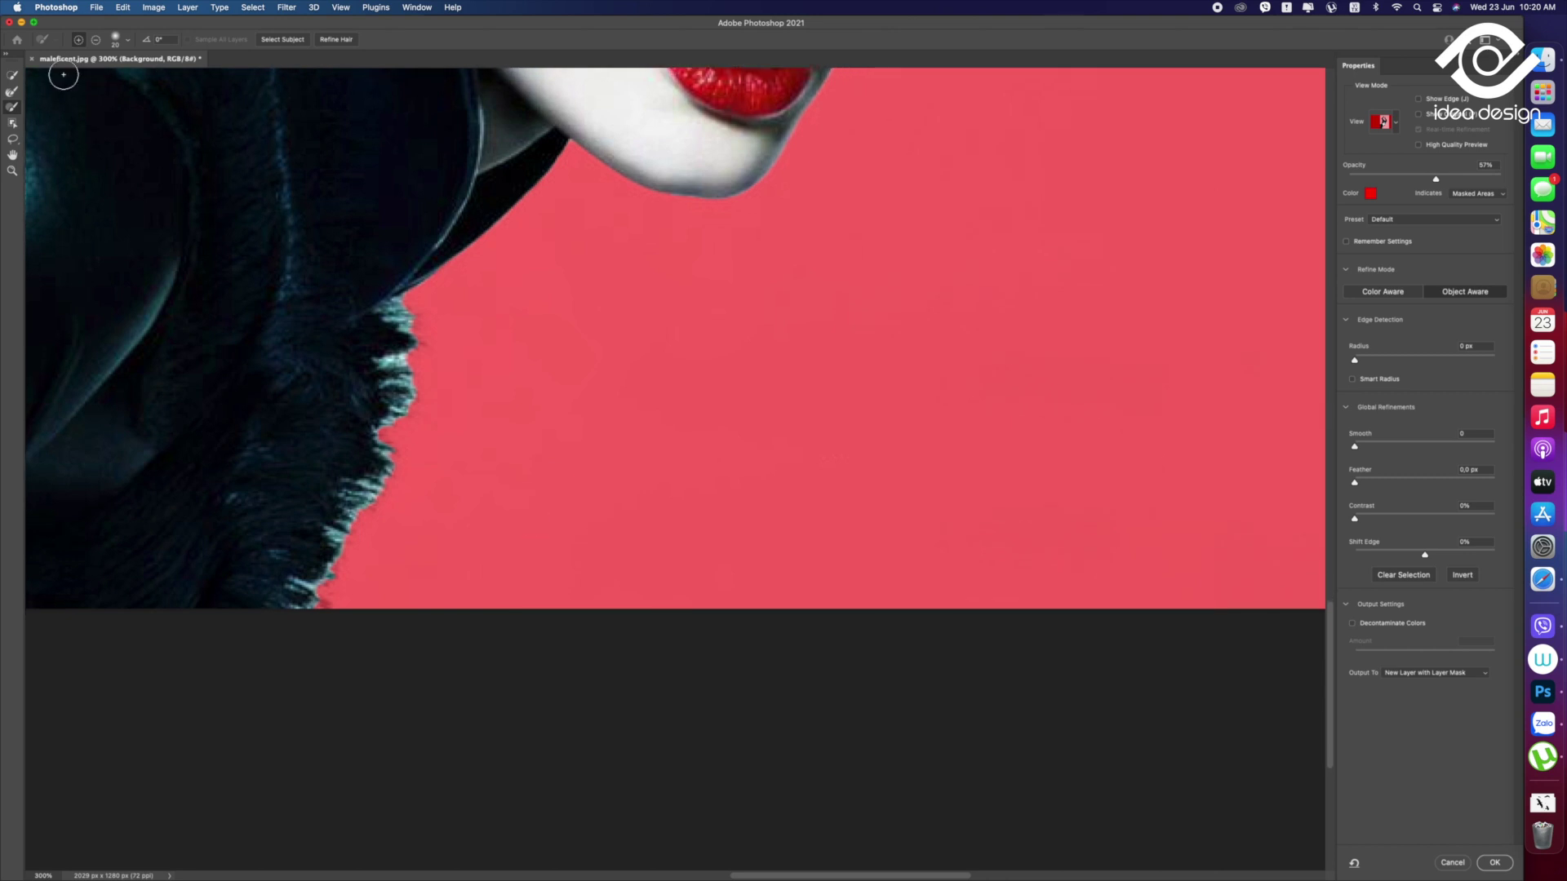
left_click(12, 90)
left_click(418, 302)
left_click(424, 412)
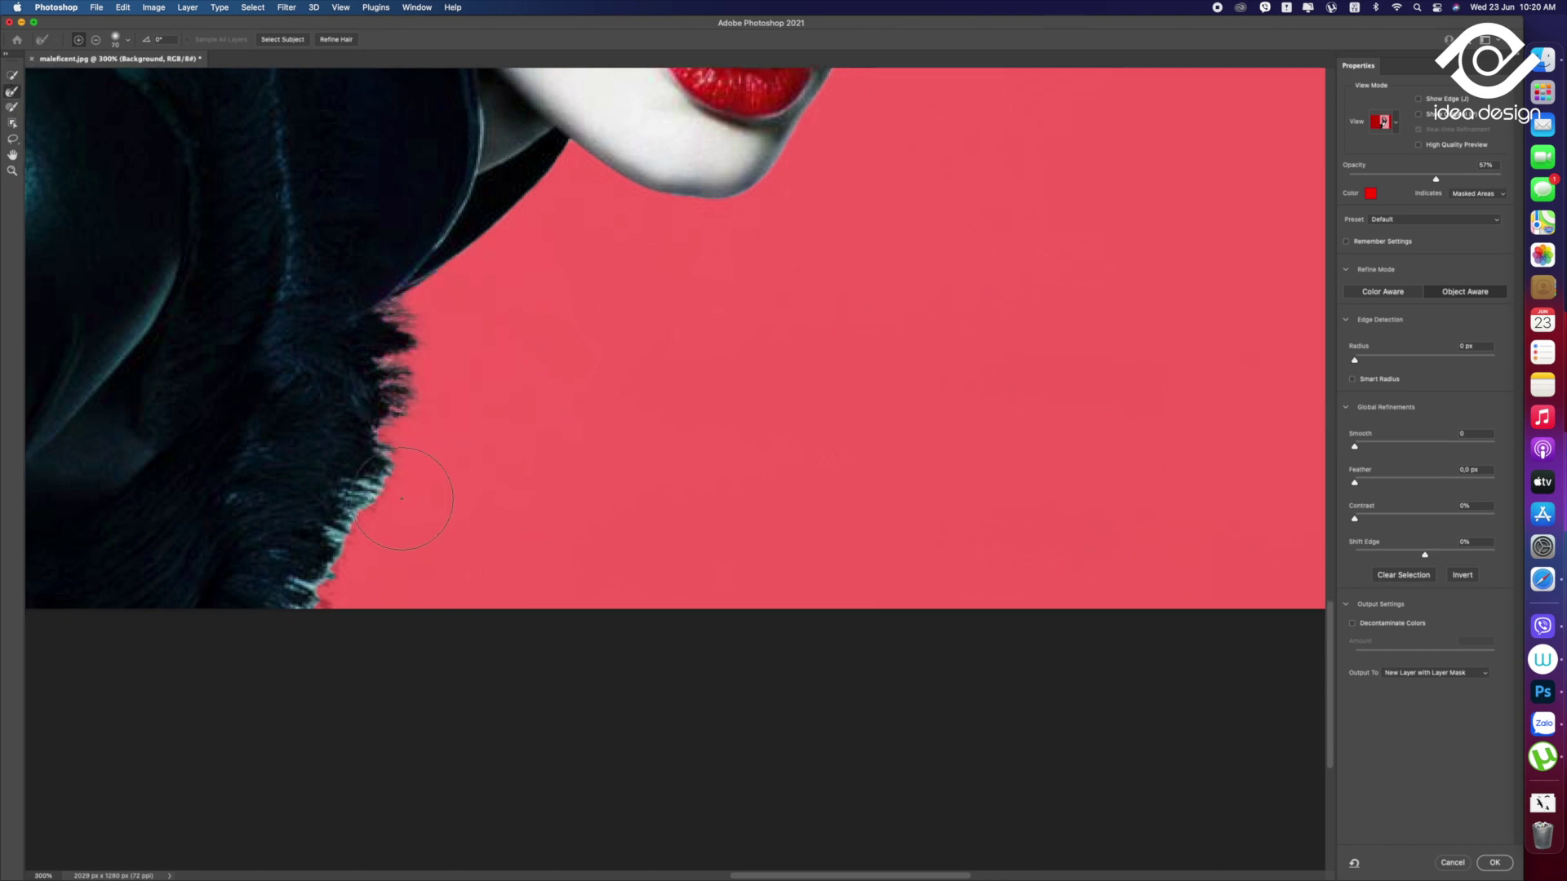
mouse_move(417, 497)
left_mouse_down()
mouse_move(331, 604)
mouse_move(354, 581)
mouse_move(391, 455)
left_mouse_up()
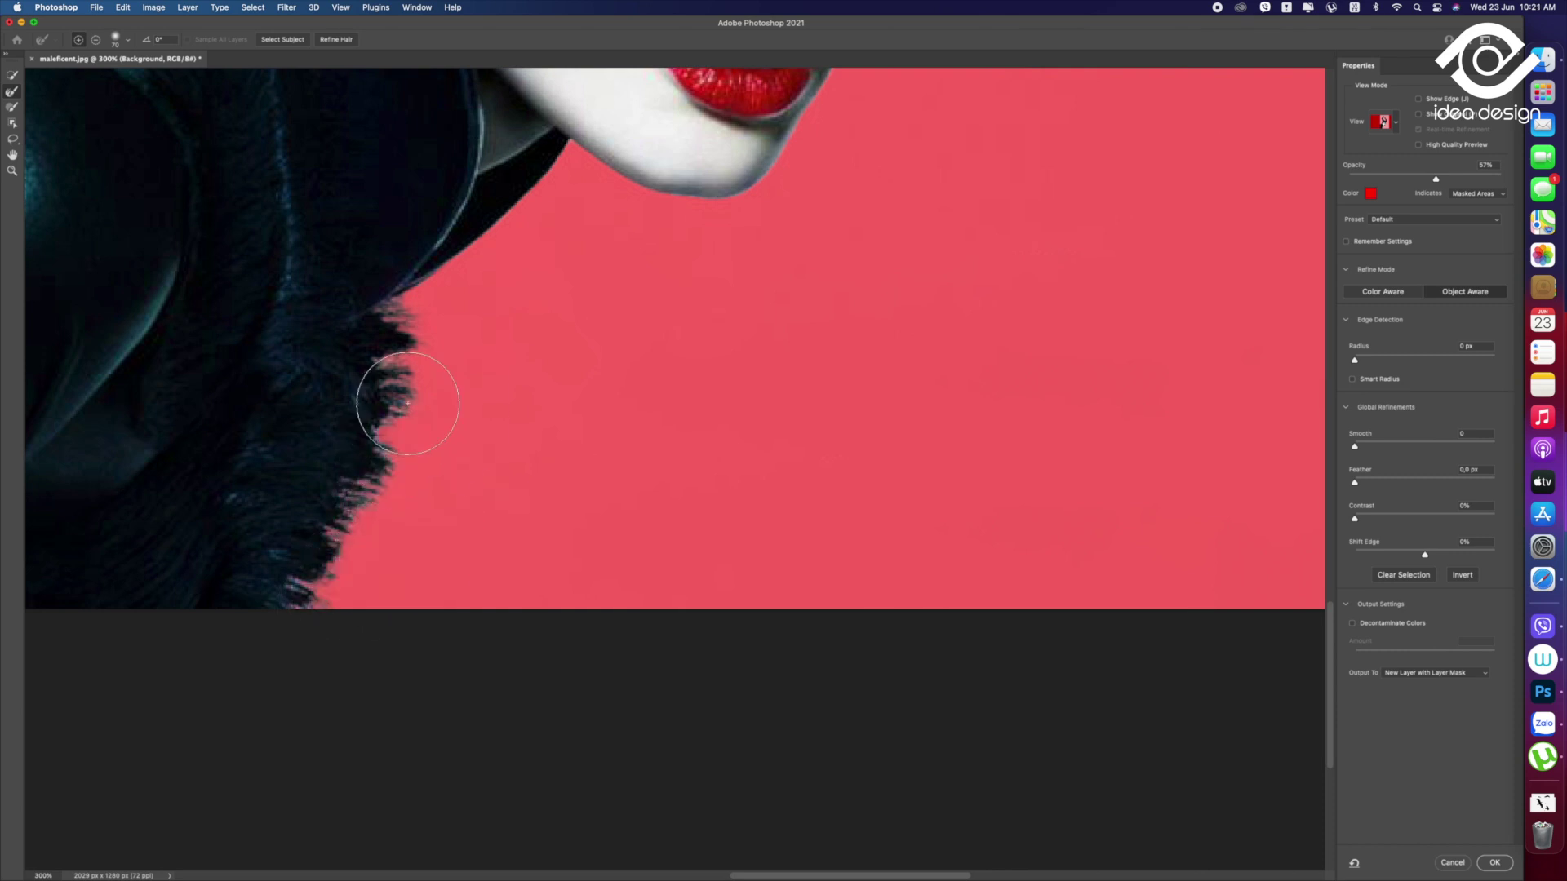
Refine the eyelash edge, zoom out, and output to New Layer with Layer Mask
scroll(402, 608, "up", 10)
scroll(401, 598, "right", 5)
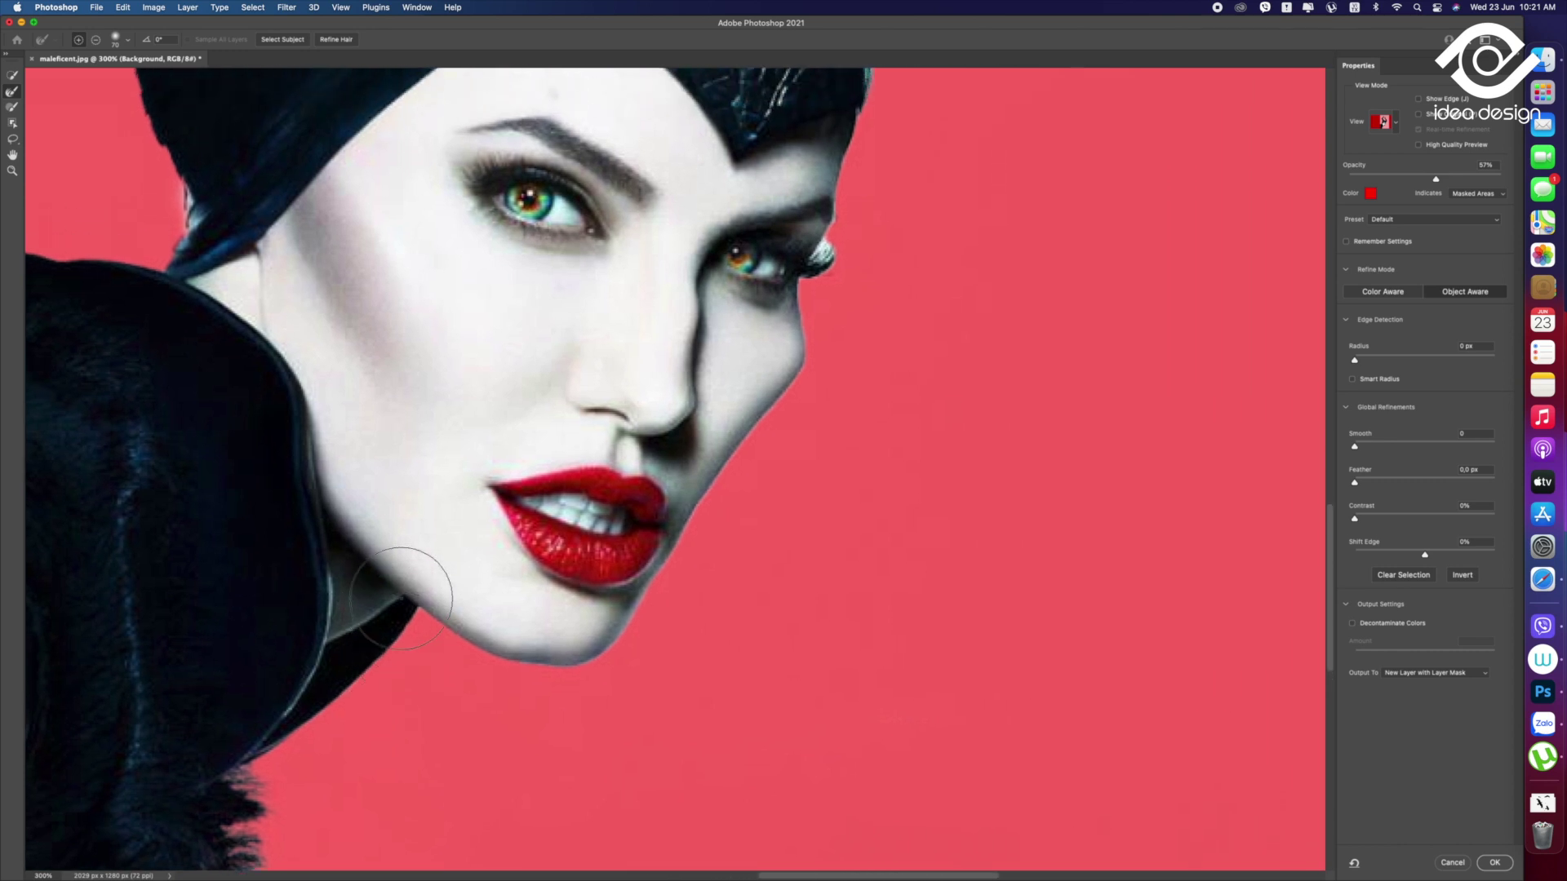
scroll(906, 347, "up", 3)
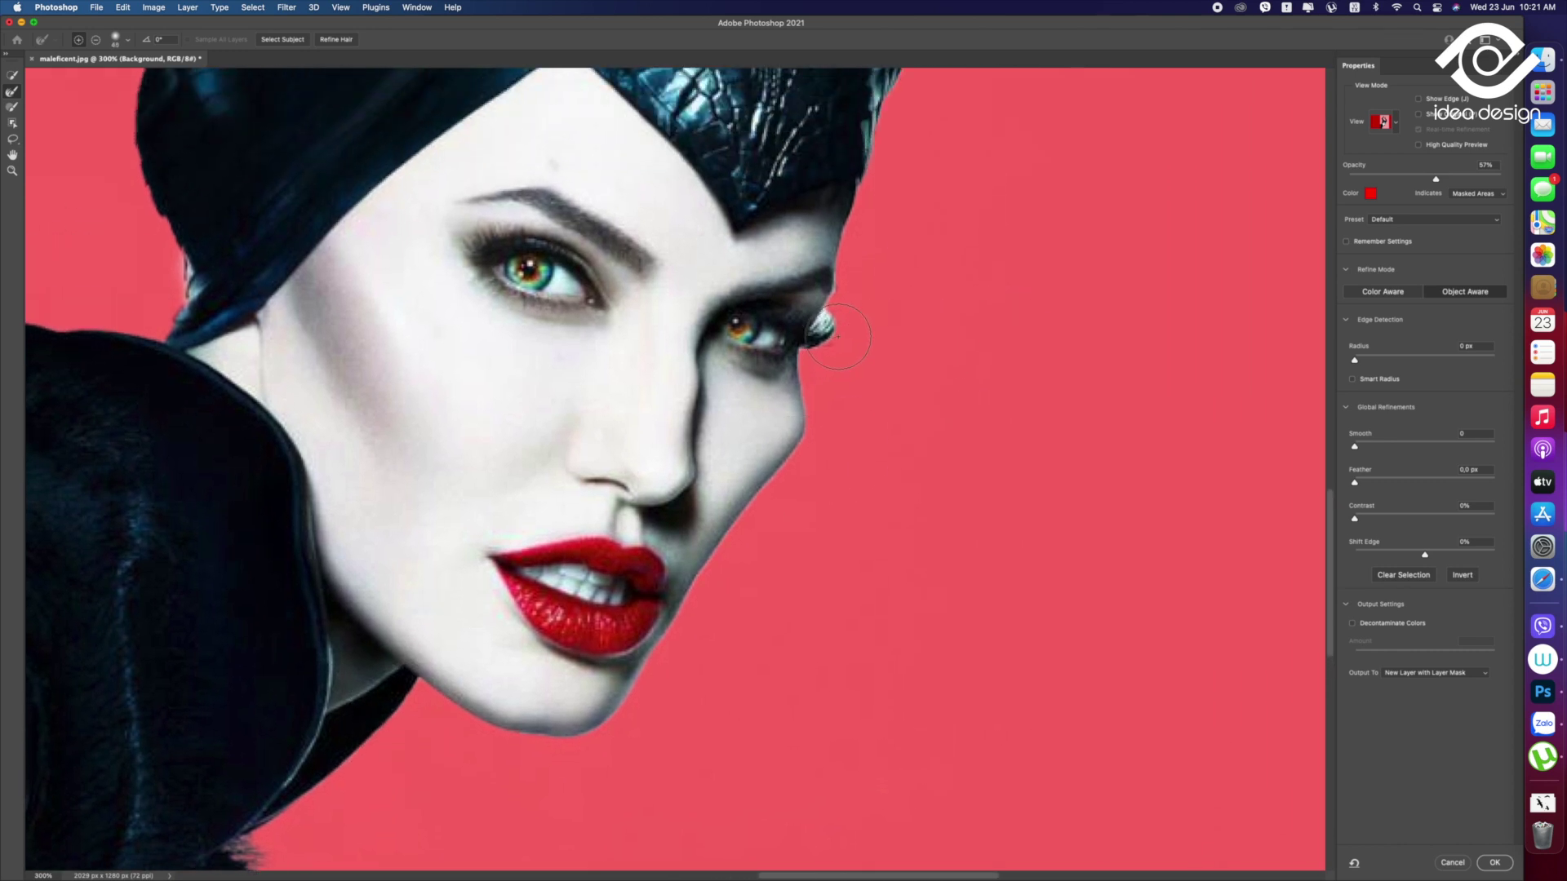
left_click_drag(842, 334, 853, 338)
scroll(890, 376, "up", 3)
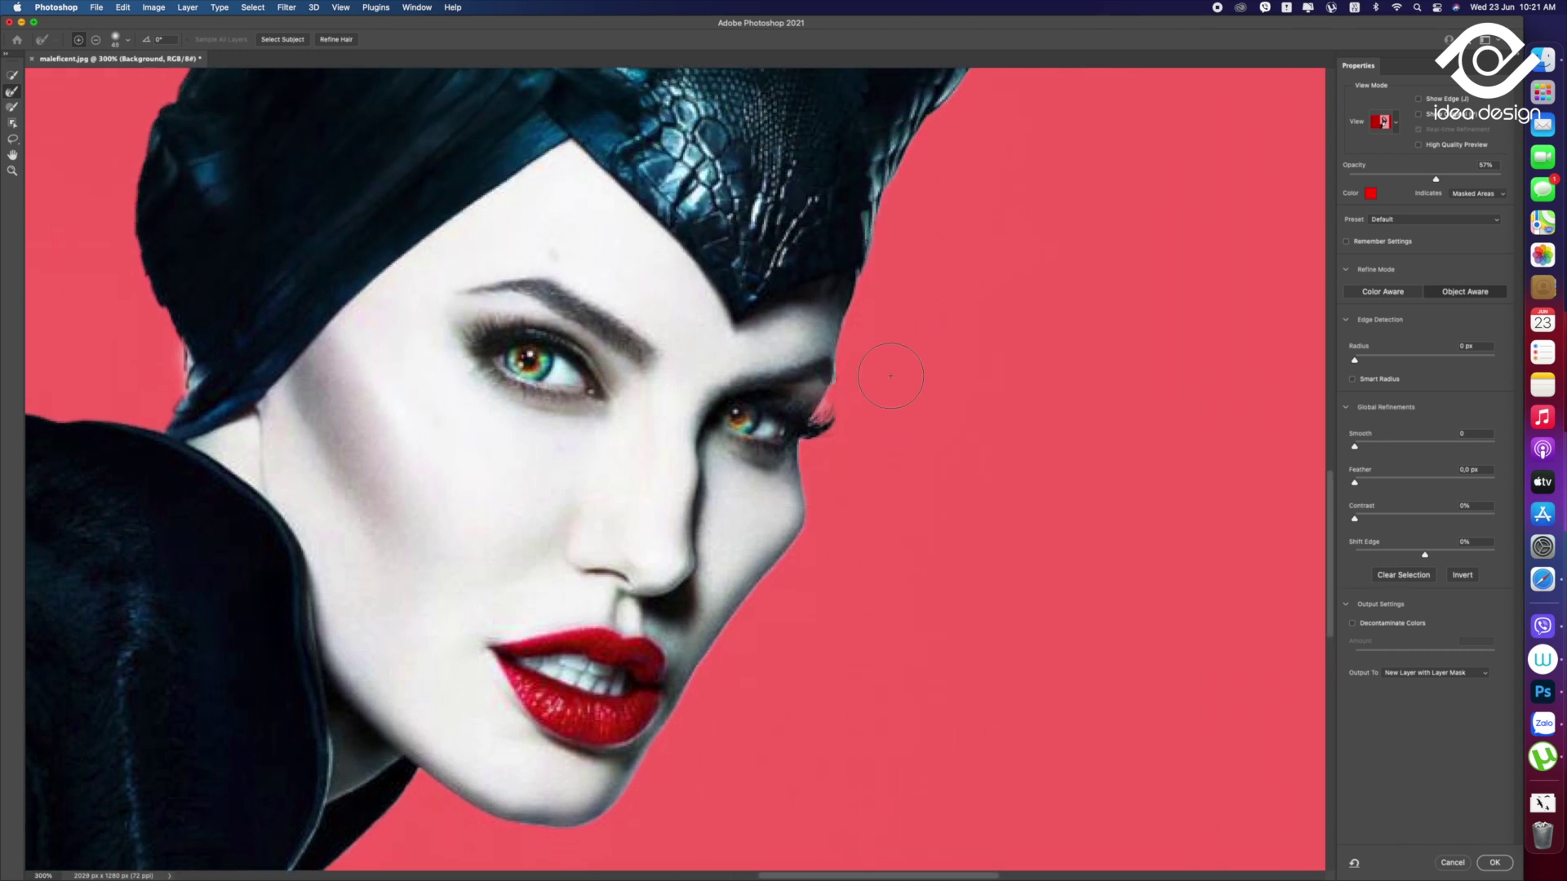
key("super+0")
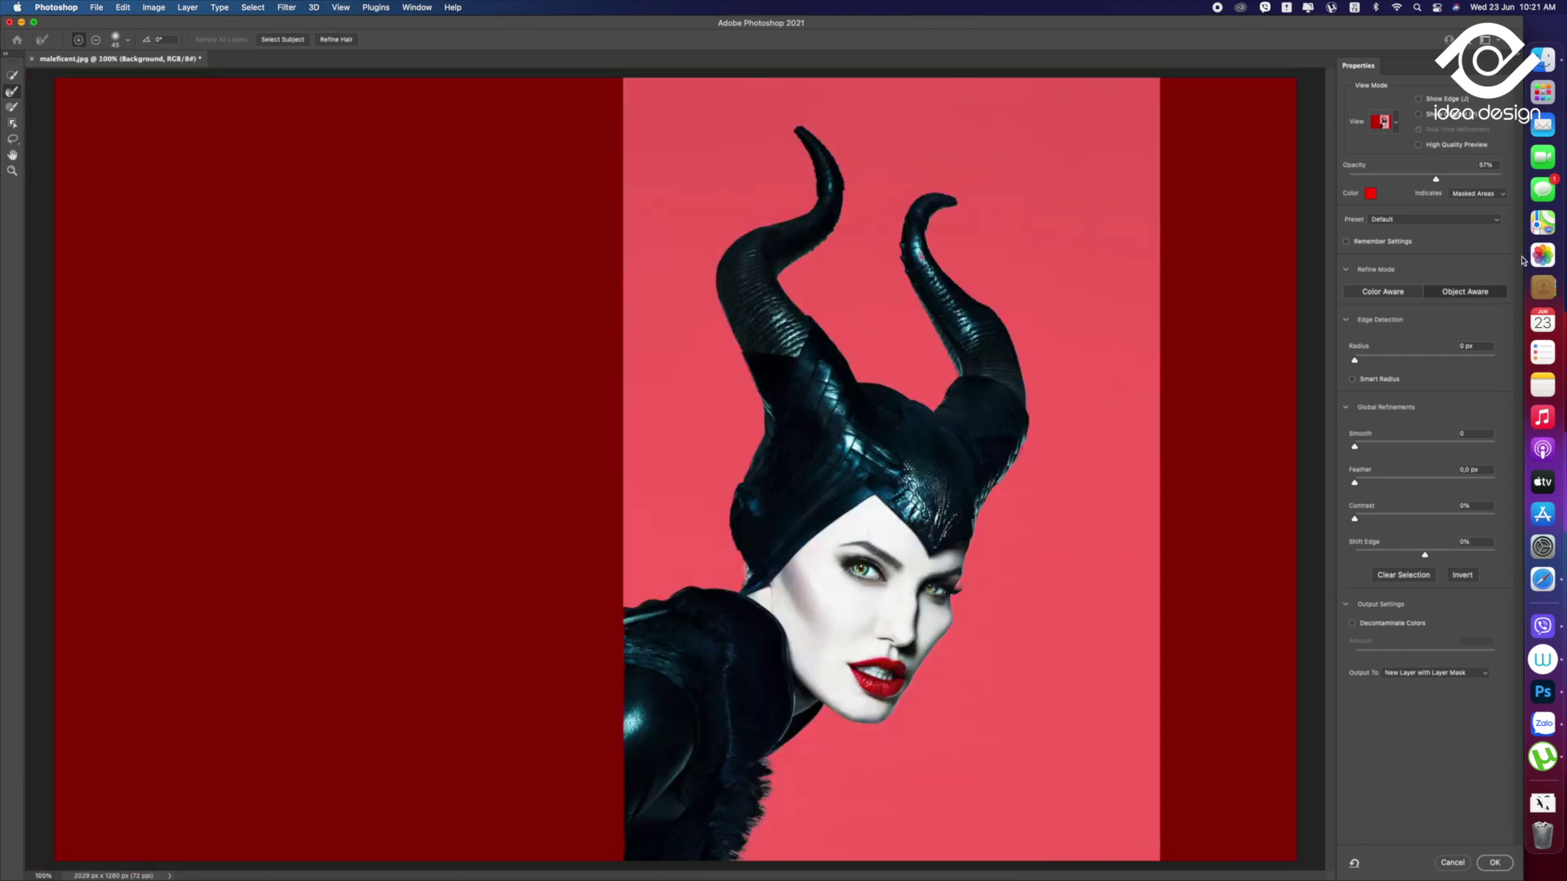
left_click(1440, 674)
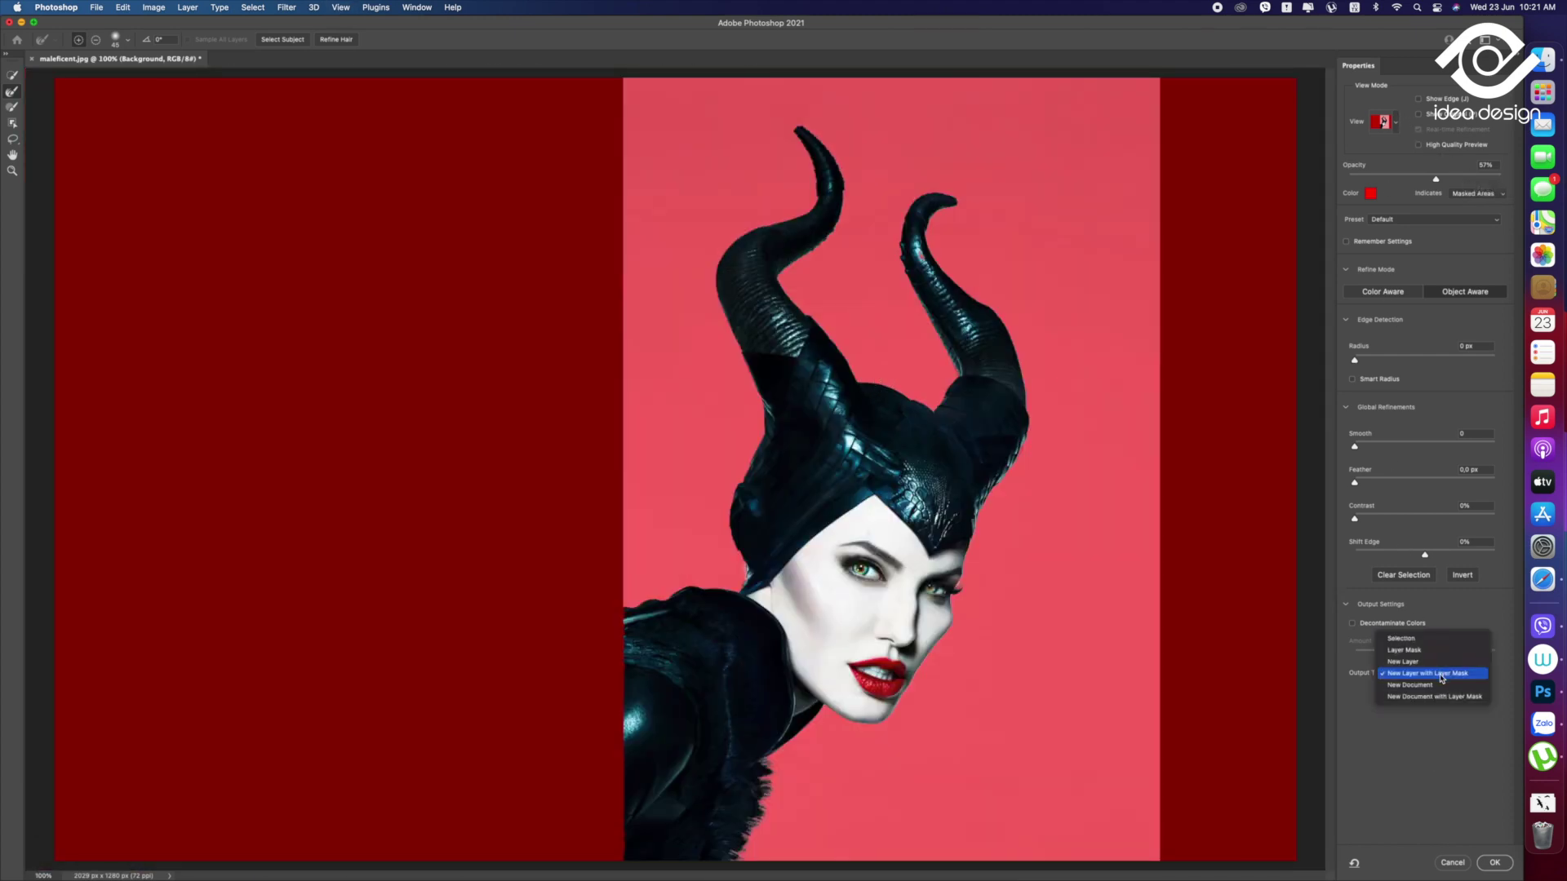
left_click(1494, 863)
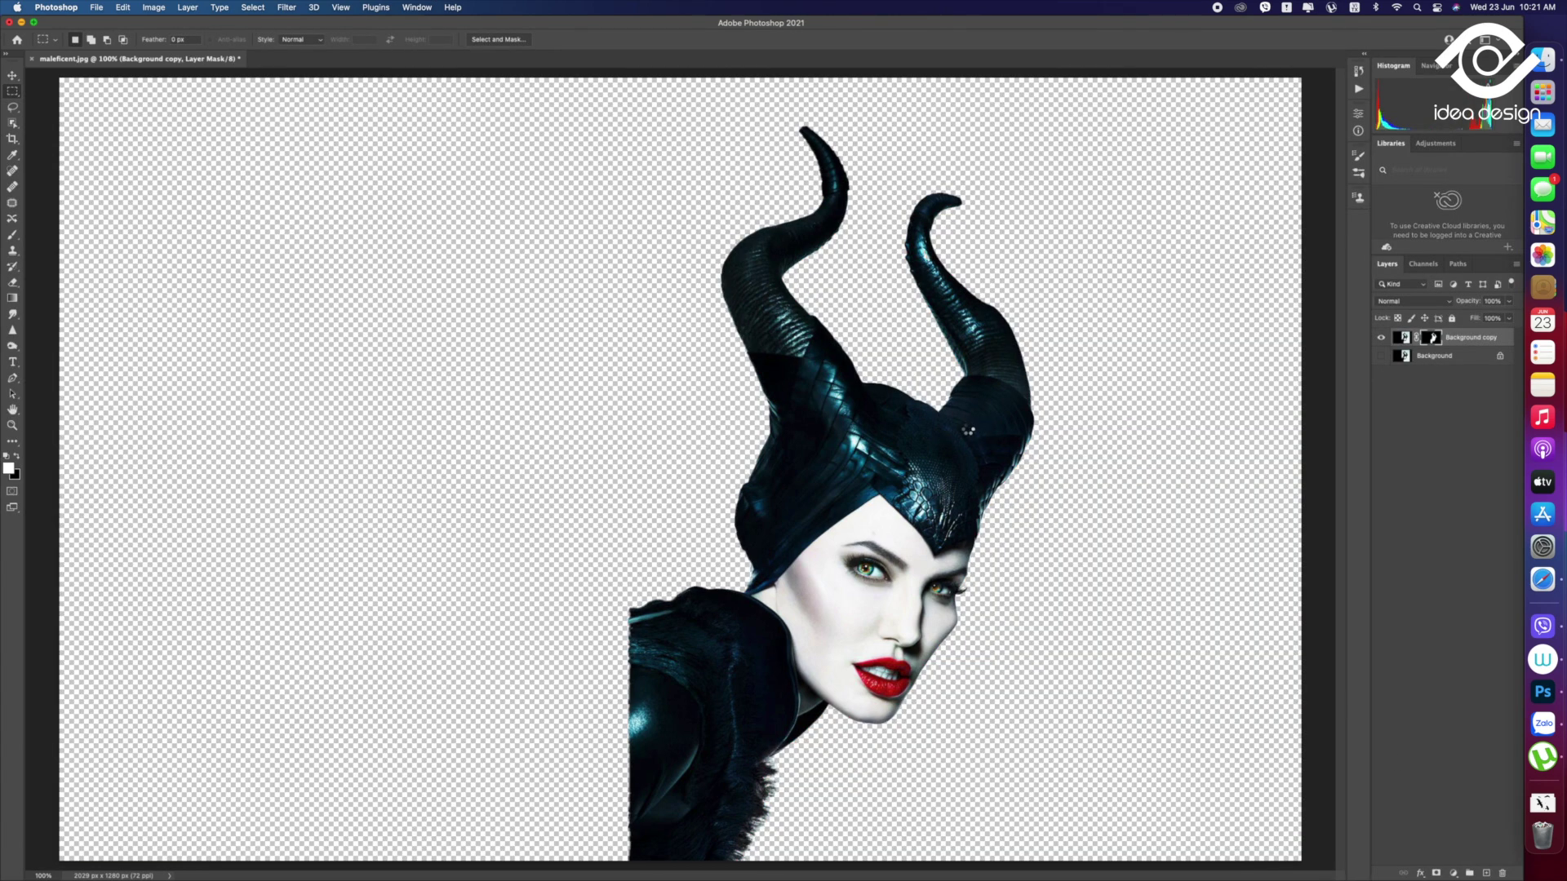
Zoom to fit, add a new Layer 1, and drag it beneath Background copy
key("z")
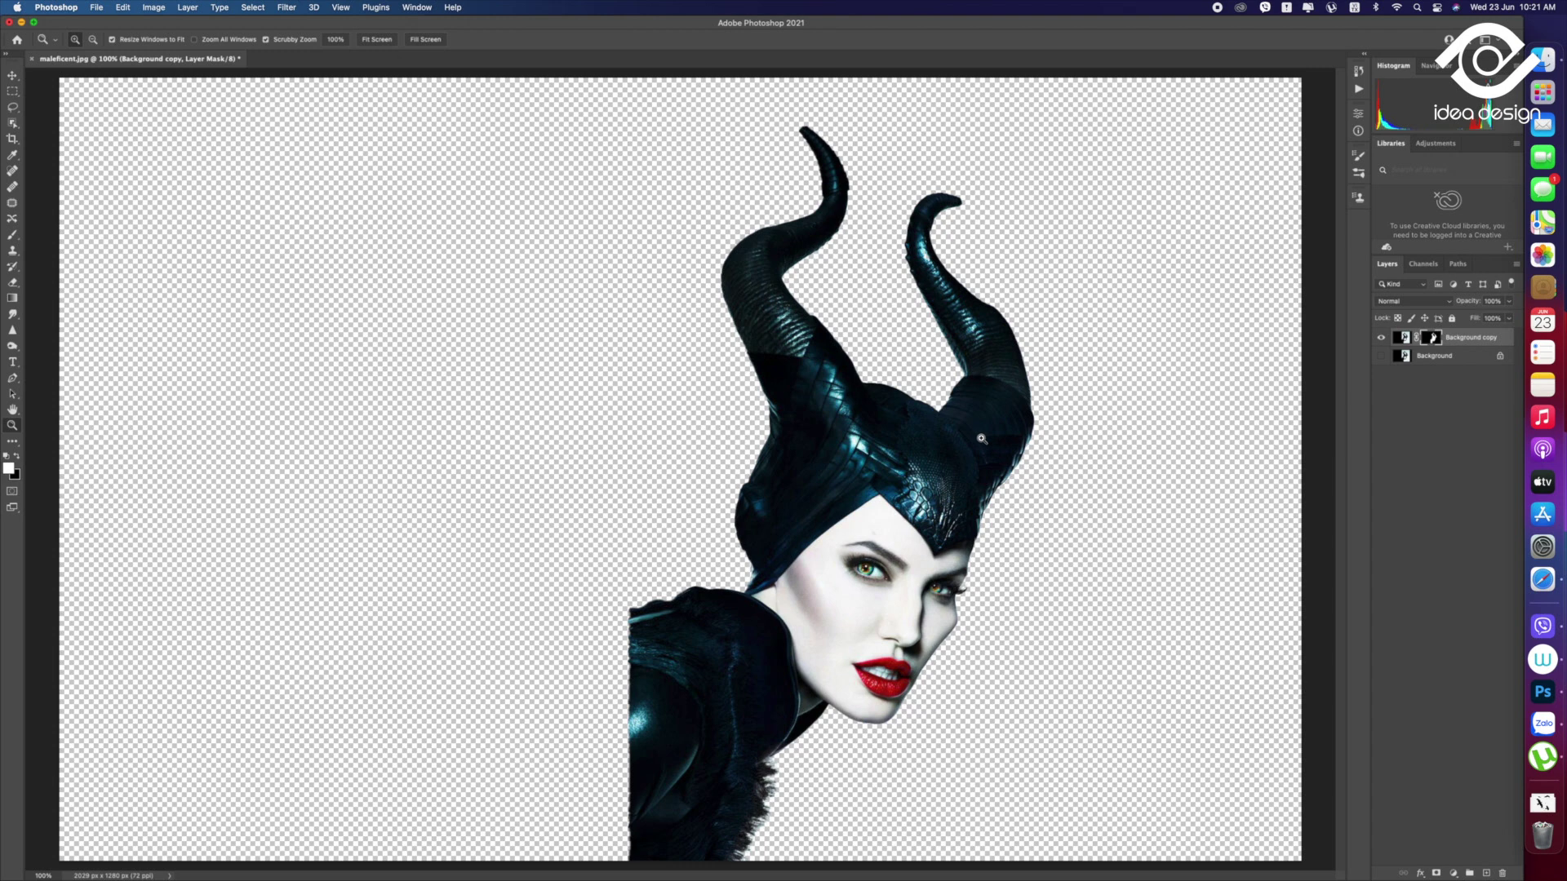
left_click_drag(981, 438, 953, 437)
key("v")
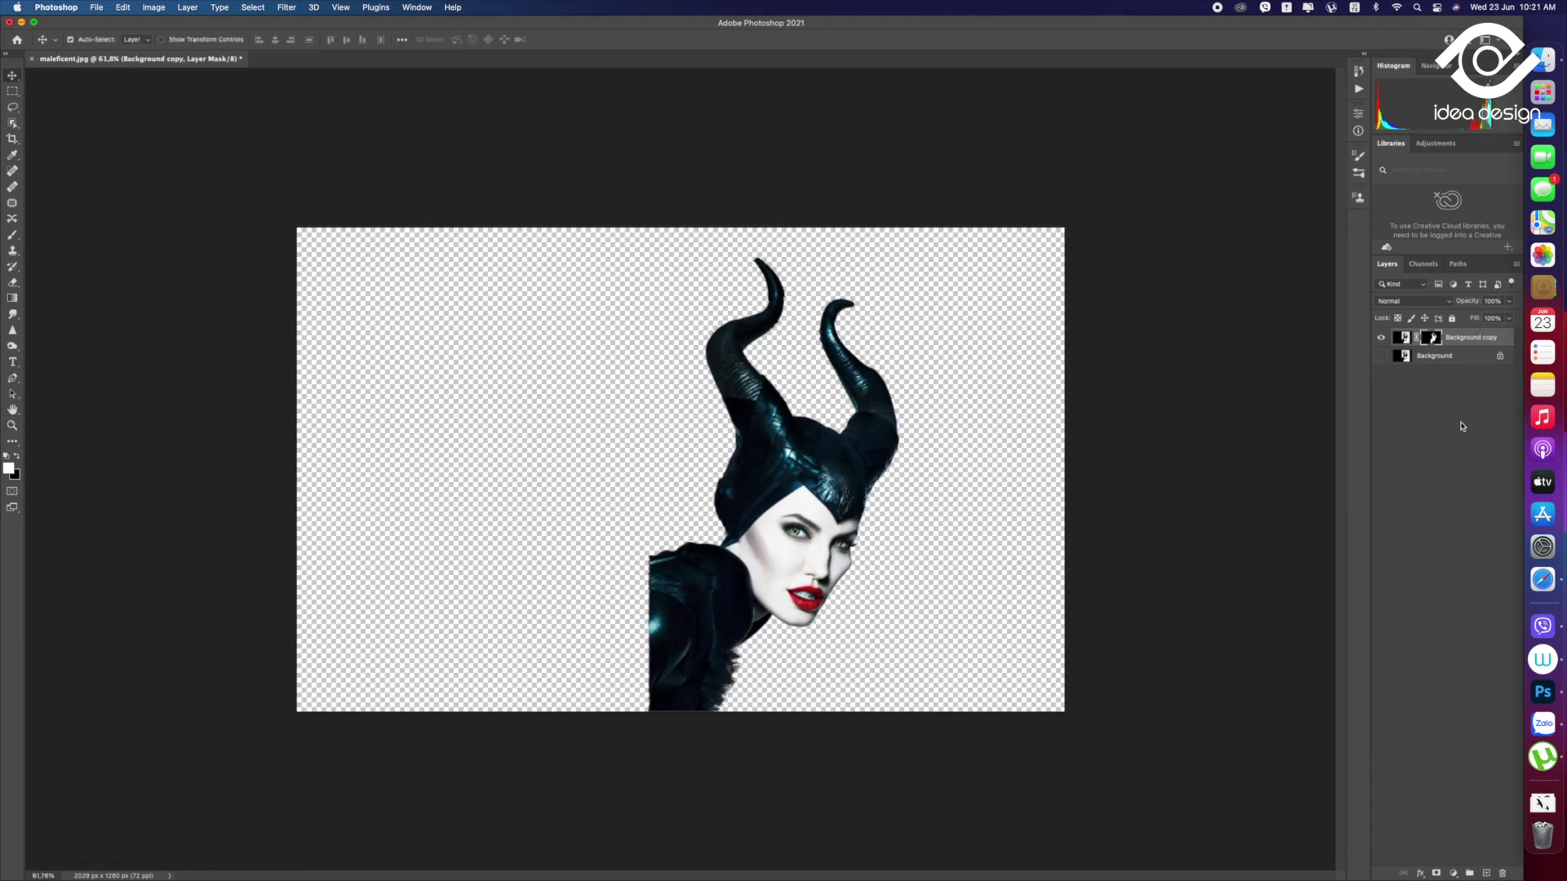
left_click(1485, 874)
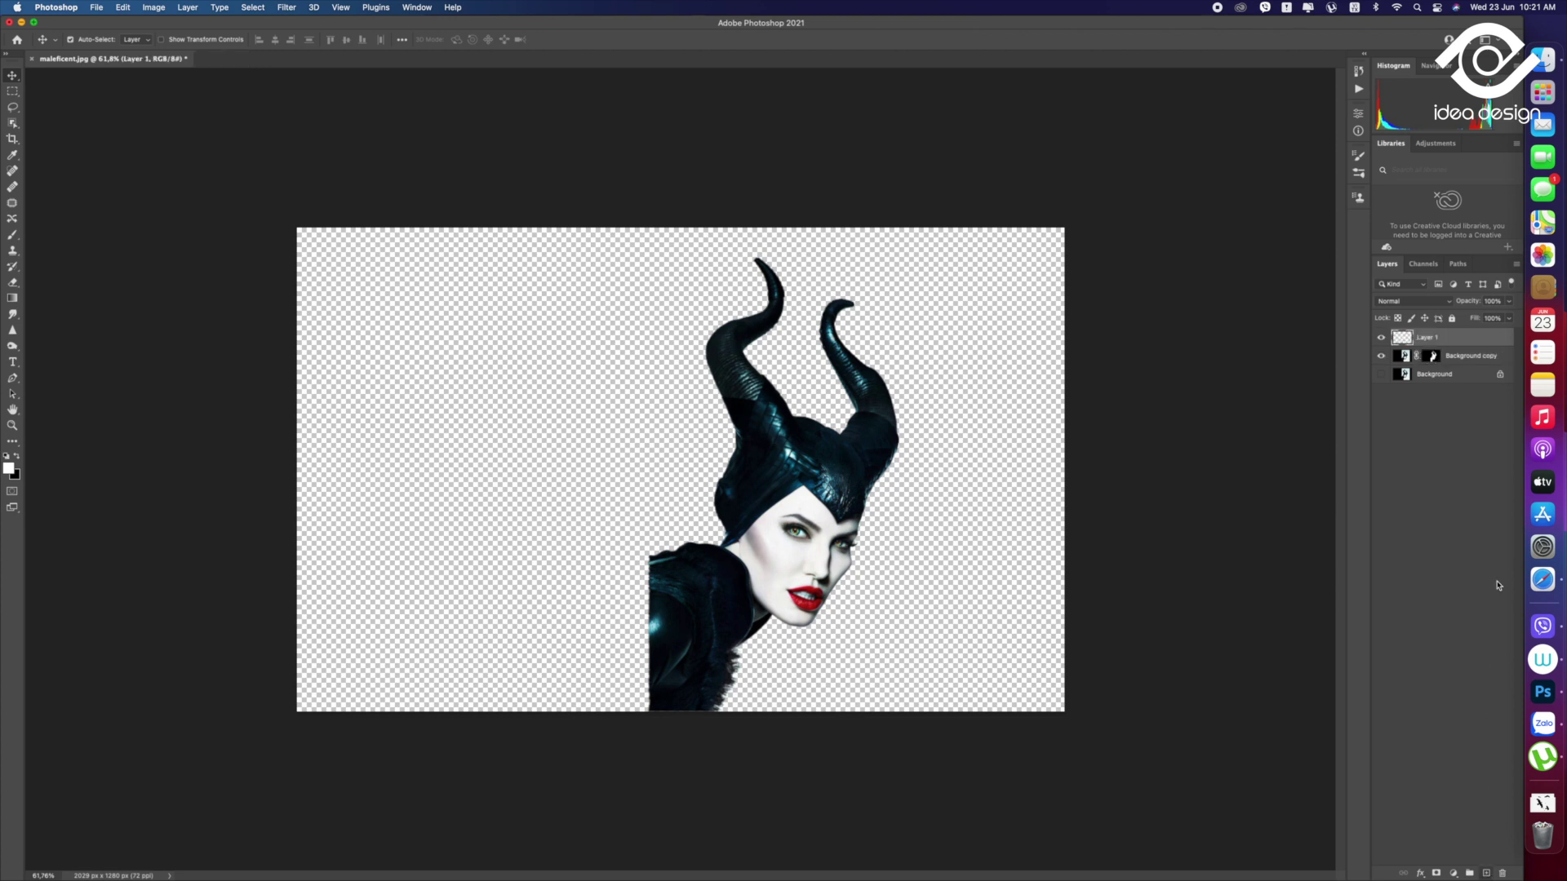
left_click_drag(1471, 334, 1464, 369)
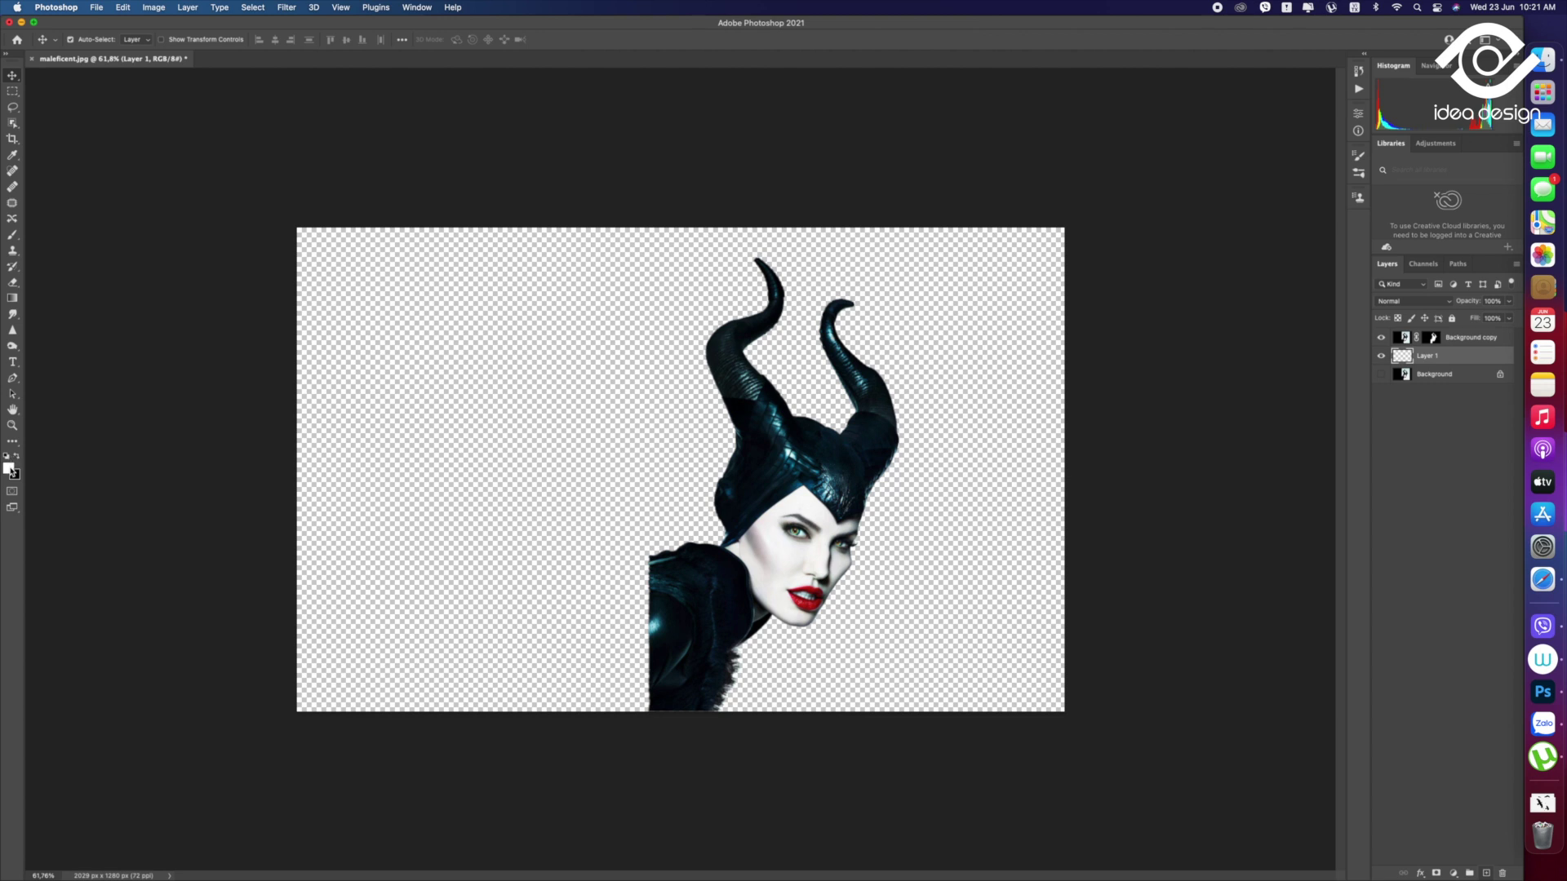
left_click(12, 300)
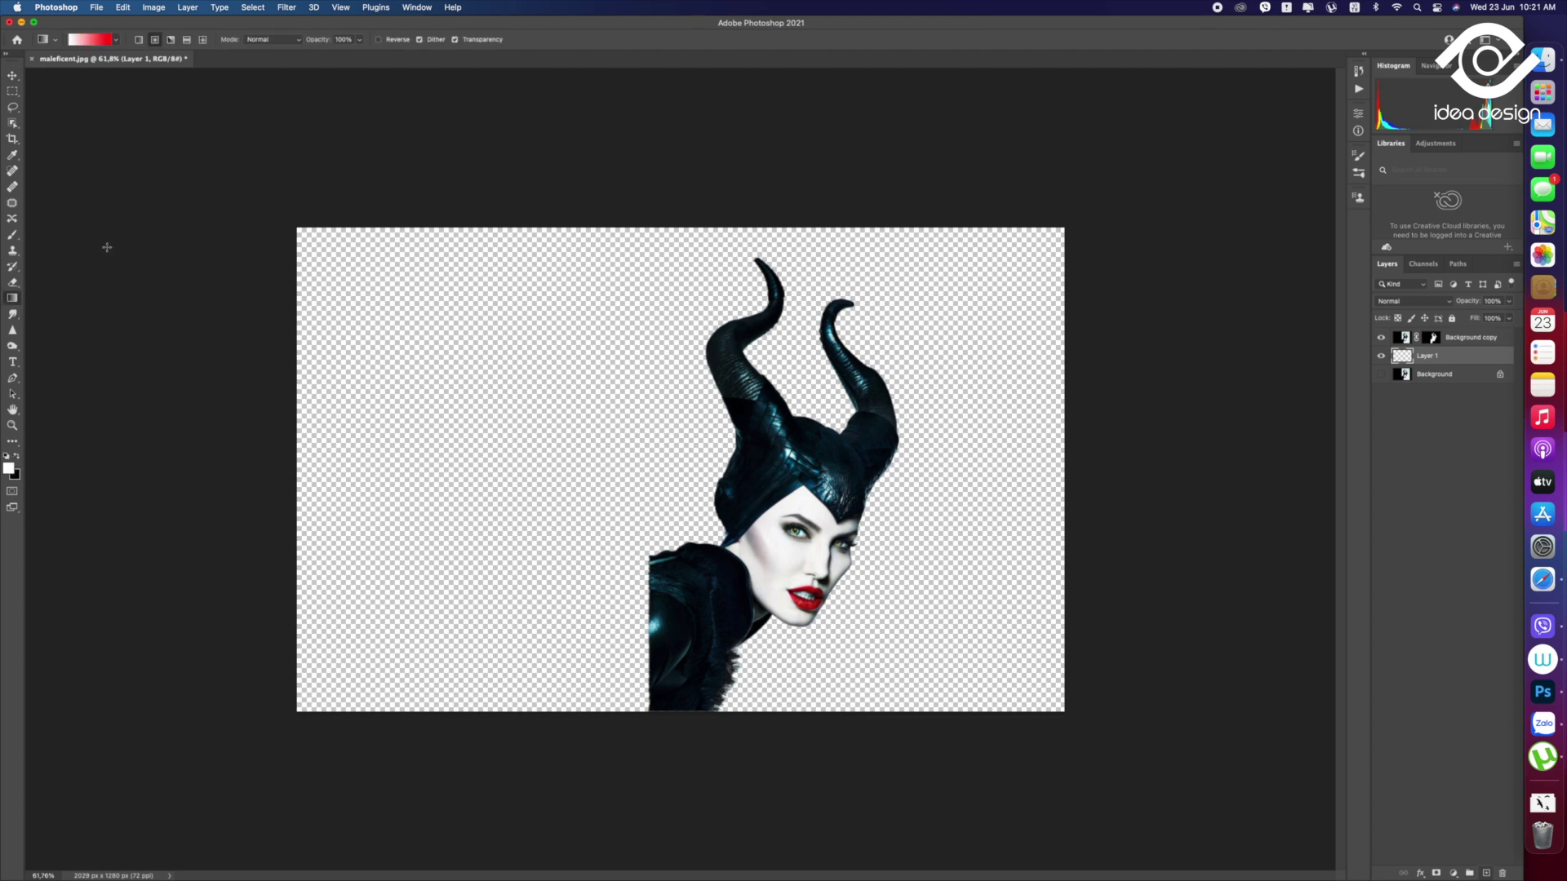
Edit the gradient to run from white to pale cyan in the Gradient Editor
left_click(100, 38)
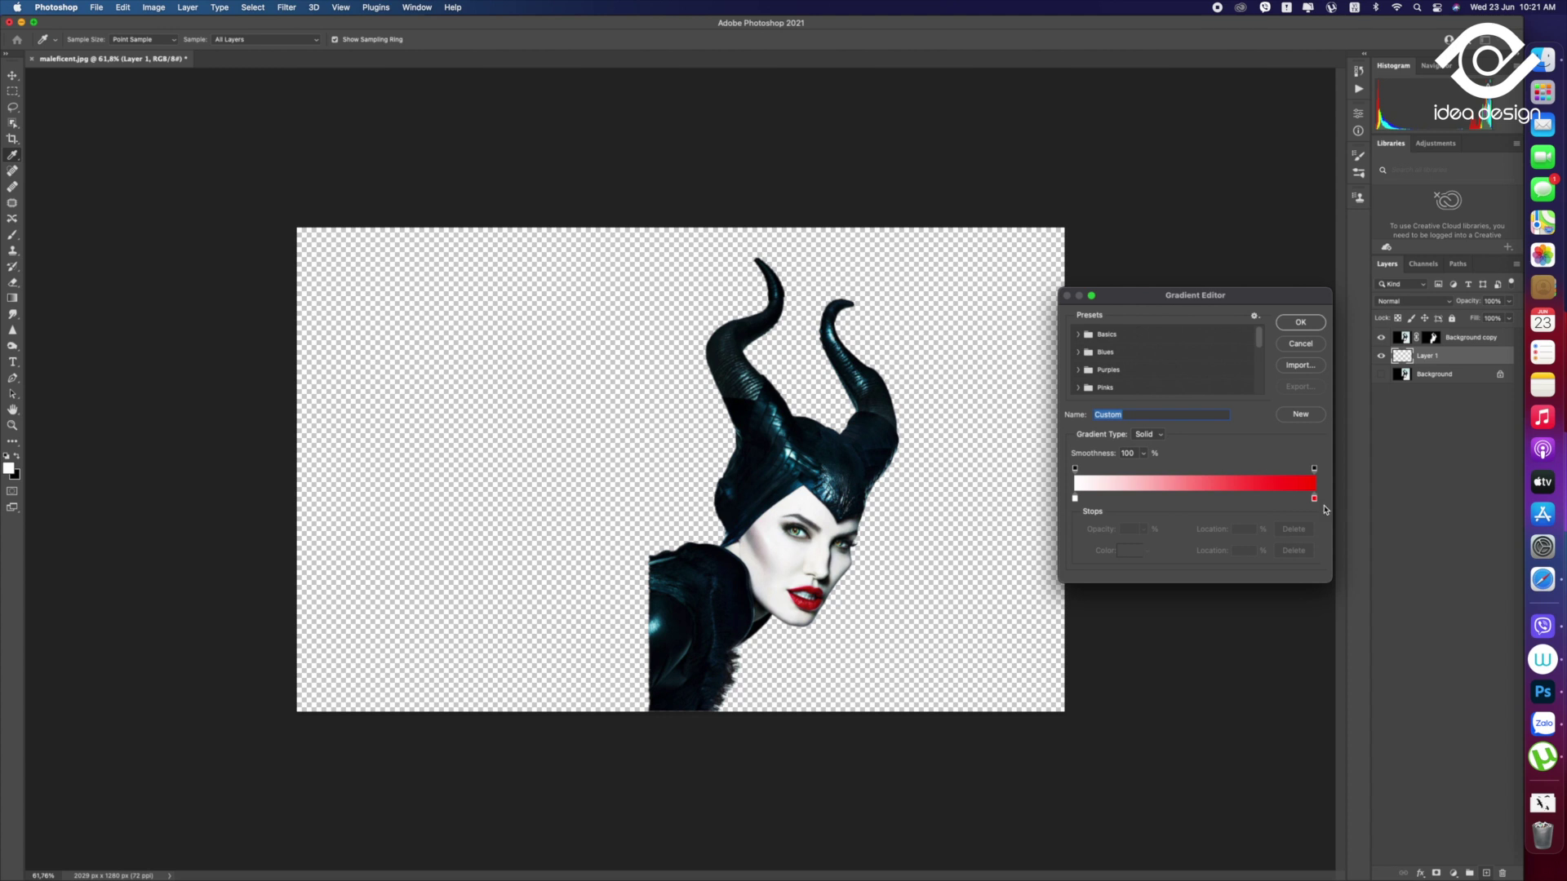
double_click(1314, 498)
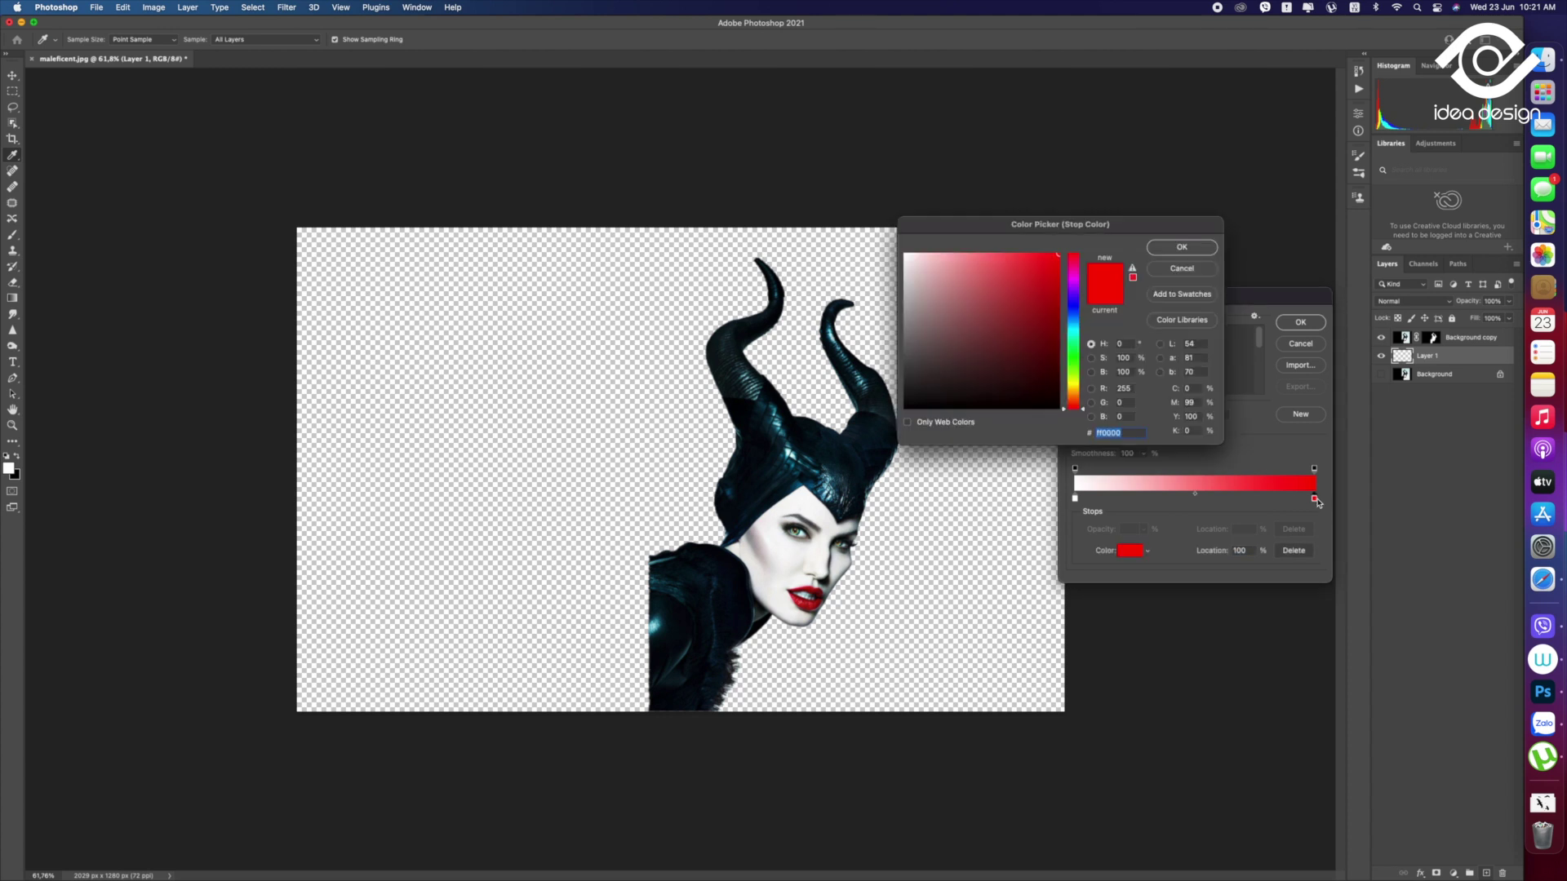
left_click(1073, 325)
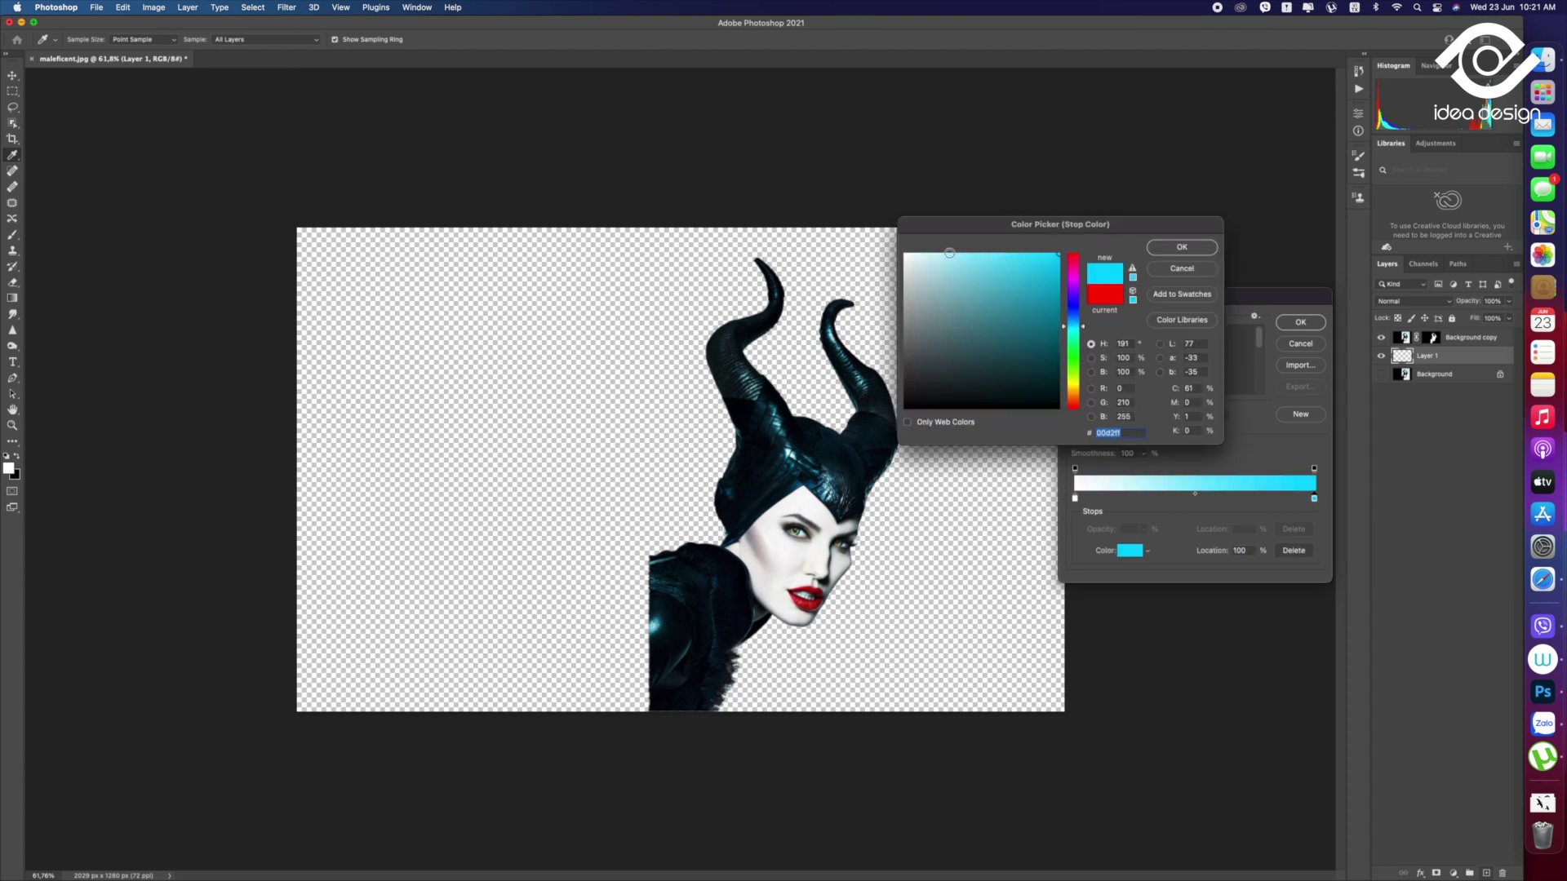
left_click(946, 253)
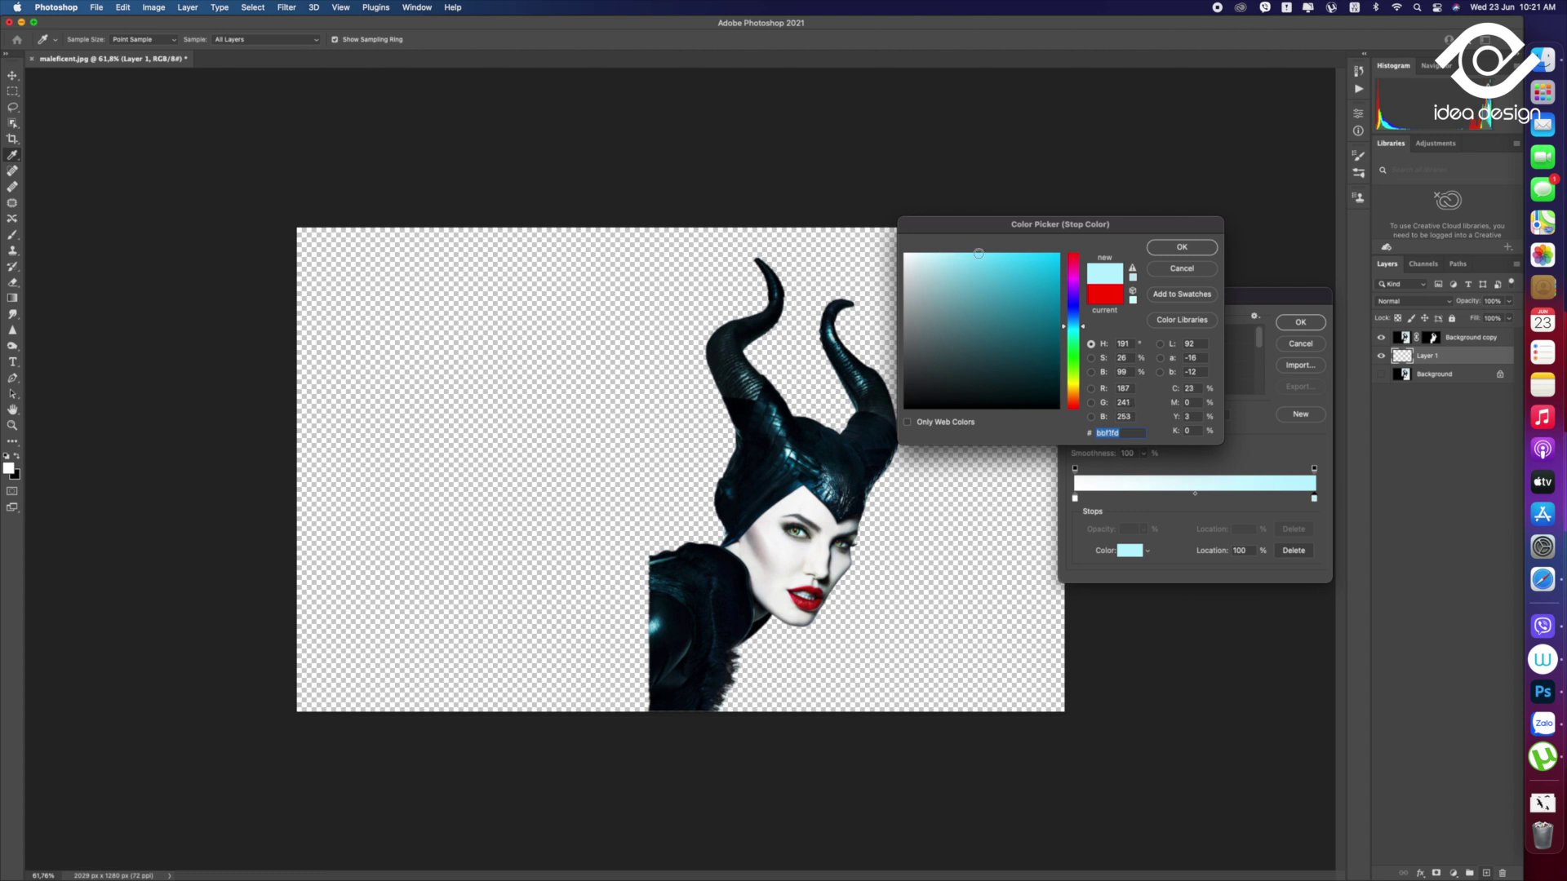
left_click(1200, 248)
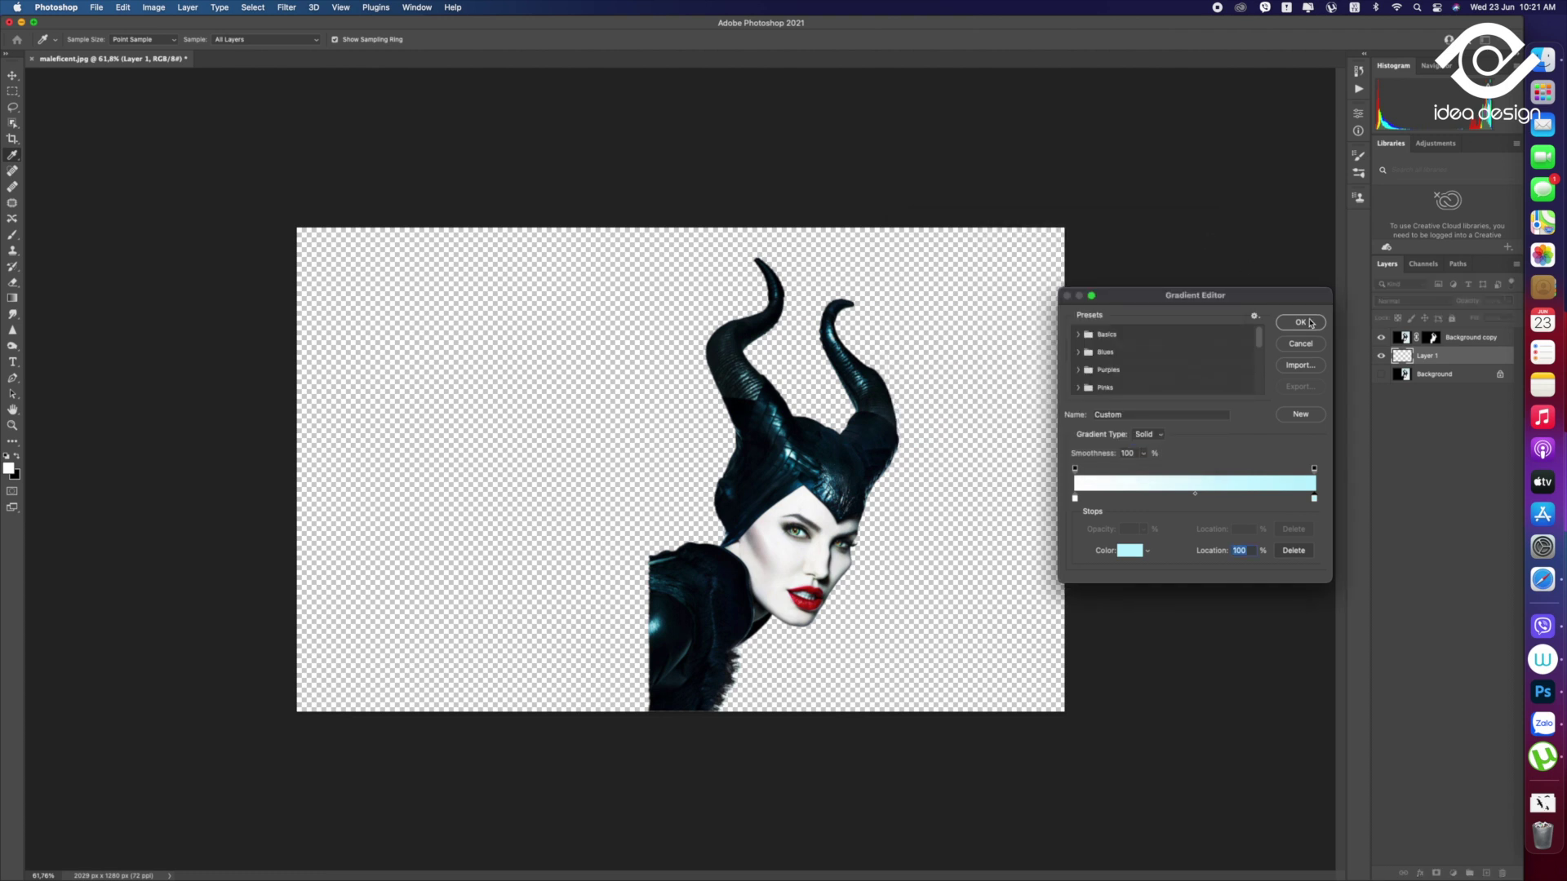
left_click(1310, 322)
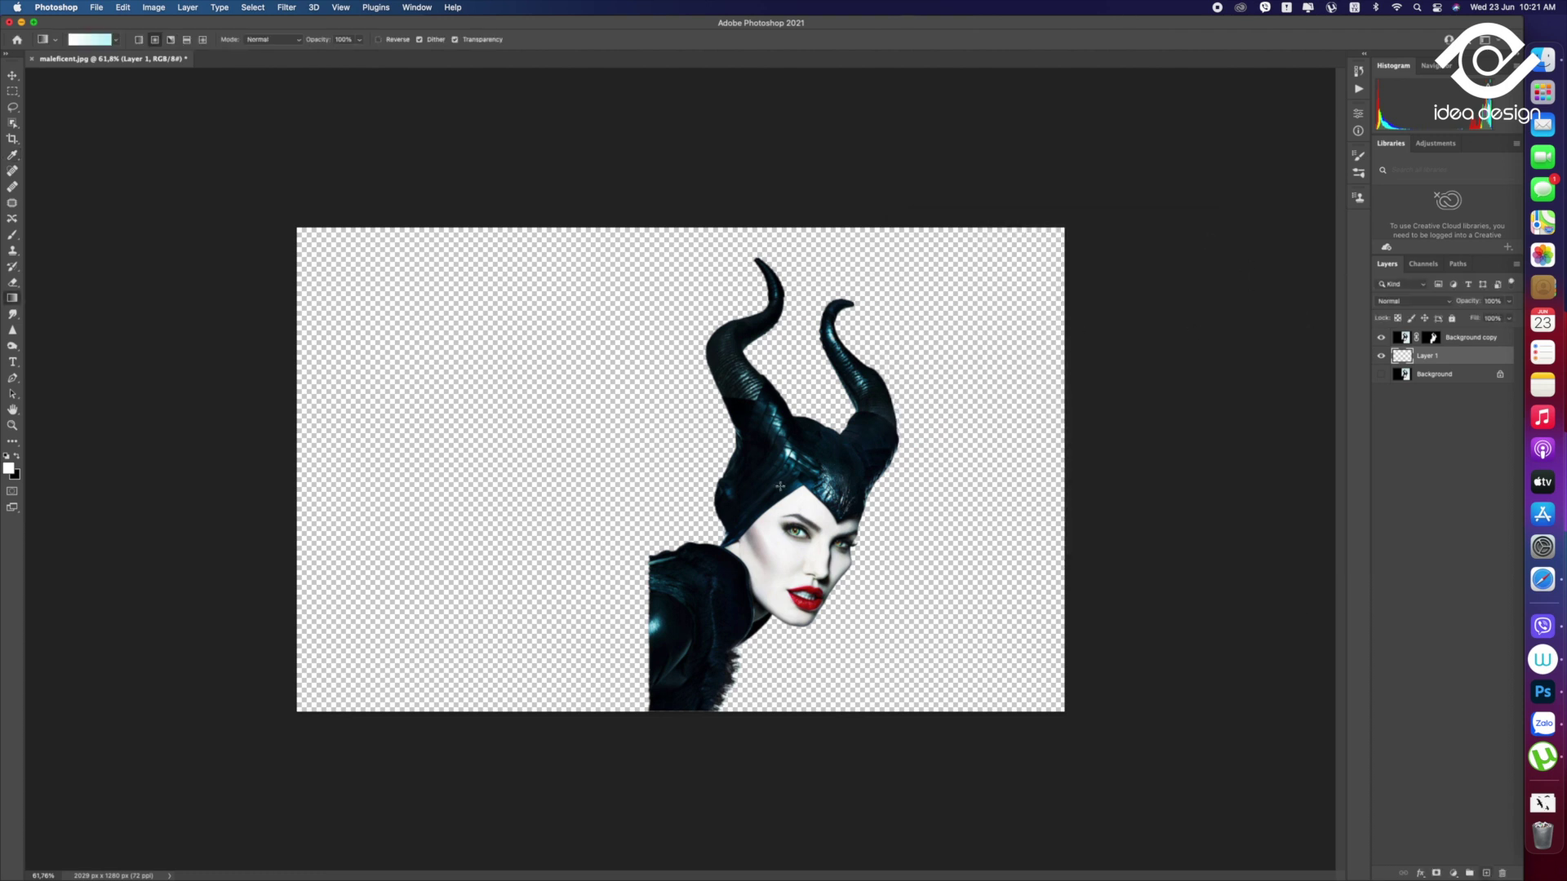
Drag a radial white-to-cyan gradient outward from the face, then select Background copy and zoom in
left_click_drag(1174, 491, 1175, 491)
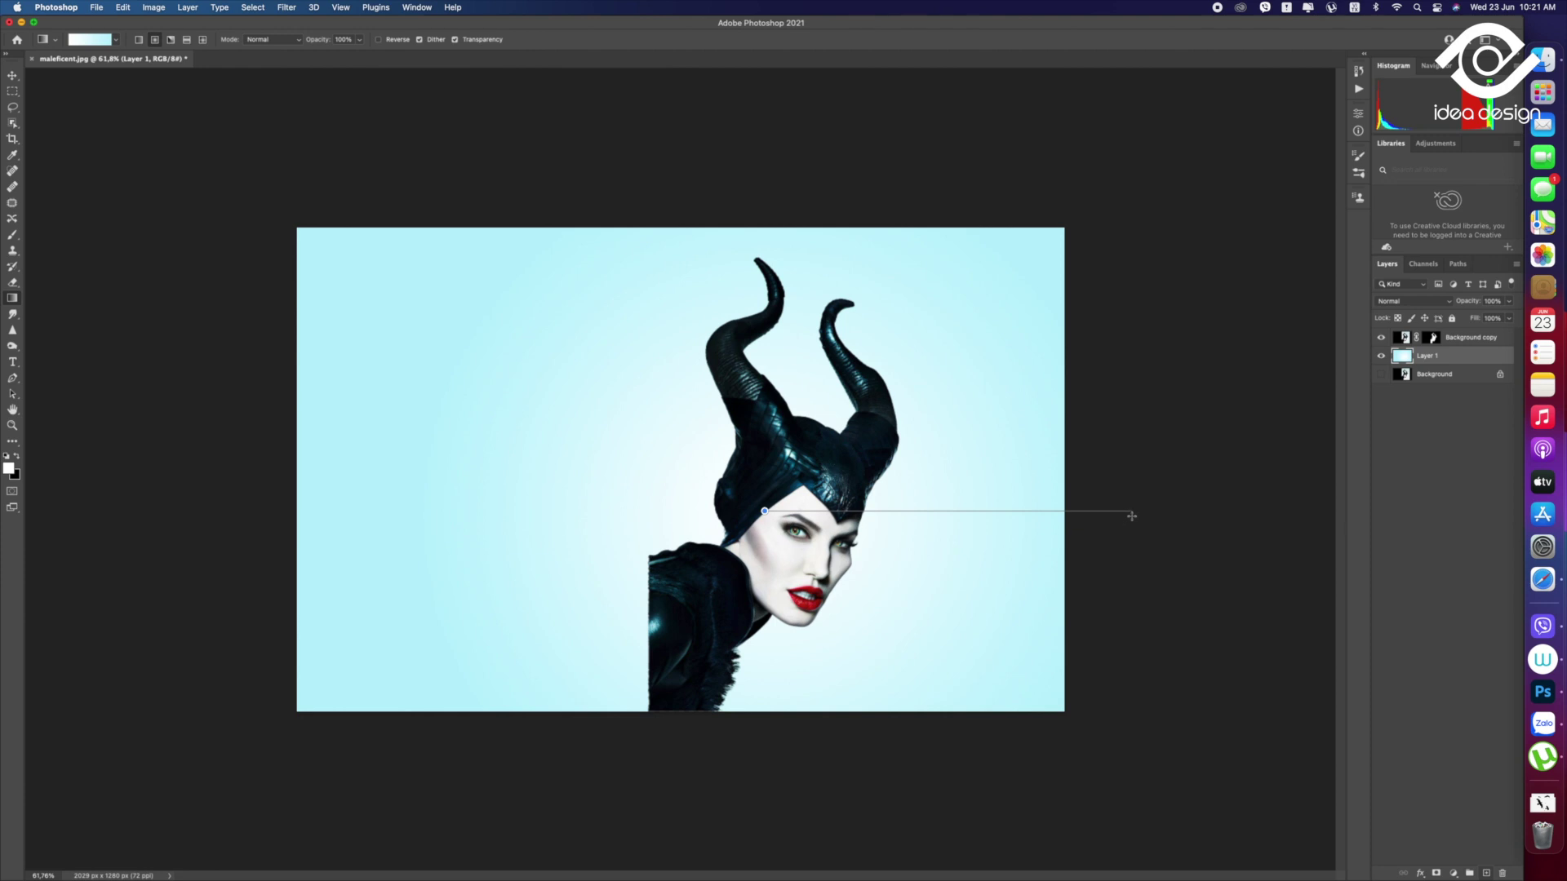
left_click_drag(1108, 509, 1191, 507)
left_click_drag(1183, 497, 1183, 497)
key("v")
left_click(828, 522)
key("z")
mouse_move(733, 525)
left_mouse_down()
mouse_move(771, 527)
mouse_move(758, 527)
left_mouse_up()
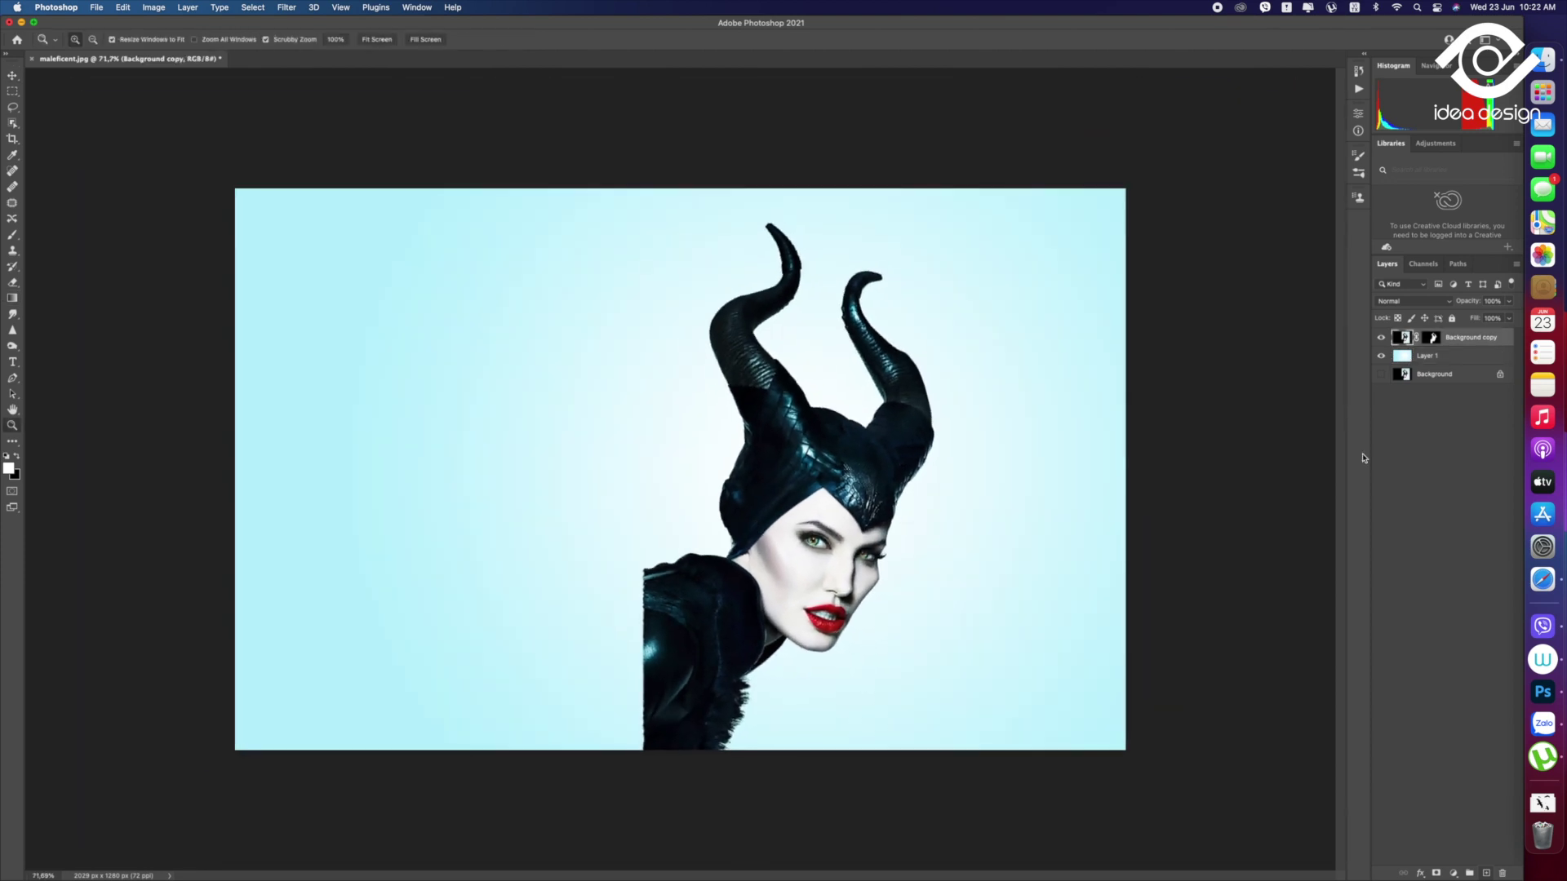
Duplicate Background copy, add a new layer, and merge both into Layer 2 with Cmd+E
left_click_drag(1492, 343, 1487, 873)
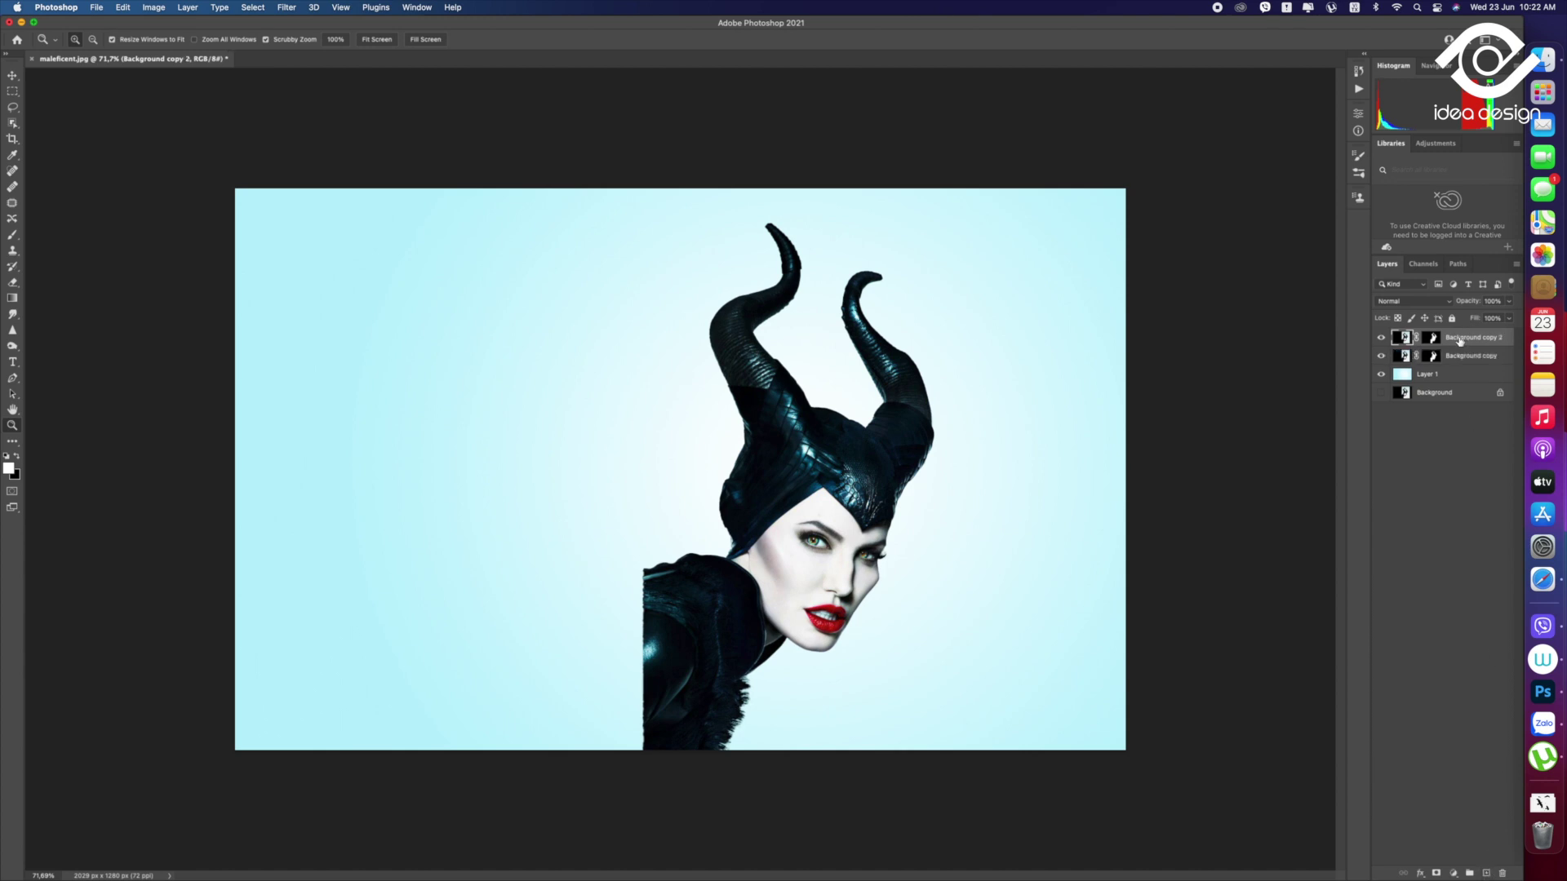
left_click(1487, 873)
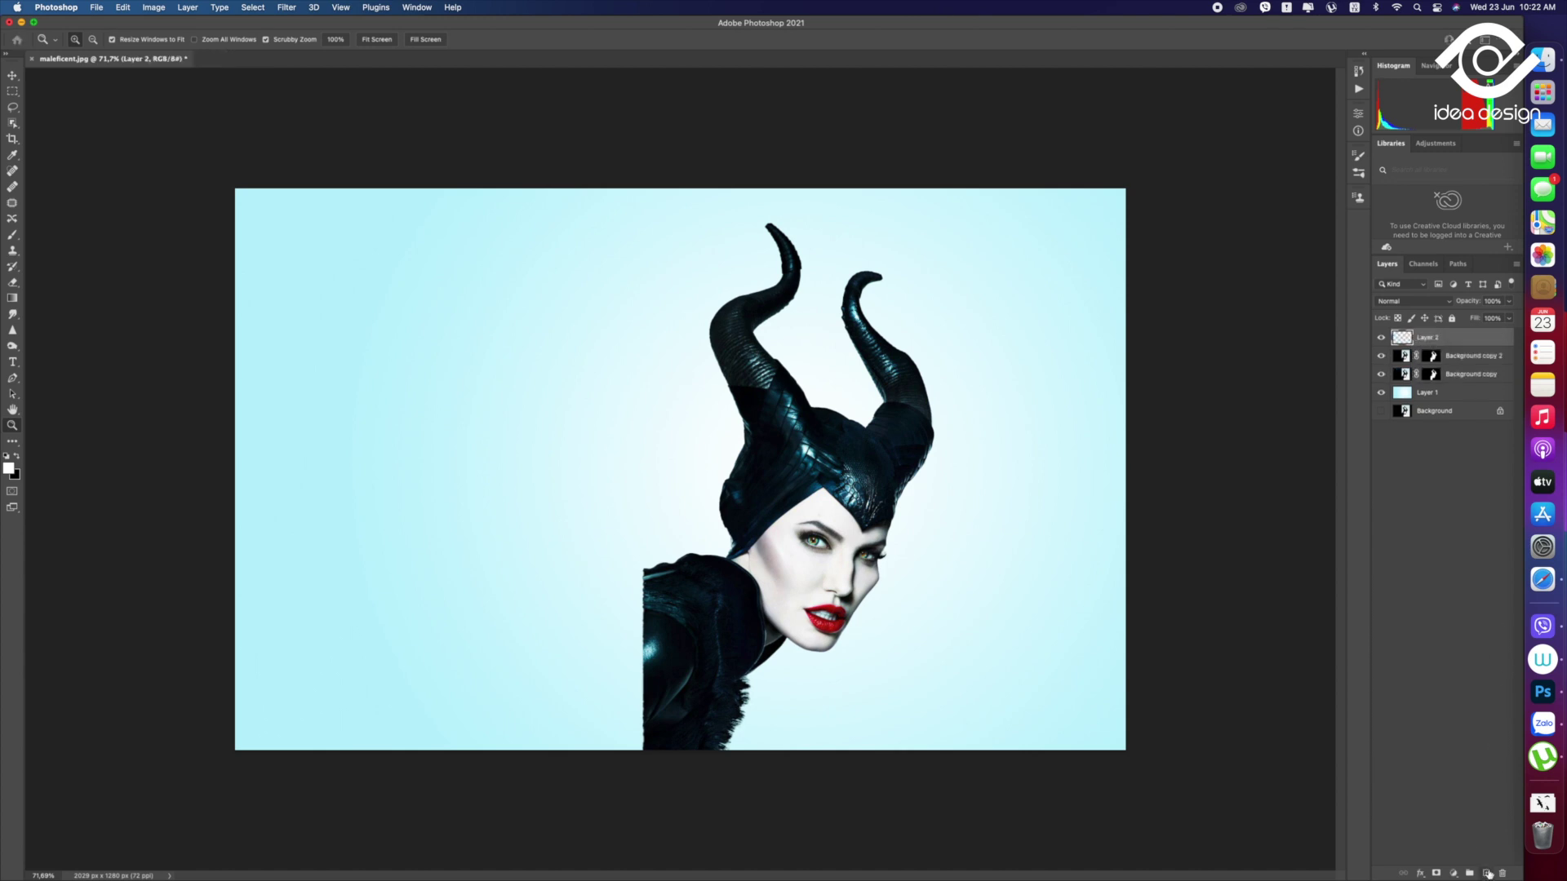
left_click(1466, 356, "shift")
right_click(1475, 359)
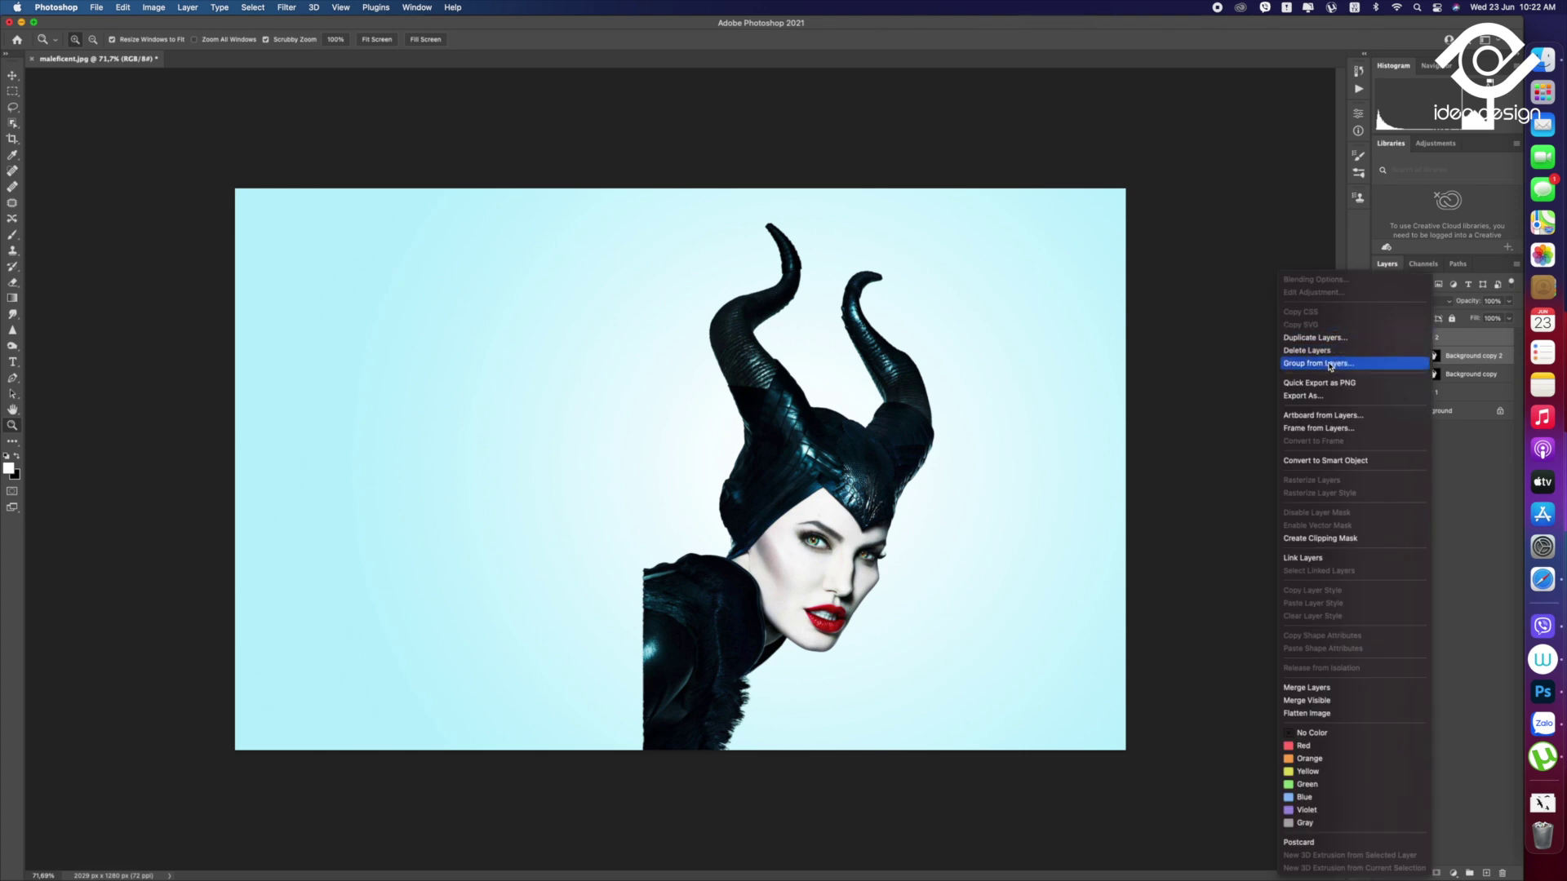
left_click(1490, 365)
key("super+e")
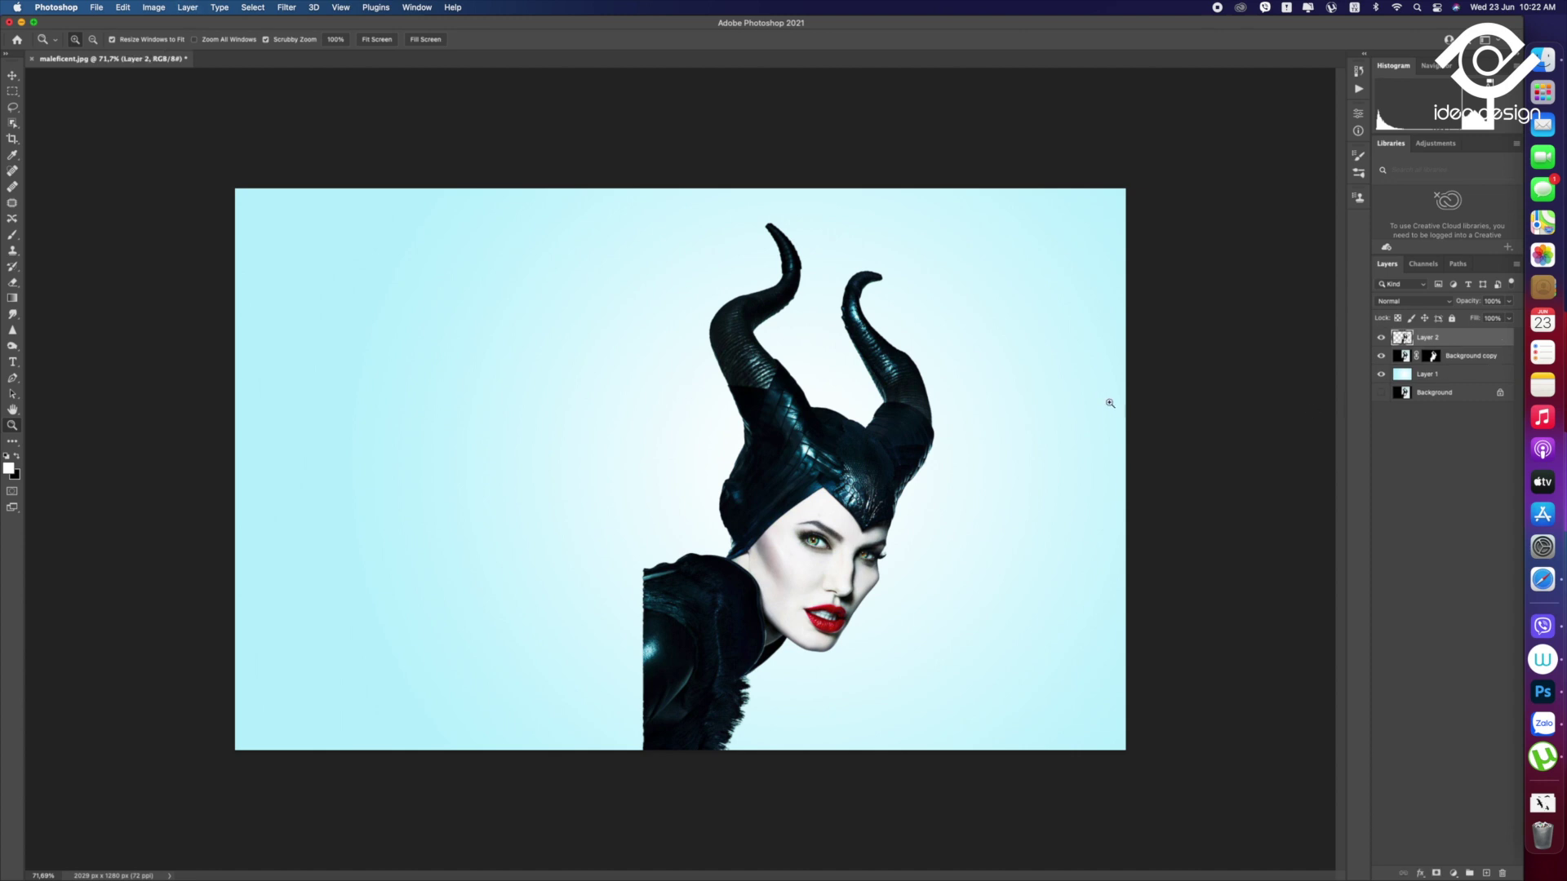
left_click_drag(794, 513, 805, 512)
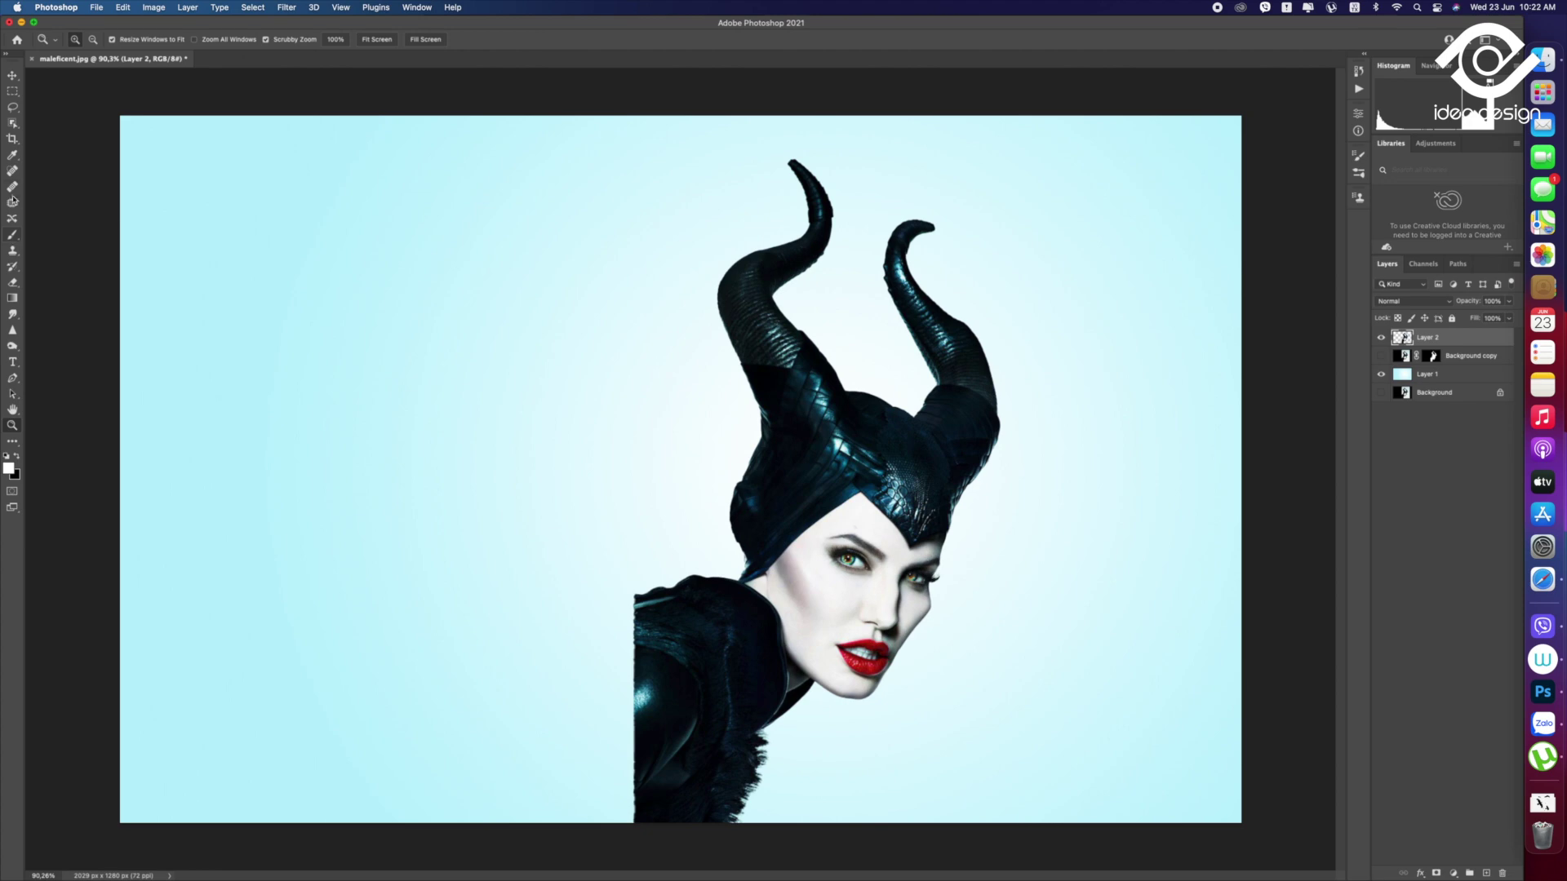
Open Liquify on Layer 2 and push the left horn's outer edge leftward with a 250 brush
left_click(291, 8)
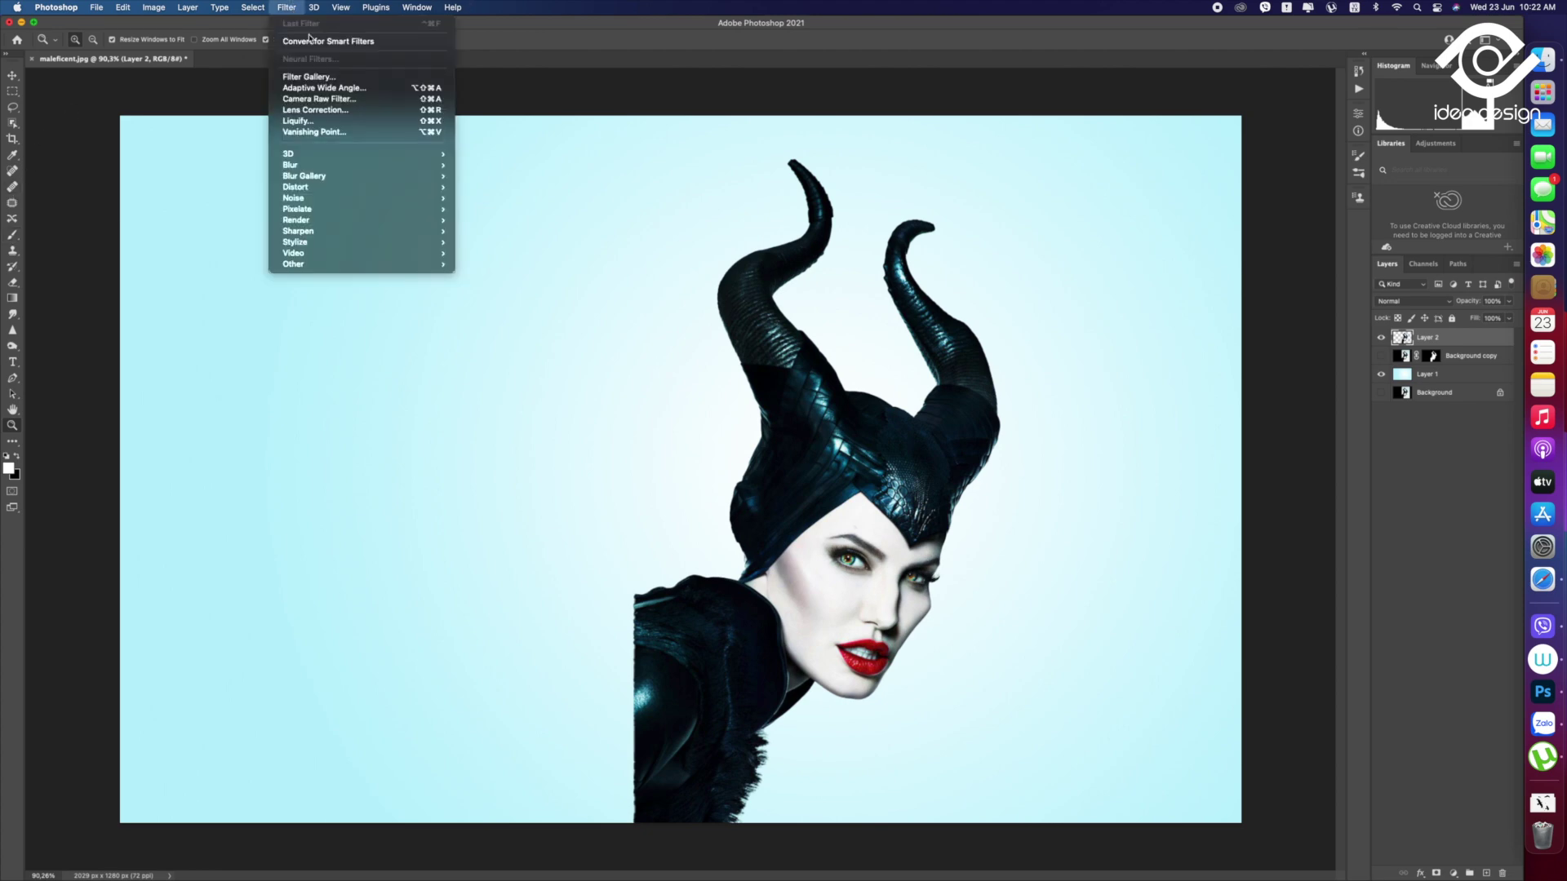
left_click(605, 222)
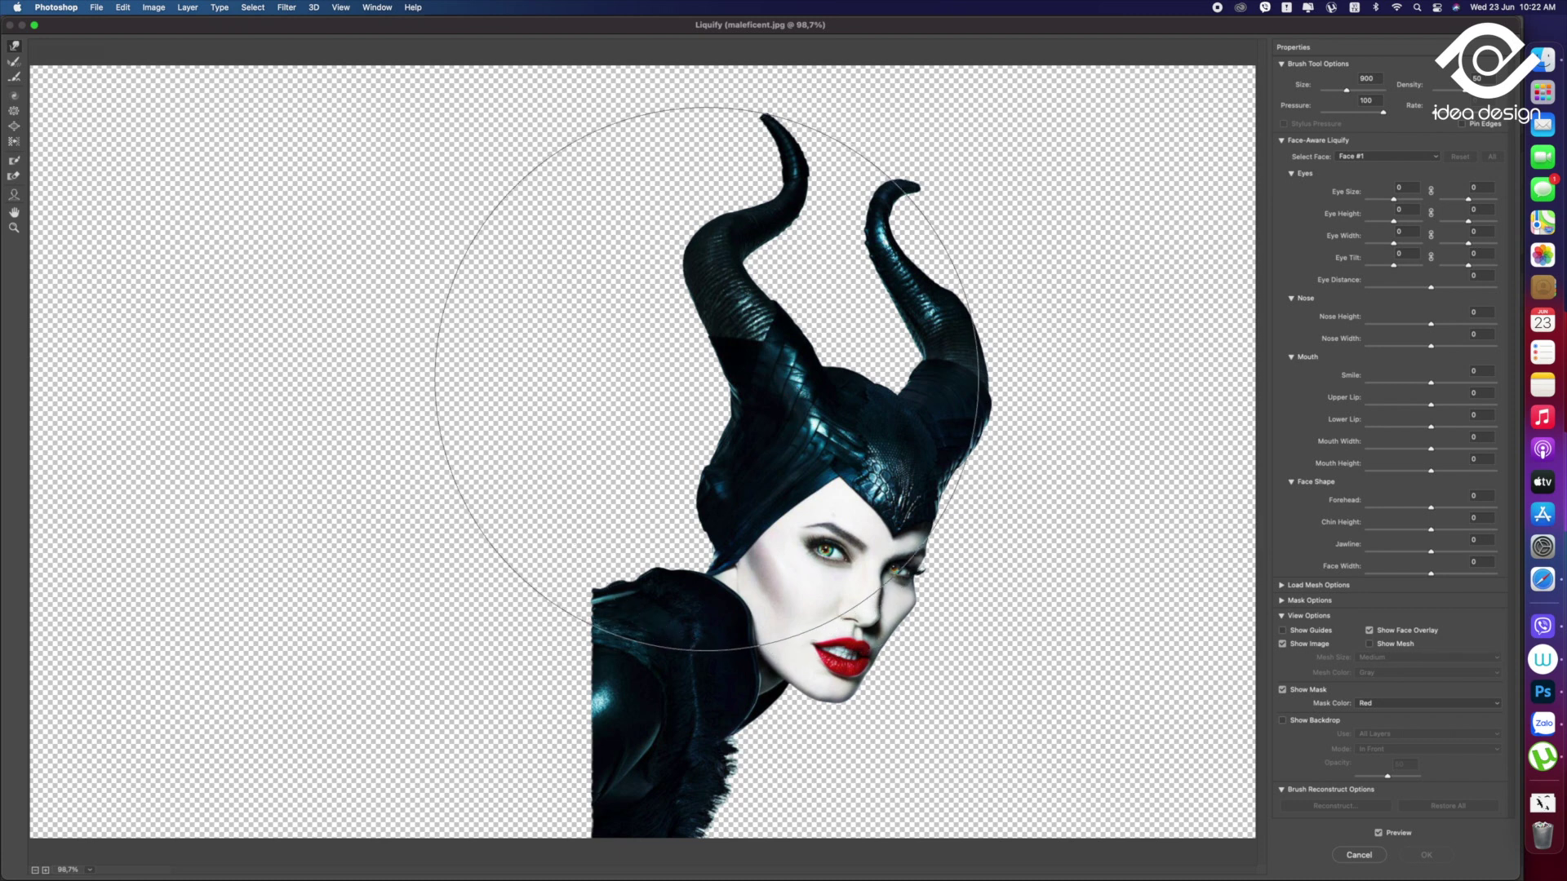
key("bracketleft")
key("bracketleft")
key("bracketleft")
key("bracketleft")
key("bracketleft")
key("bracketleft")
left_click_drag(744, 402, 674, 408)
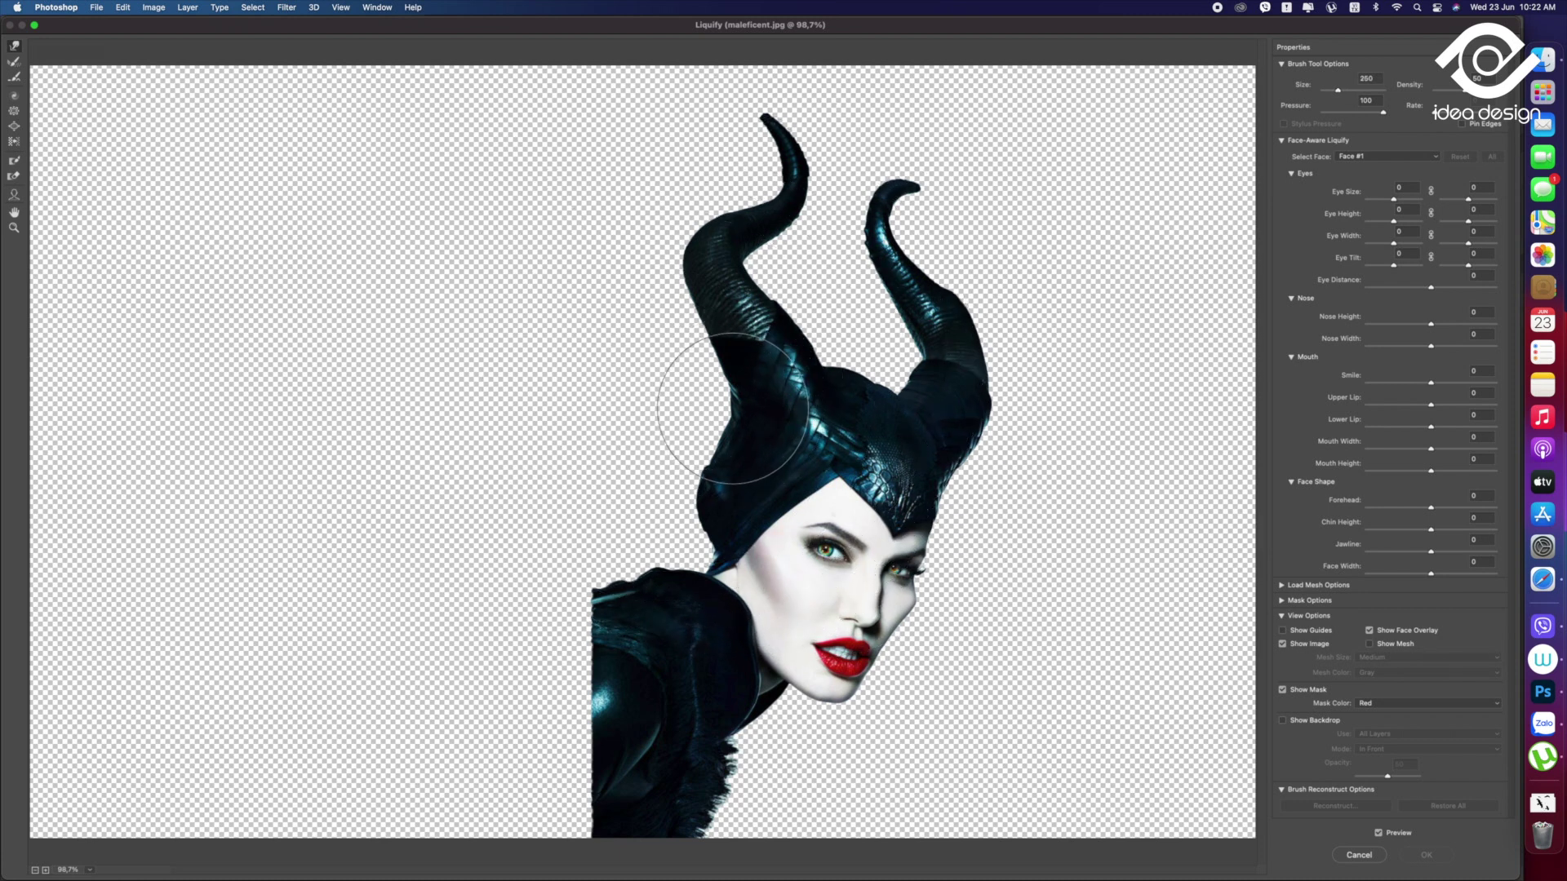
key("bracketleft")
mouse_move(647, 360)
left_mouse_down()
mouse_move(639, 308)
mouse_move(699, 349)
mouse_move(693, 549)
left_mouse_up()
Push the hood's left edge and the horn edges outward, shrinking the brush to 175, 90, then 70
key("bracketleft")
key("bracketleft")
key("bracketleft")
key("bracketleft")
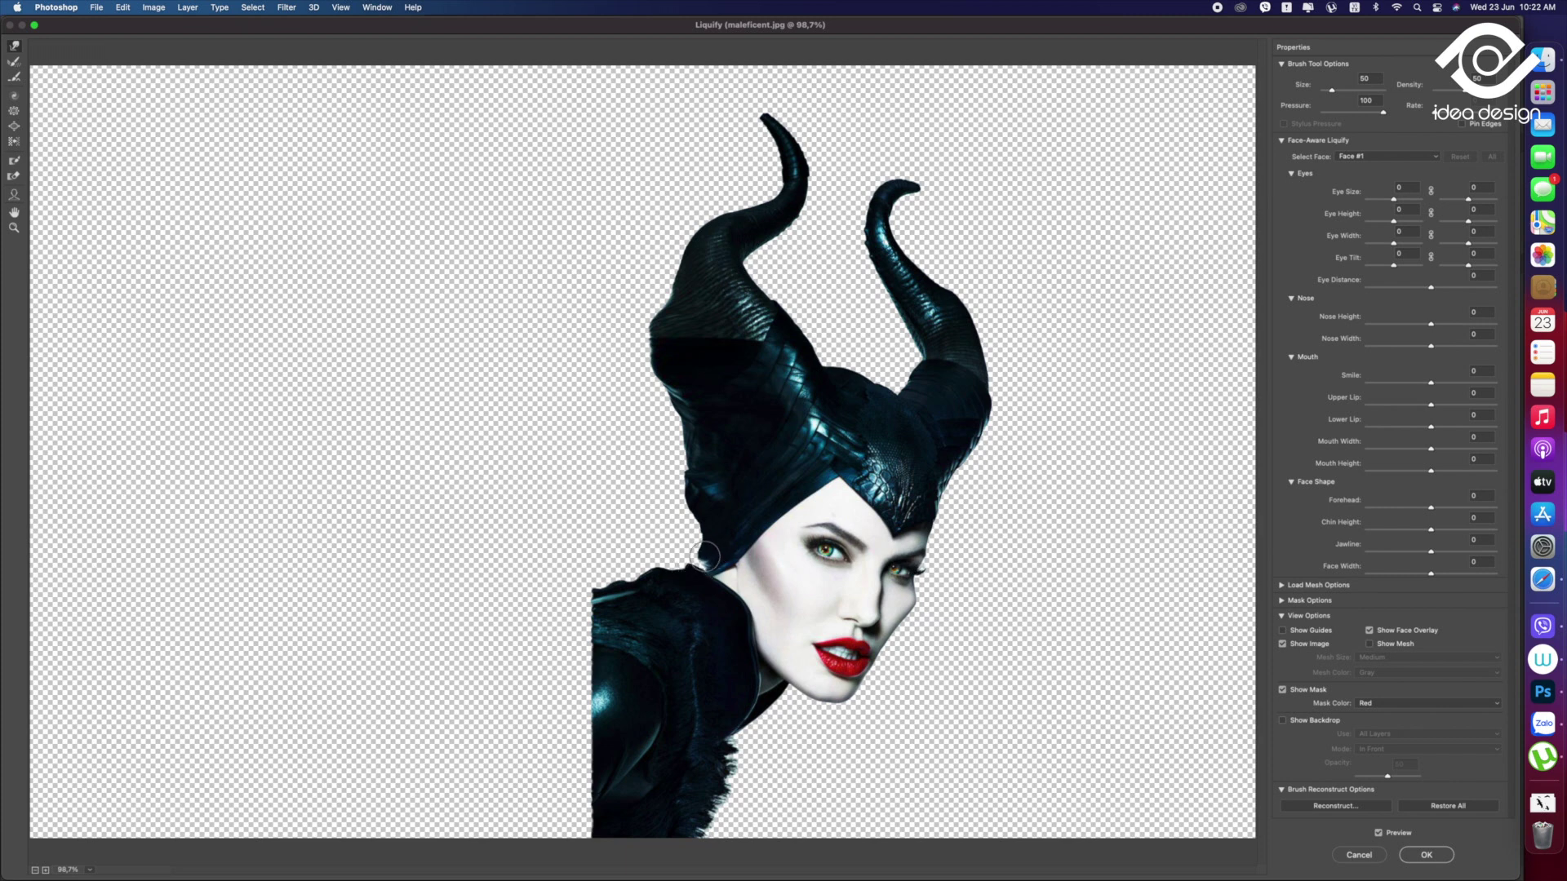
left_click_drag(710, 532, 683, 551)
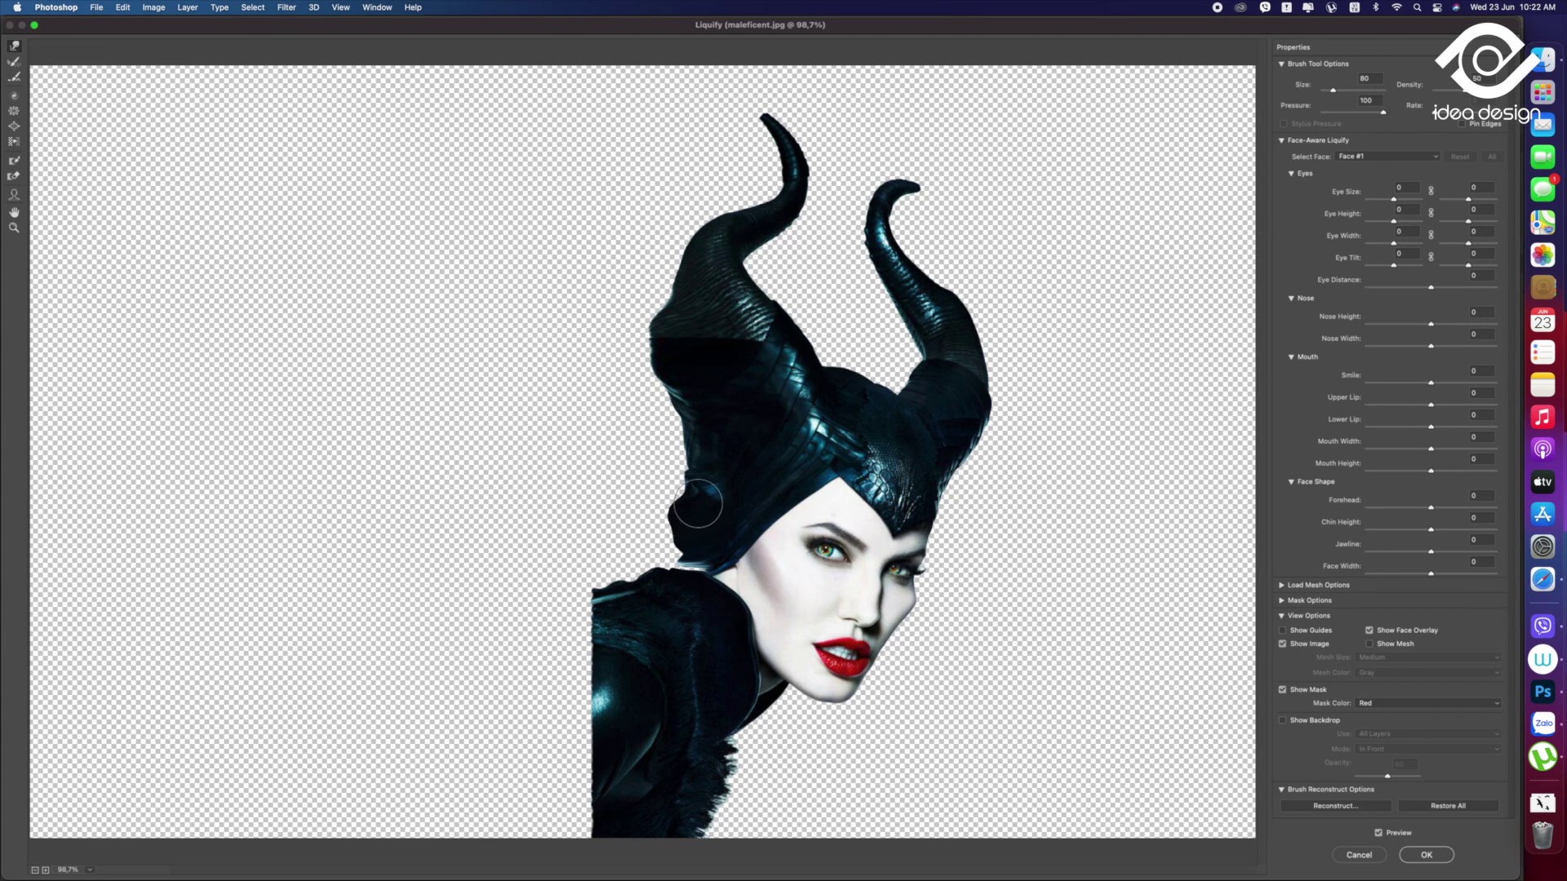
mouse_move(697, 515)
left_mouse_down()
mouse_move(656, 441)
mouse_move(669, 292)
left_mouse_up()
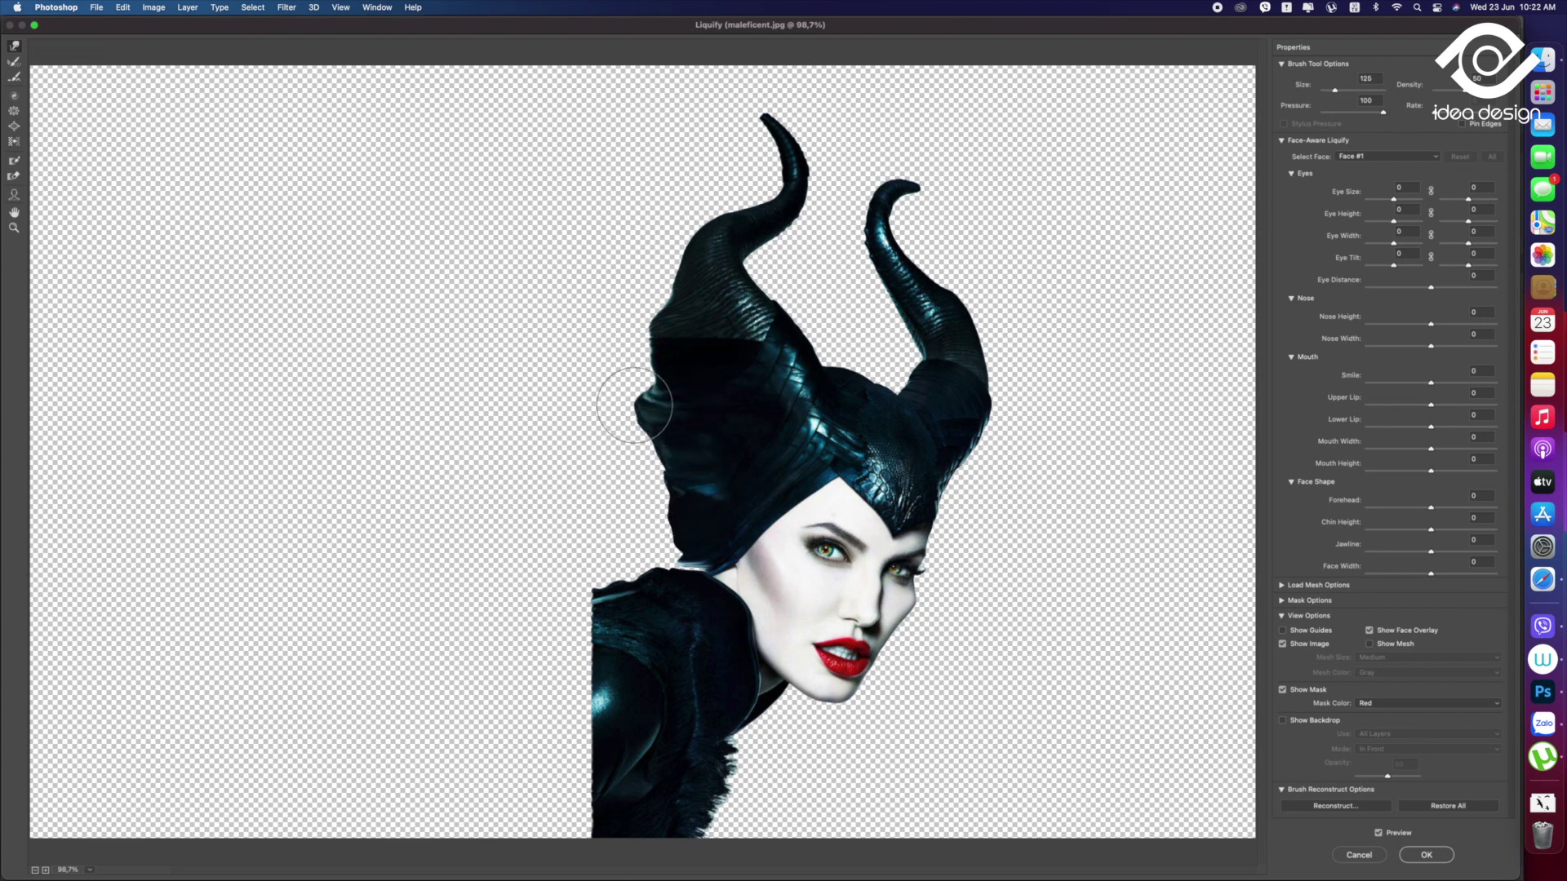
key("bracketleft")
key("bracketleft")
key("bracketleft")
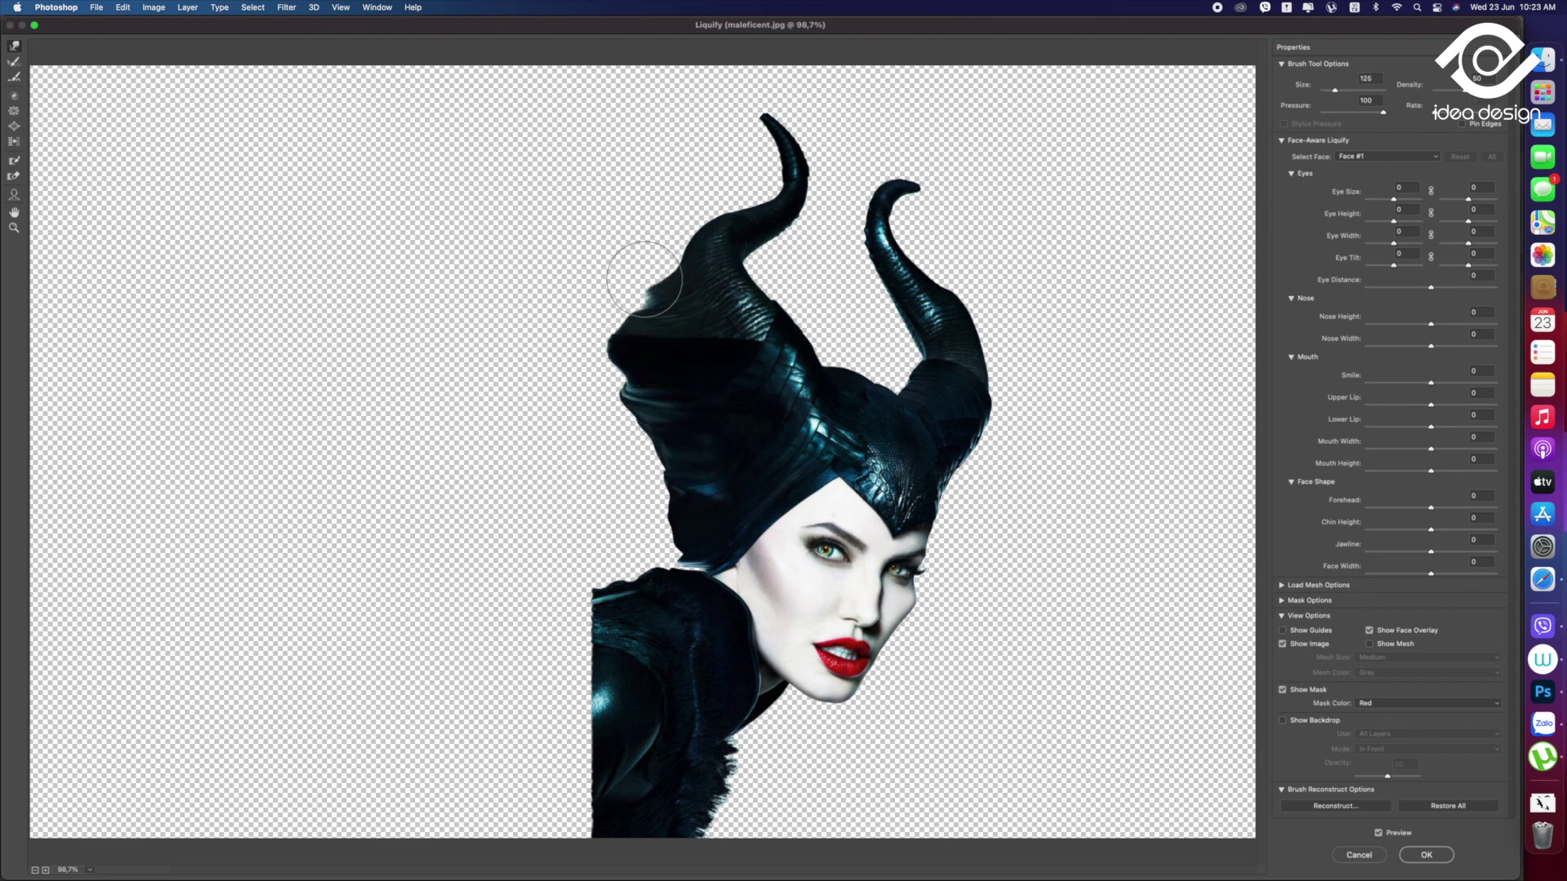
mouse_move(669, 292)
left_mouse_down()
mouse_move(651, 308)
mouse_move(767, 174)
left_mouse_up()
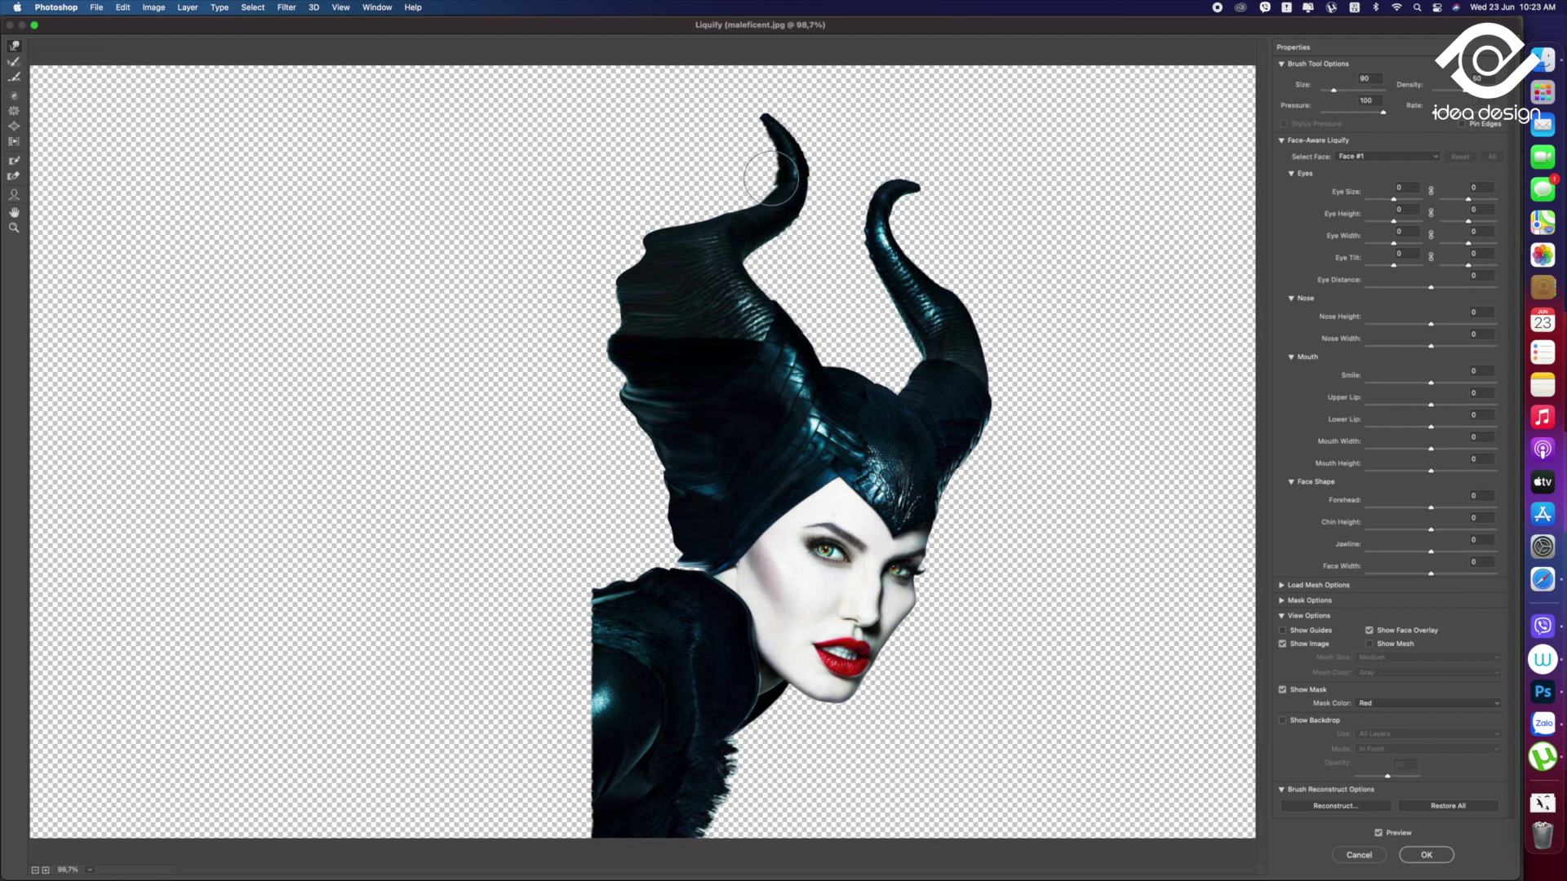
mouse_move(745, 163)
left_mouse_down()
mouse_move(709, 188)
mouse_move(710, 208)
mouse_move(676, 205)
left_mouse_up()
key("bracketleft")
left_click_drag(768, 183, 764, 154)
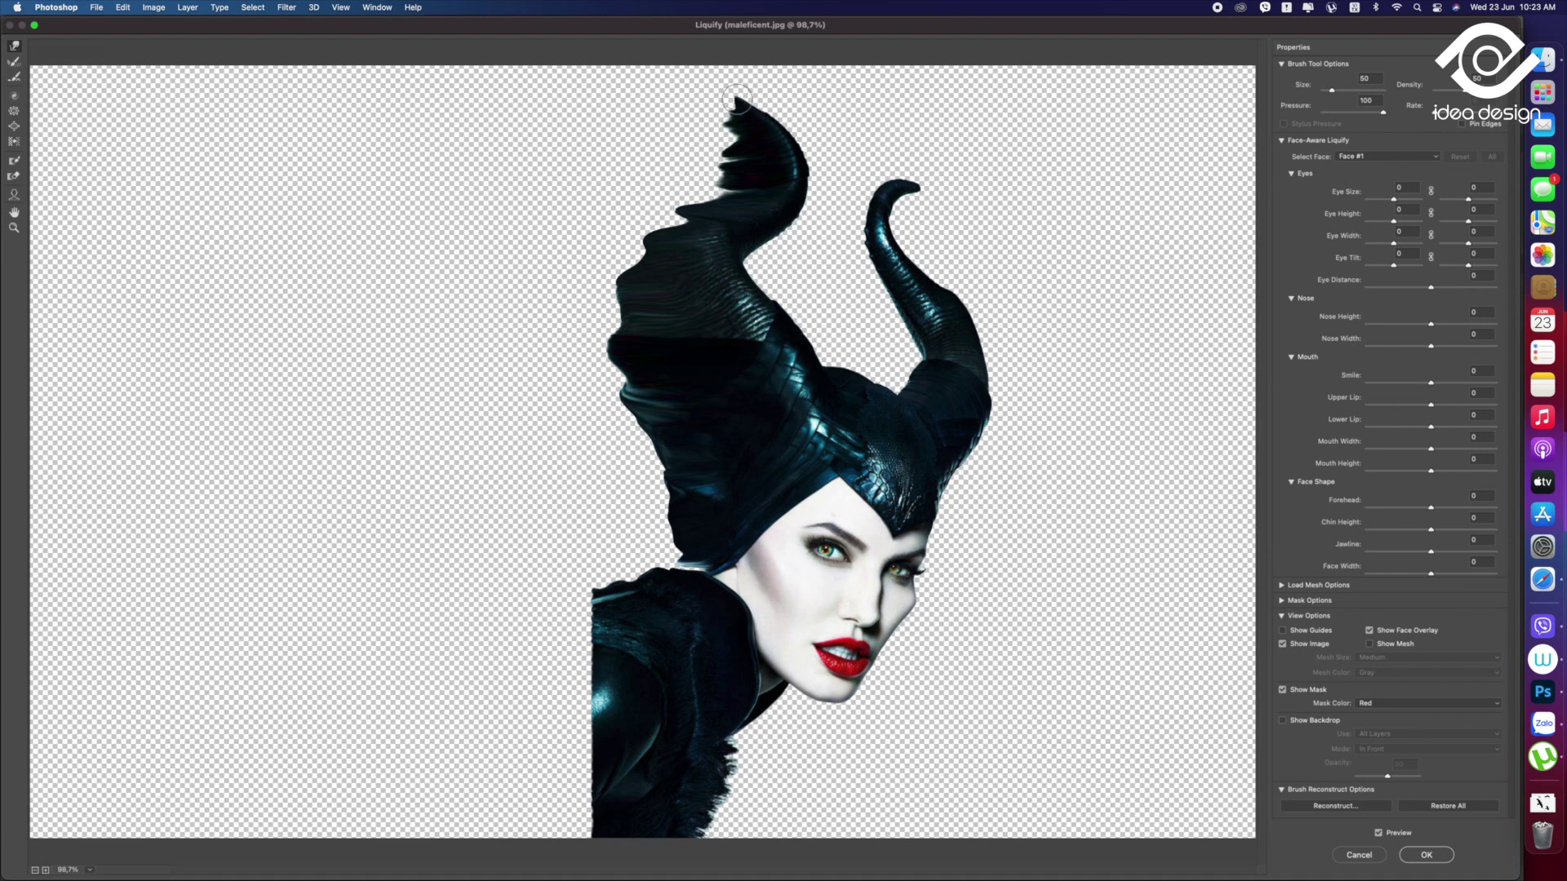
Smear the upper horn tip leftward into dark streaks and points with a 125, then 80 brush
left_click_drag(732, 181, 628, 181)
key("bracketright")
mouse_move(722, 204)
left_mouse_down()
mouse_move(576, 209)
mouse_move(612, 262)
mouse_move(558, 286)
left_mouse_up()
mouse_move(745, 164)
left_mouse_down()
mouse_move(623, 139)
mouse_move(604, 178)
left_mouse_up()
left_click_drag(738, 188, 538, 198)
left_click_drag(673, 196, 588, 237)
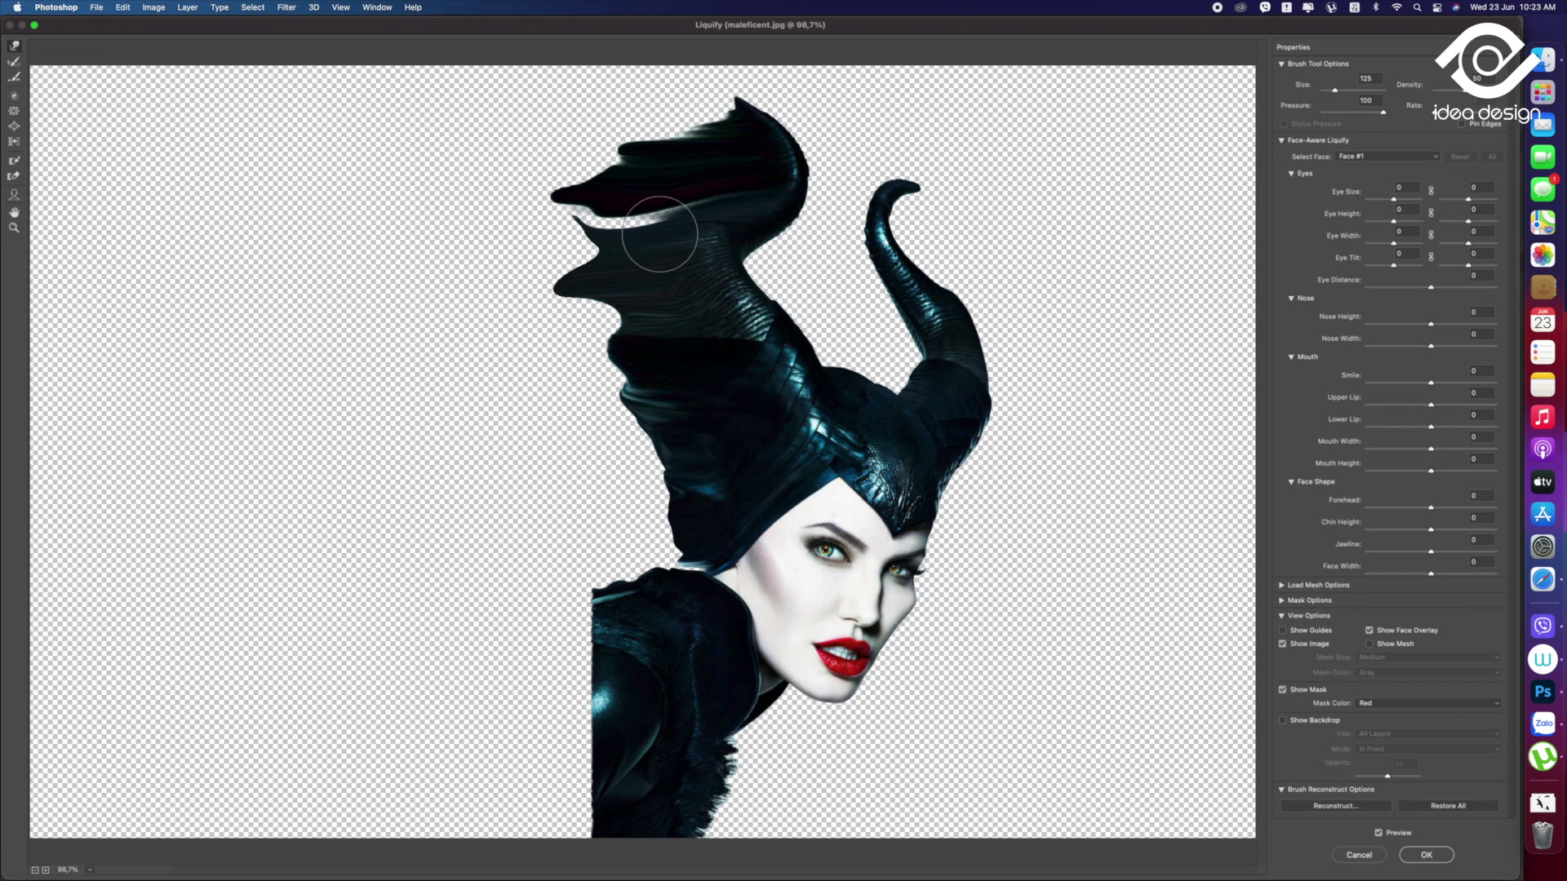
left_click_drag(702, 203, 549, 205)
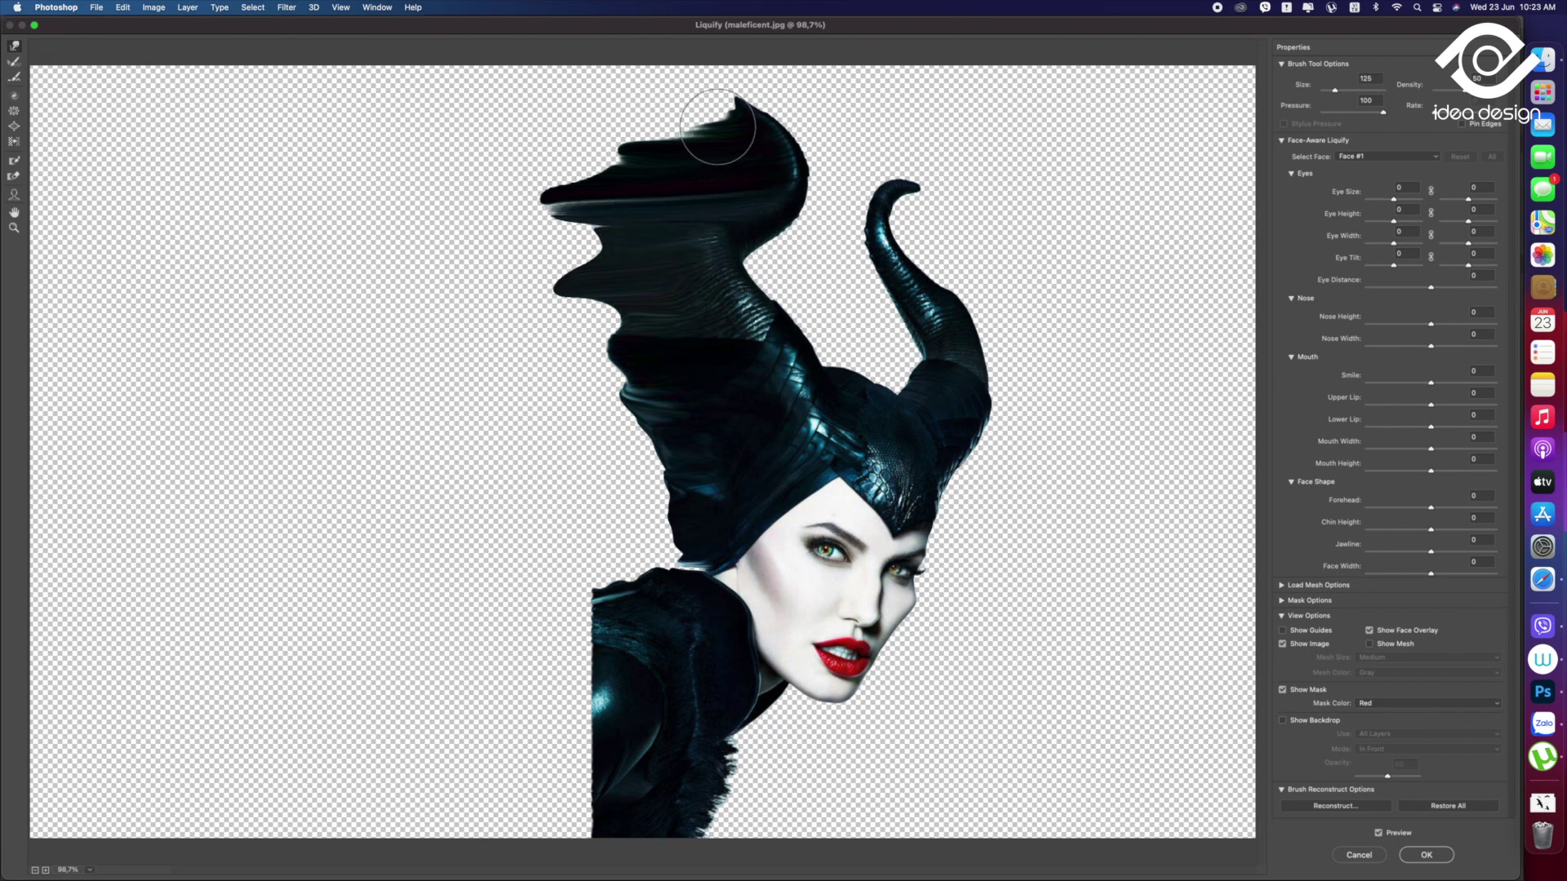
left_click_drag(718, 127, 525, 129)
key("bracketleft")
key("bracketleft")
key("bracketleft")
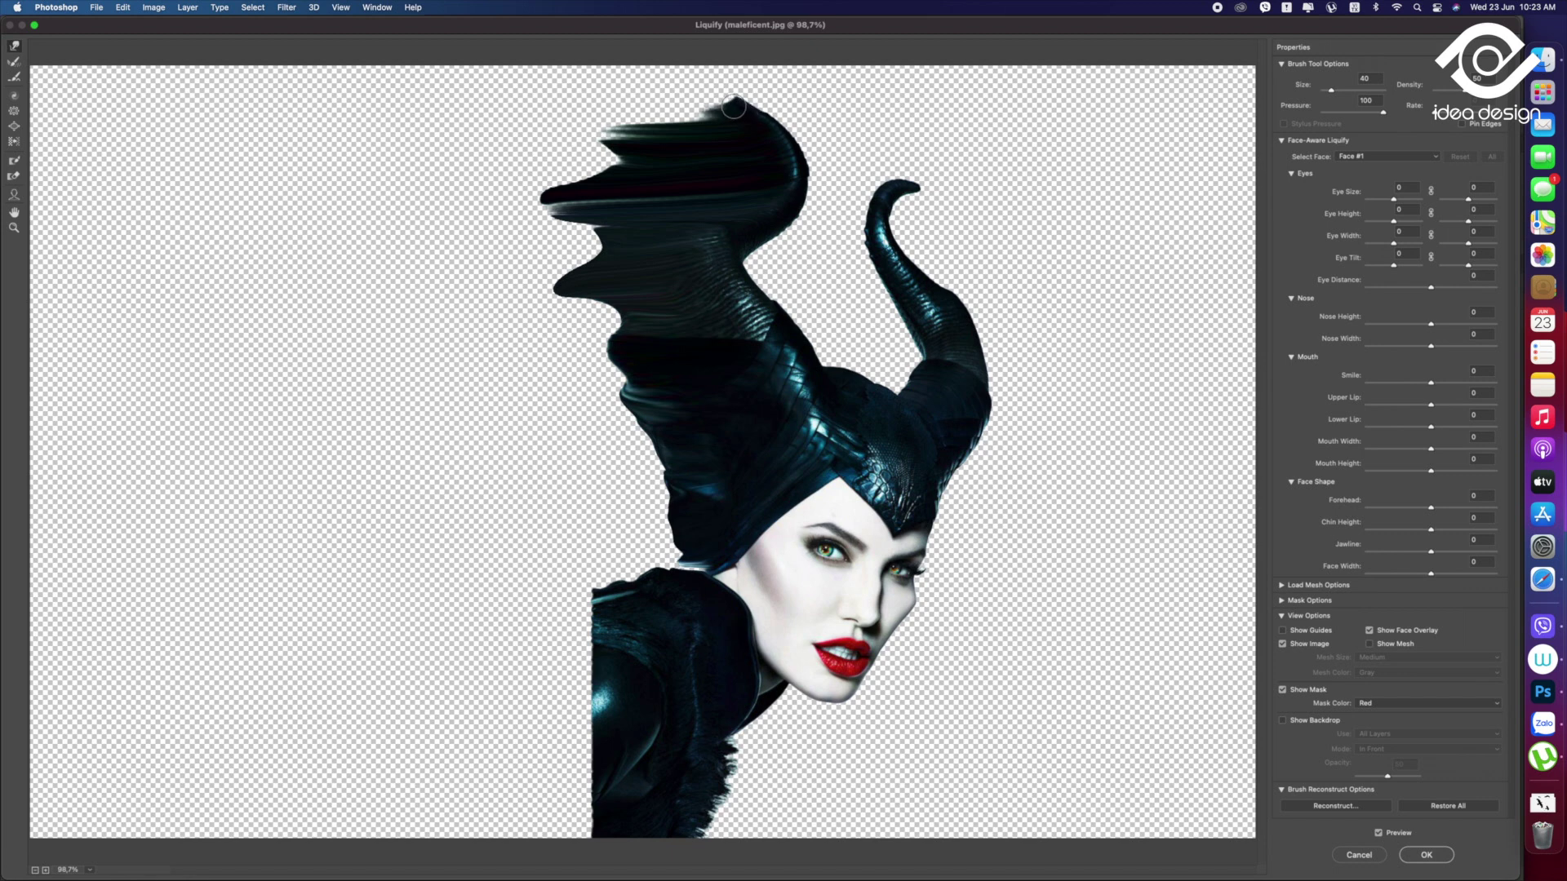
left_click_drag(716, 116, 585, 126)
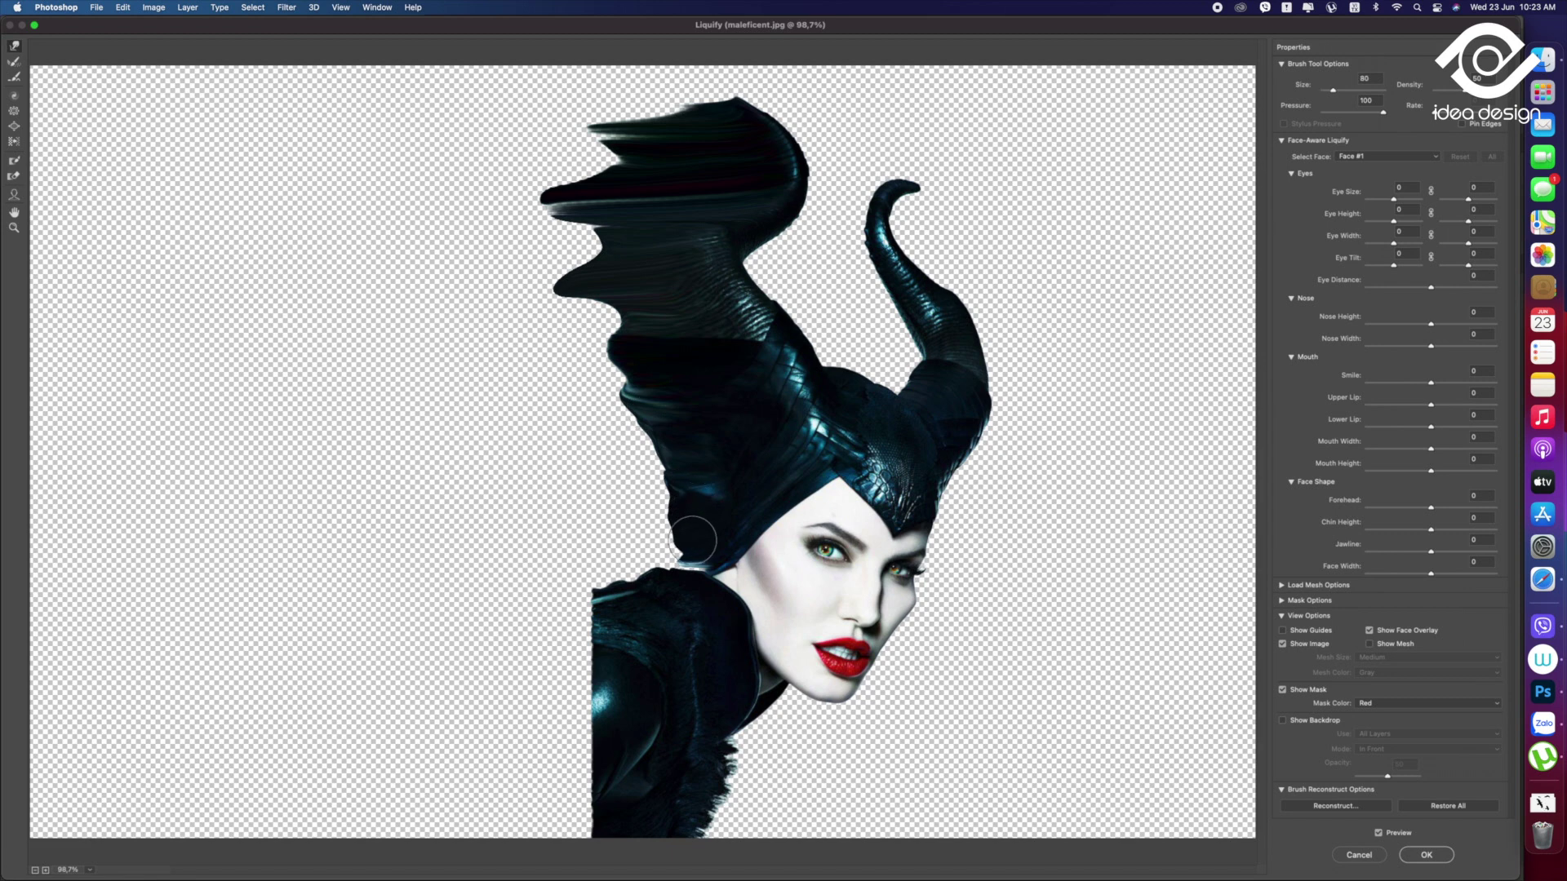
With a 250 brush, stretch the hair and shoulder leftward into long spikes reaching the left edge
left_click_drag(691, 536, 627, 535)
key("bracketright")
key("bracketright")
key("bracketright")
key("bracketright")
key("bracketright")
key("bracketright")
key("bracketright")
left_click_drag(612, 629, 332, 612)
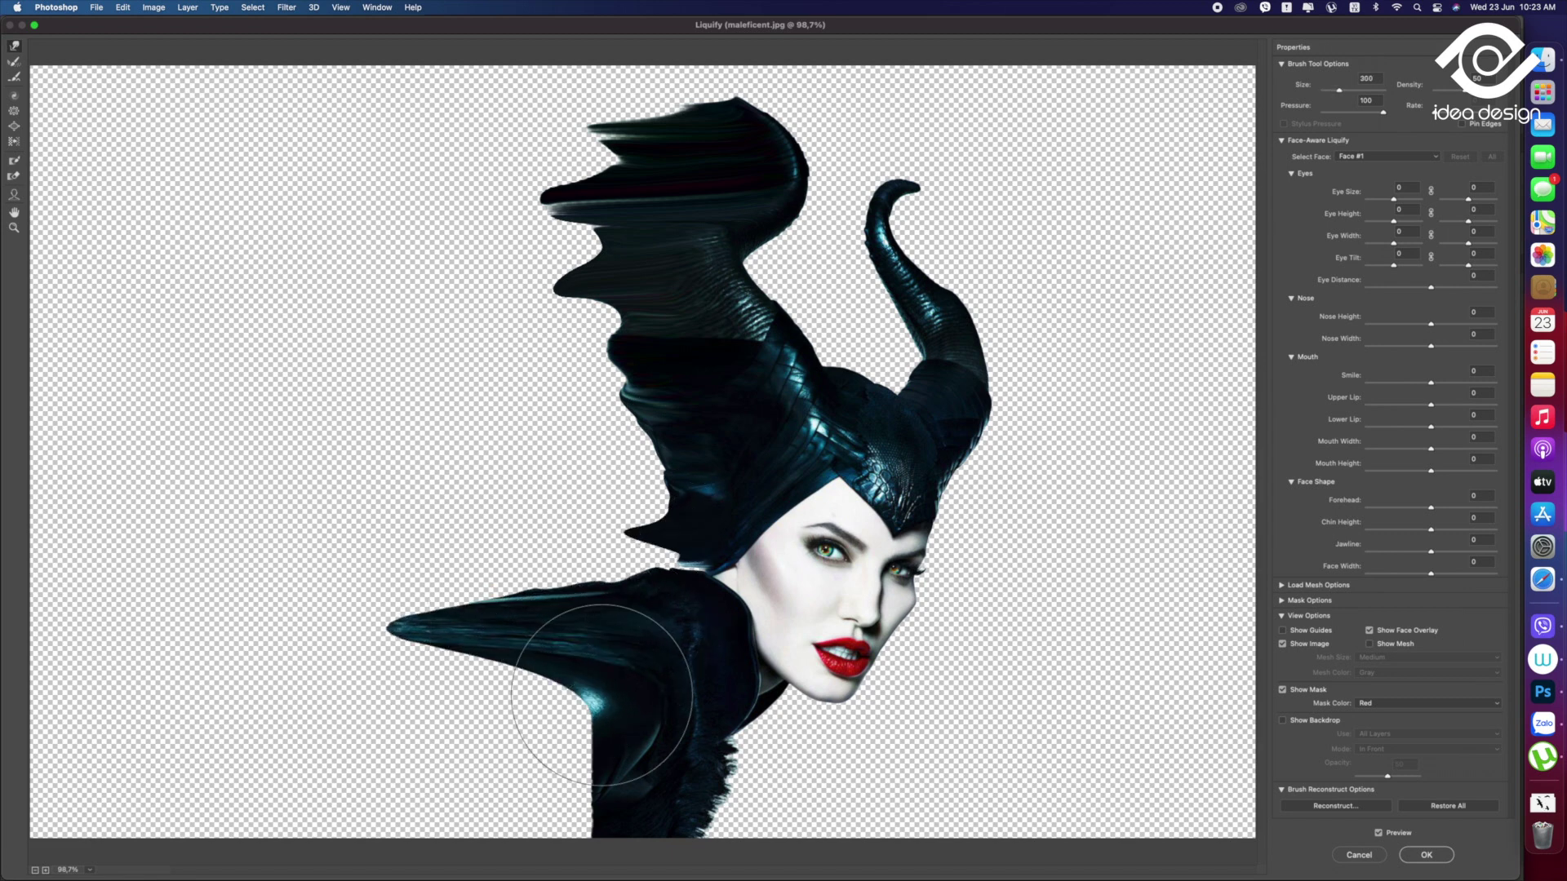
left_click_drag(560, 682, 375, 713)
left_click_drag(525, 664, 384, 699)
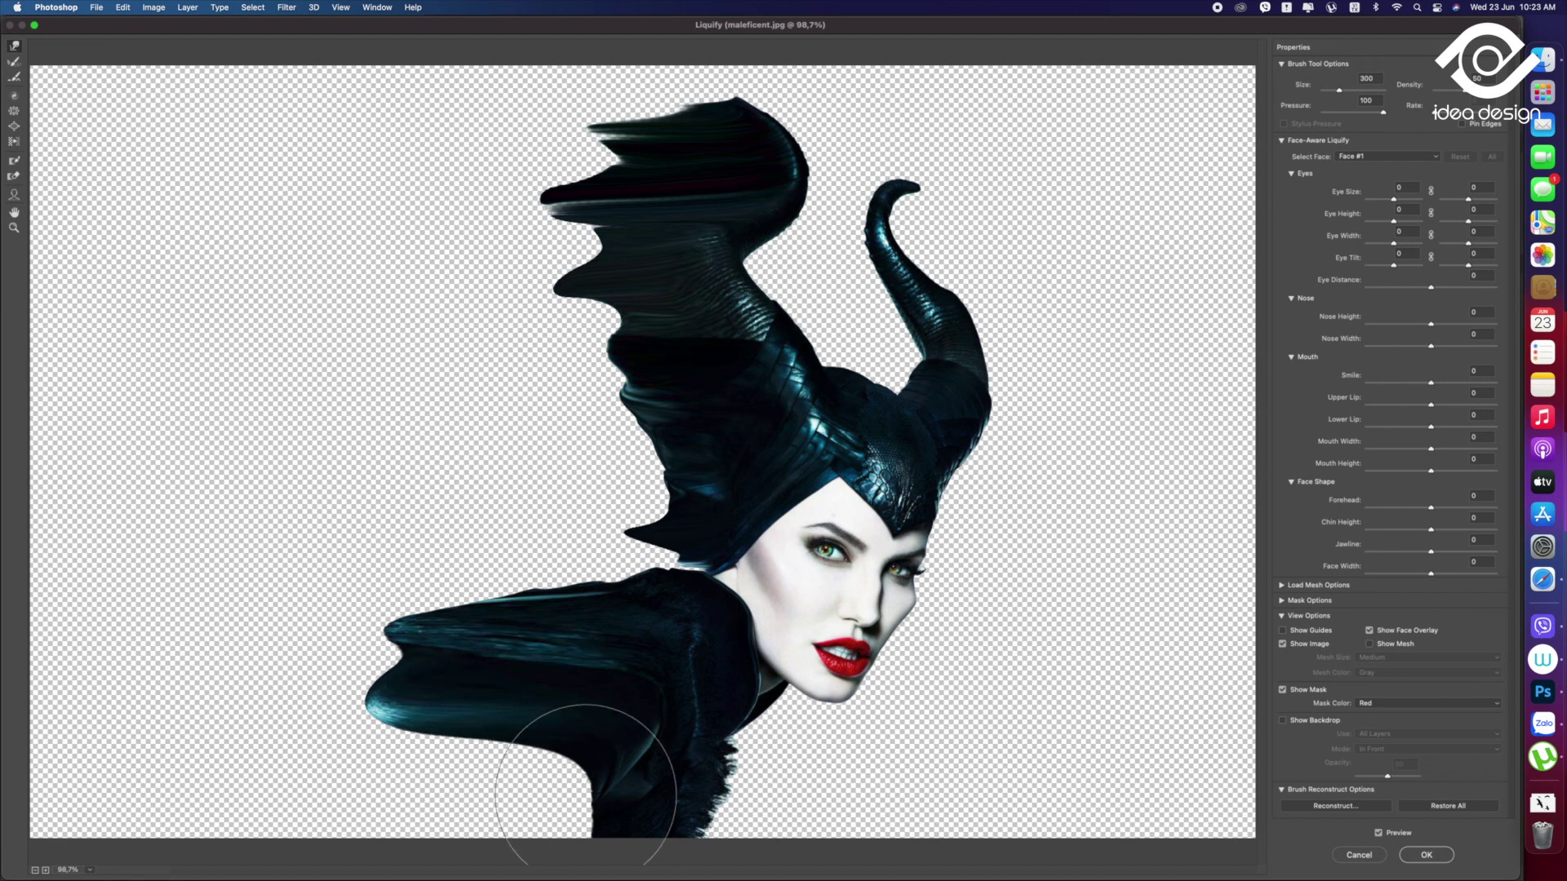
left_click_drag(506, 816, 411, 812)
left_click_drag(555, 808, 359, 812)
left_click_drag(571, 784, 351, 799)
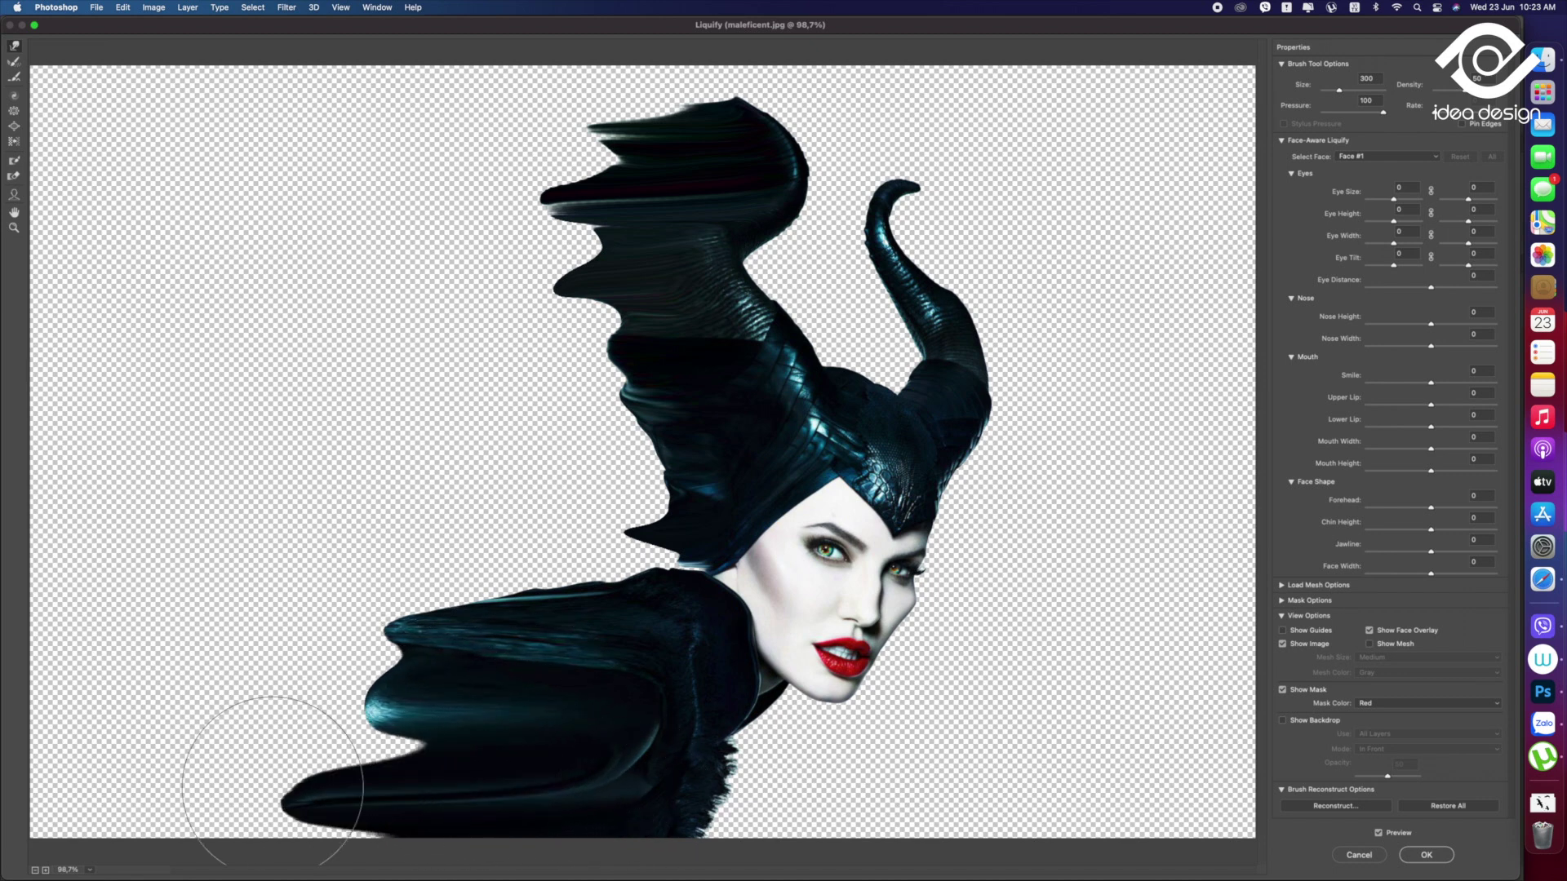
left_click_drag(492, 780, 104, 752)
left_click_drag(560, 699, 104, 718)
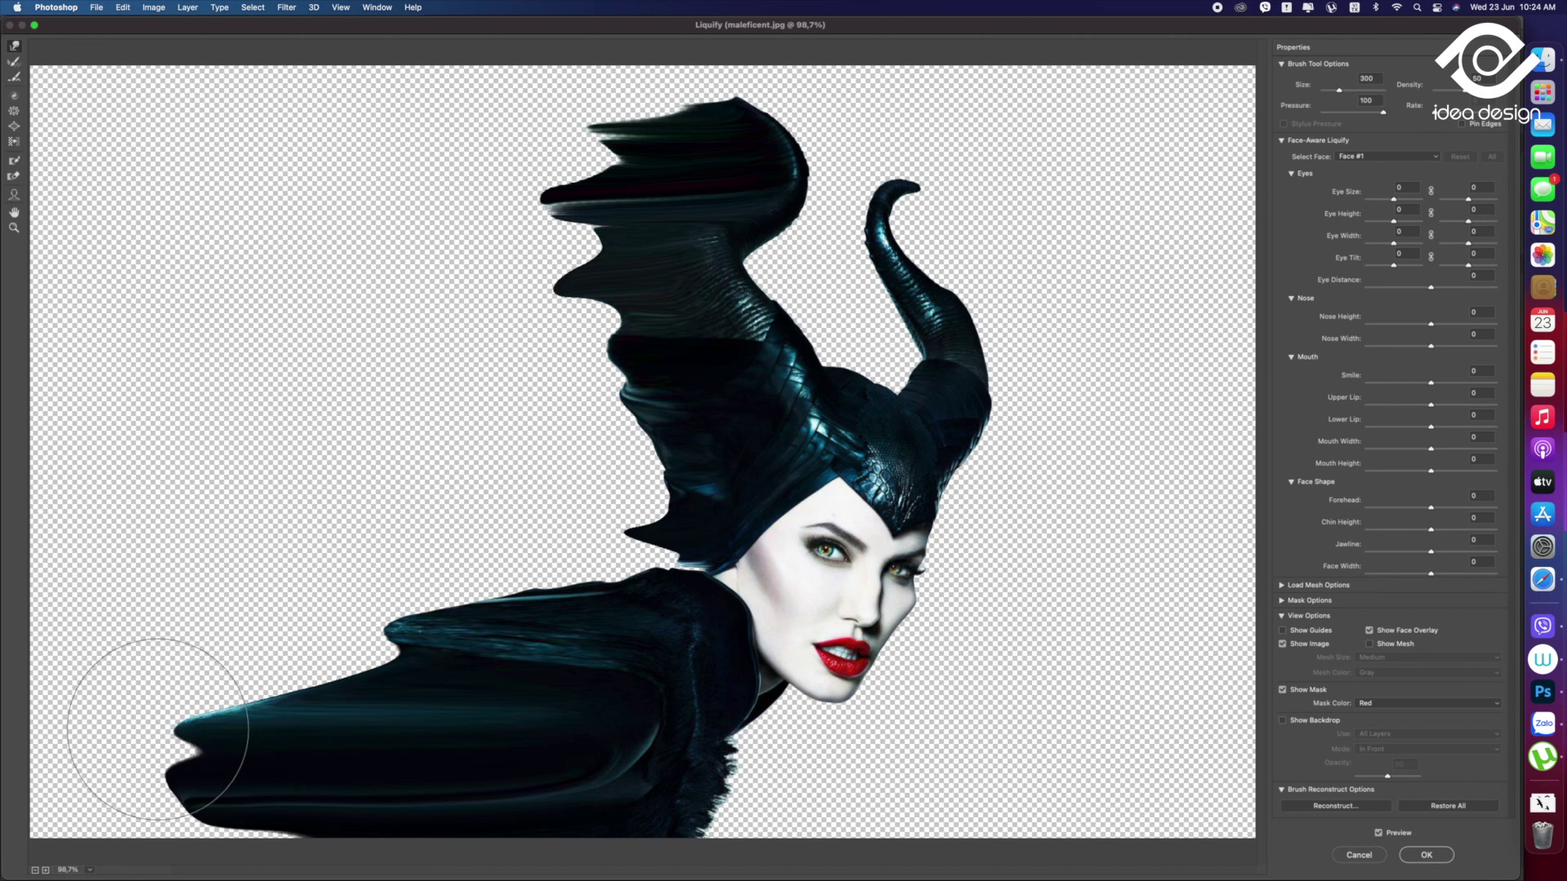
left_click_drag(556, 673, 315, 647)
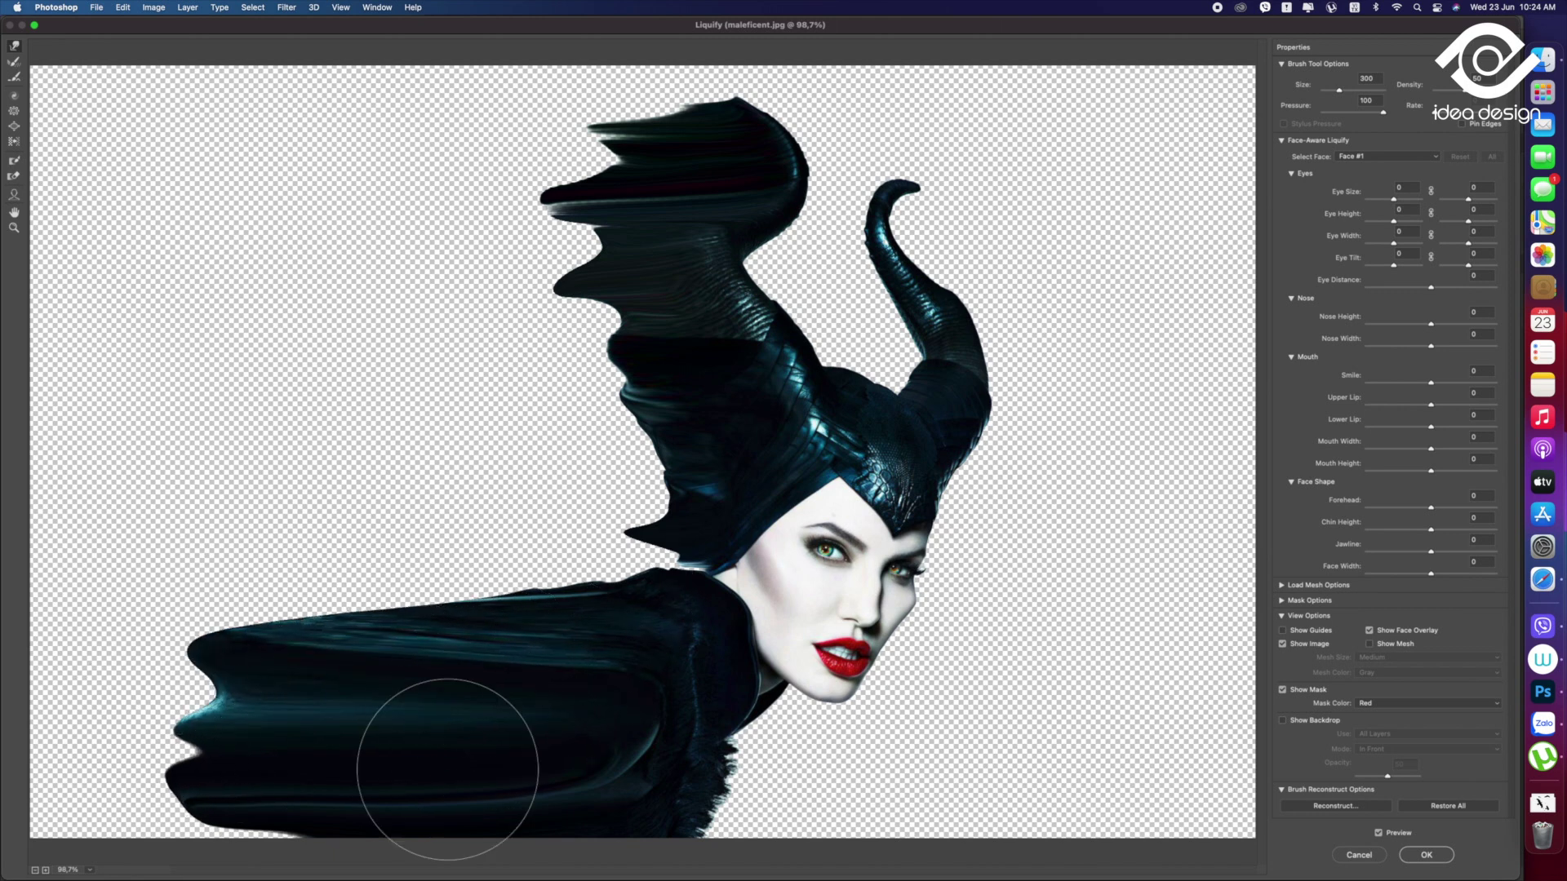
left_click_drag(438, 752, 106, 813)
left_click_drag(392, 647, 17, 724)
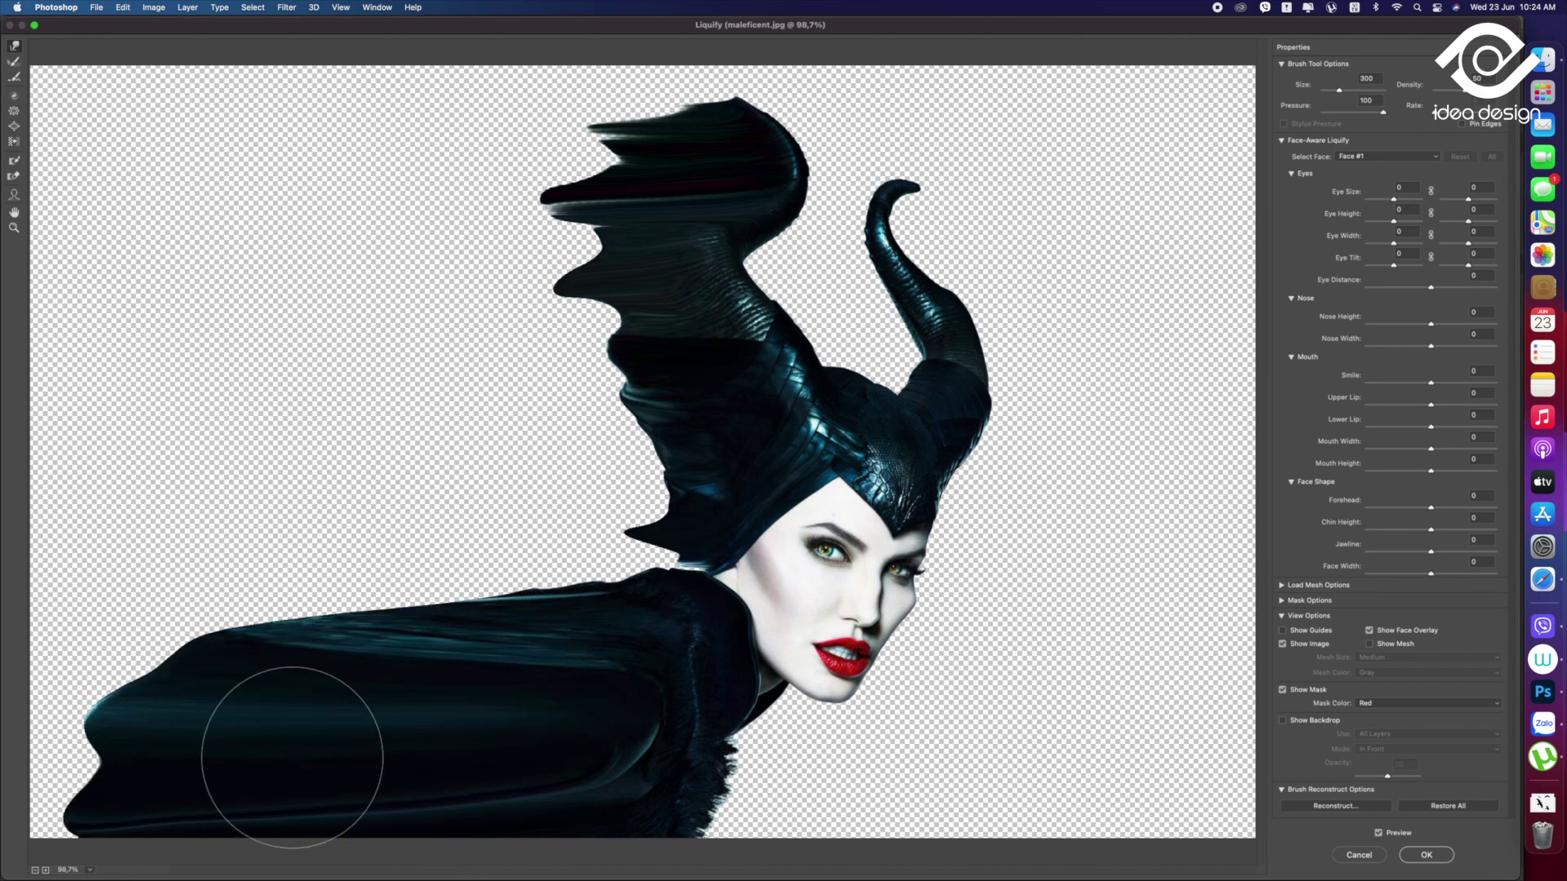
left_click_drag(280, 734, 4, 785)
Pull the upper wing and cloak shoulder edge far left, using brush sizes from 400 down to 175
key("bracketleft")
key("bracketleft")
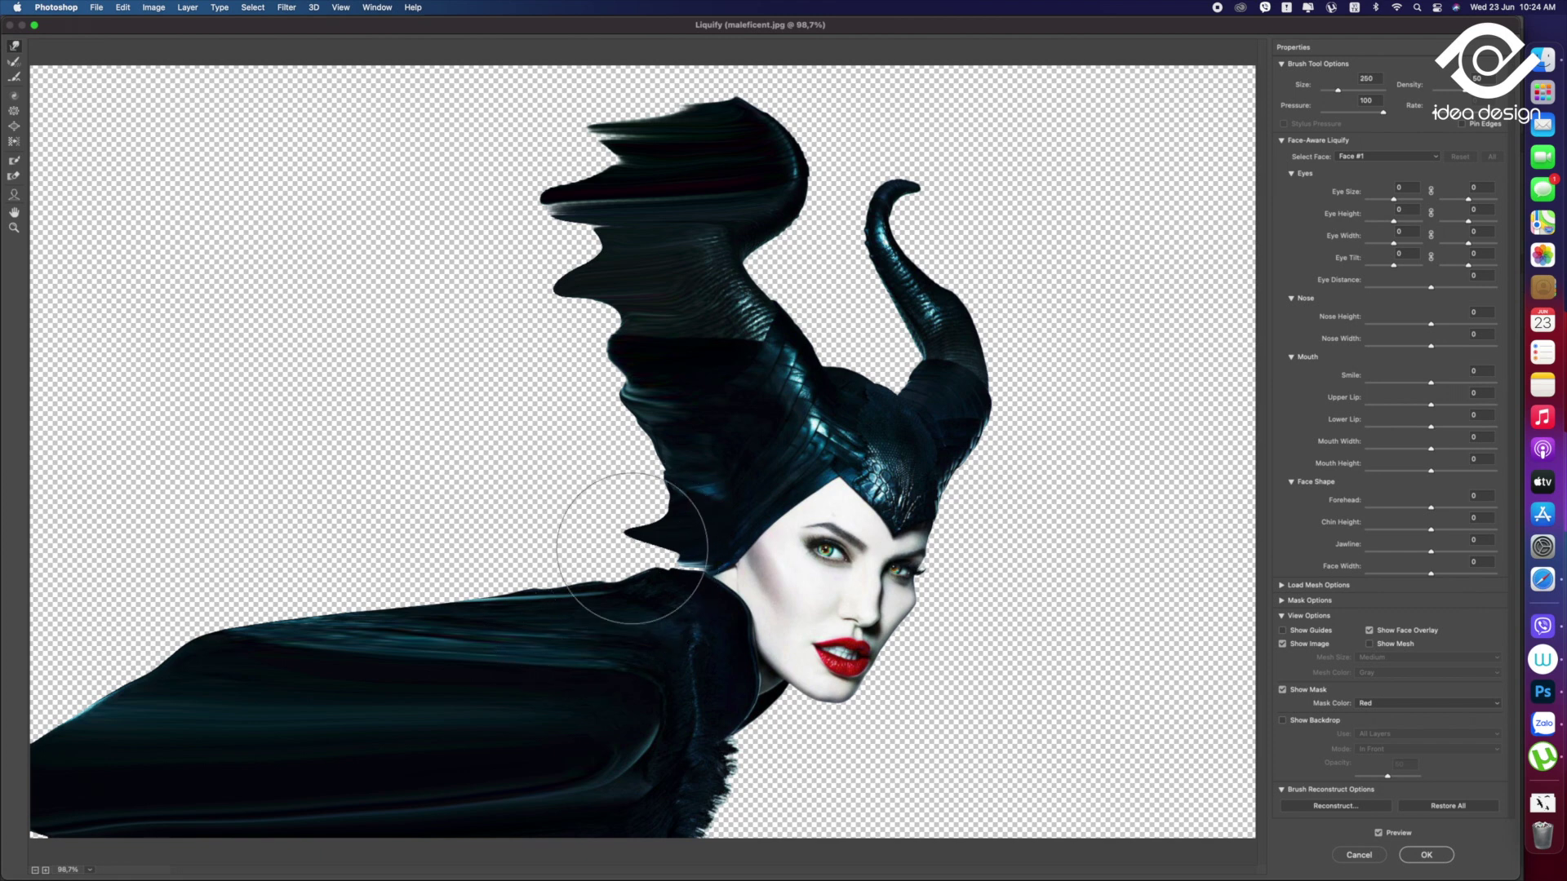
left_click_drag(657, 522, 640, 368)
key("bracketright")
key("bracketright")
key("bracketright")
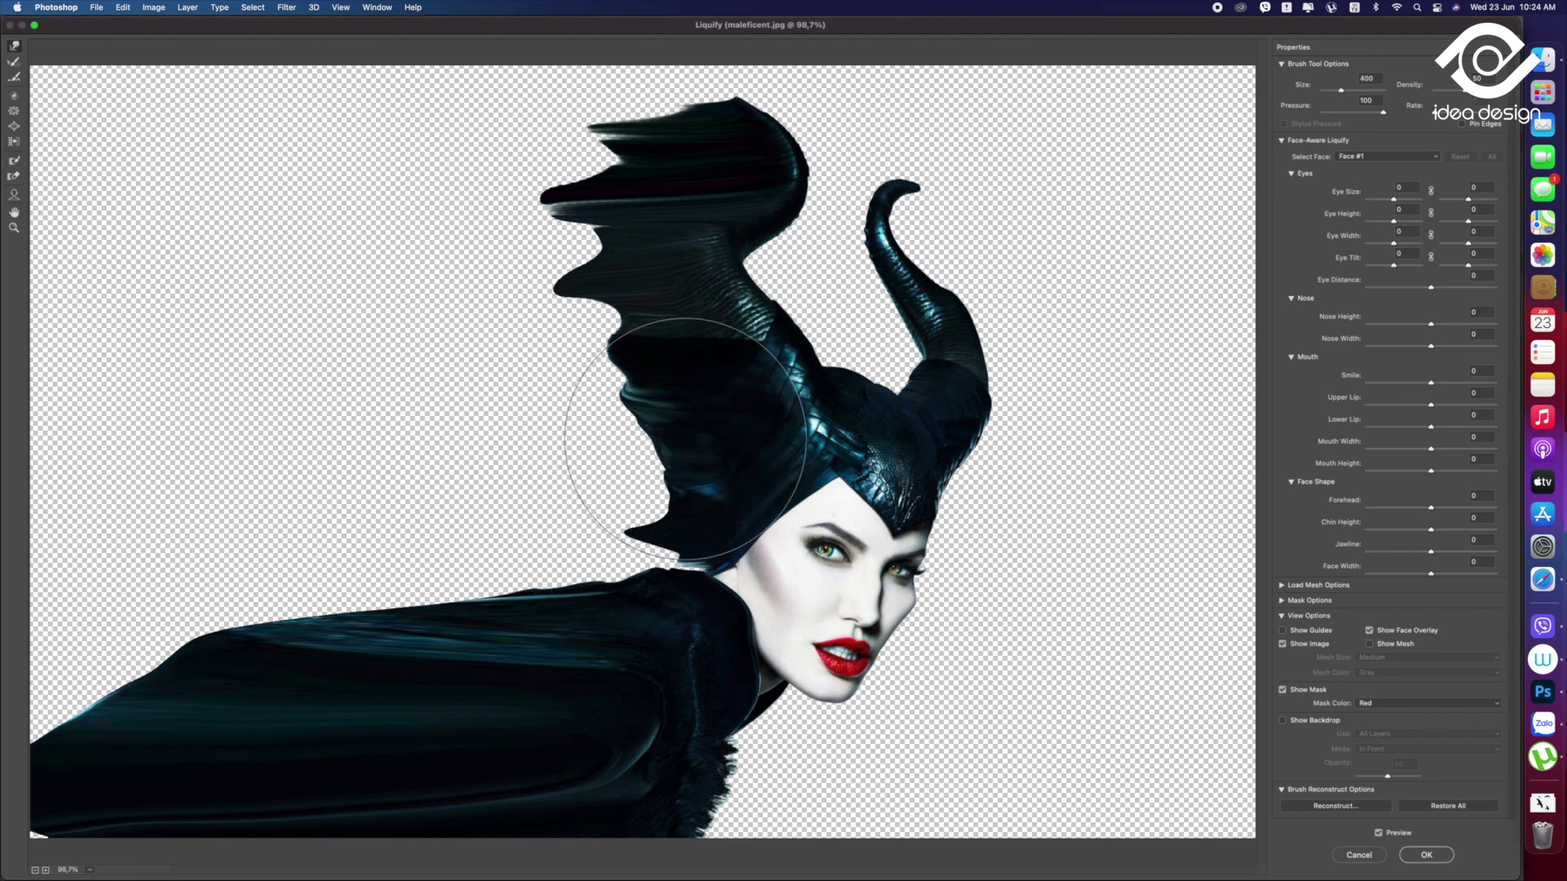
left_click_drag(680, 438, 424, 461)
key("bracketleft")
key("bracketleft")
key("bracketleft")
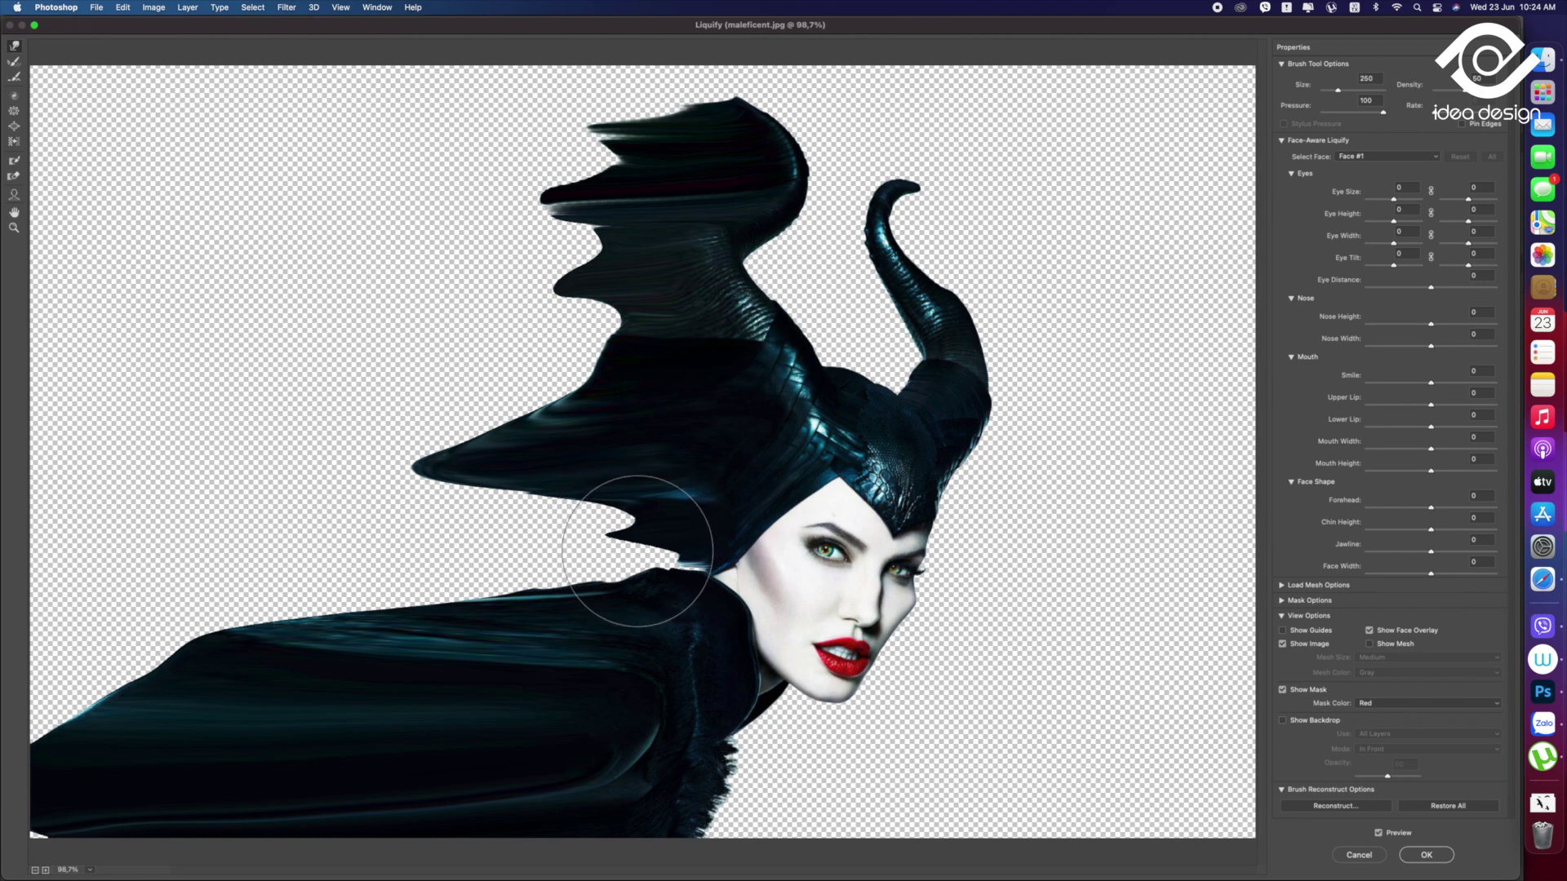
left_click_drag(614, 542, 365, 553)
key("bracketleft")
key("bracketleft")
mouse_move(632, 620)
left_mouse_down()
mouse_move(653, 490)
mouse_move(610, 556)
mouse_move(362, 558)
left_mouse_up()
mouse_move(576, 570)
left_mouse_down()
mouse_move(260, 566)
mouse_move(359, 598)
mouse_move(175, 623)
left_mouse_up()
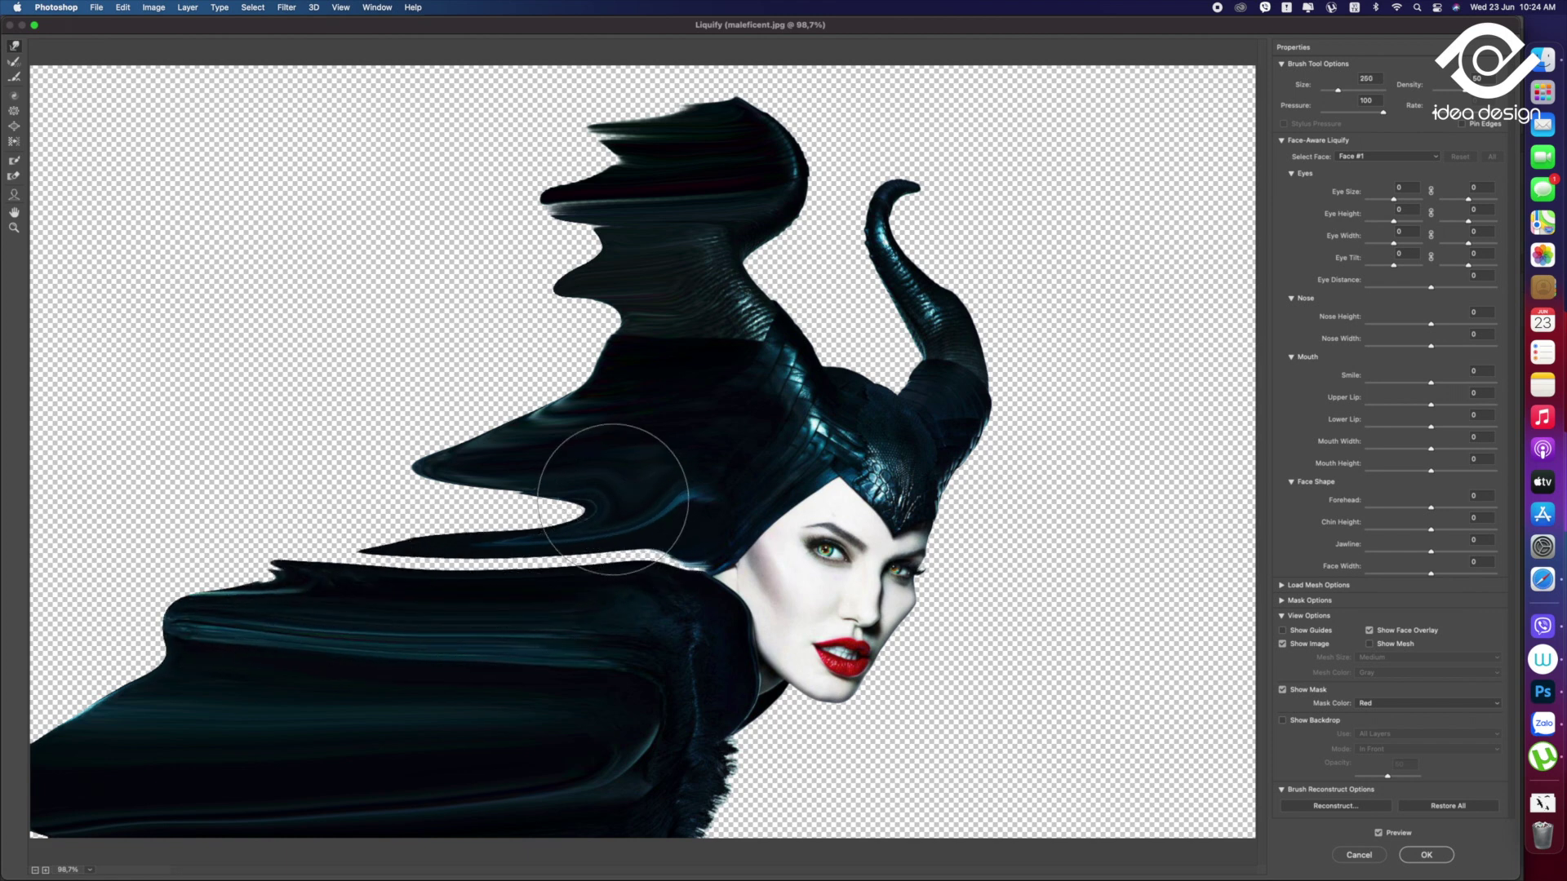
At brush size 300, pull the cloak and wing edges far left and flatten the wing's top
key("bracketright")
key("bracketright")
key("bracketright")
left_click_drag(608, 502, 348, 510)
left_click_drag(497, 506, 189, 493)
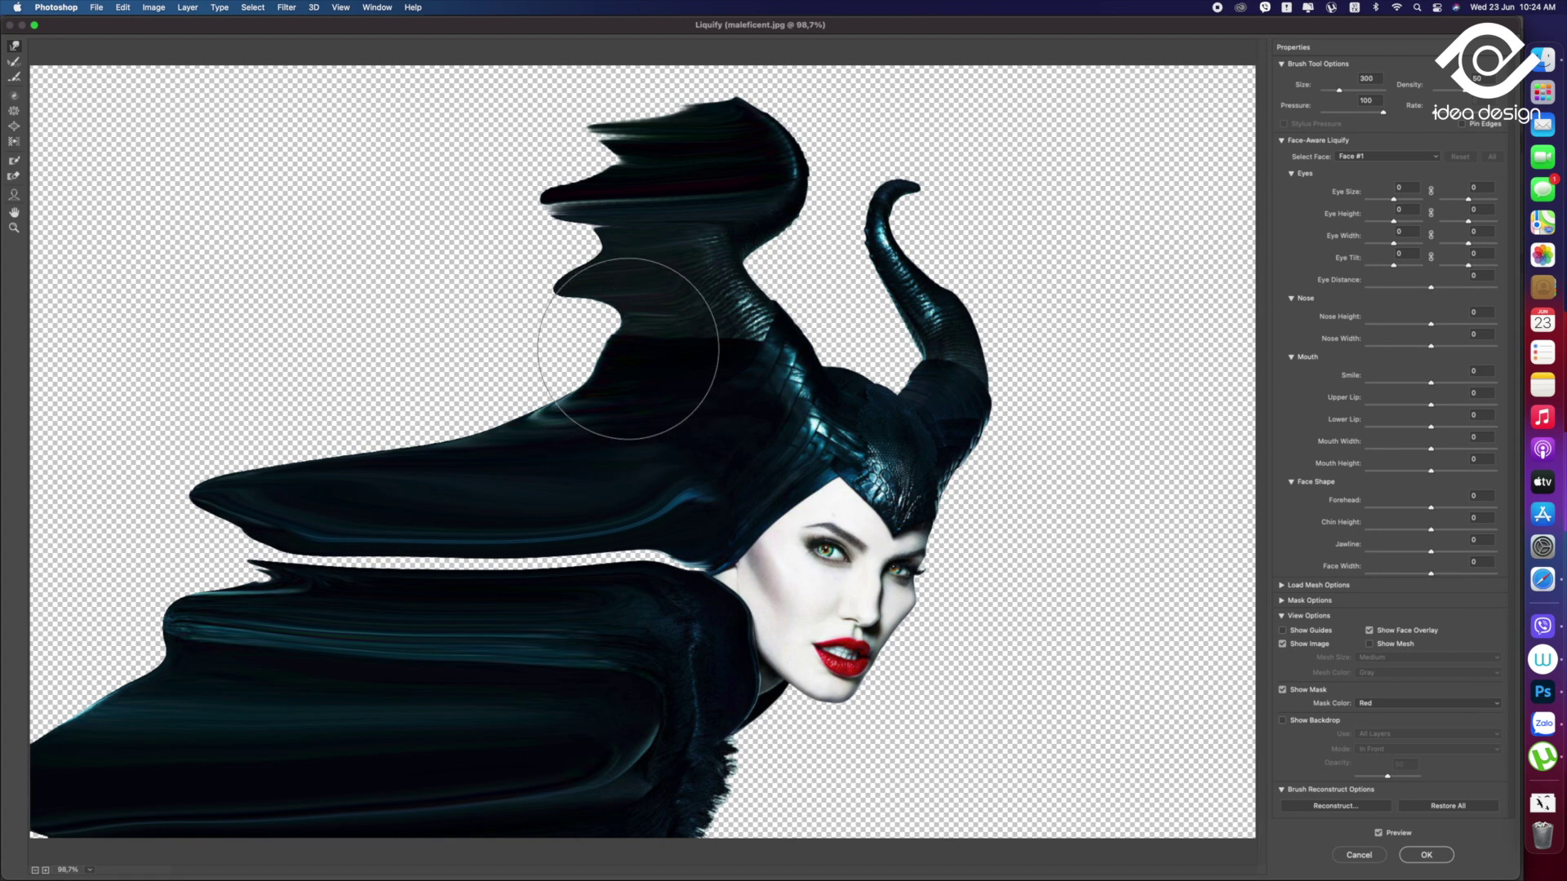
left_click_drag(632, 362, 306, 369)
left_click_drag(555, 416, 201, 421)
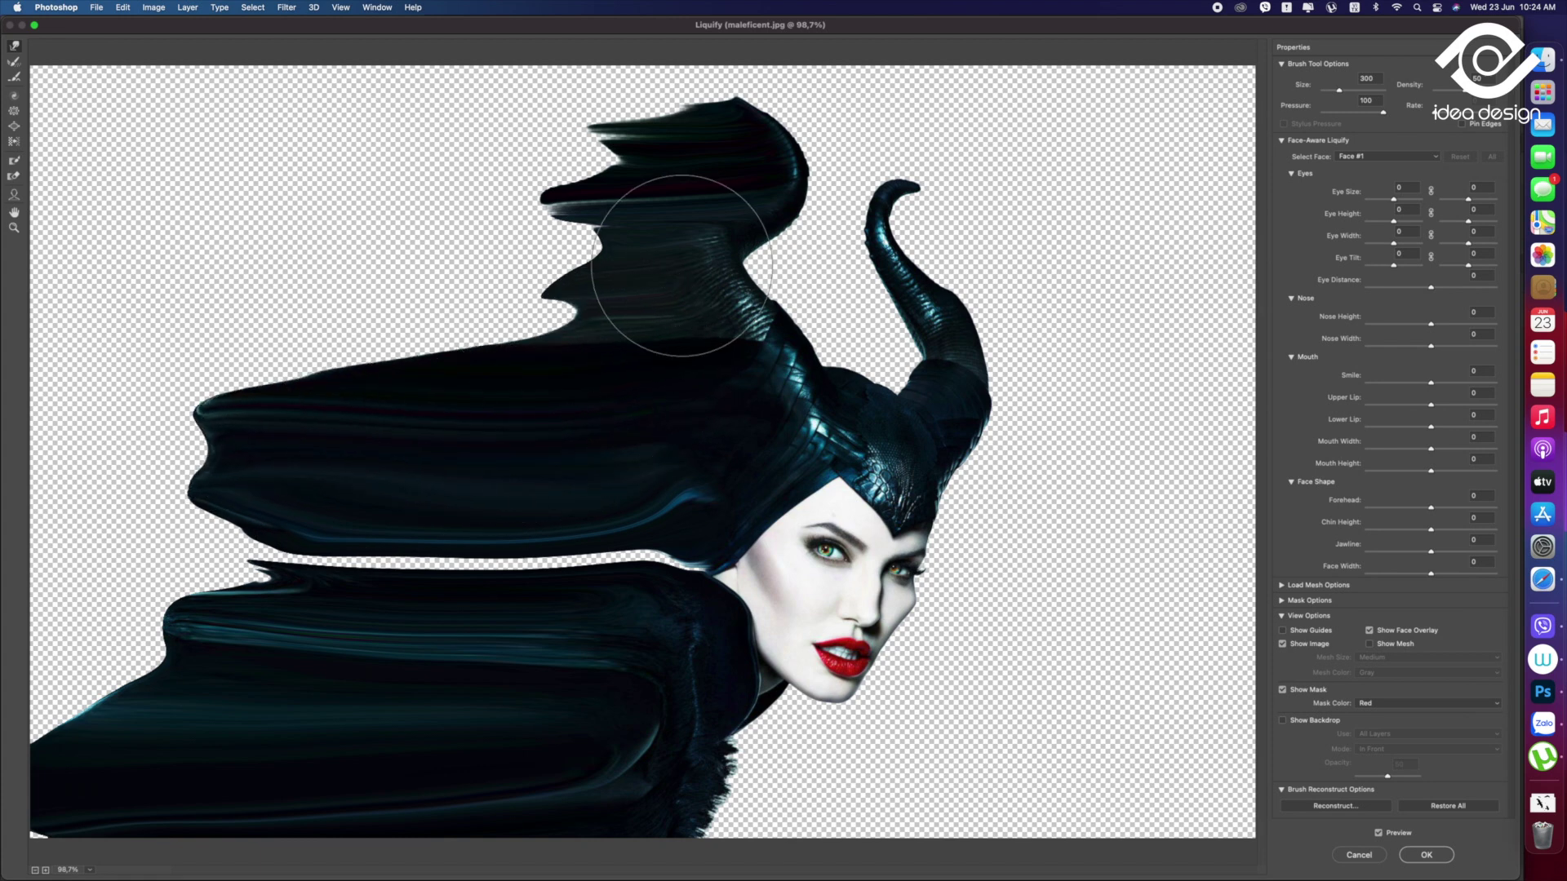
left_click_drag(579, 314, 212, 318)
mouse_move(560, 343)
left_mouse_down()
mouse_move(419, 315)
mouse_move(204, 326)
left_mouse_up()
mouse_move(677, 196)
left_mouse_down()
mouse_move(349, 175)
mouse_move(140, 245)
left_mouse_up()
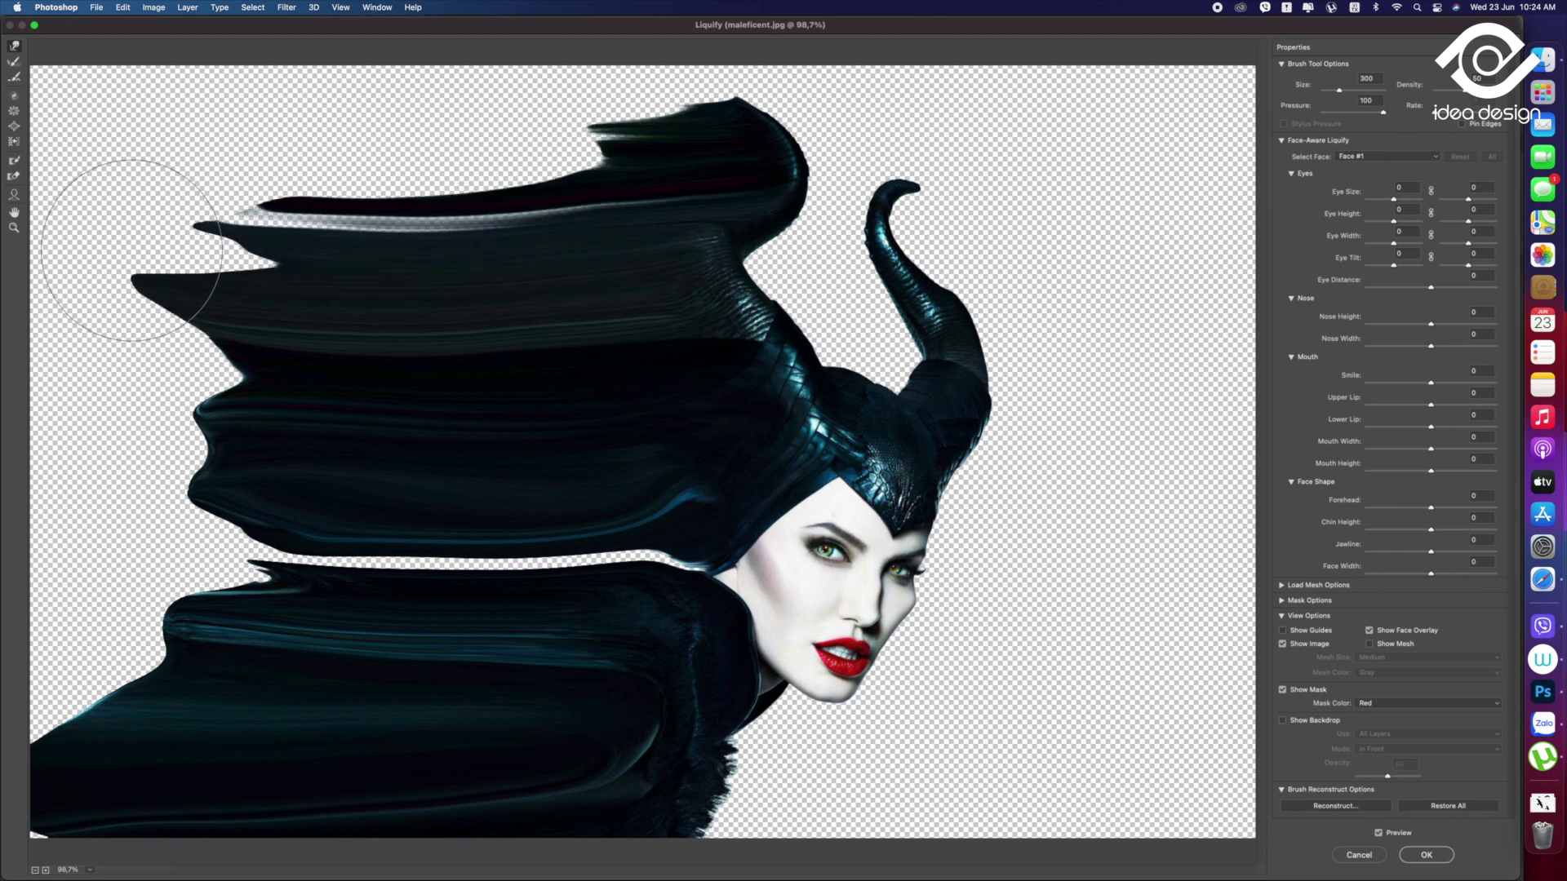
Push the top and middle hair left into long lobes and pointed tongues reaching the left edge
left_click_drag(662, 155, 286, 133)
left_click_drag(525, 168, 318, 134)
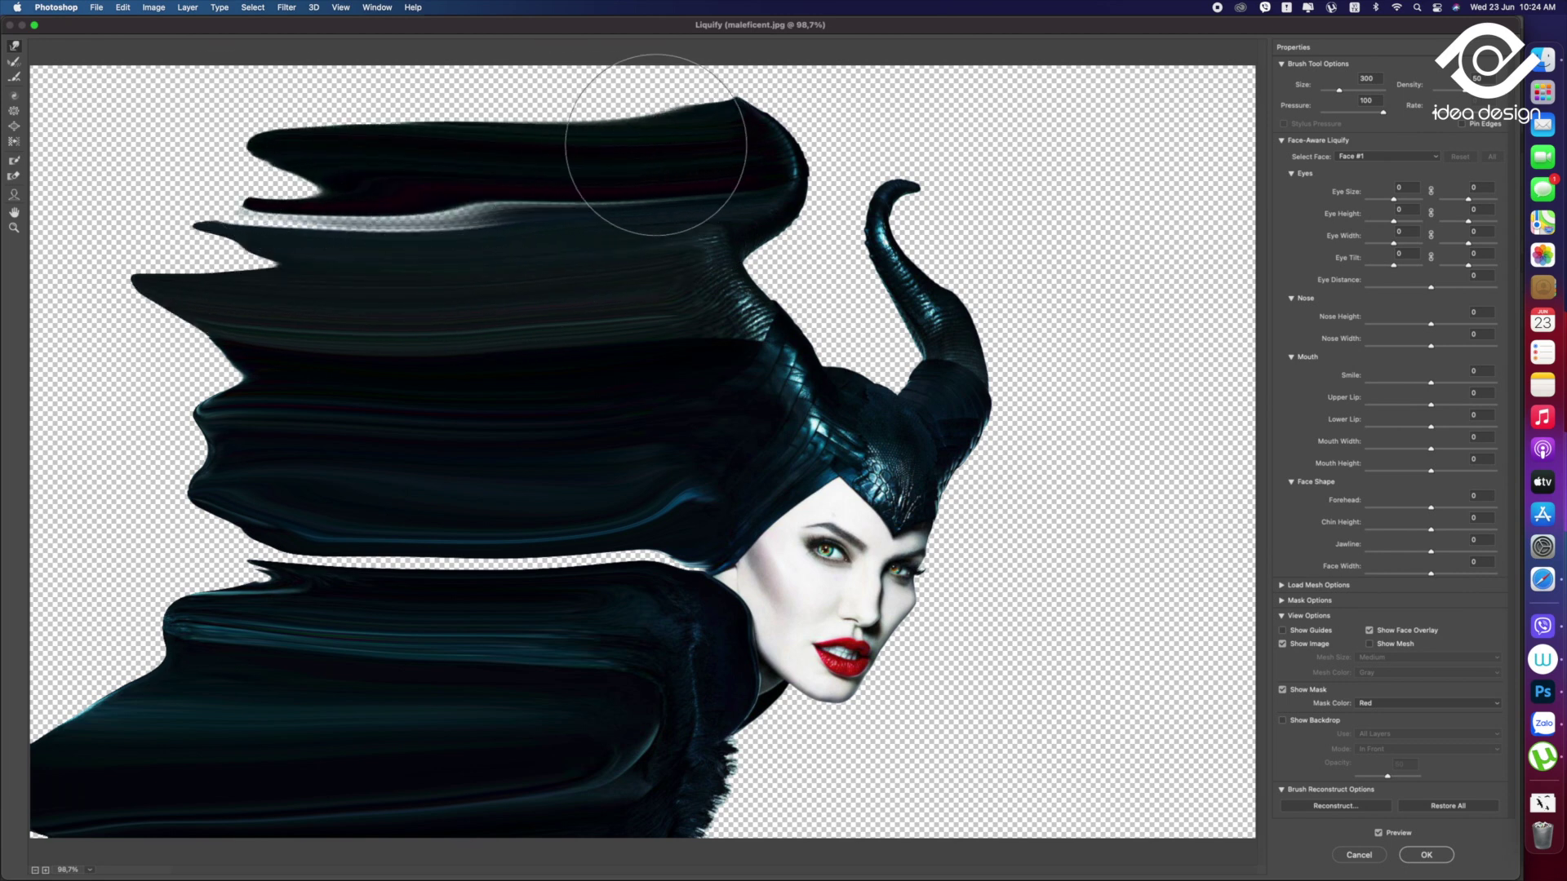
left_click_drag(665, 158, 394, 101)
left_click_drag(653, 114, 189, 122)
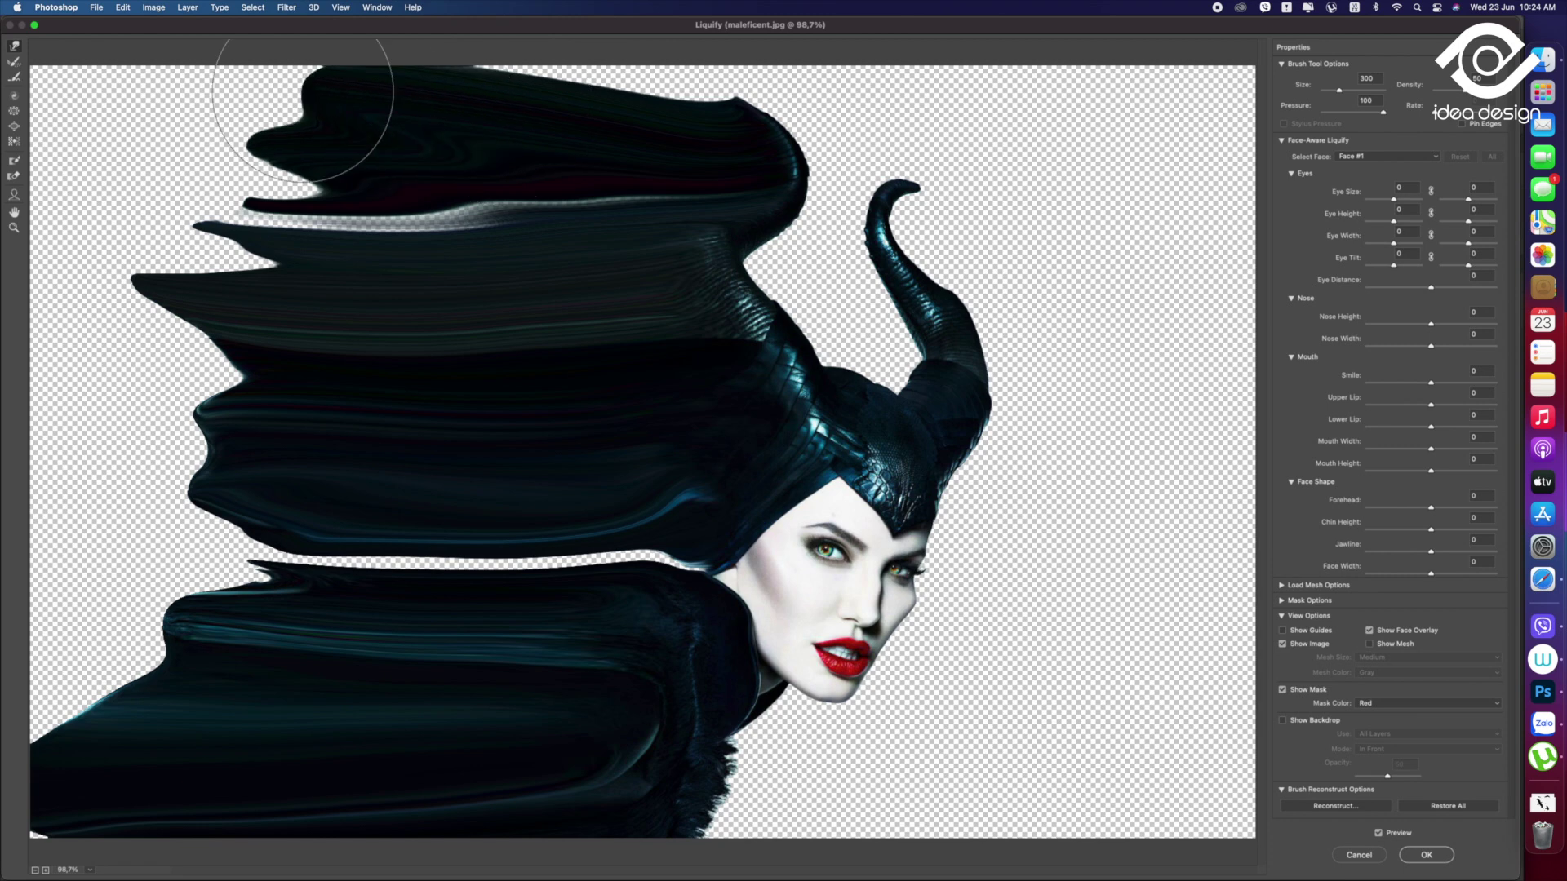
left_click_drag(570, 199, 141, 211)
left_click_drag(395, 199, 206, 176)
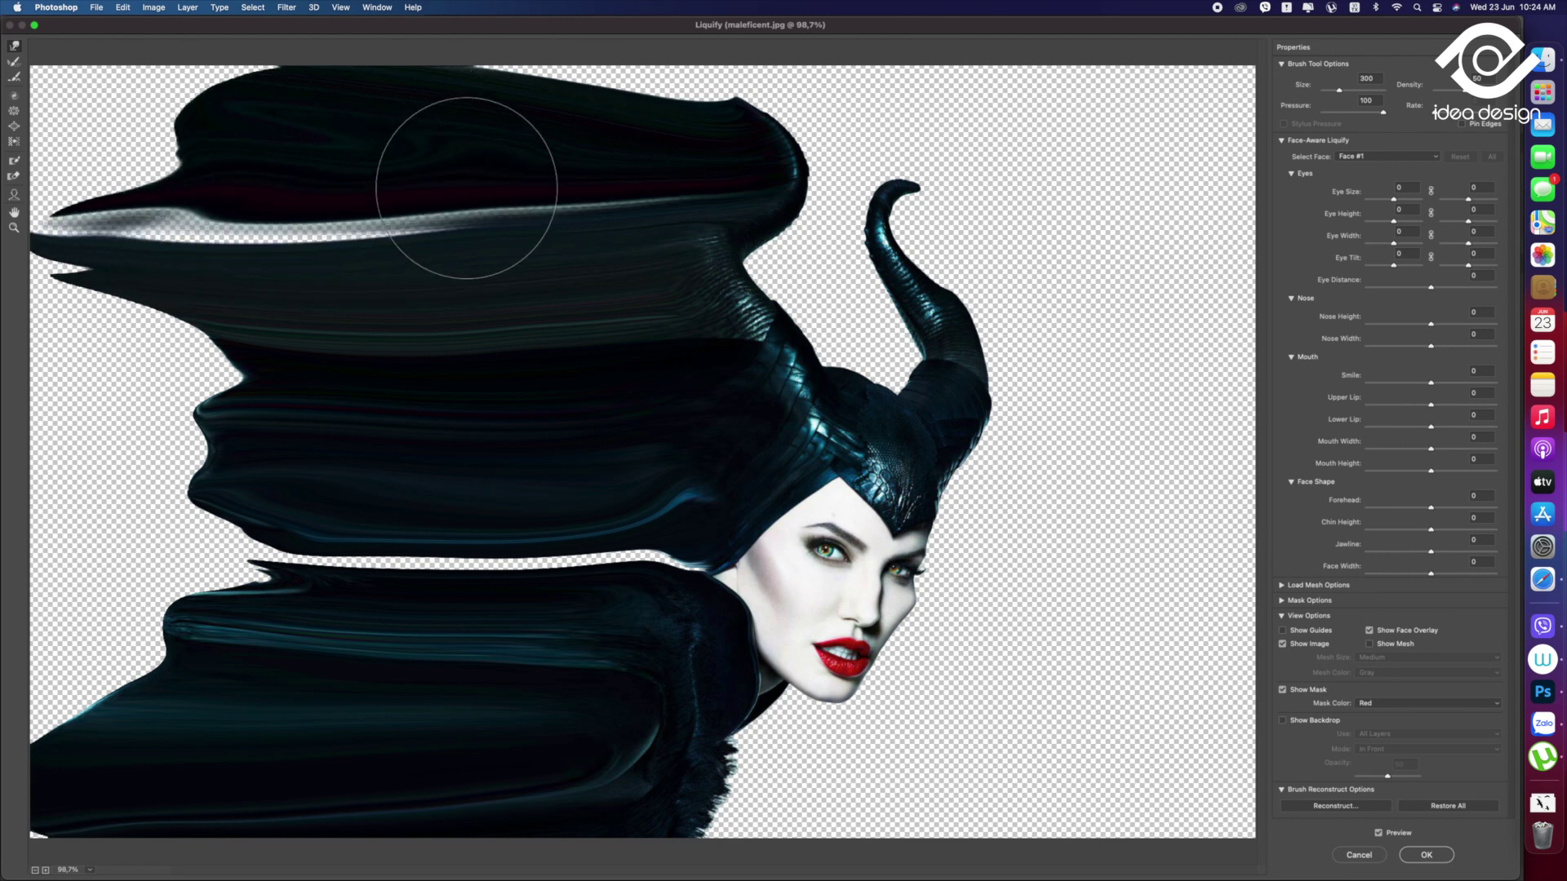
left_click_drag(449, 164, 107, 147)
left_click_drag(391, 351, 133, 308)
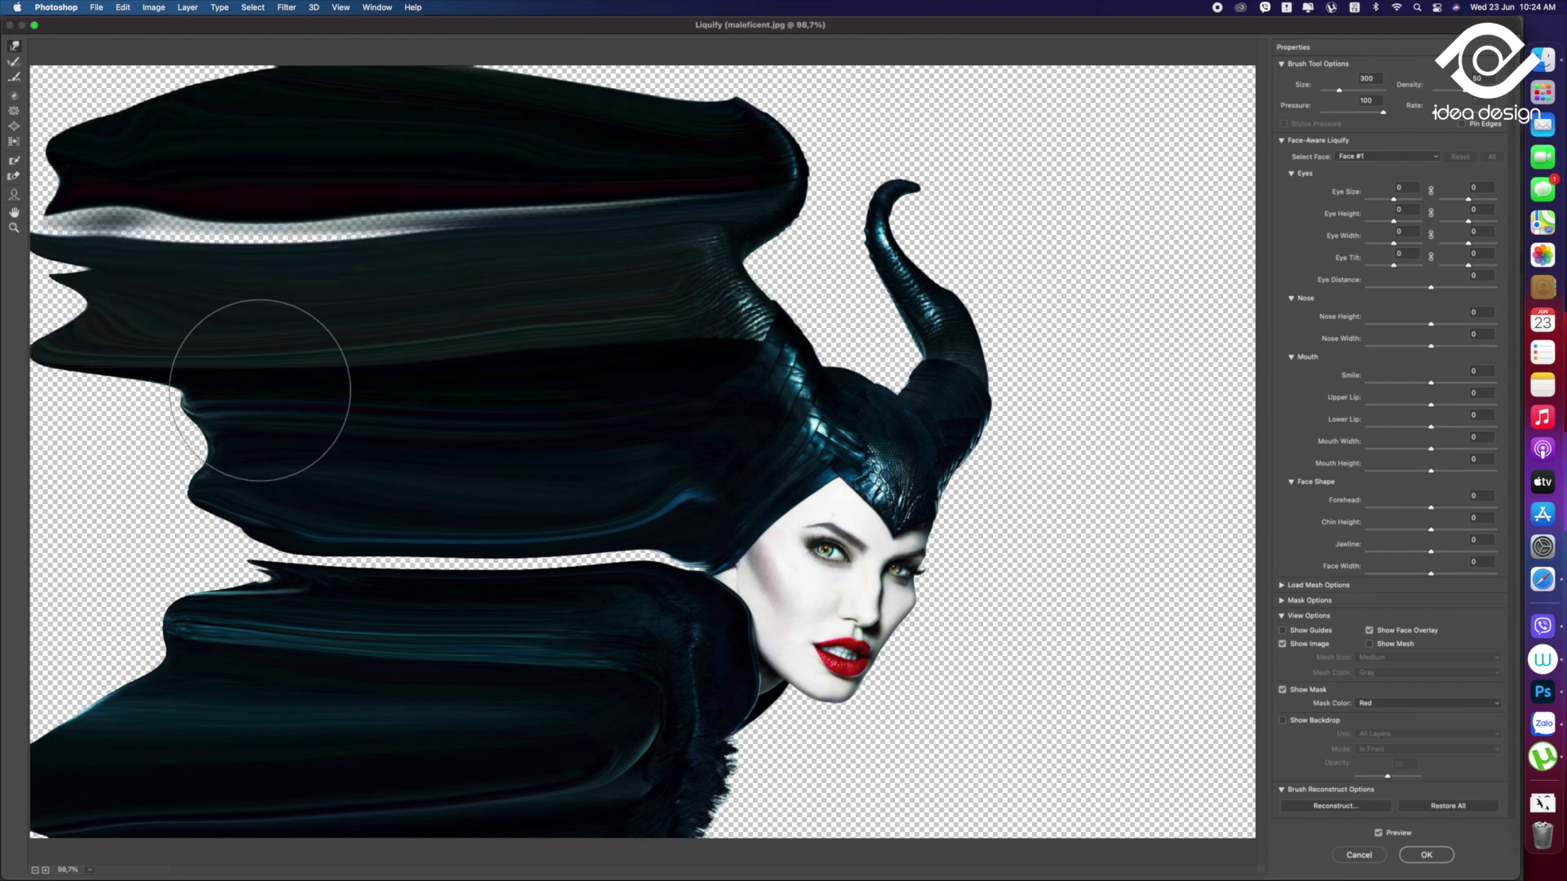
left_click_drag(383, 424, 184, 437)
Flatten the lower hair and lobes against the left edge, fill the top-left corner, and apply the warp
left_click_drag(350, 517, 49, 539)
left_click_drag(350, 587, 41, 664)
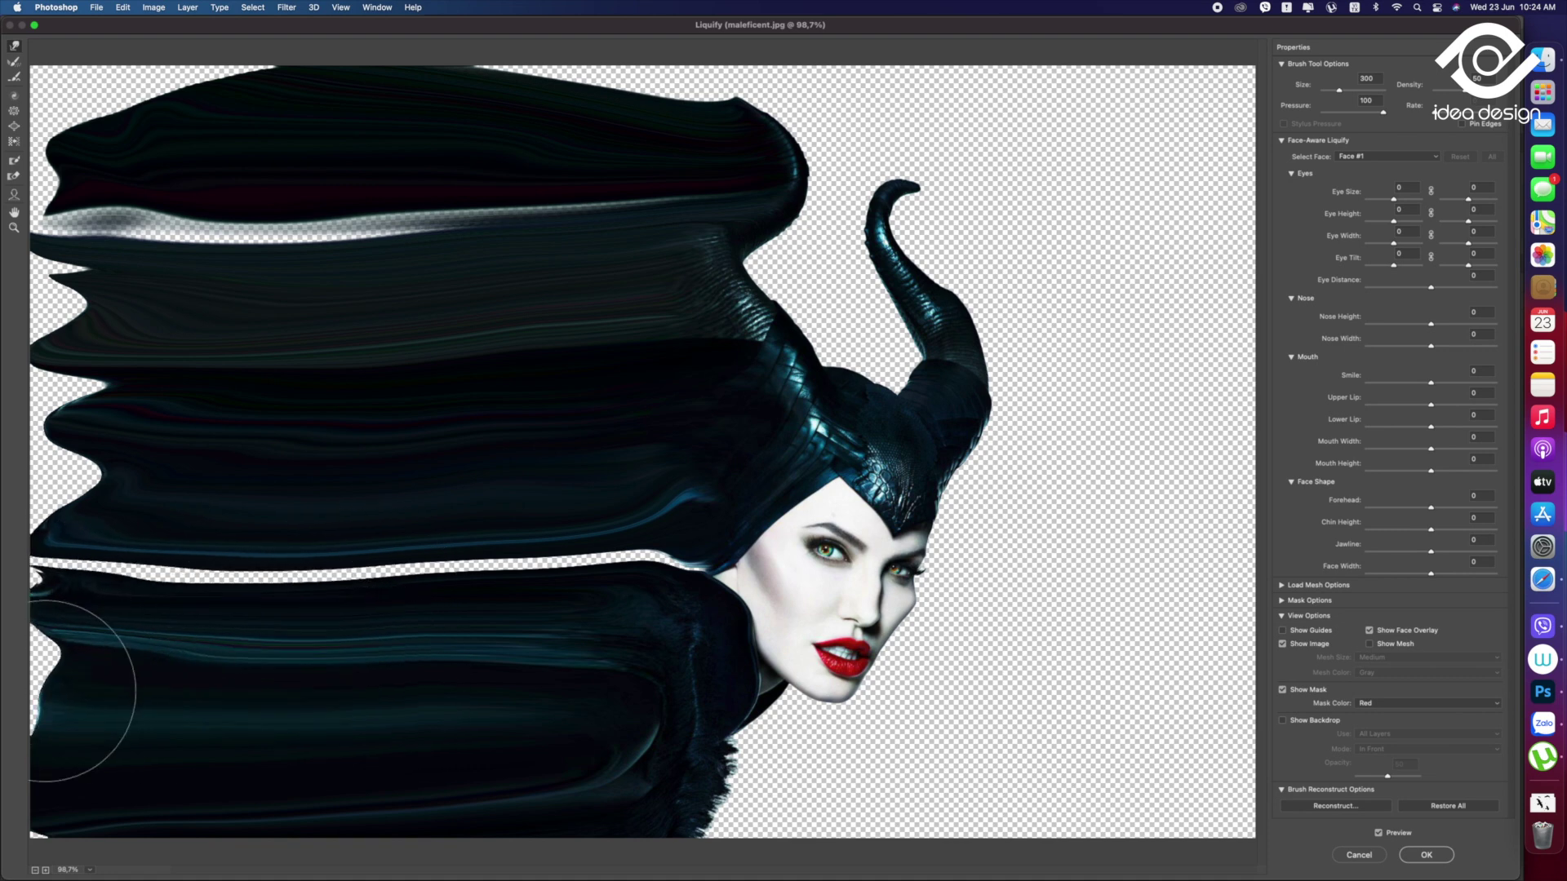
left_click_drag(412, 447, 77, 461)
mouse_move(363, 386)
left_mouse_down()
mouse_move(90, 359)
mouse_move(41, 269)
left_mouse_up()
left_click_drag(253, 204, 41, 196)
left_click_drag(172, 331, 37, 310)
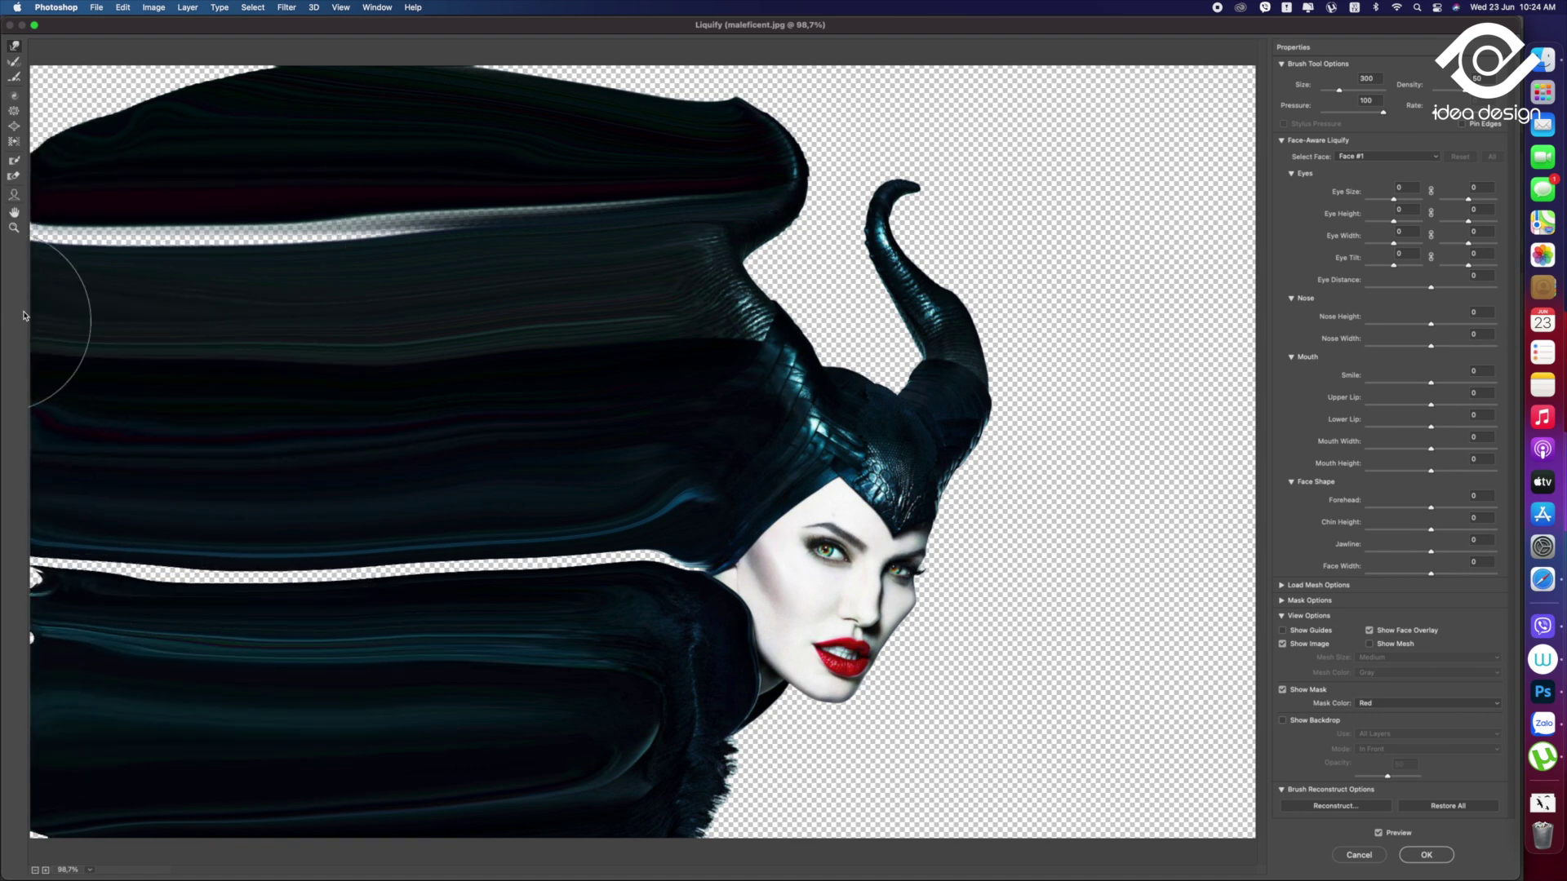
mouse_move(326, 158)
left_mouse_down()
mouse_move(318, 129)
mouse_move(105, 122)
left_mouse_up()
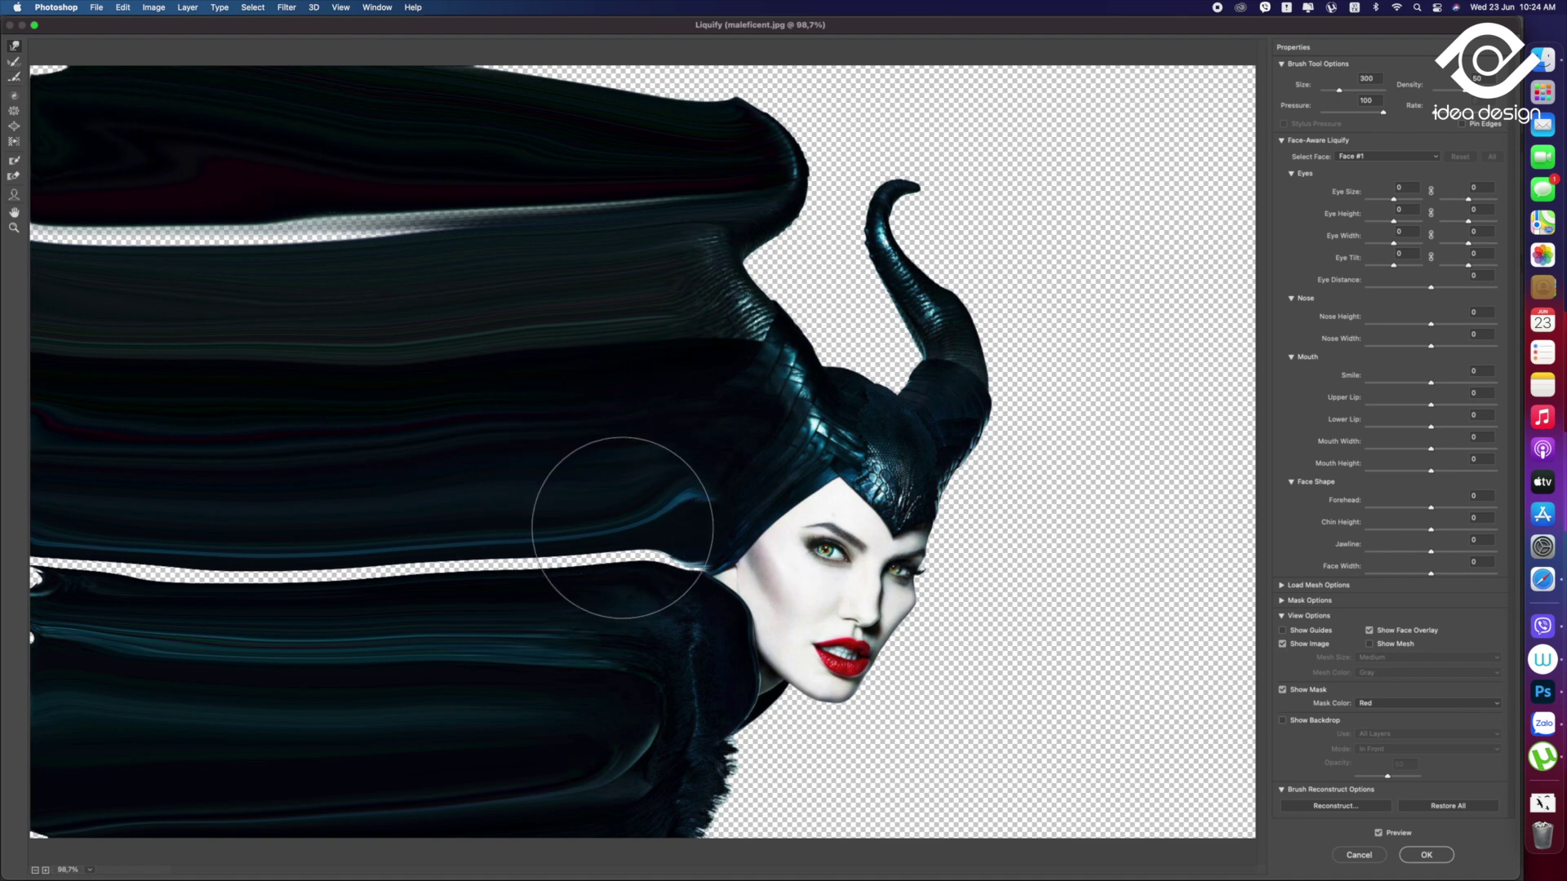
left_click_drag(595, 507, 403, 531)
left_click_drag(458, 629, 37, 645)
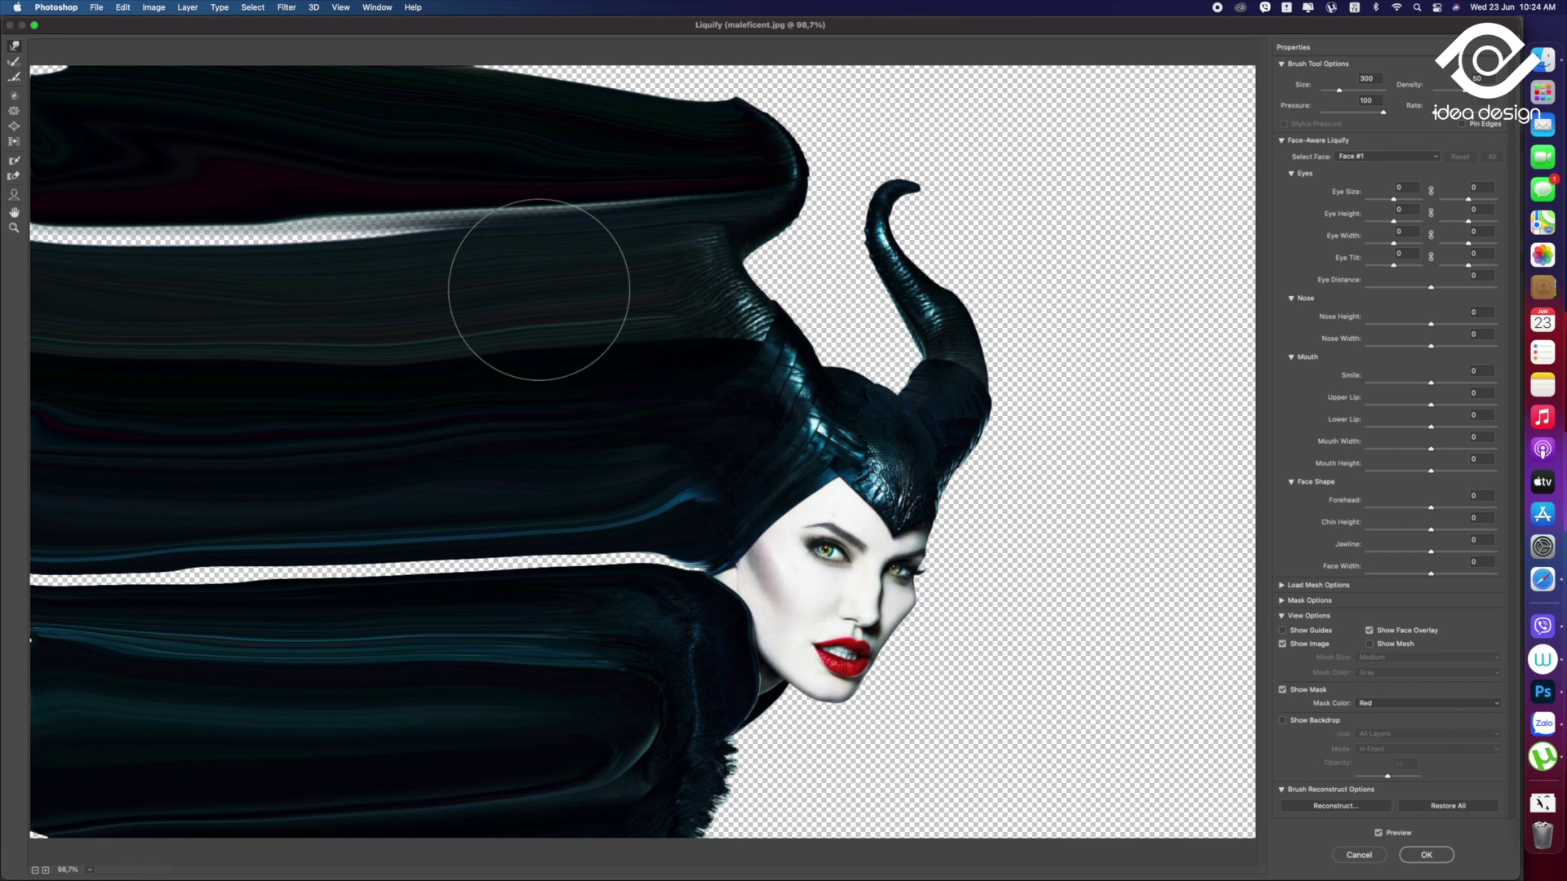
left_click_drag(477, 234, 98, 203)
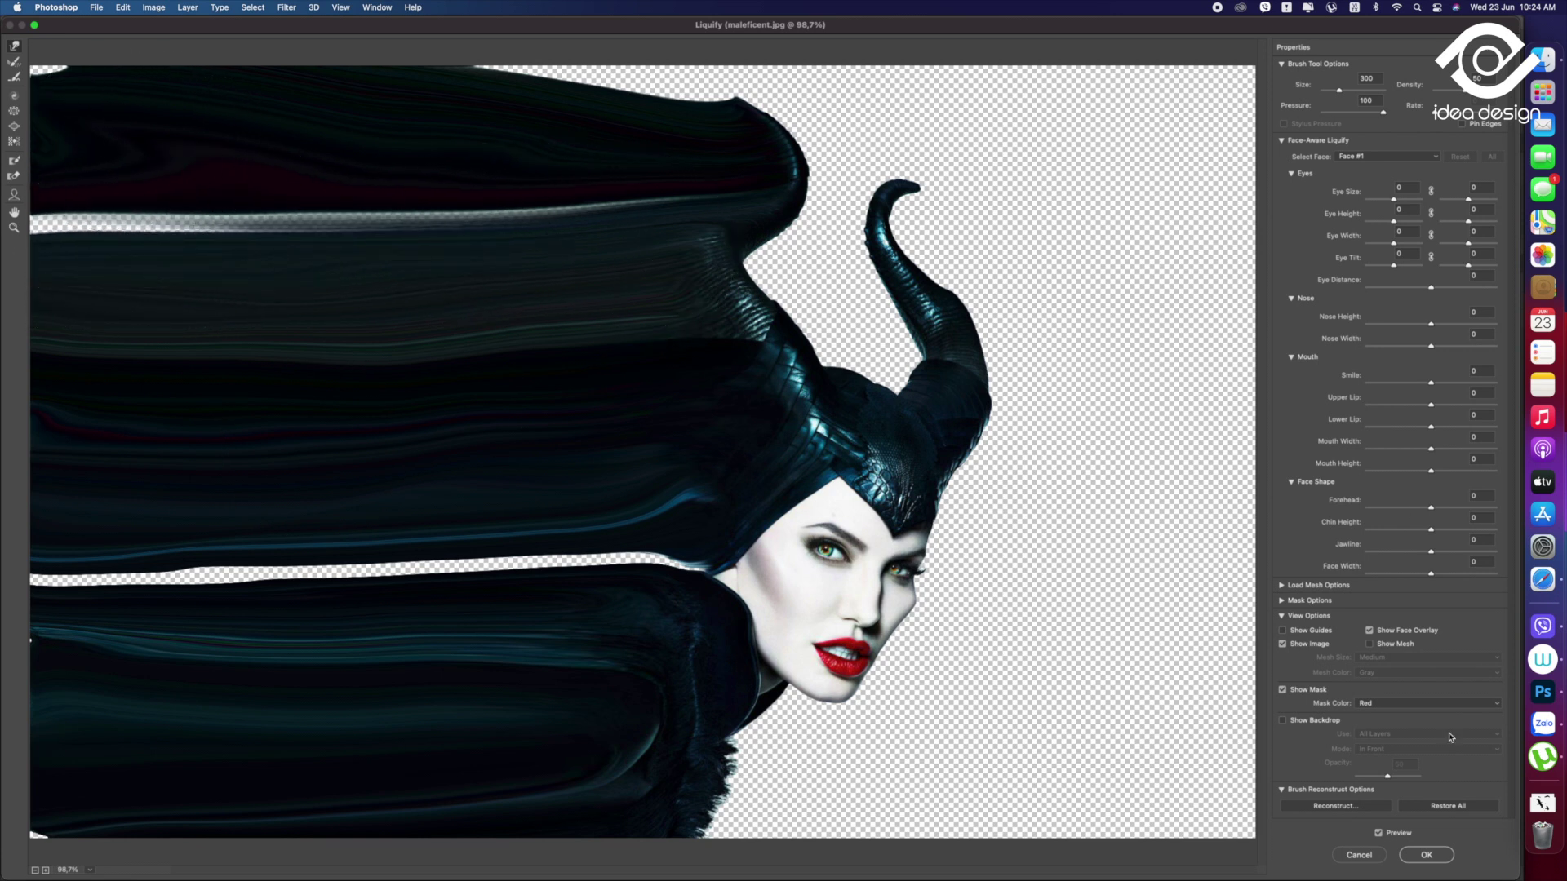
left_click(1427, 855)
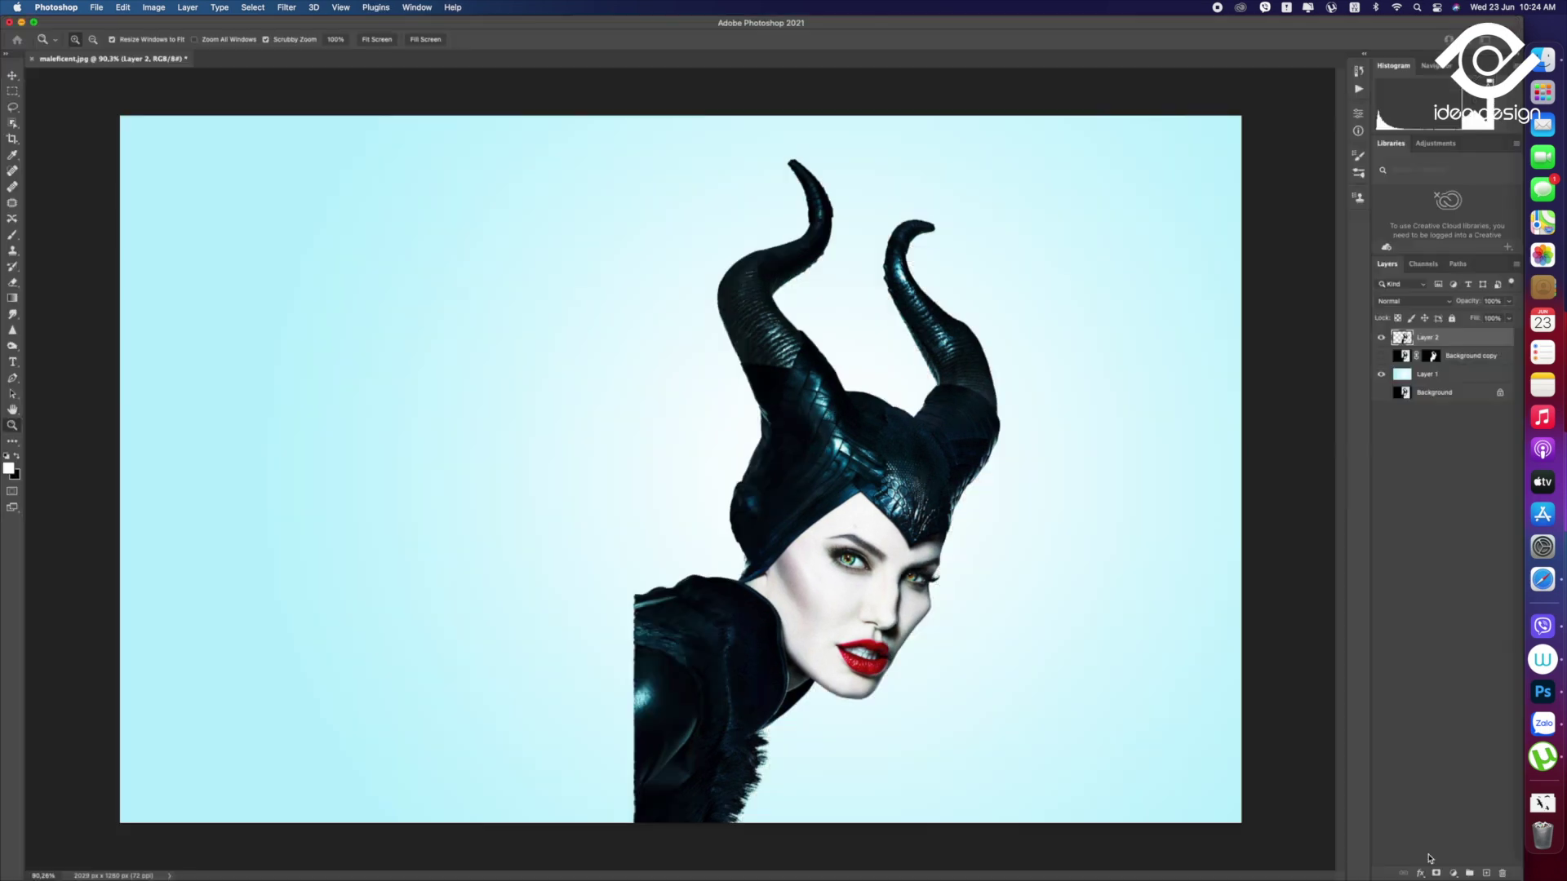
Select the Smudge tool with the Smoothing Smudge Brush from the Digital-Painting-All-Brush presets
left_click(13, 315)
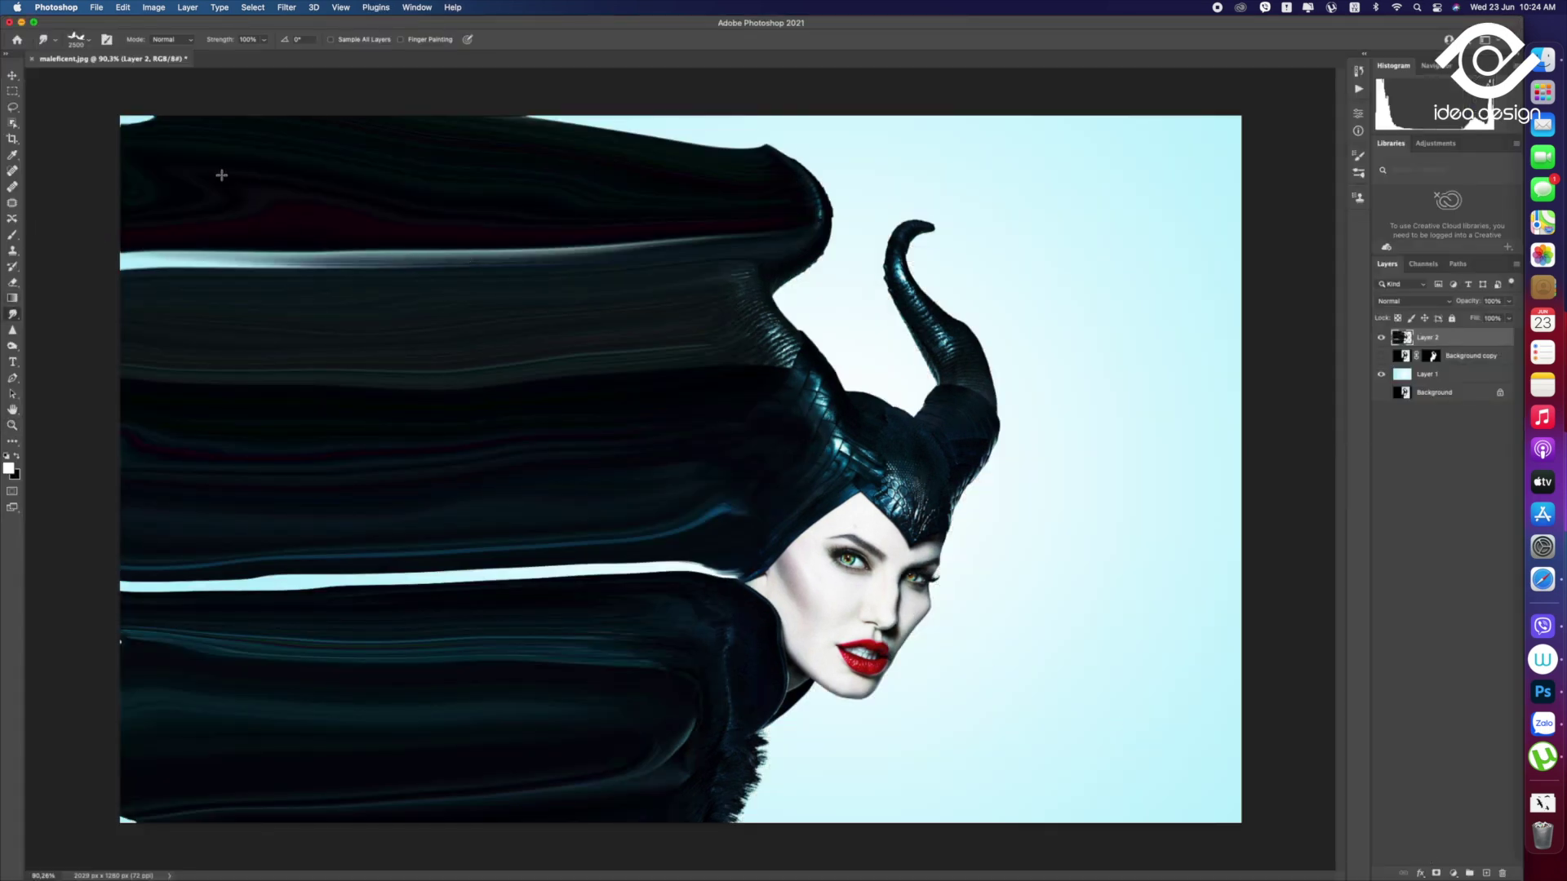
left_click(90, 40)
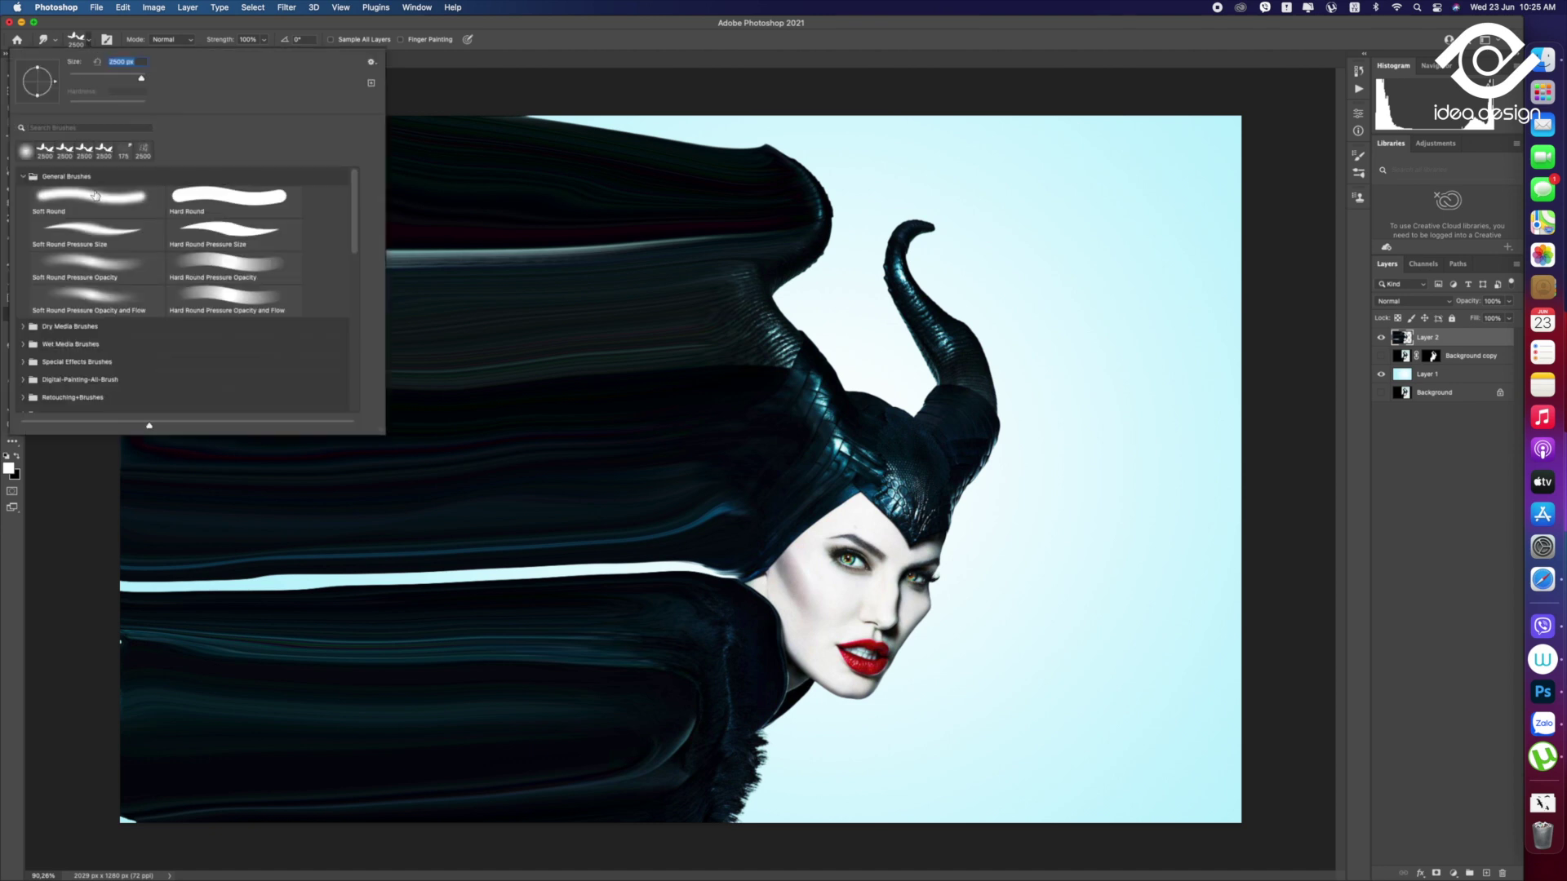
scroll(108, 266, "down", 1)
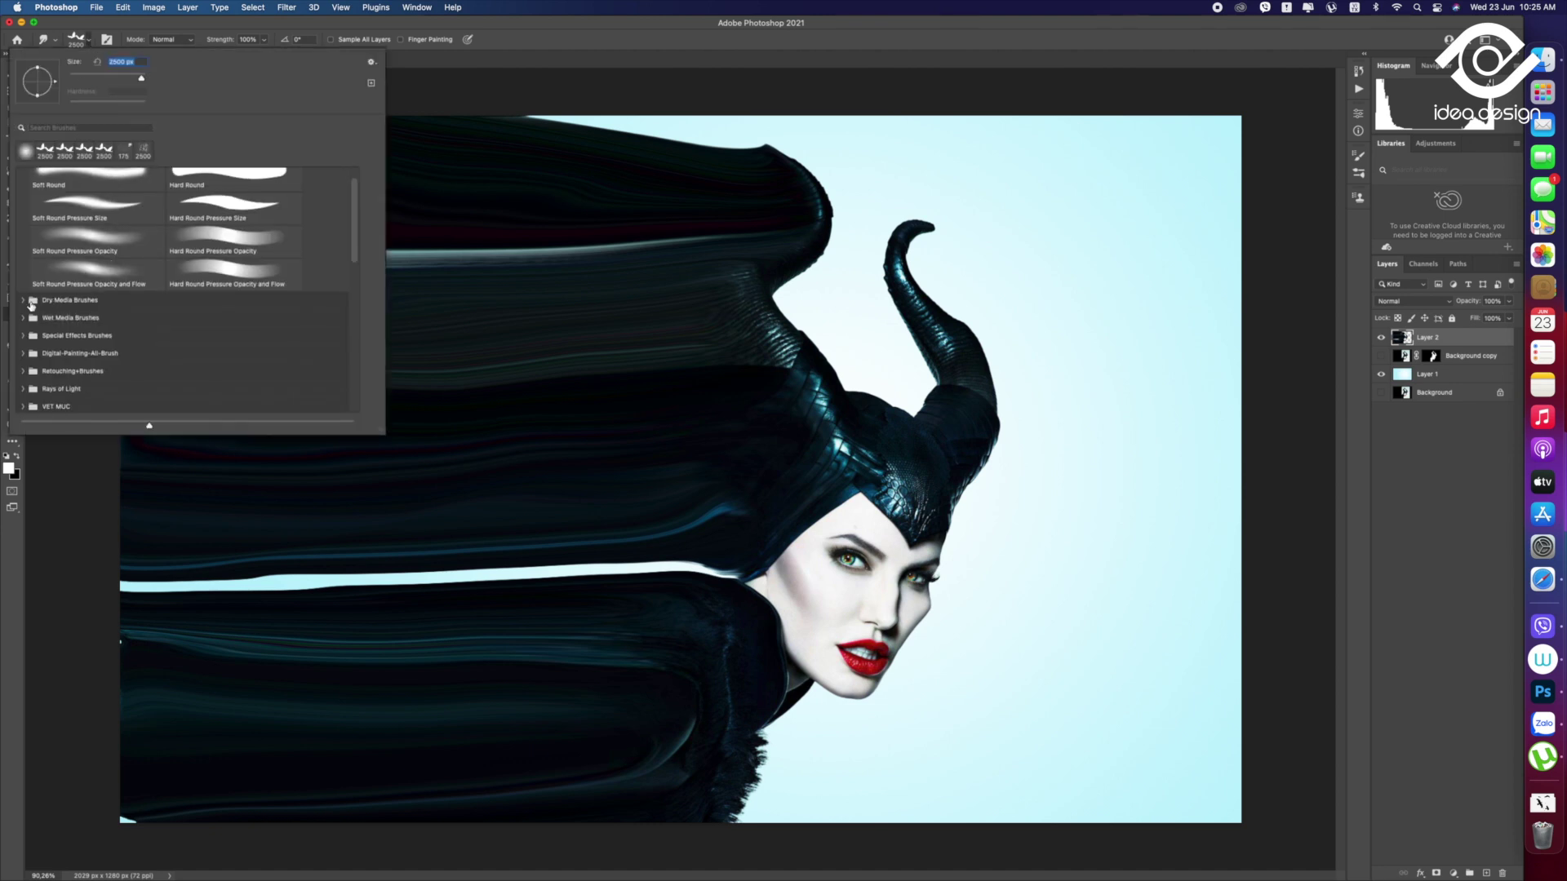
scroll(100, 307, "down", 3)
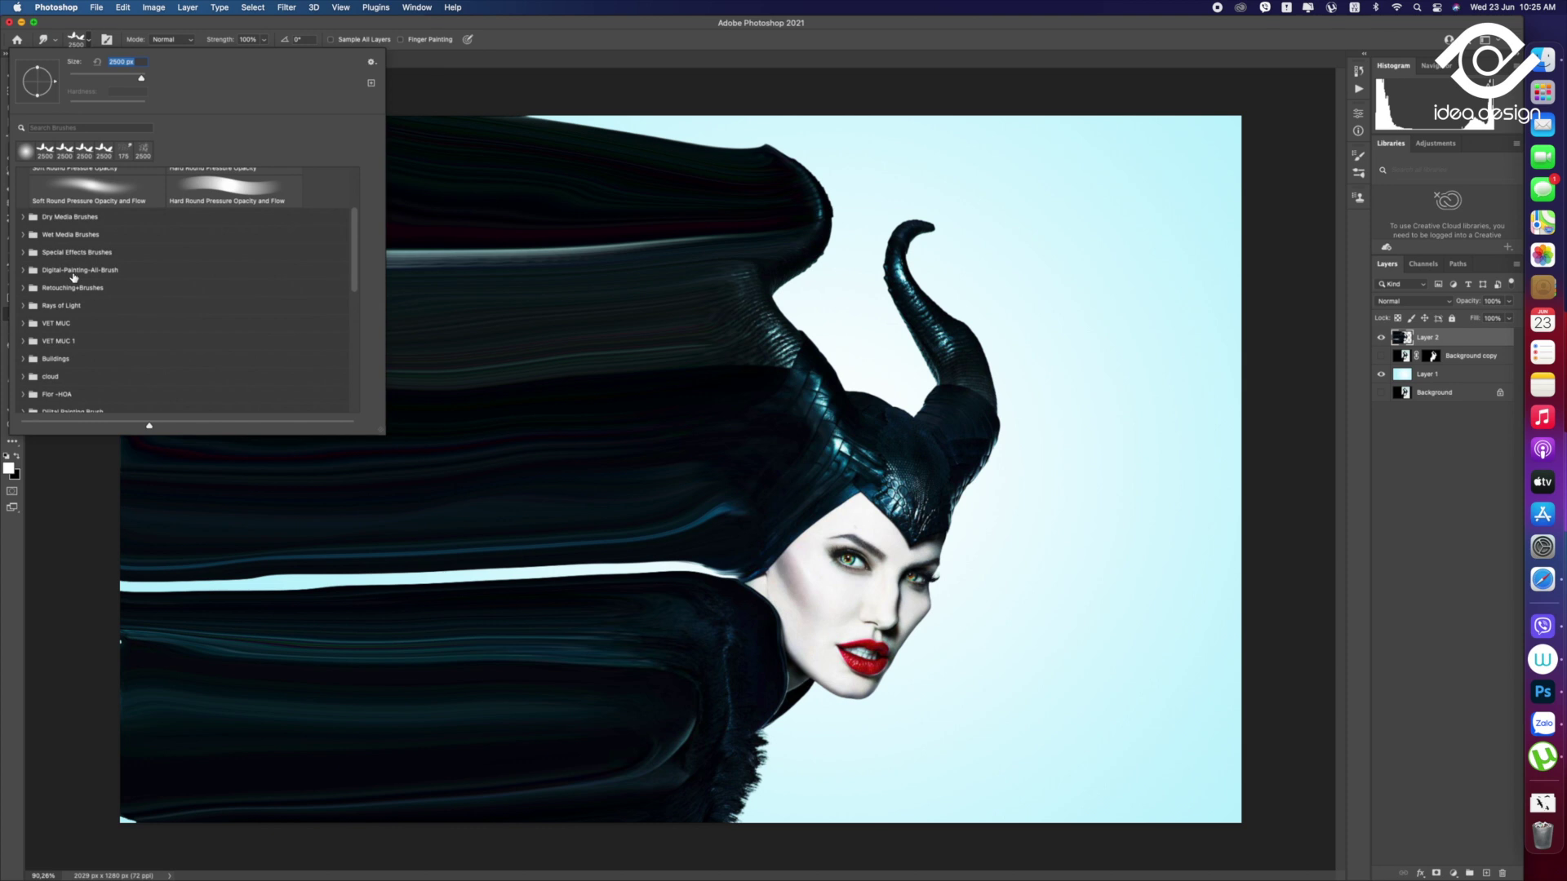
left_click(23, 217)
left_click(22, 217)
left_click(23, 235)
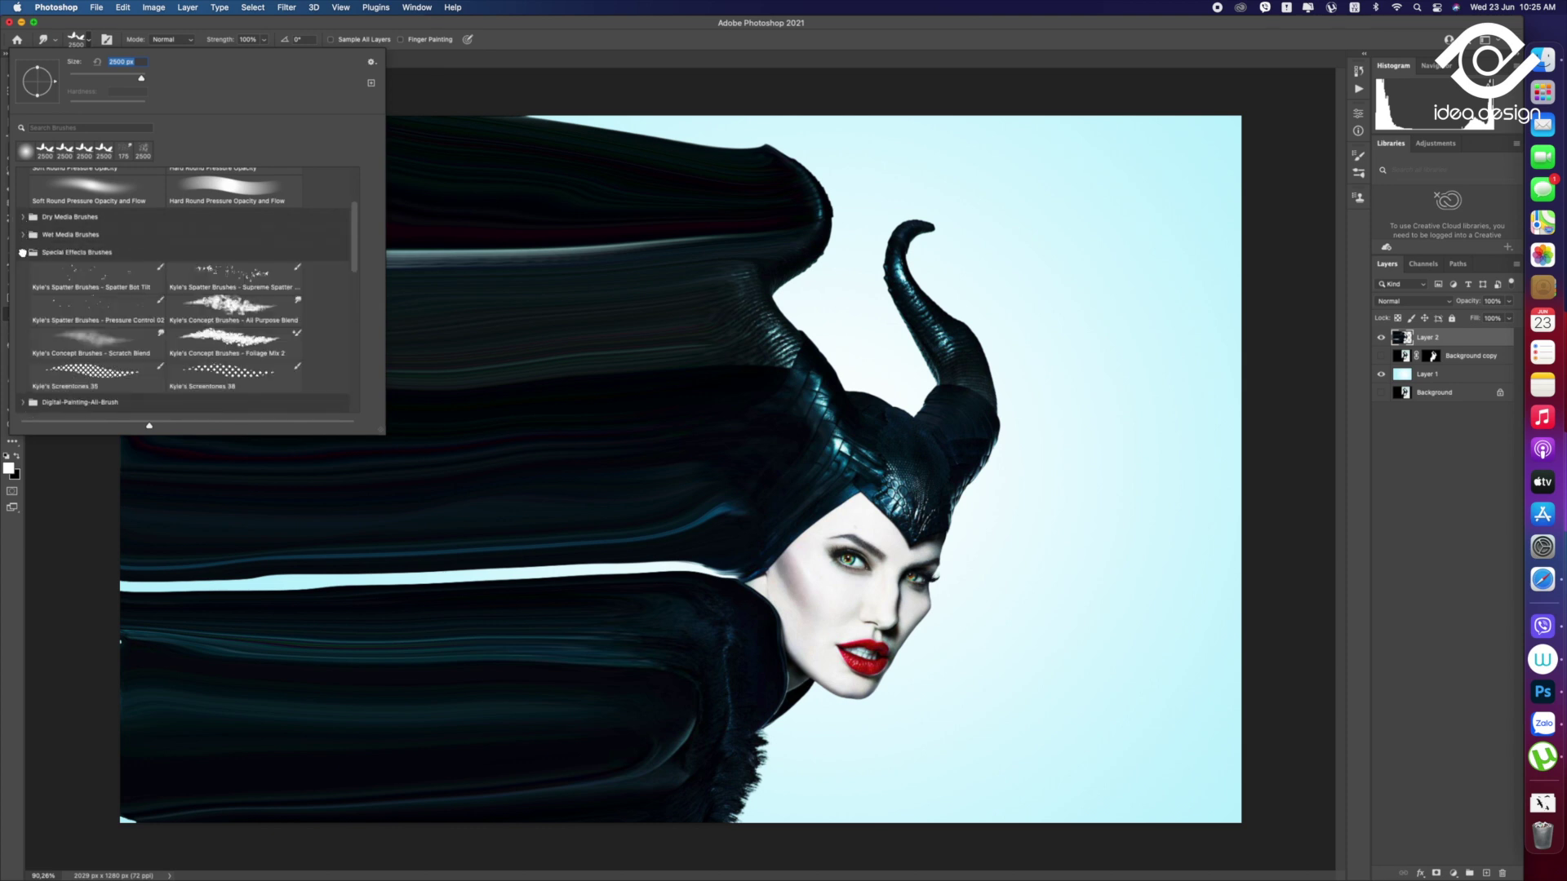
left_click(22, 252)
left_click(83, 297)
left_click(612, 330)
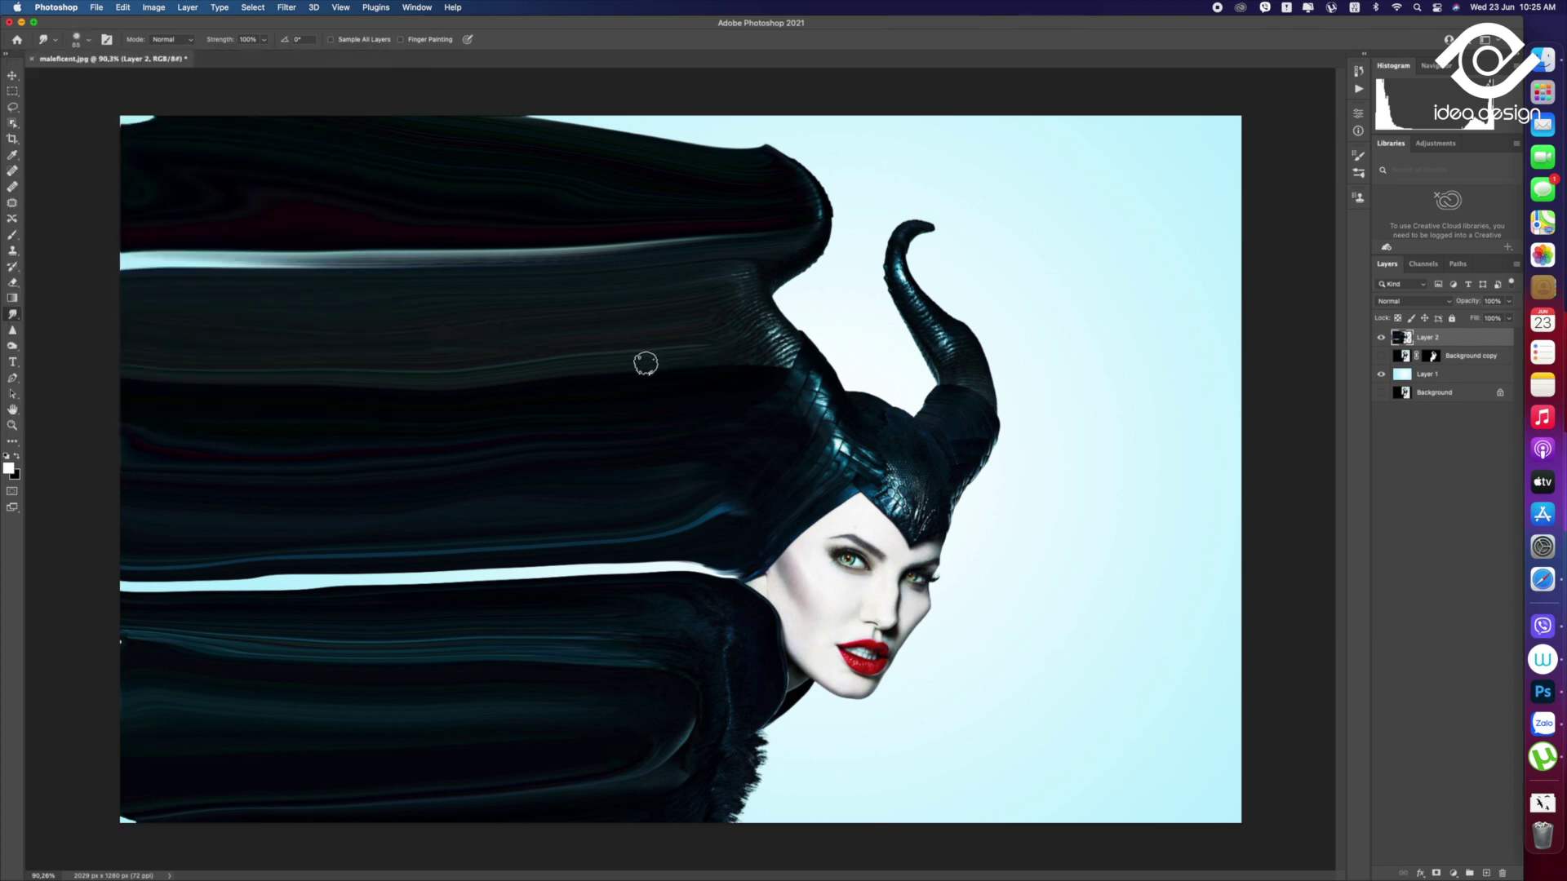
Smudge the pale streak in the lower-left hair leftward, then push it rightward with an 800 brush
key("bracketright")
key("bracketright")
key("bracketright")
mouse_move(460, 267)
left_mouse_down()
mouse_move(349, 237)
mouse_move(542, 256)
mouse_move(482, 224)
mouse_move(432, 271)
mouse_move(384, 262)
mouse_move(472, 248)
left_mouse_up()
mouse_move(652, 245)
left_mouse_down()
mouse_move(448, 228)
mouse_move(189, 263)
mouse_move(525, 242)
mouse_move(335, 217)
mouse_move(174, 266)
mouse_move(224, 255)
mouse_move(256, 272)
mouse_move(175, 326)
mouse_move(172, 310)
left_mouse_up()
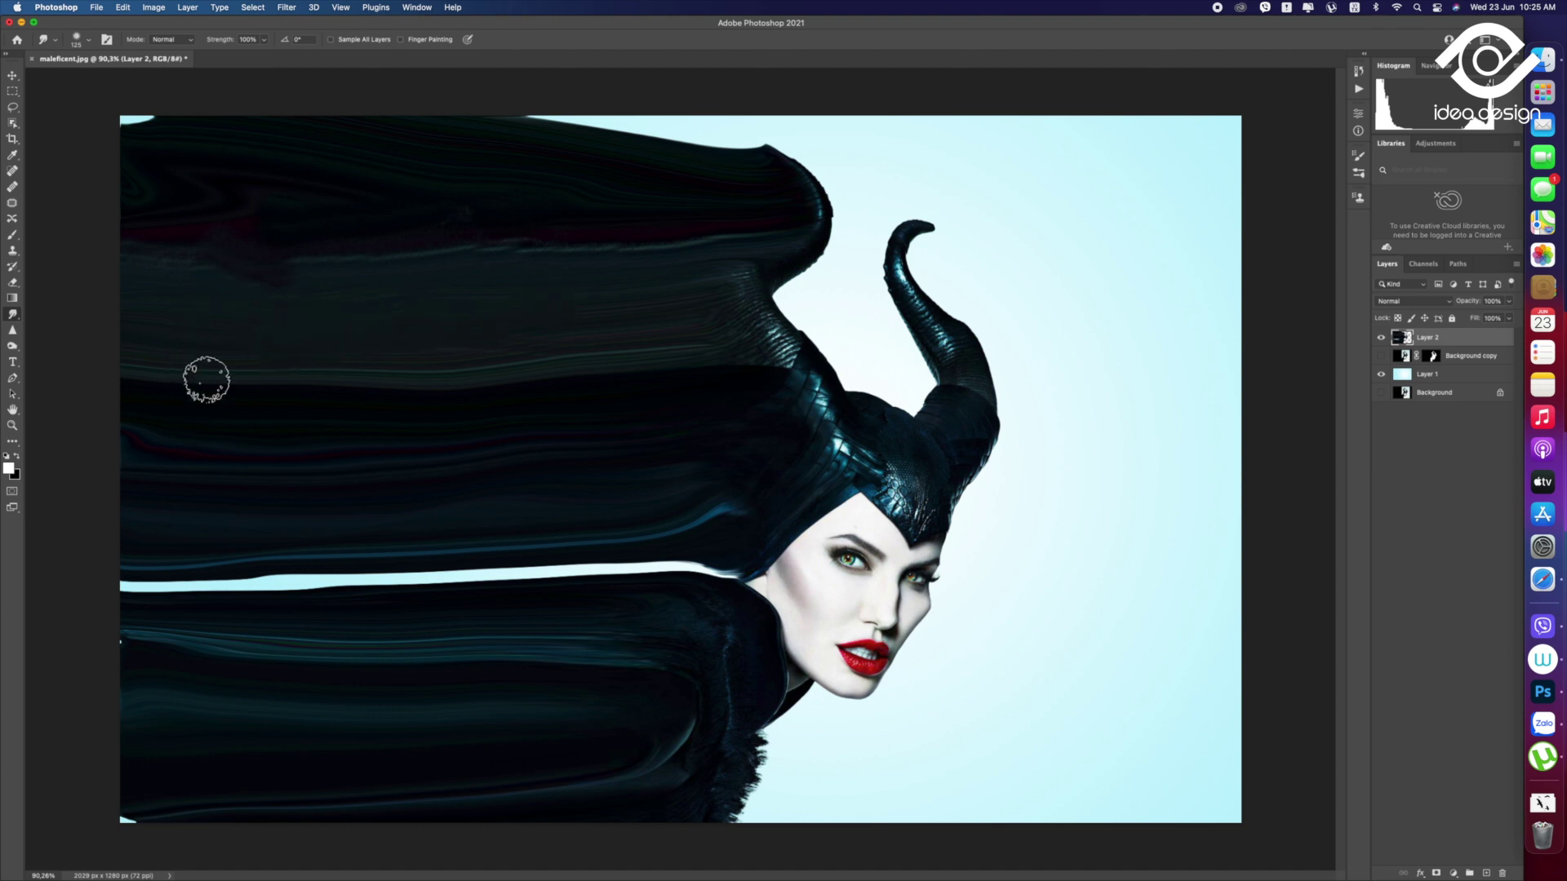
mouse_move(718, 565)
left_mouse_down()
mouse_move(644, 580)
mouse_move(403, 553)
mouse_move(122, 566)
left_mouse_up()
mouse_move(518, 586)
left_mouse_down()
mouse_move(350, 601)
mouse_move(112, 573)
left_mouse_up()
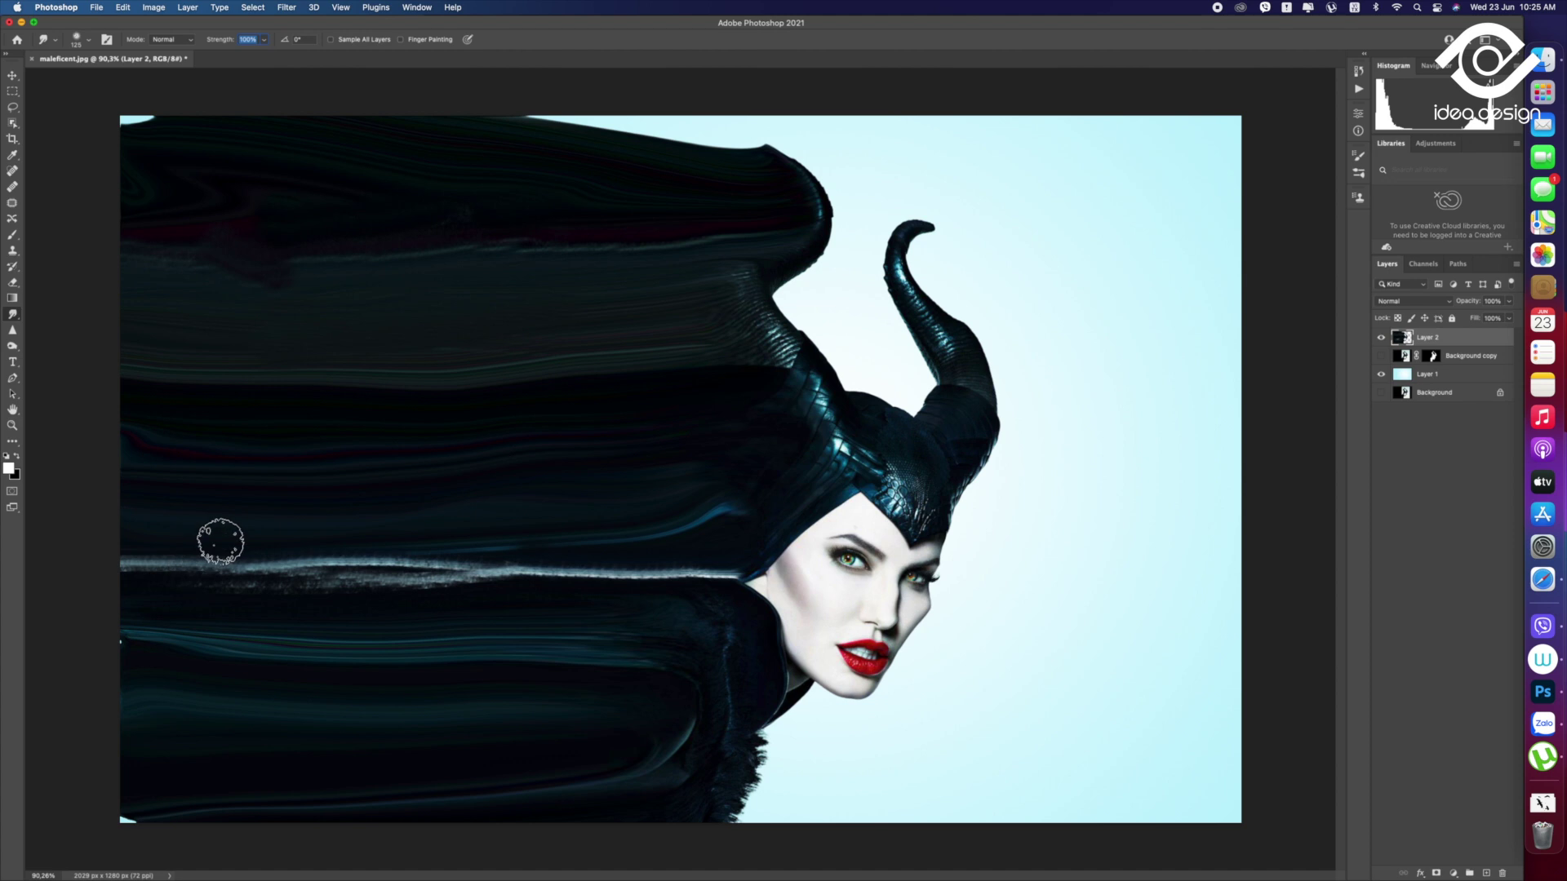
mouse_move(184, 520)
left_mouse_down()
mouse_move(125, 577)
mouse_move(150, 654)
mouse_move(62, 675)
left_mouse_up()
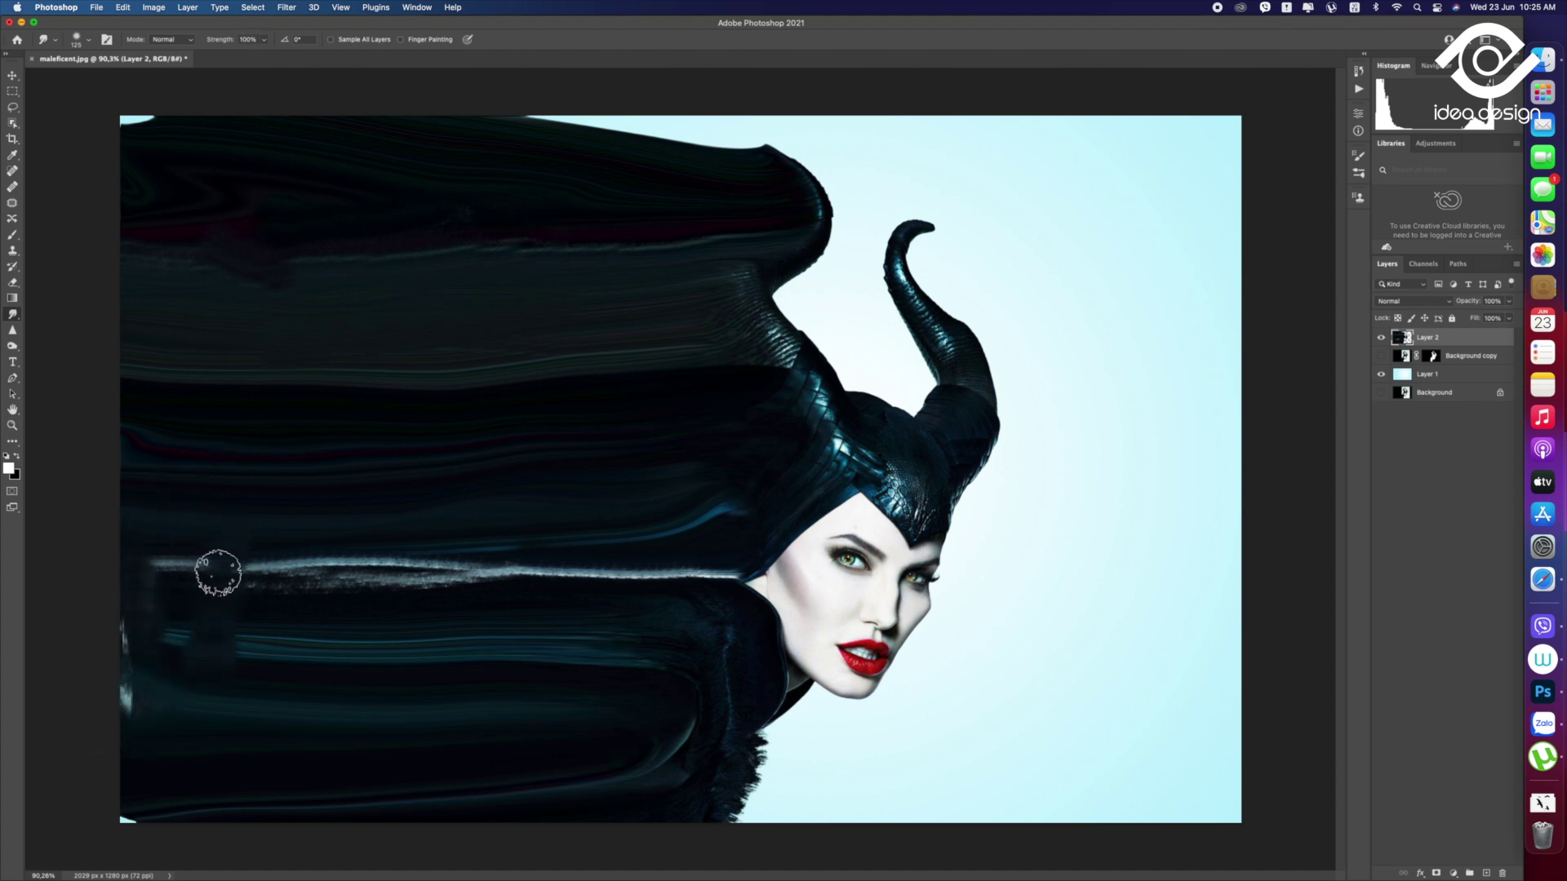
key("bracketright")
key("bracketright")
key("bracketright")
key("bracketright")
key("bracketright")
key("bracketright")
key("bracketright")
key("bracketright")
left_click_drag(298, 598, 458, 595)
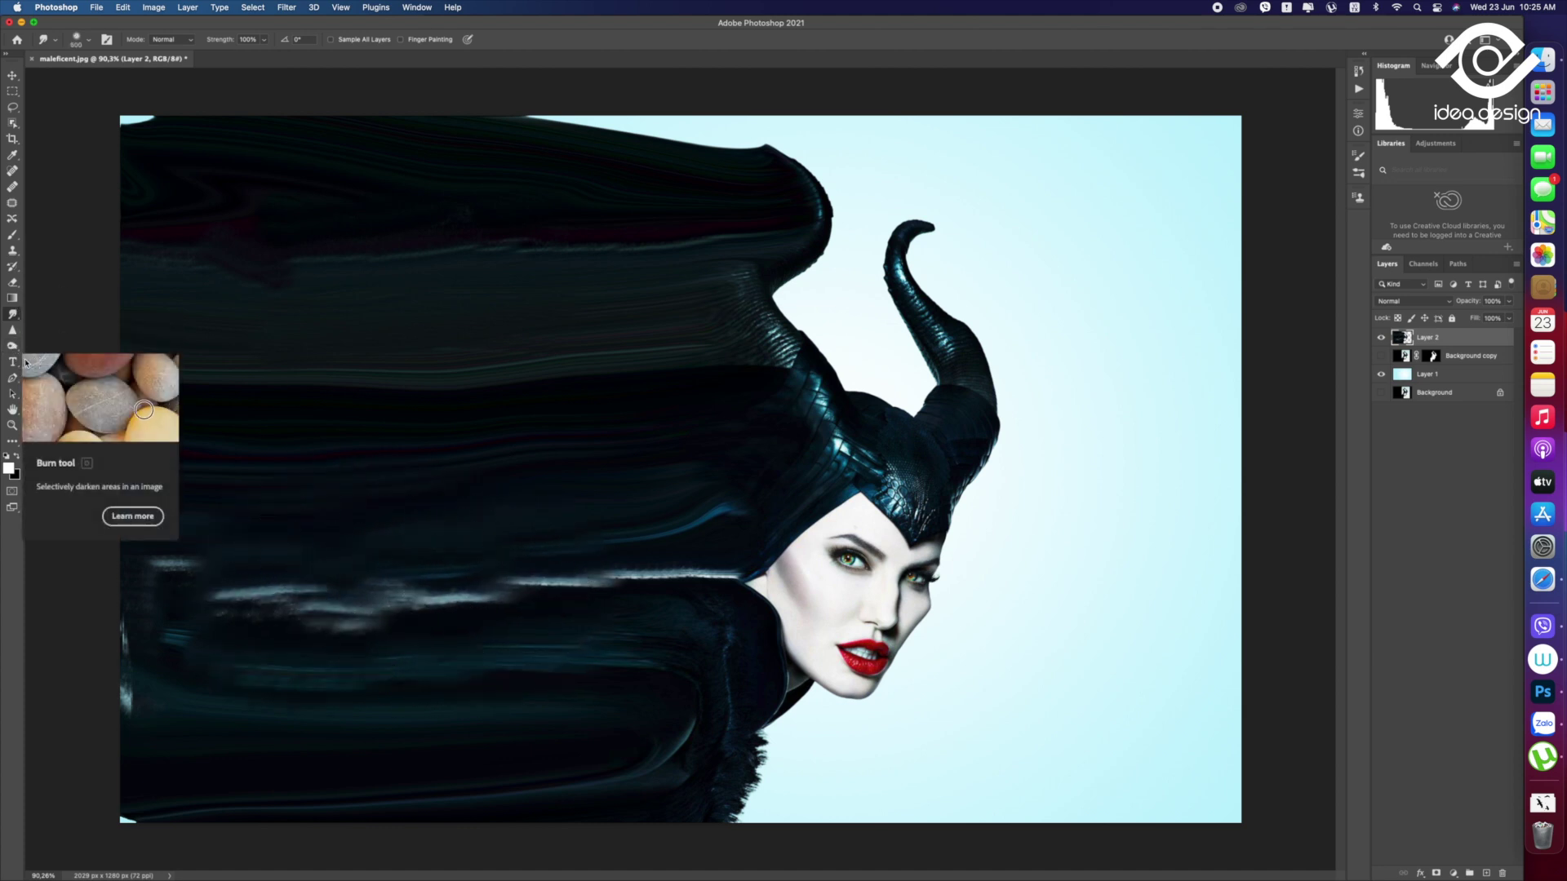
left_click(17, 350)
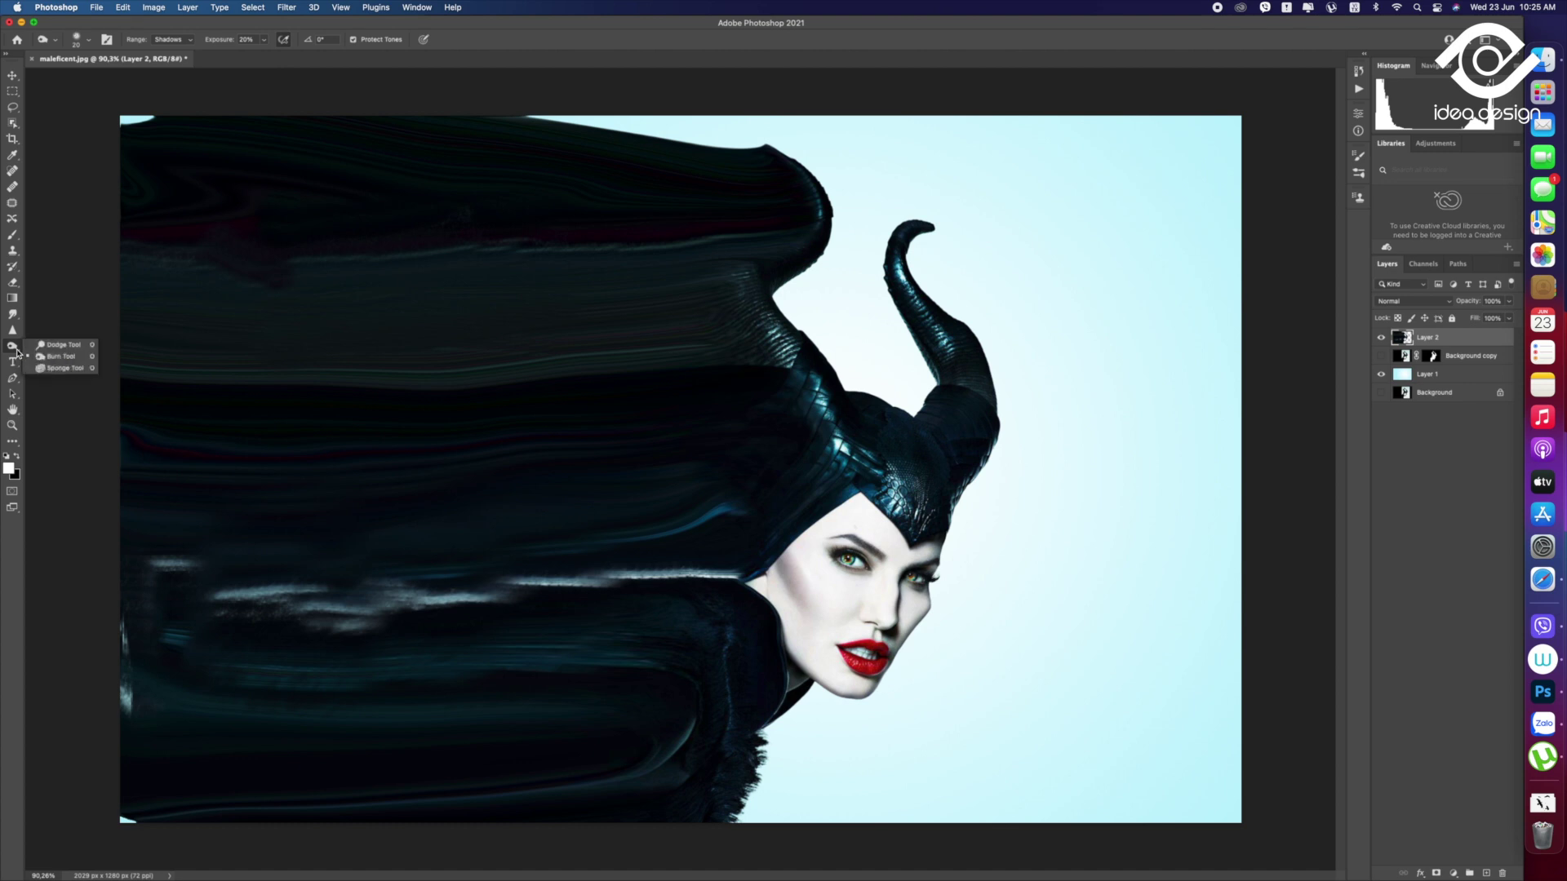
Pick the Sponge tool and enlarge it, then smudge the bright streaks in the lower hair
left_click(61, 368)
key("bracketright")
key("bracketright")
key("bracketright")
key("bracketright")
key("bracketright")
key("bracketright")
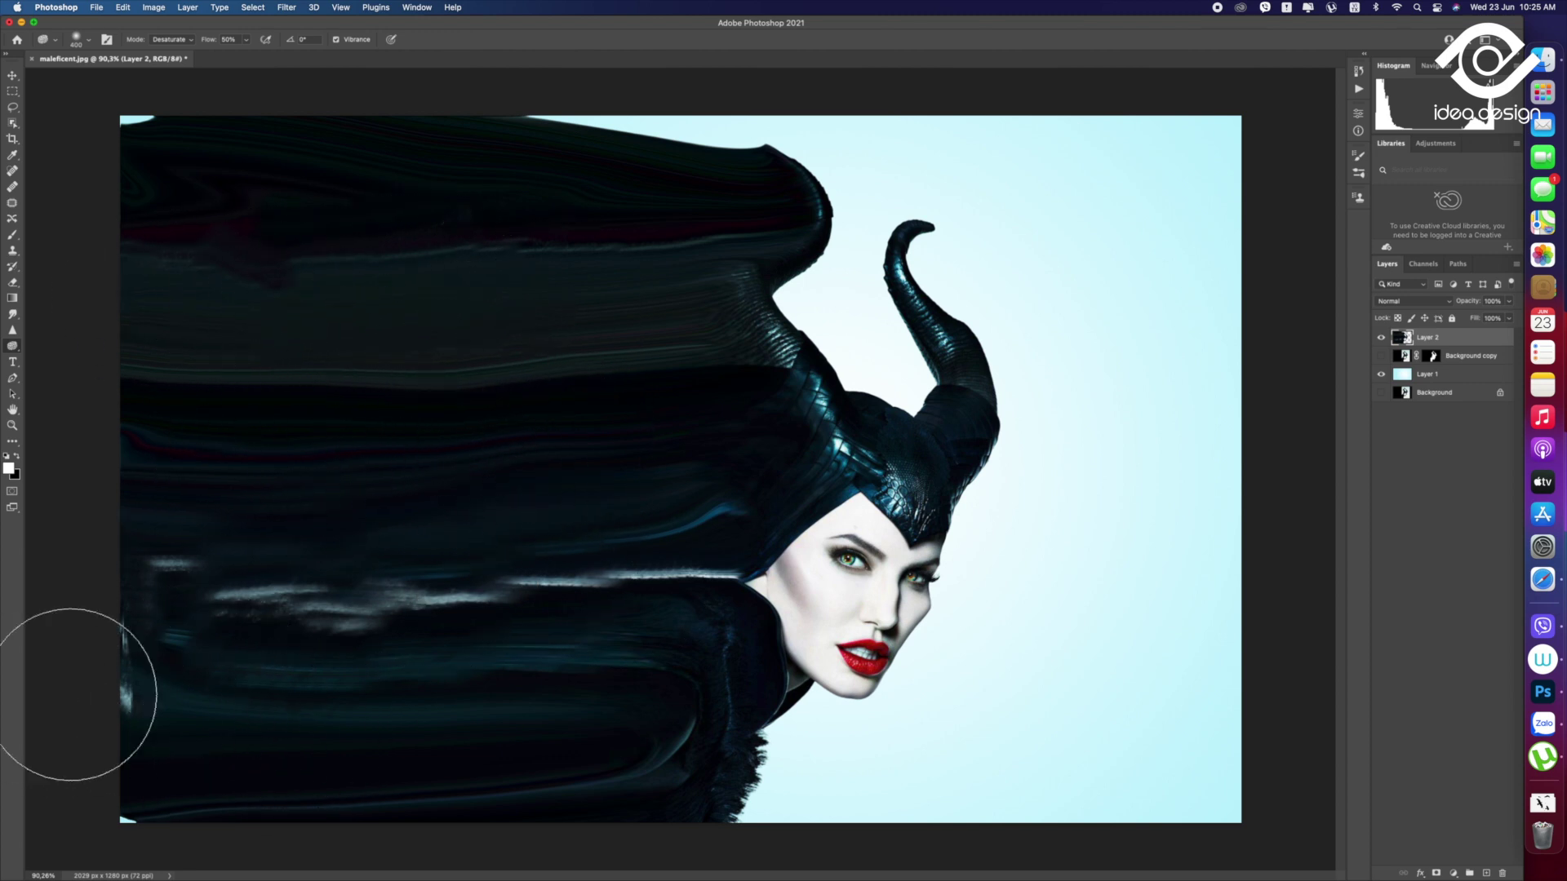
left_click(12, 313)
mouse_move(175, 669)
left_mouse_down()
mouse_move(473, 575)
mouse_move(77, 577)
left_mouse_up()
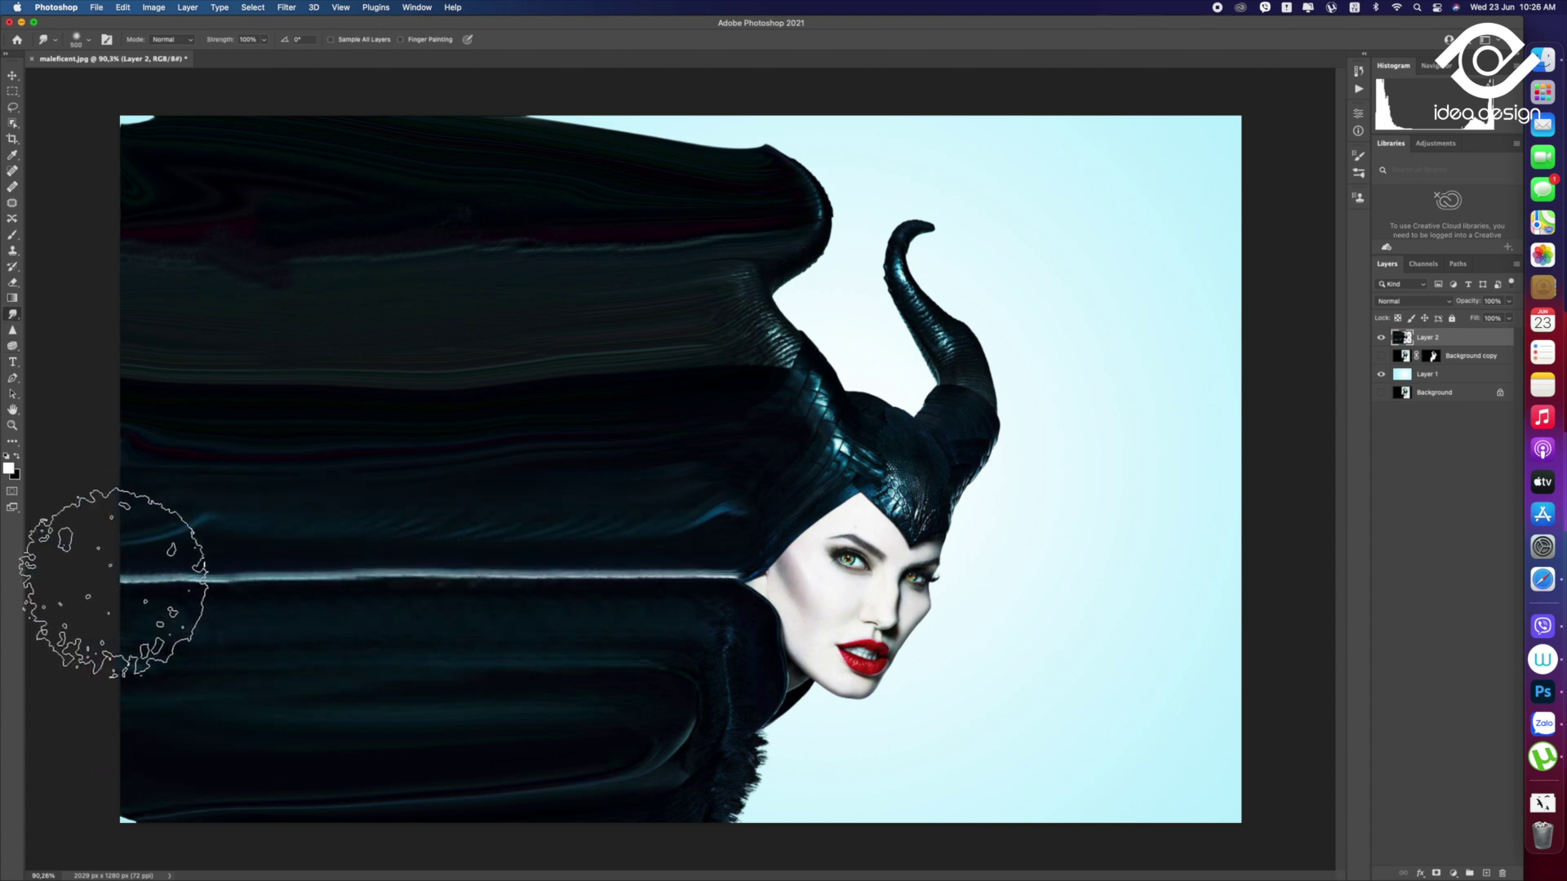
left_click_drag(629, 525, 71, 577)
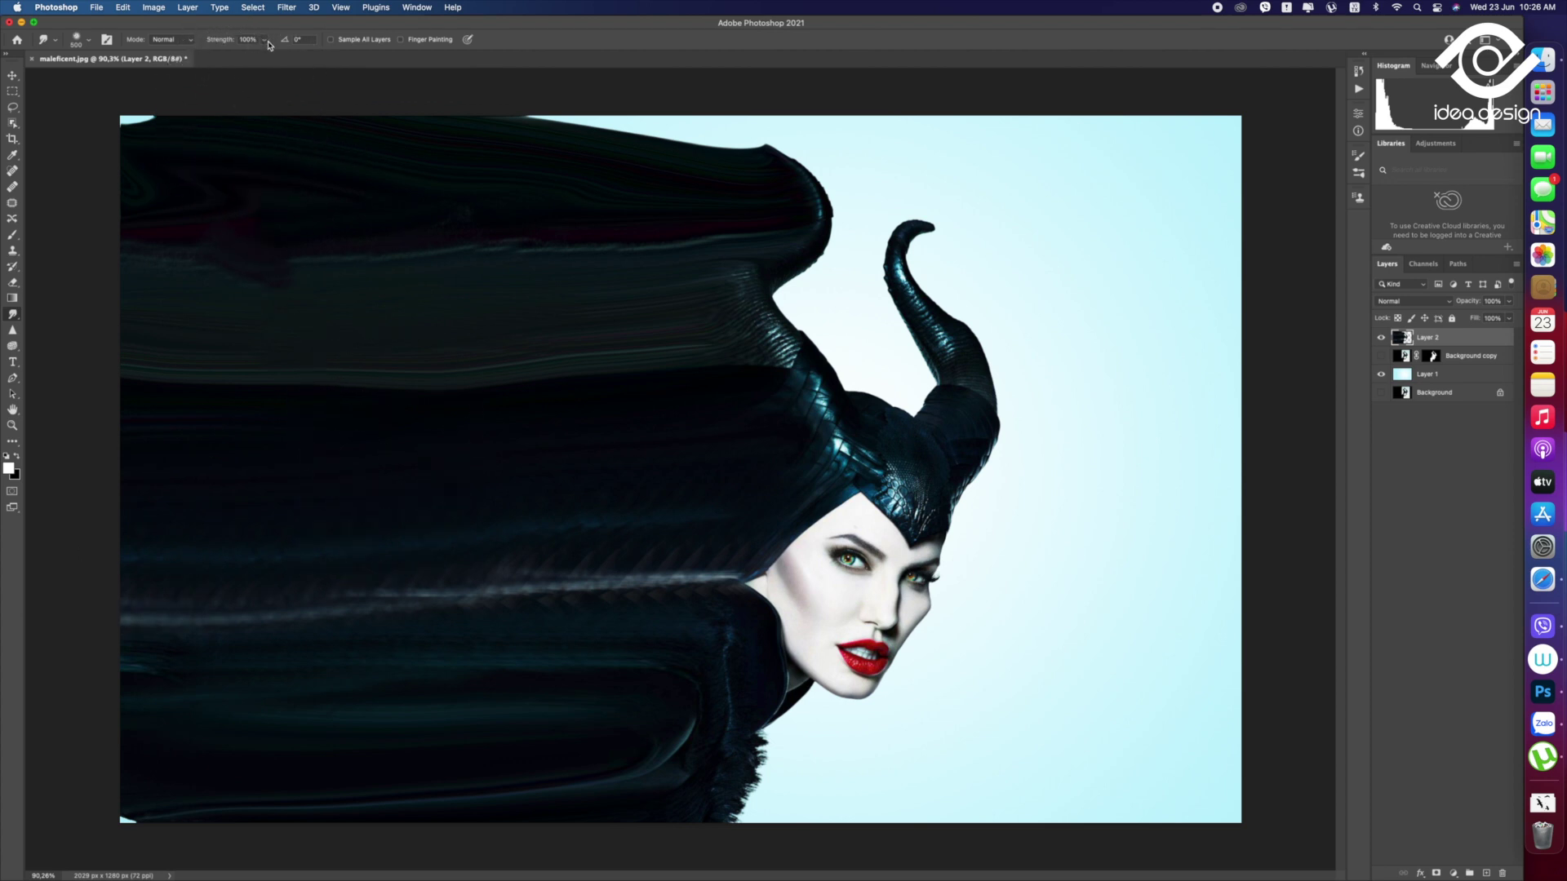
Smudge the streaks across the upper-left hair flatter and smoother
left_click_drag(588, 277, 160, 271)
left_click_drag(452, 378, 73, 285)
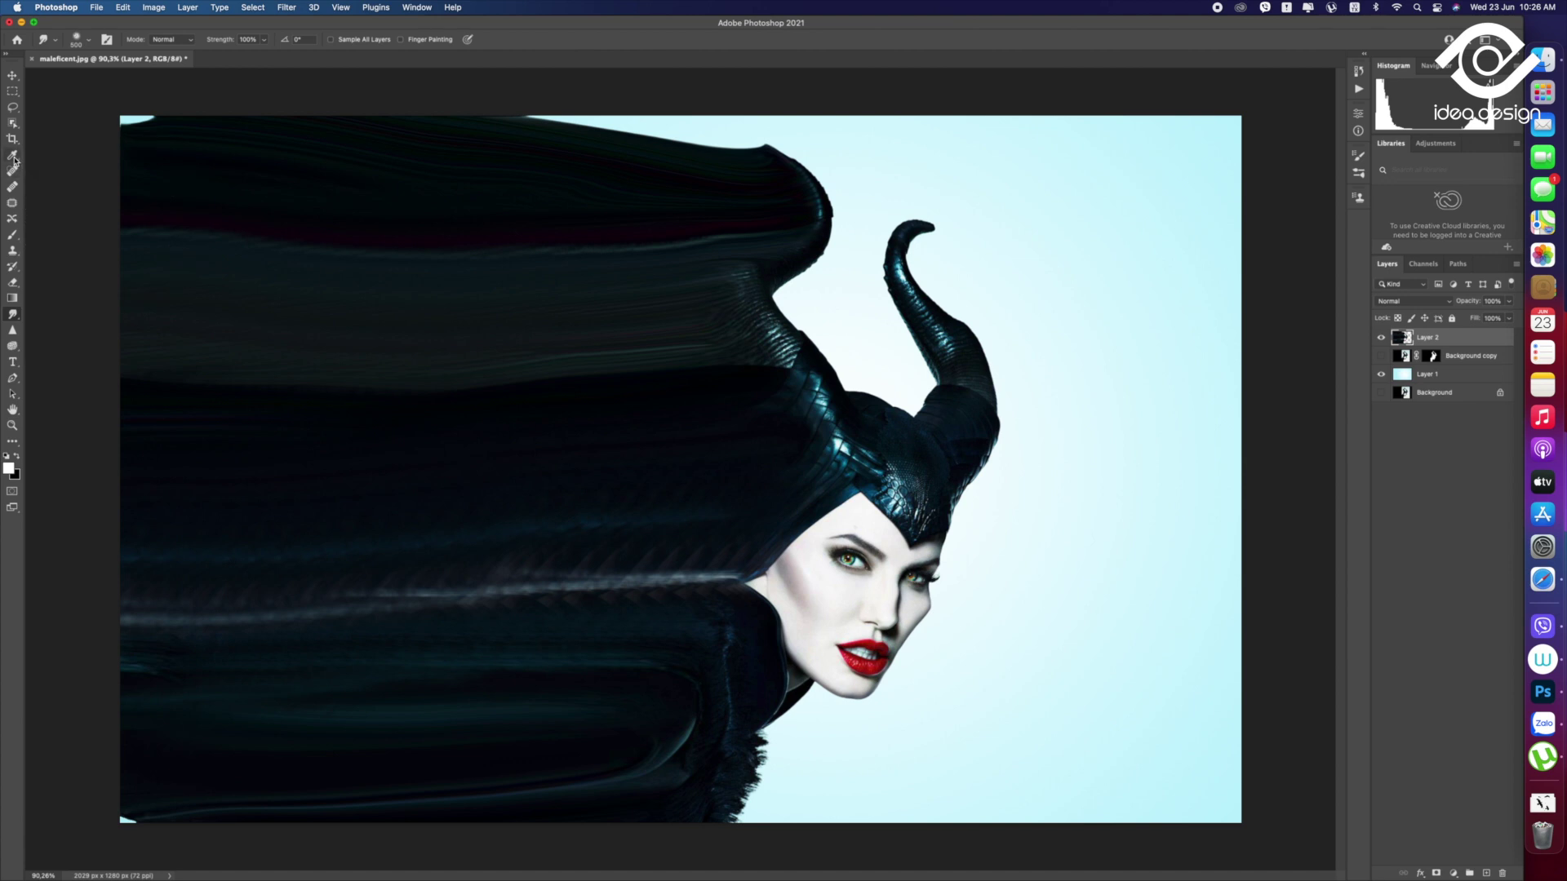
right_click(12, 316)
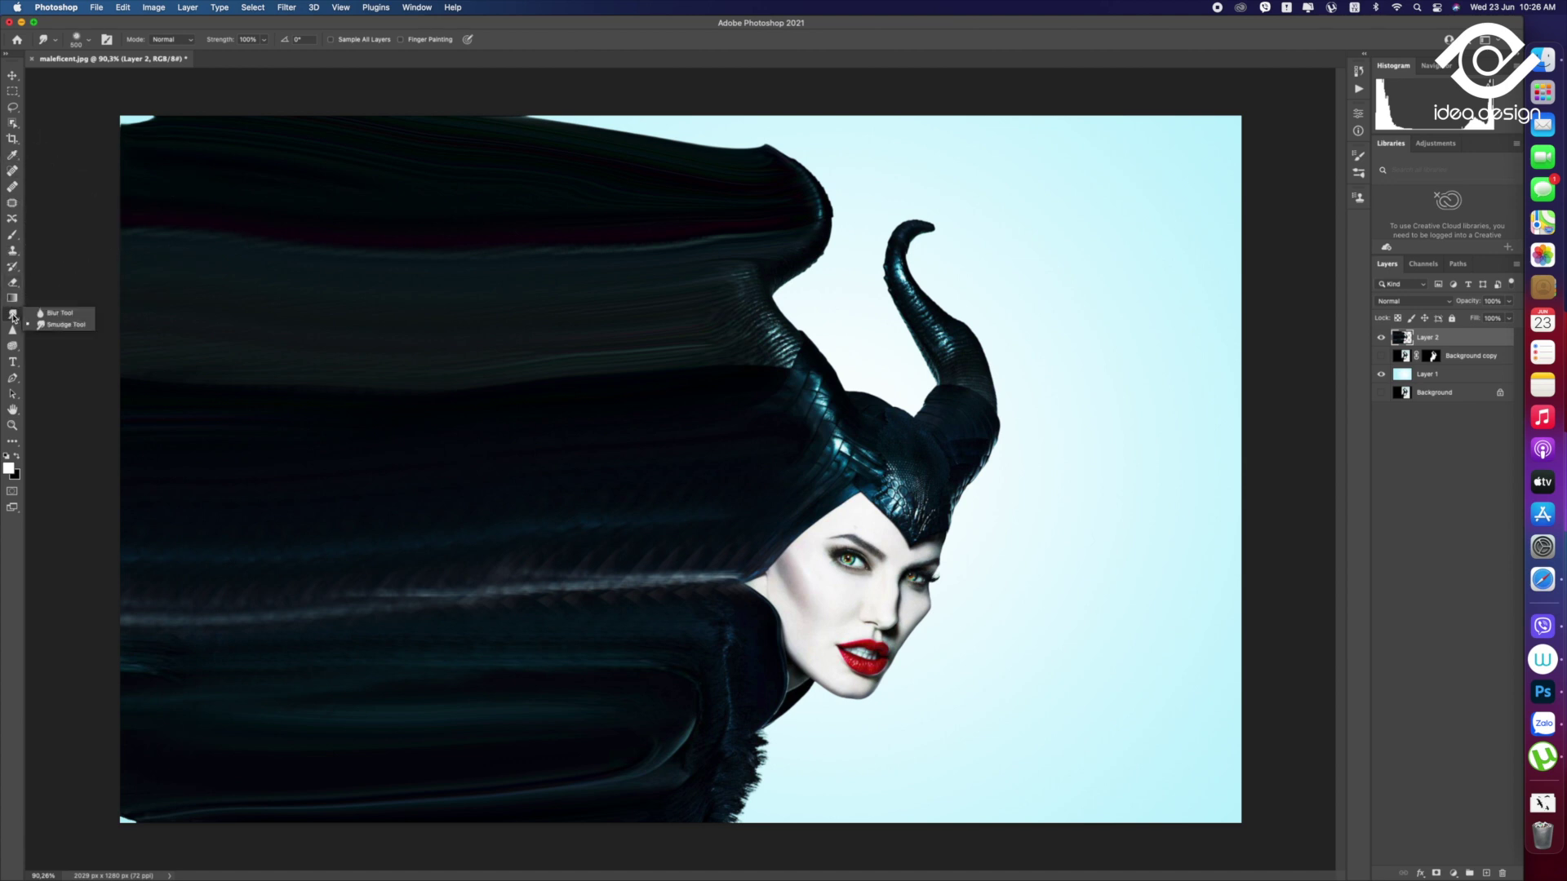
left_click(18, 317)
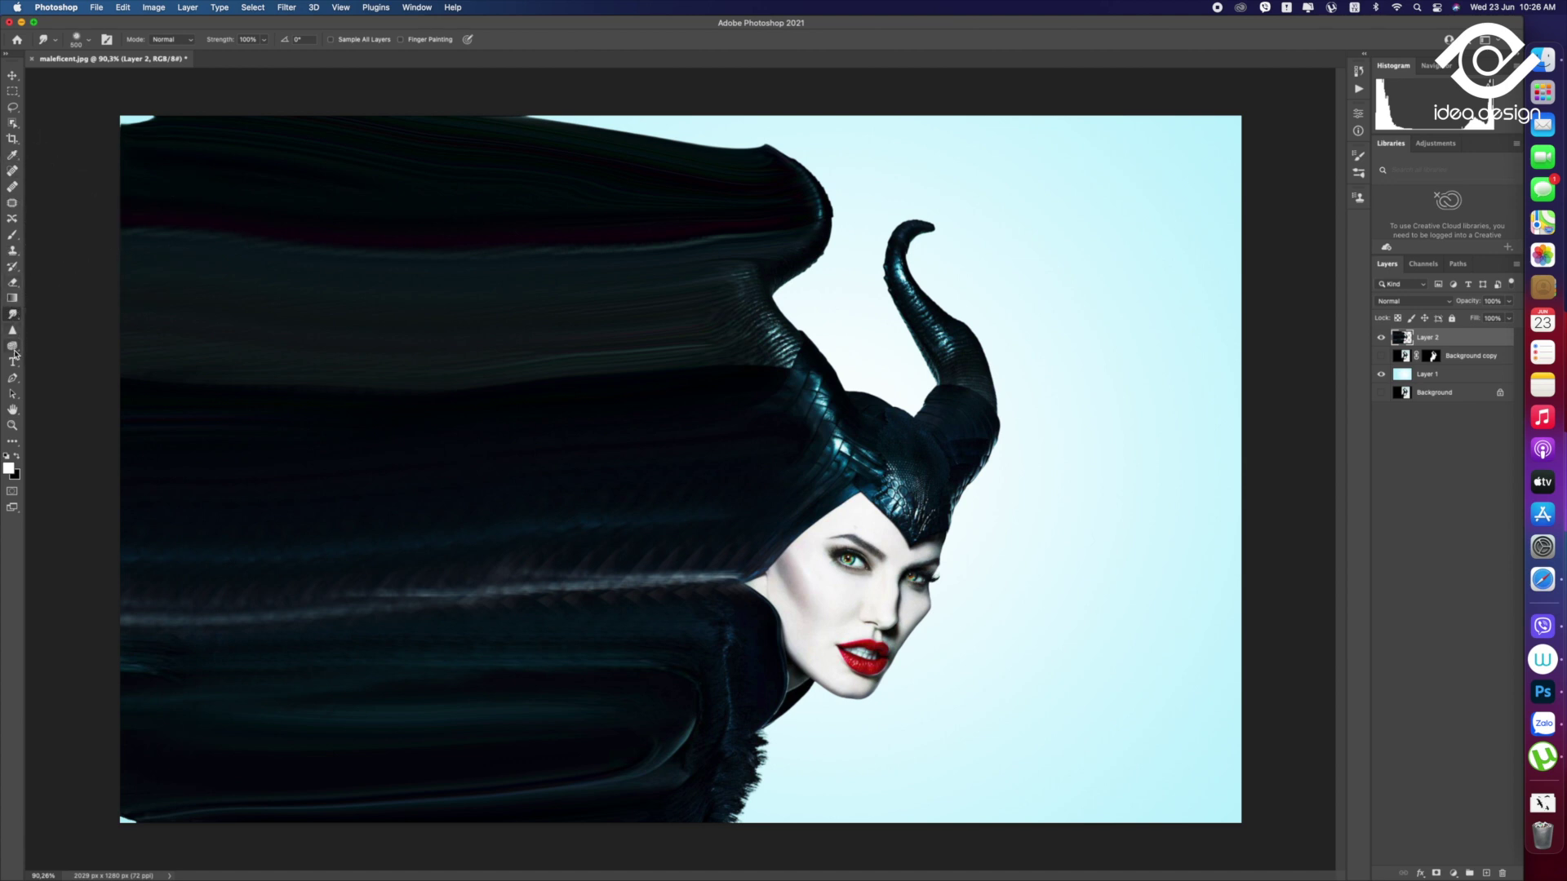
left_click(13, 349)
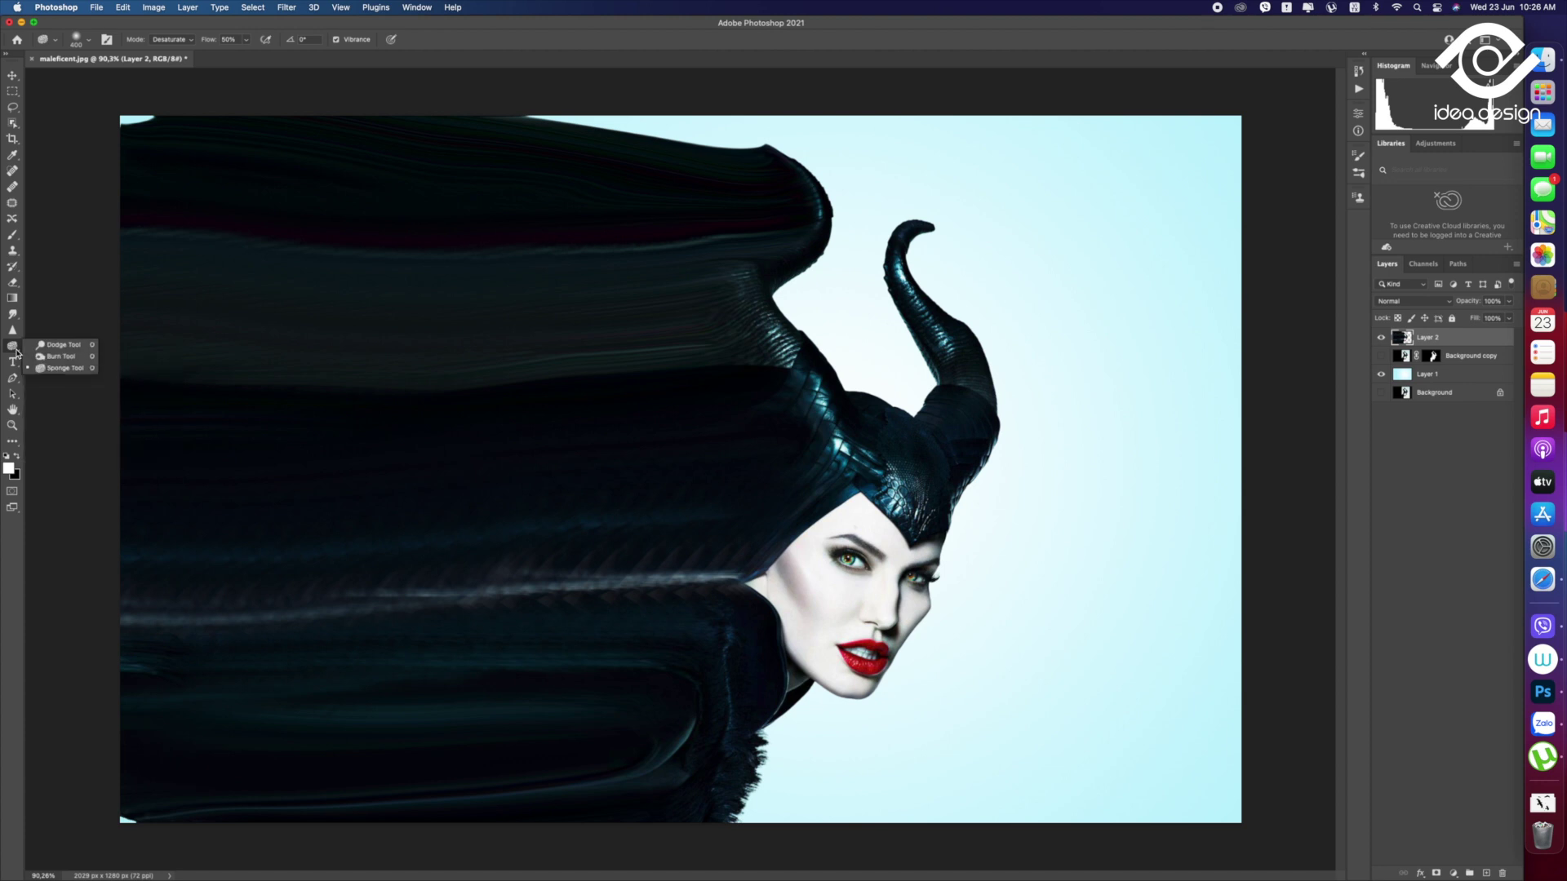
Darken the cloak's shadow streaks with a 300-size Burn brush at 20% exposure on Shadows
left_click(57, 356)
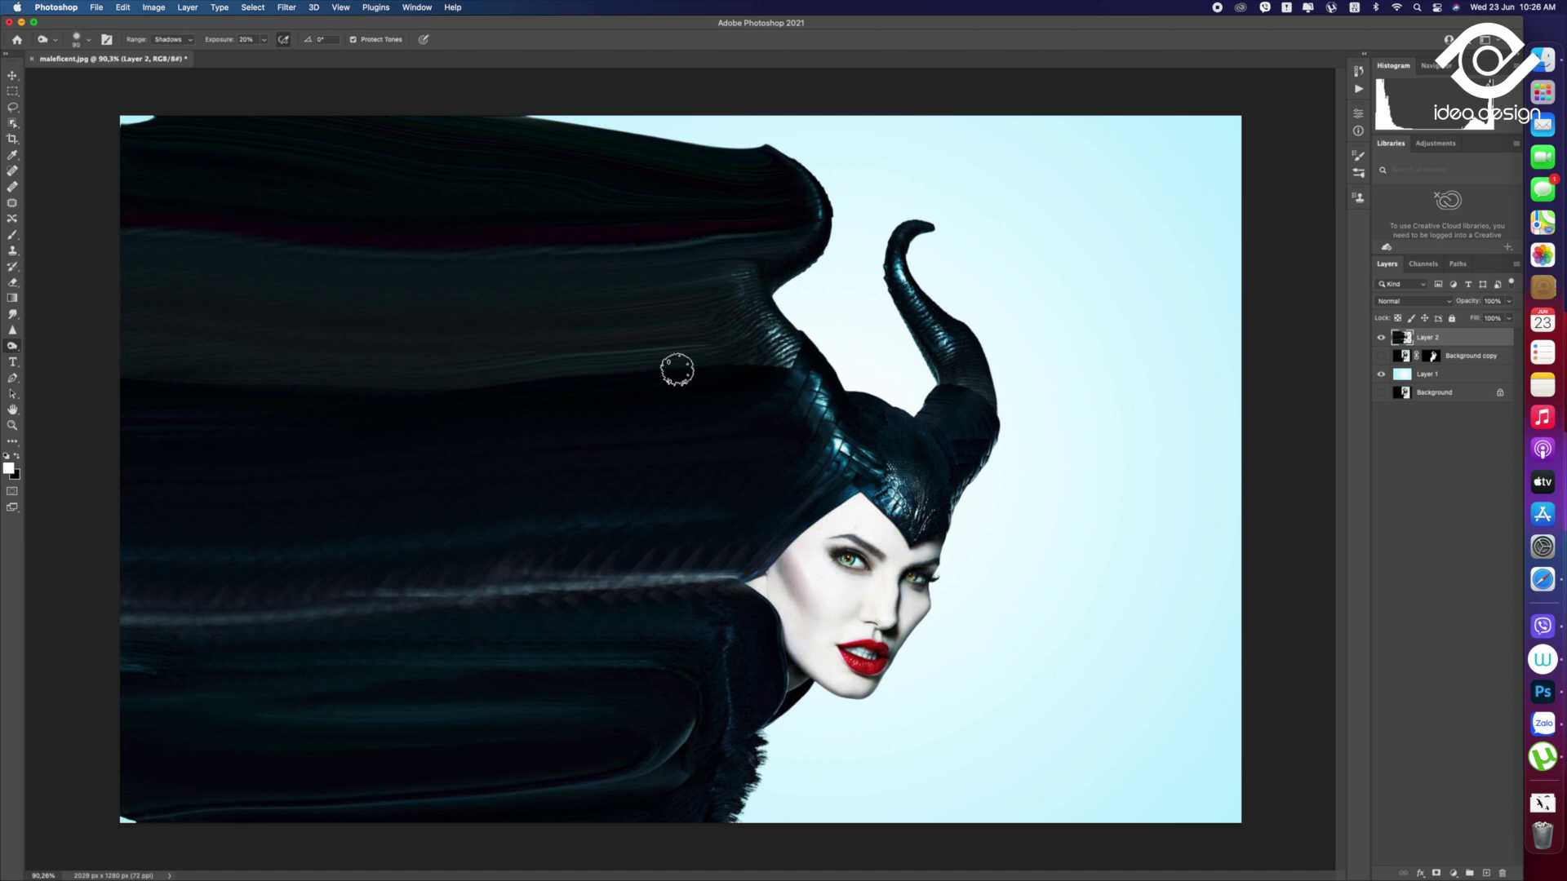
left_click_drag(678, 366, 783, 365)
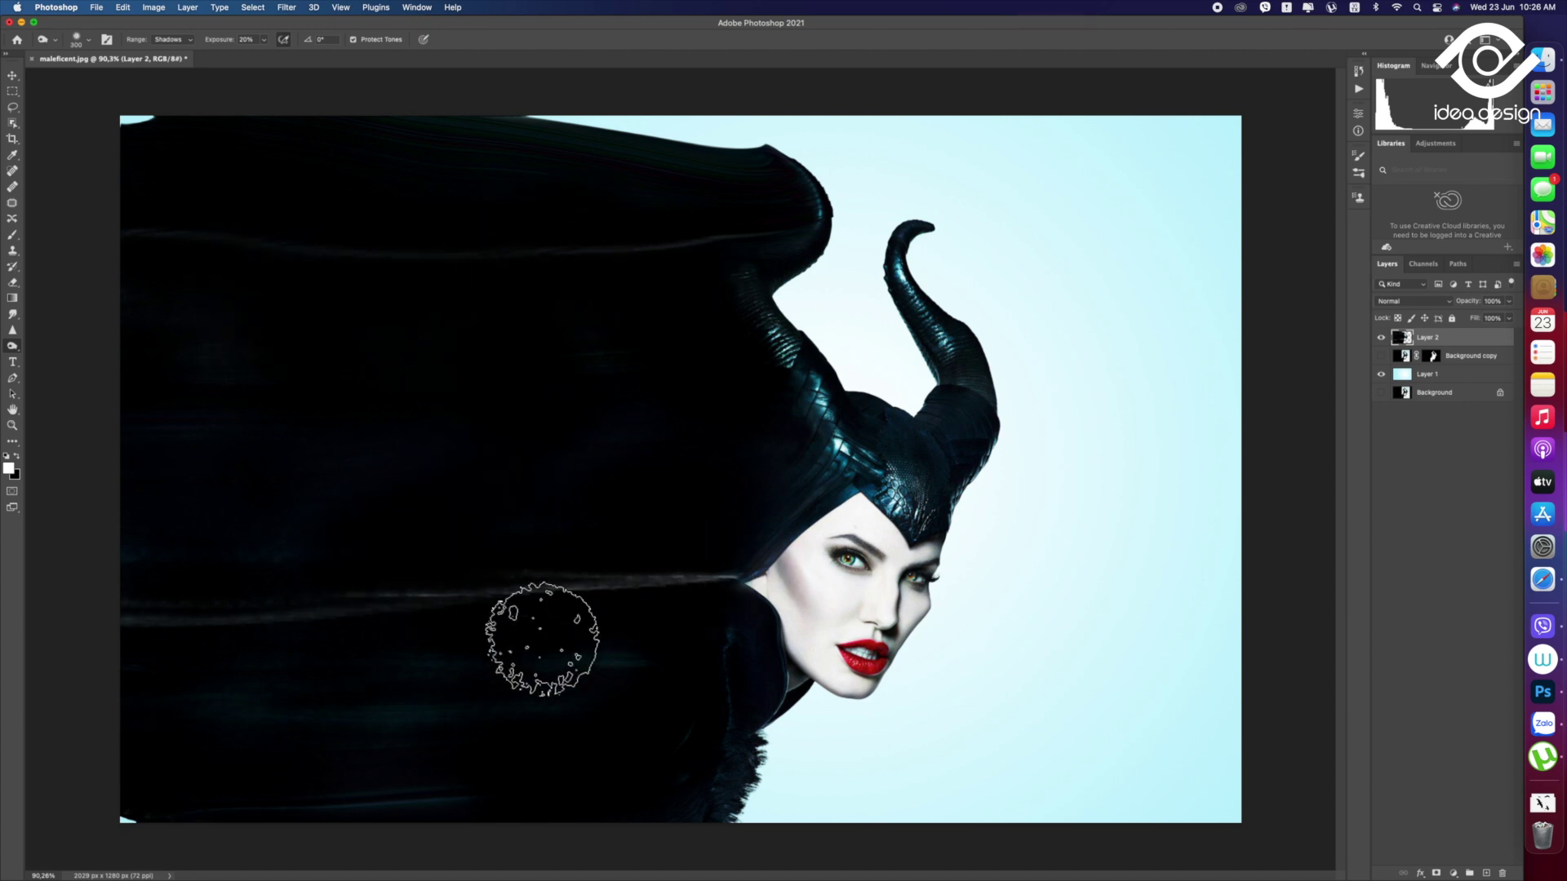
key("v")
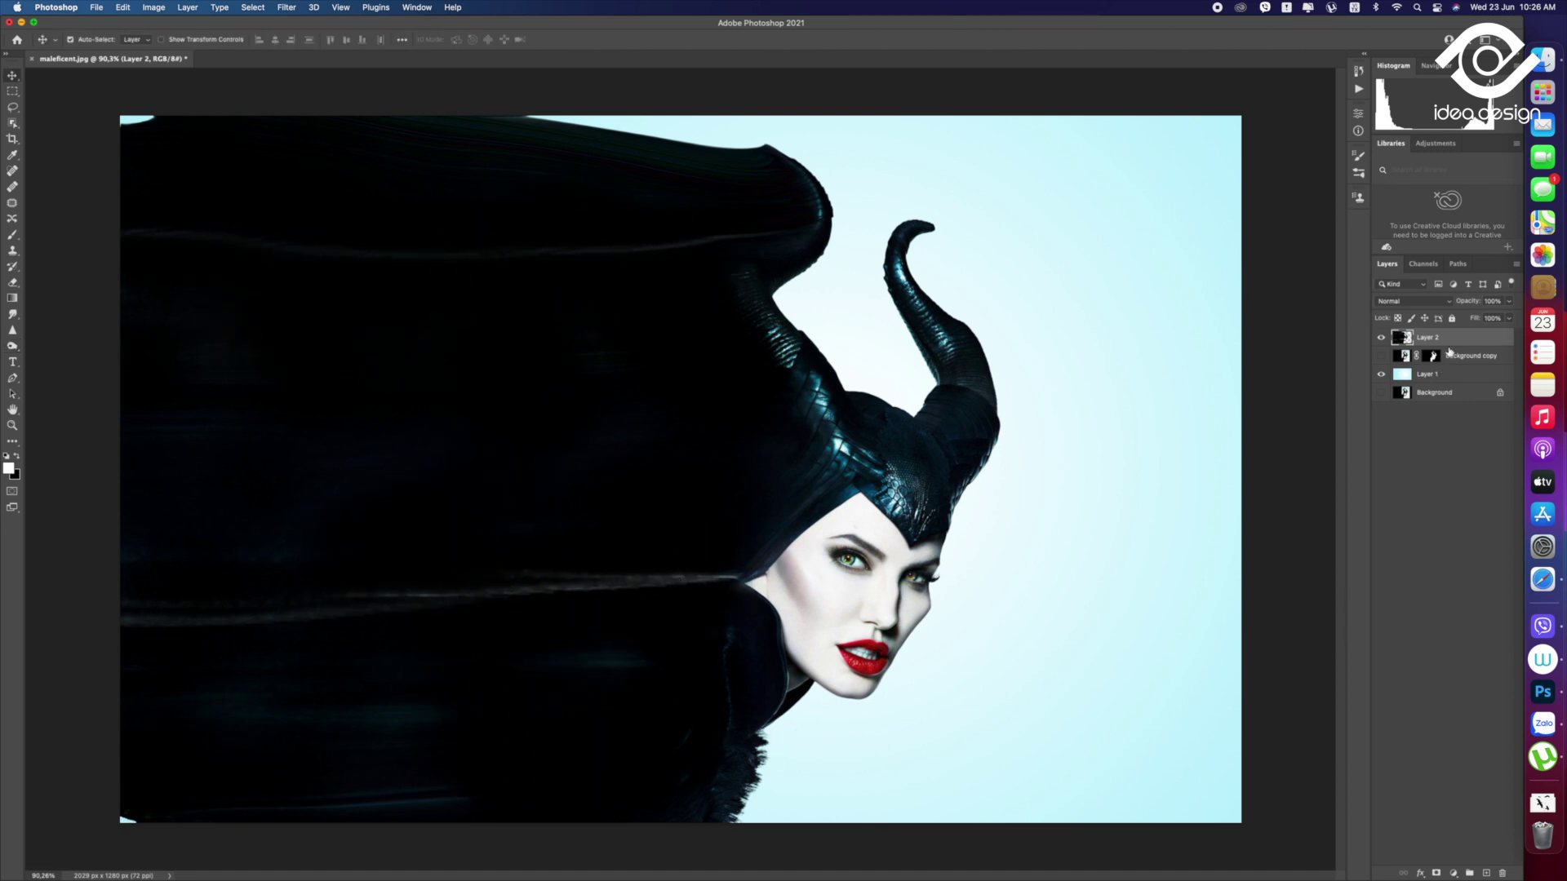
Add a white layer mask to Layer 2 and select the Background copy layer
left_click(1436, 874)
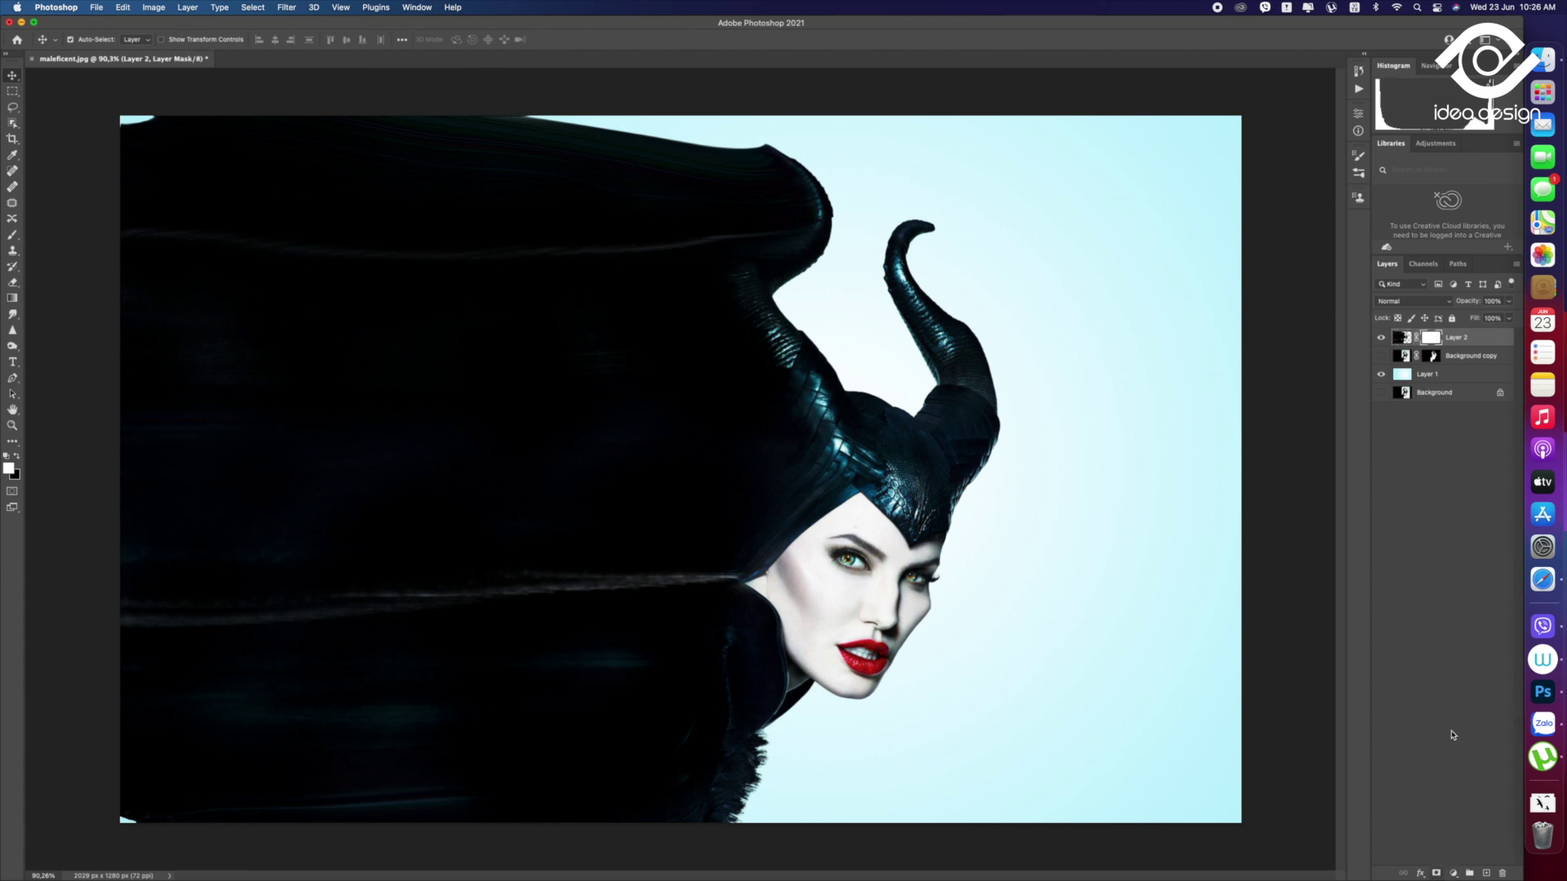
left_click(1468, 359)
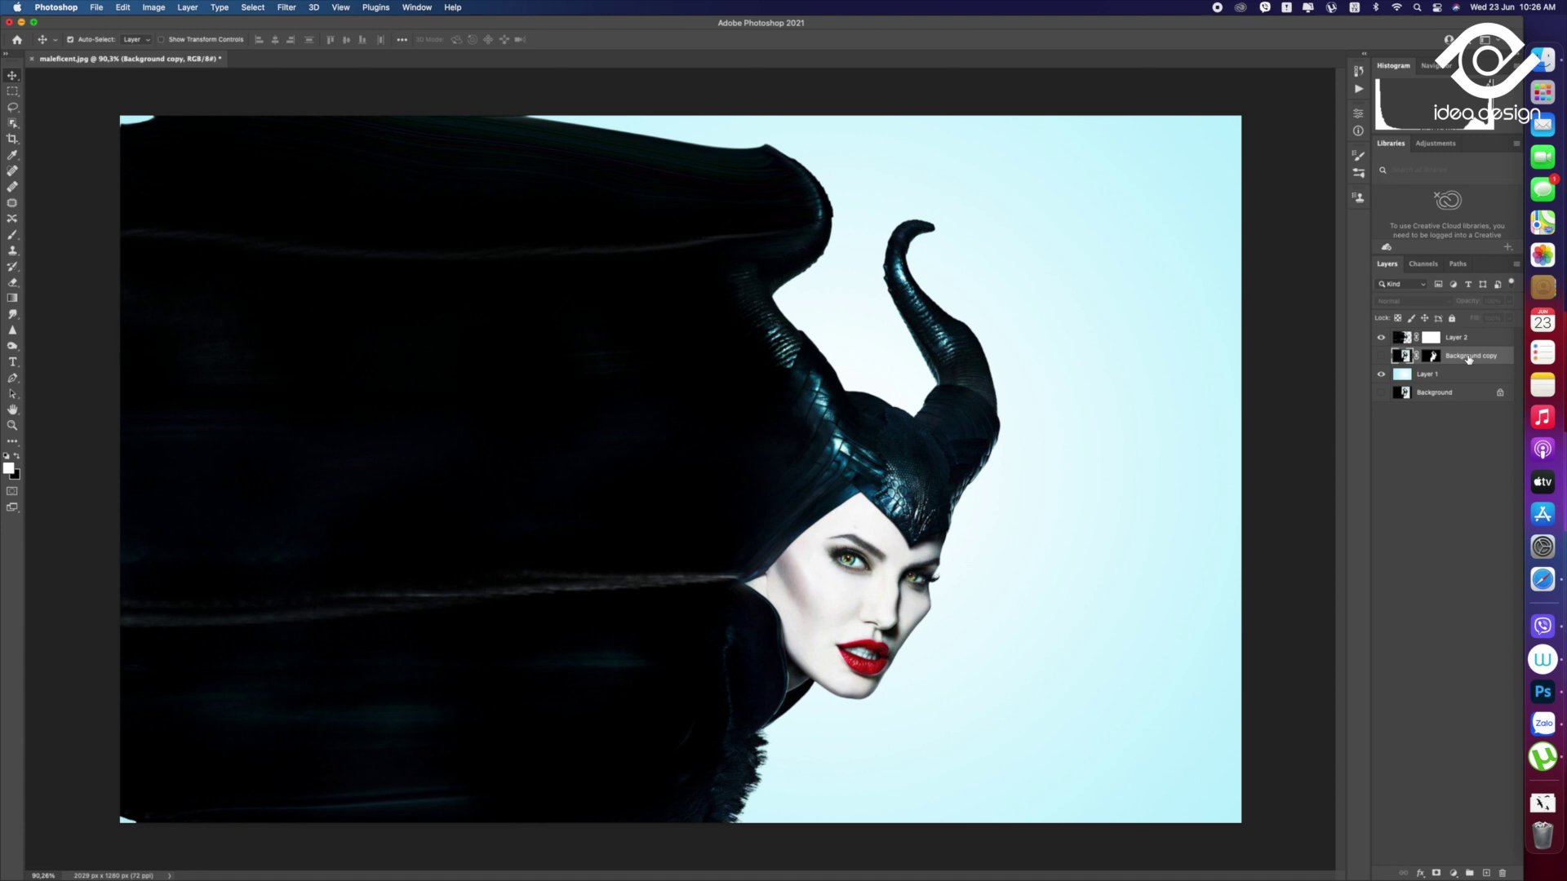
right_click(1469, 359)
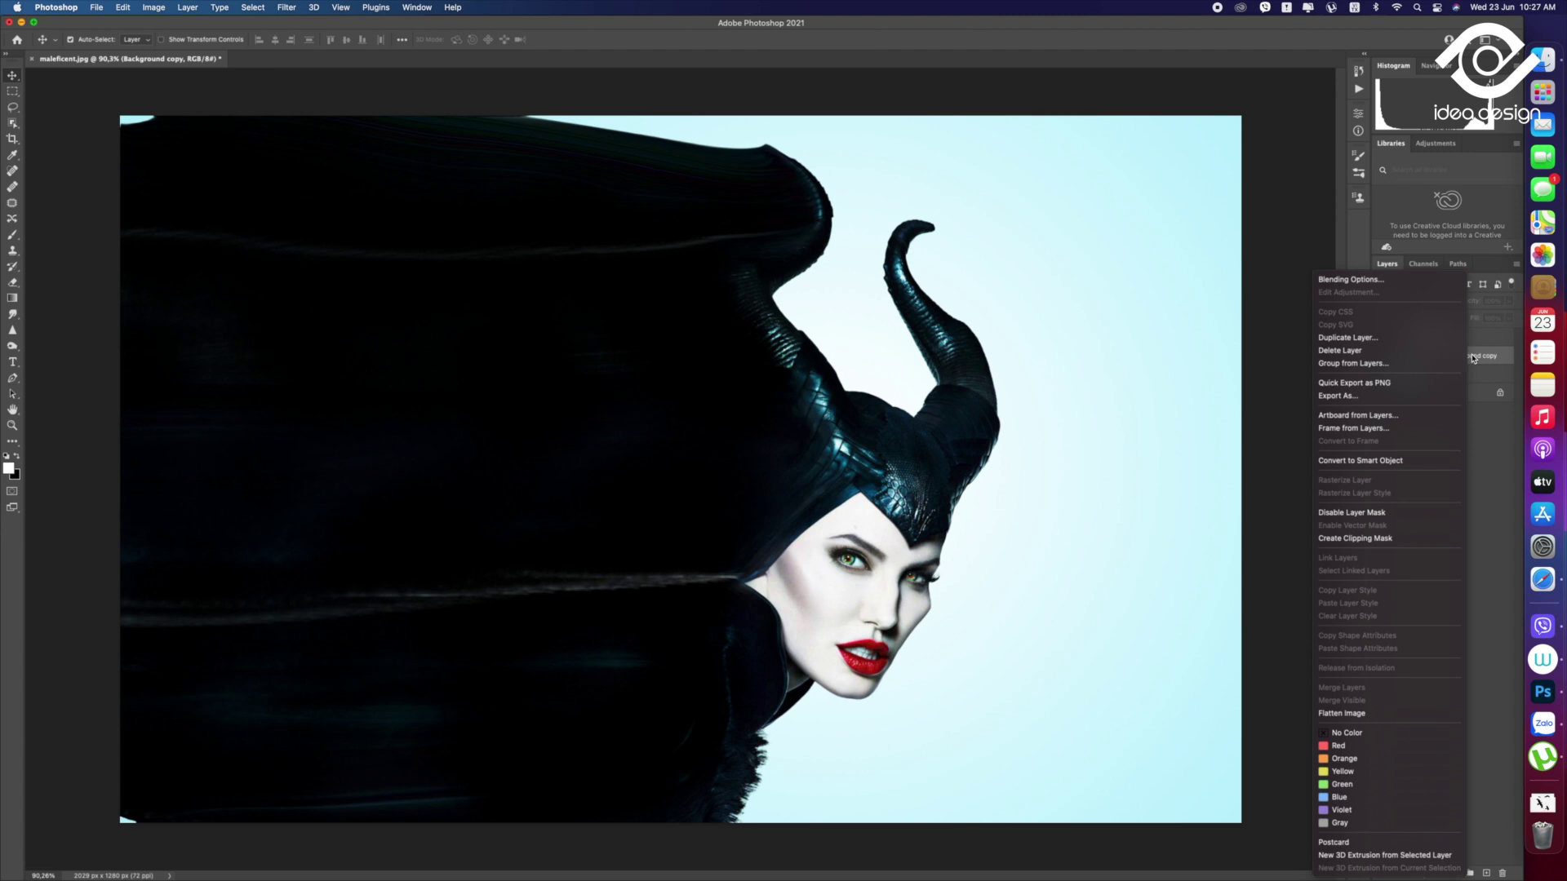
Create a new Layer 3 and merge Background copy into it with Ctrl+E
left_click(1510, 539)
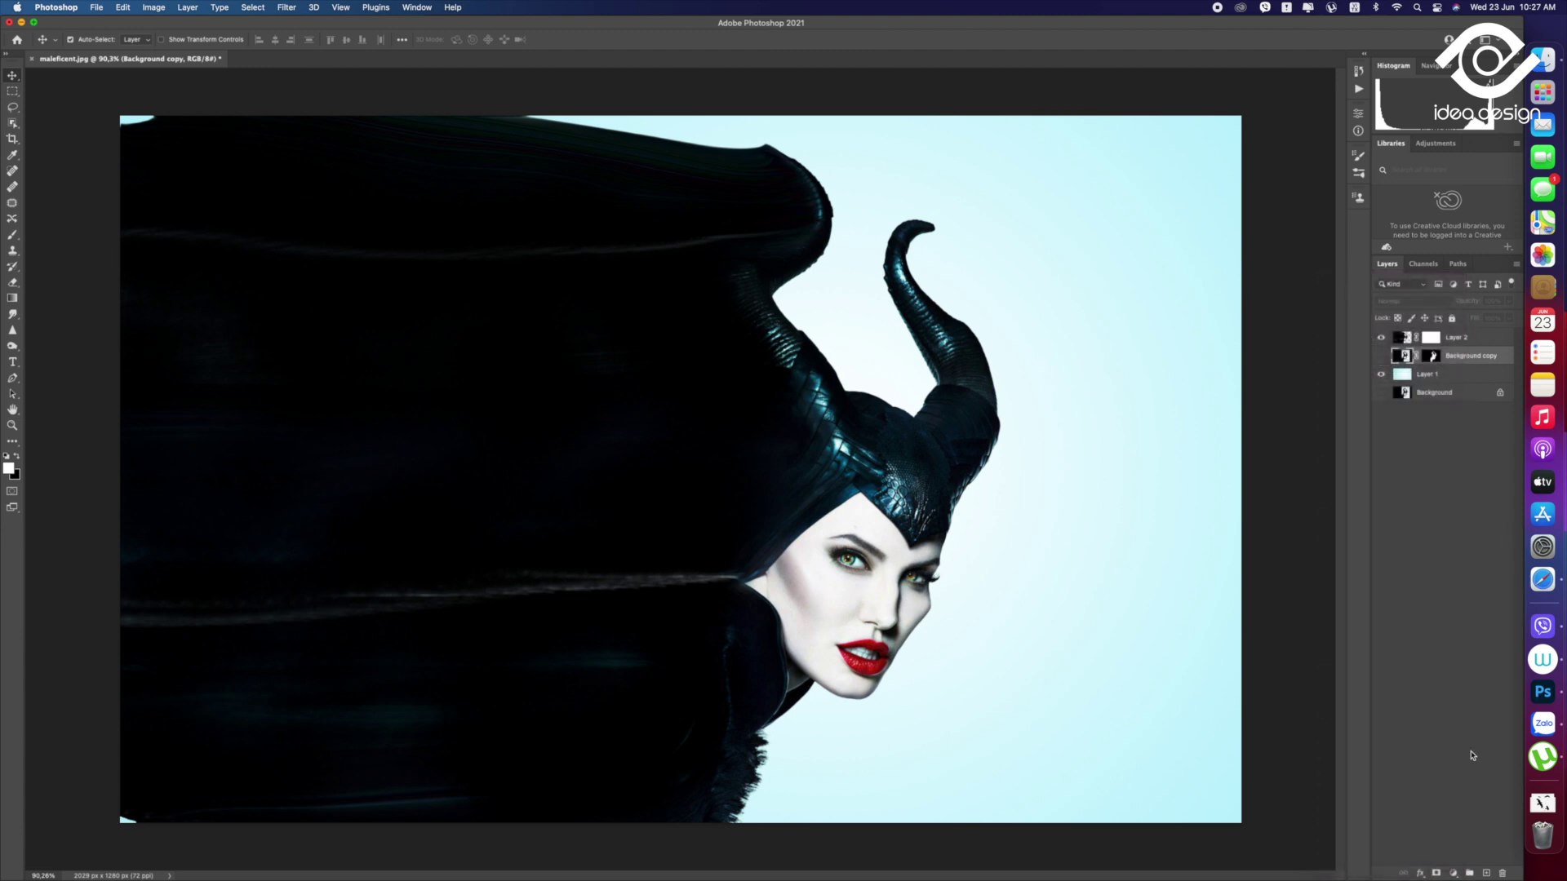
left_click(1486, 869)
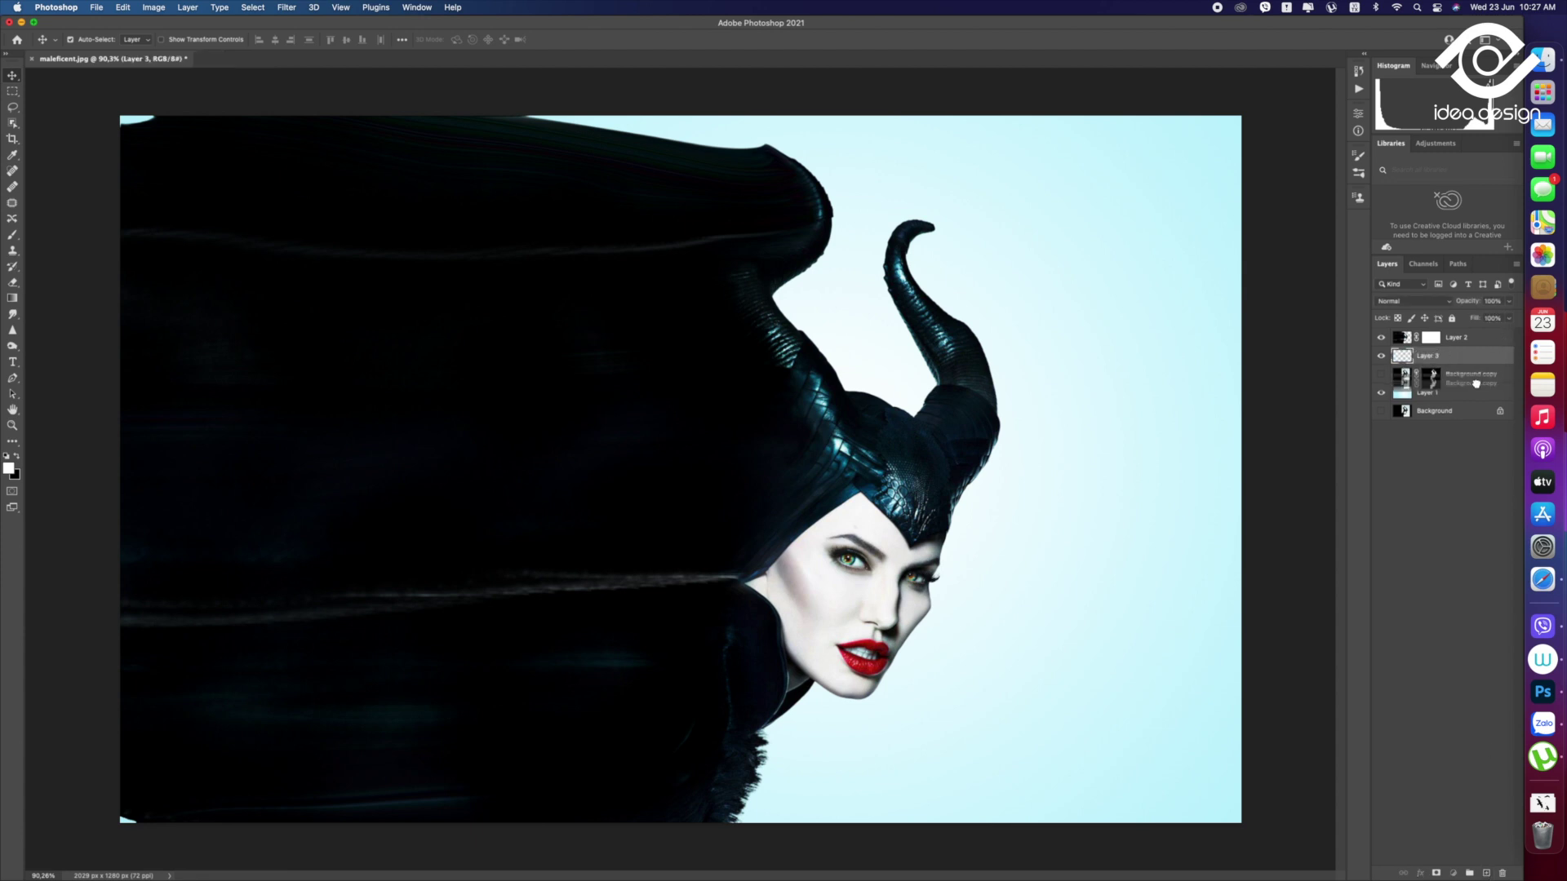
left_click(1483, 363)
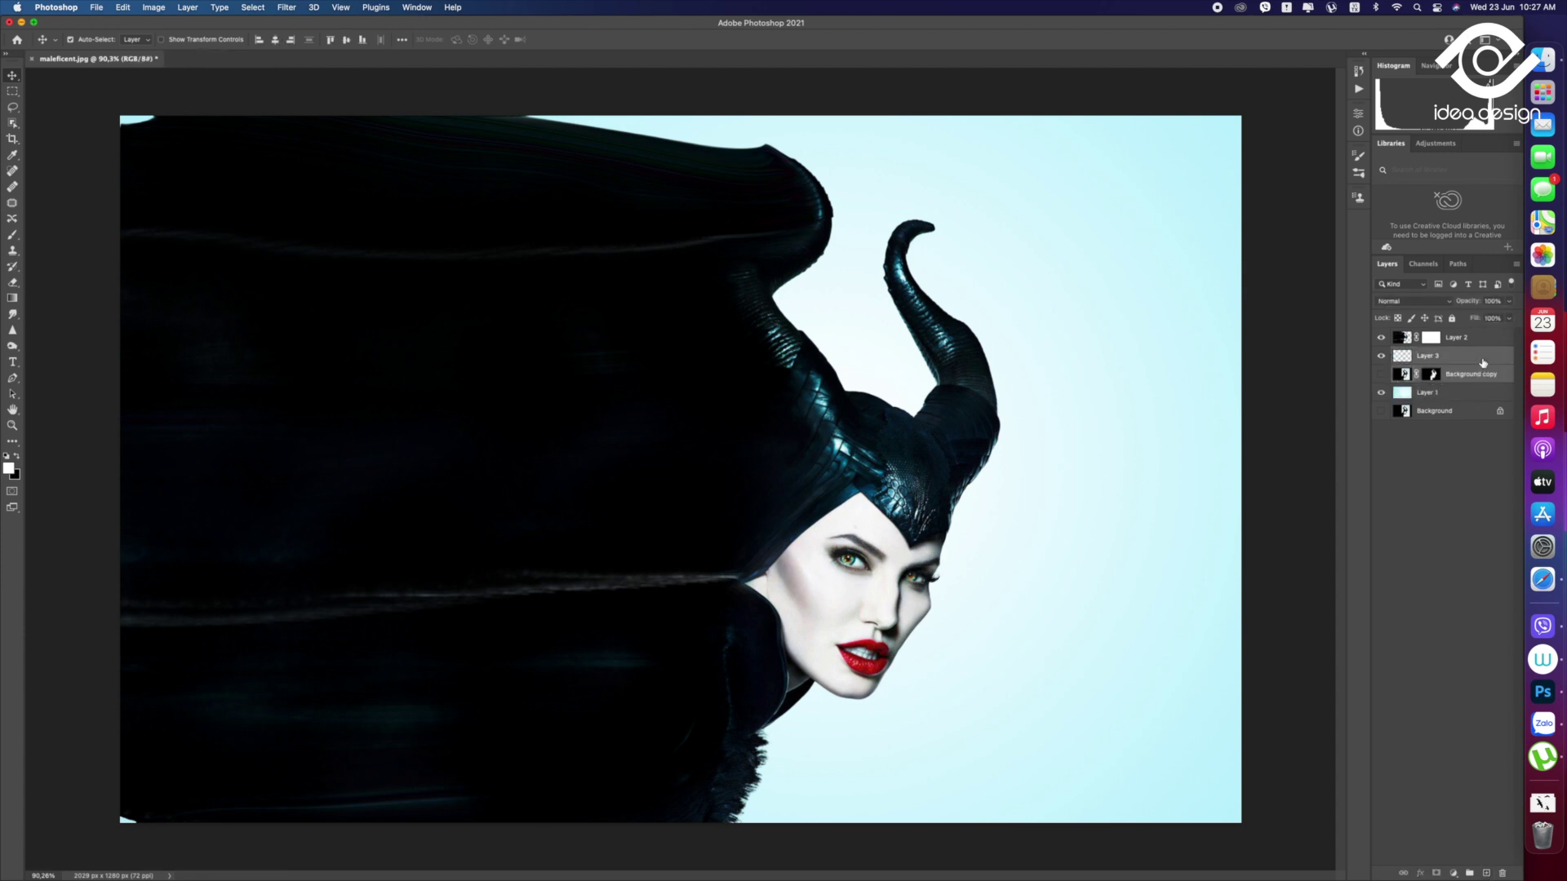
key("BackSpace")
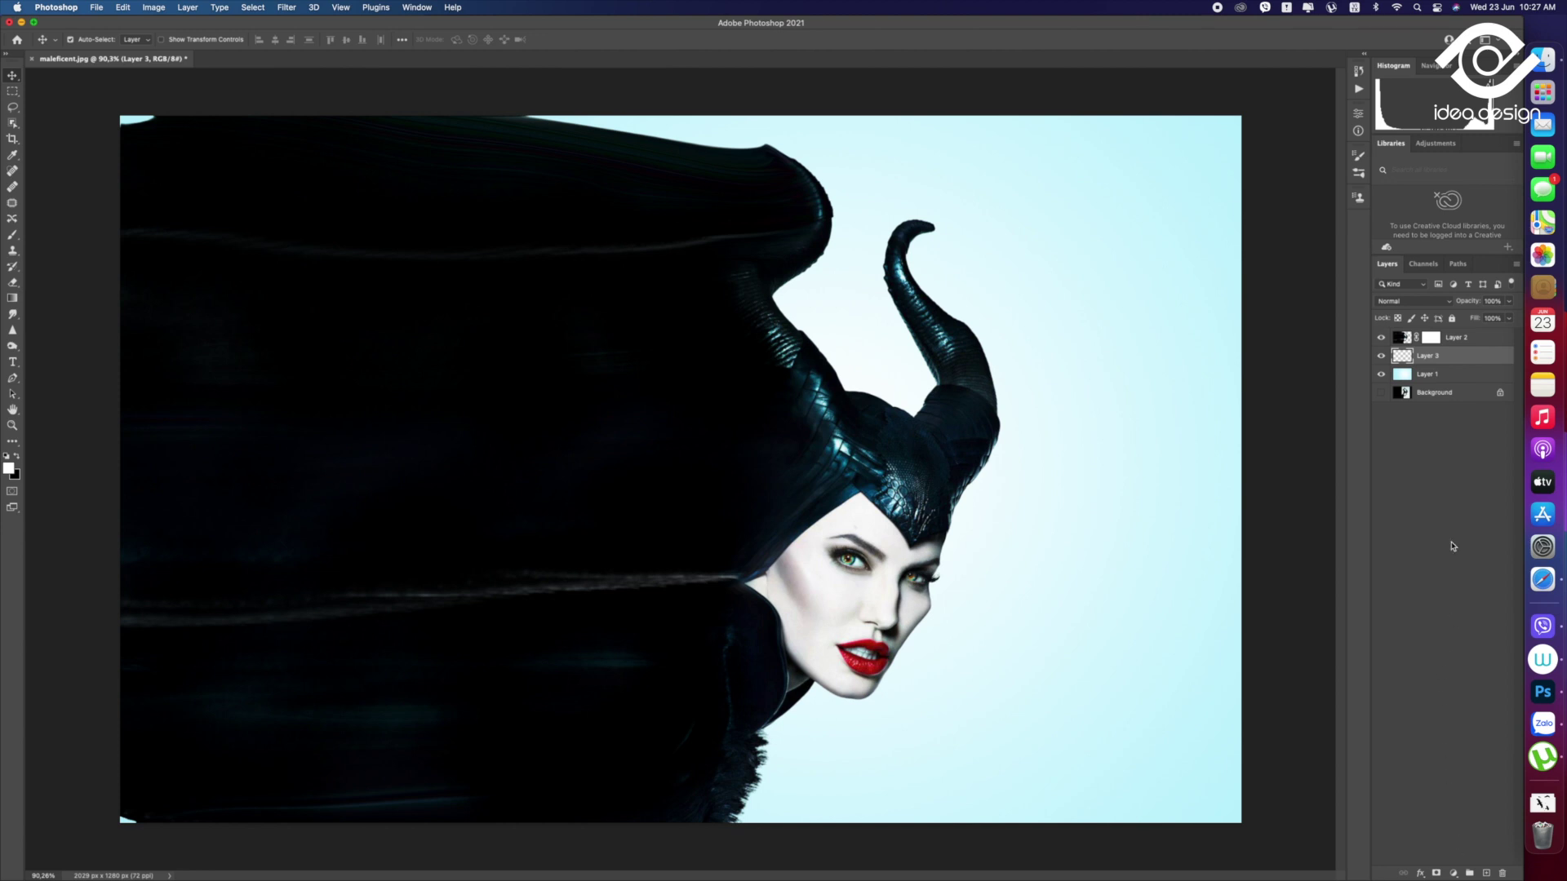
left_click(1382, 338)
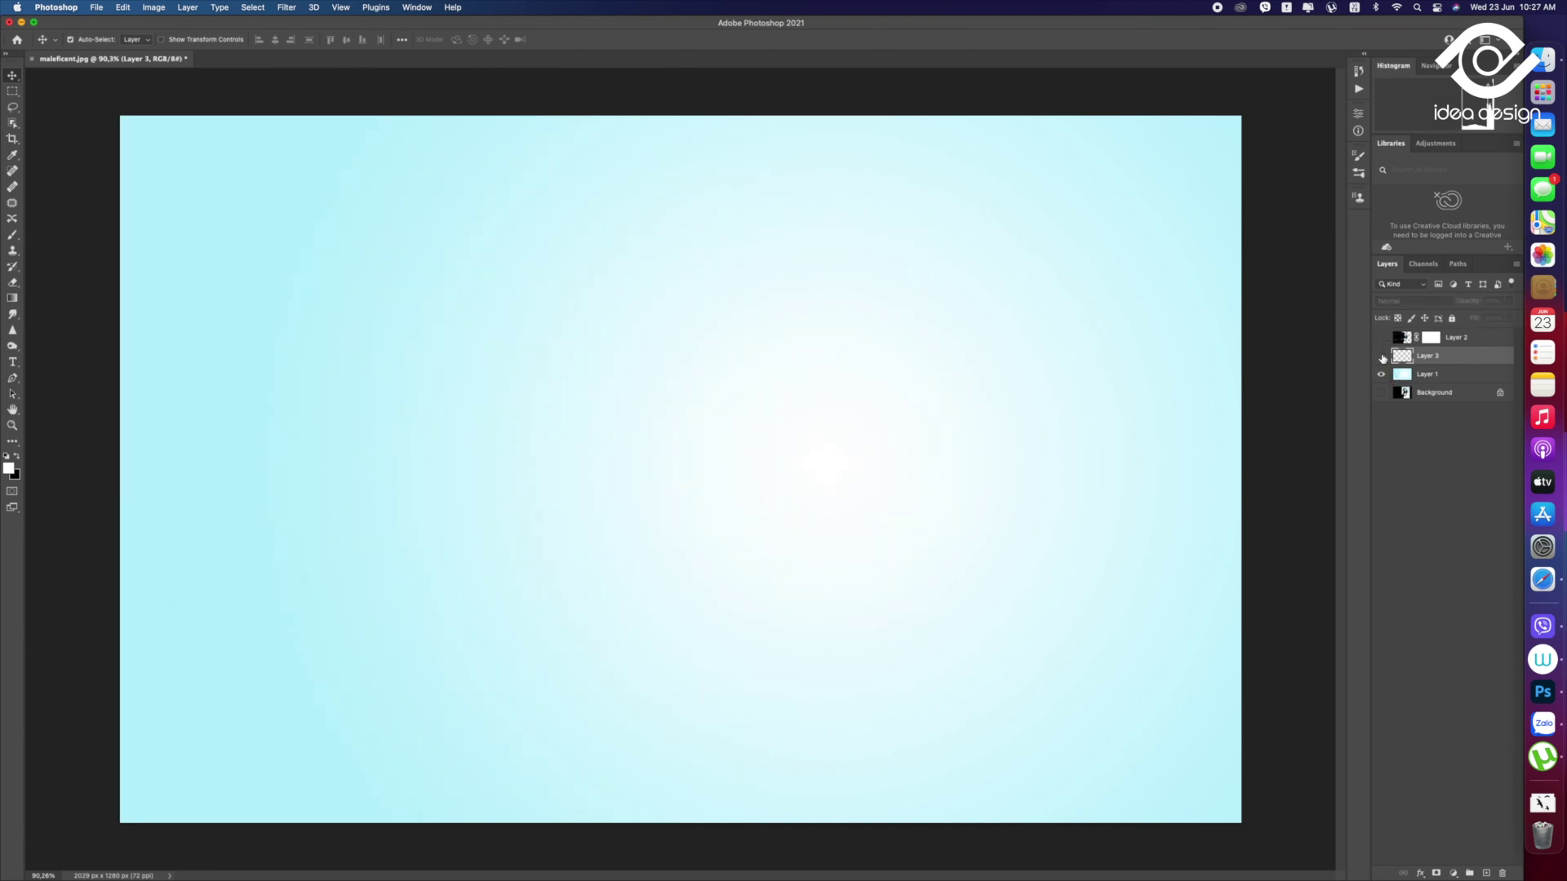
left_click(1381, 337)
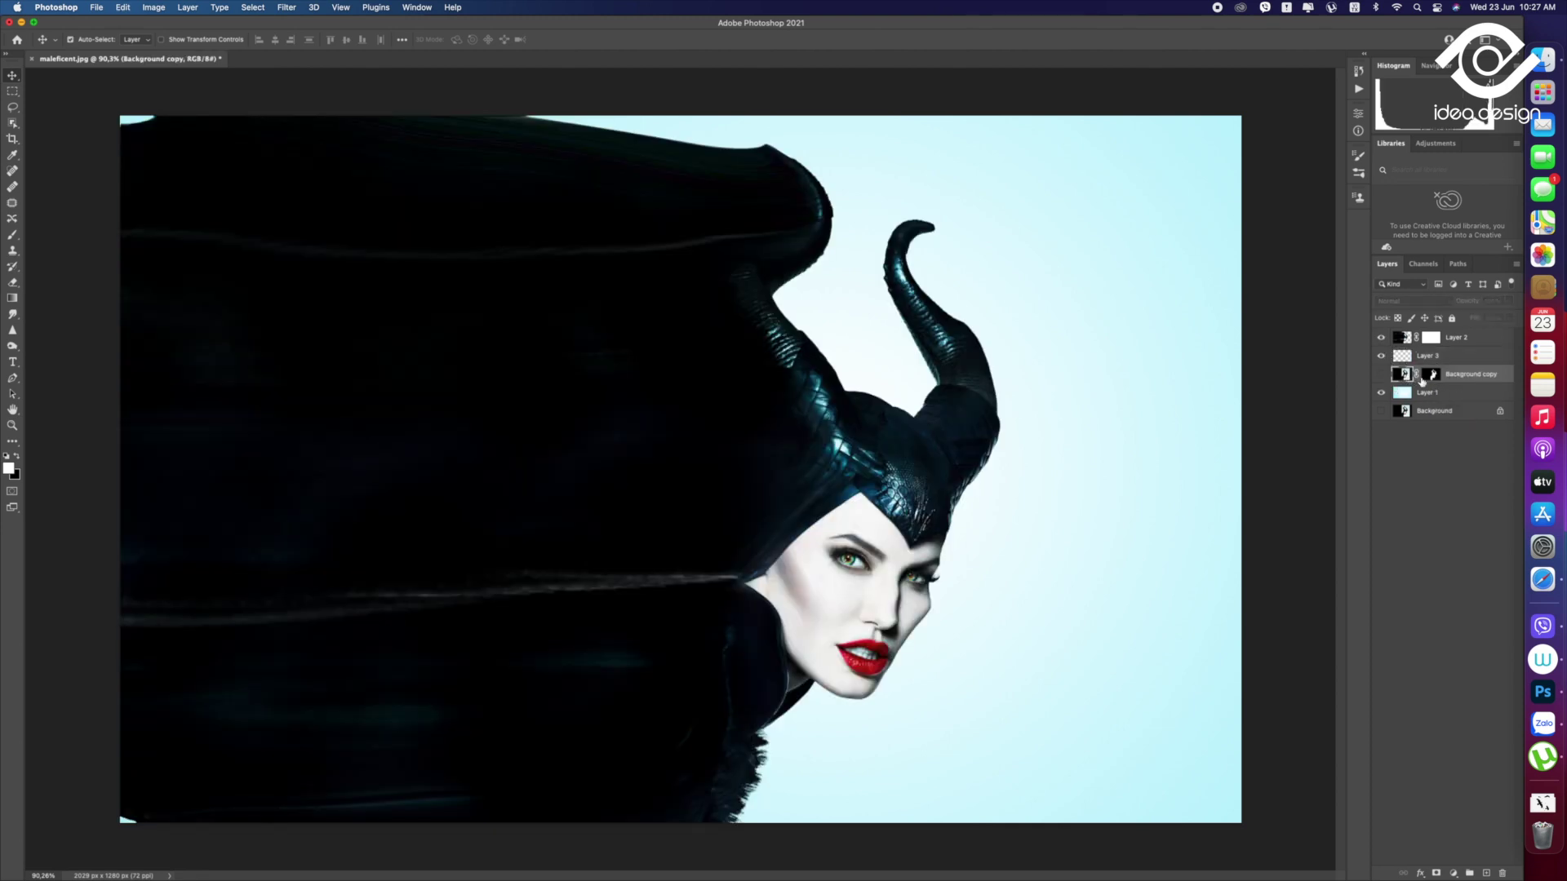
left_click(1381, 374)
left_click(1449, 359)
left_click(1461, 375, "shift")
key("ctrl+e")
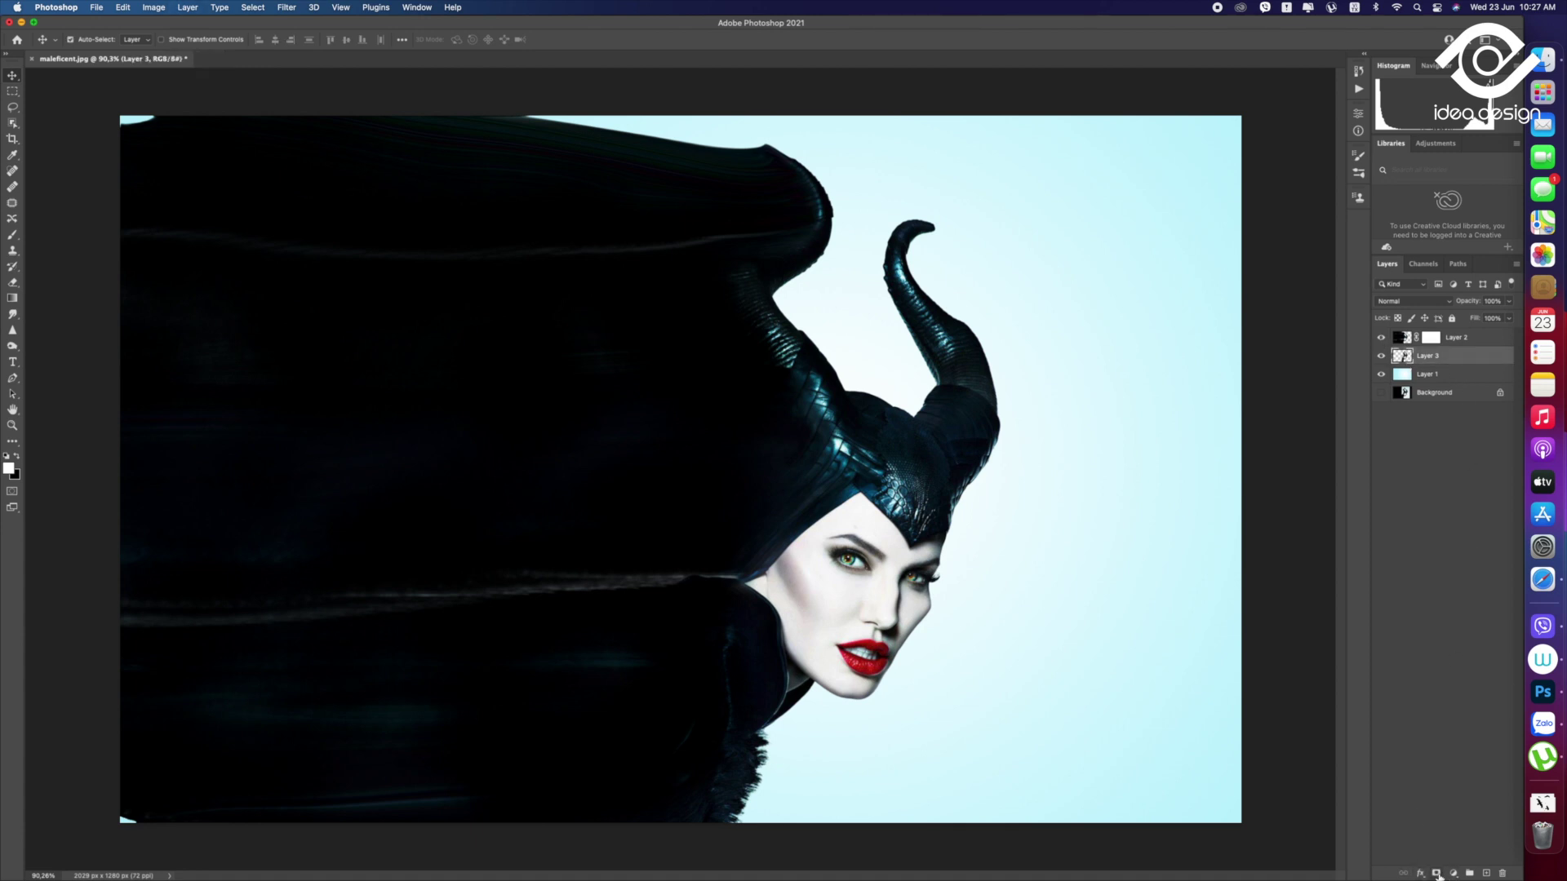
Undo the merge, merge duplicates of both layers into Layer 3 copy, and delete Layer 3
key("ctrl+z")
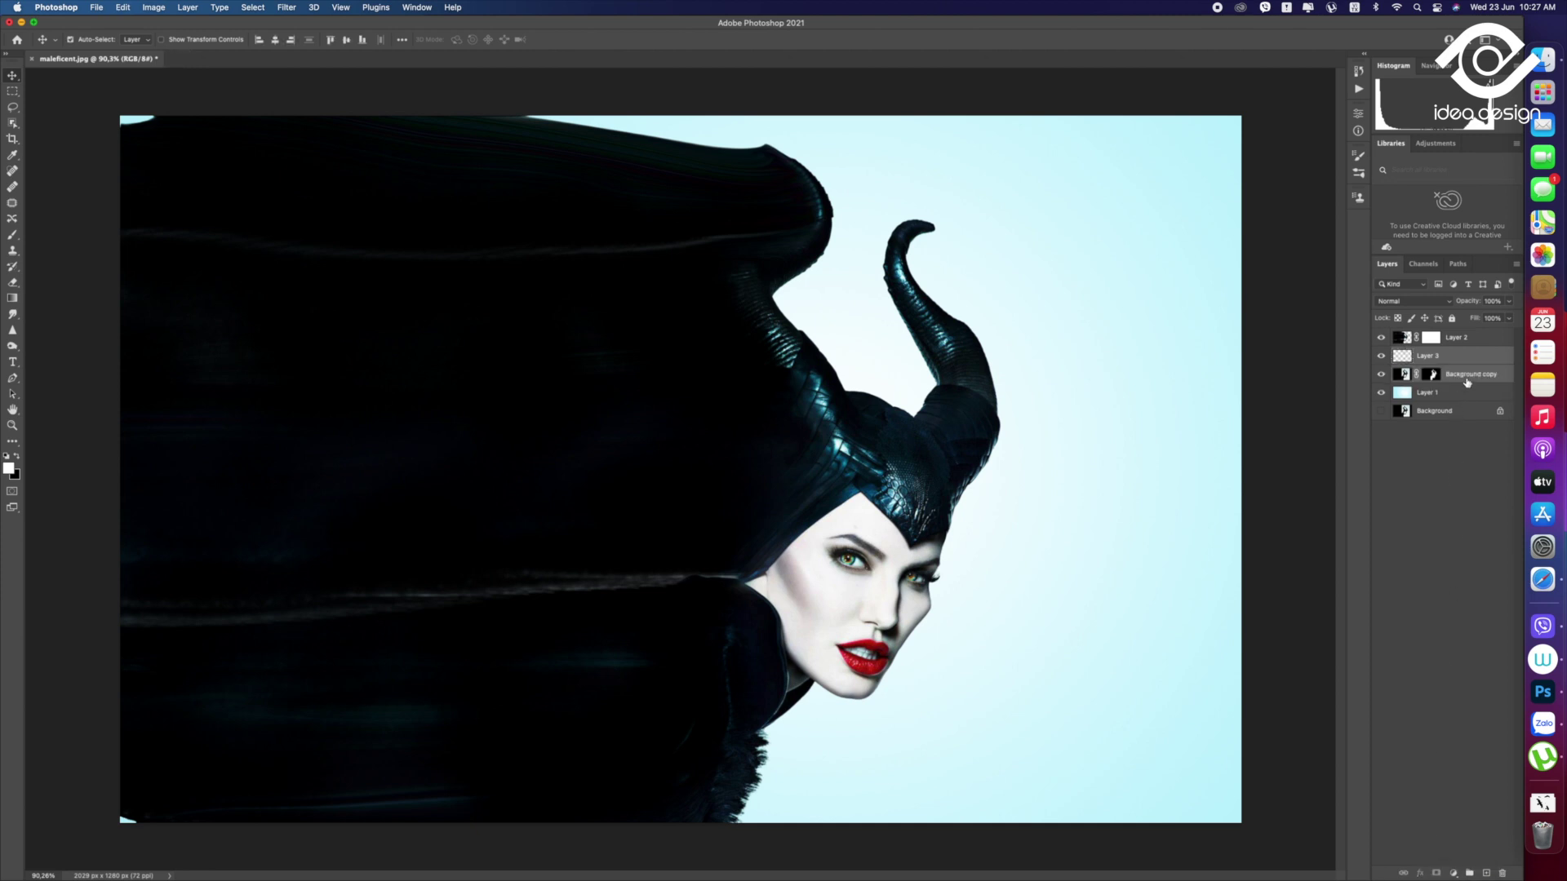
key("ctrl+j")
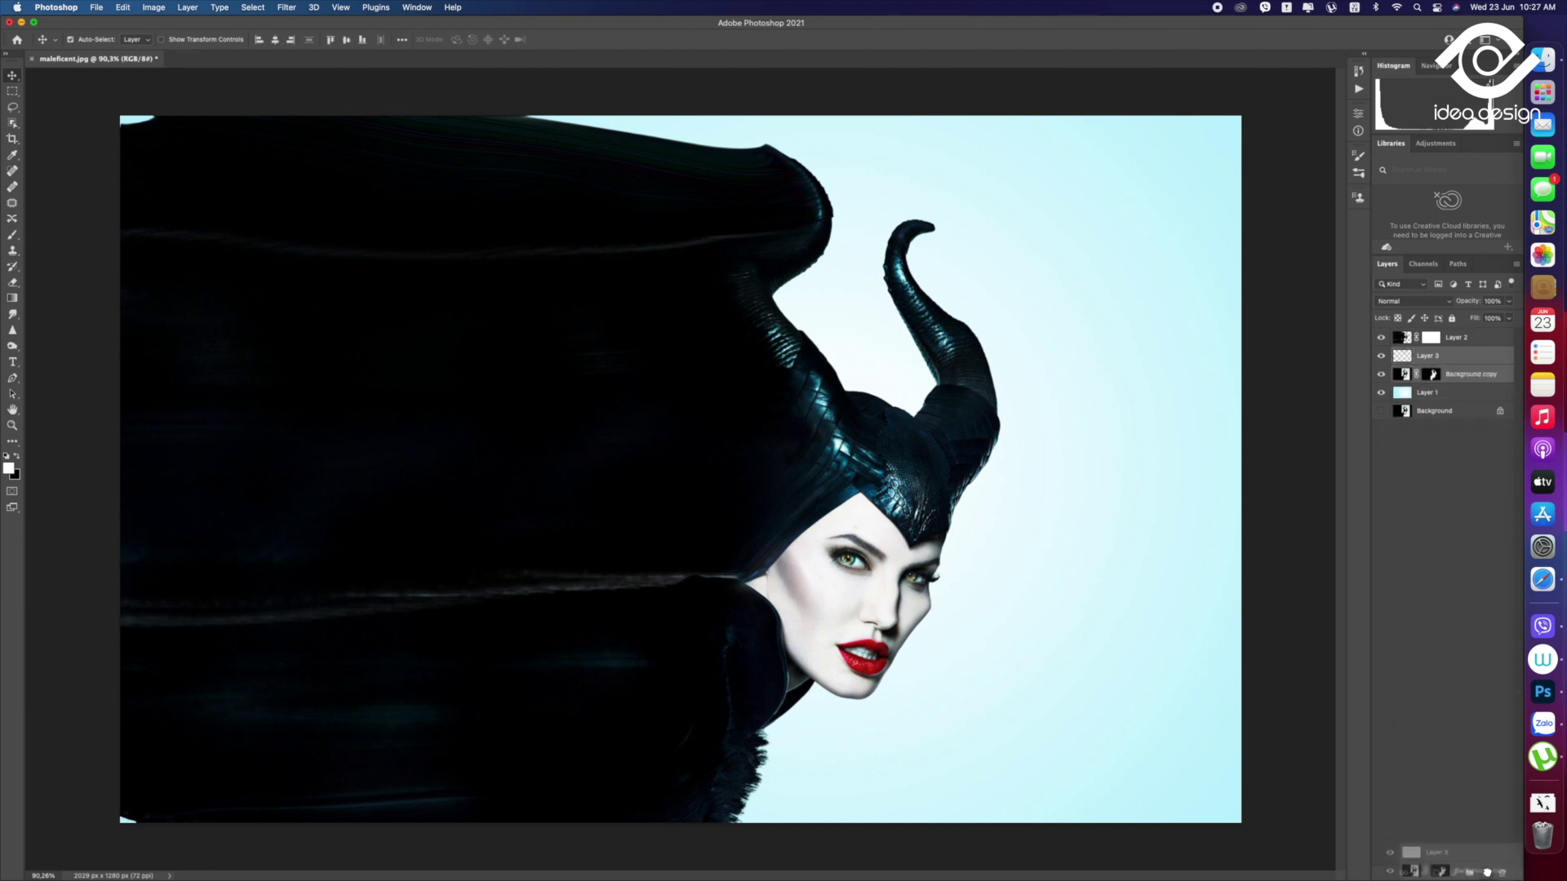
left_click(1481, 381)
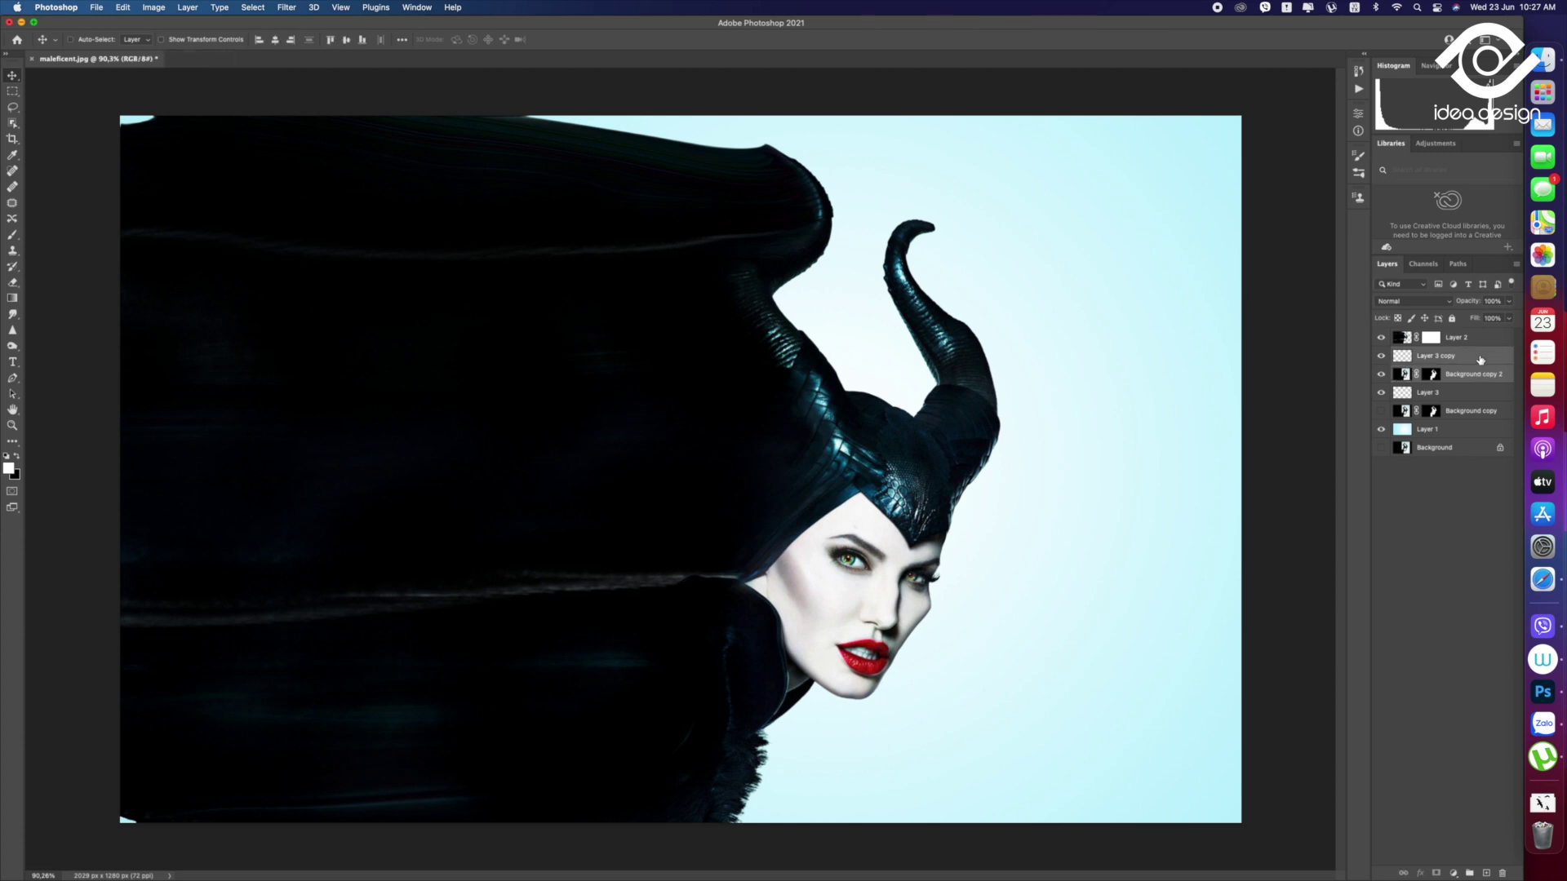
key("ctrl+e")
left_click_drag(1446, 378, 1502, 873)
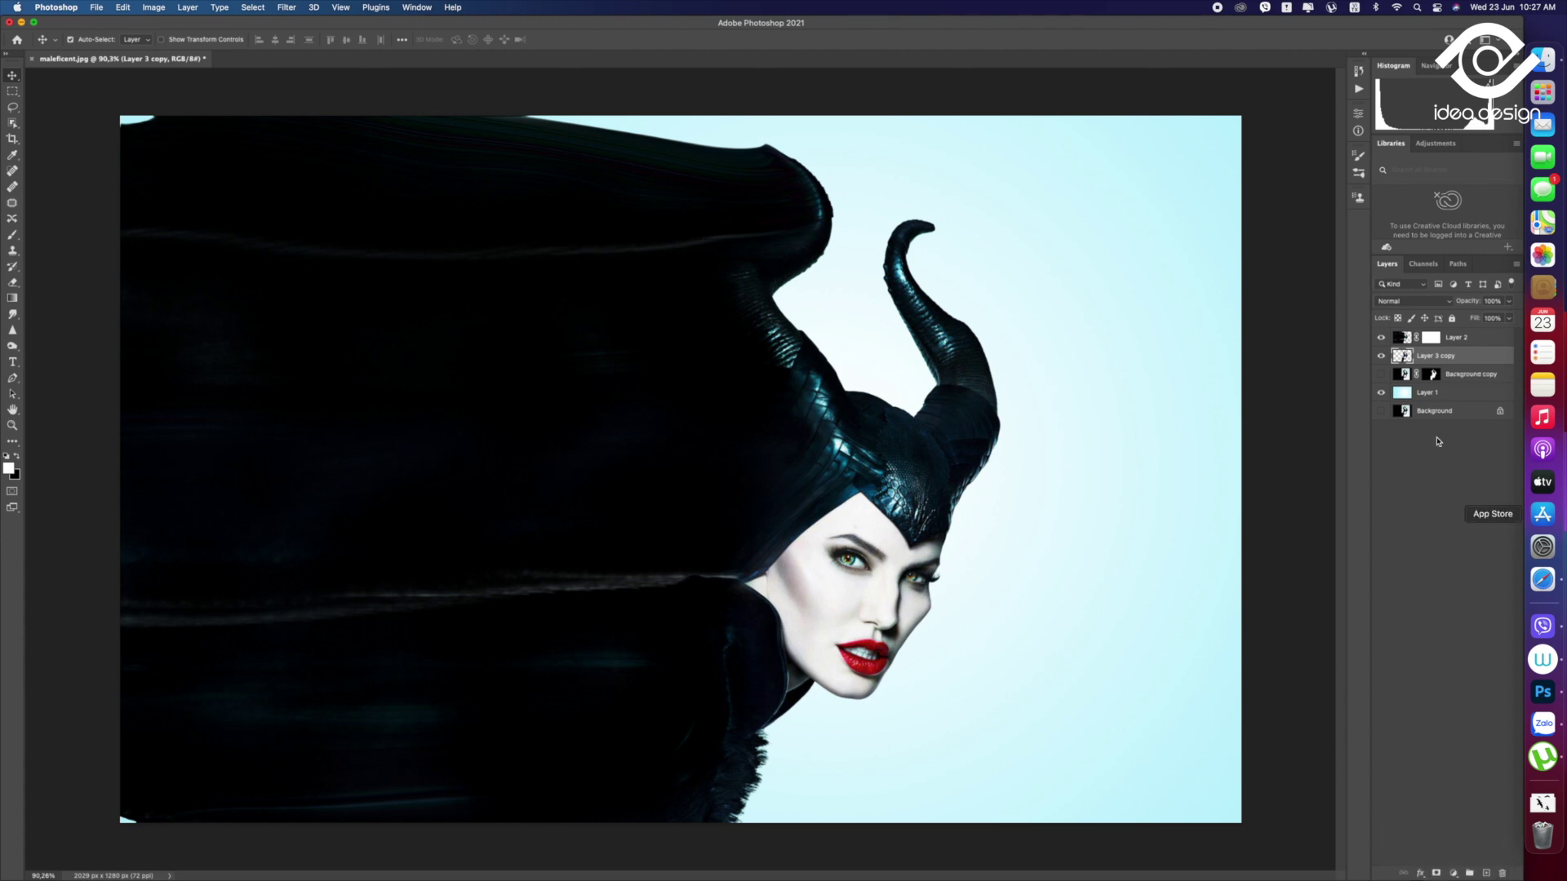
left_click(1432, 340)
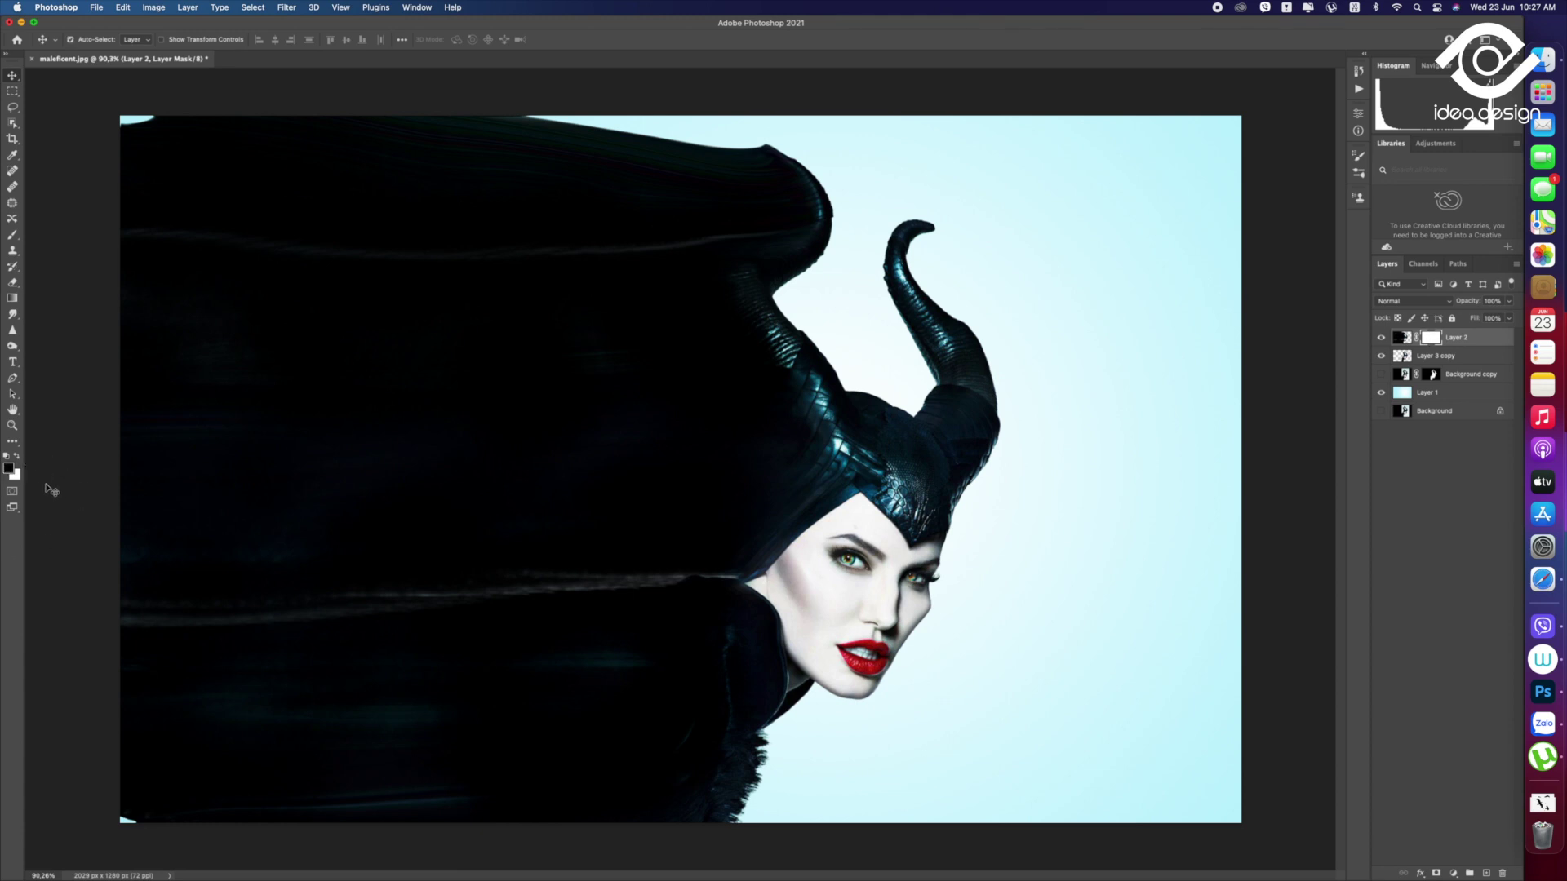
Fill Layer 2's mask with black, add a white mask to Layer 3 copy, and switch to the Brush
key("ctrl+BackSpace")
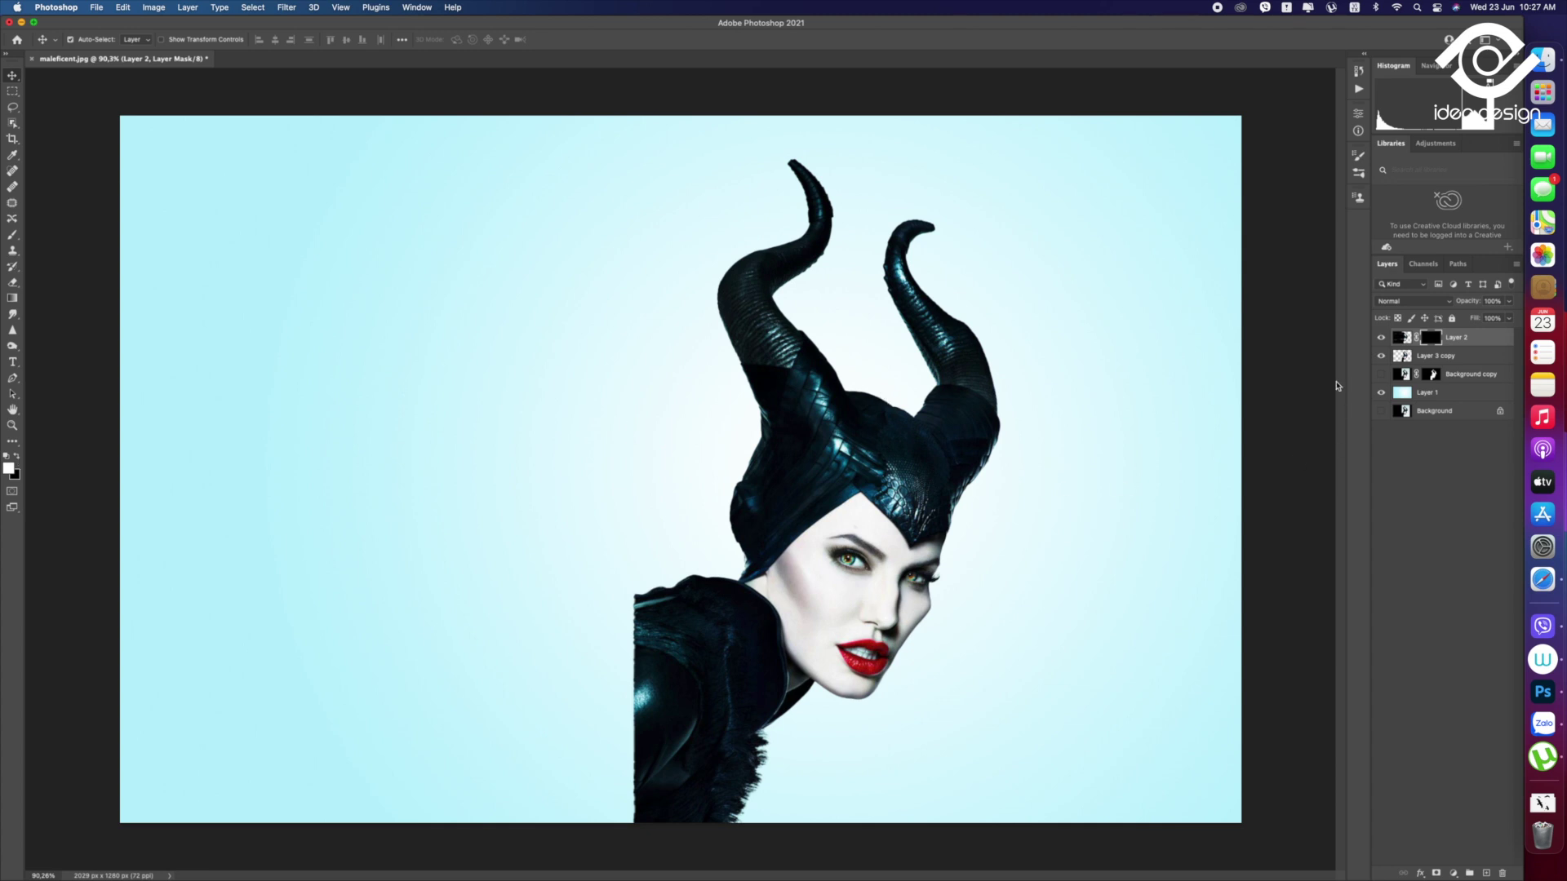
left_click(1443, 359)
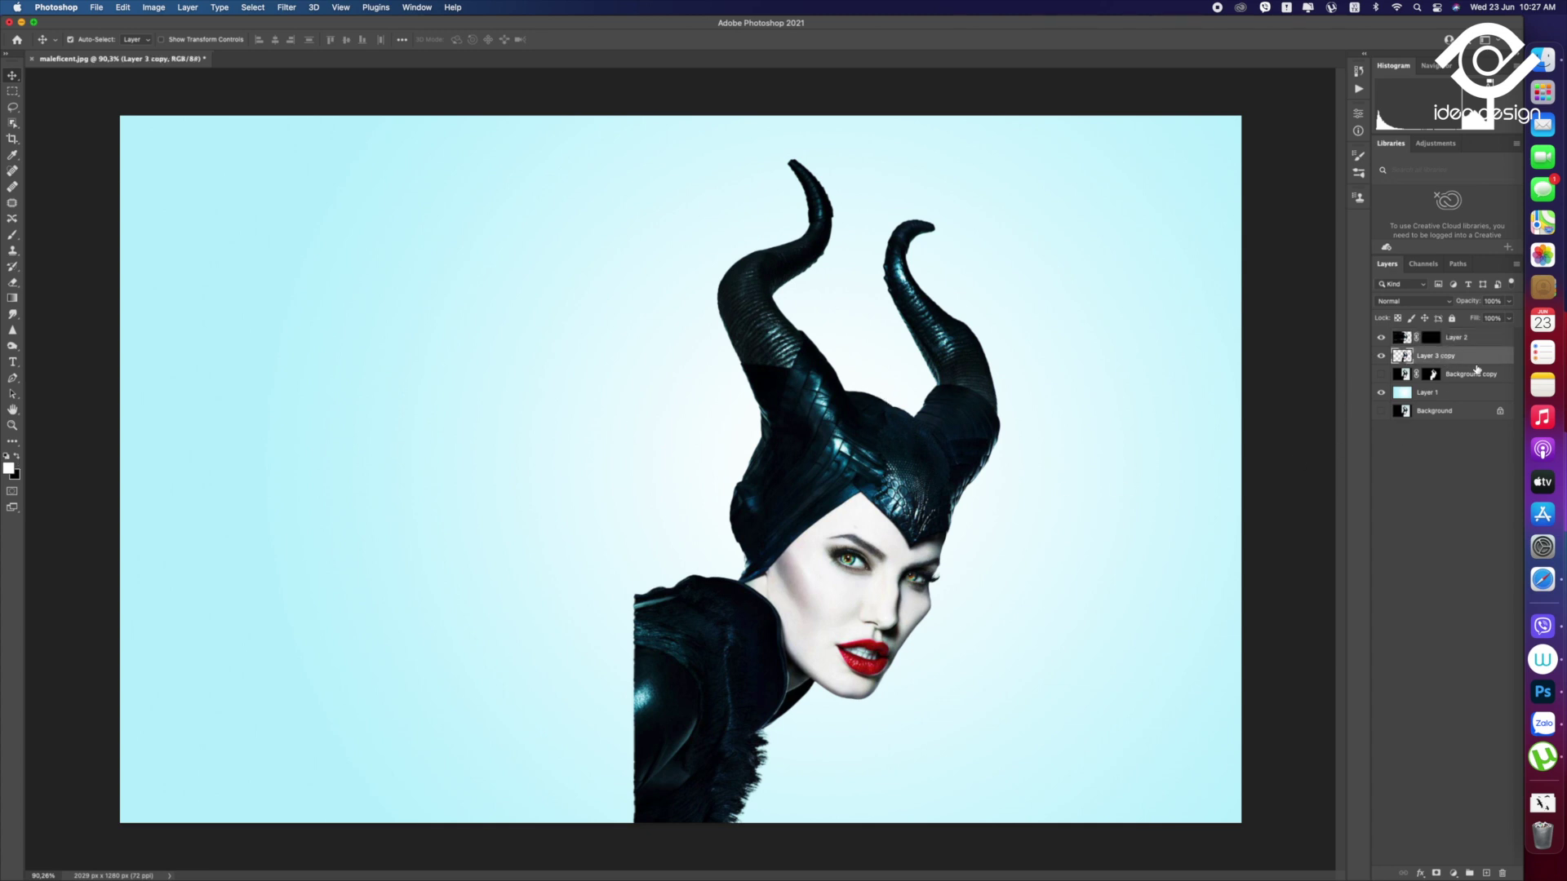
left_click(1434, 375)
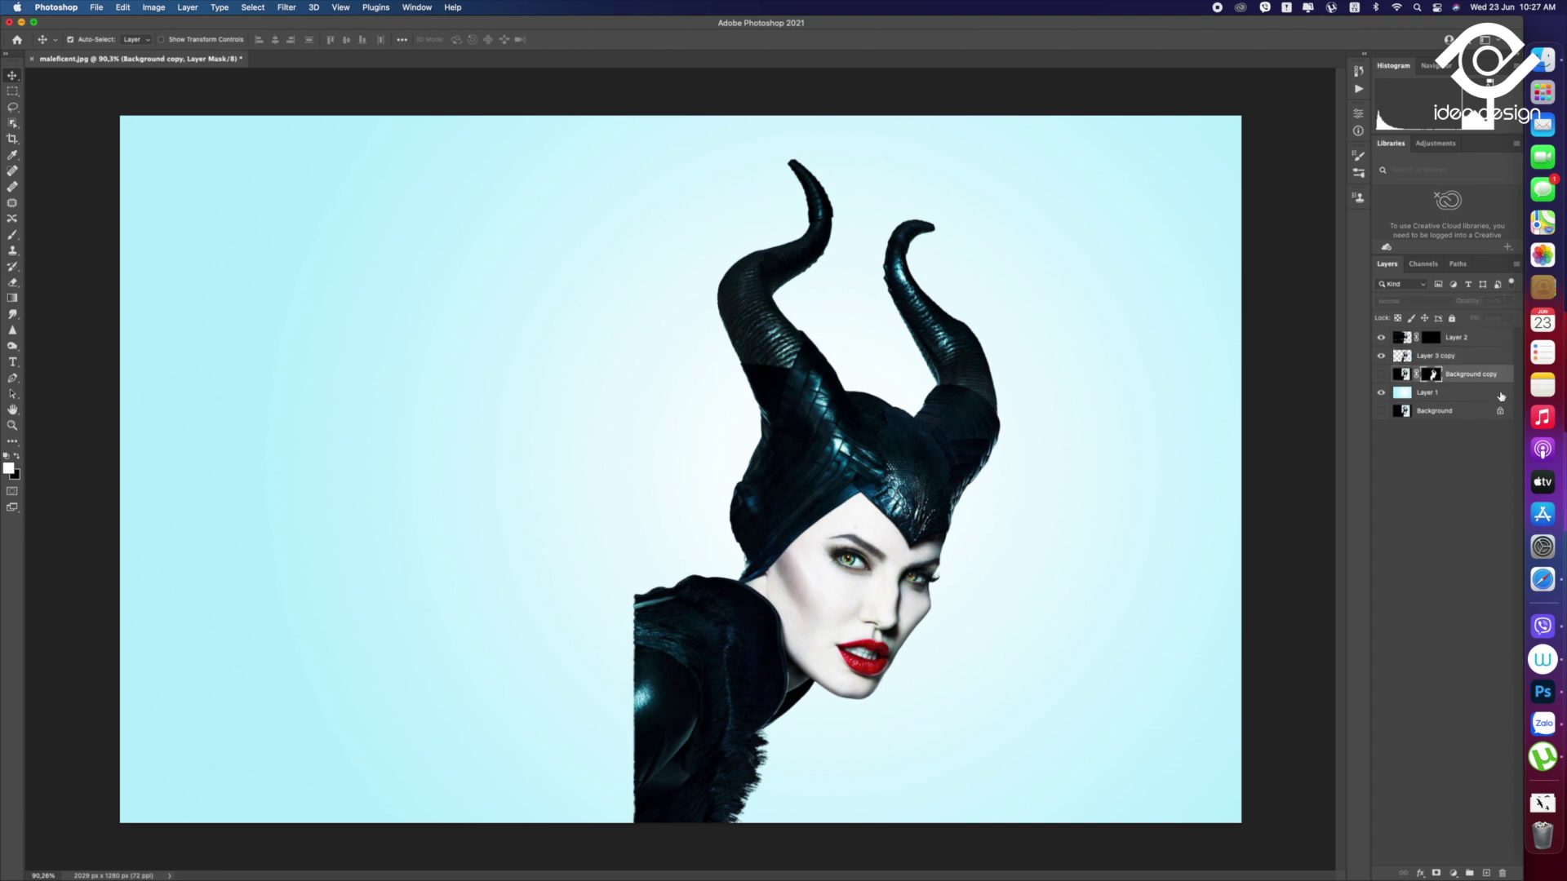
left_click(1450, 359)
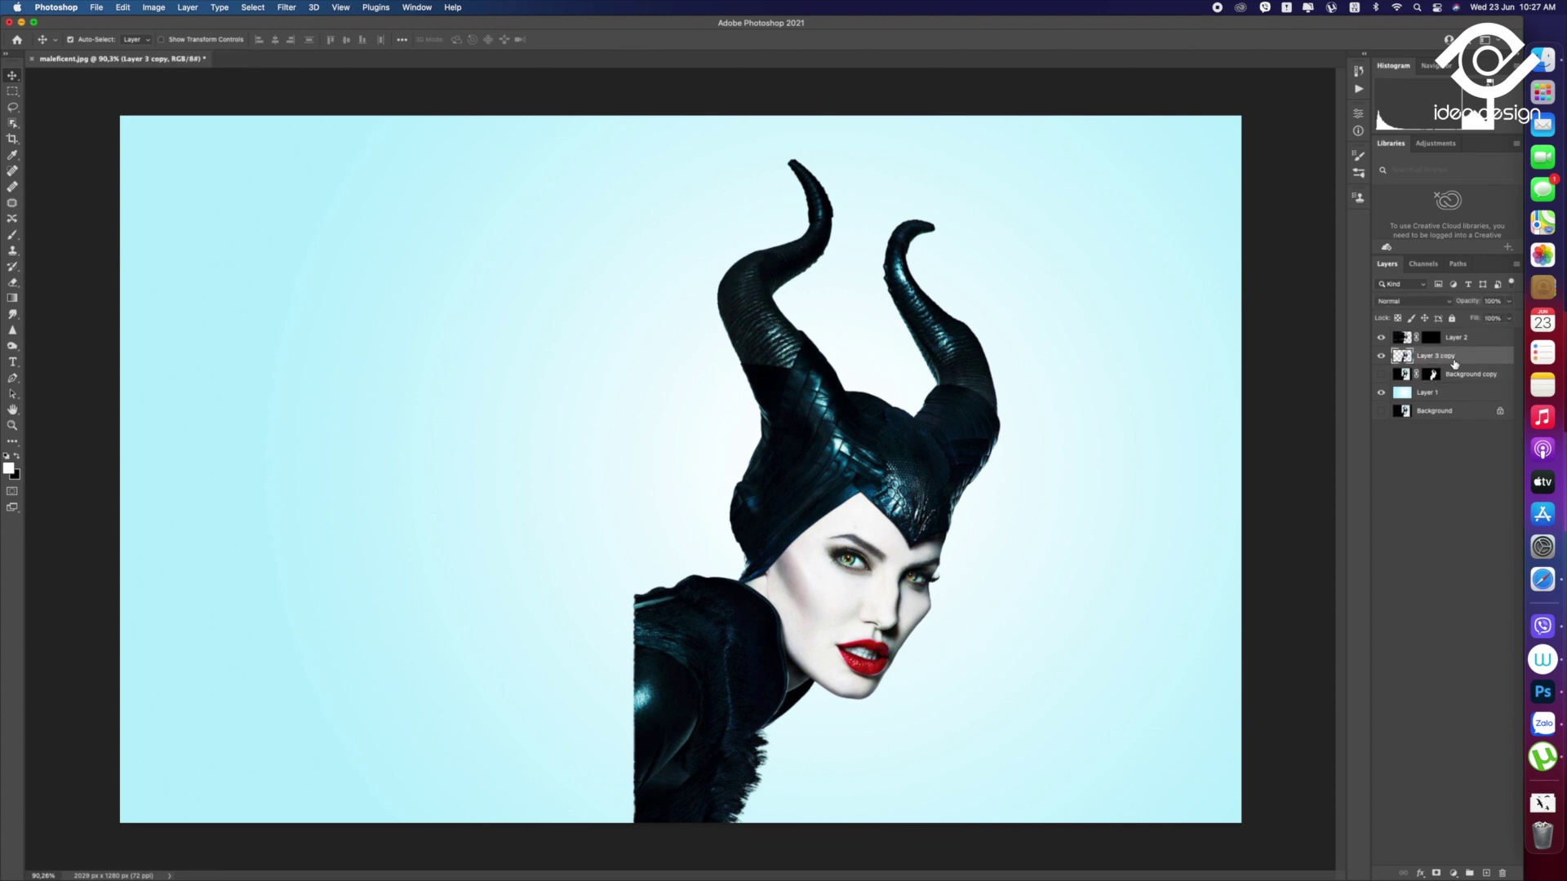
left_click(1436, 874)
left_click(11, 237)
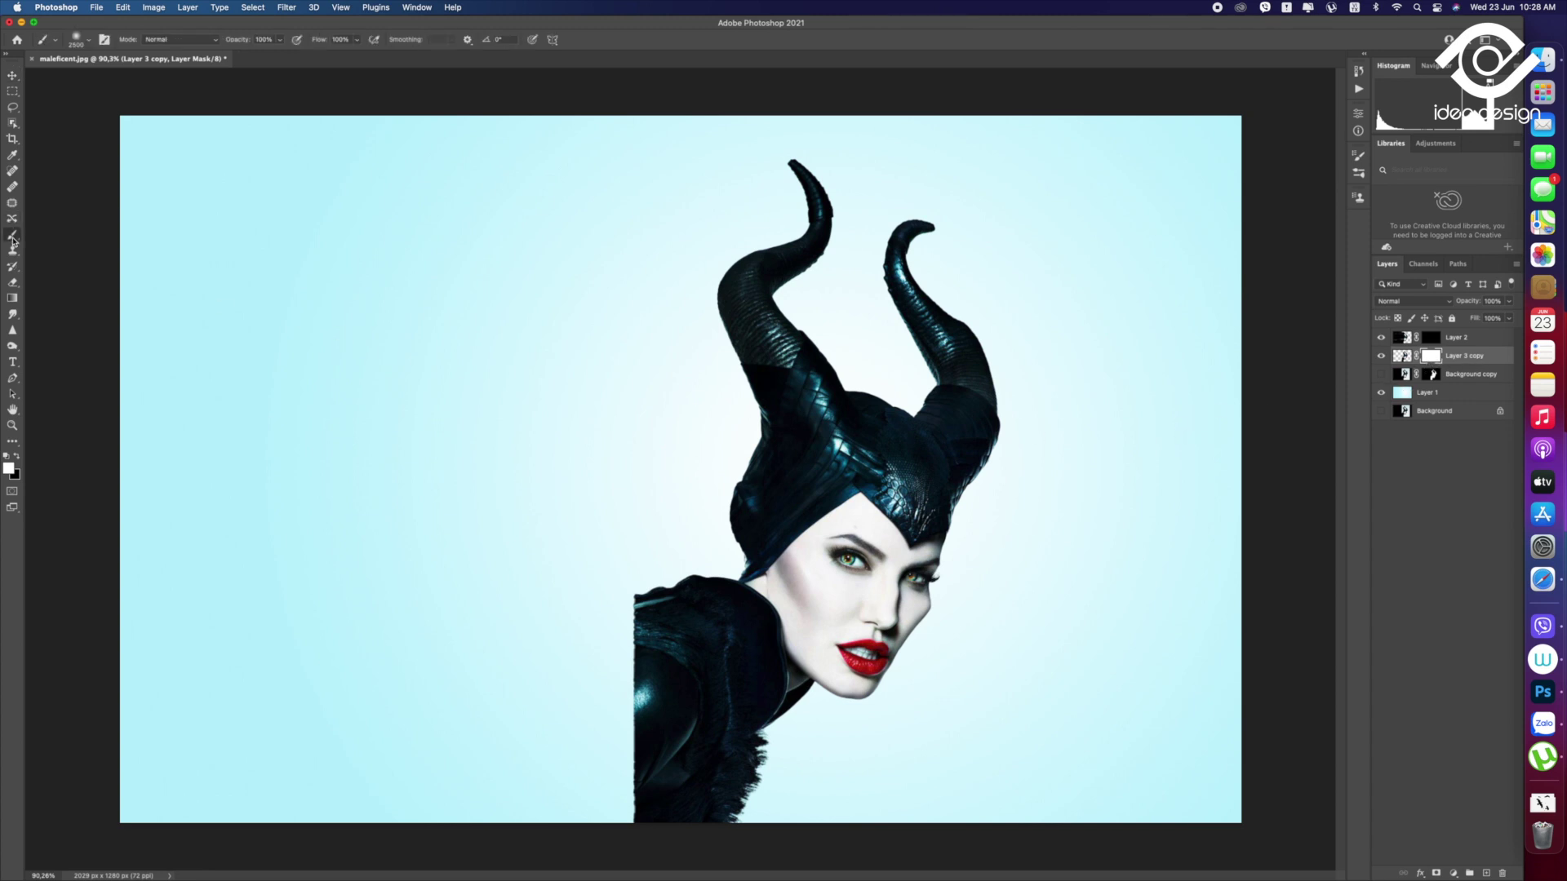
Load the d 3 Disintegration brush at 121 px, then test a stroke and undo it
left_click(1358, 169)
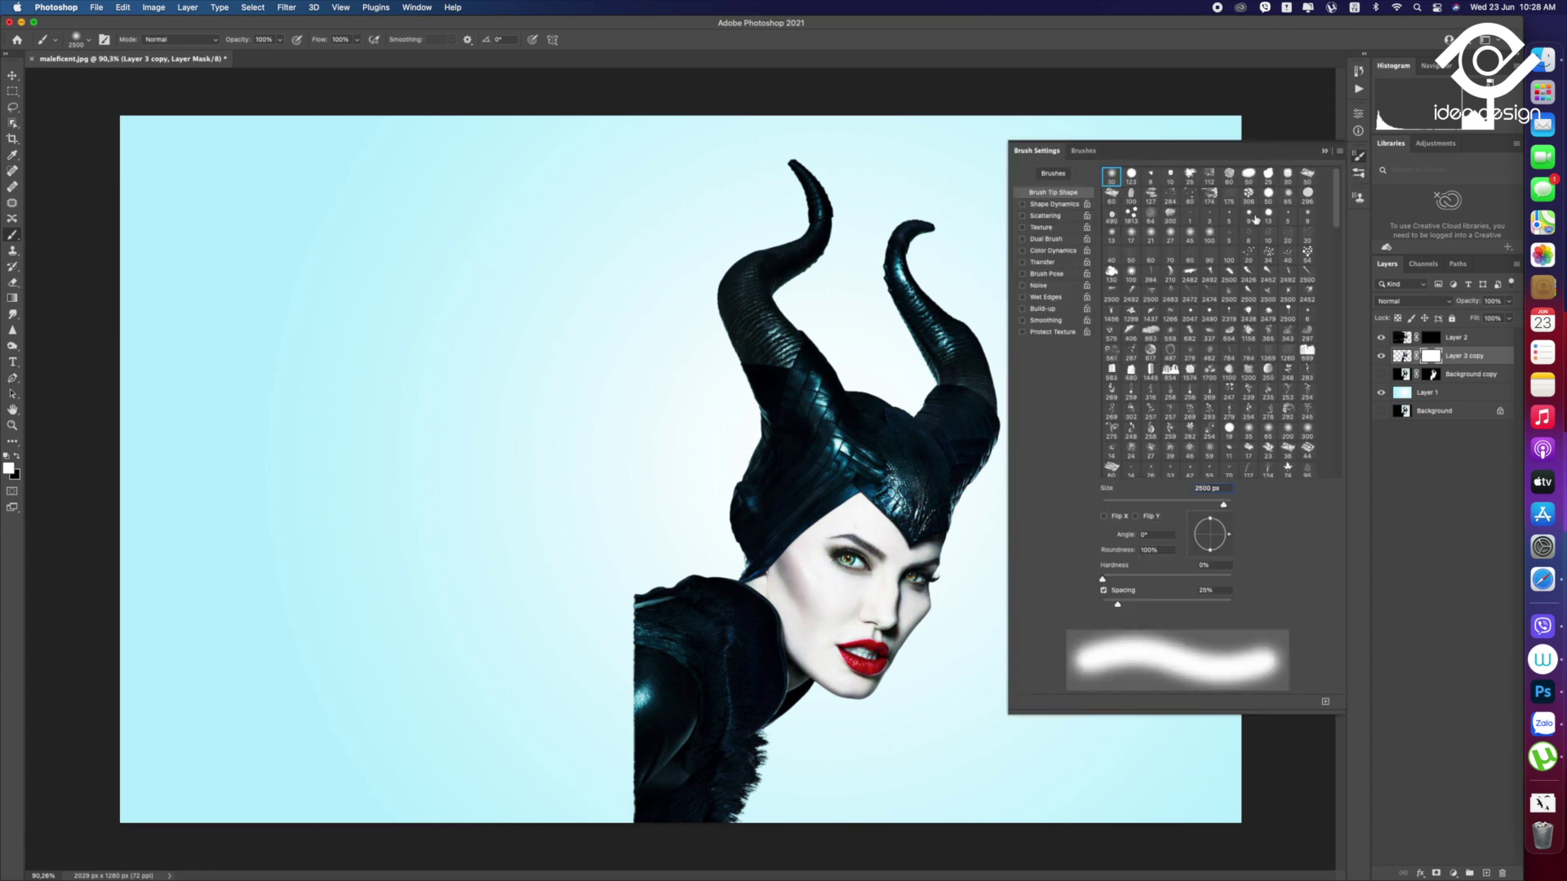
left_click(1083, 152)
scroll(1129, 557, "down", 5)
scroll(1128, 558, "down", 5)
scroll(1128, 557, "down", 5)
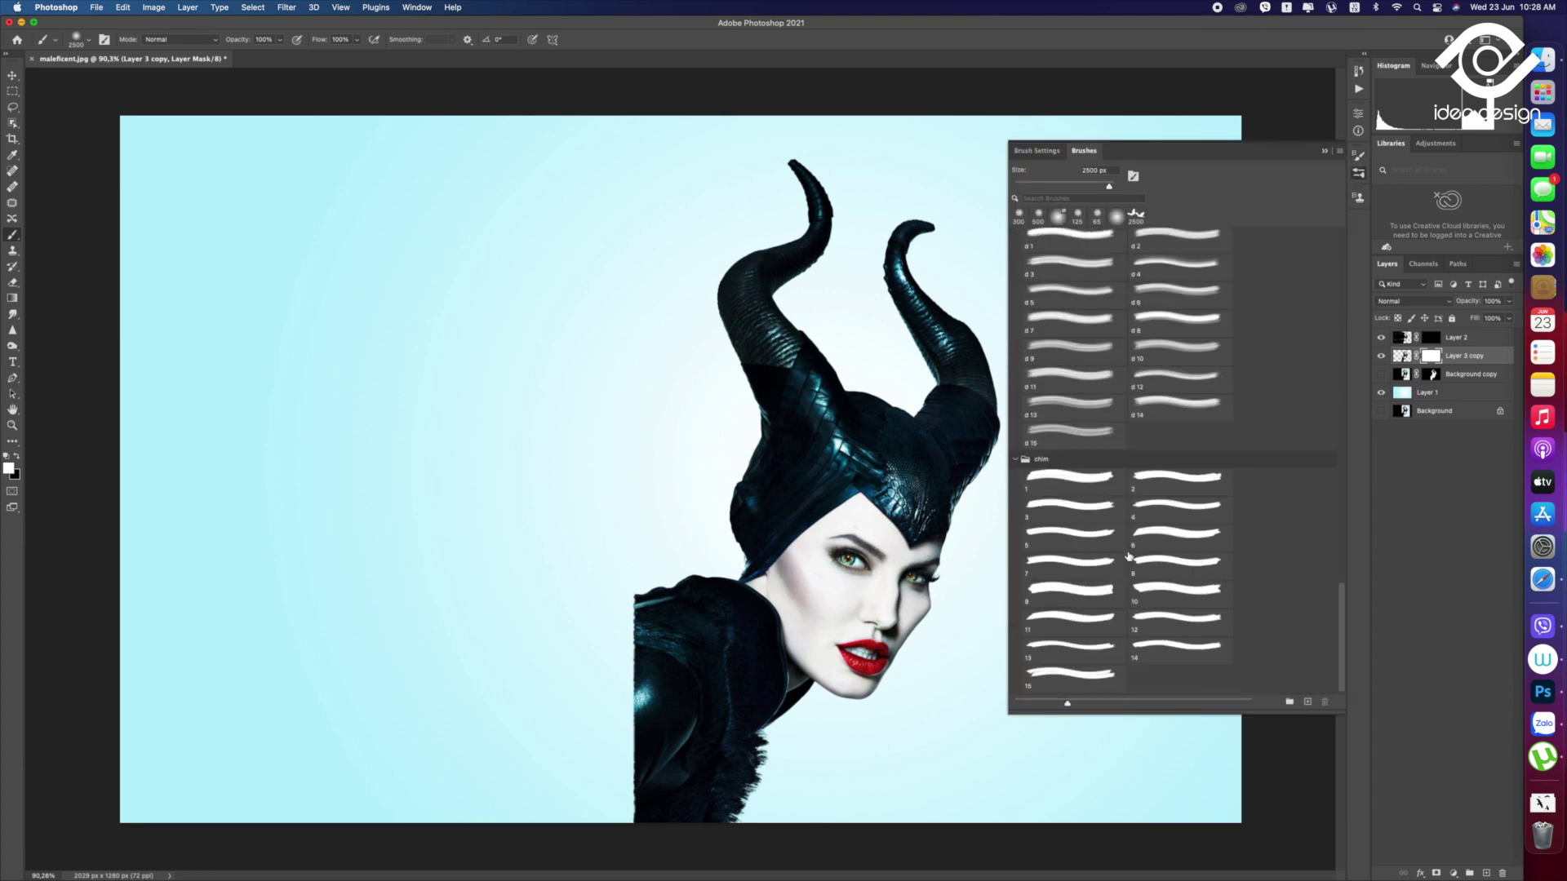
left_click(1065, 477)
left_click(1069, 276)
left_click(1069, 184)
mouse_move(700, 349)
left_mouse_down()
mouse_move(717, 332)
mouse_move(706, 298)
left_mouse_up()
key("ctrl+z")
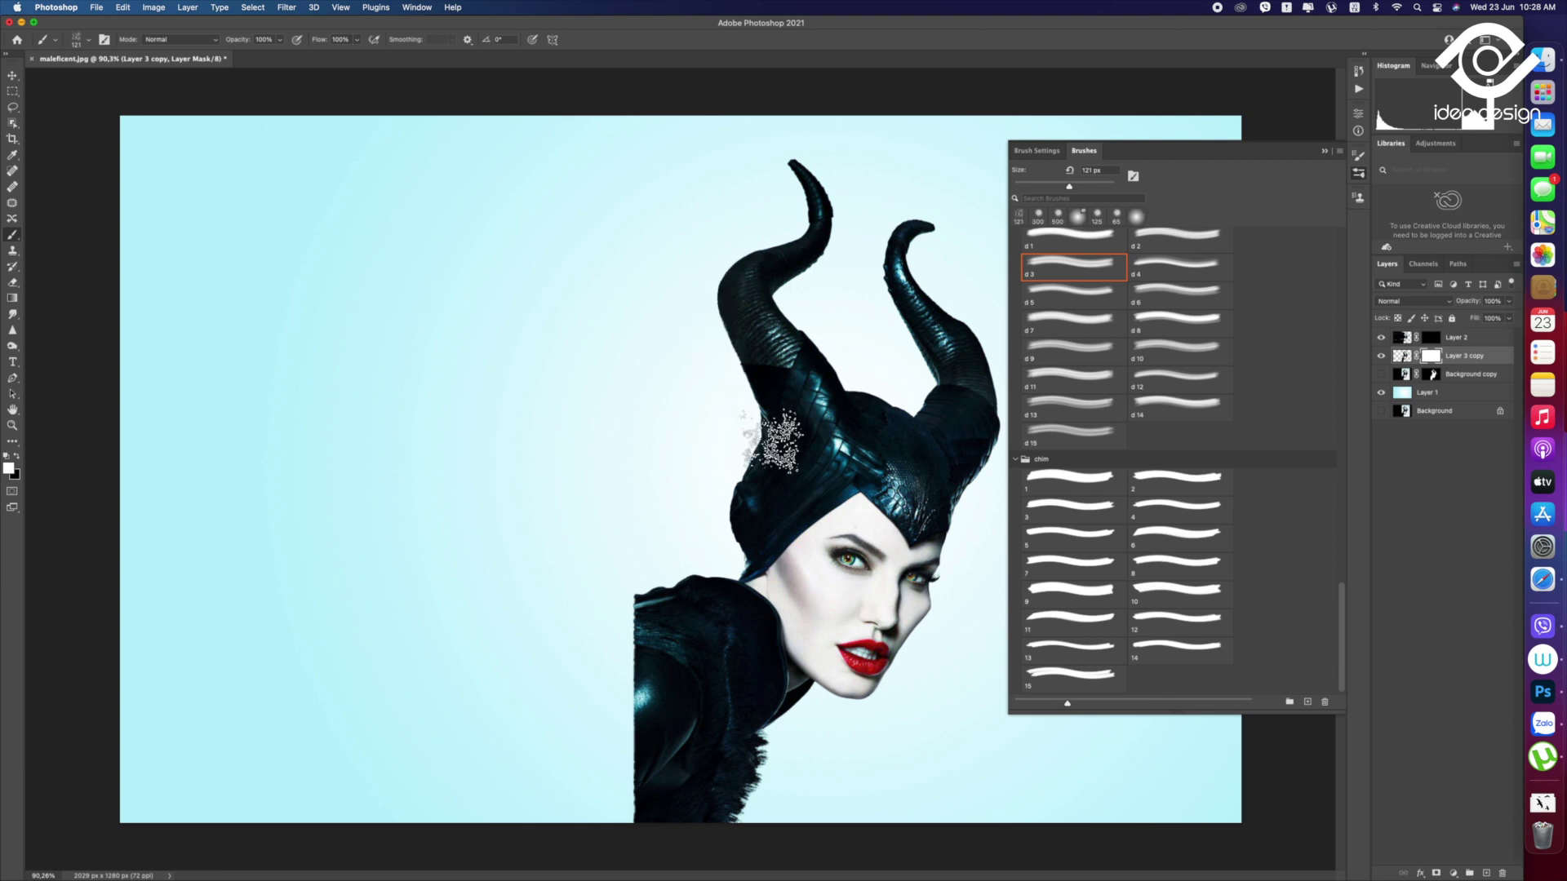
Paint black scattered particles along the left horn with a 184 px Disintegration brush
left_click(17, 455)
mouse_move(714, 335)
left_mouse_down()
mouse_move(694, 294)
mouse_move(697, 314)
left_mouse_up()
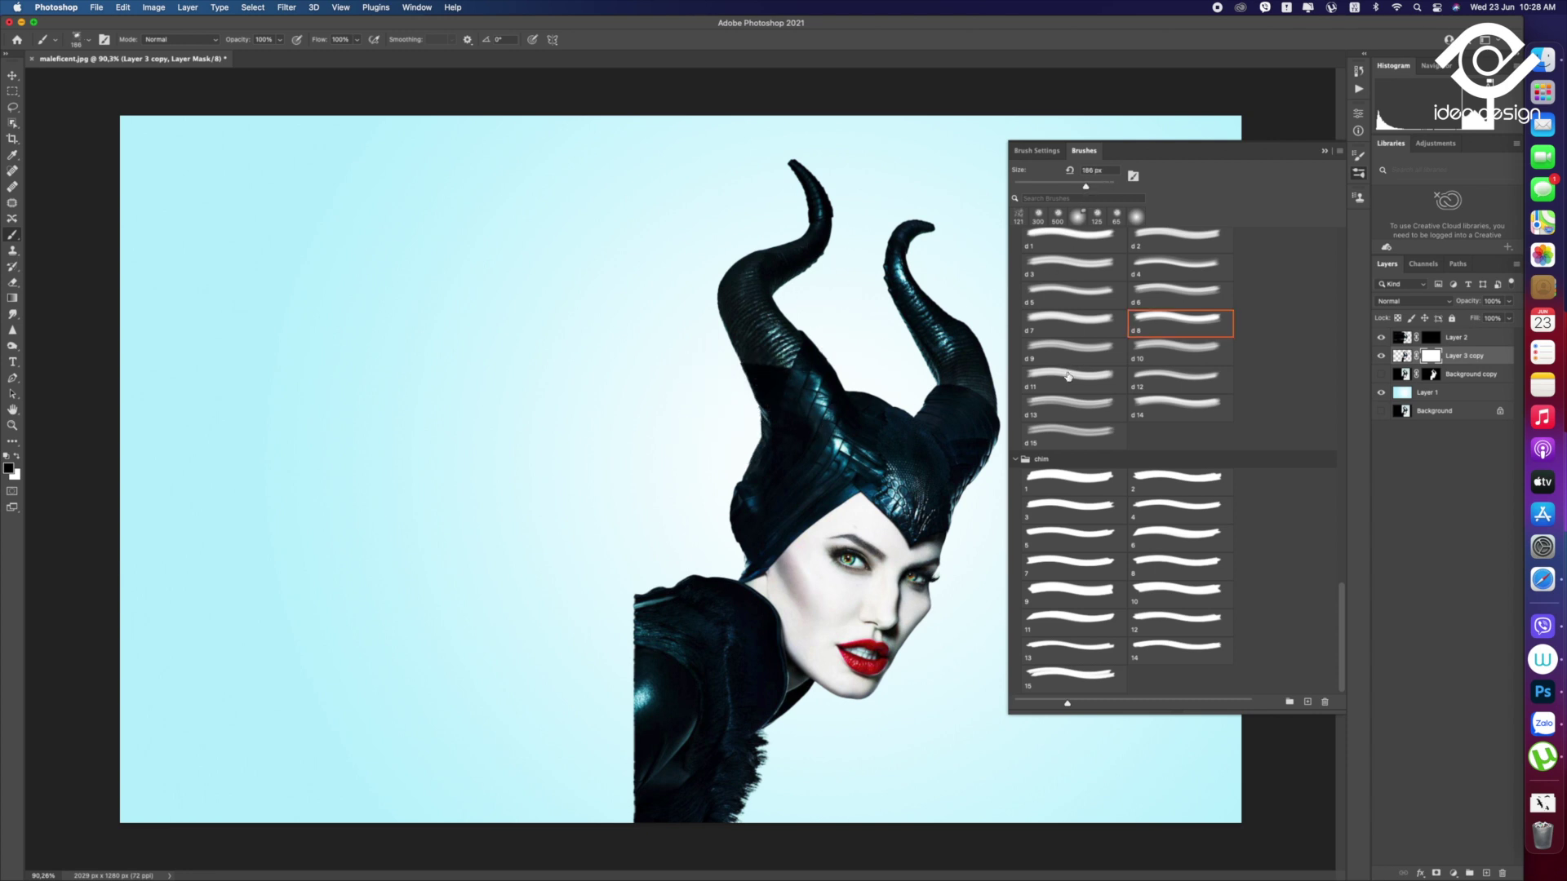
left_click(1086, 186)
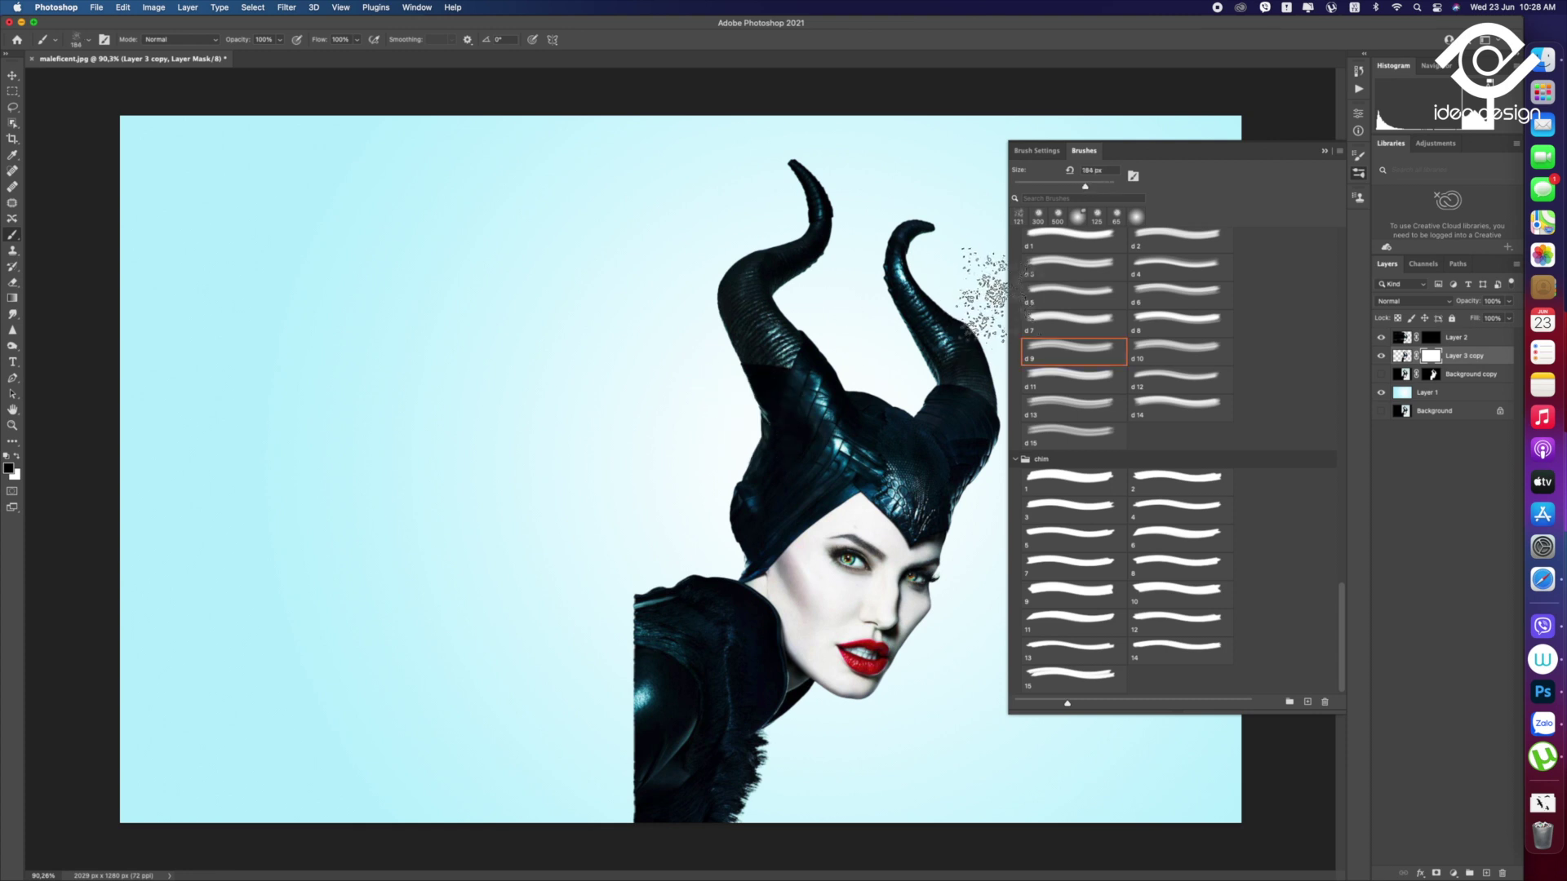
left_click(1085, 292)
scroll(1083, 351, "up", 3)
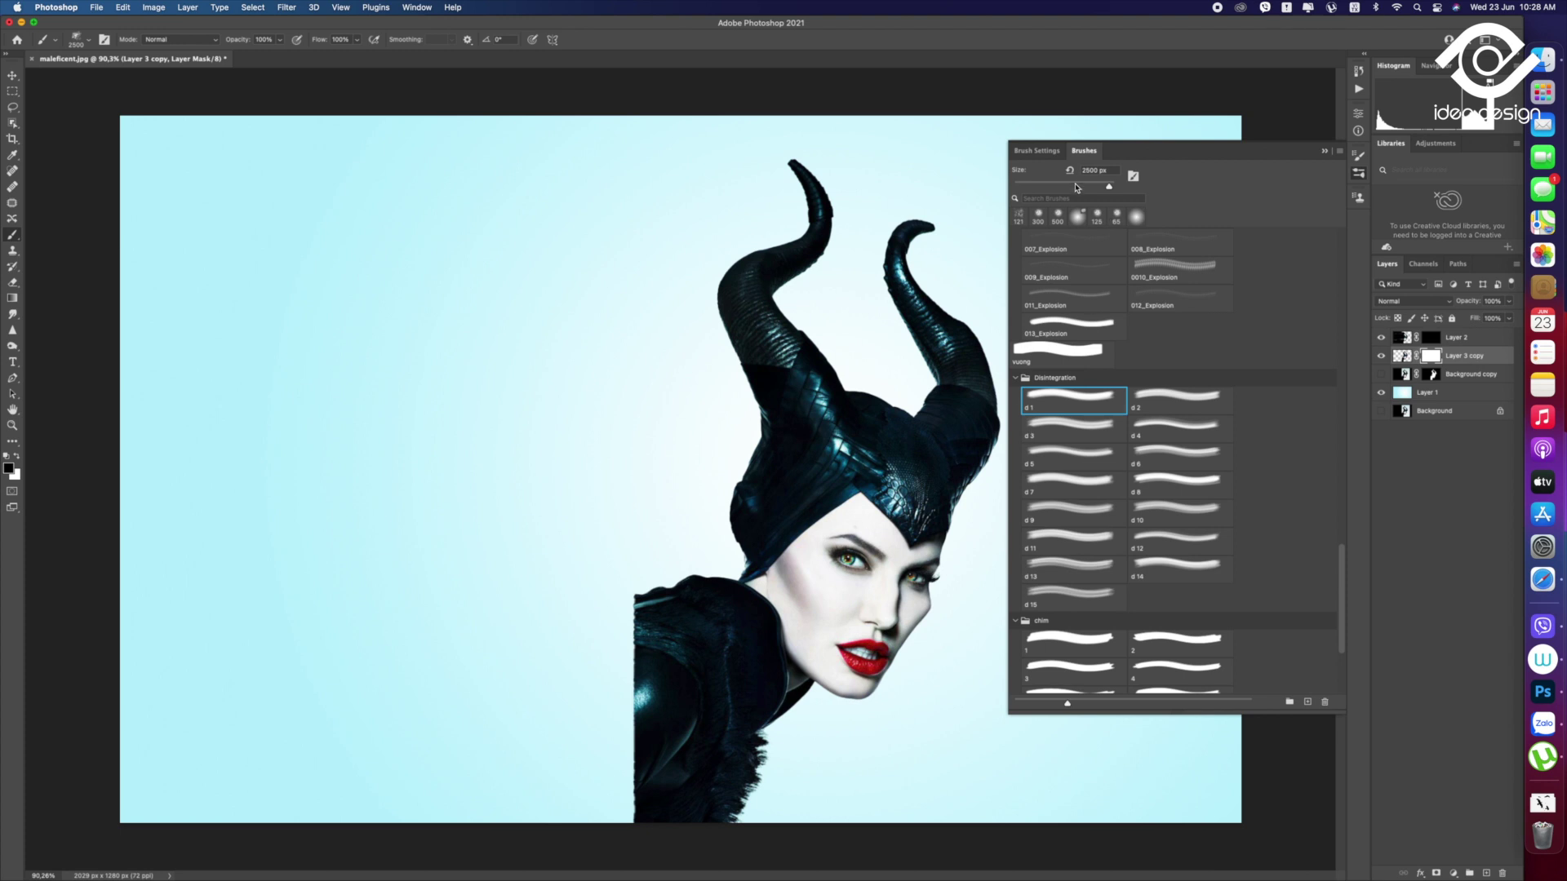
left_click_drag(723, 380, 767, 408)
left_click(1036, 151)
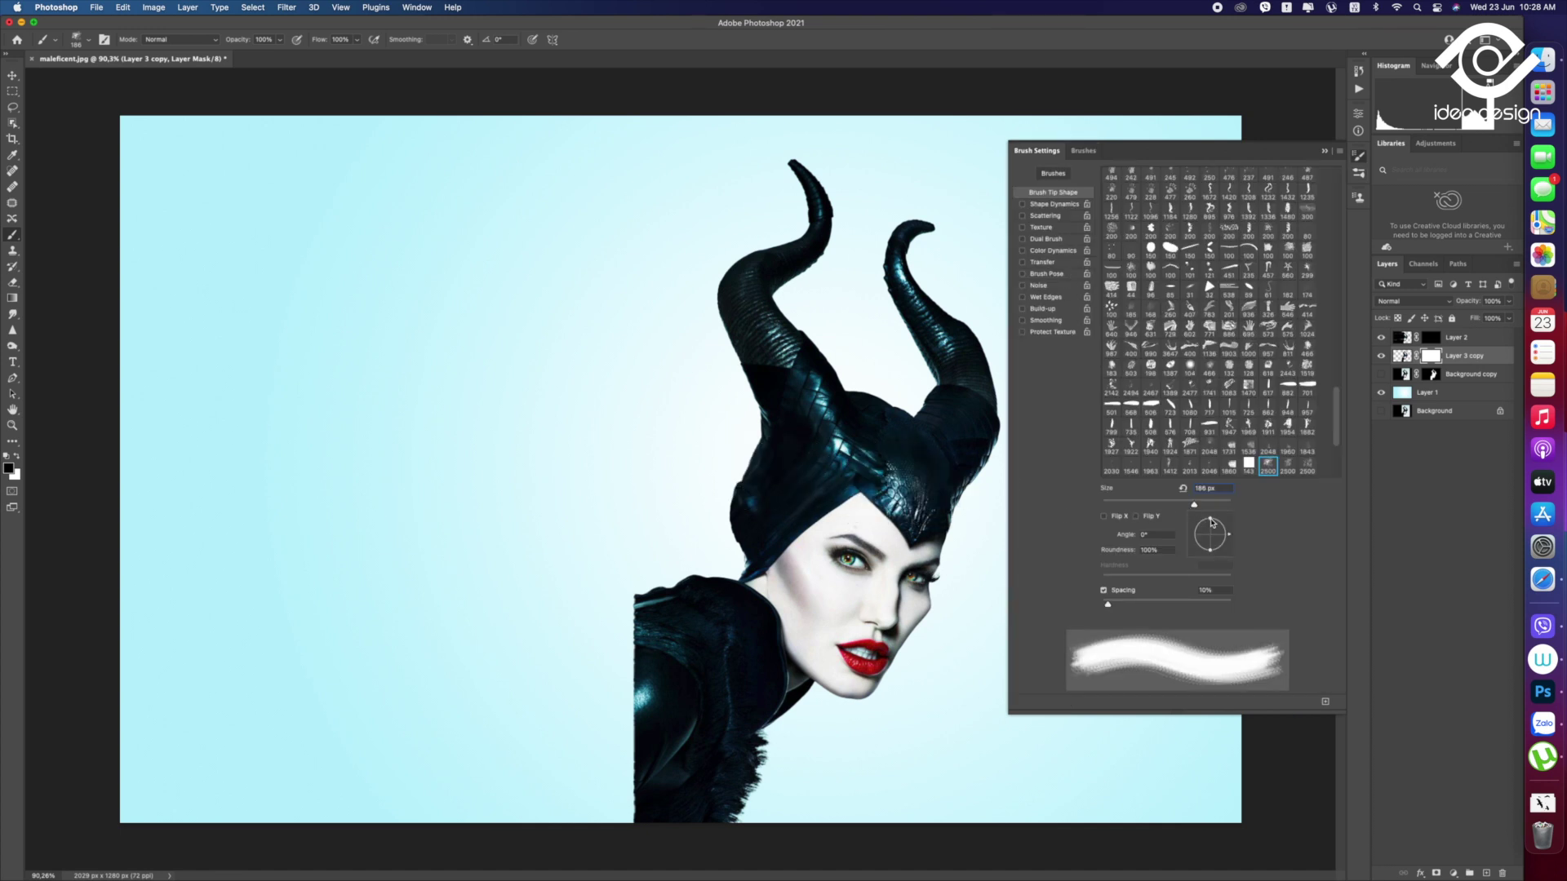
Set the brush tip to -31° with Scattering and 100% spacing, and erode the left horn edge
left_click_drag(1212, 523, 1227, 545)
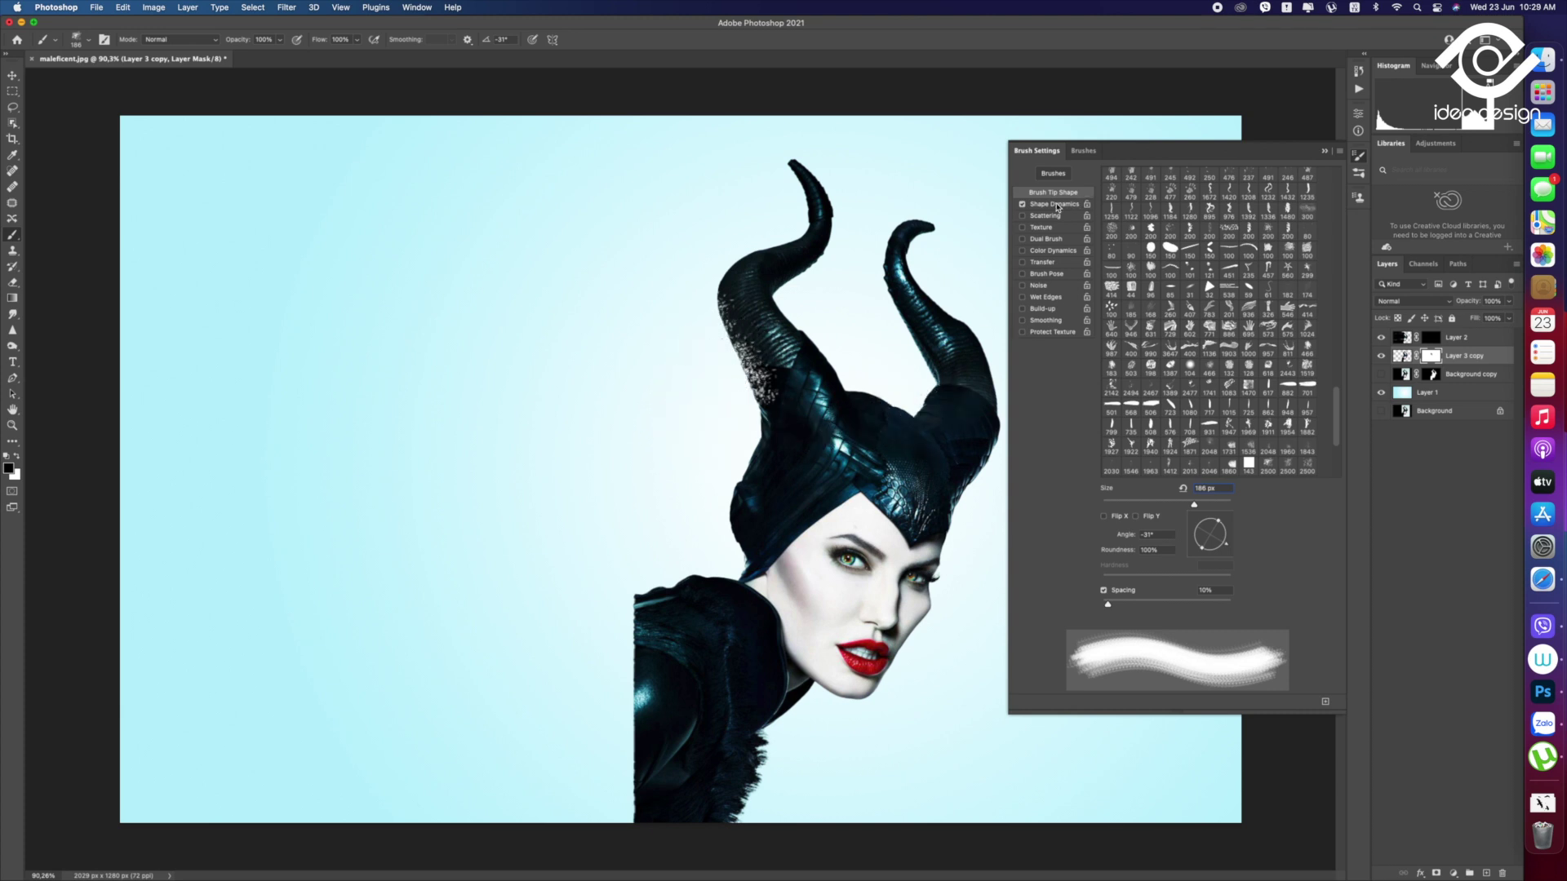
left_click(1023, 216)
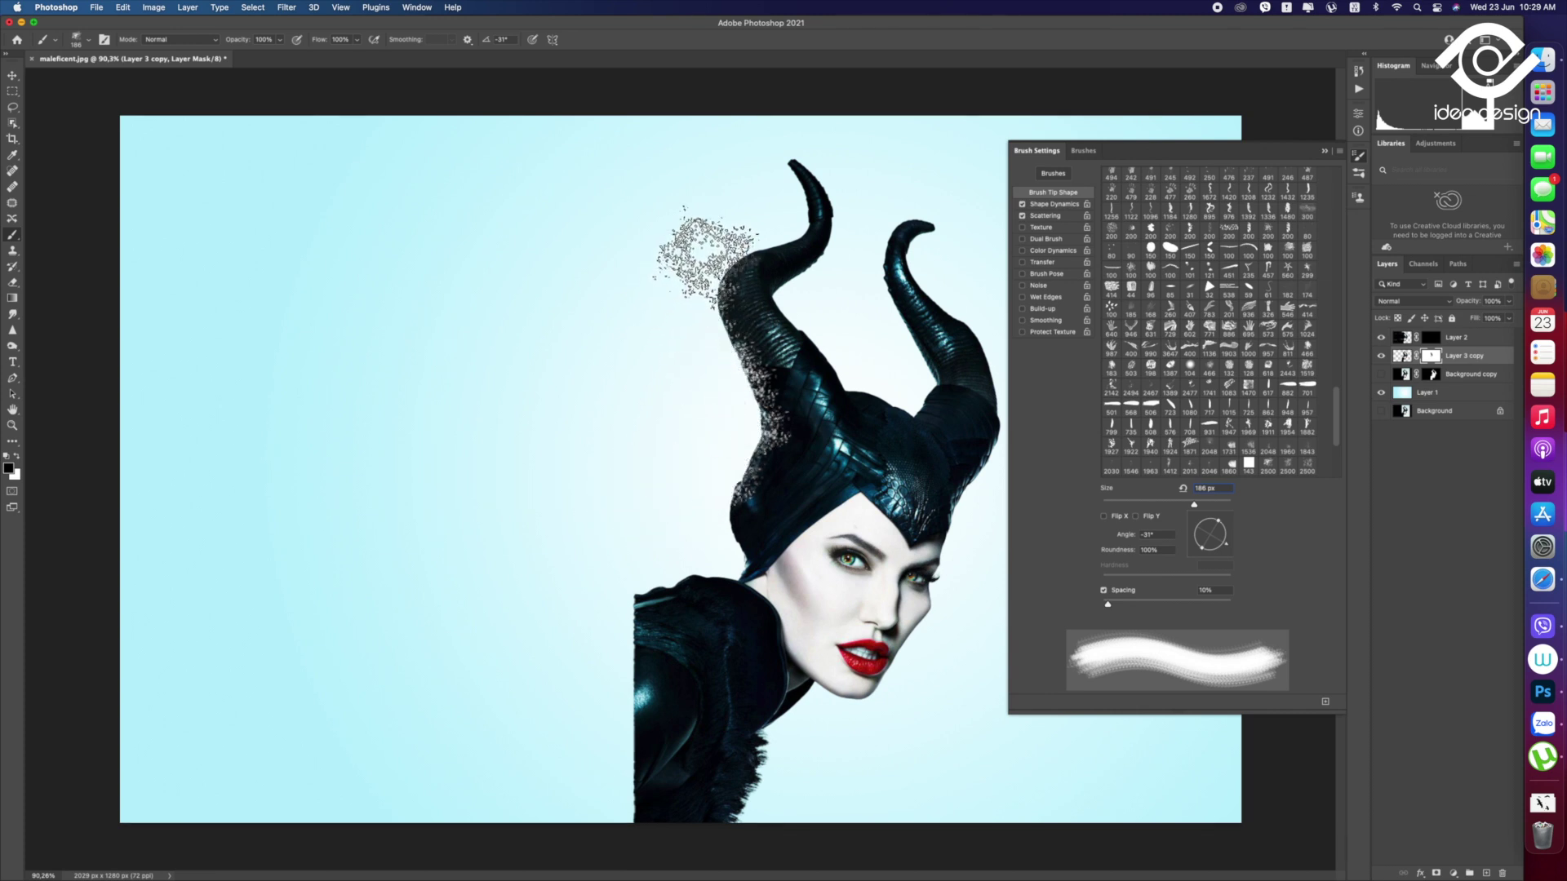
left_click_drag(682, 314, 731, 477)
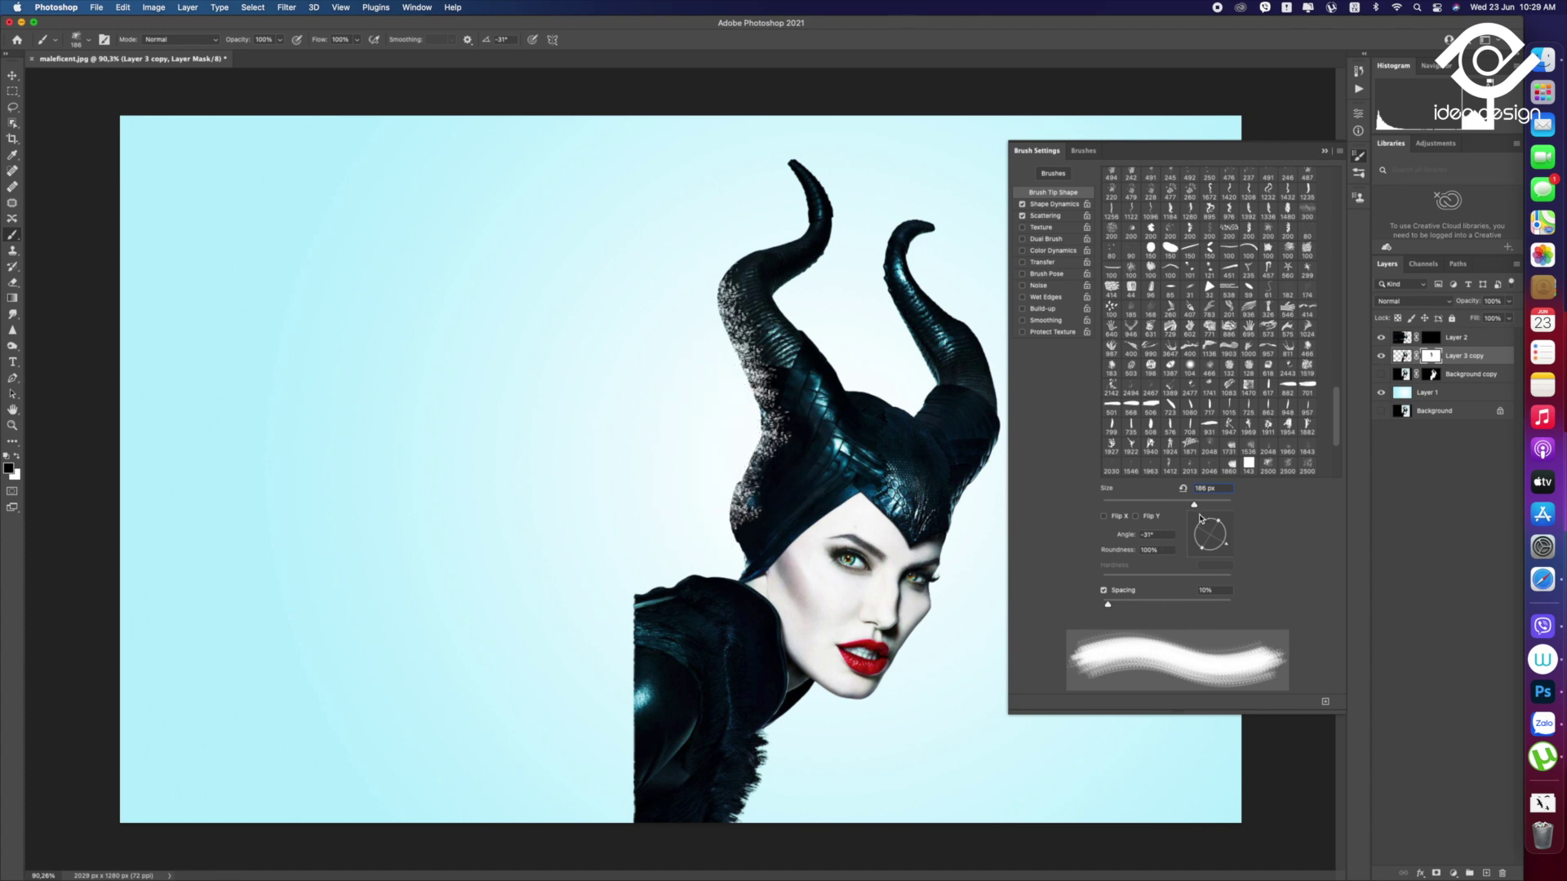
left_click_drag(1108, 605, 1165, 605)
left_click_drag(759, 489, 693, 457)
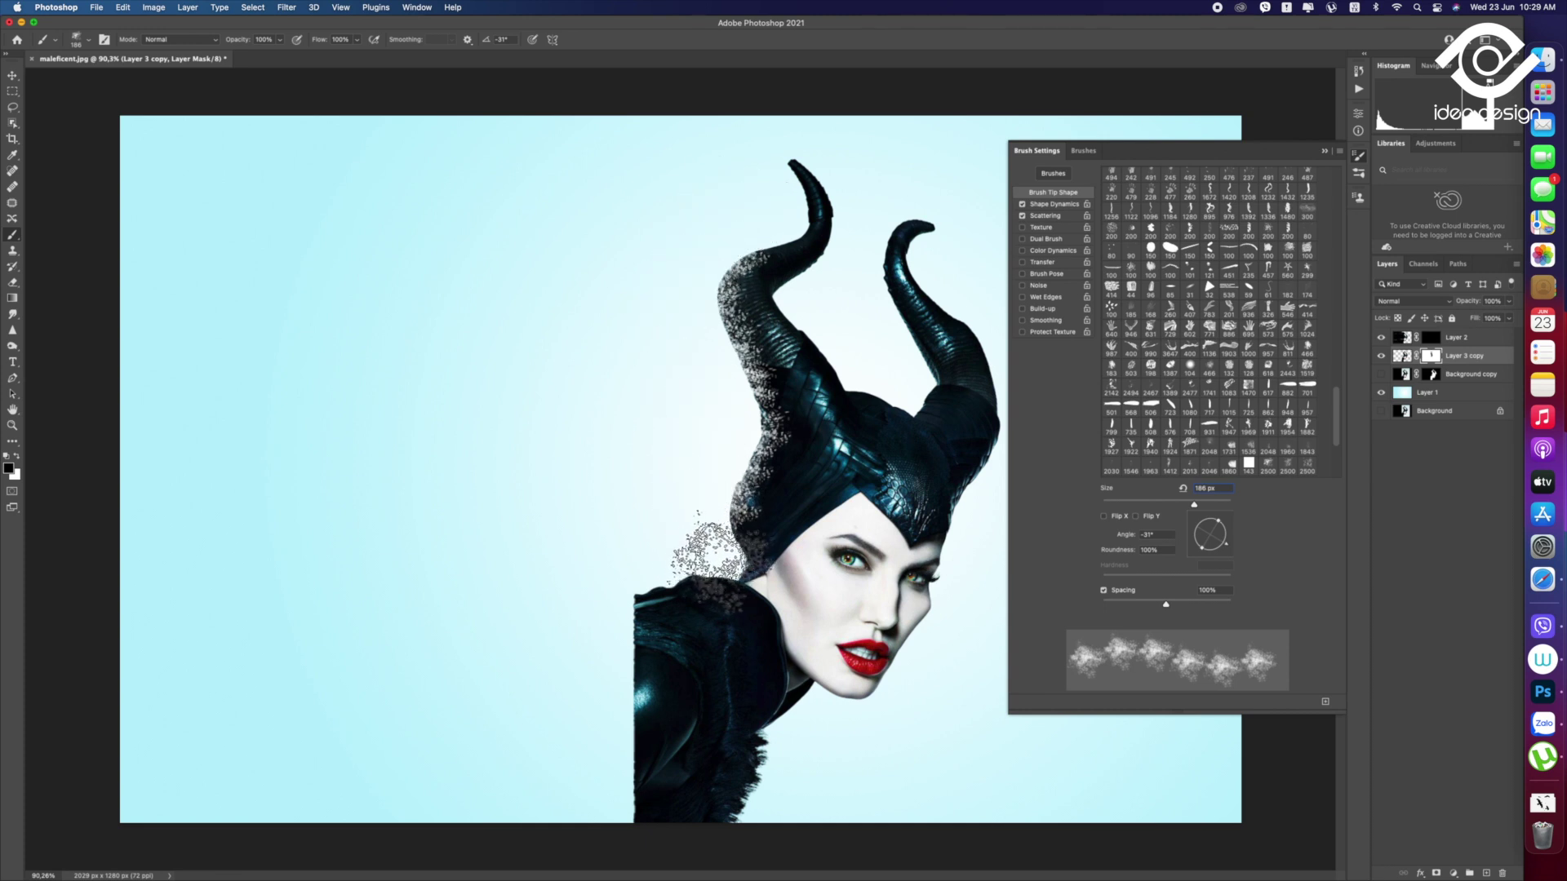
Scatter particles off the collar's left edge with a 250 px brush angled 56°, then 144°
left_click_drag(710, 550, 636, 587)
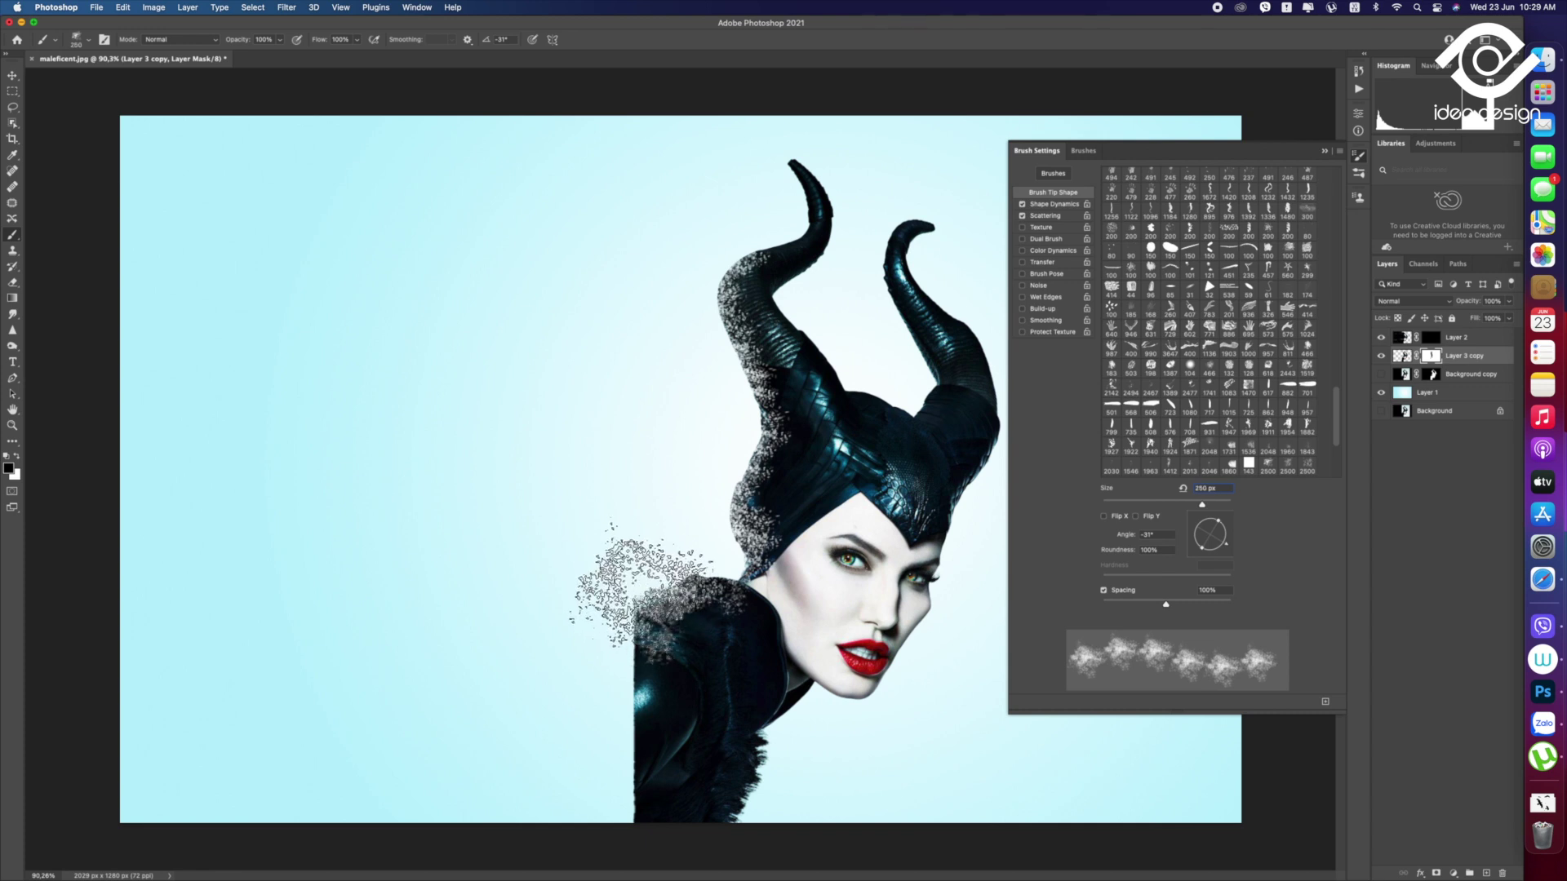
key("bracketright")
key("bracketright")
left_click_drag(591, 723, 595, 726)
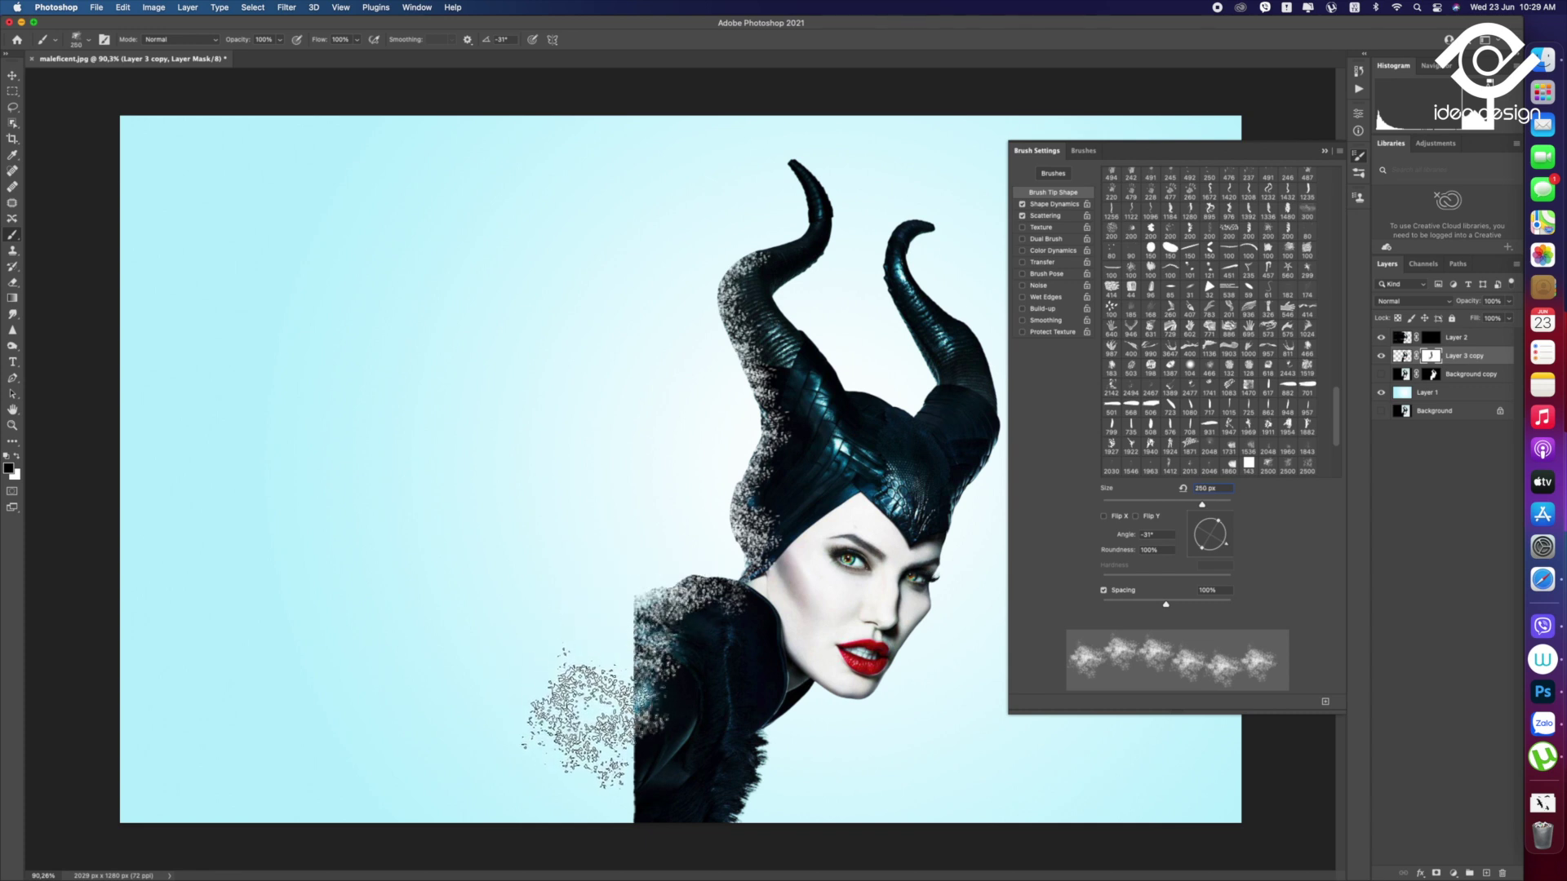
left_click_drag(1228, 552, 1232, 508)
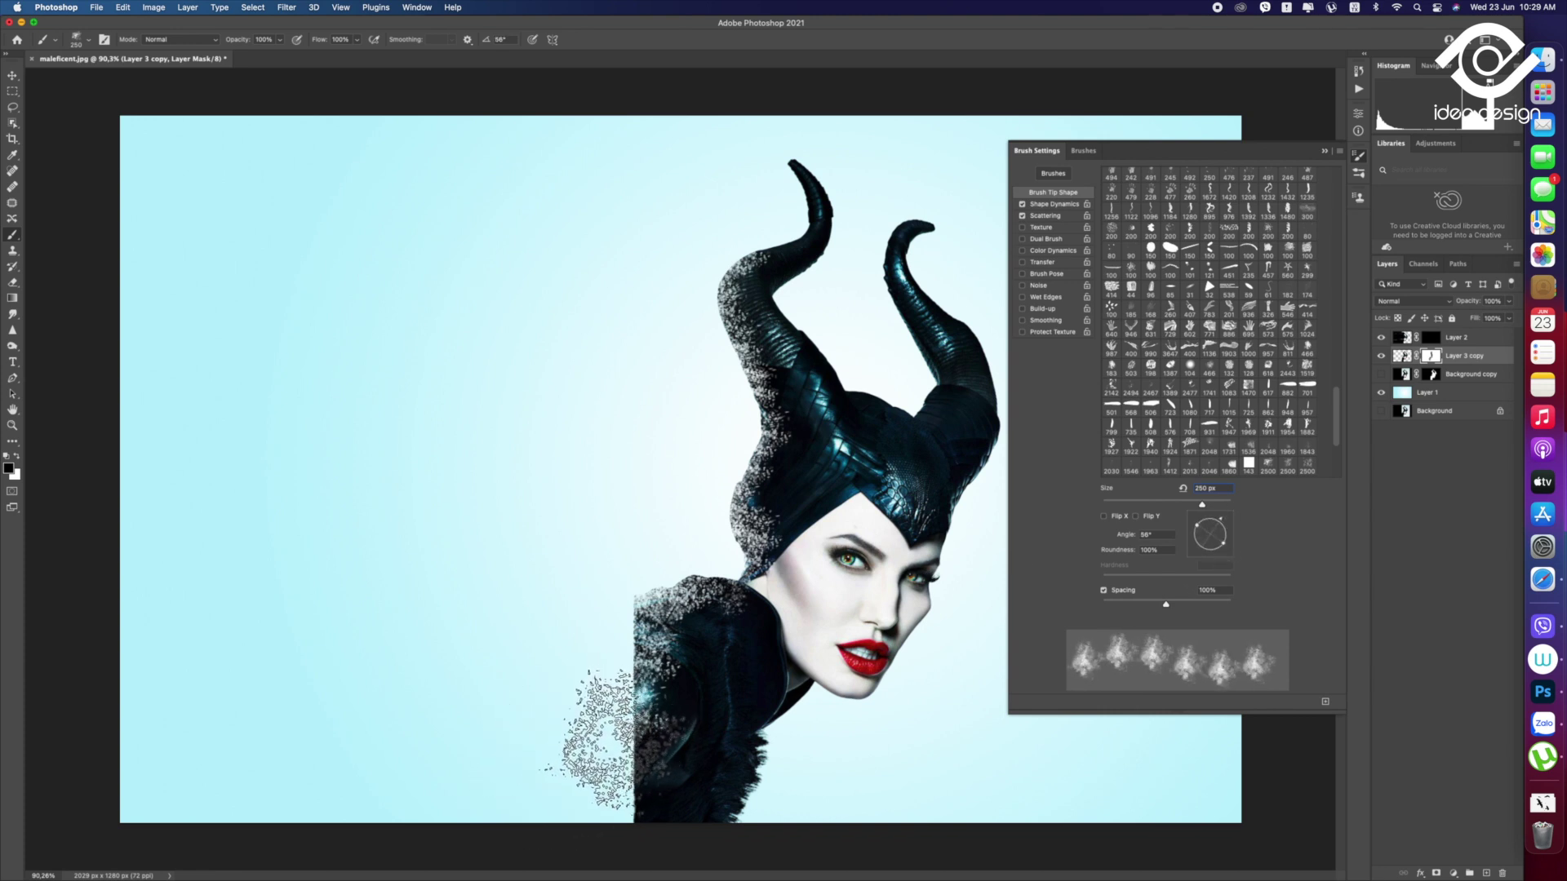
left_click(599, 734)
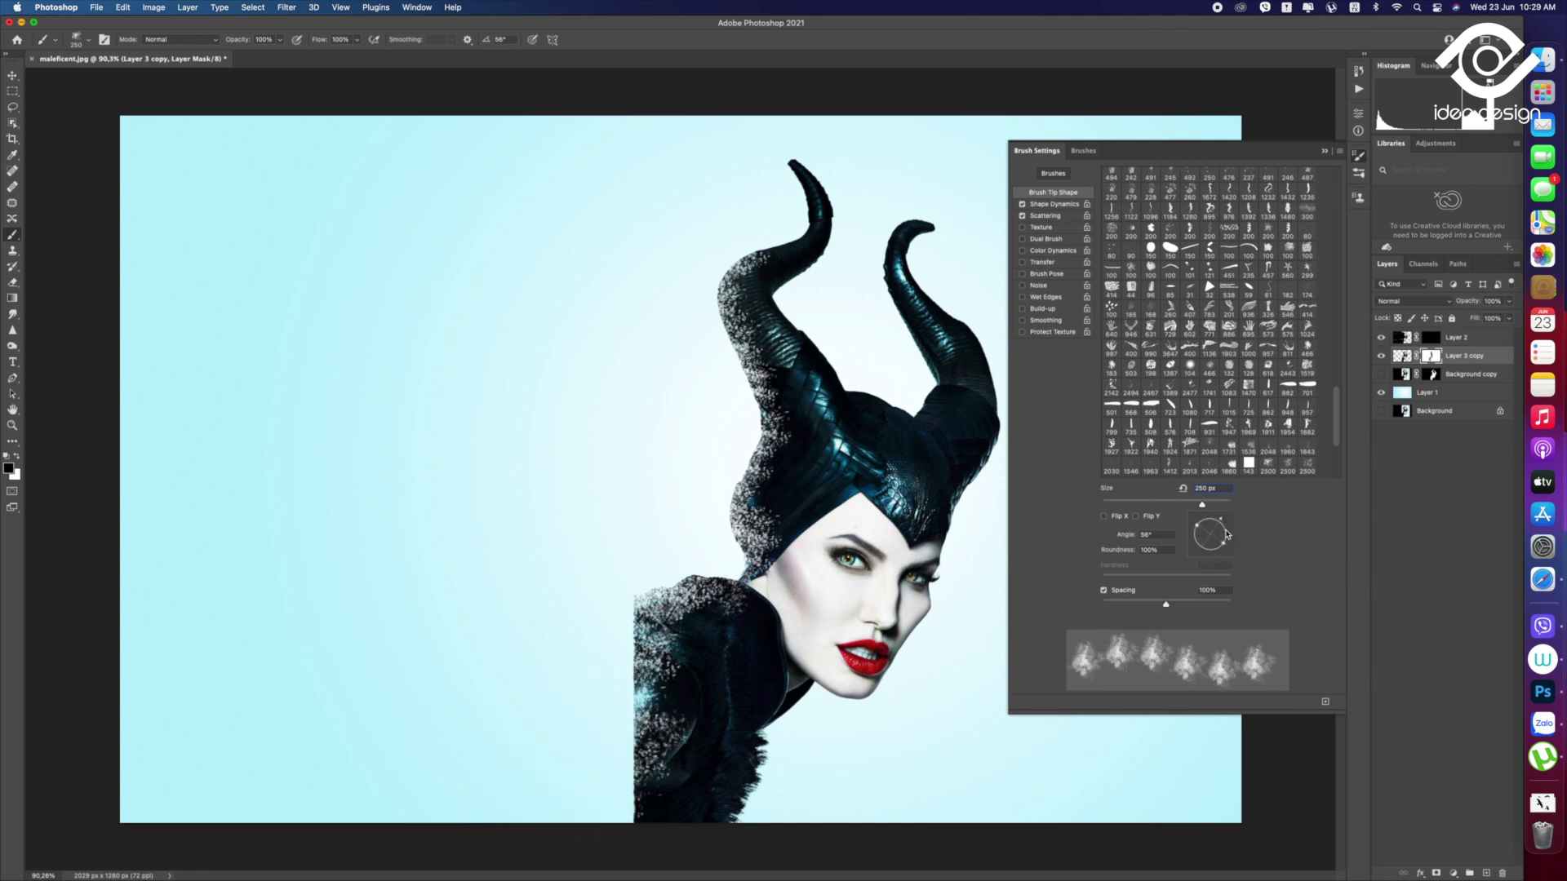
left_click_drag(1221, 522, 1198, 526)
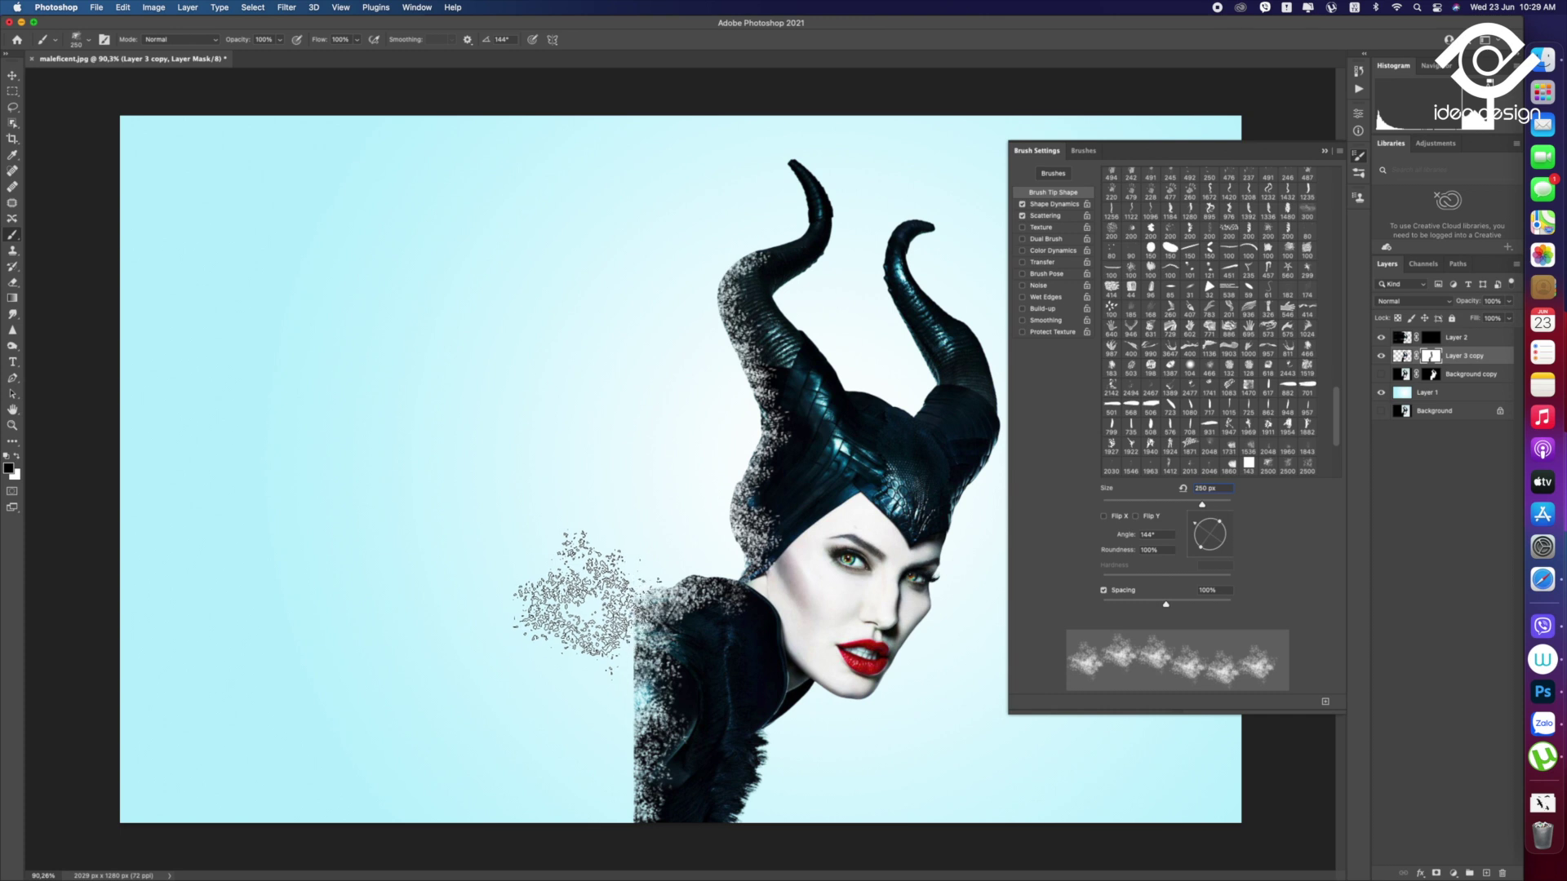
Retune the brush to 300 px with tighter spacing and tip angles of -68° then -91°
key("bracketleft")
key("bracketleft")
key("bracketleft")
key("bracketleft")
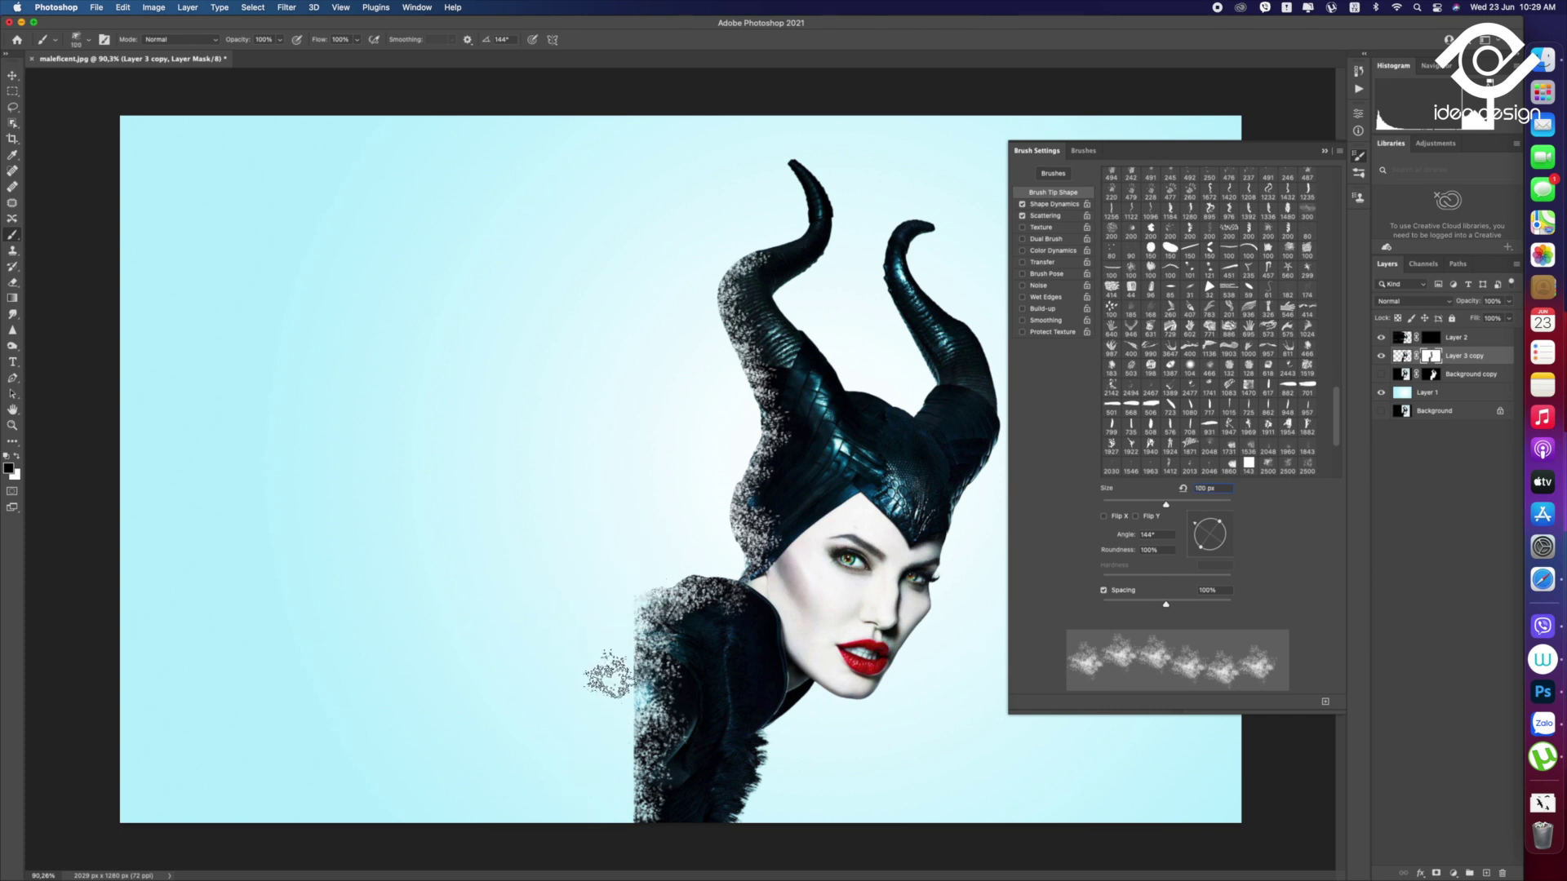
left_click_drag(1161, 611, 1133, 608)
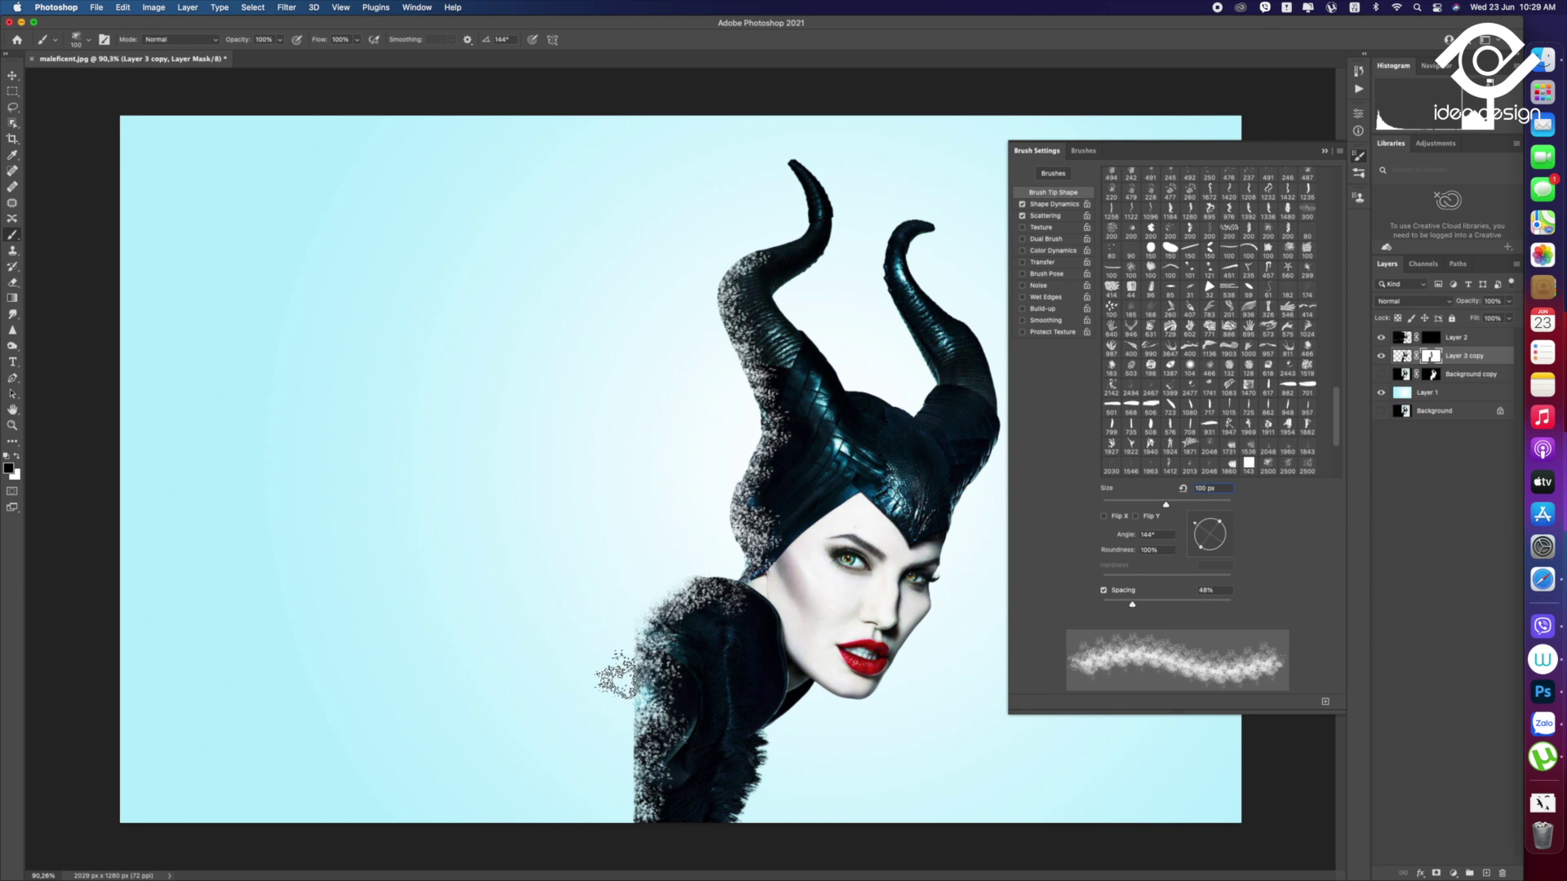
key("bracketright")
key("bracketright")
key("bracketright")
key("bracketright")
key("bracketright")
key("bracketright")
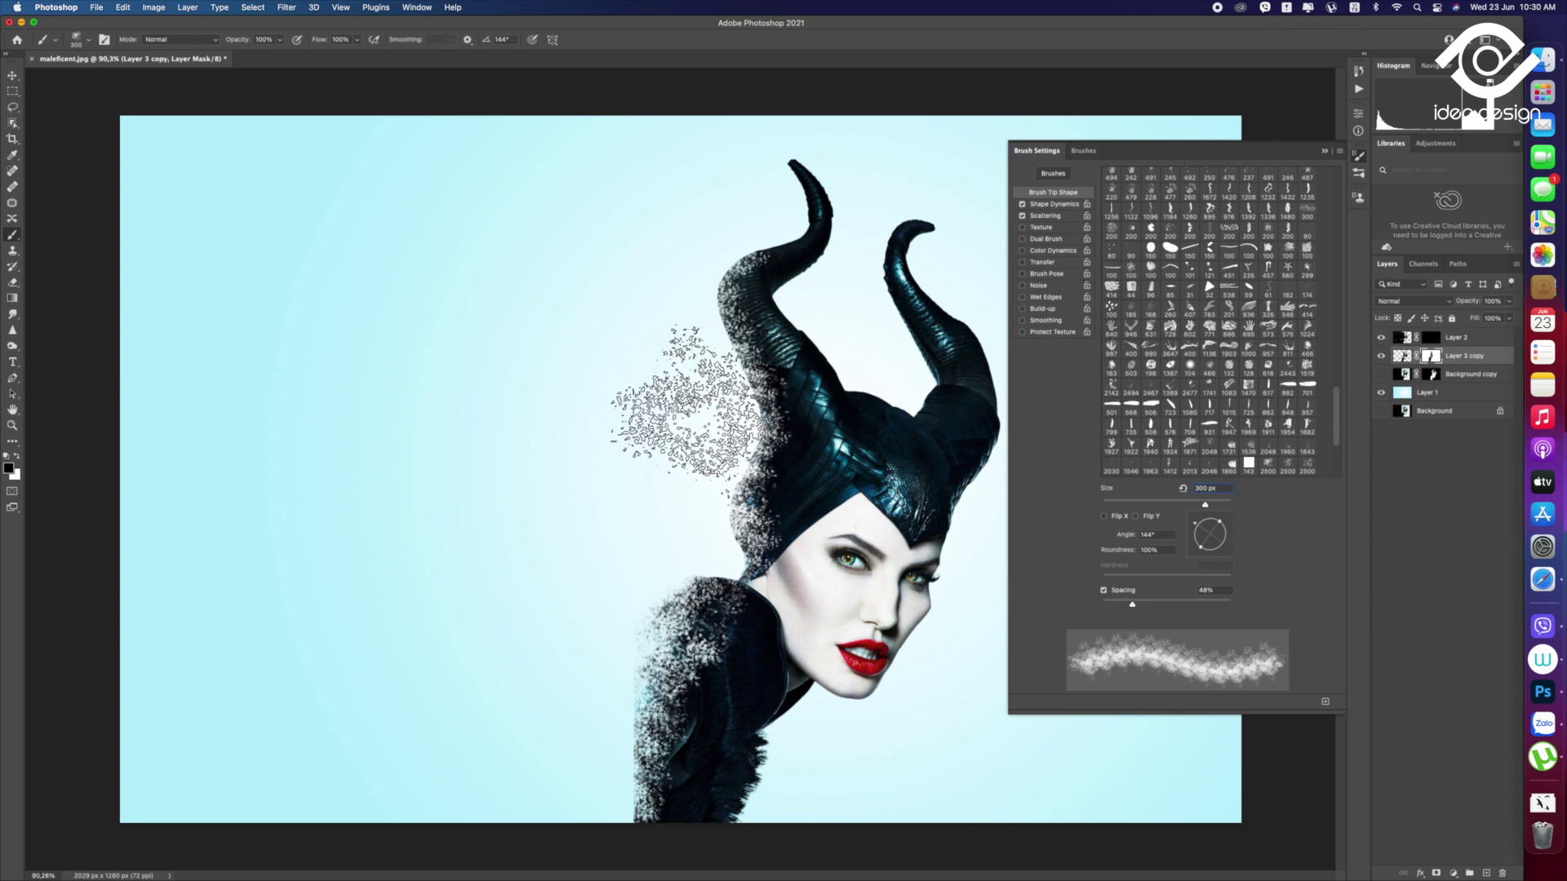
left_click_drag(1213, 528, 1219, 558)
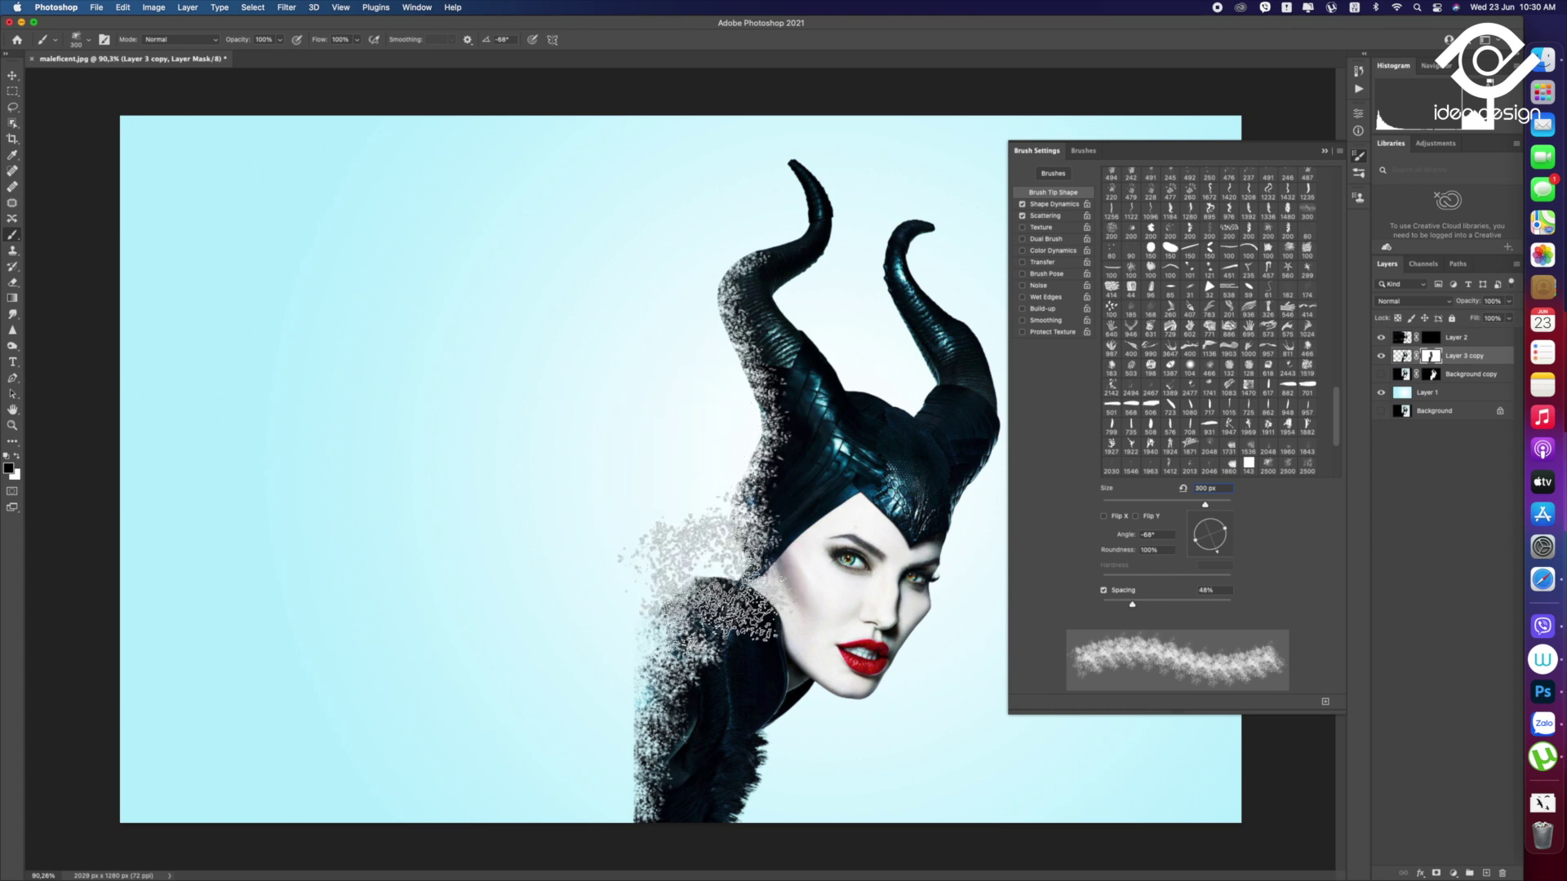
left_click_drag(1220, 552, 1208, 561)
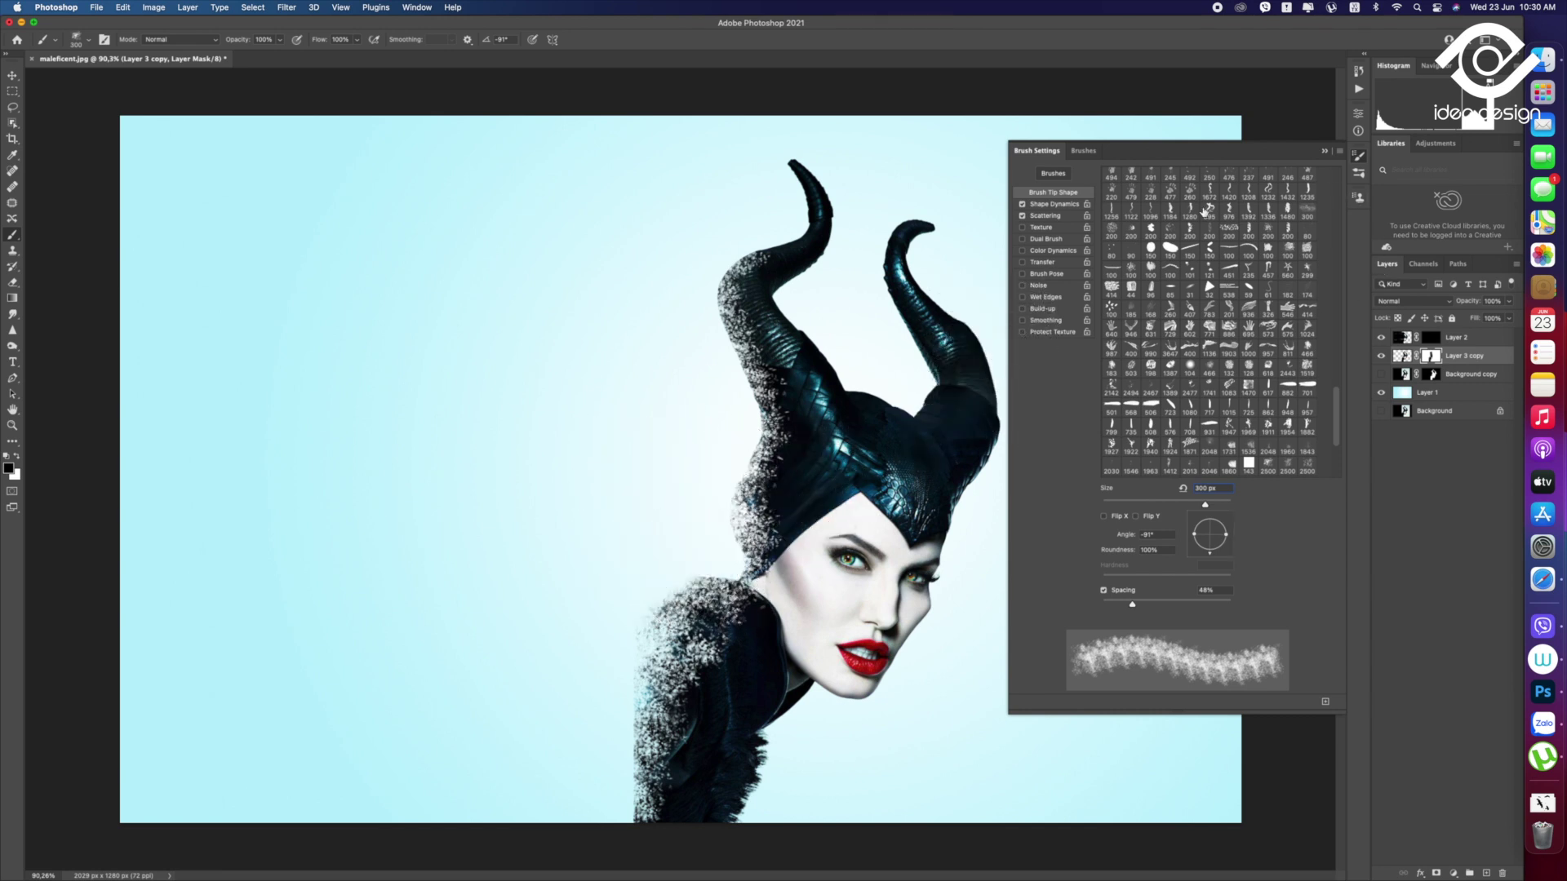
left_click(1083, 151)
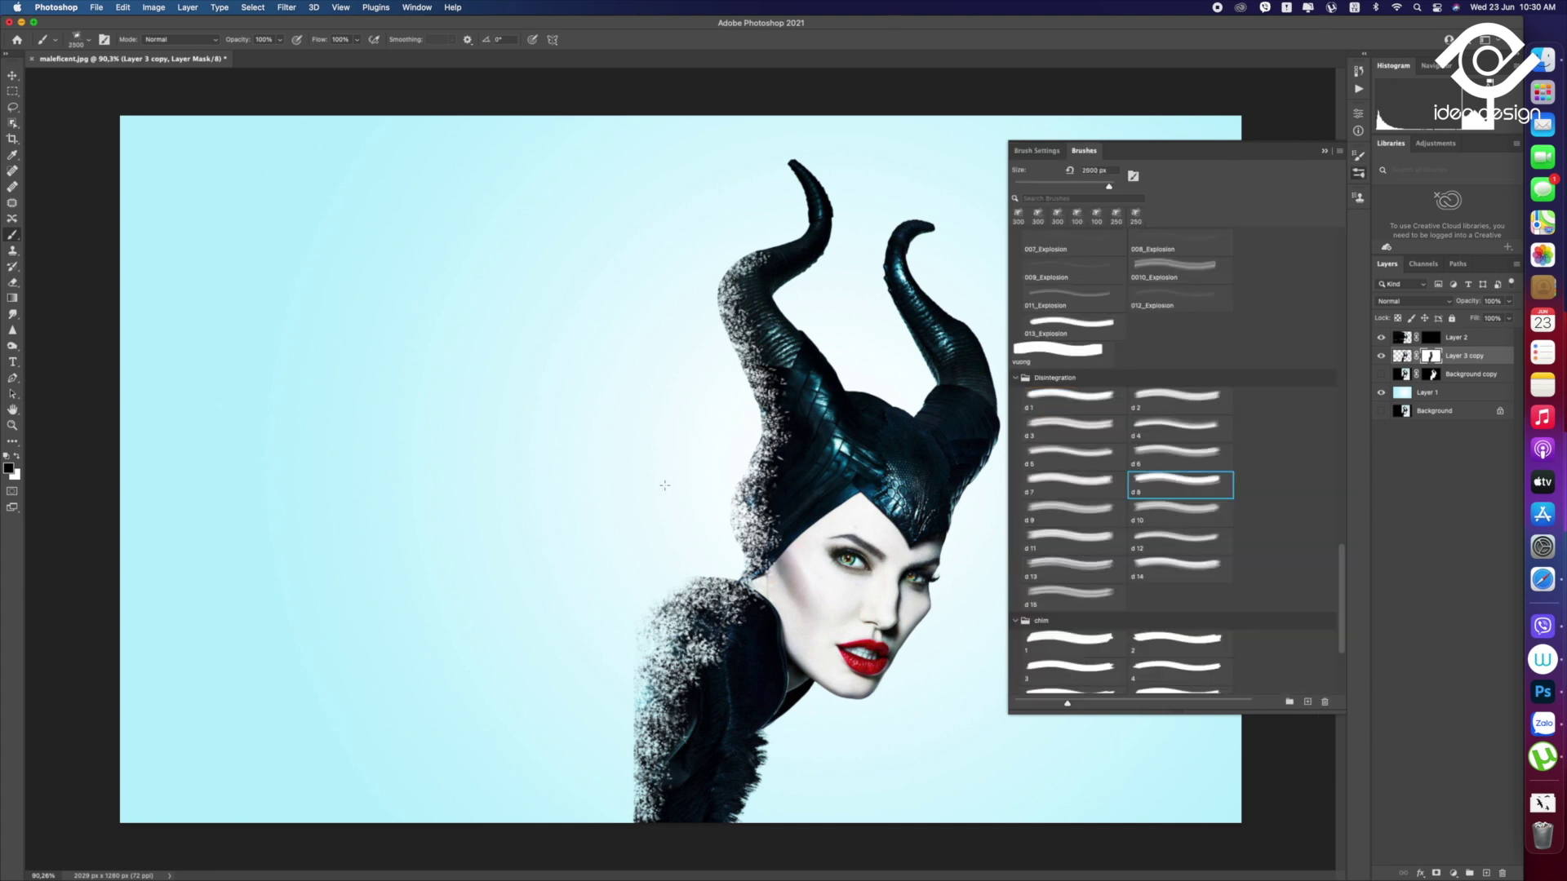
Shrink the brush to 147 px and disperse more particles off the left horn's edge
left_click(1077, 186)
left_click_drag(726, 367, 710, 482)
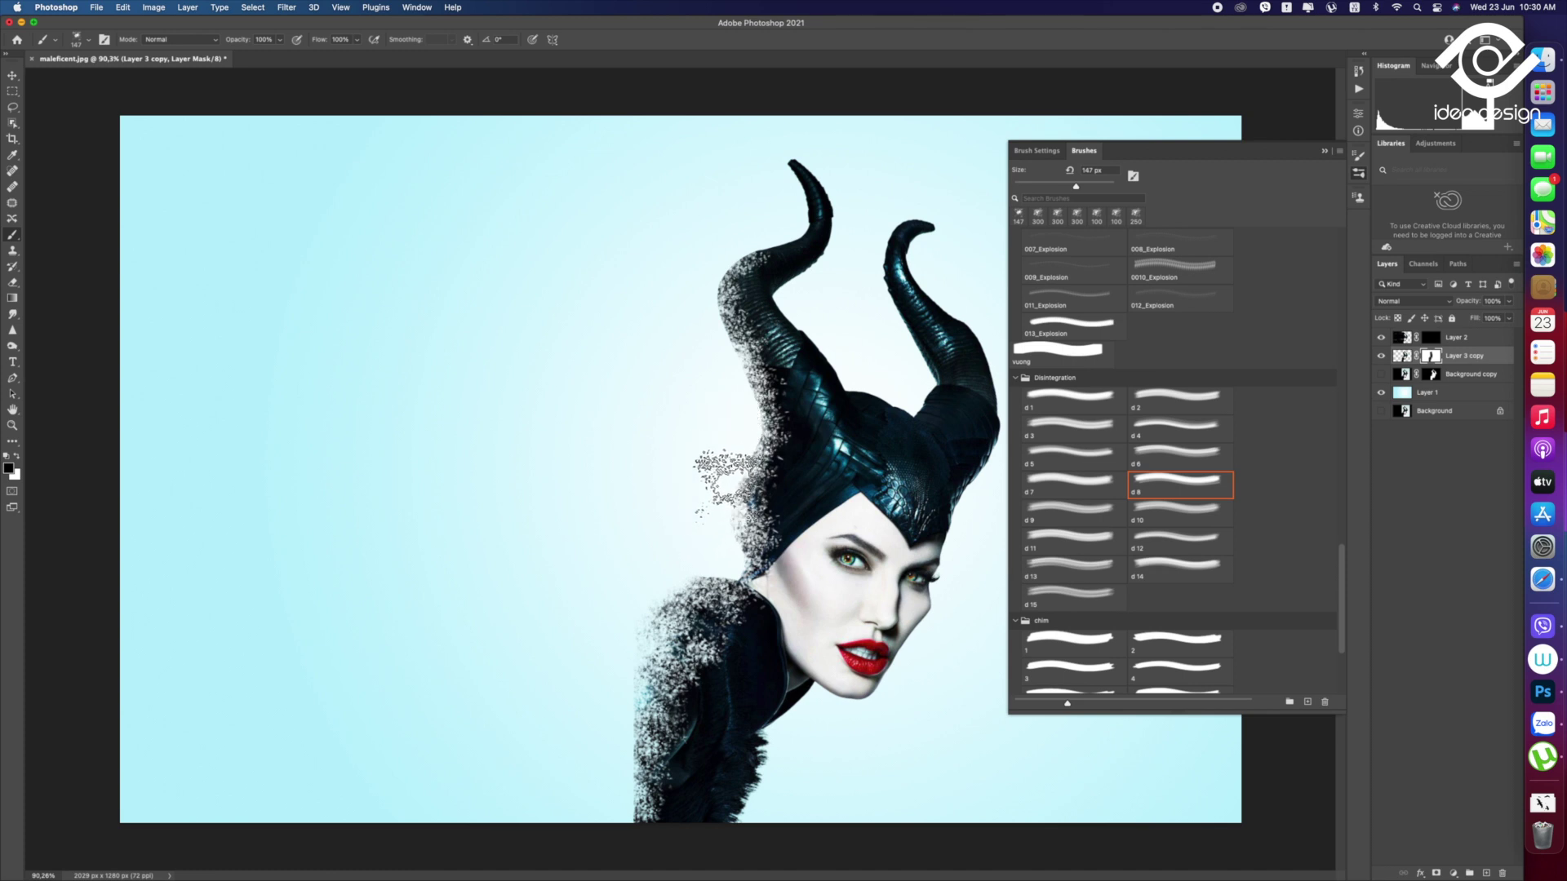
key("bracketright")
key("bracketright")
key("bracketright")
key("bracketright")
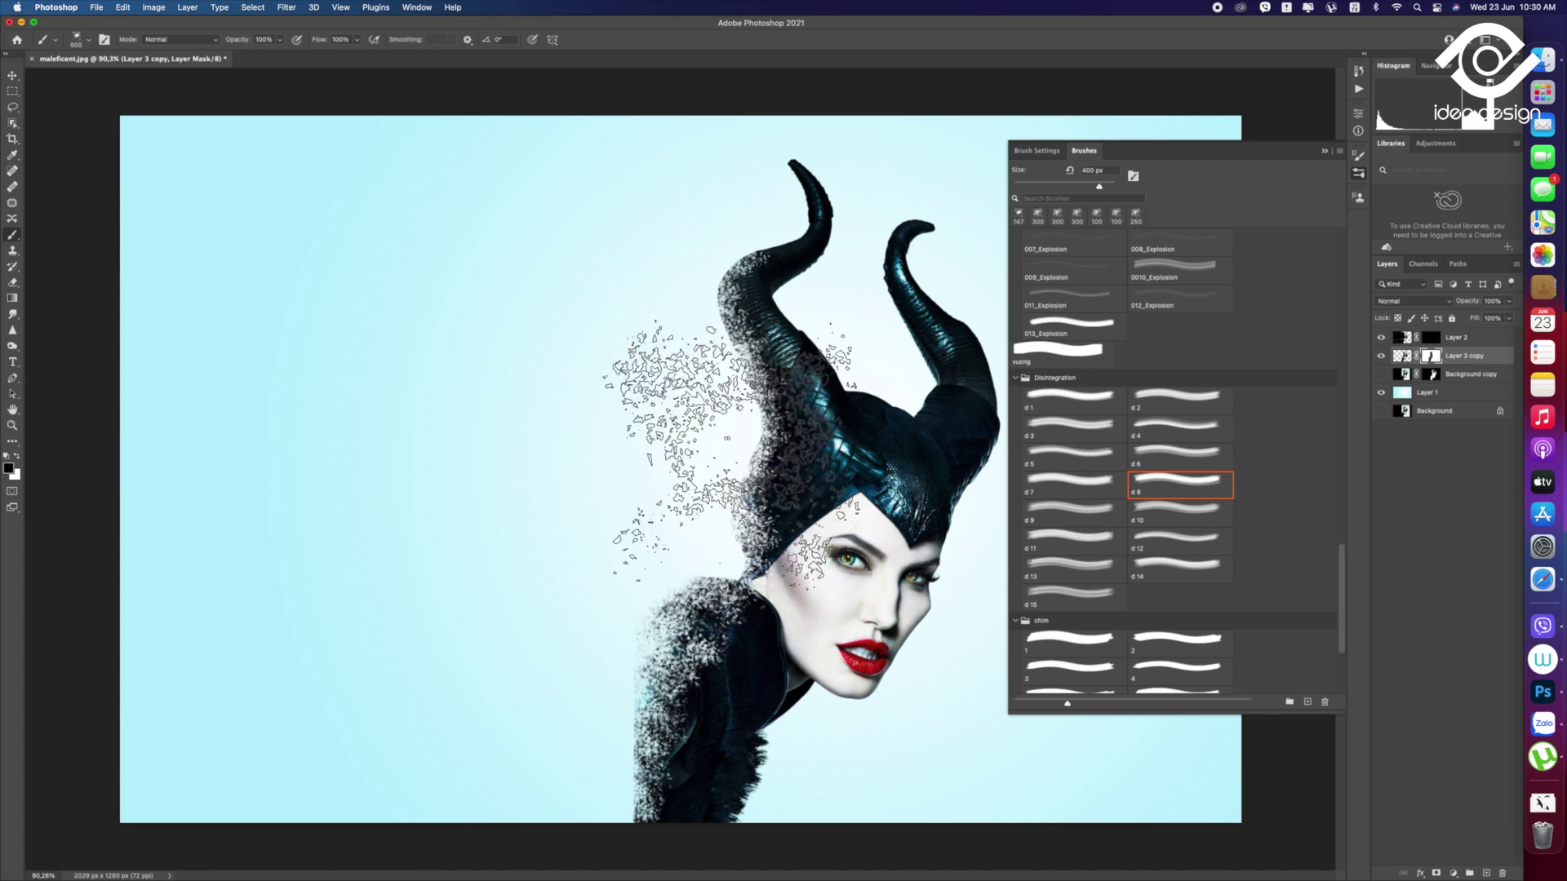
left_click(693, 447)
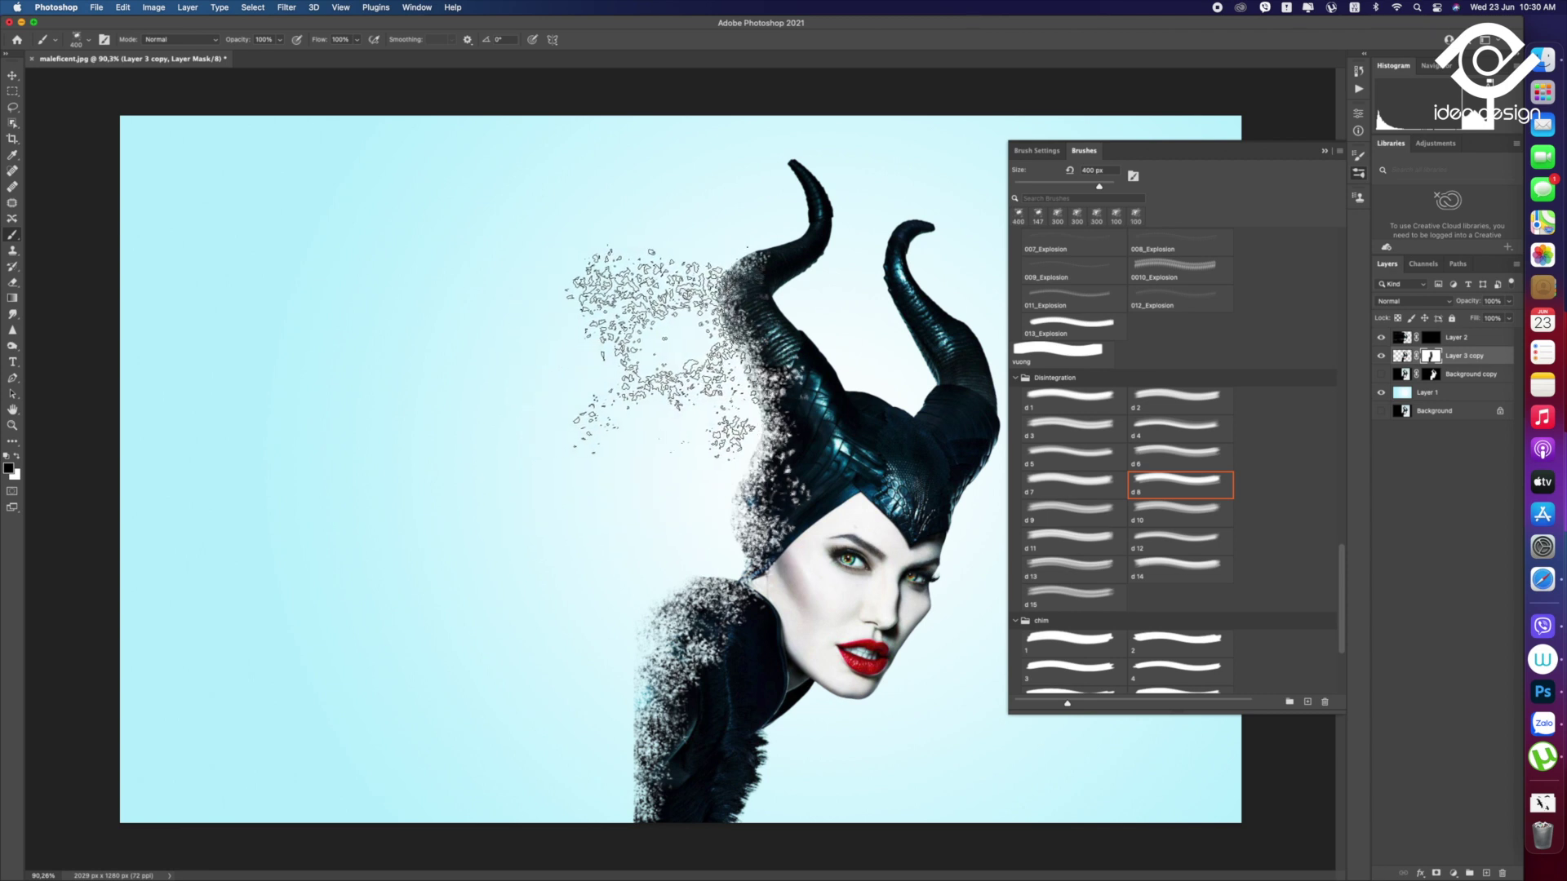
left_click(662, 350)
key("bracketleft")
key("bracketleft")
key("bracketleft")
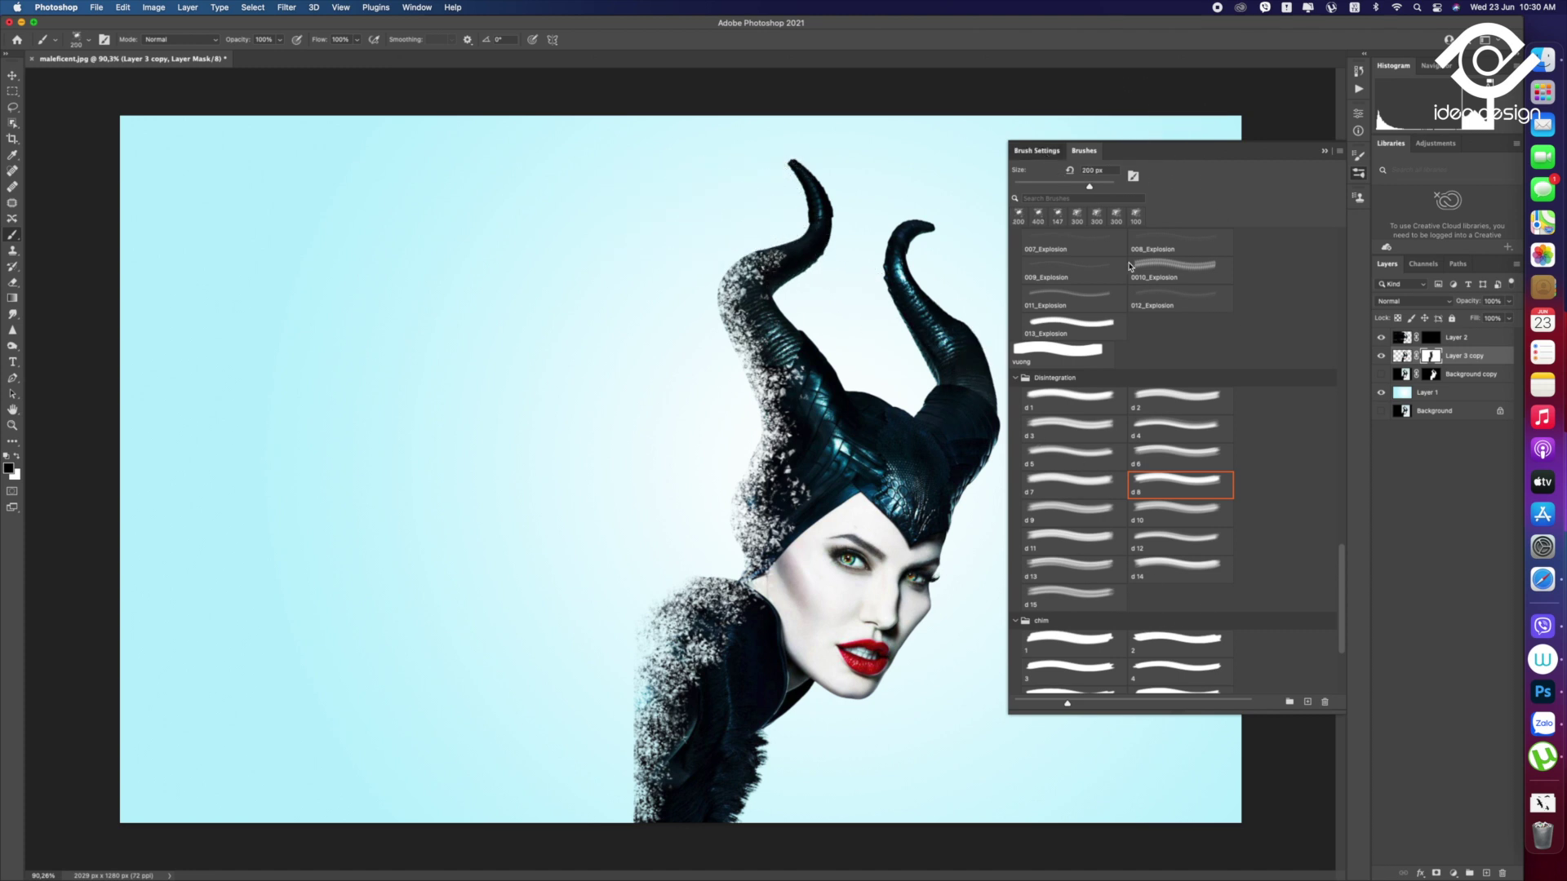
Rotate the brush tip to 51° and reduce the brush to 90 px
key("F5")
left_click_drag(1230, 538, 1230, 515)
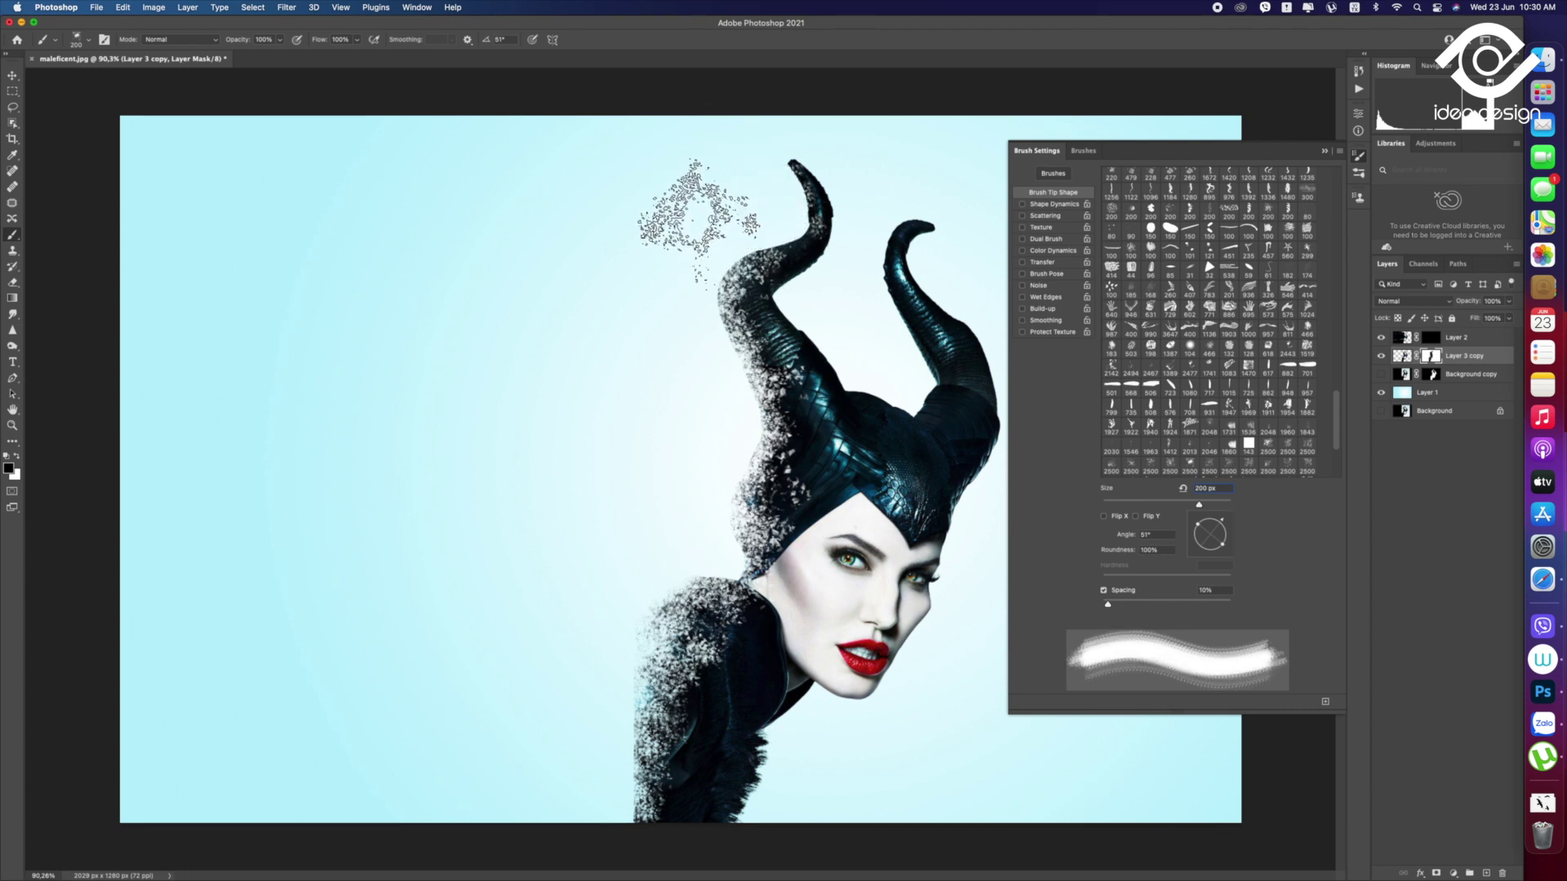
key("bracketleft")
key("bracketleft")
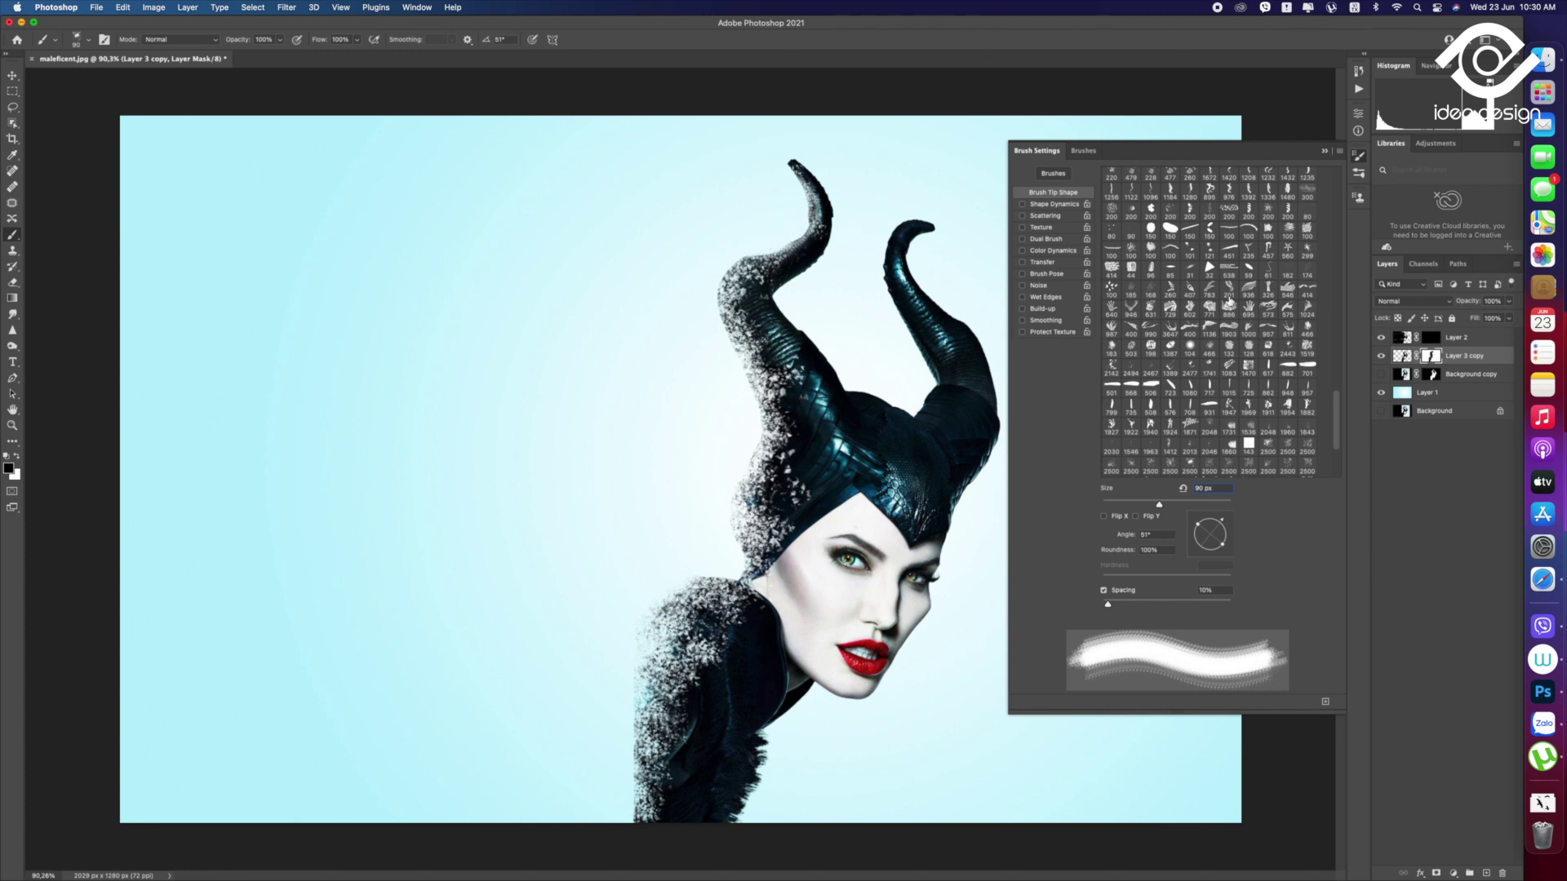
Choose Disintegration brush d14, angle its tip at -60°, and enlarge it to 600 px
left_click(1083, 151)
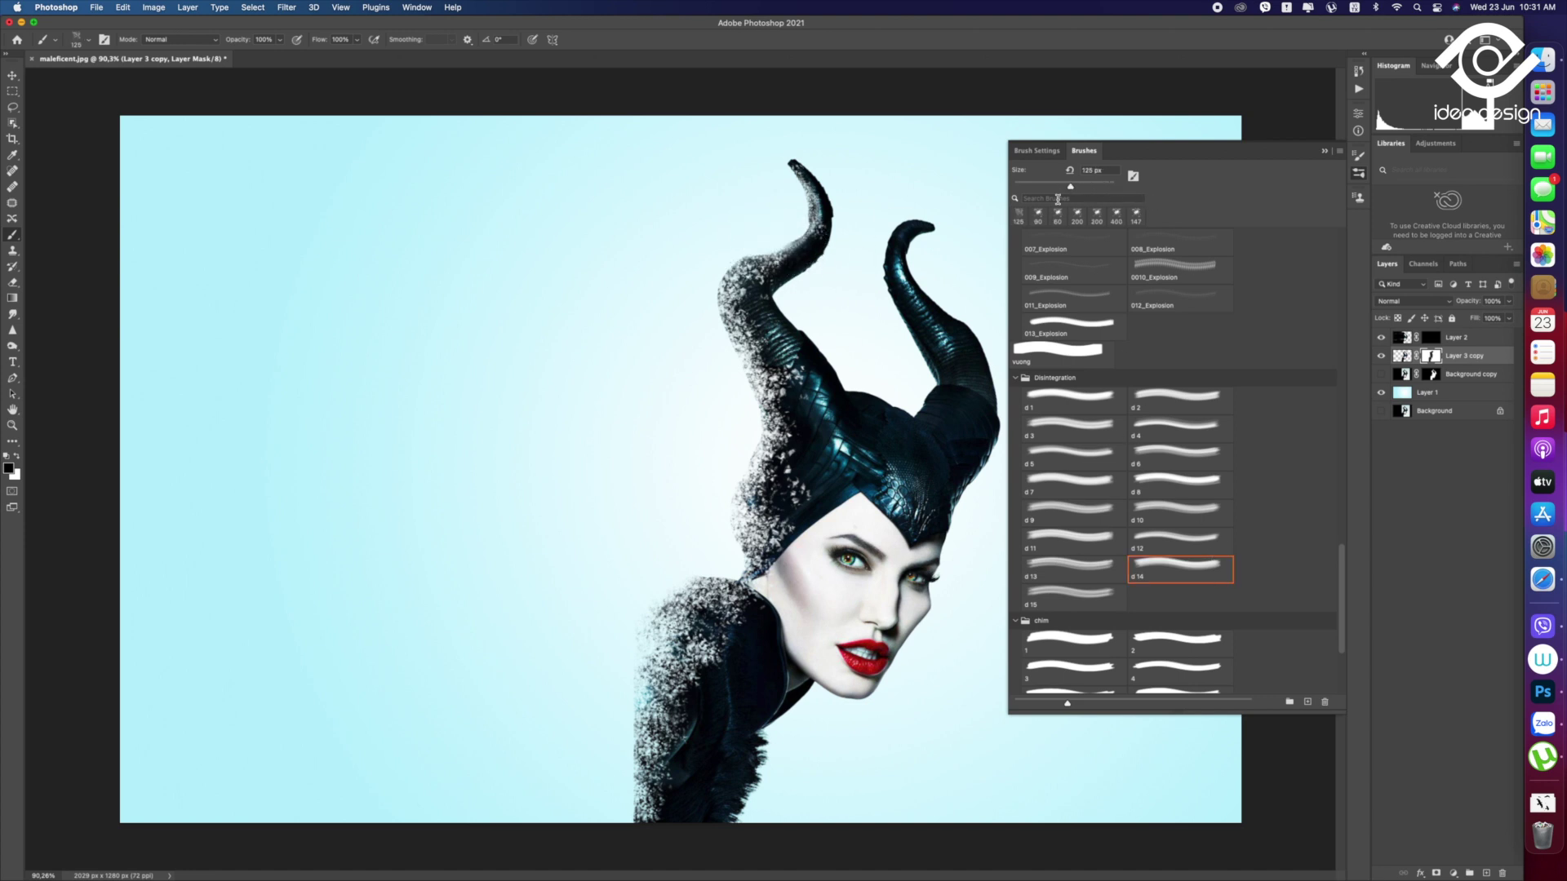
key("F5")
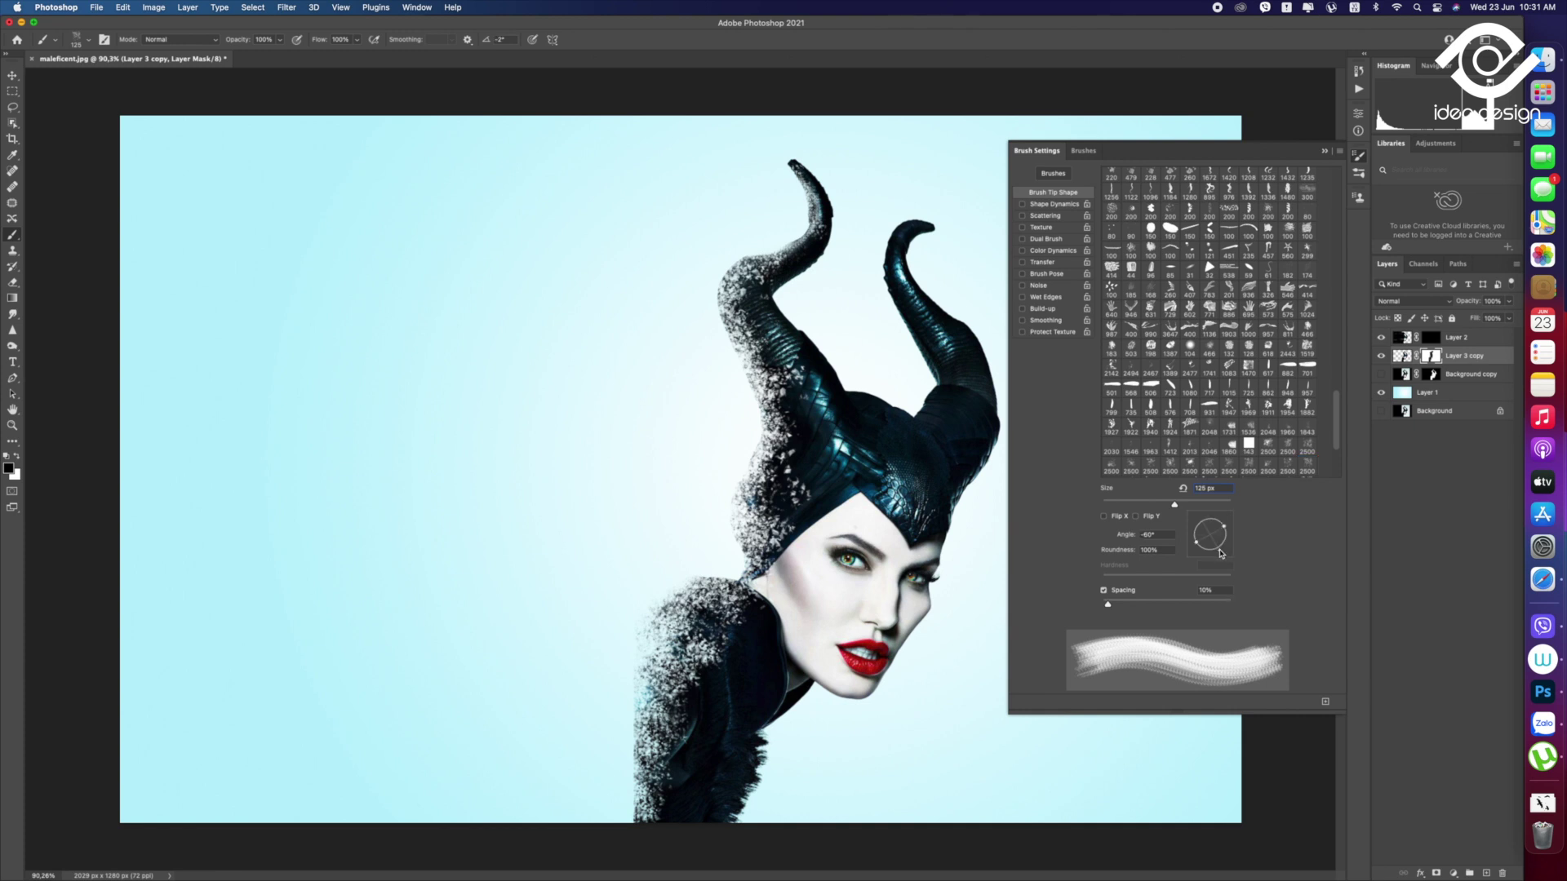
left_click(767, 229)
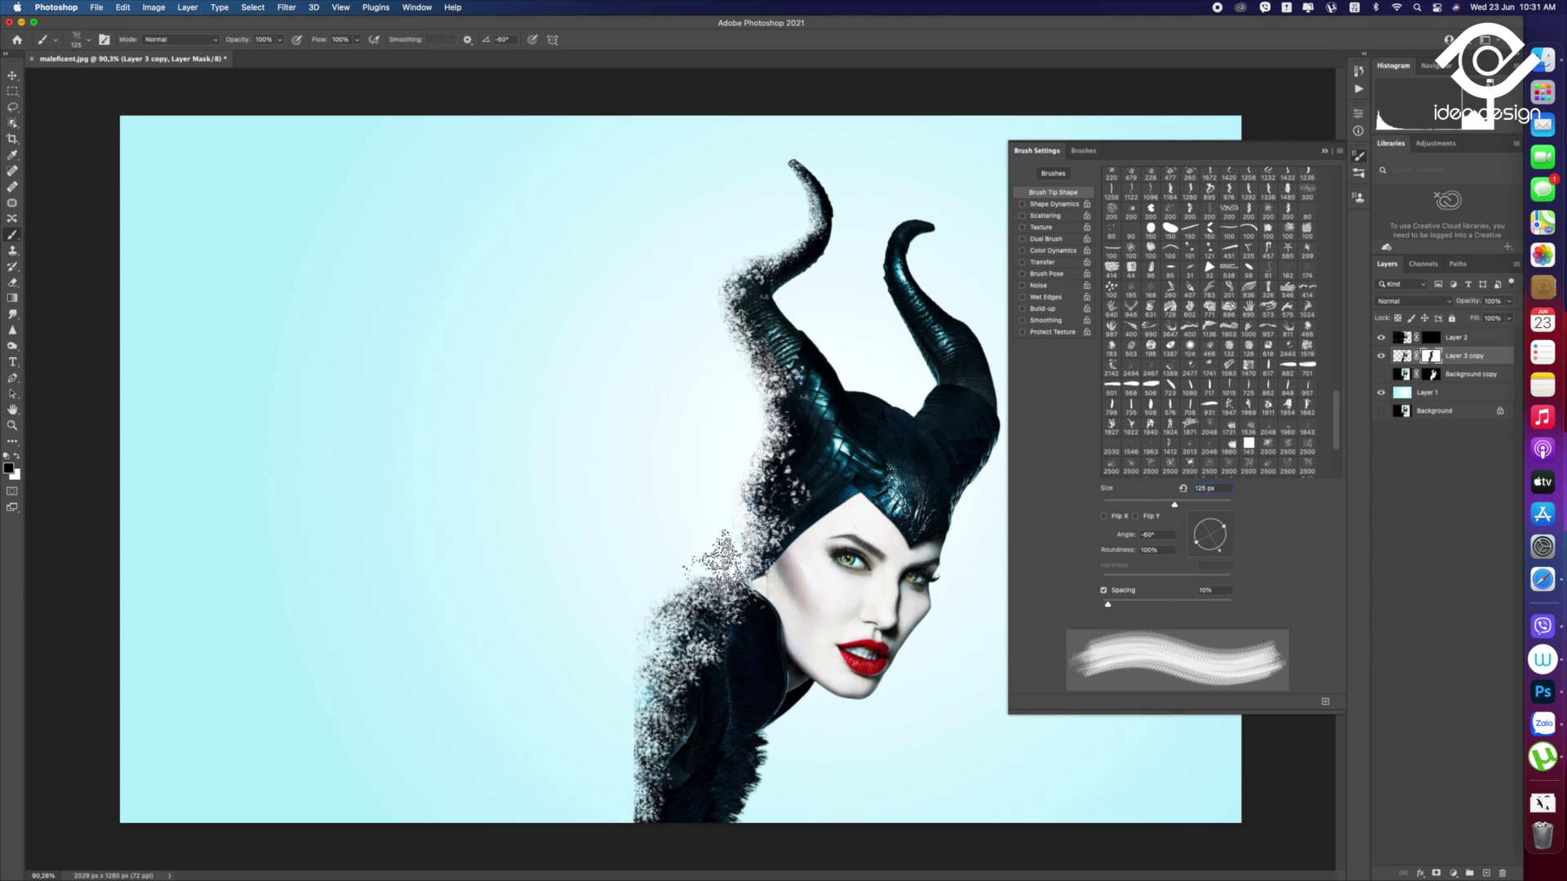
key("bracketright")
key("bracketright")
key("bracketright")
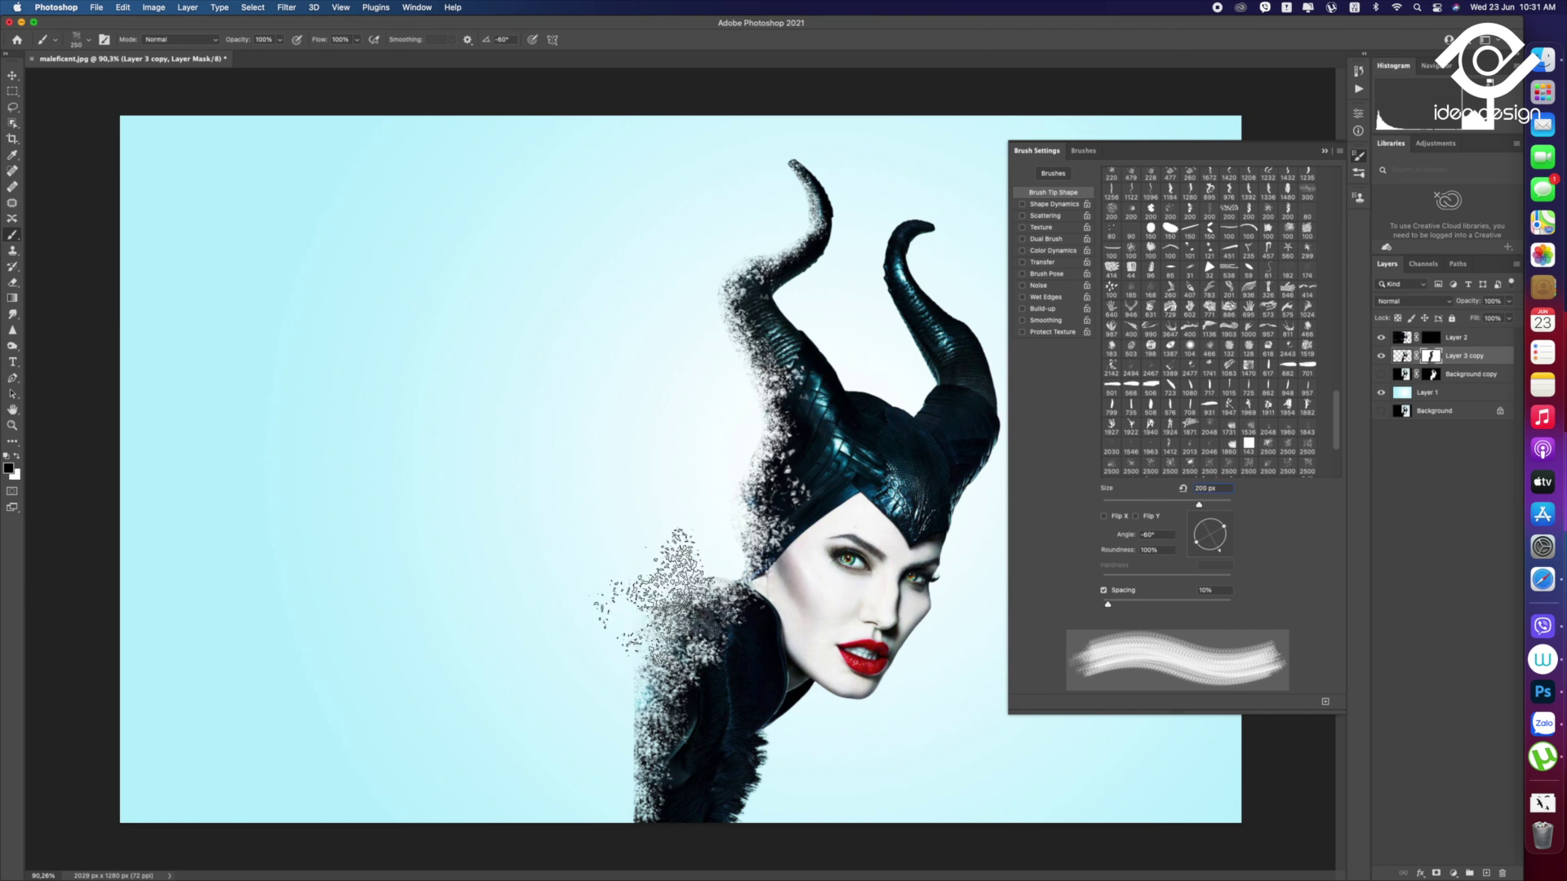
key("bracketright")
key("bracketright")
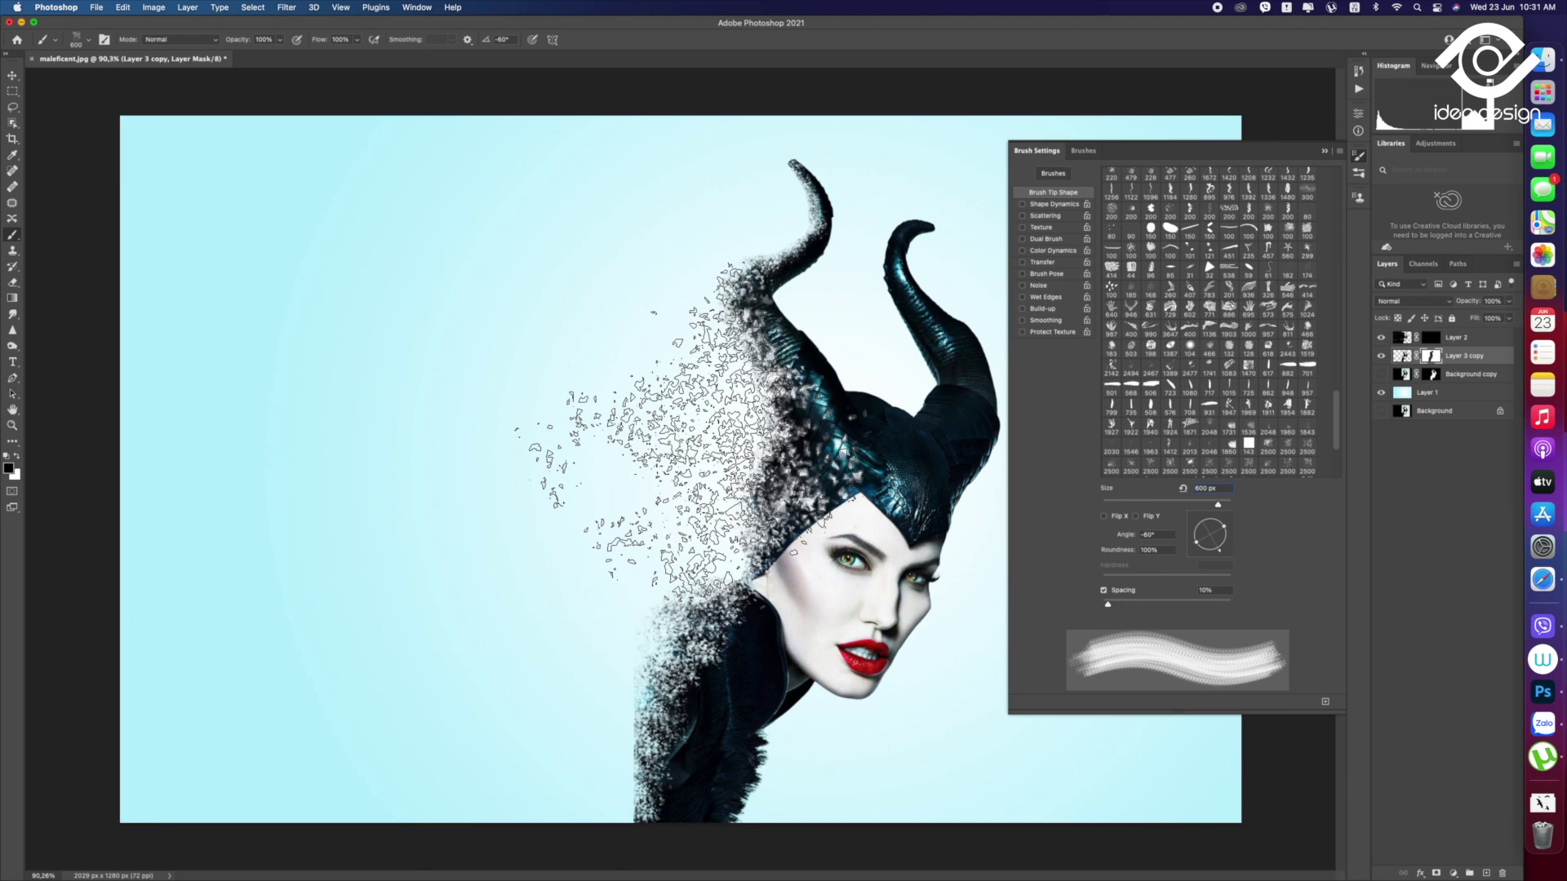
key("bracketright")
key("bracketright")
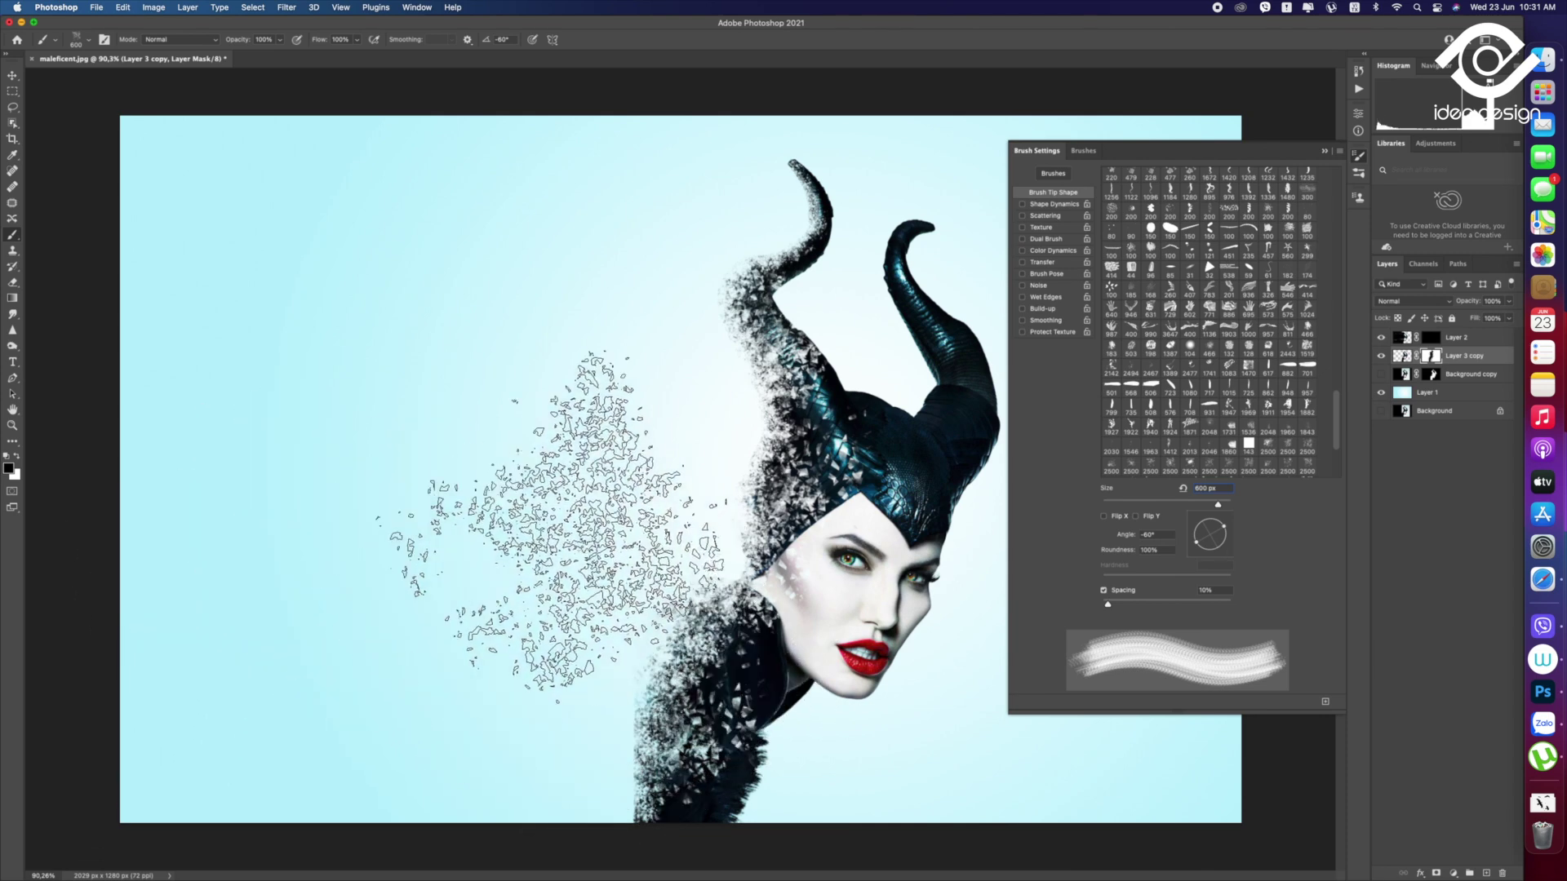
On Layer 2's mask, paint white fragments sweeping left and upward from the horns
key("v")
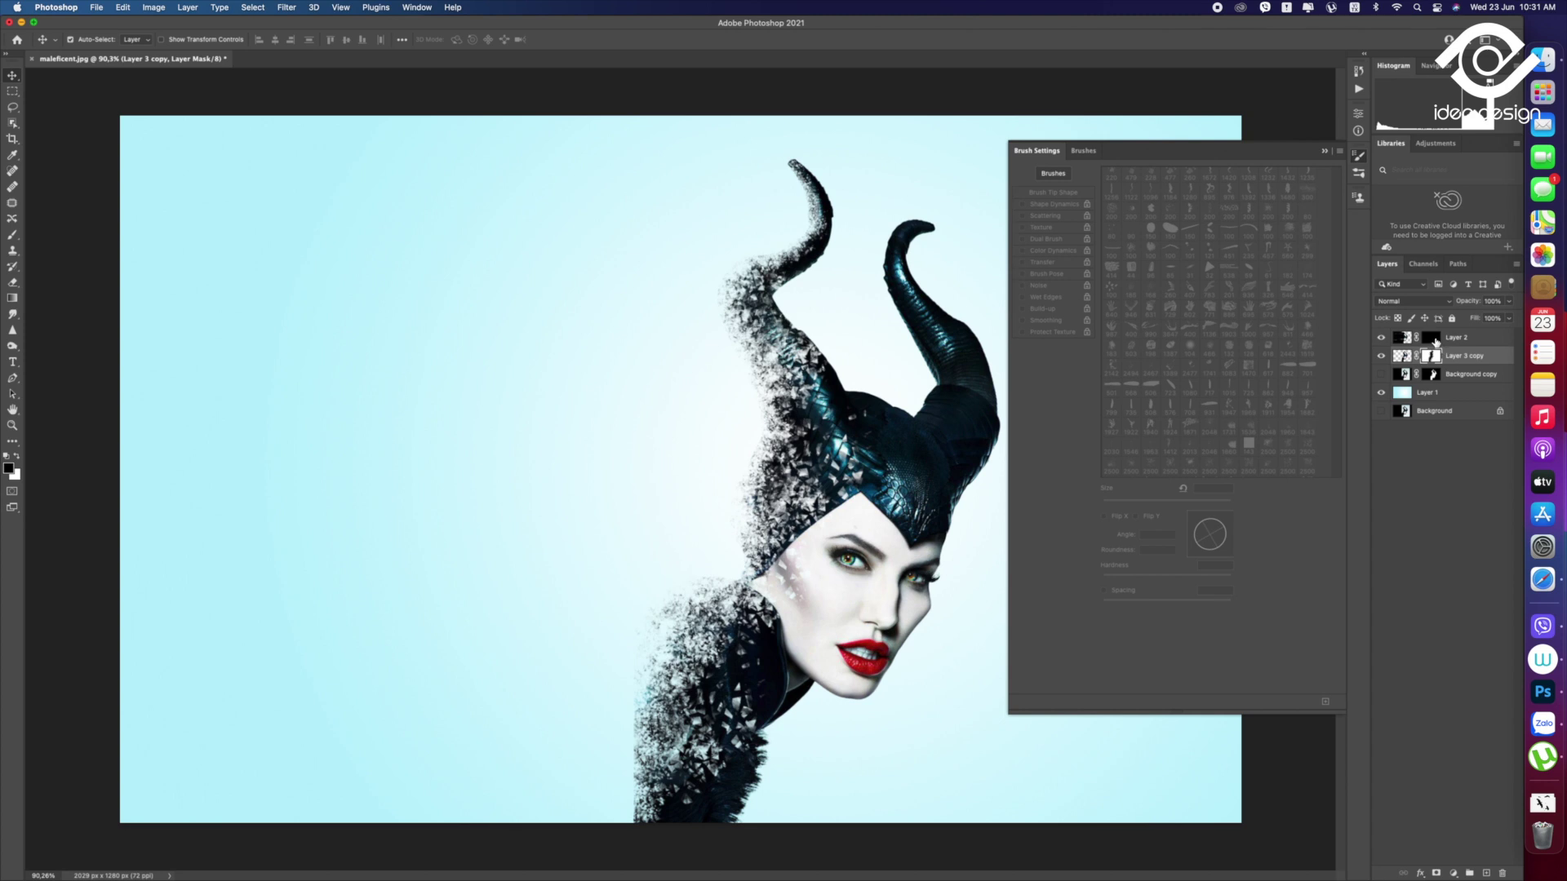
left_click(1430, 337)
left_click(17, 455)
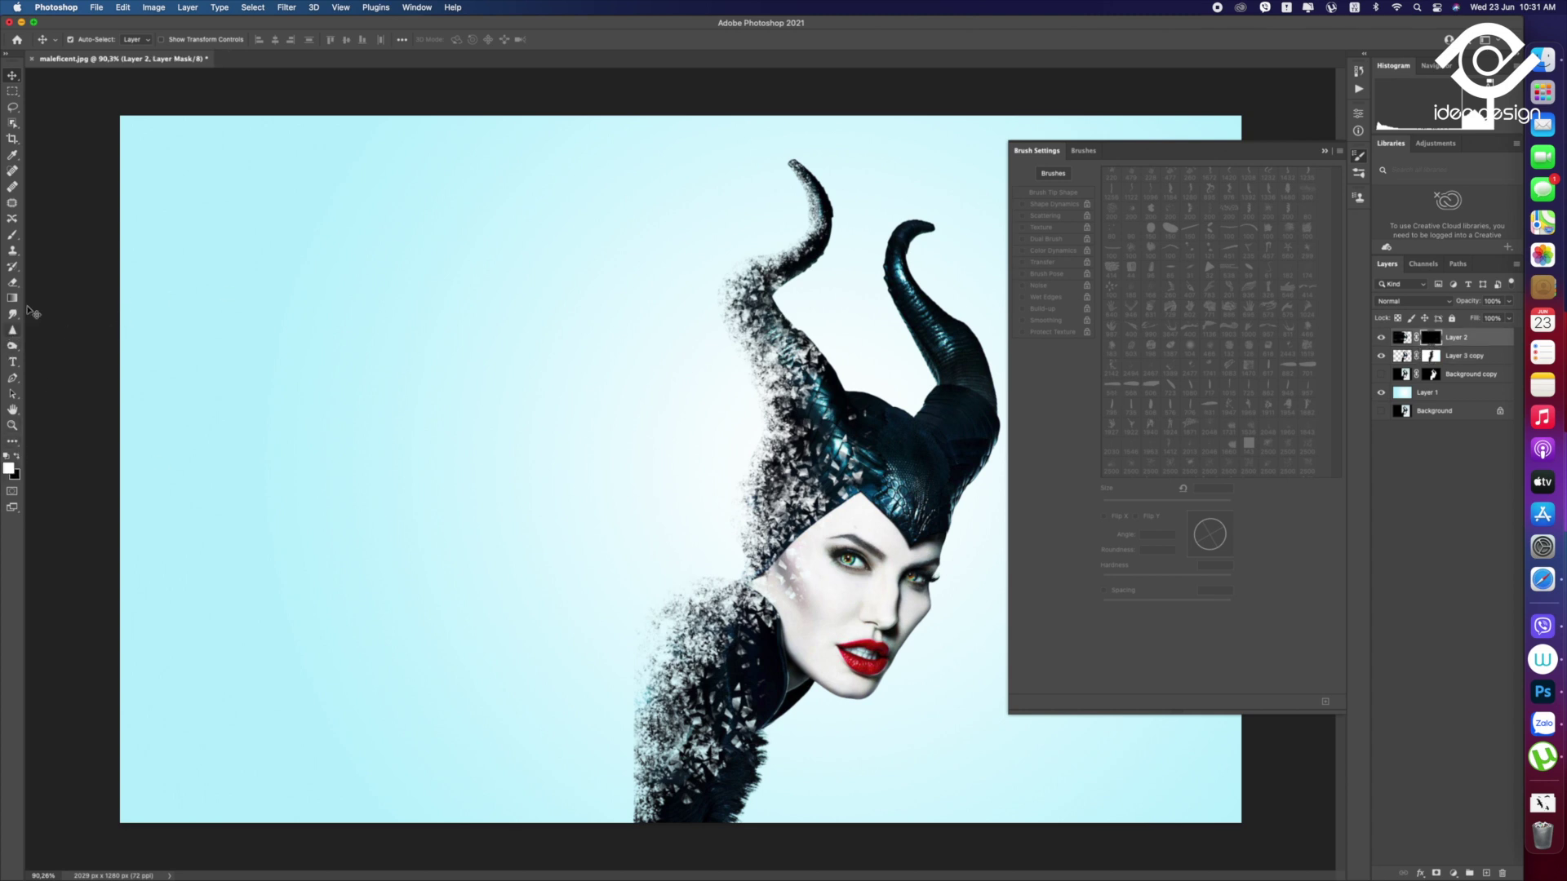
left_click(12, 234)
left_click_drag(718, 326, 554, 408)
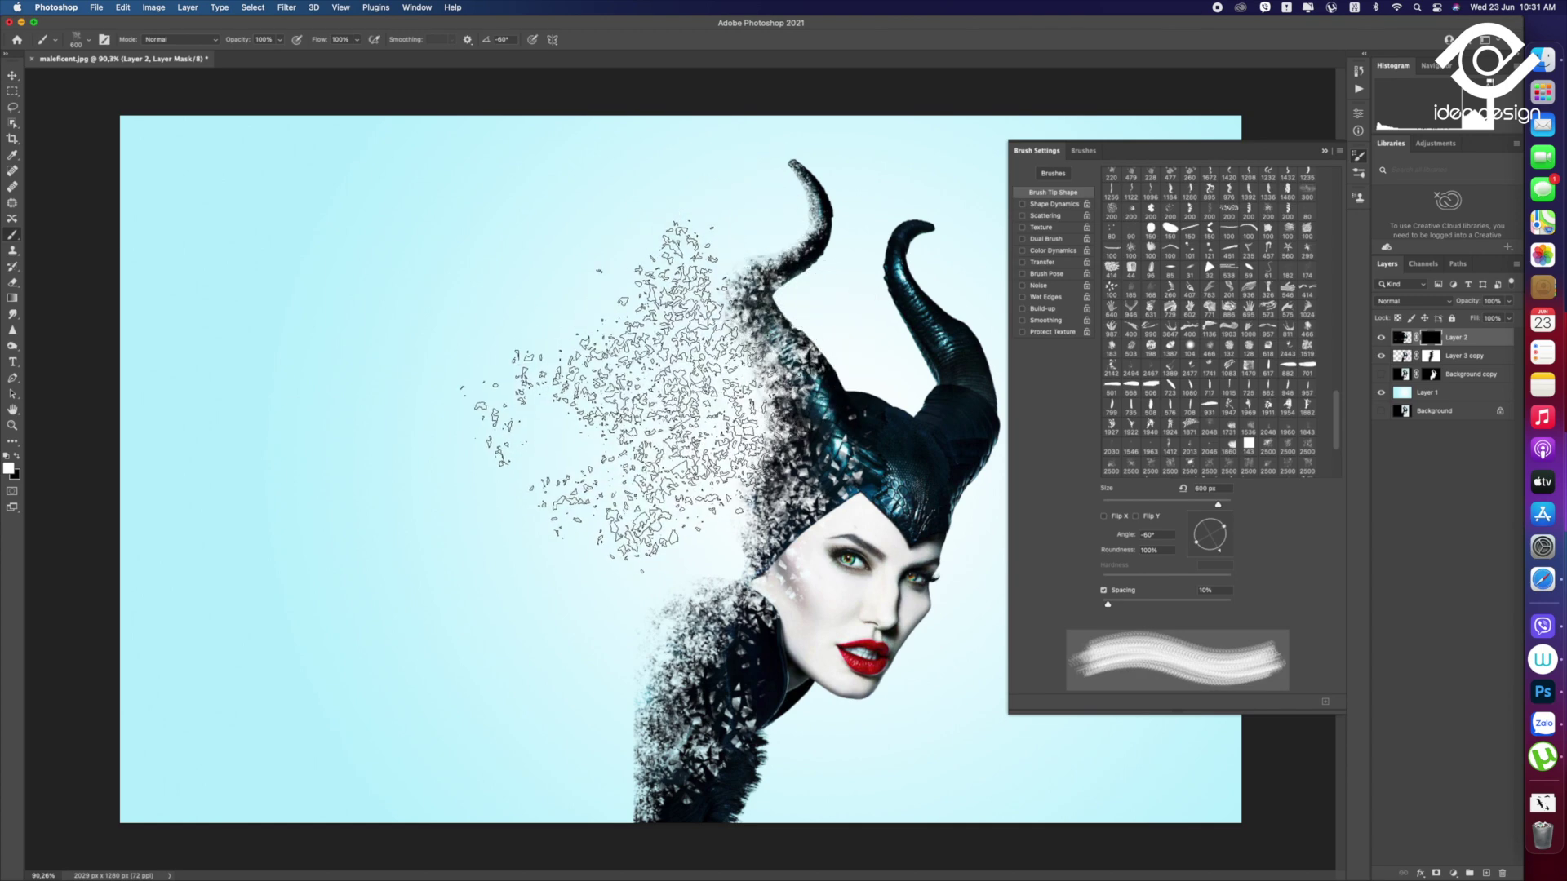
left_click_drag(620, 440, 618, 198)
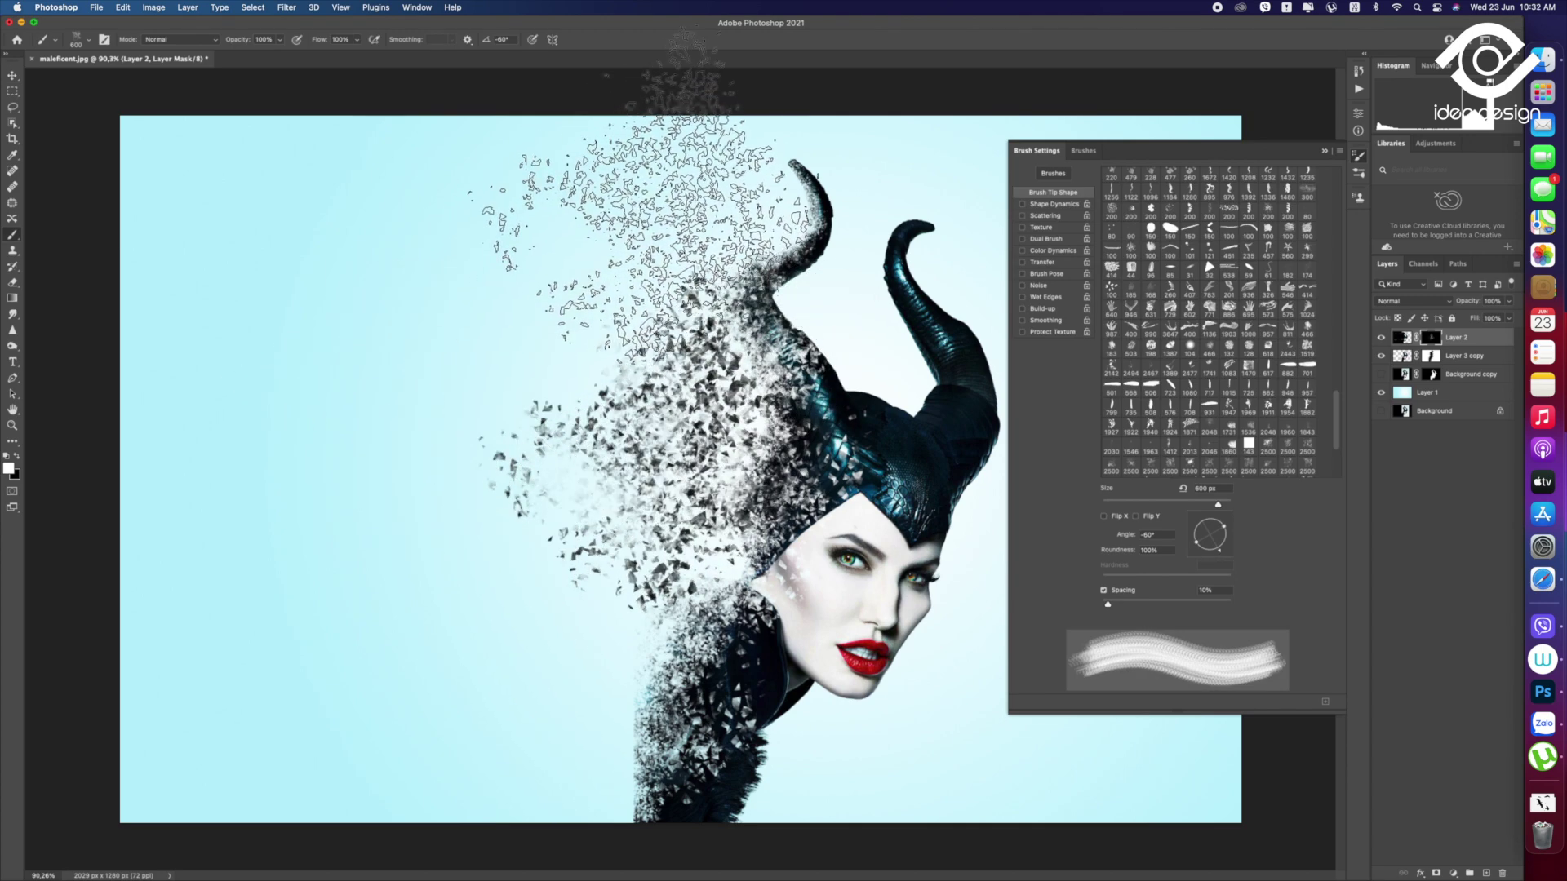
Add fragments around the horn top and across the left area, growing the brush from 300 to 900 px
key("bracketleft")
key("bracketleft")
key("bracketleft")
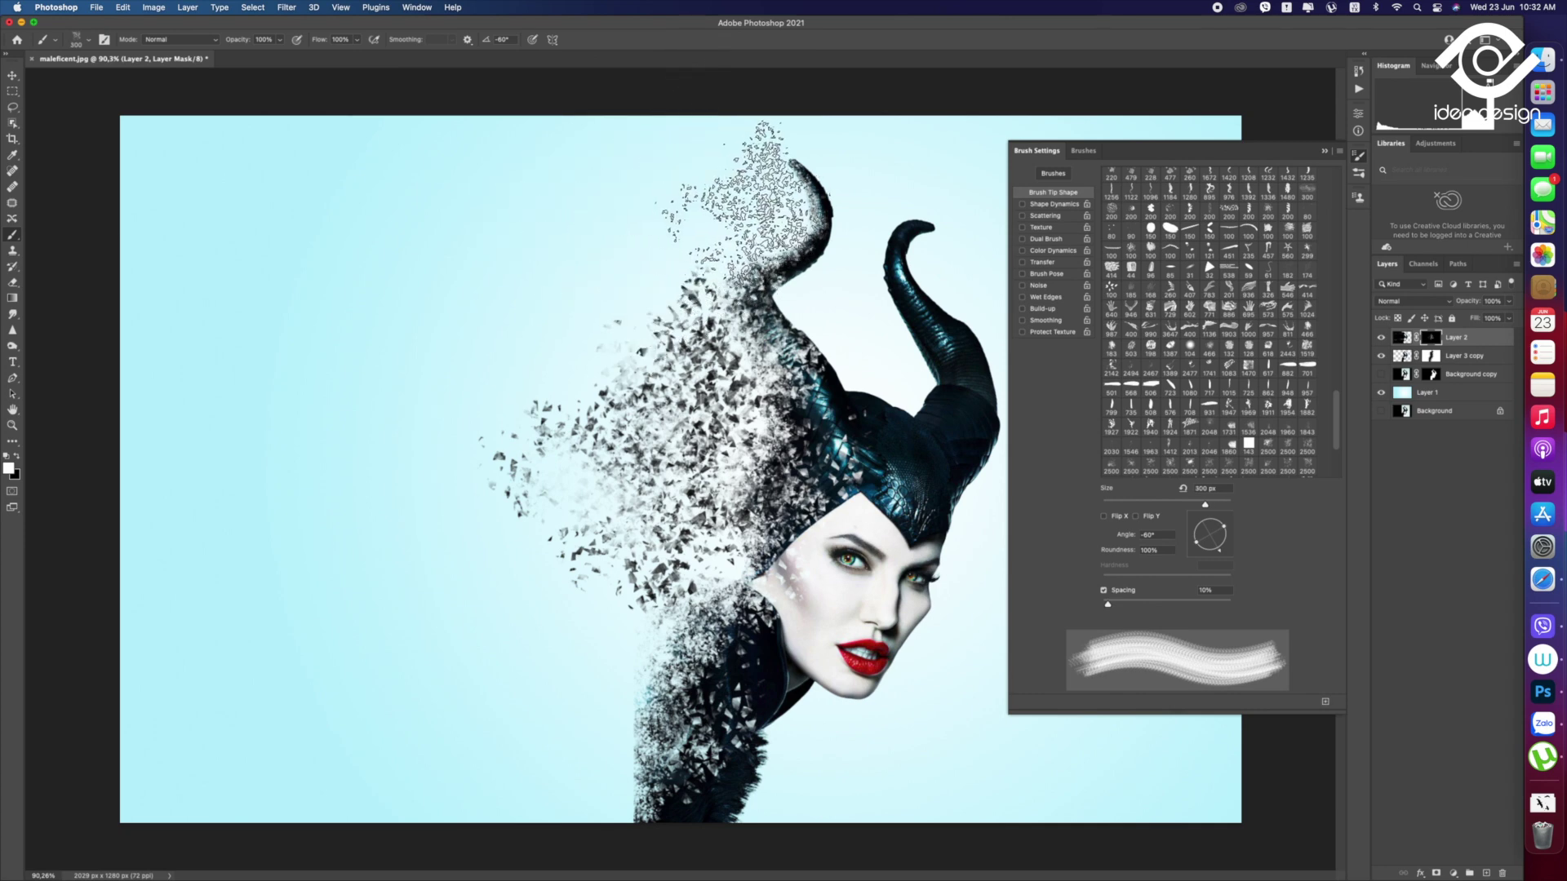
left_click(755, 204)
key("bracketright")
key("bracketright")
key("bracketright")
key("bracketright")
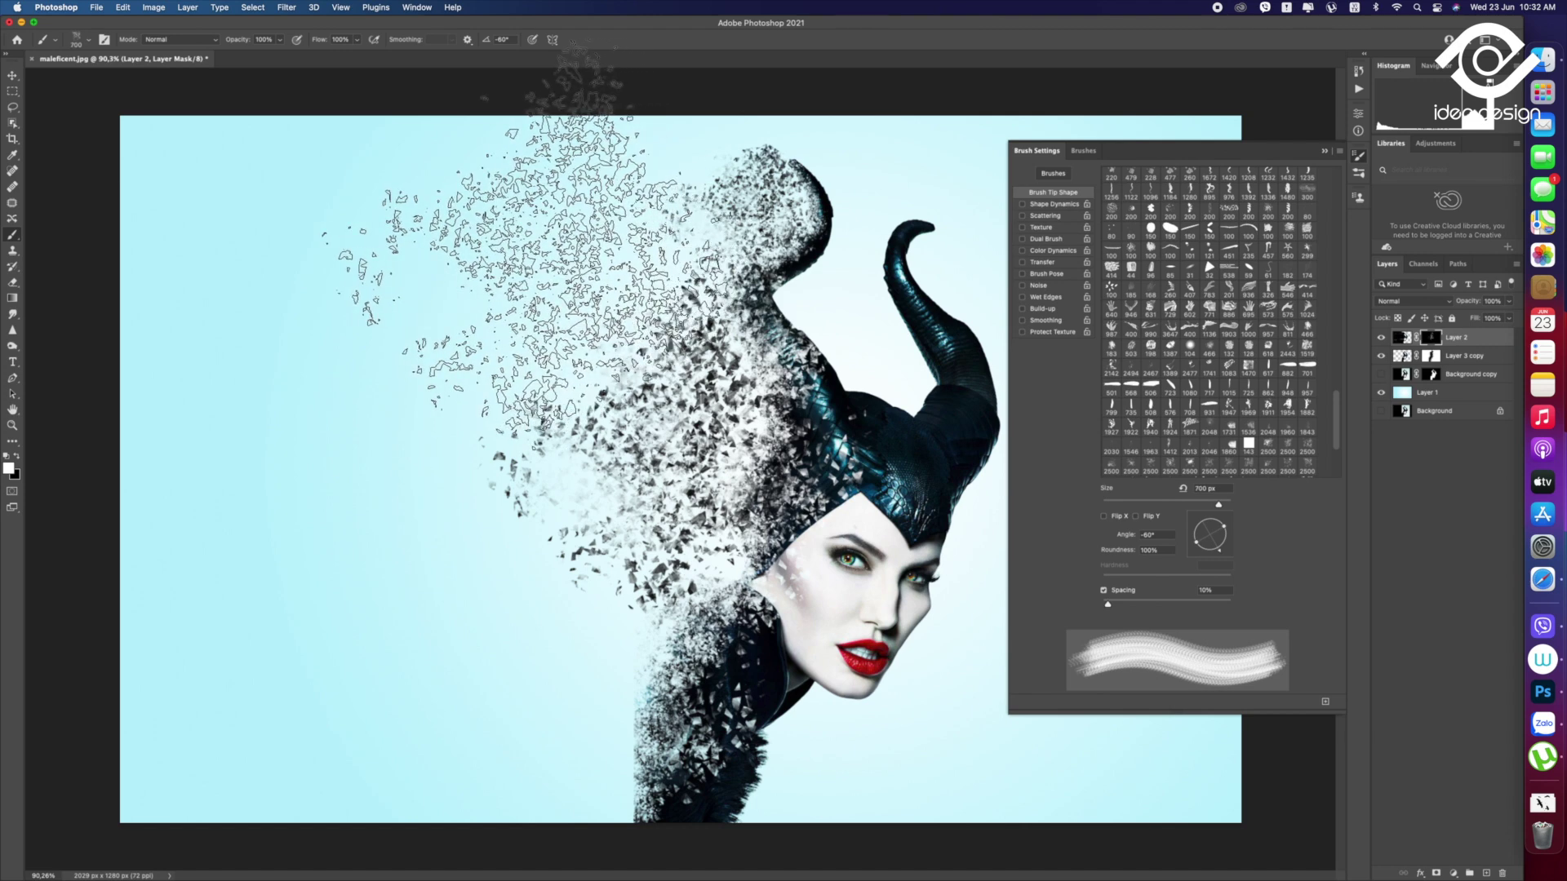
key("bracketright")
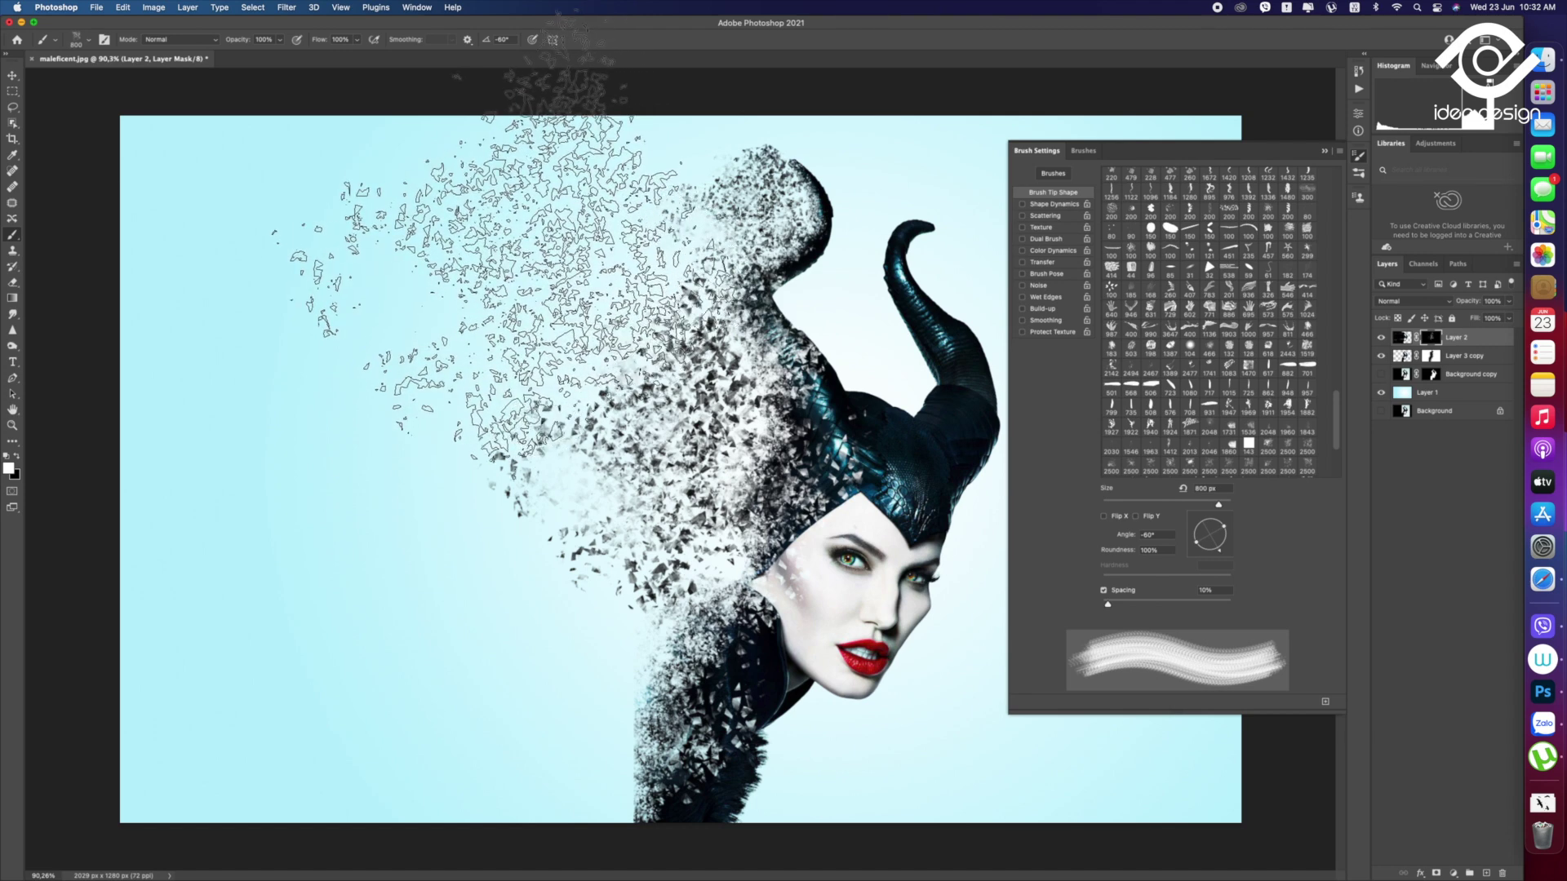
key("bracketright")
left_click_drag(489, 302, 343, 505)
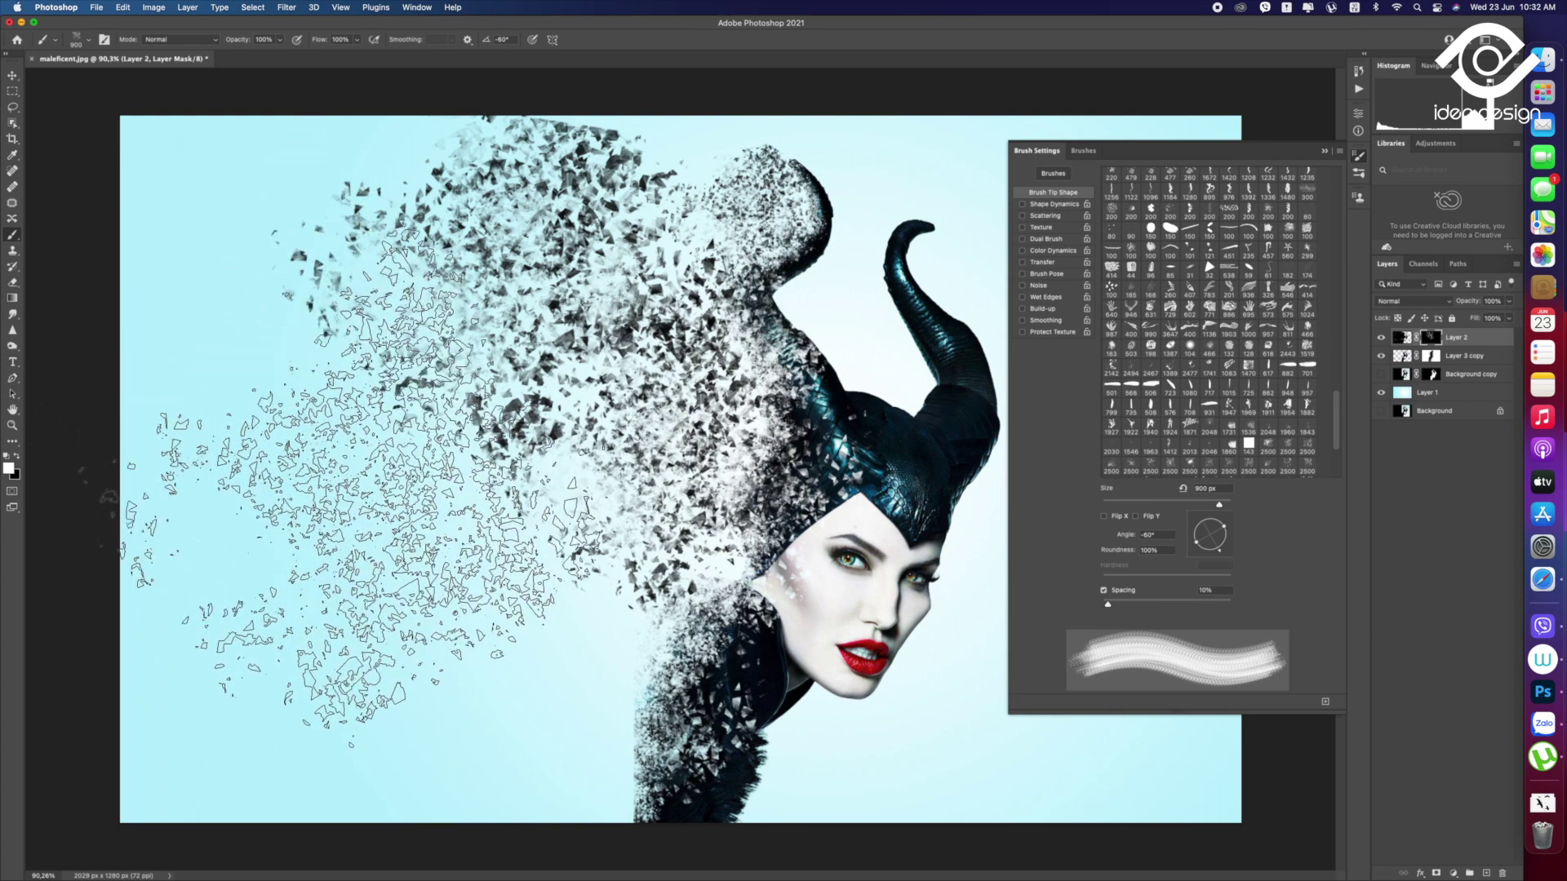
Extend fragments over the lower-left canvas, enlarging the brush from 1200 to over 2000 px
key("bracketright")
key("bracketright")
key("bracketright")
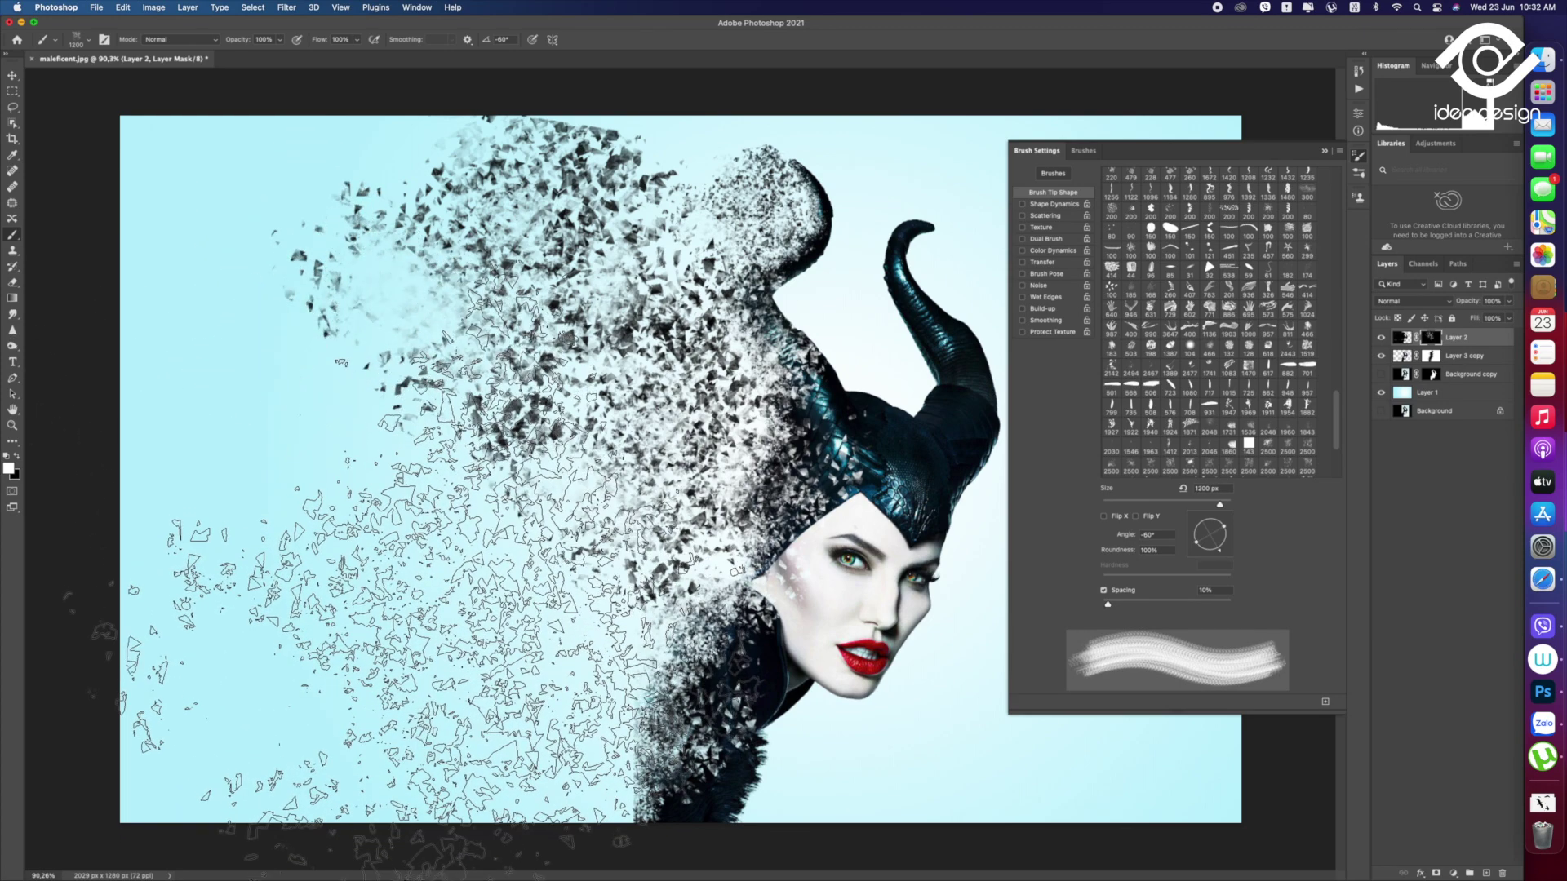
left_click_drag(367, 603, 286, 424)
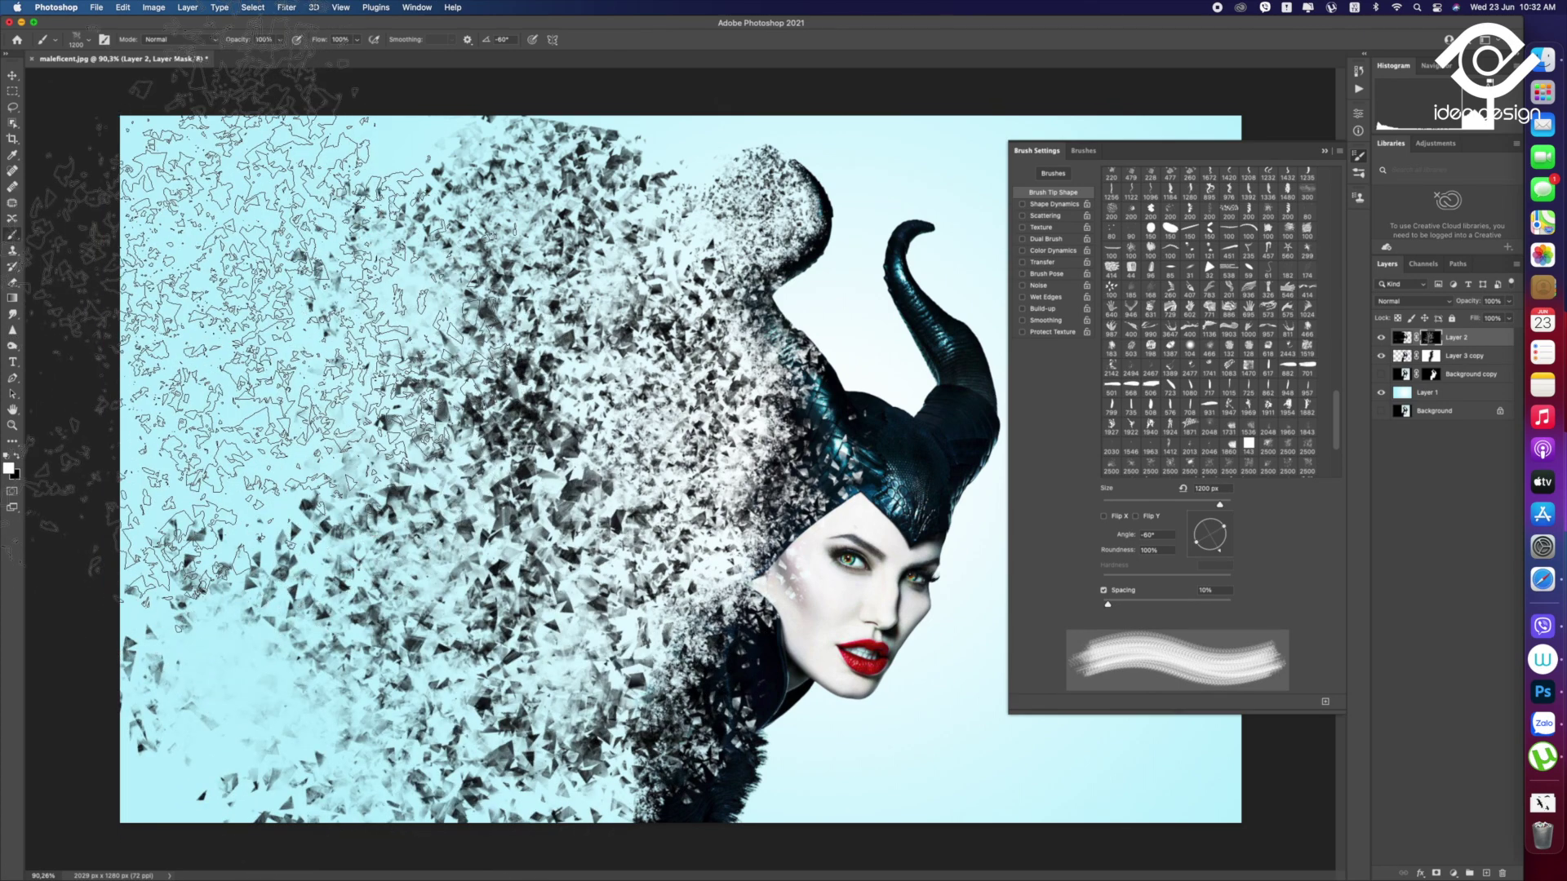
key("bracketright")
key("bracketright")
key("bracketright")
key("bracketright")
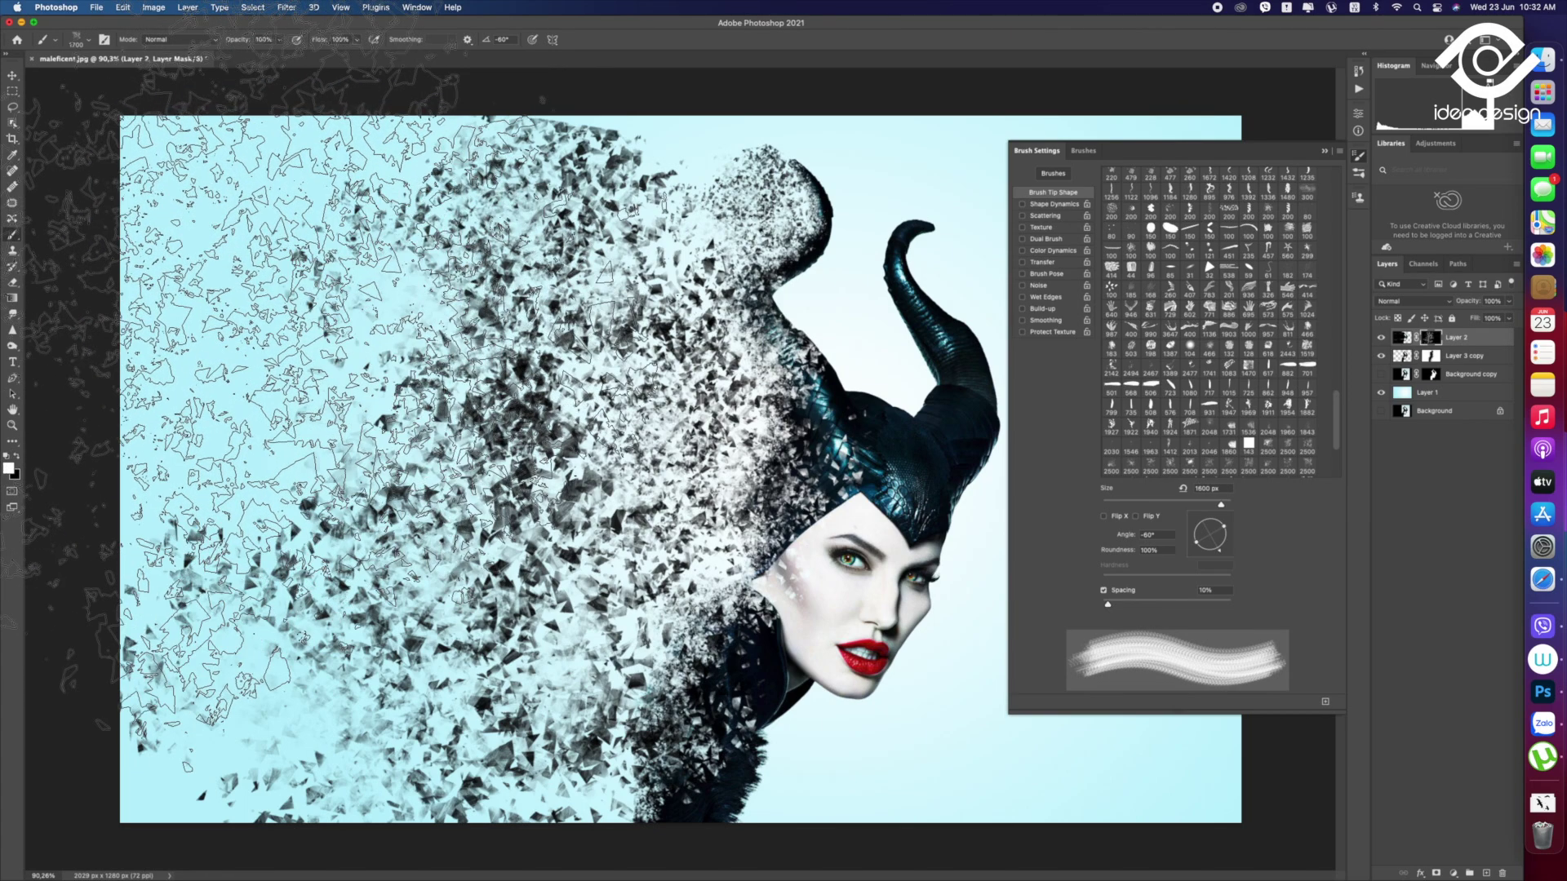
key("bracketright")
key("bracketright")
left_click_drag(326, 367, 269, 351)
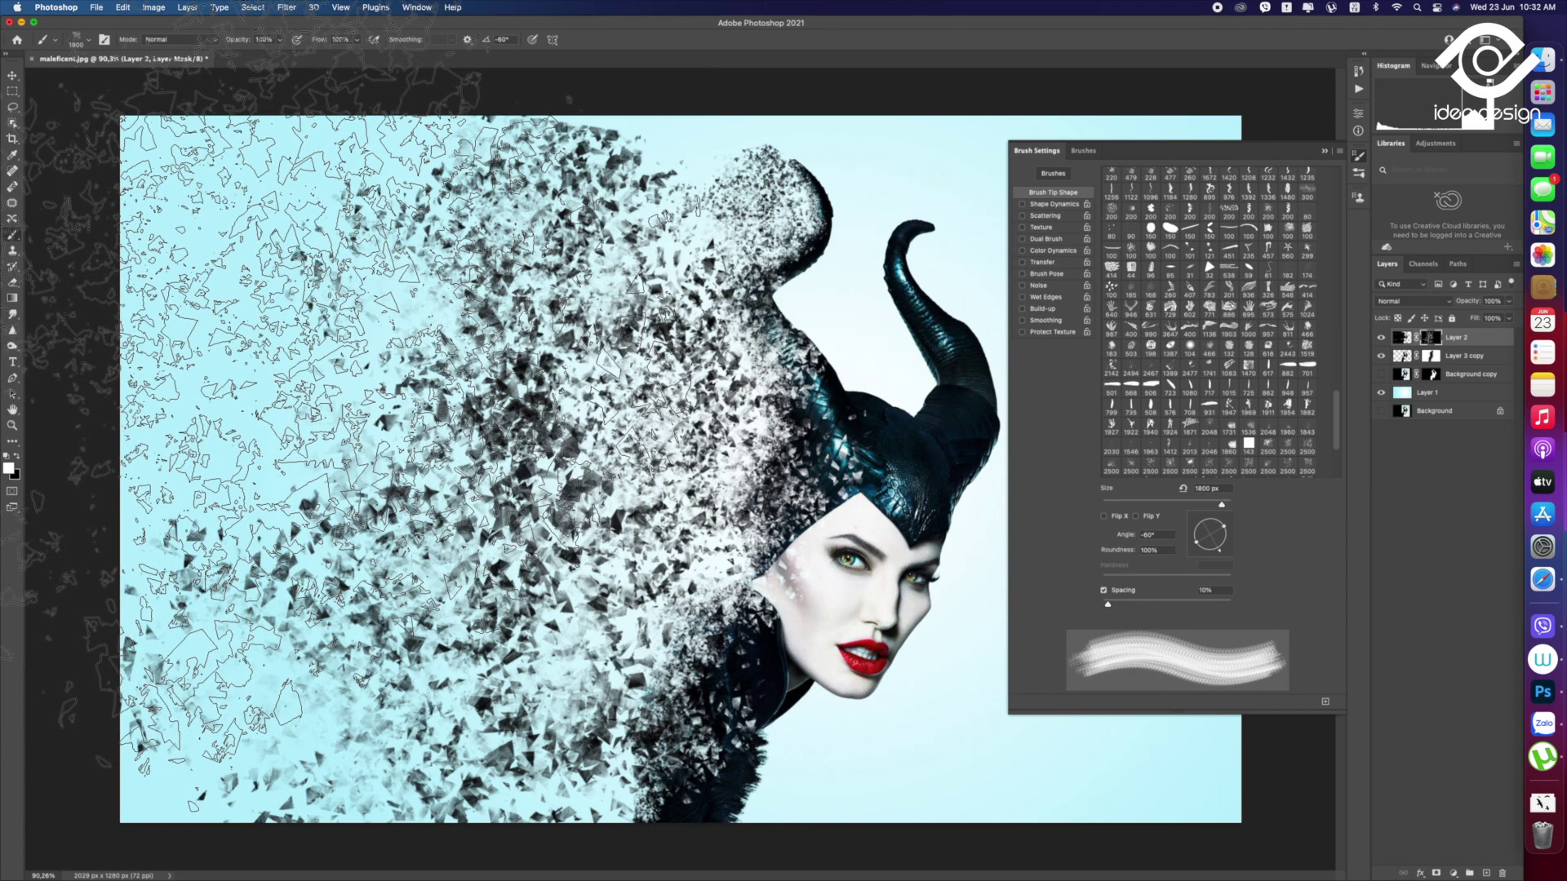
key("bracketright")
key("bracketright")
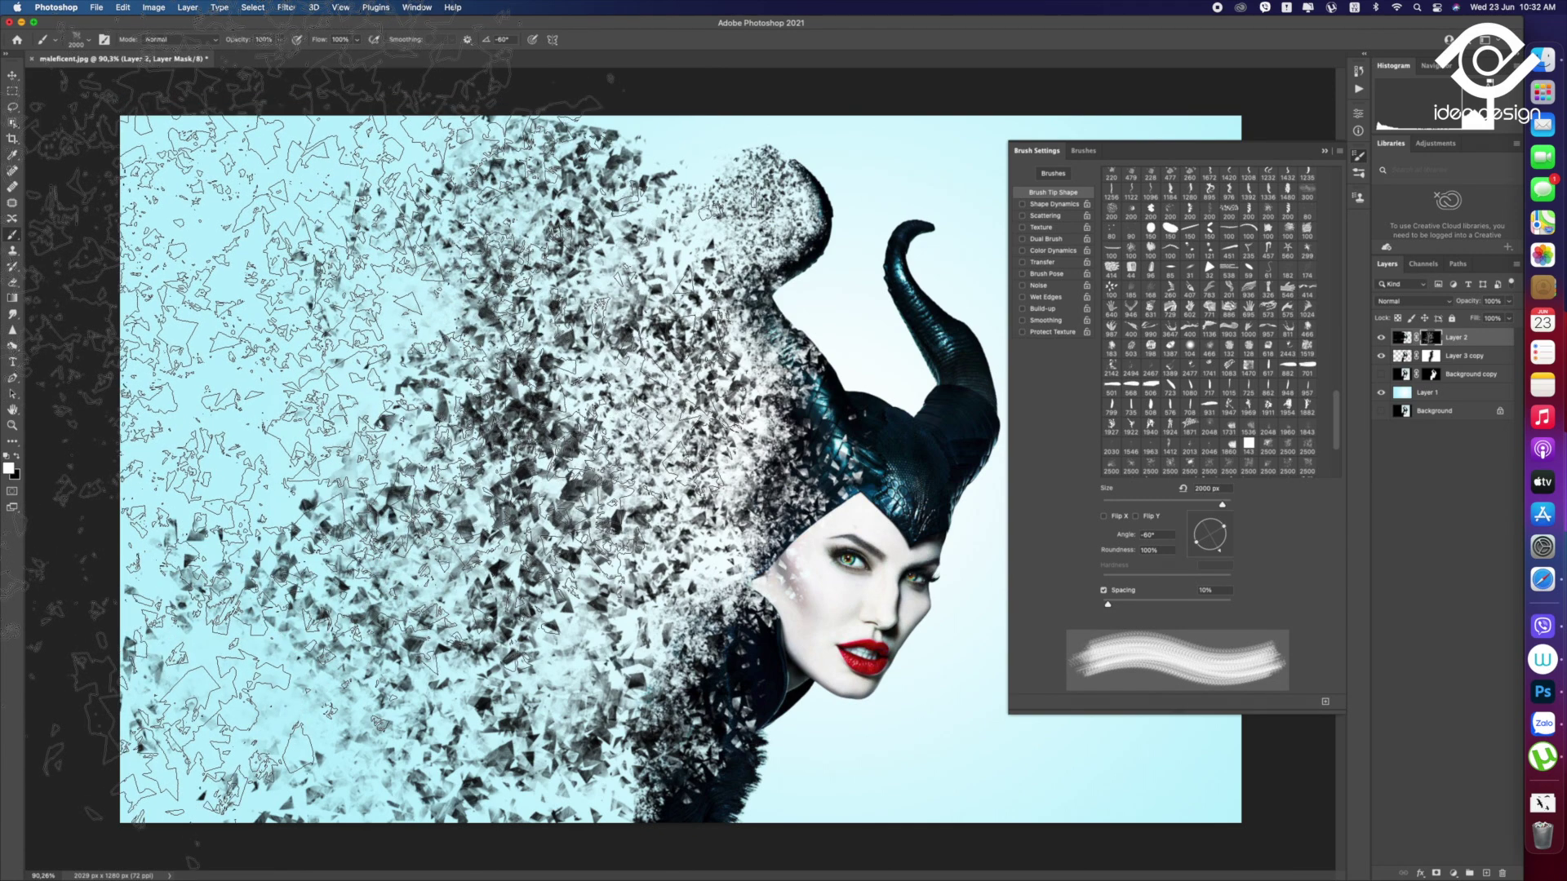
key("bracketright")
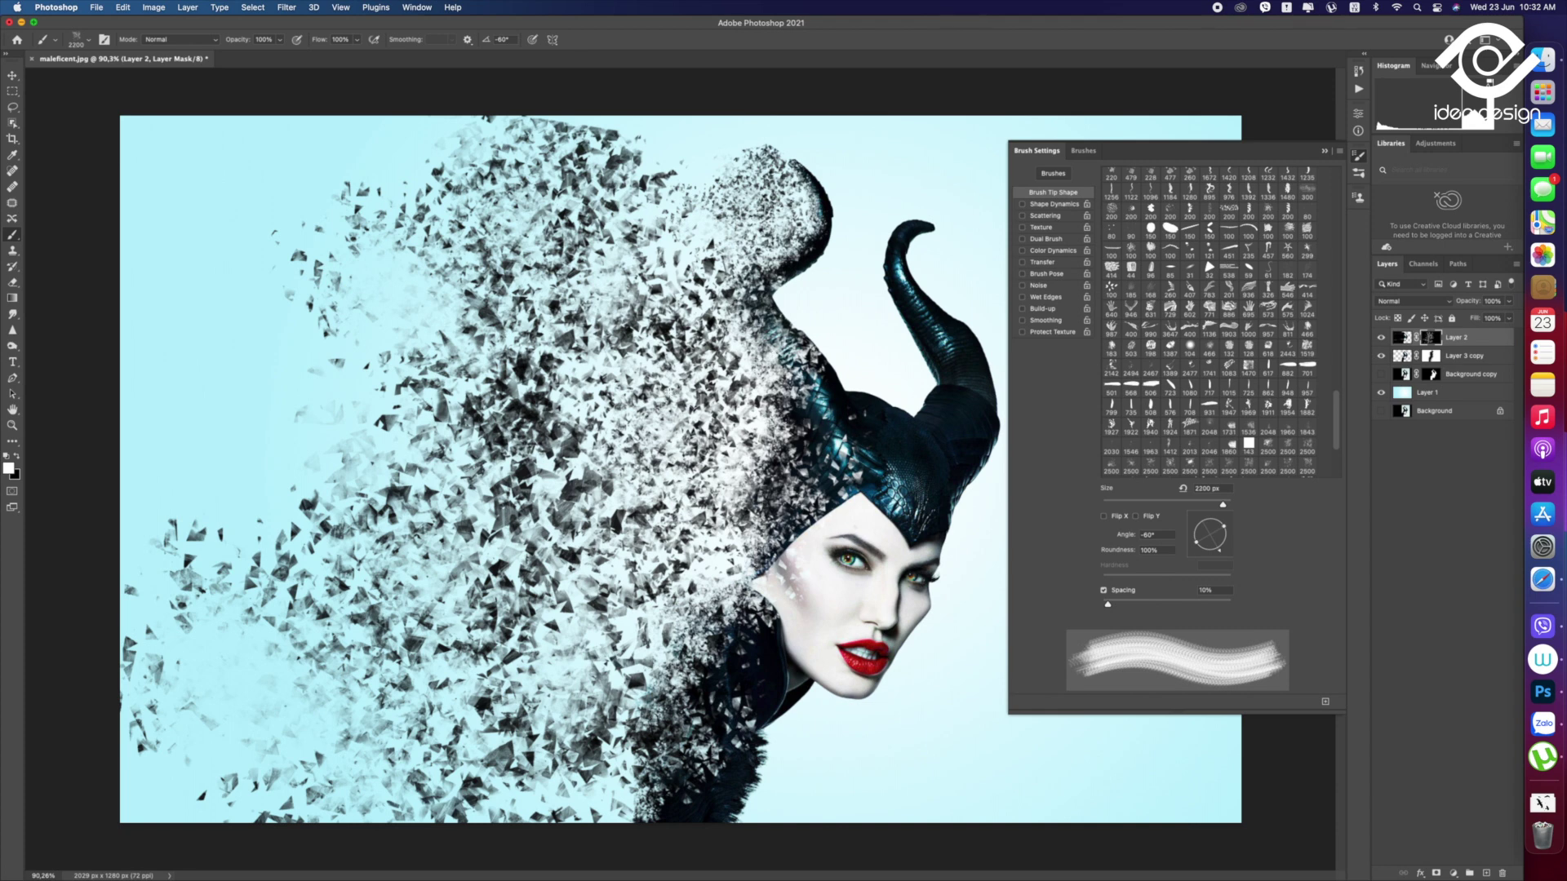
Paint shards across the left canvas with a much smaller brush, then undo two strokes
left_click(1096, 152)
left_click_drag(1112, 186, 1101, 186)
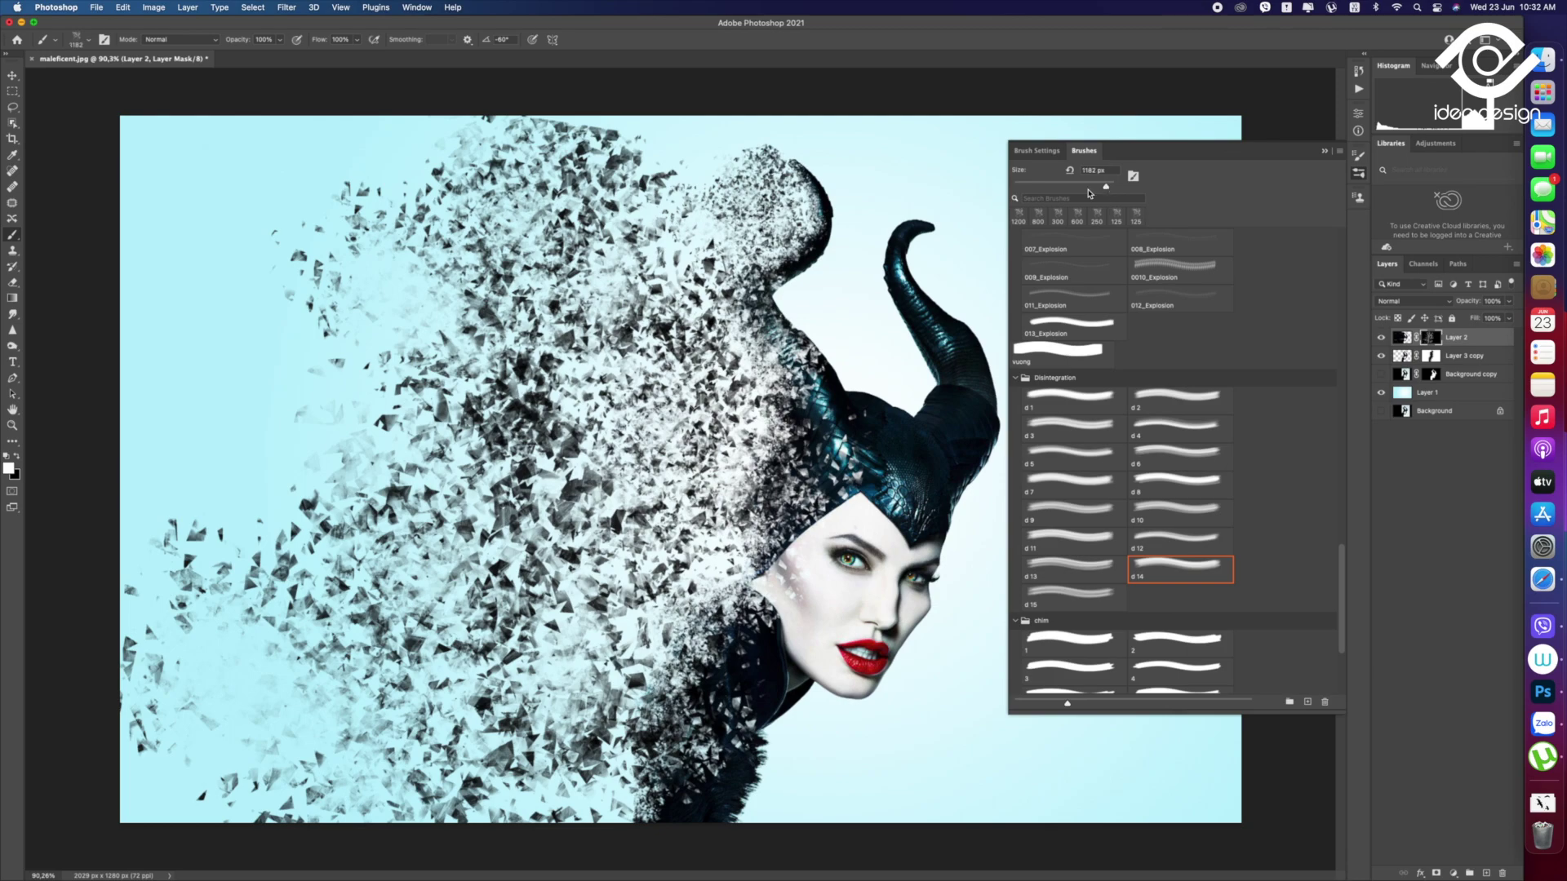
left_click_drag(245, 342, 456, 530)
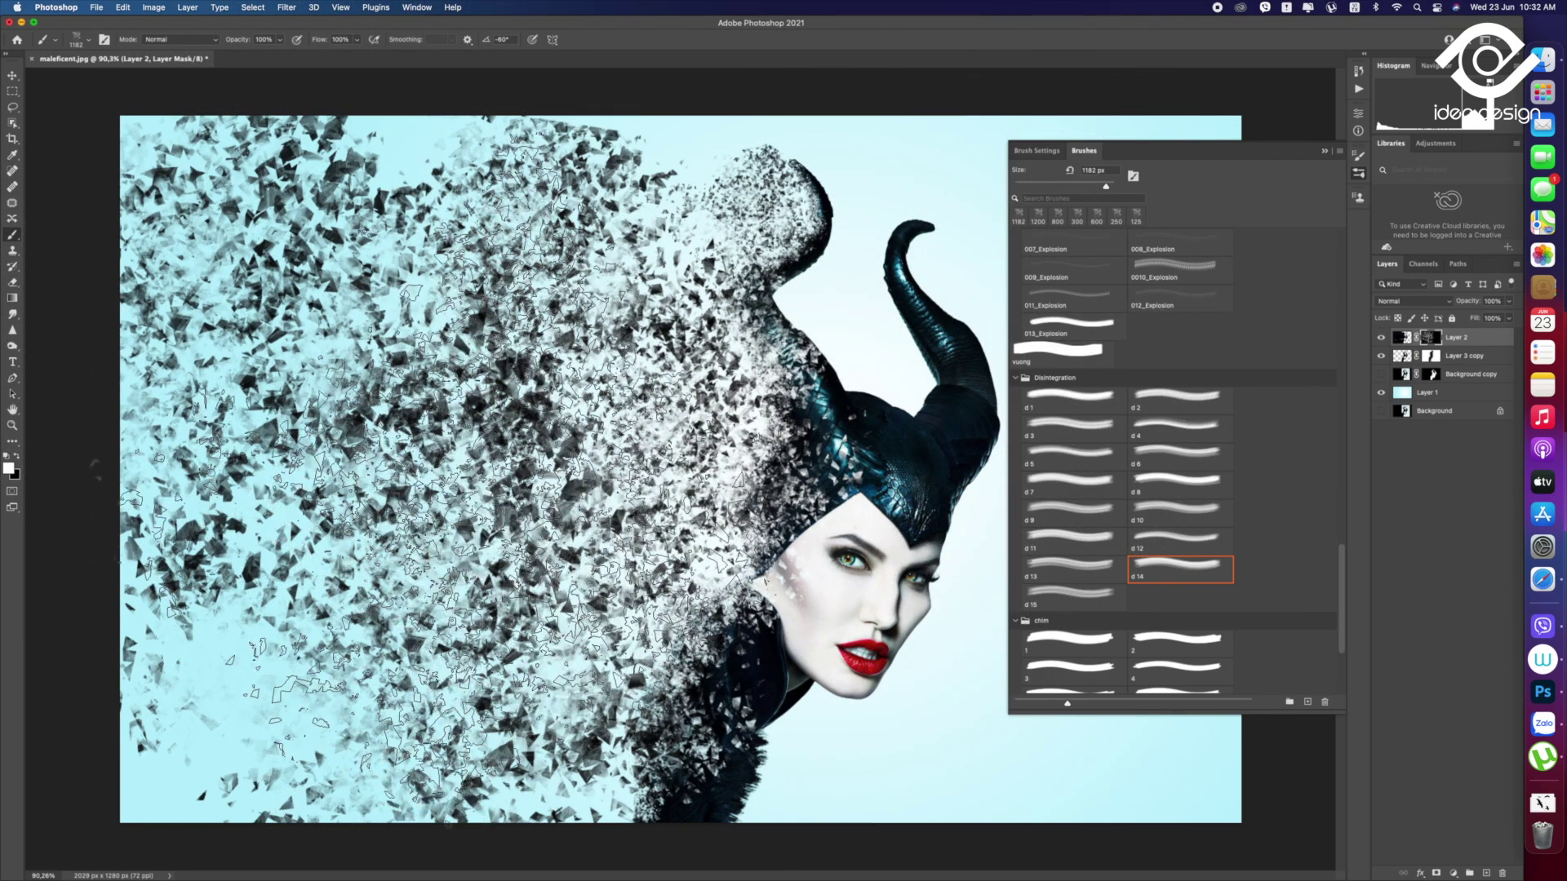
key("bracketleft")
key("bracketleft")
key("bracketleft")
key("bracketleft")
key("bracketleft")
key("bracketleft")
key("bracketleft")
key("bracketleft")
key("bracketleft")
key("bracketleft")
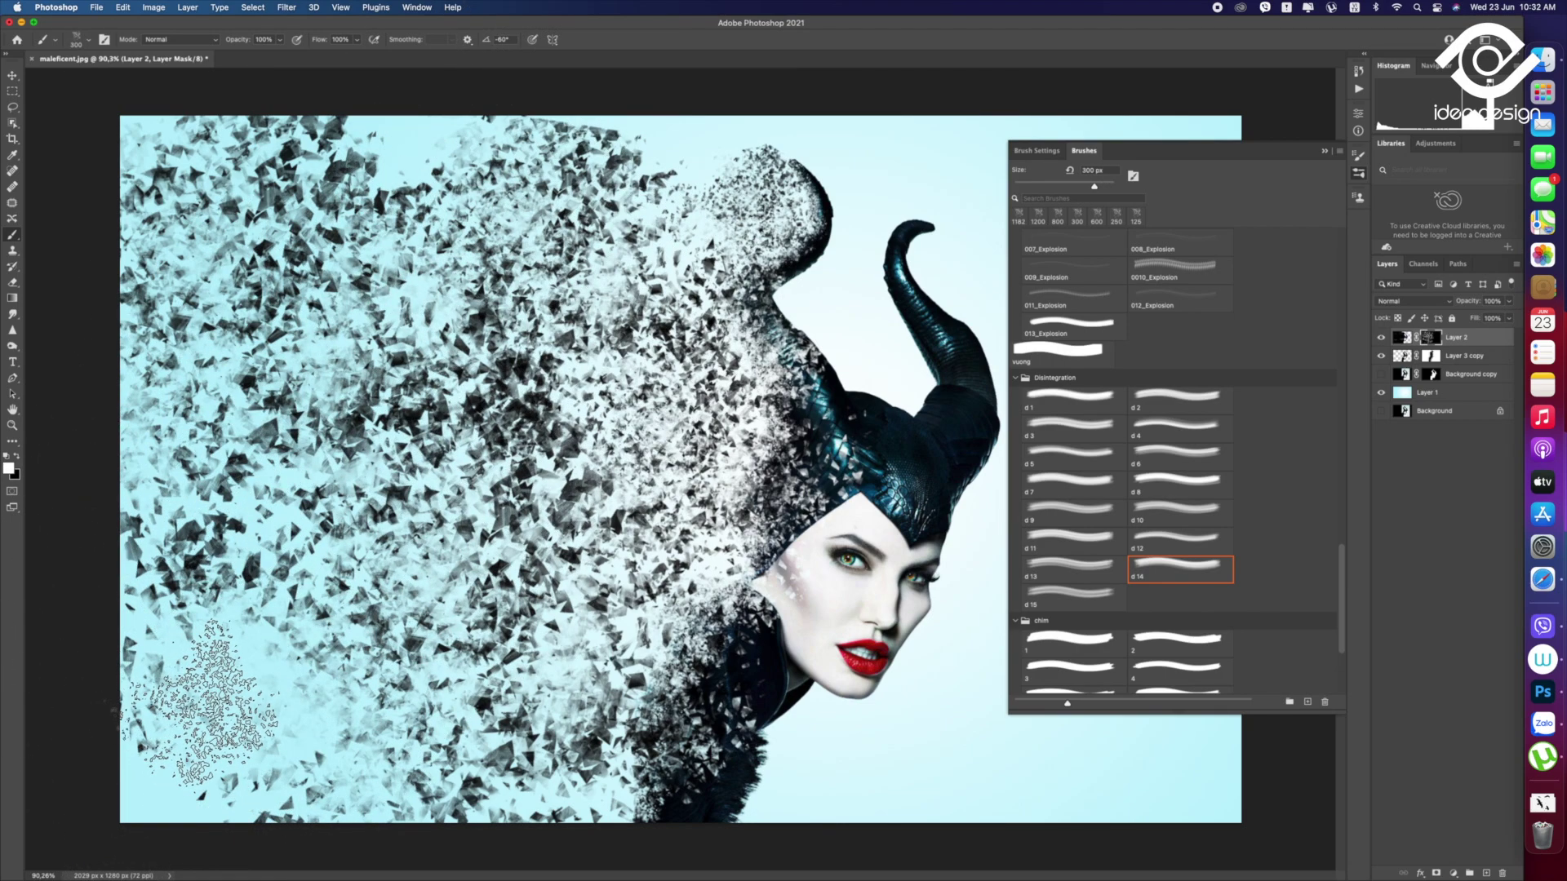
key("super+z")
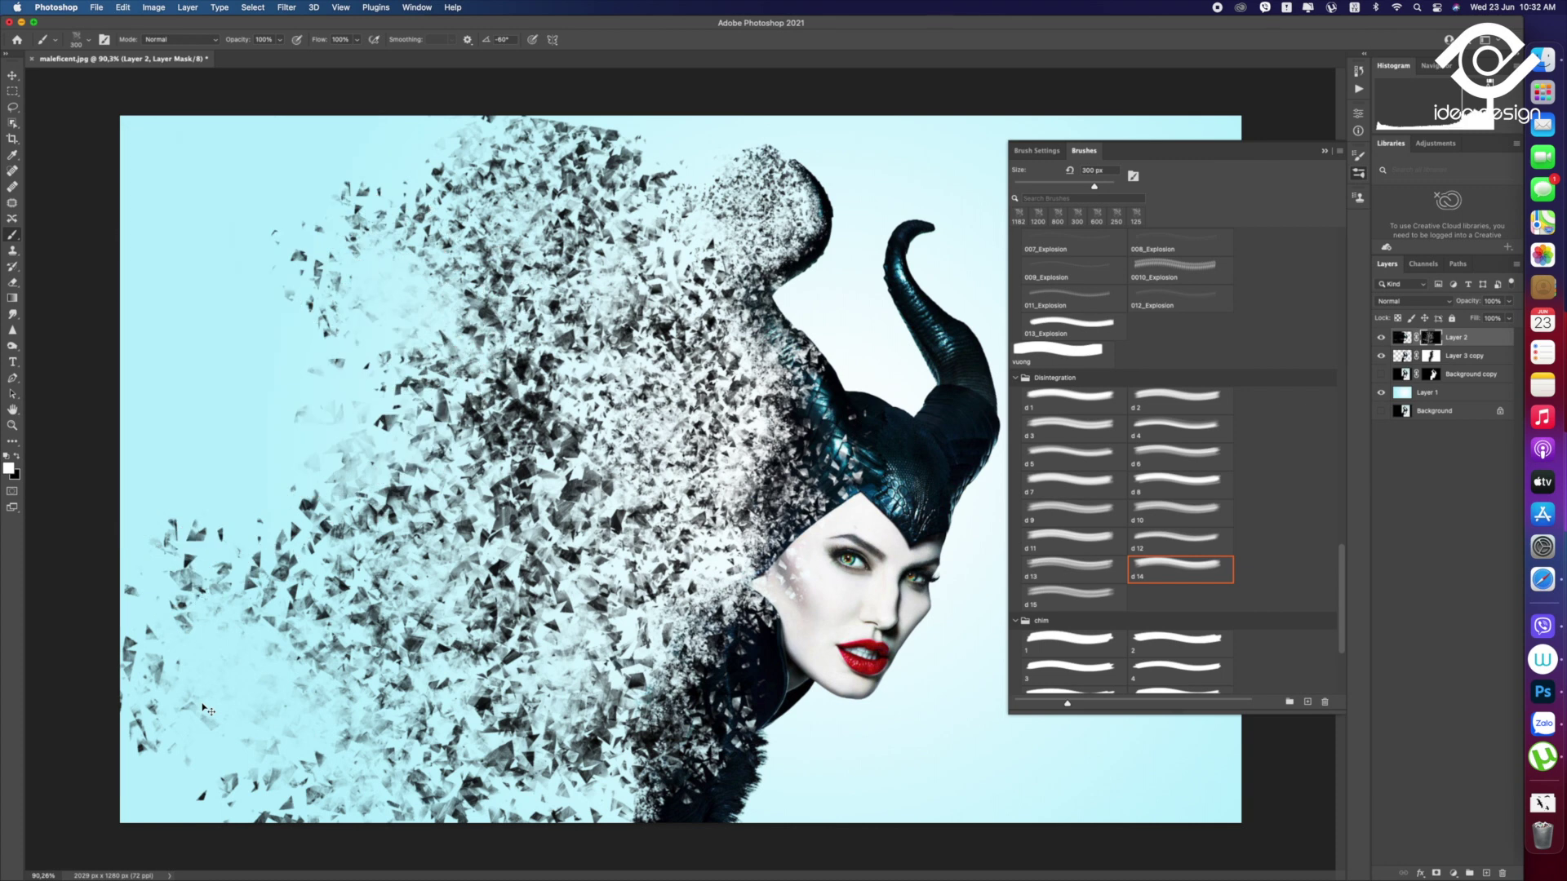
key("super+z")
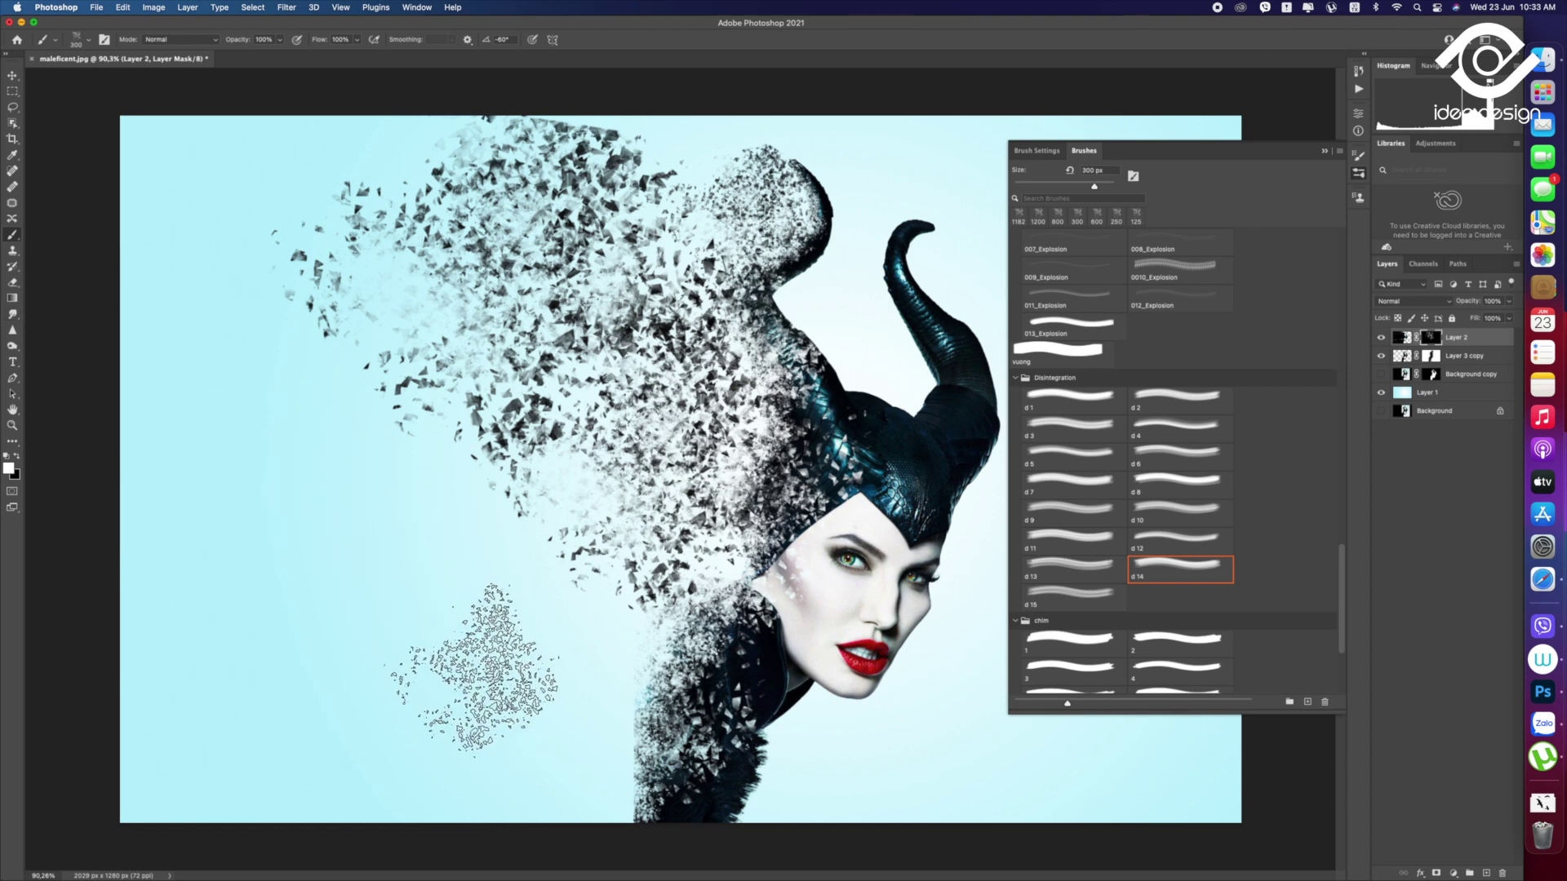
Repaint shards over the lower-middle and left at 800–900 px, then zoom out to about 40%
key("bracketright")
key("bracketright")
key("bracketright")
key("bracketright")
key("bracketright")
left_click_drag(449, 661, 326, 489)
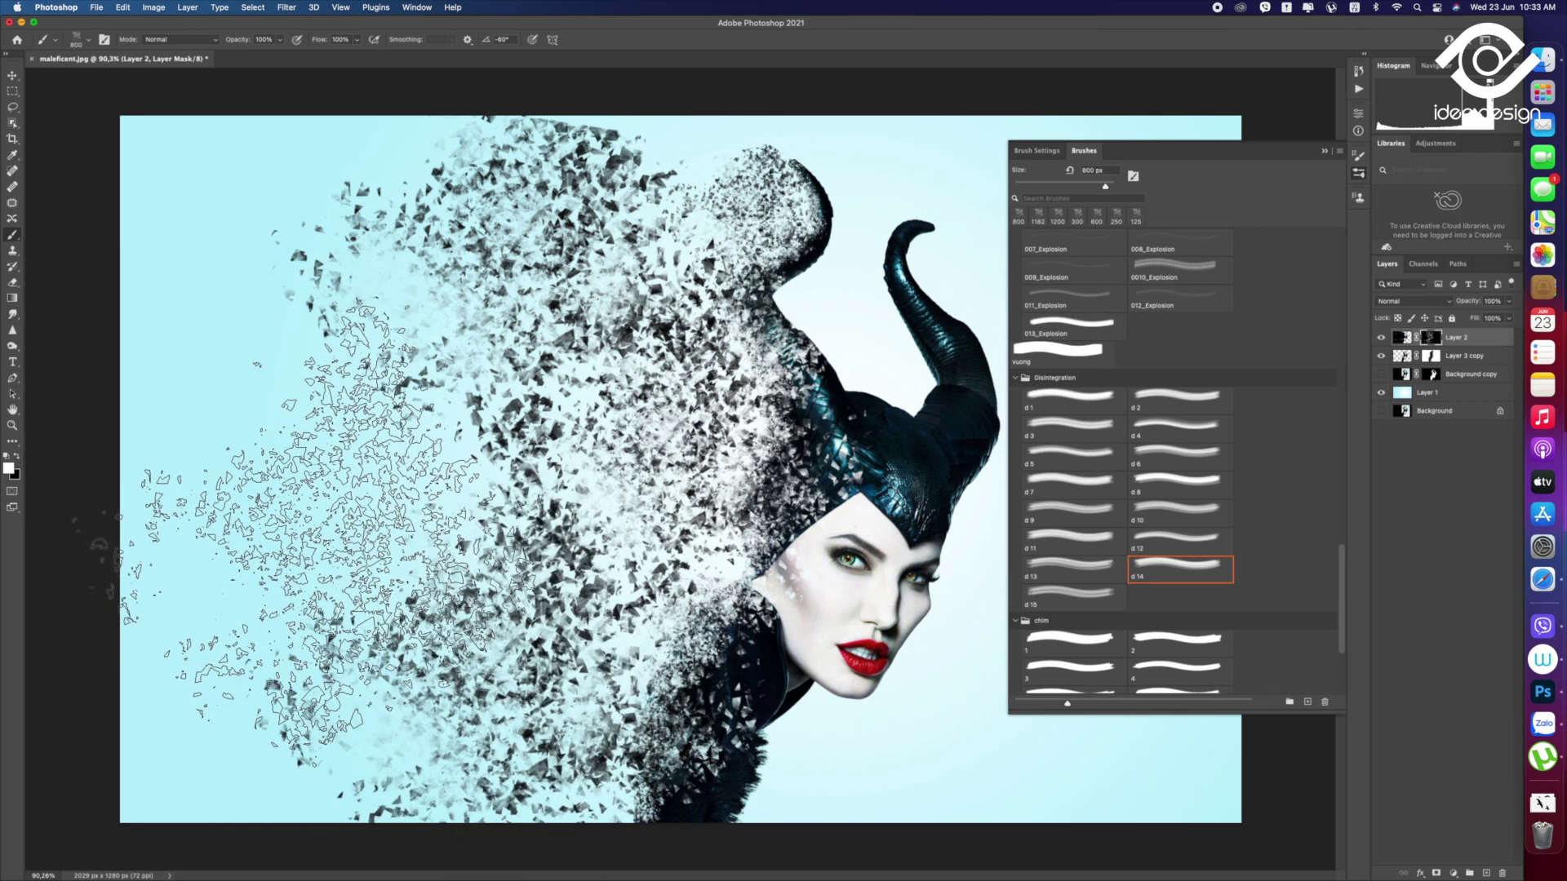
key("bracketright")
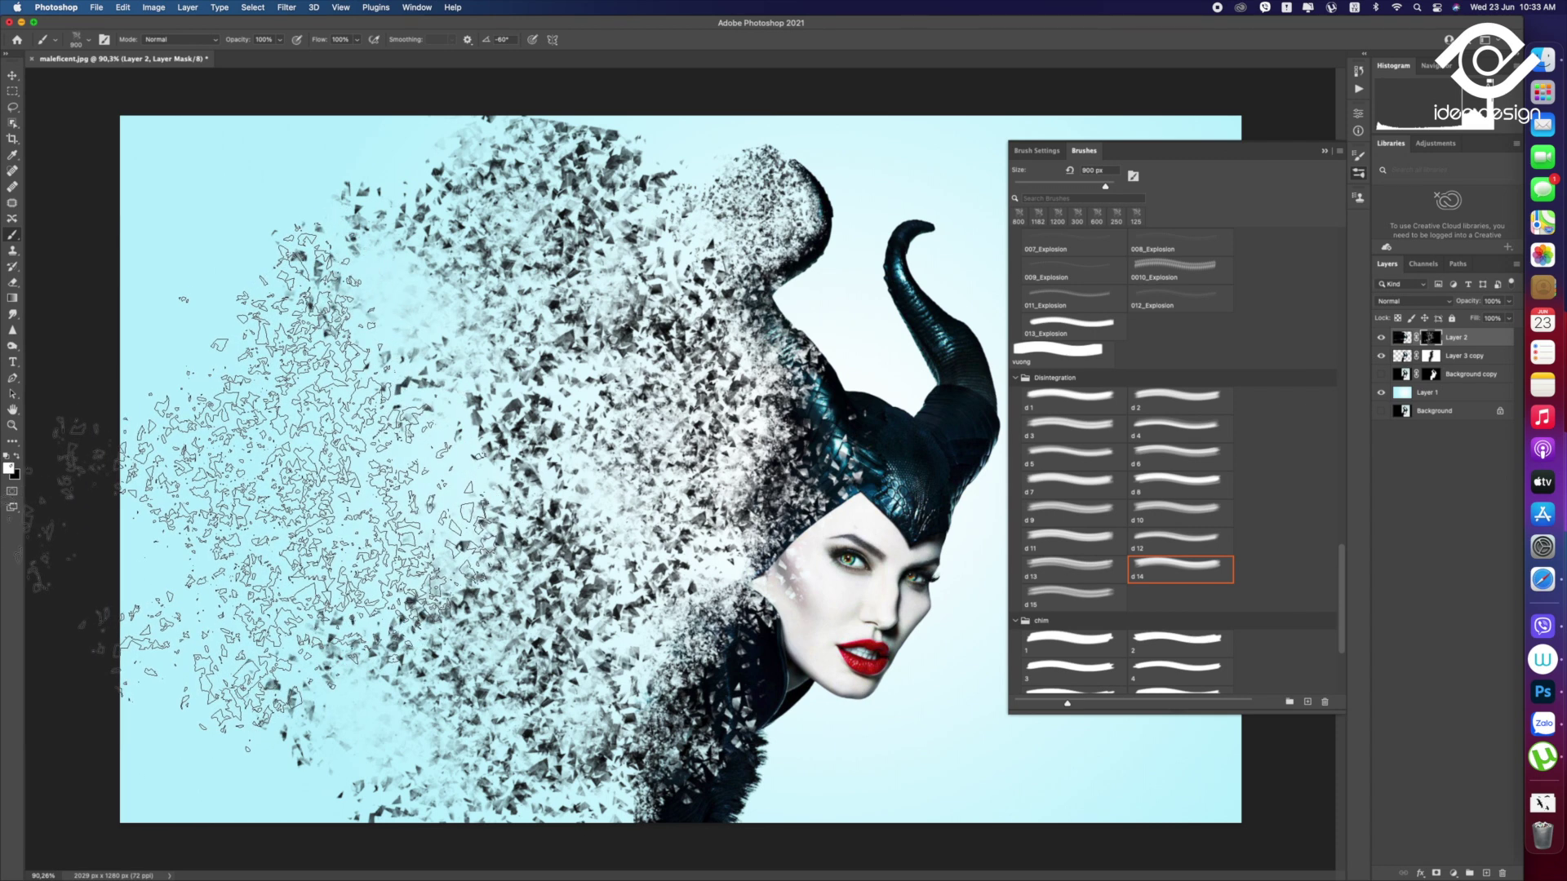
left_click_drag(261, 482, 449, 546)
key("z")
left_click_drag(641, 463, 591, 462)
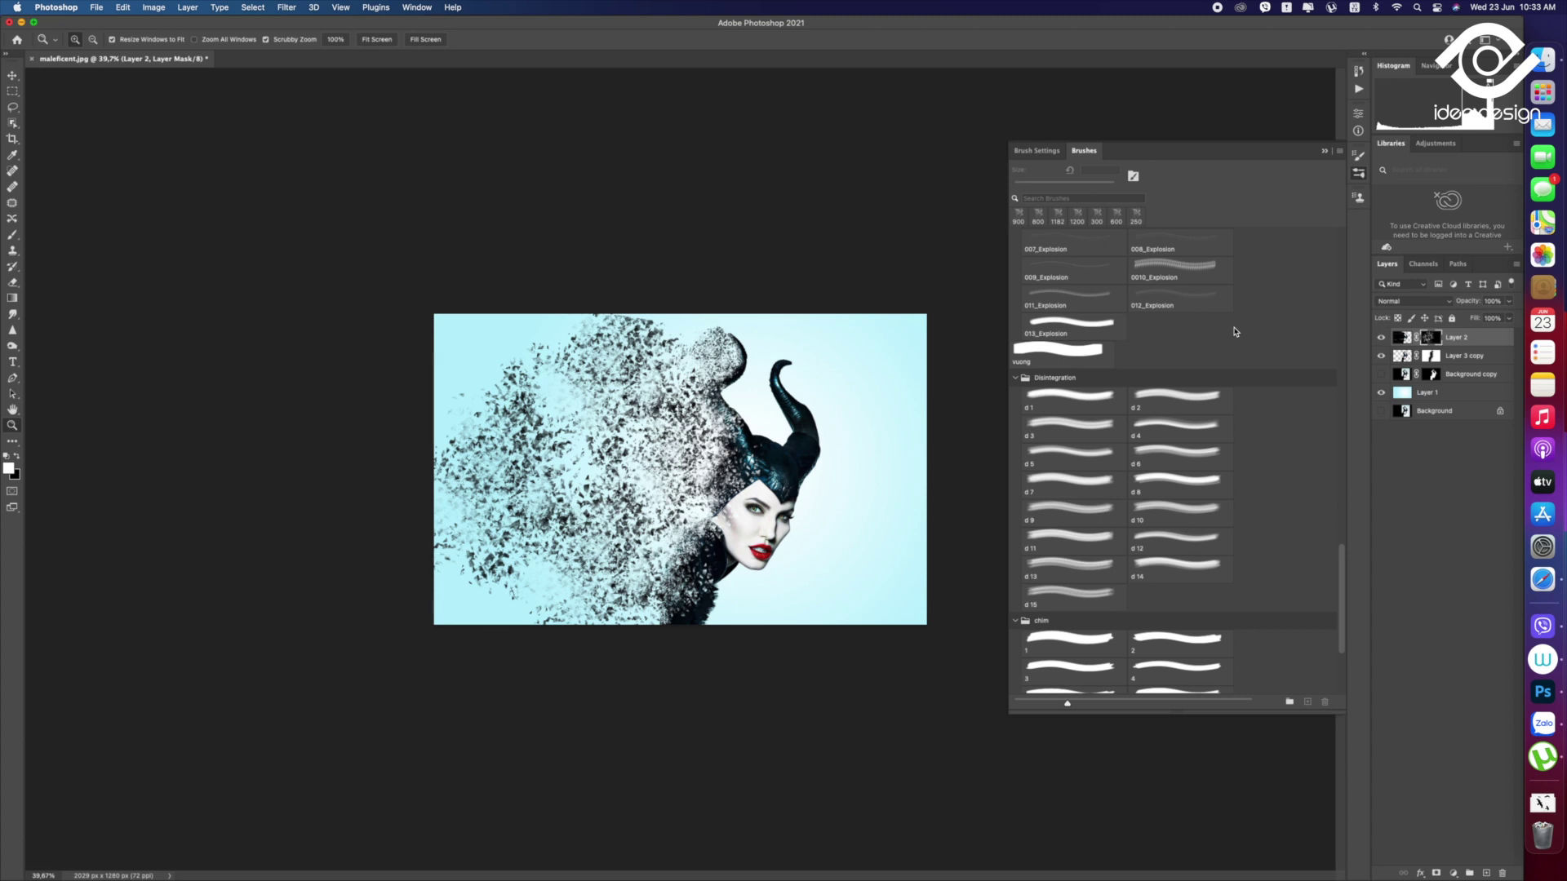
Preview the chim bird brushes one by one, from chim 2 through chim 15 and back to chim 1
scroll(1235, 332, "down", 1)
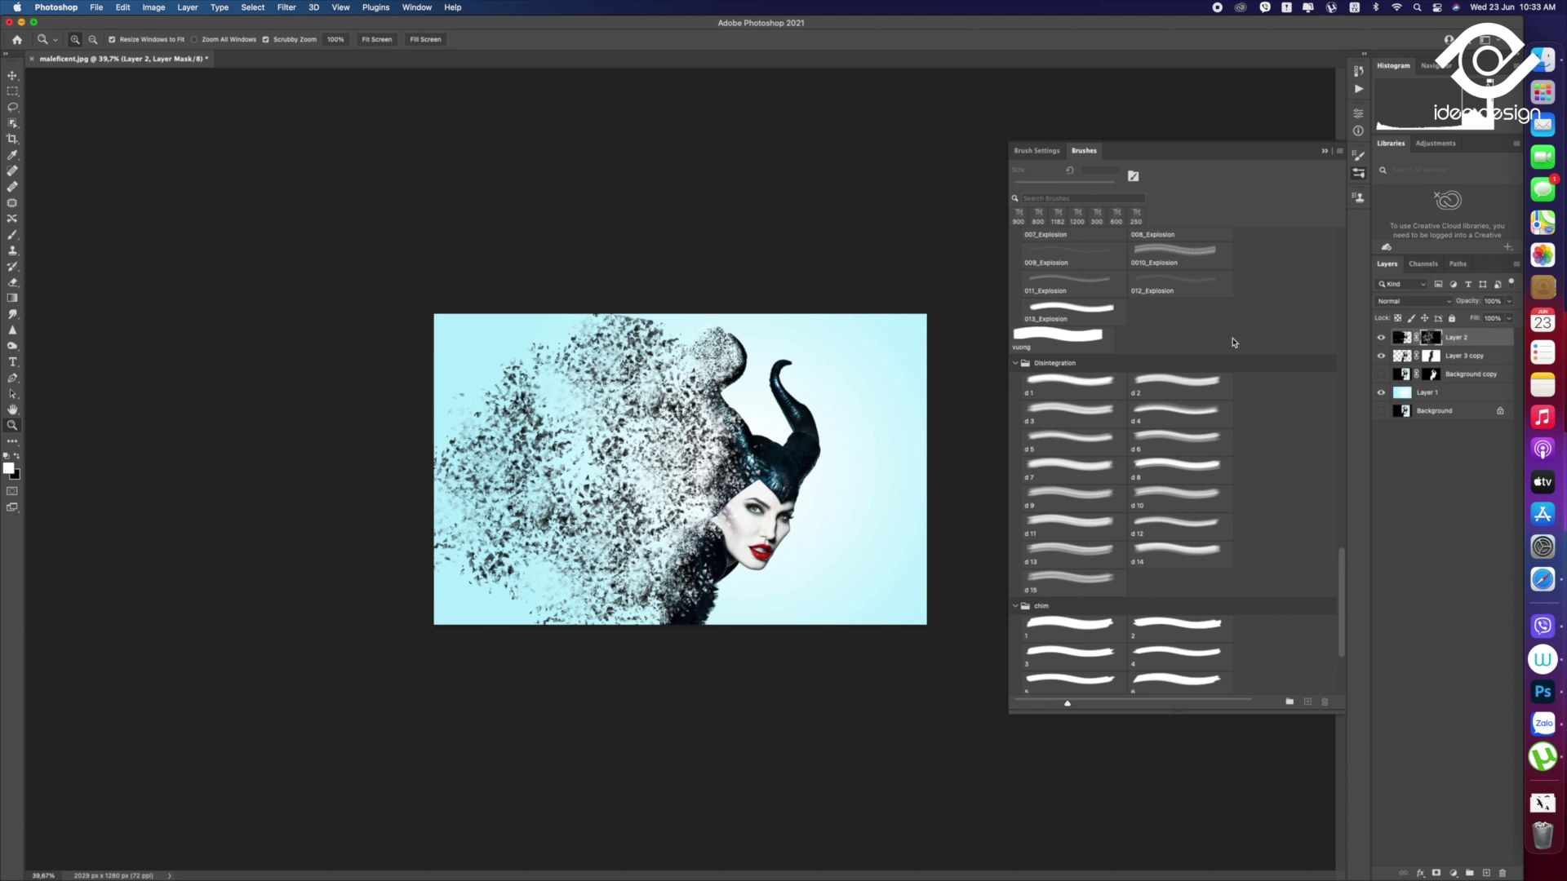
scroll(1232, 402, "down", 5)
left_click(1098, 478)
left_click(1175, 478)
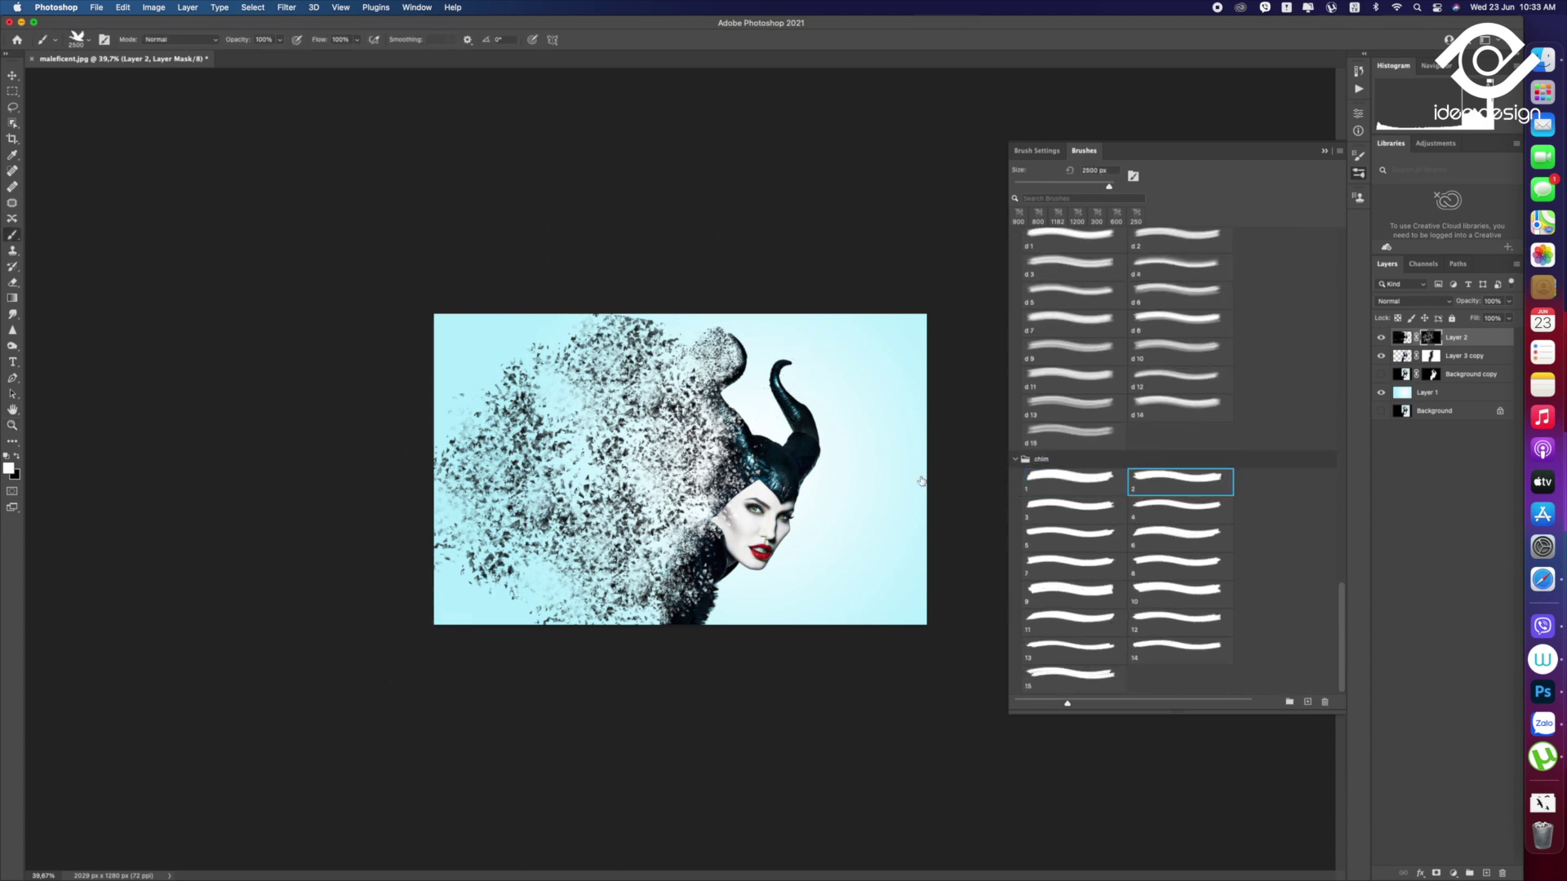
left_click(1171, 506)
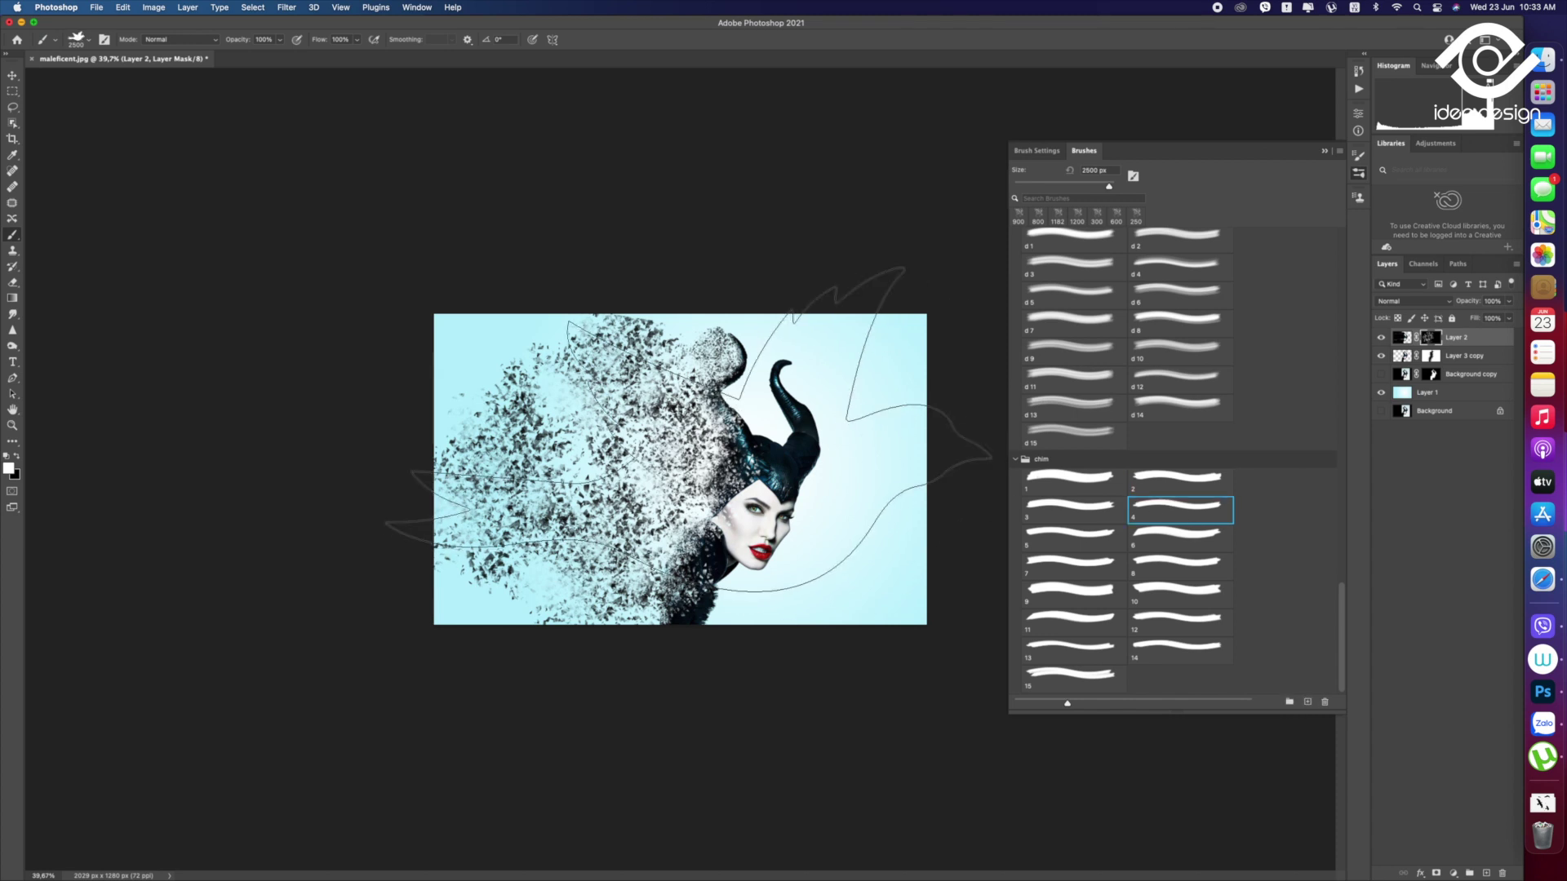
left_click(1195, 540)
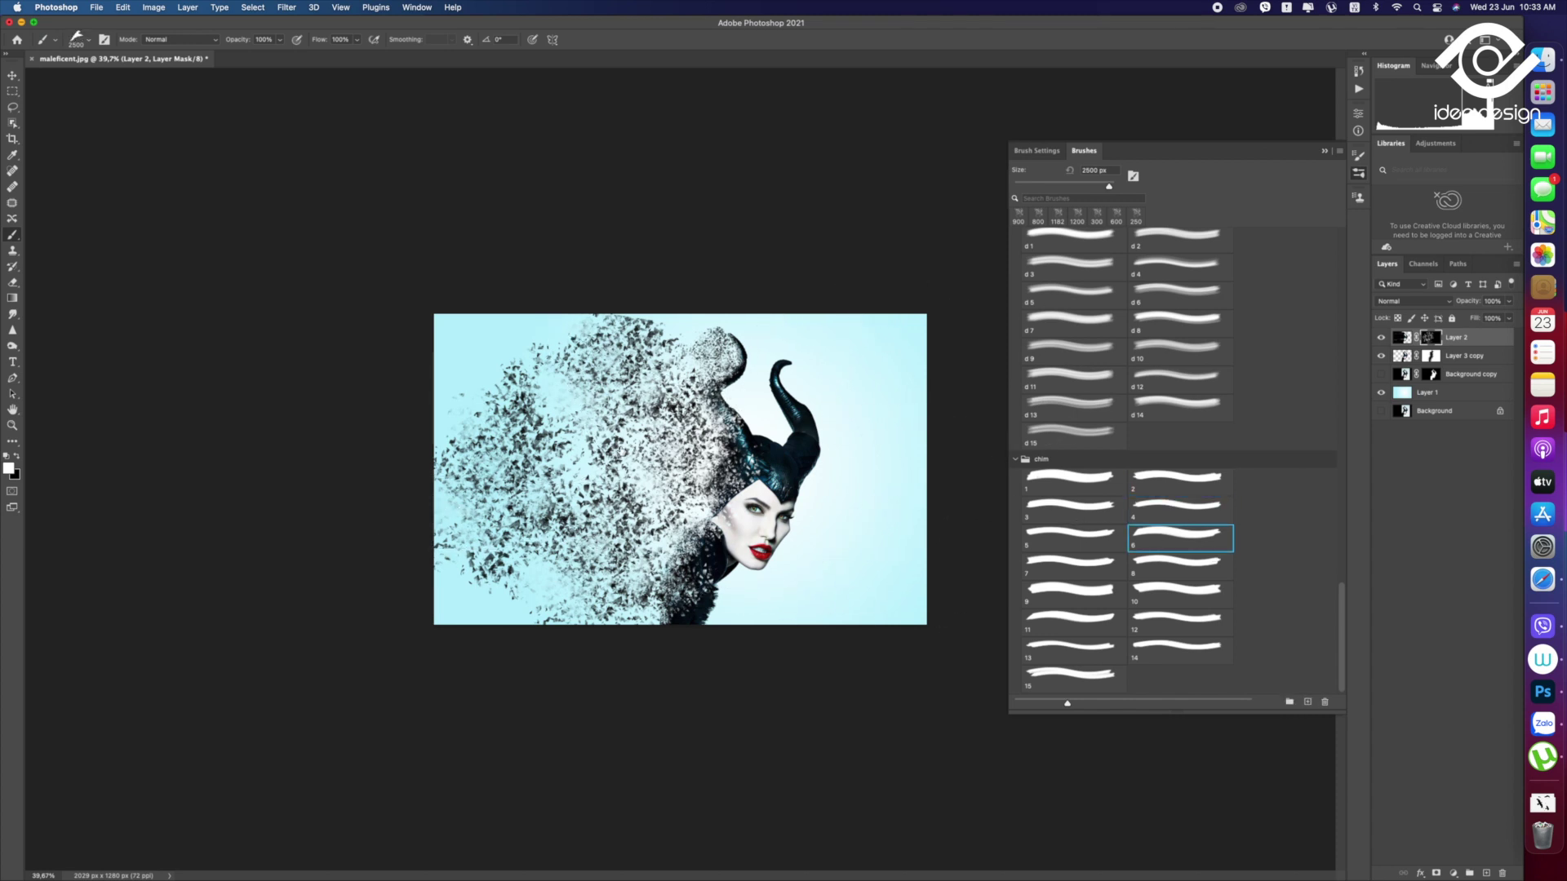
left_click(1183, 567)
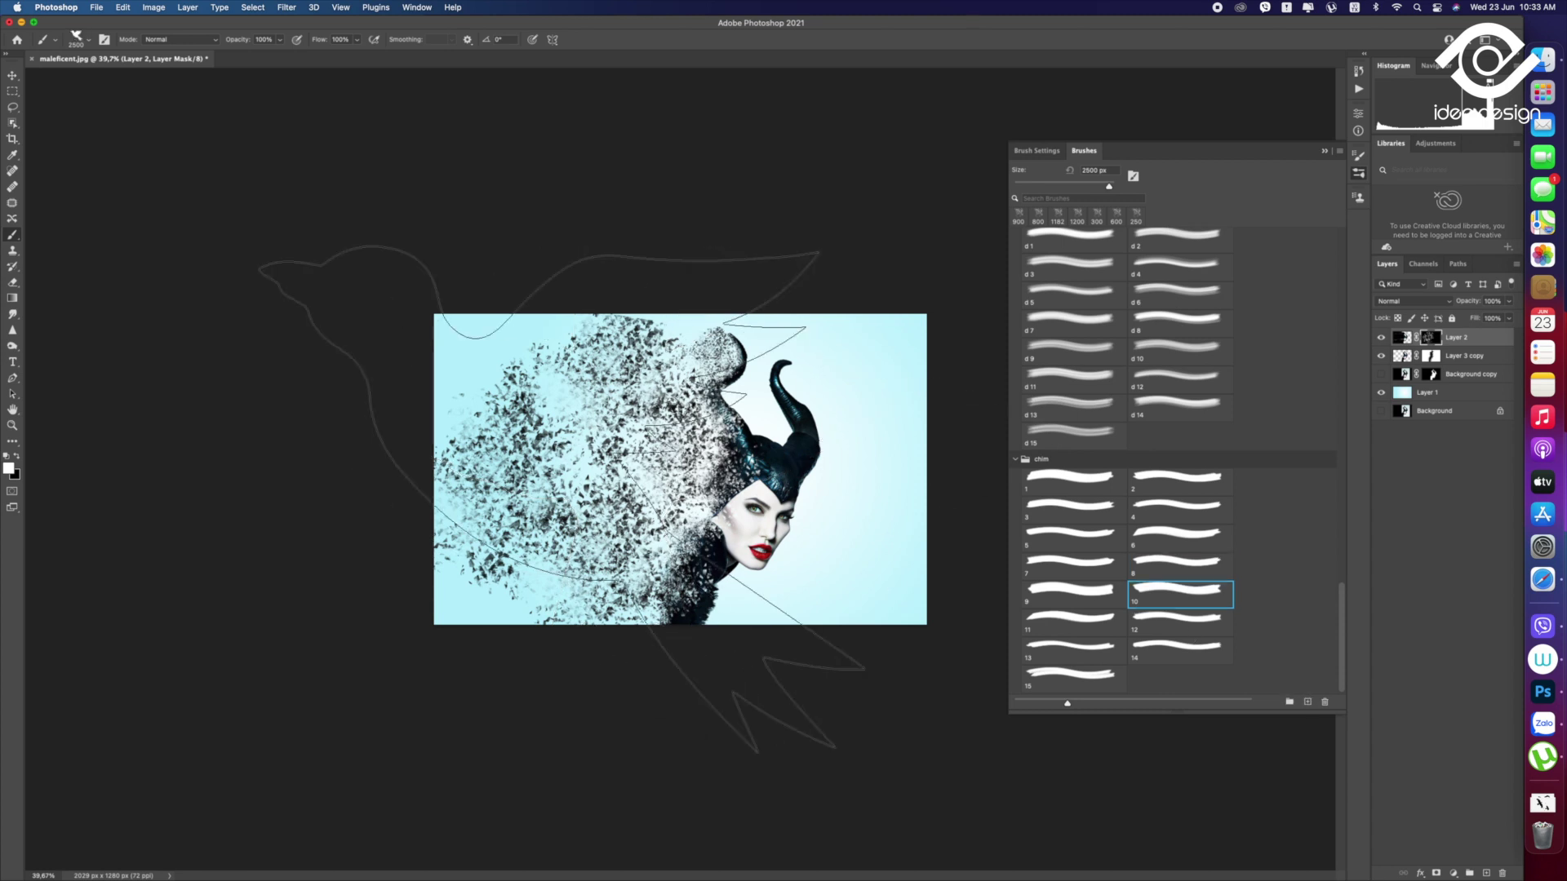
left_click(1180, 618)
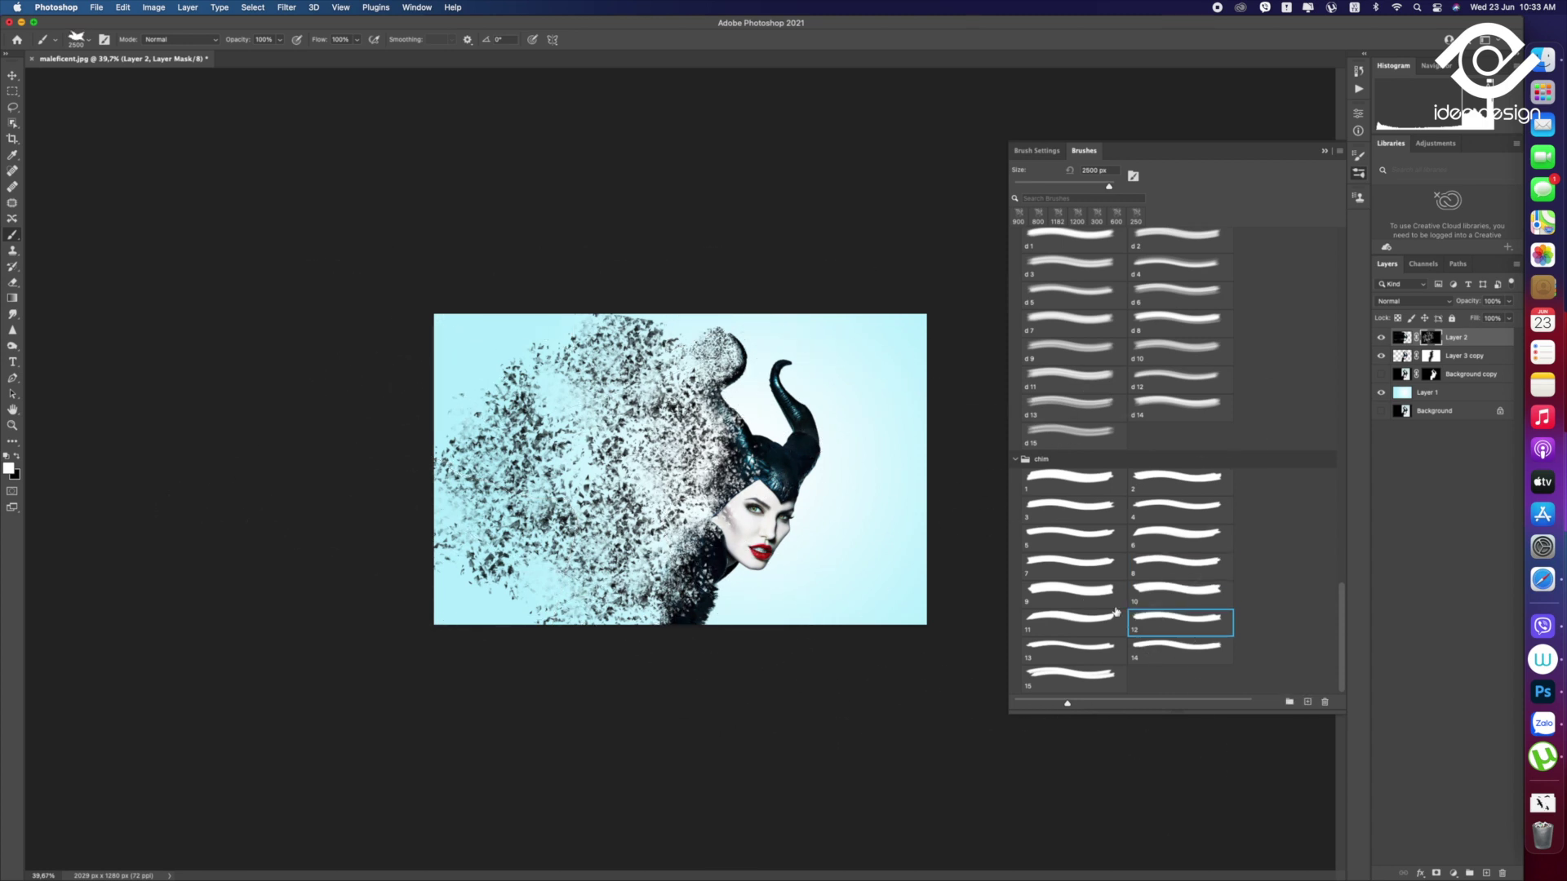
left_click(1152, 647)
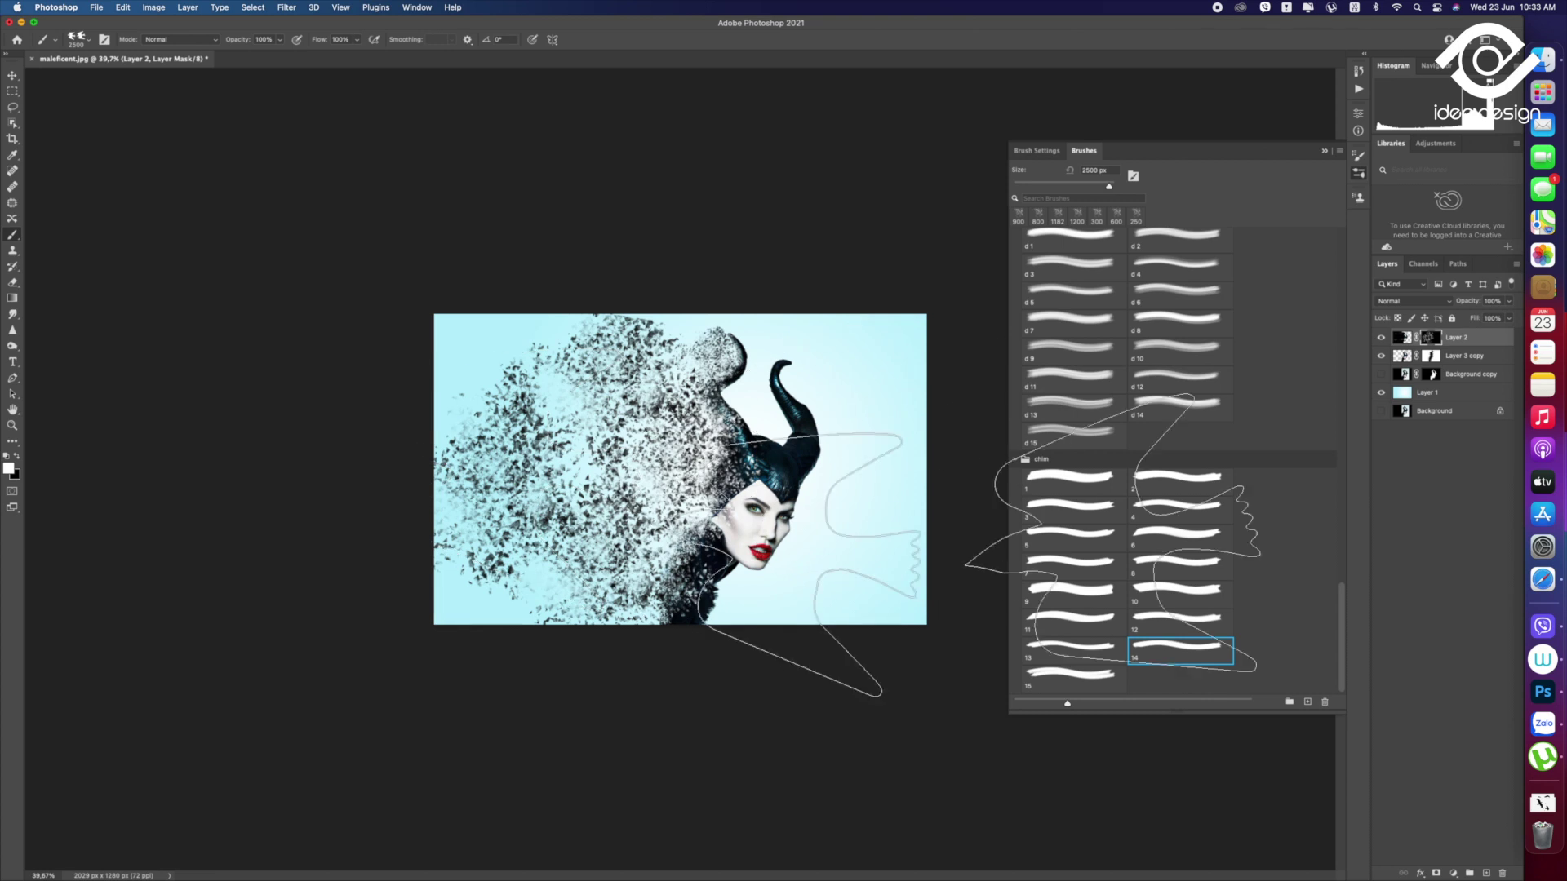
left_click(1081, 674)
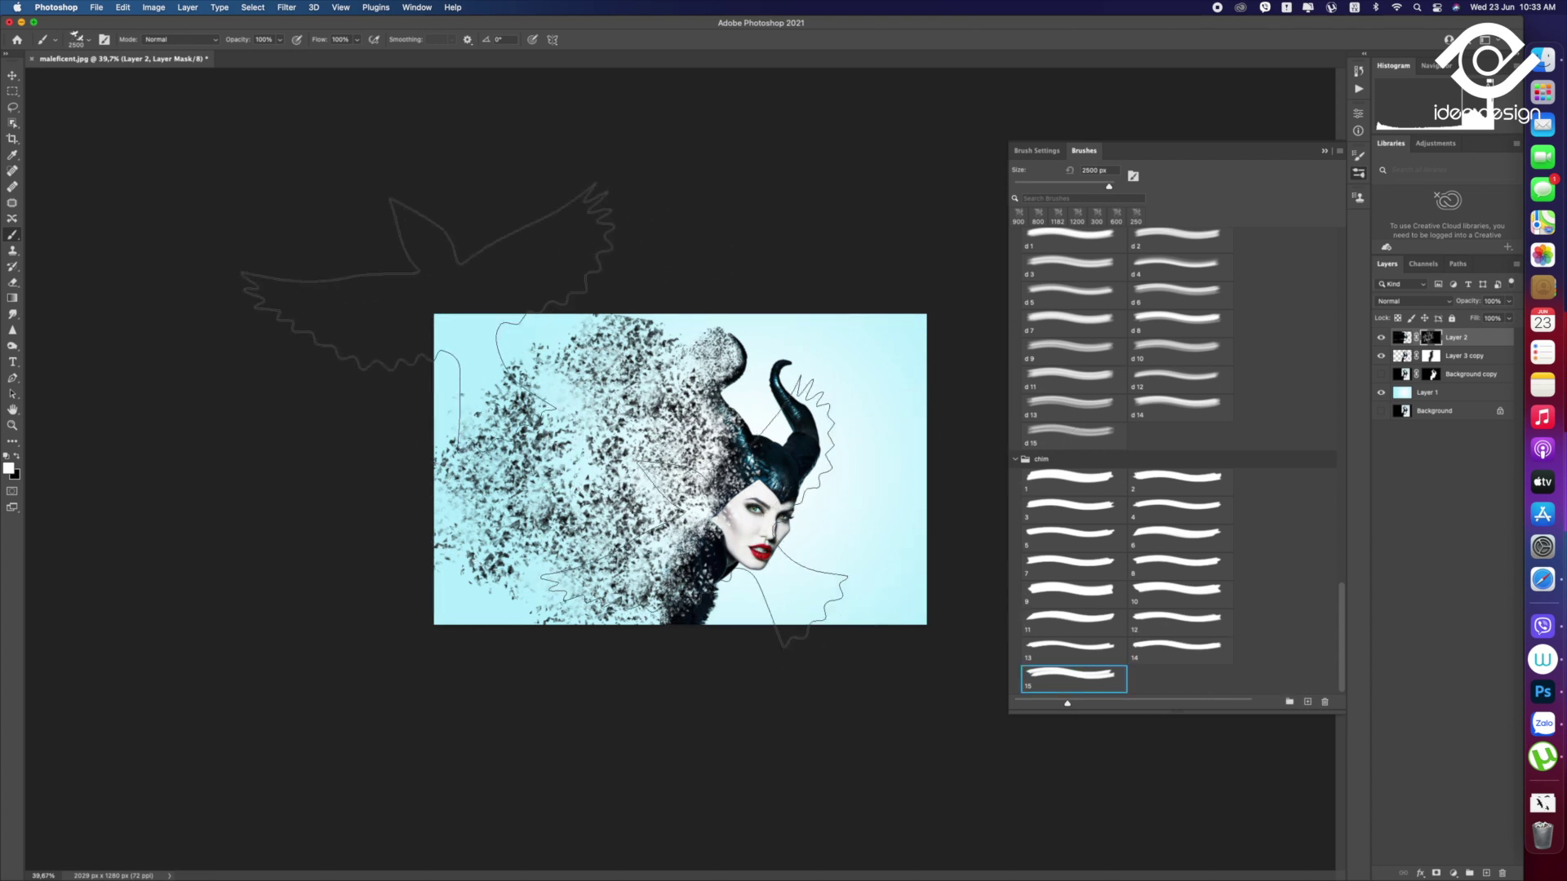
left_click(1073, 648)
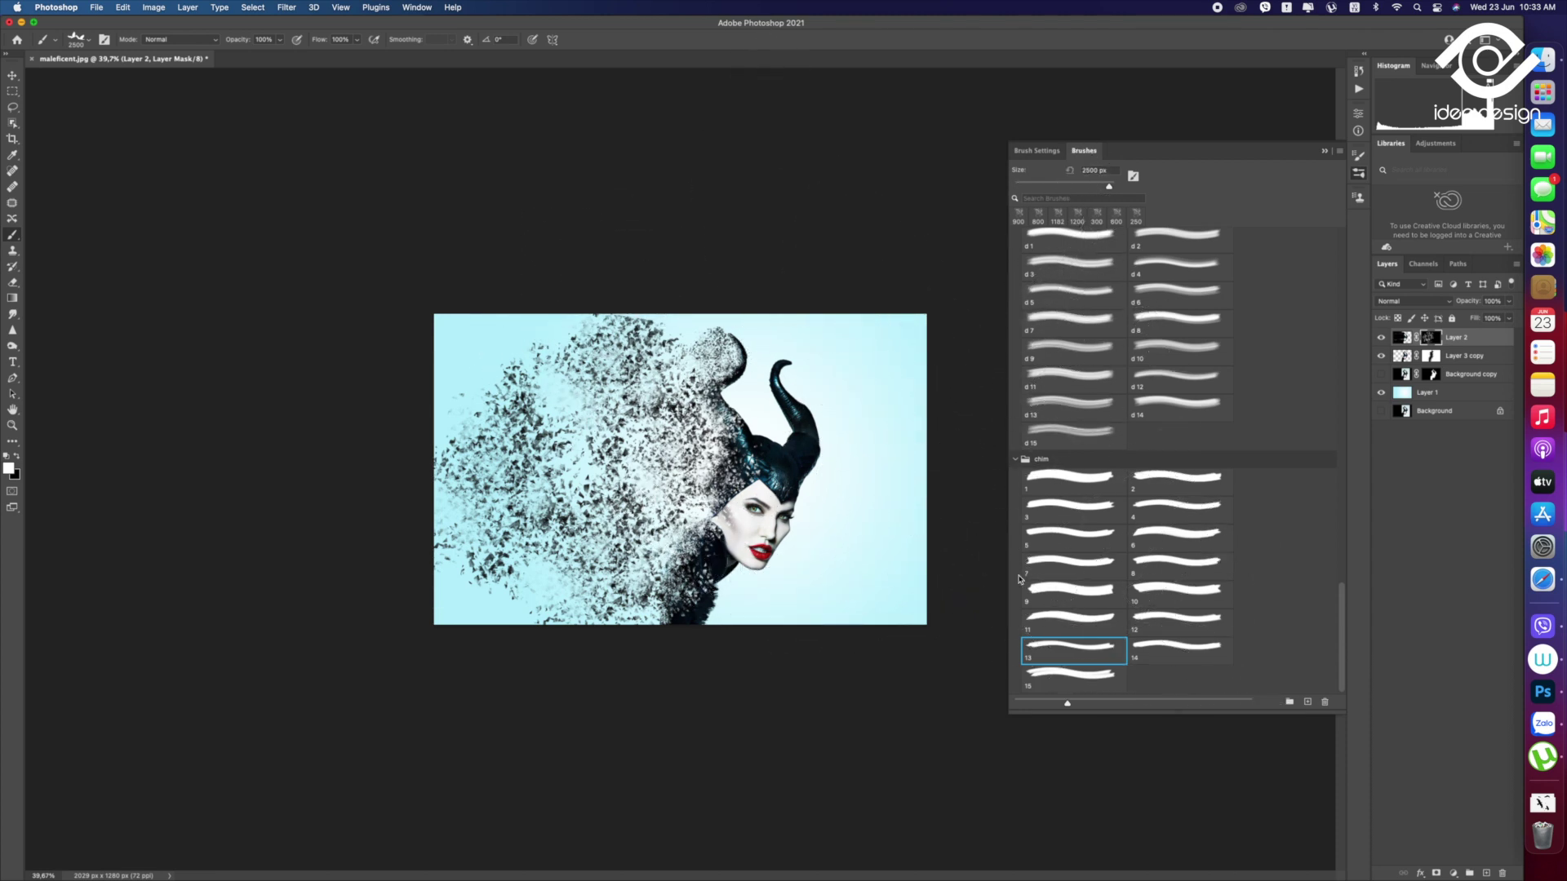
left_click(1091, 626)
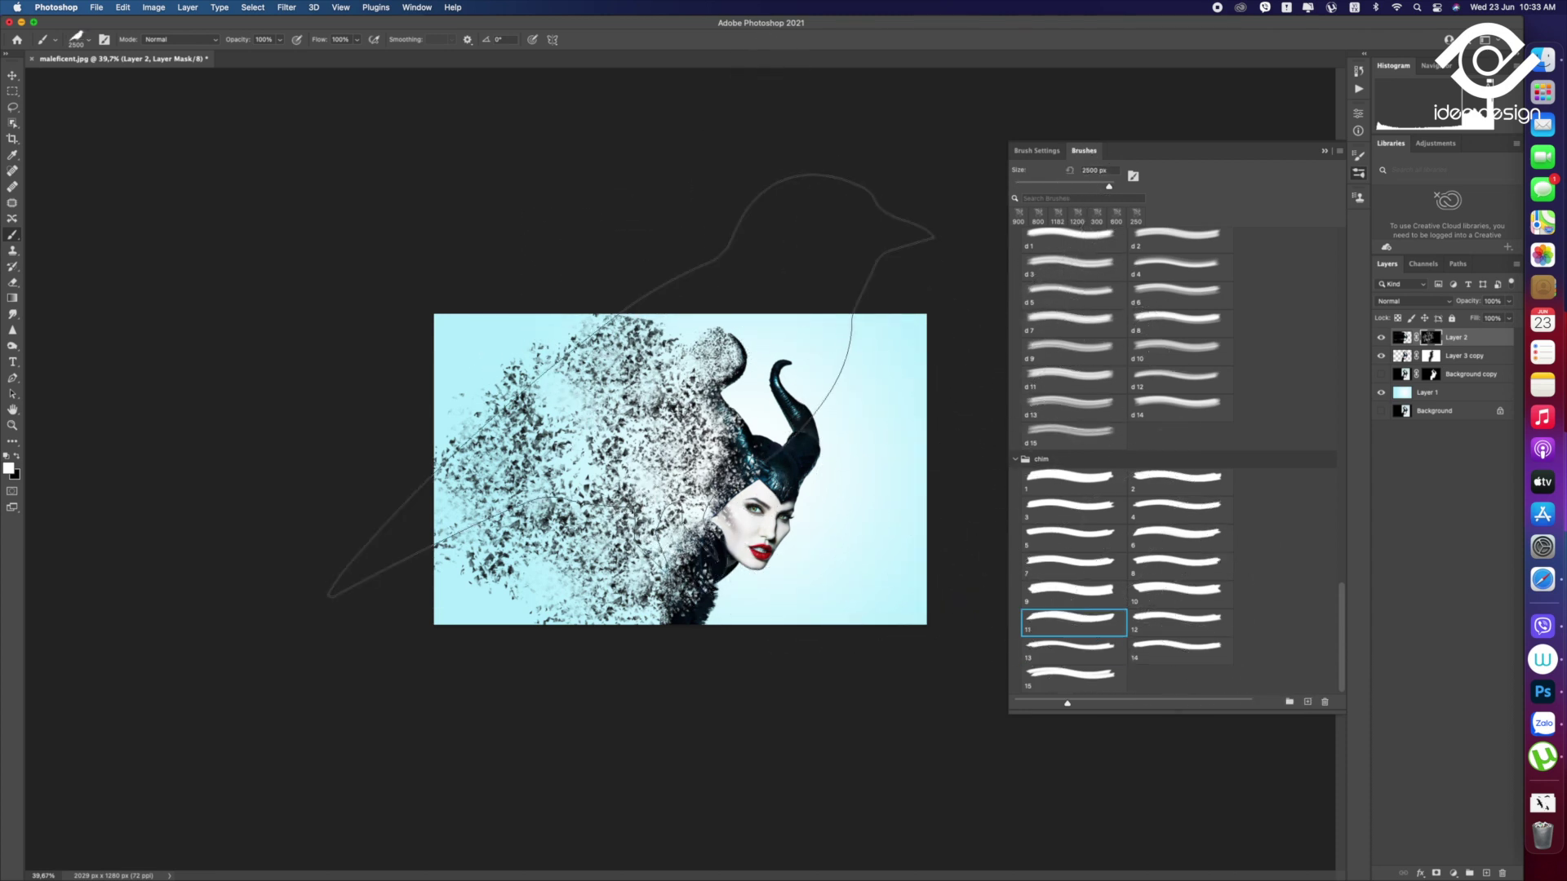
left_click(1067, 600)
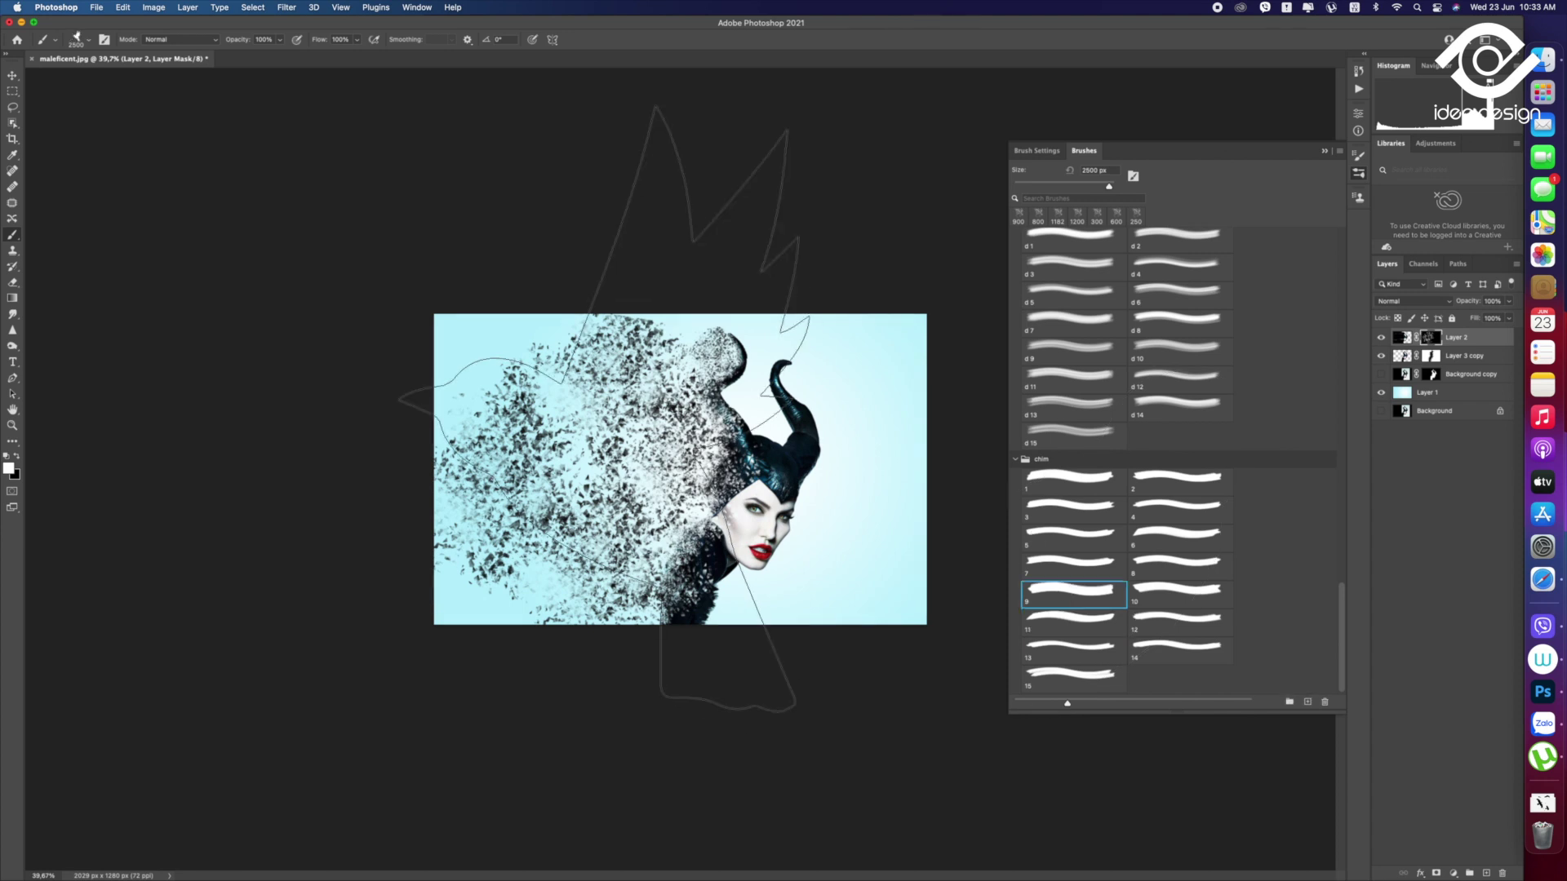
left_click(1091, 568)
left_click(1097, 535)
left_click(1099, 508)
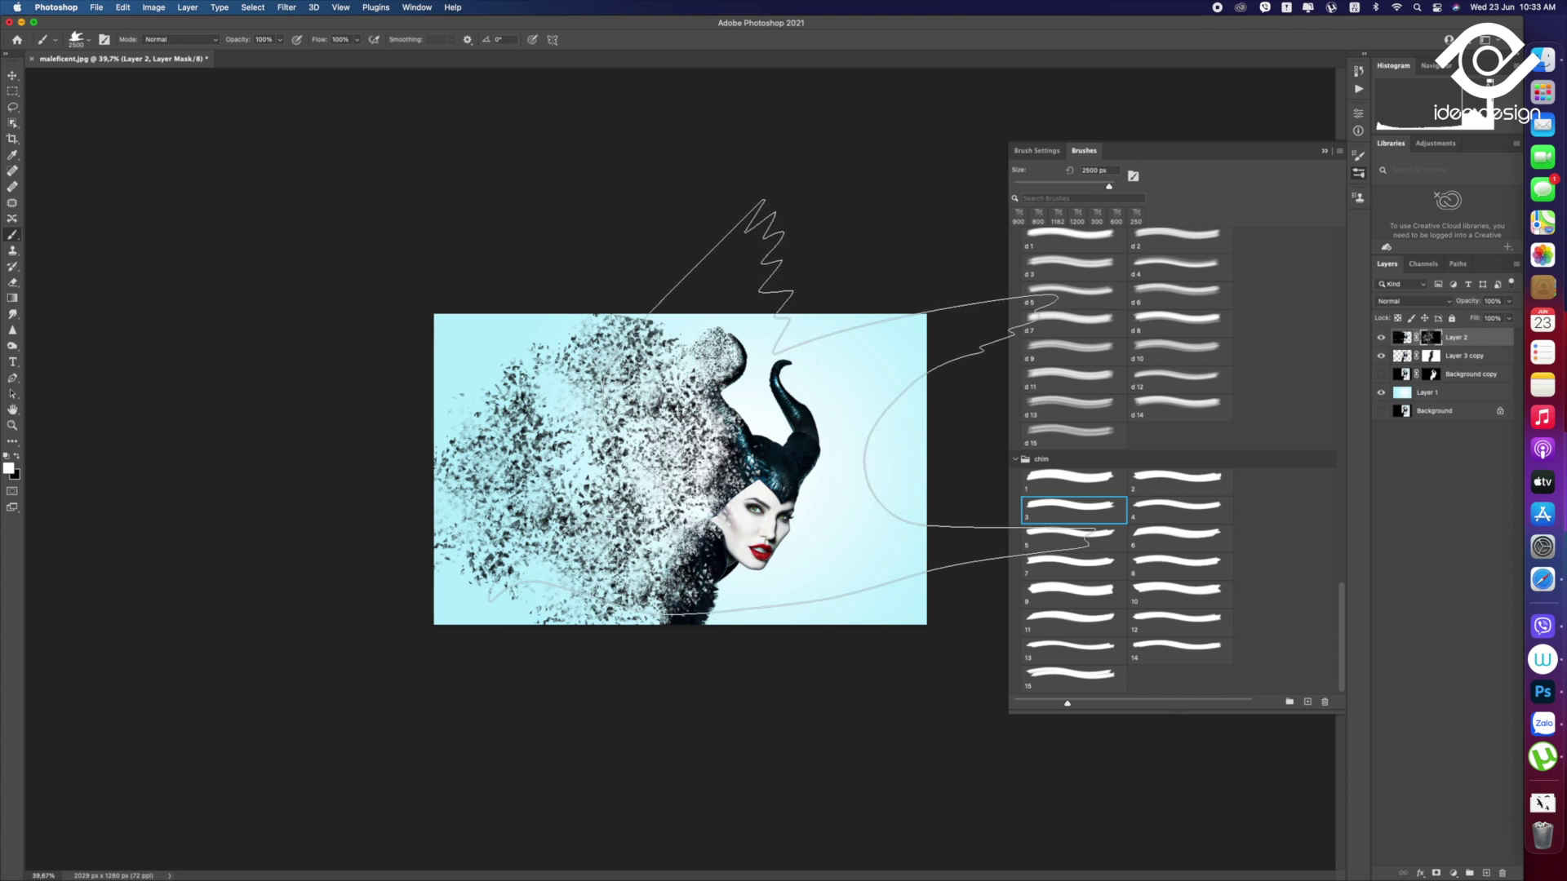
left_click(1068, 480)
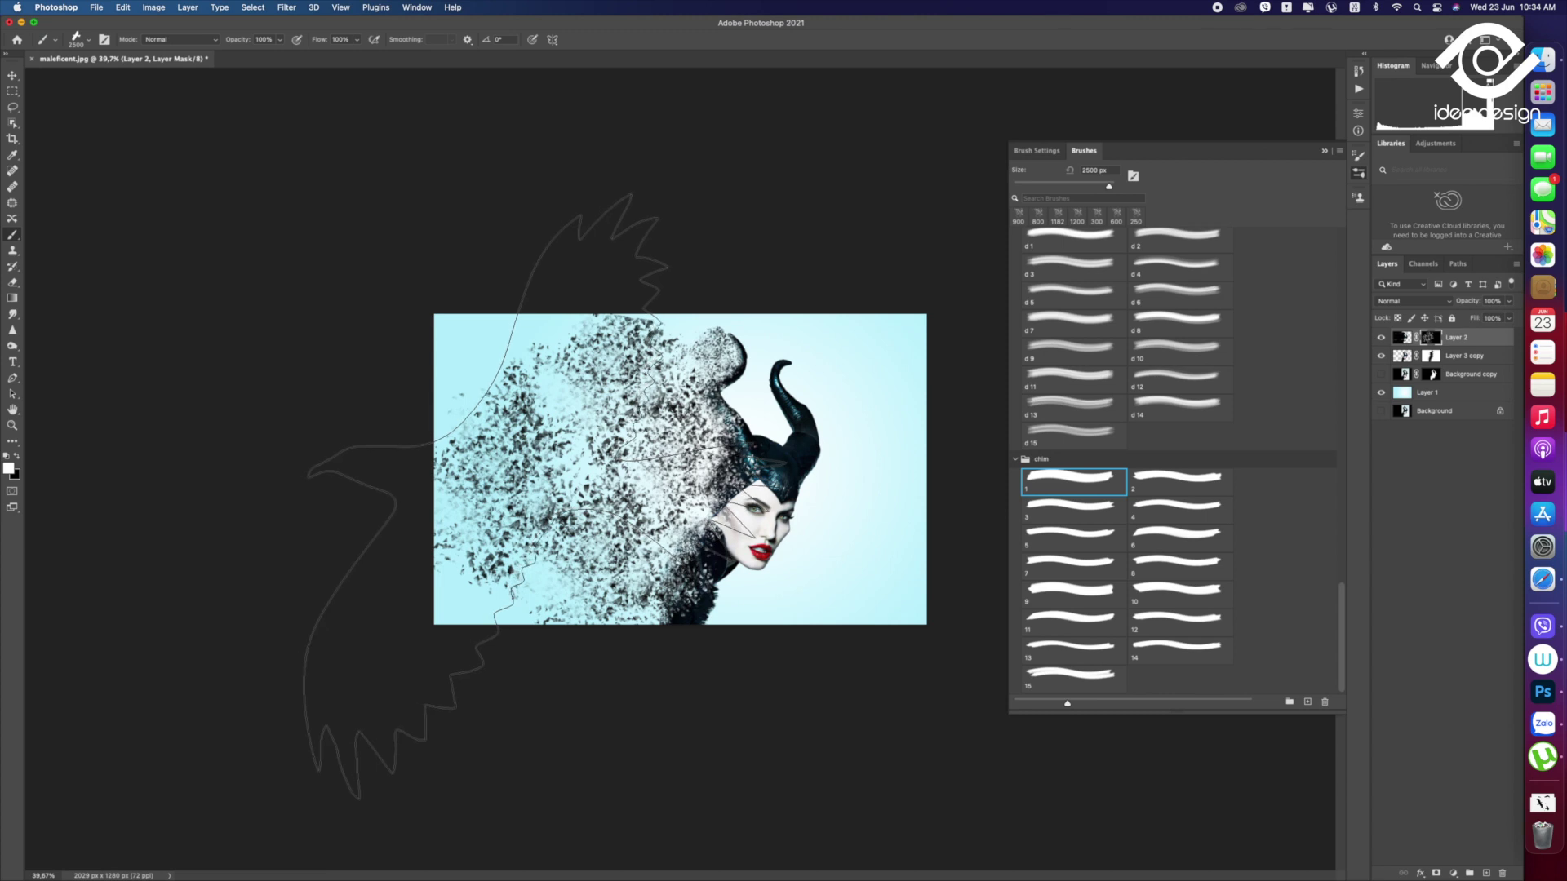
Compare the chim bird brushes again, then settle on chim 1 shrunk to 1800 px
left_click(1069, 670)
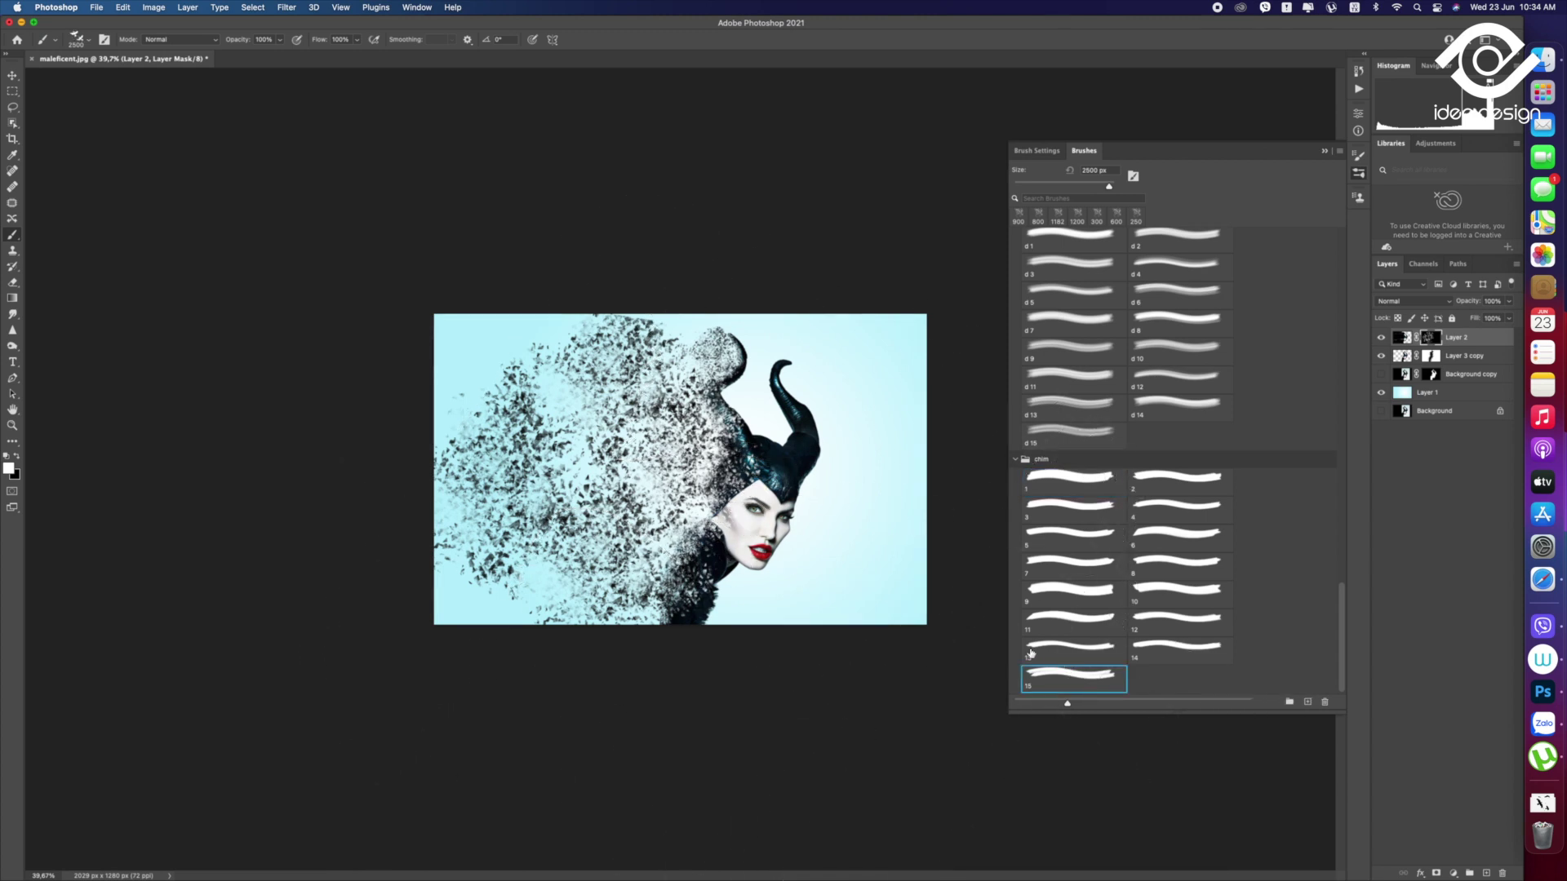
left_click(1180, 649)
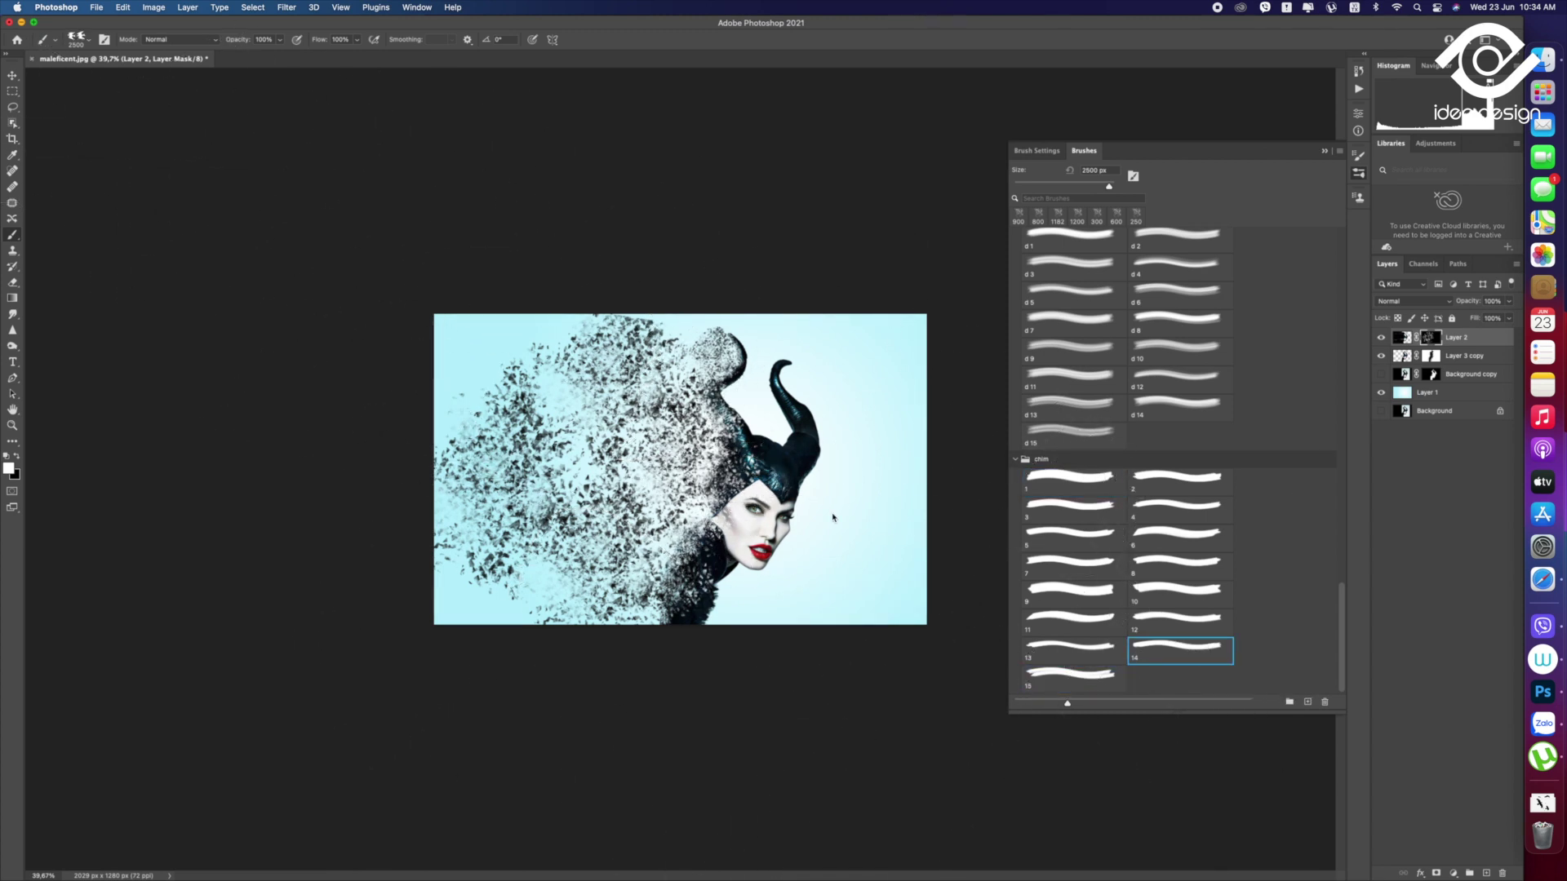
left_click(1180, 620)
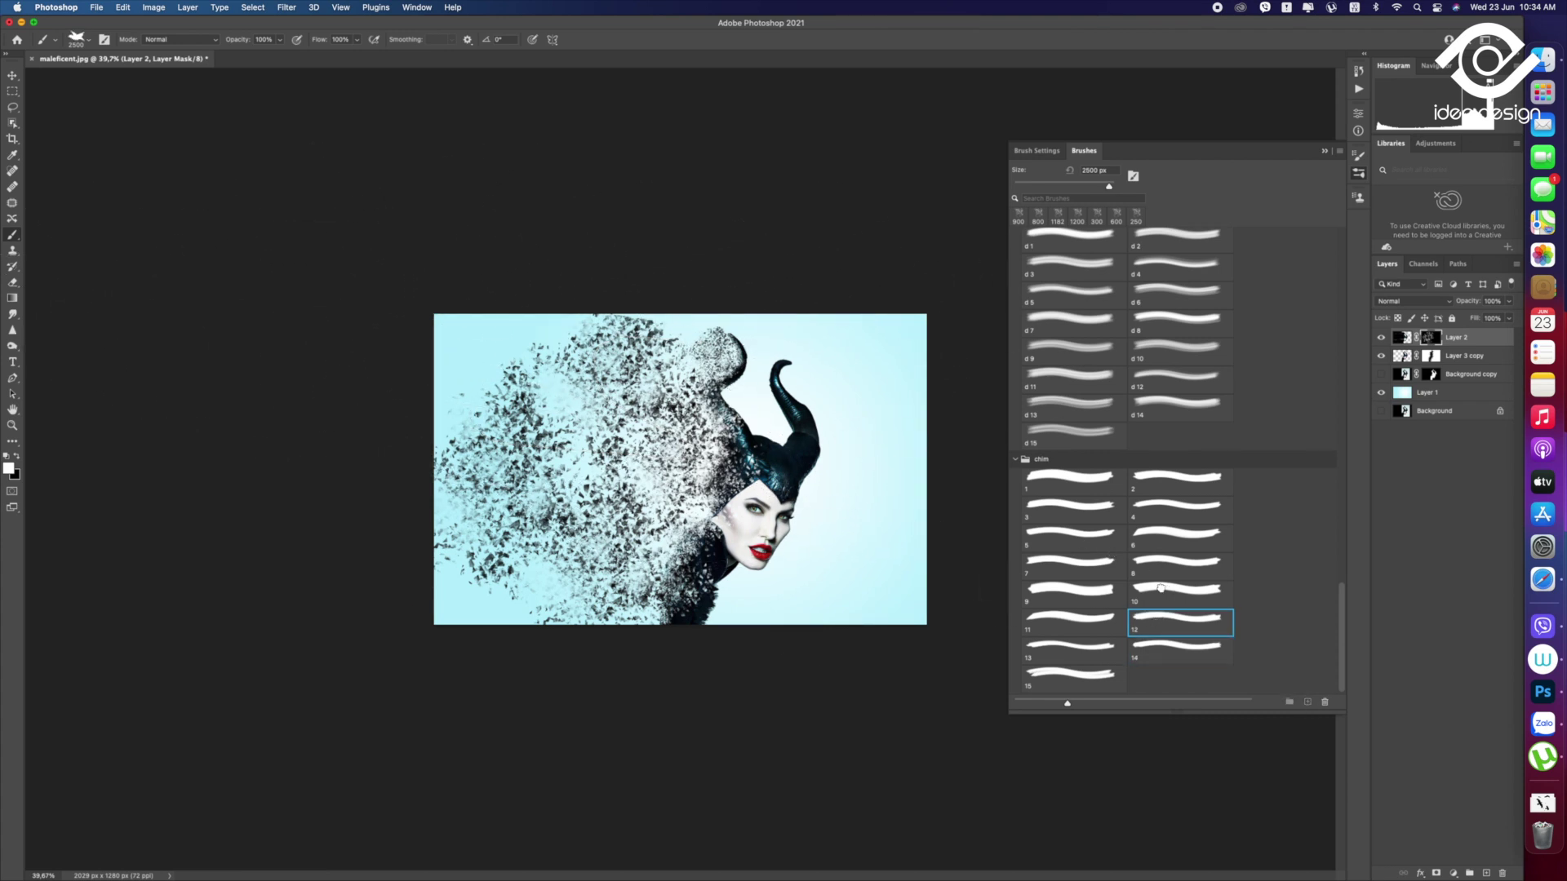
left_click(1197, 577)
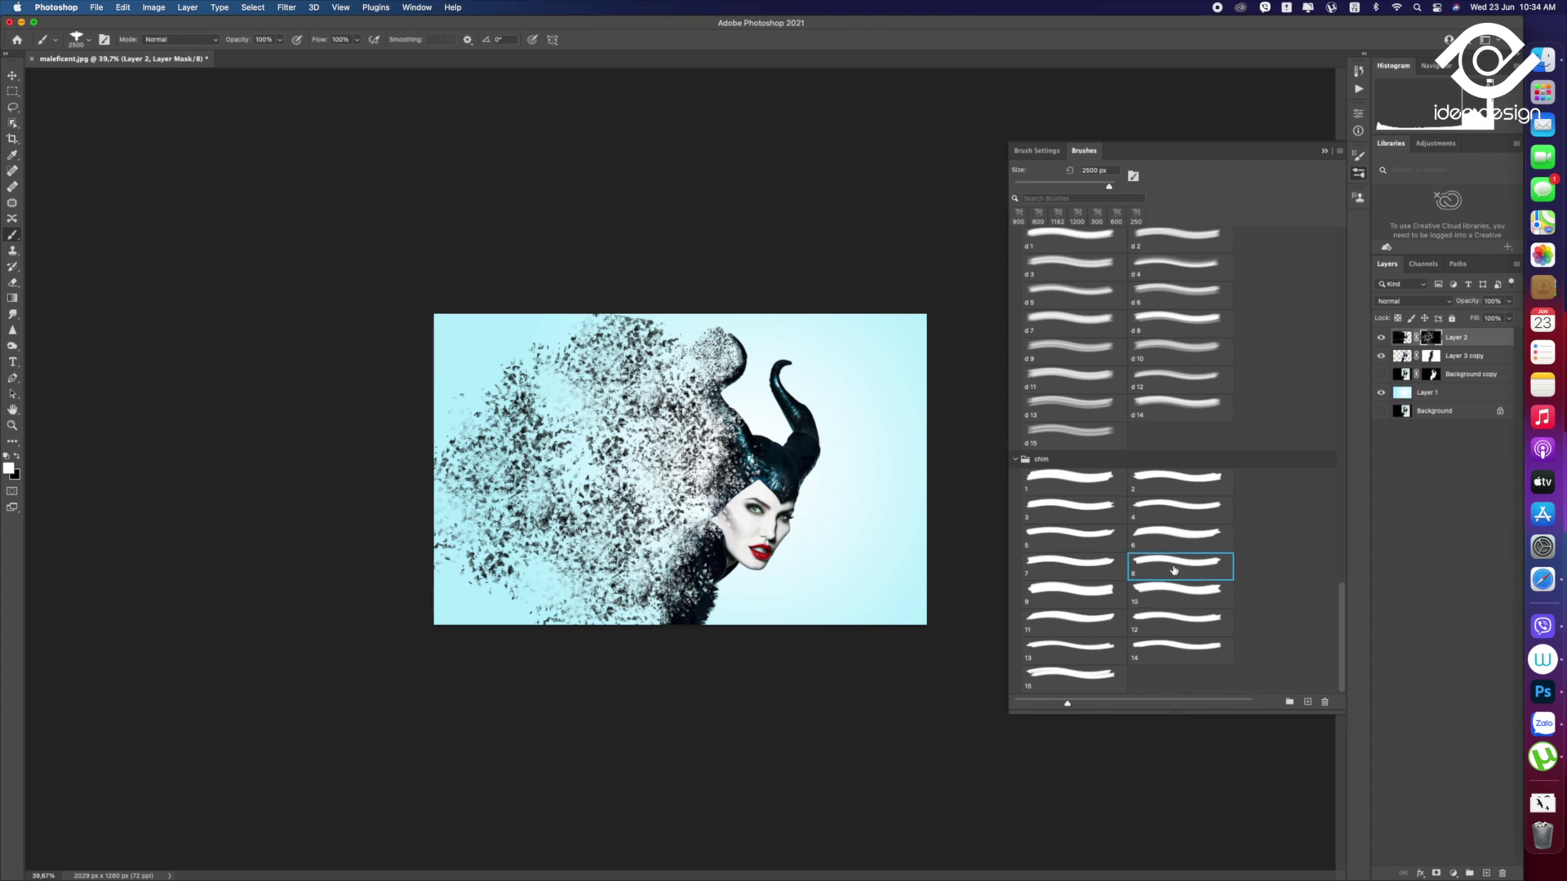
left_click(1180, 536)
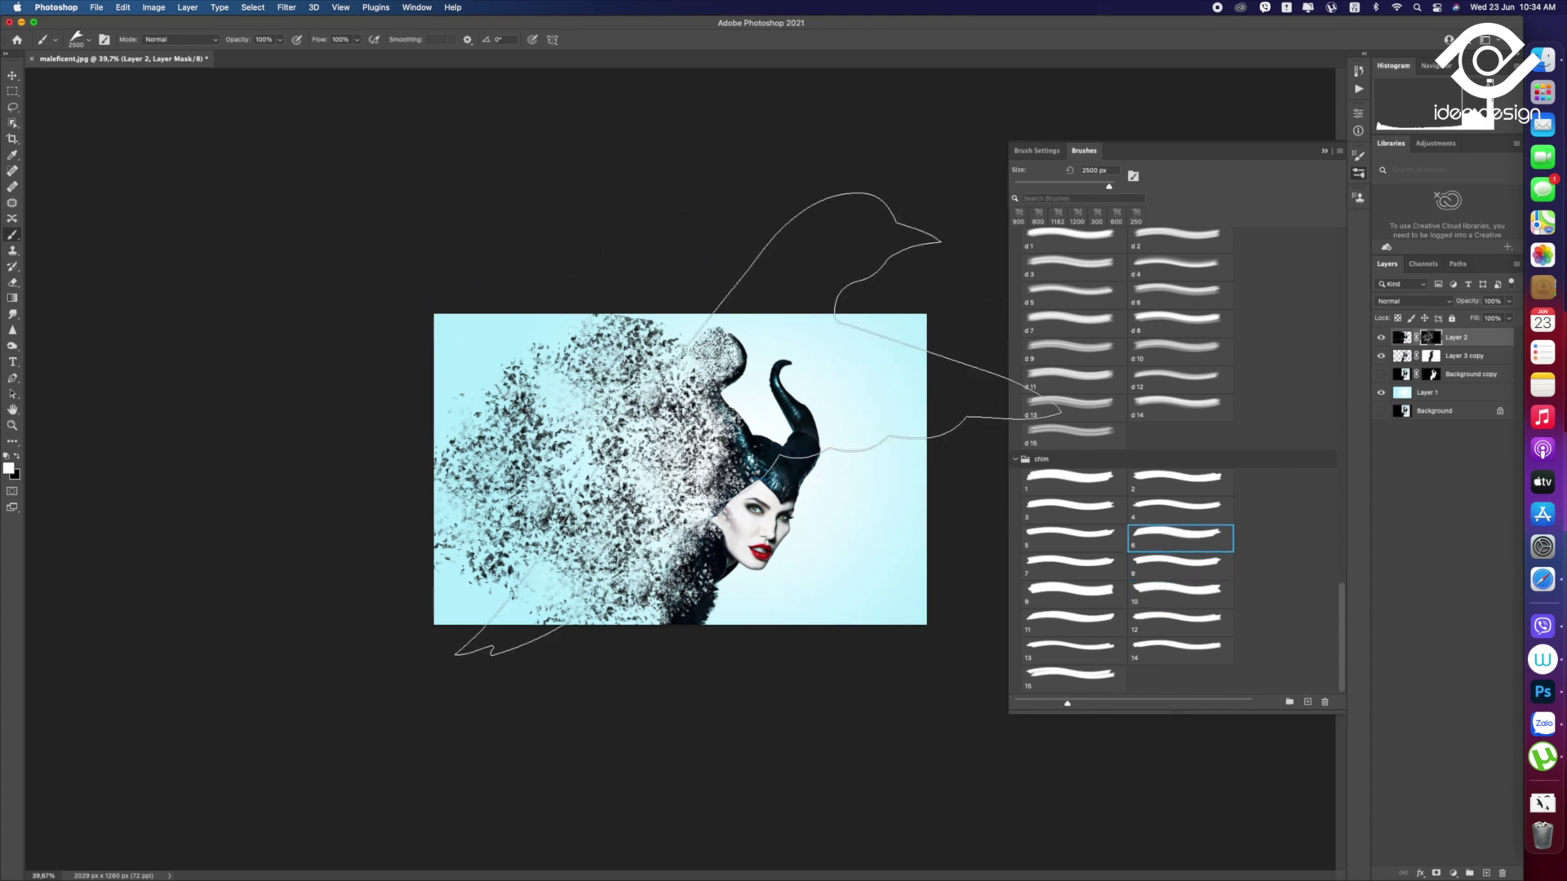
left_click(1182, 508)
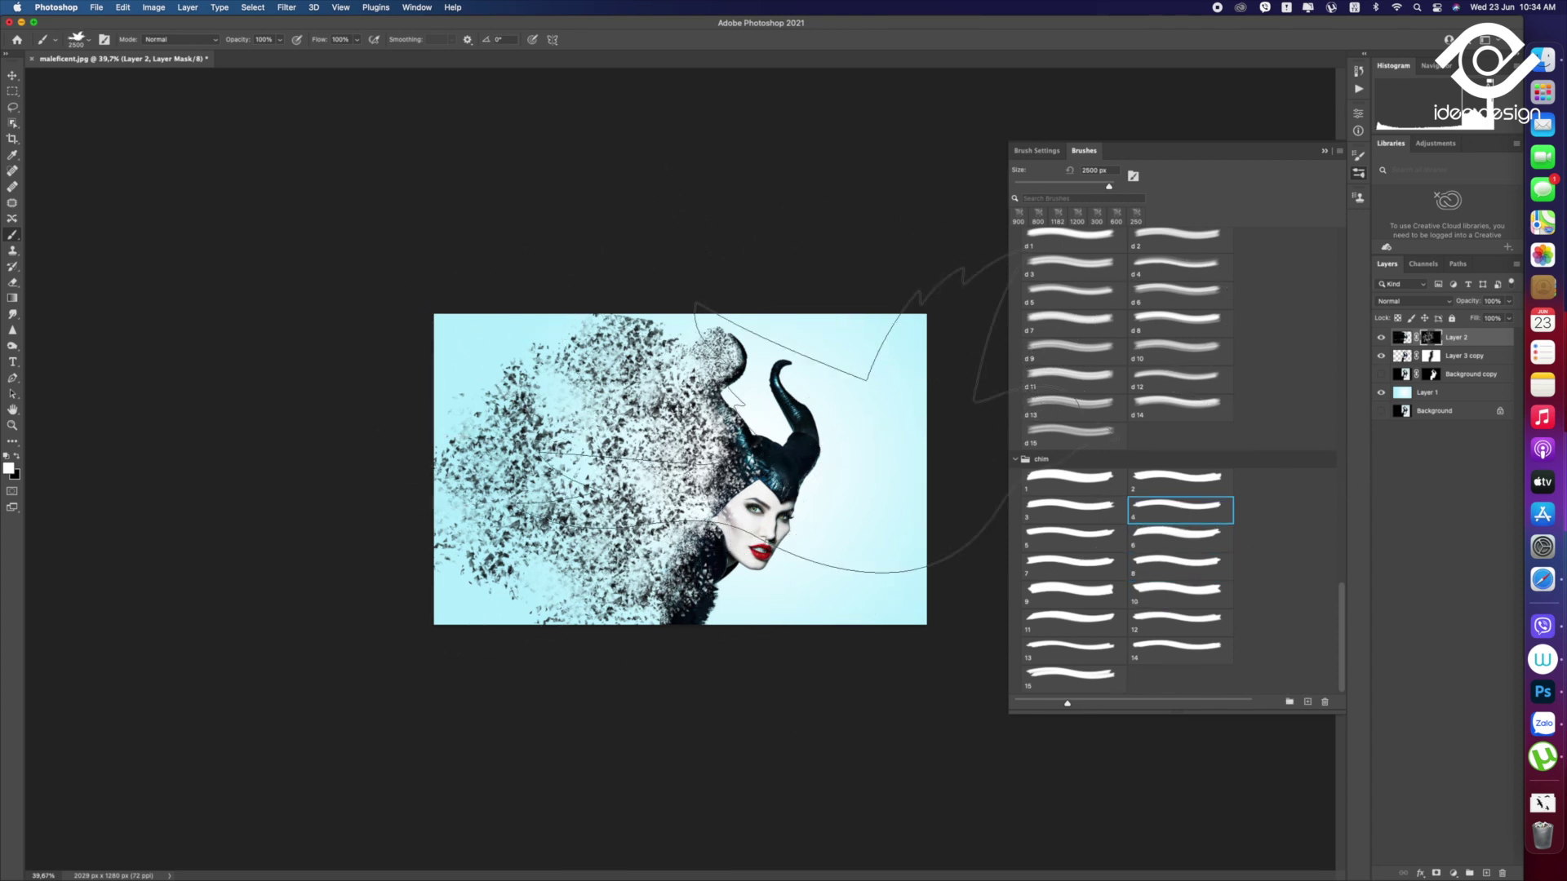
left_click(1167, 478)
scroll(1168, 483, "up", 2)
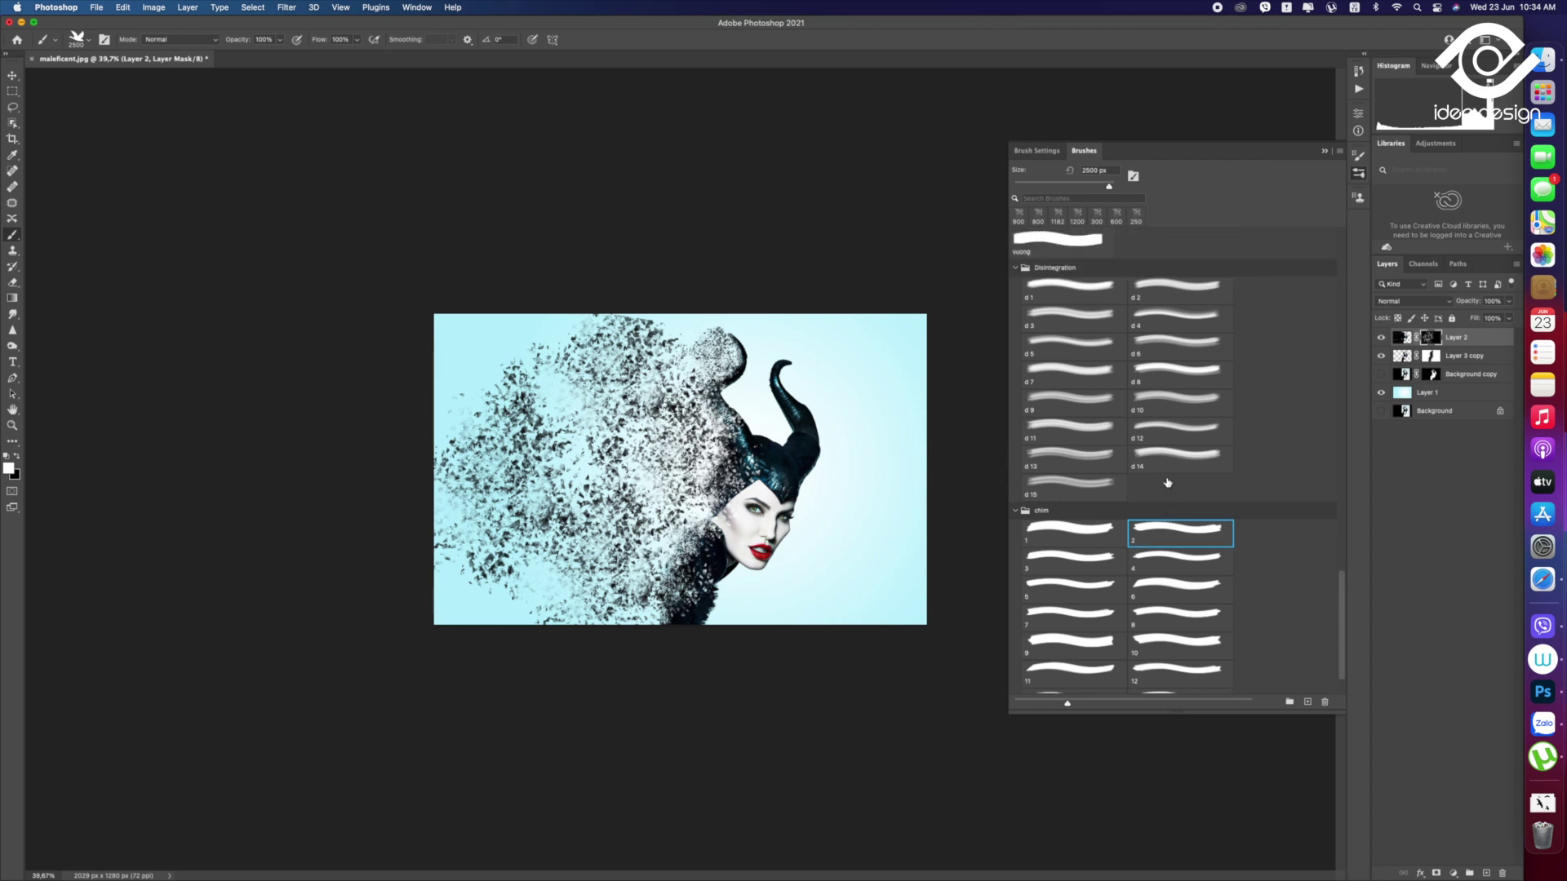
scroll(1167, 483, "up", 1)
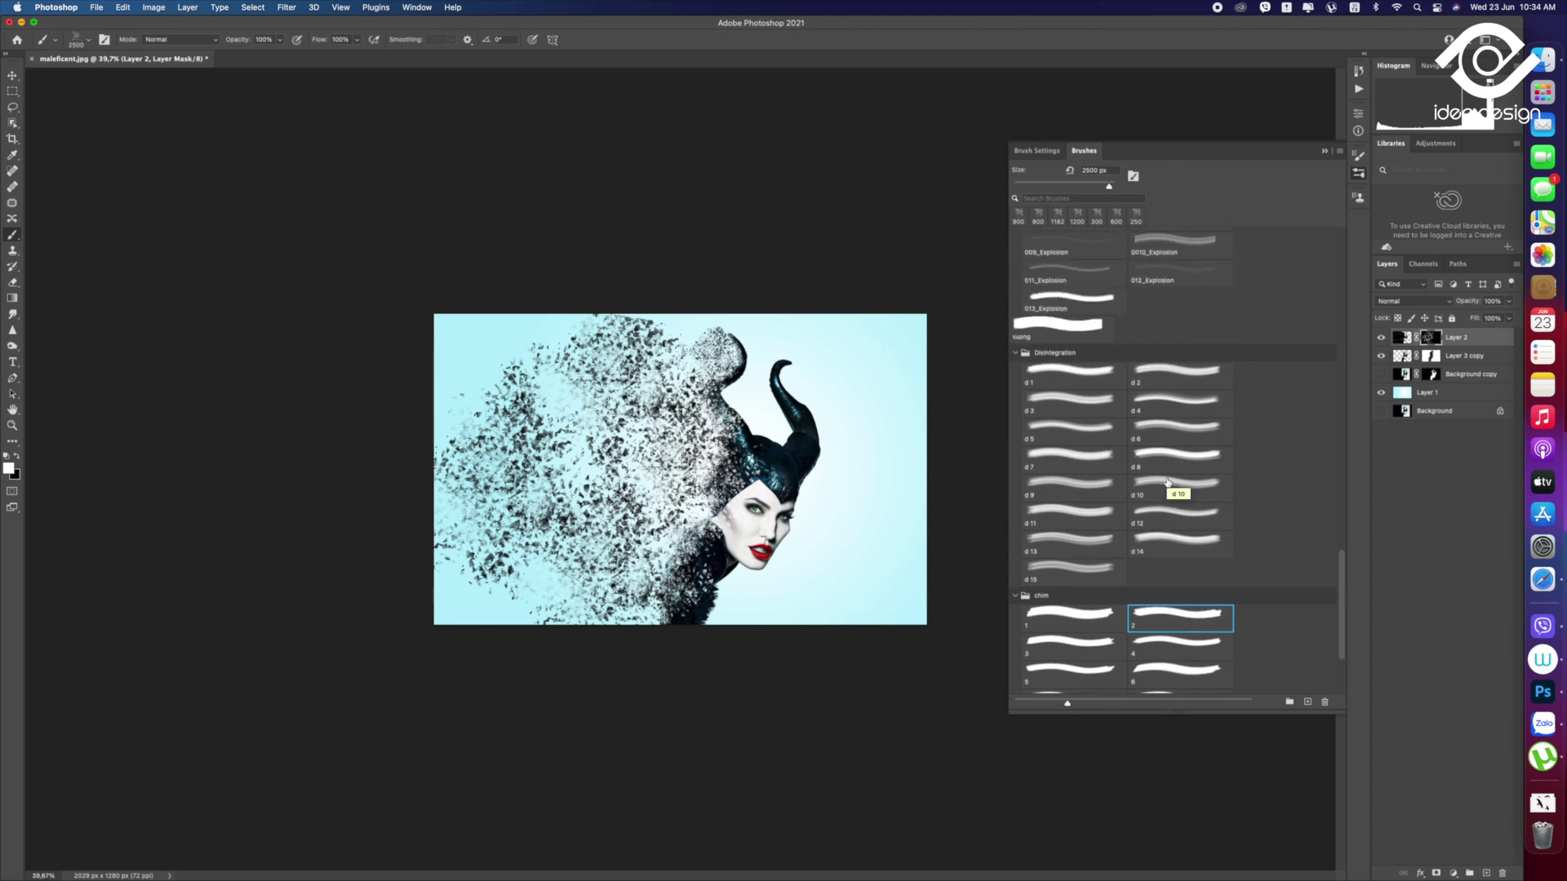
scroll(1167, 482, "down", 3)
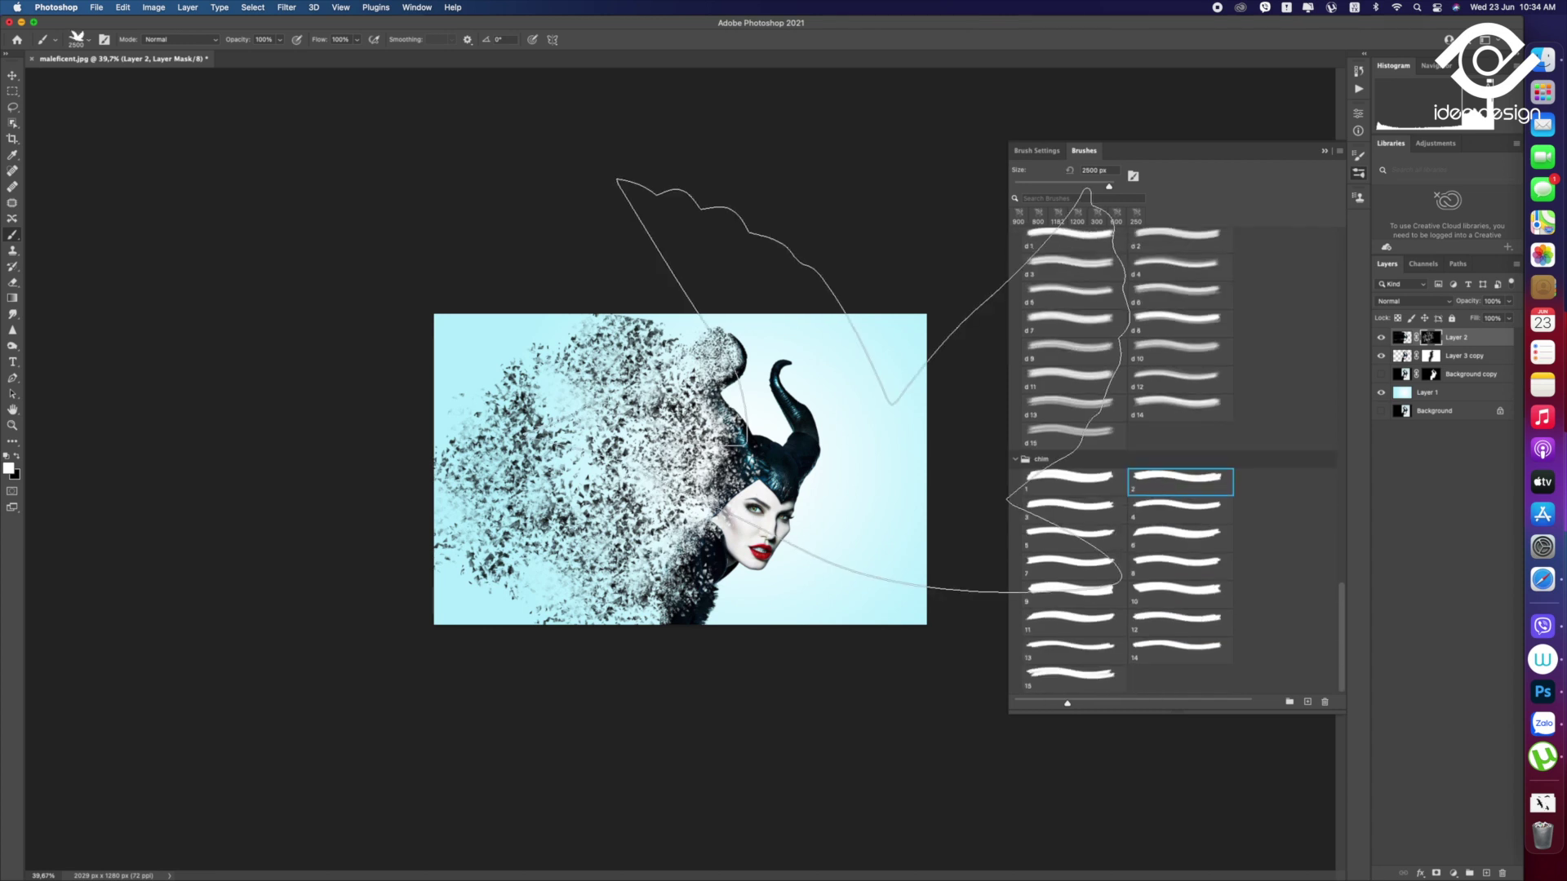
left_click(1097, 638)
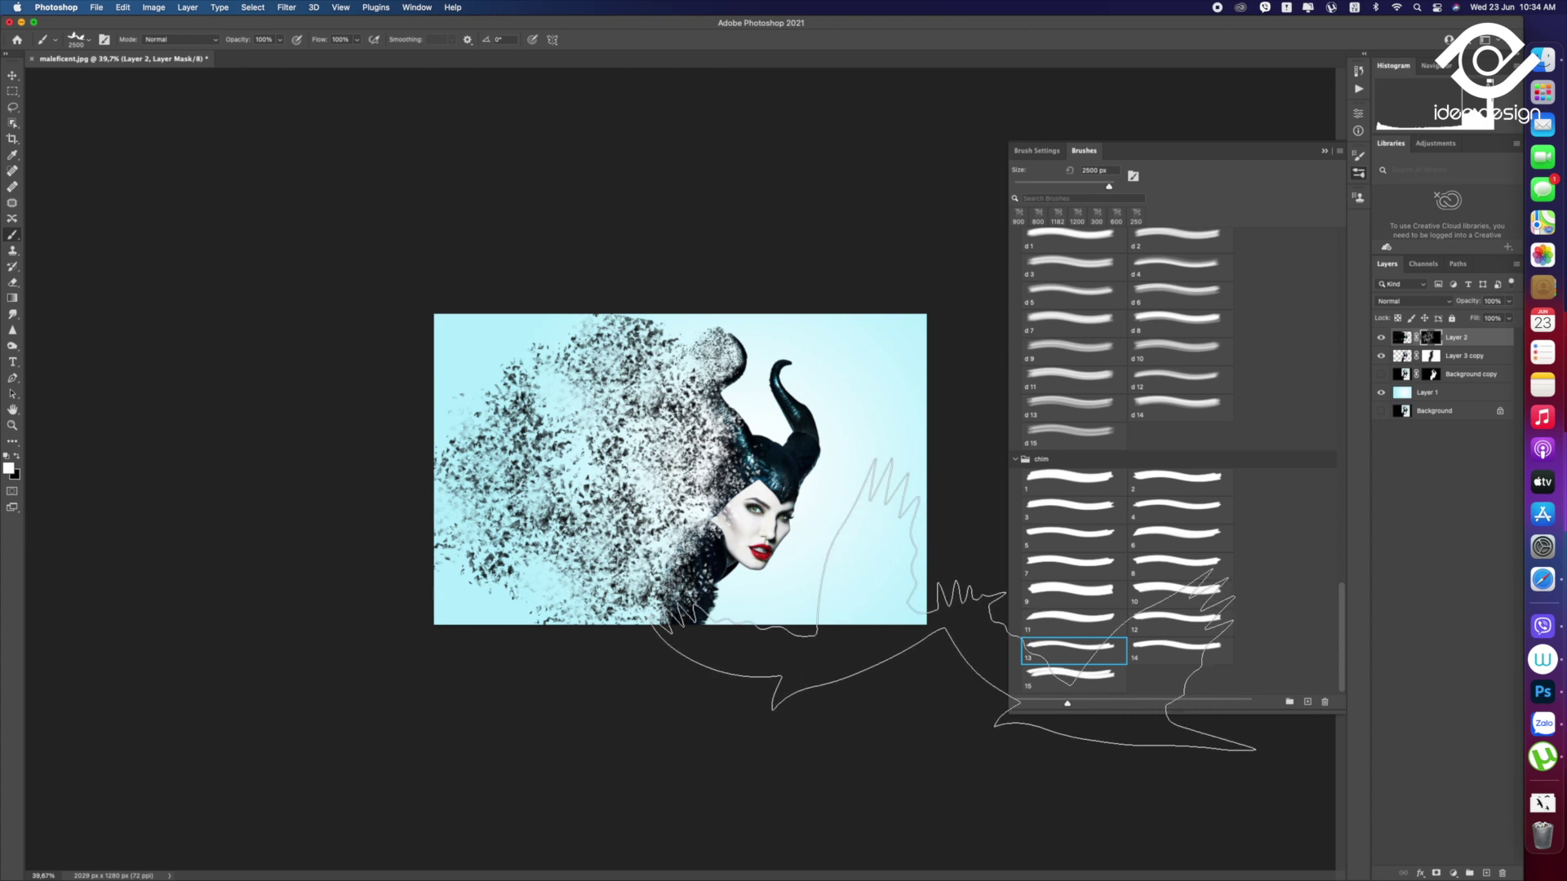
left_click(1079, 674)
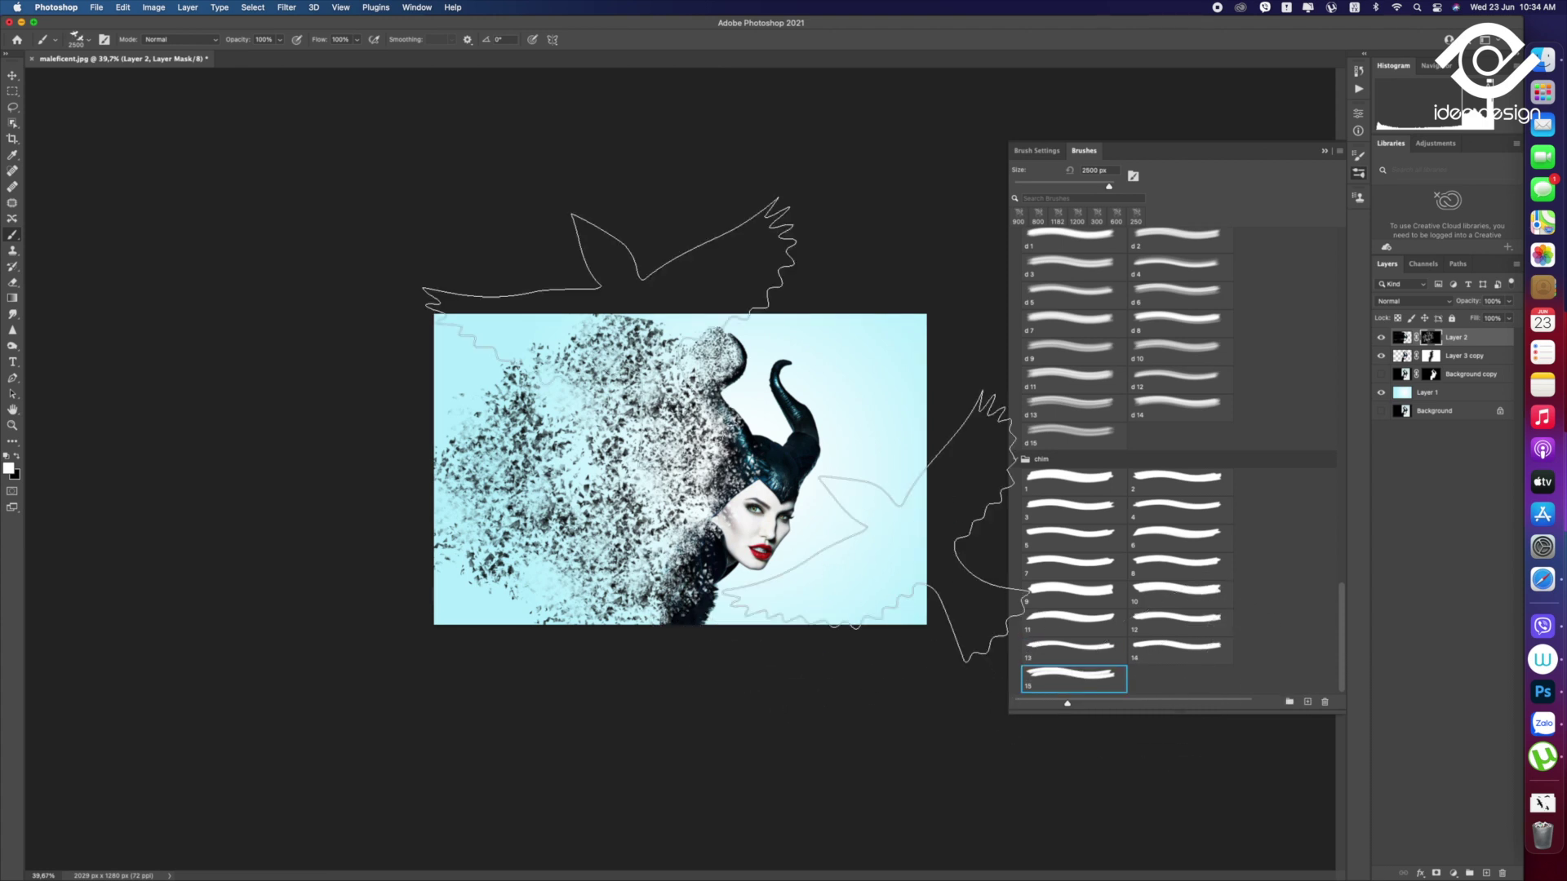
left_click(1079, 624)
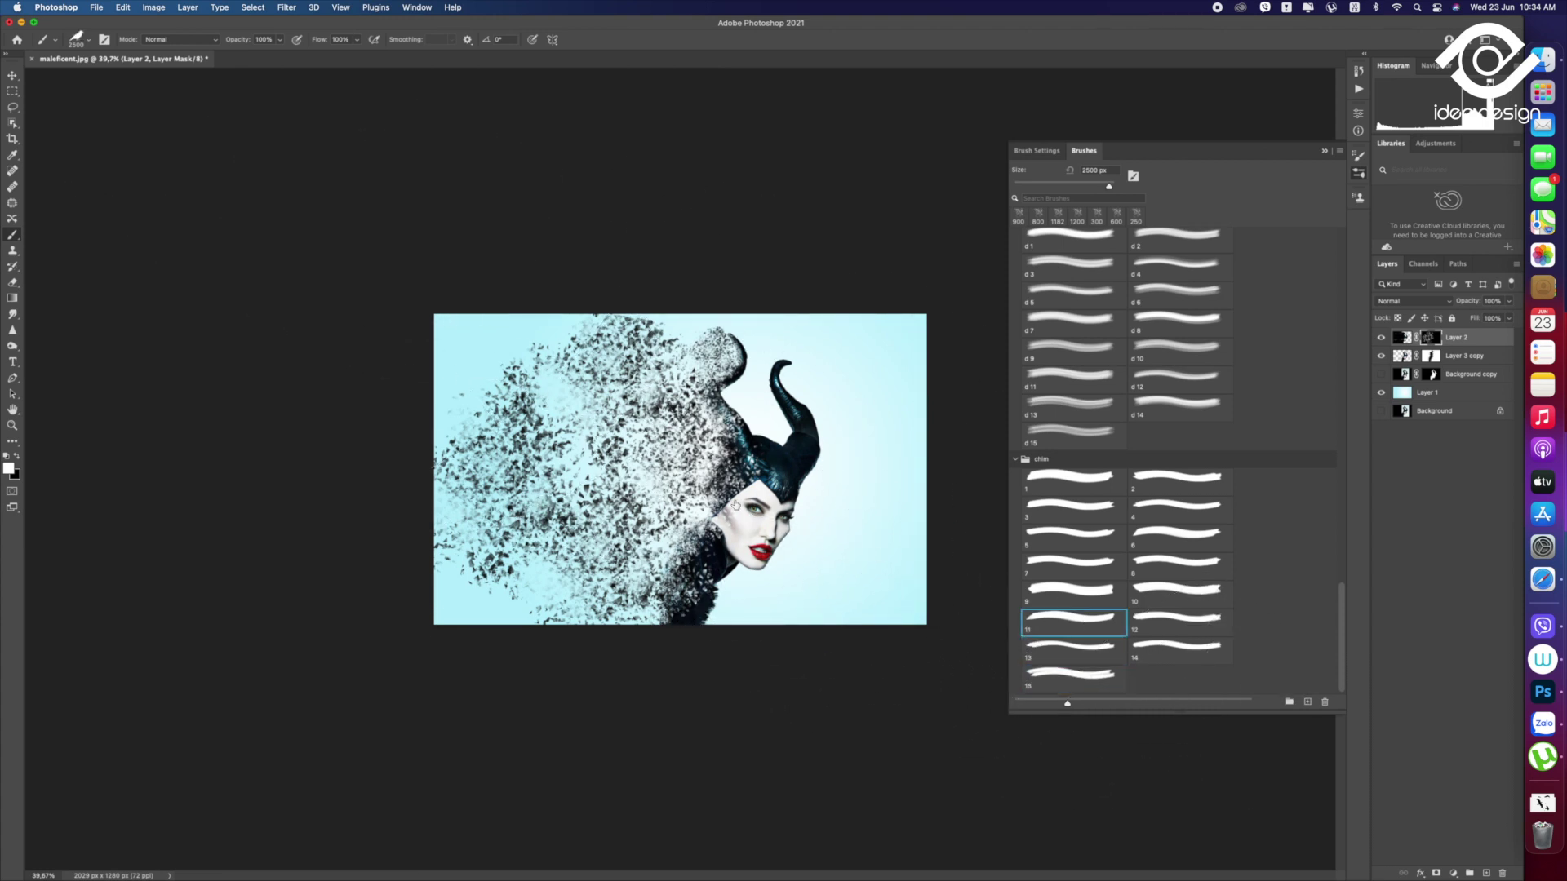
left_click(1081, 591)
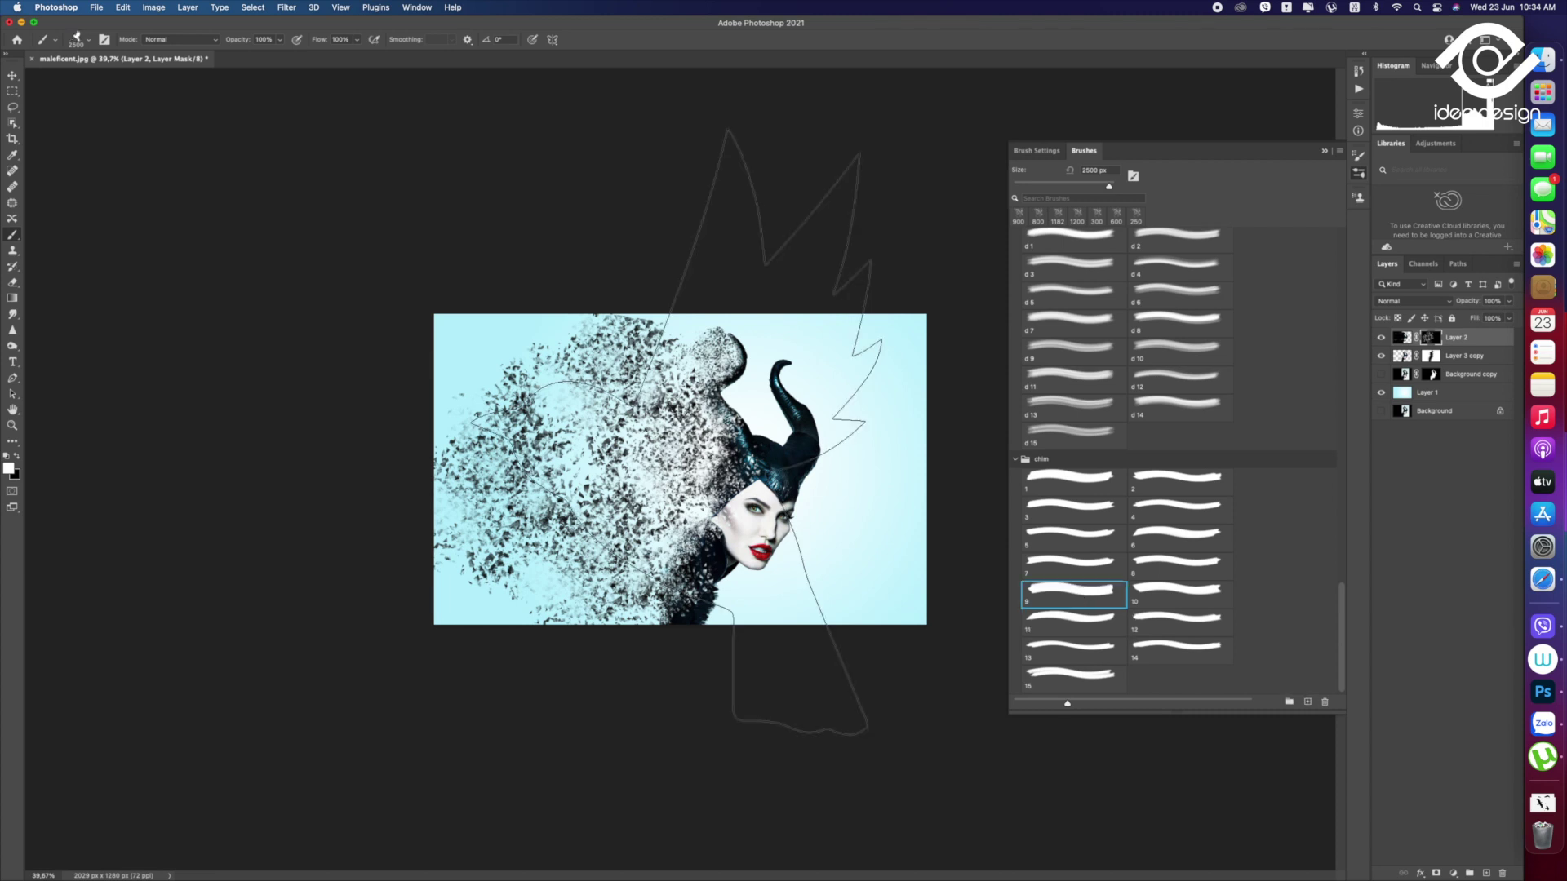
left_click(1099, 562)
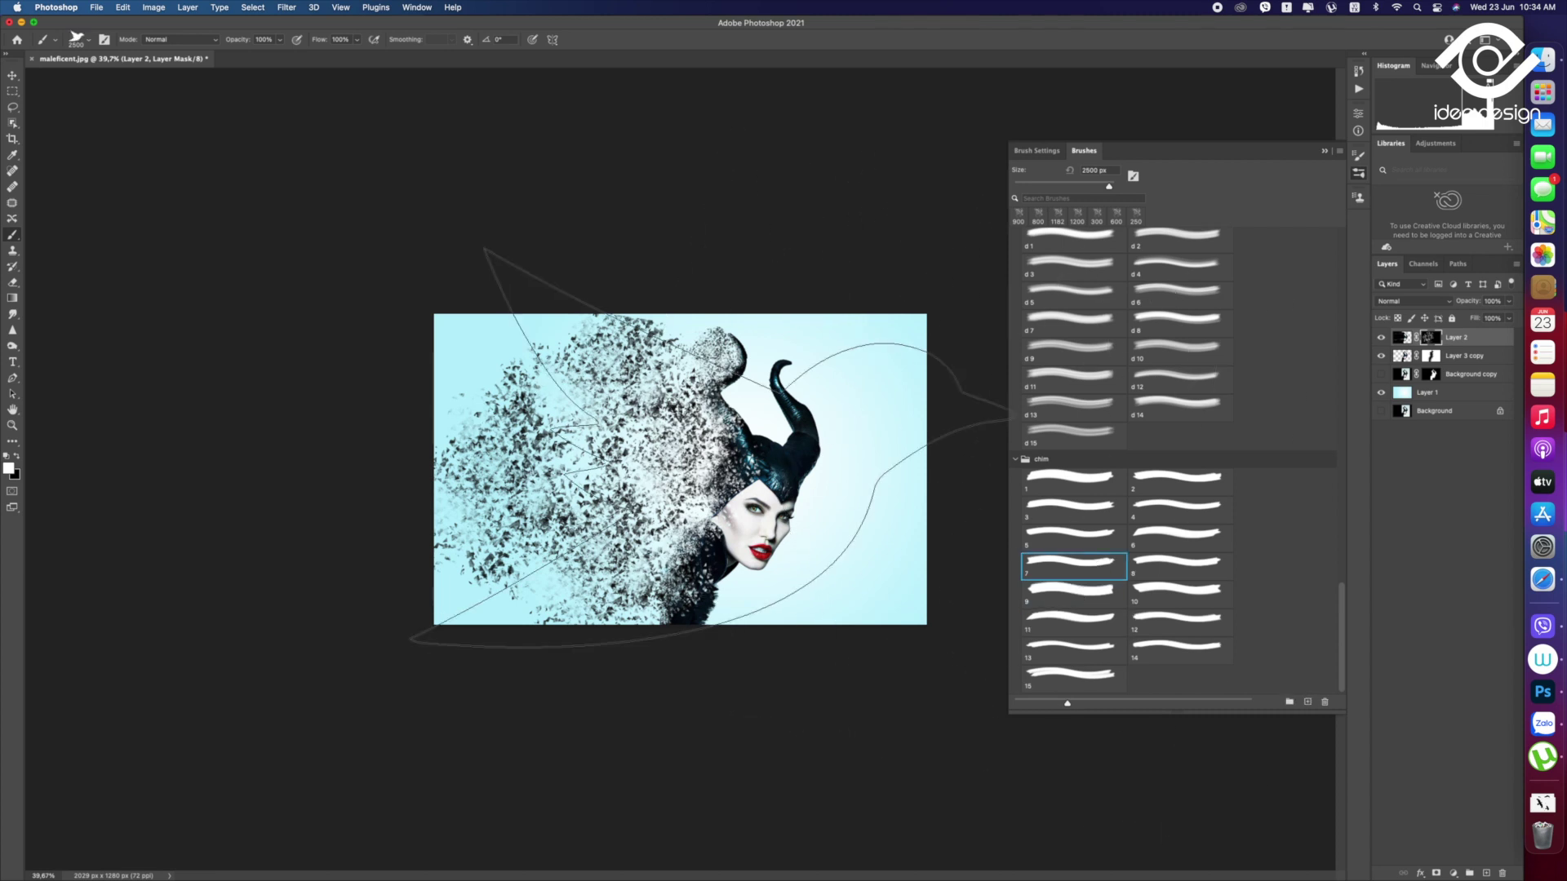
left_click(1079, 539)
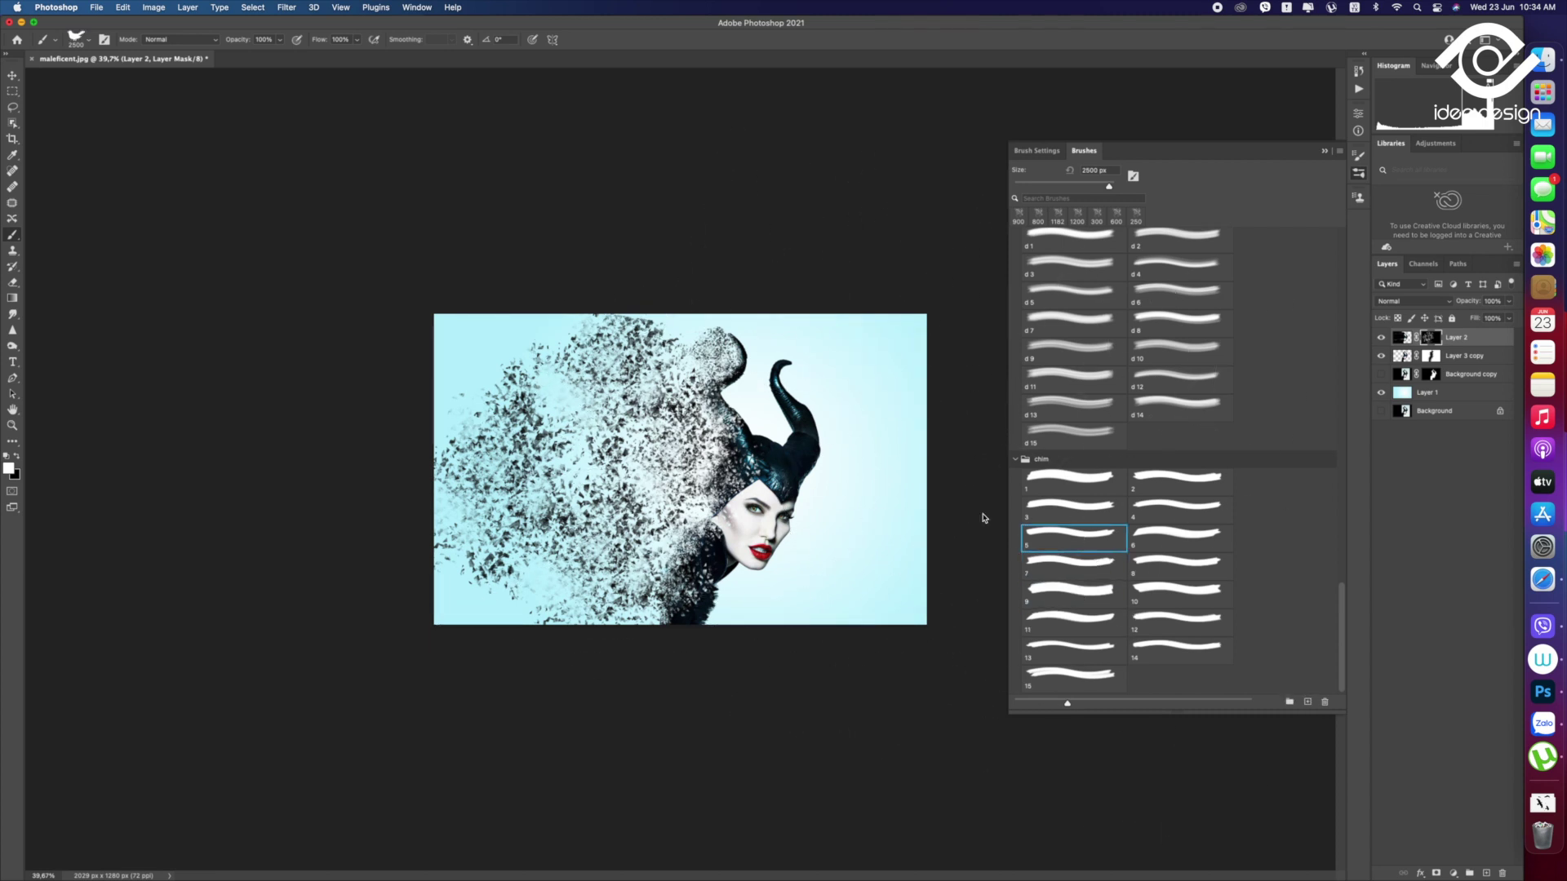
left_click(1089, 511)
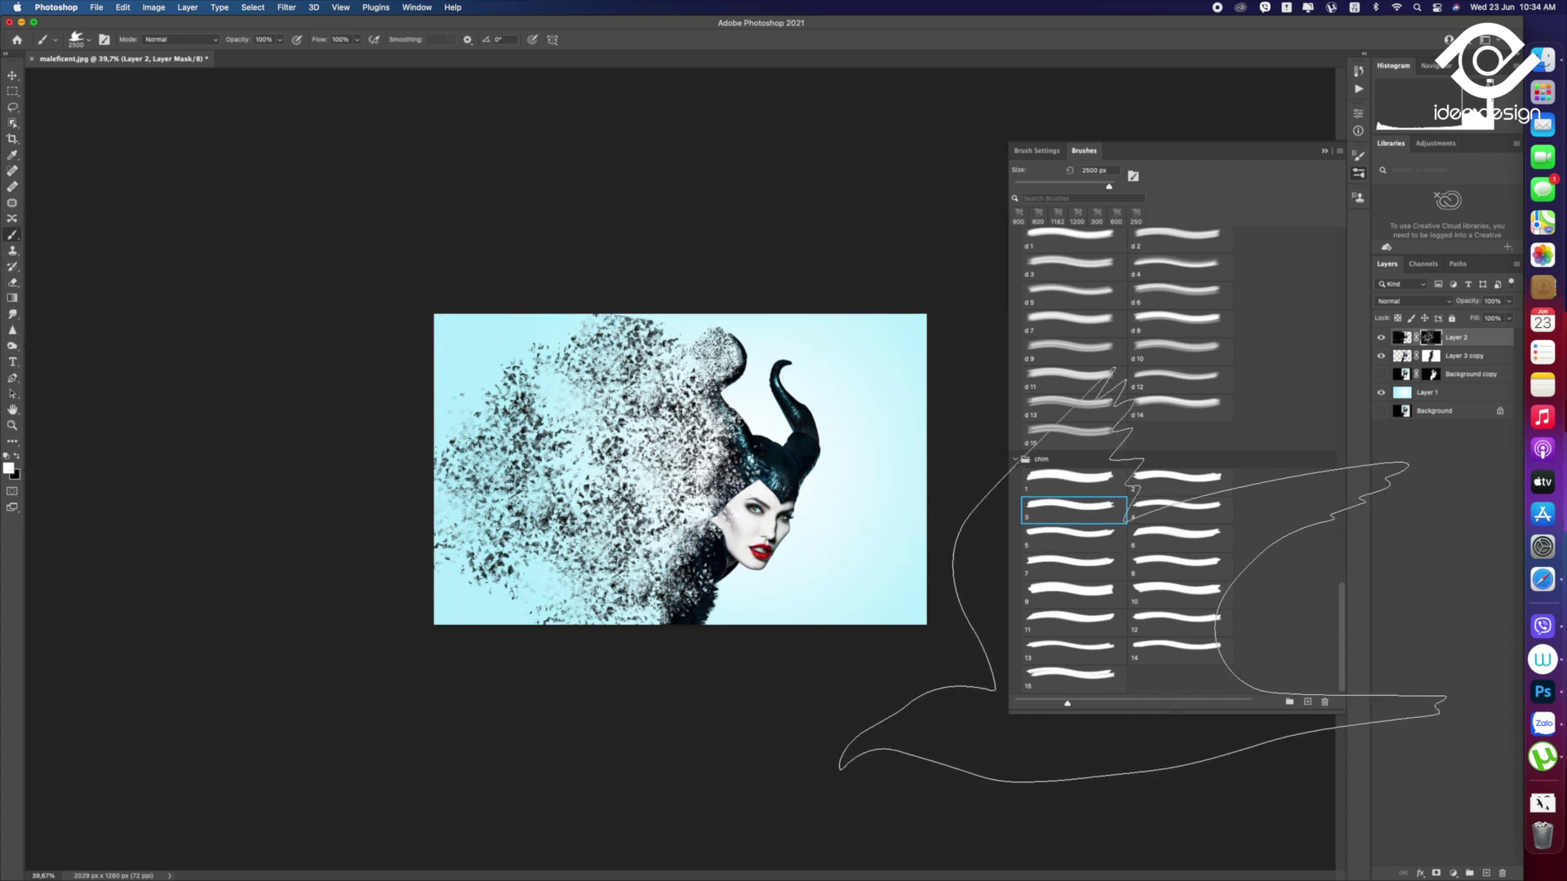
left_click(1057, 479)
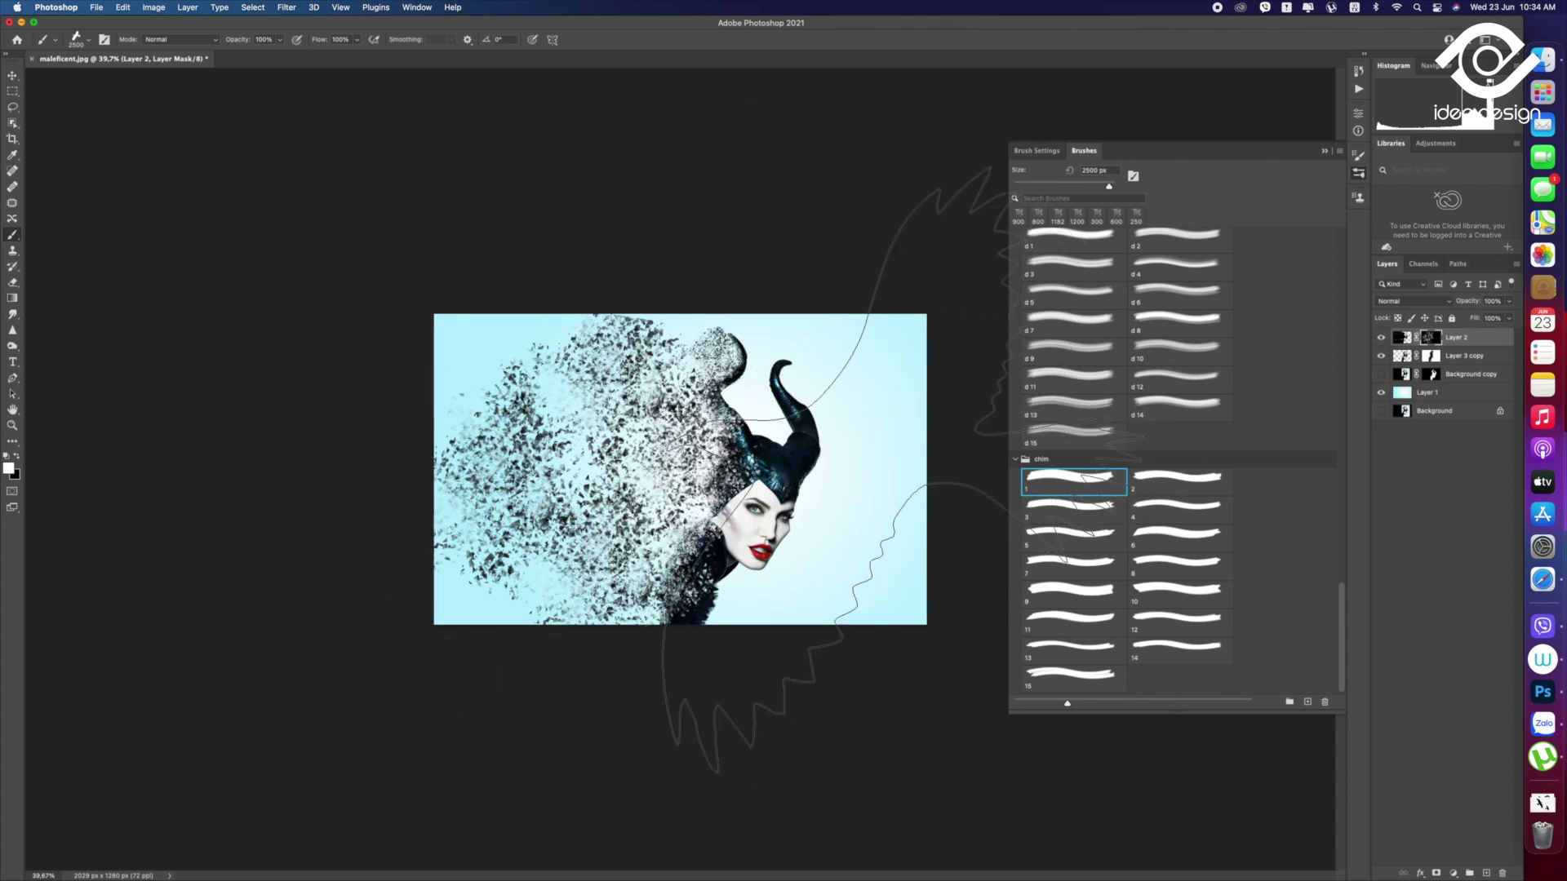
key("bracketleft")
key("bracketleft")
key("bracketleft")
key("bracketleft")
key("bracketleft")
key("bracketleft")
Set the bird brush to -27°, 125 px and 180% spacing, then test a bird row and undo it
left_click(1052, 151)
left_click_drag(1228, 538, 1228, 545)
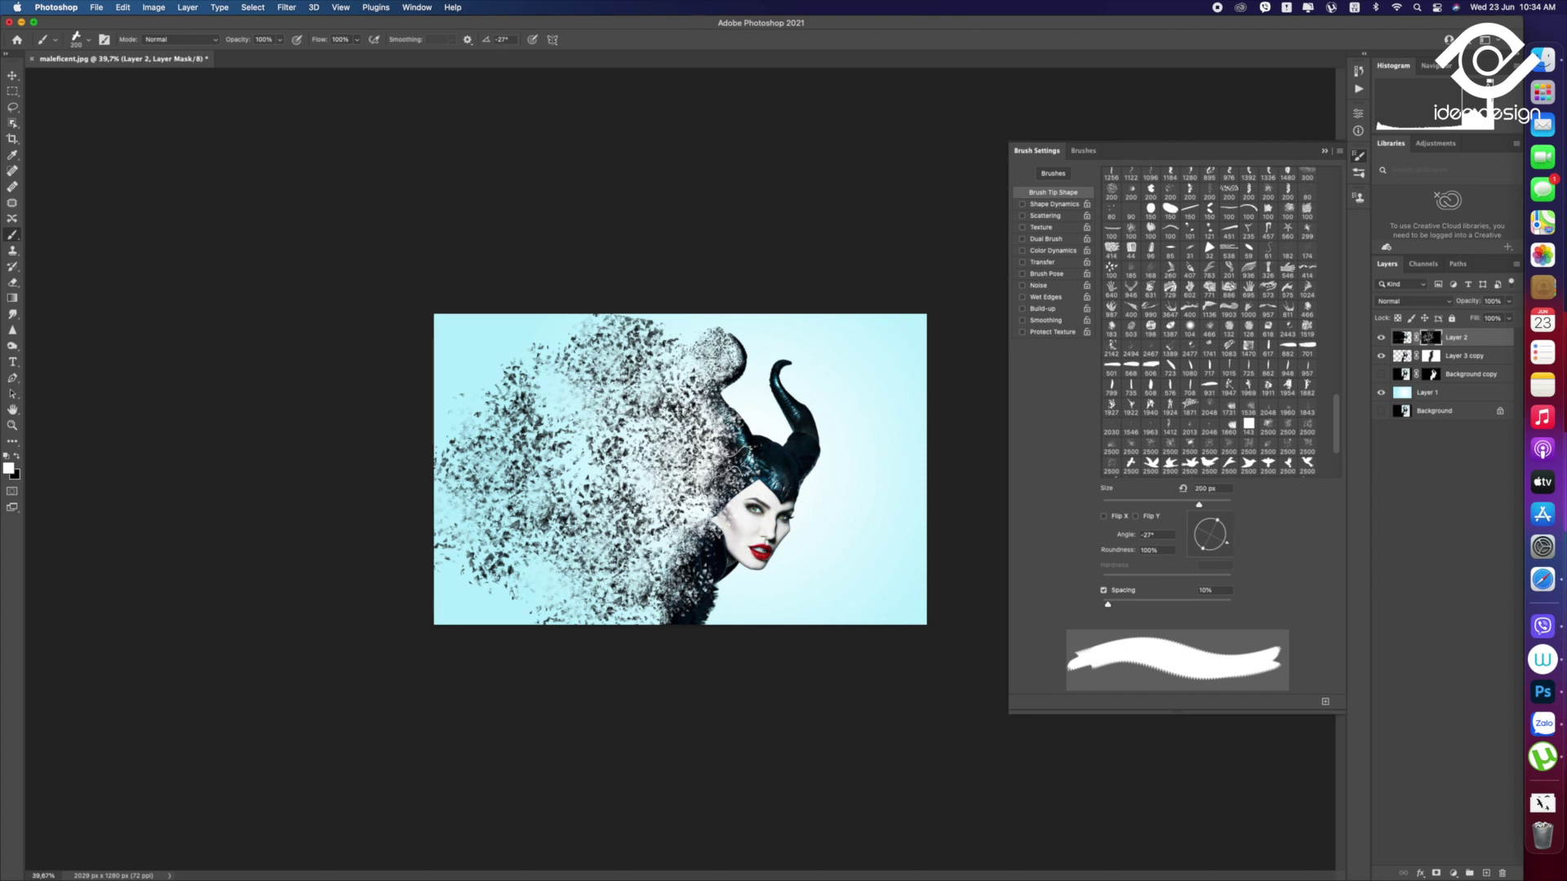
key("bracketleft")
key("bracketleft")
key("bracketleft")
key("bracketleft")
left_click_drag(1112, 610, 1197, 620)
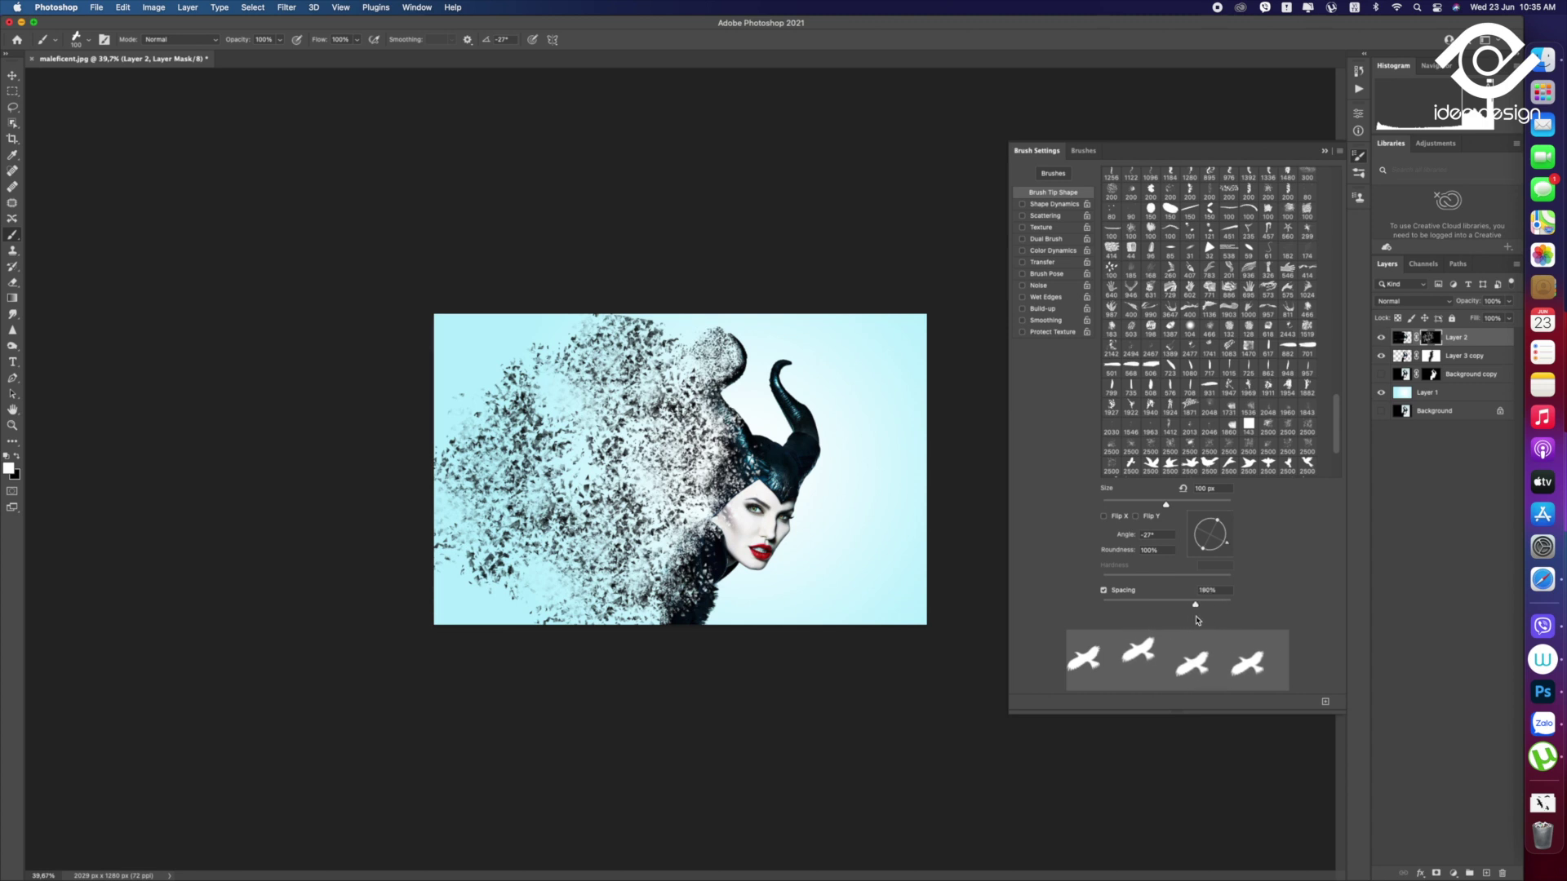
left_click_drag(712, 465, 602, 447)
key("super+z")
Redo the diagonal flock of birds from the face down-left using an 80 px brush
left_click_drag(687, 505, 646, 601)
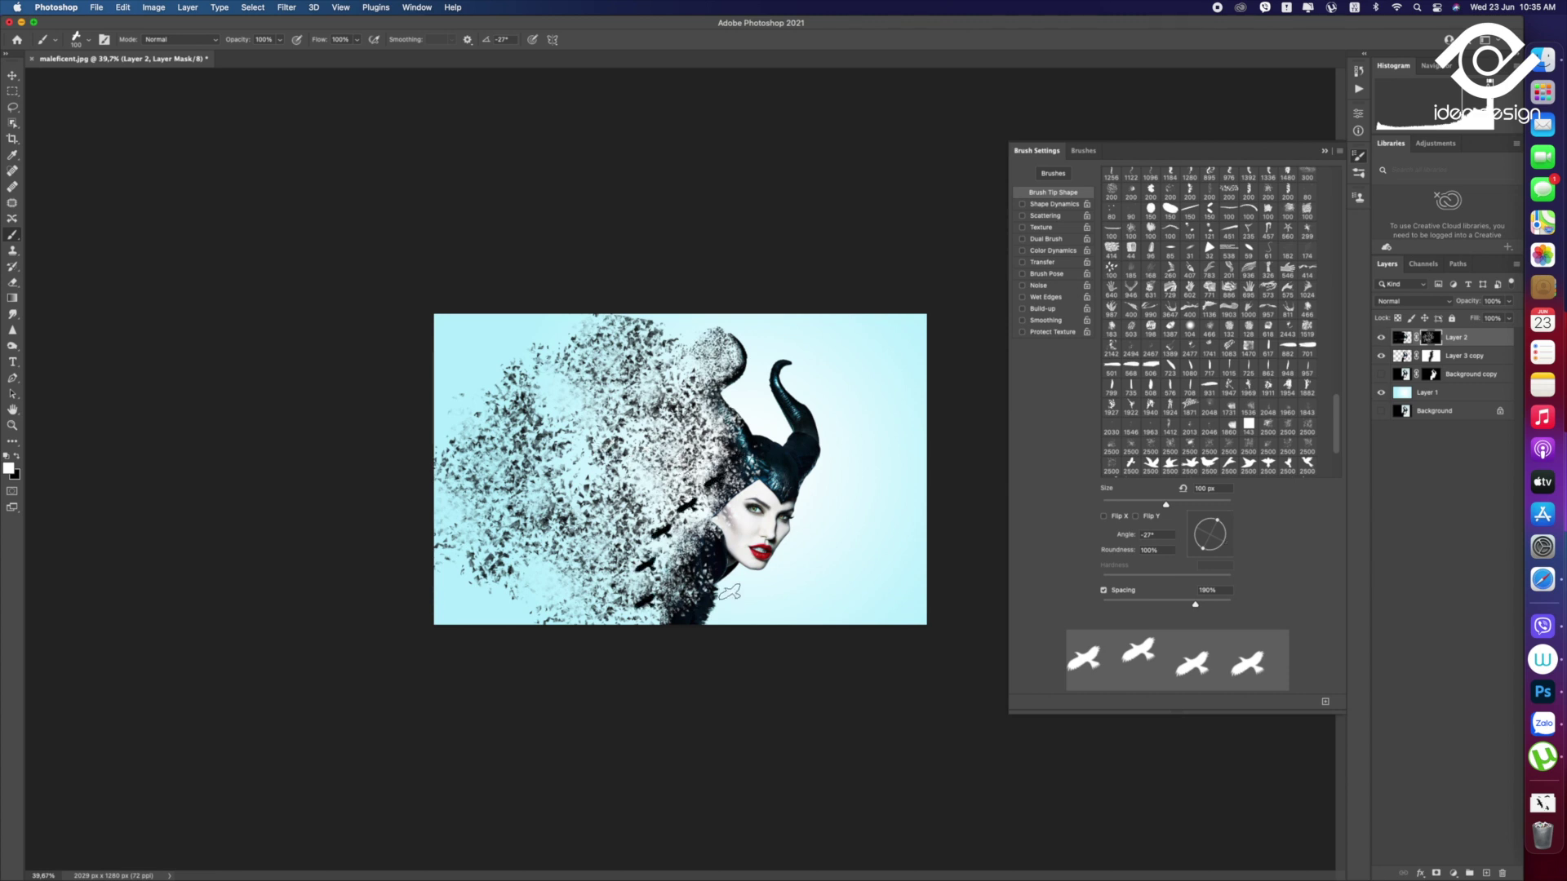
key("super+z")
key("bracketleft")
key("bracketleft")
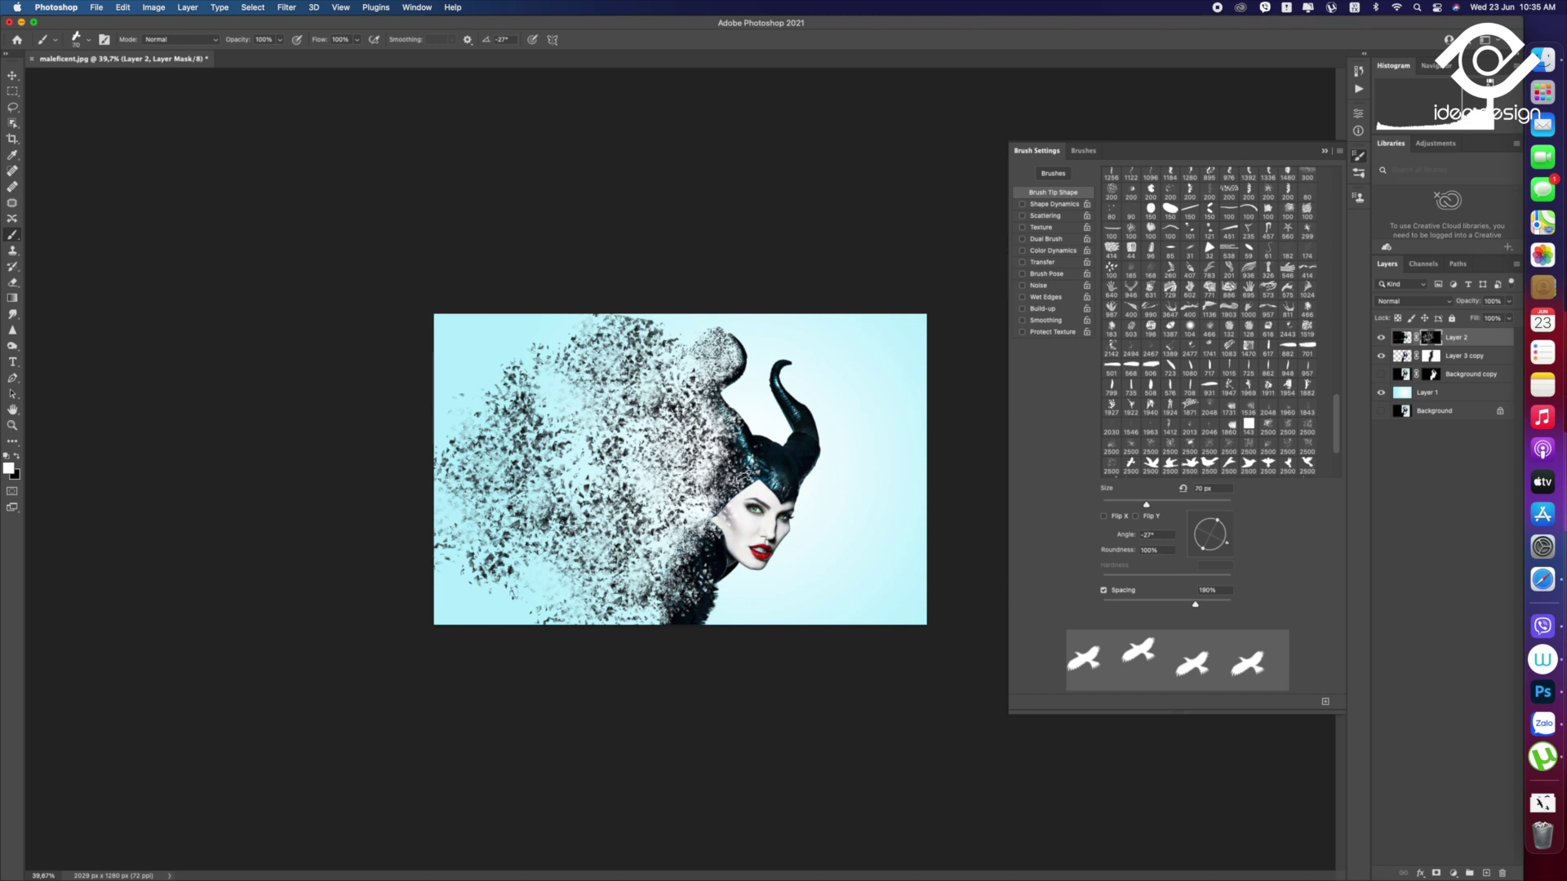
left_click_drag(702, 506, 665, 604)
Stamp larger birds among the particles, growing the brush up to 200 px near the bottom
key("bracketright")
key("bracketright")
key("bracketright")
key("bracketright")
key("bracketright")
key("bracketright")
left_click(686, 412)
key("bracketright")
key("bracketright")
key("bracketright")
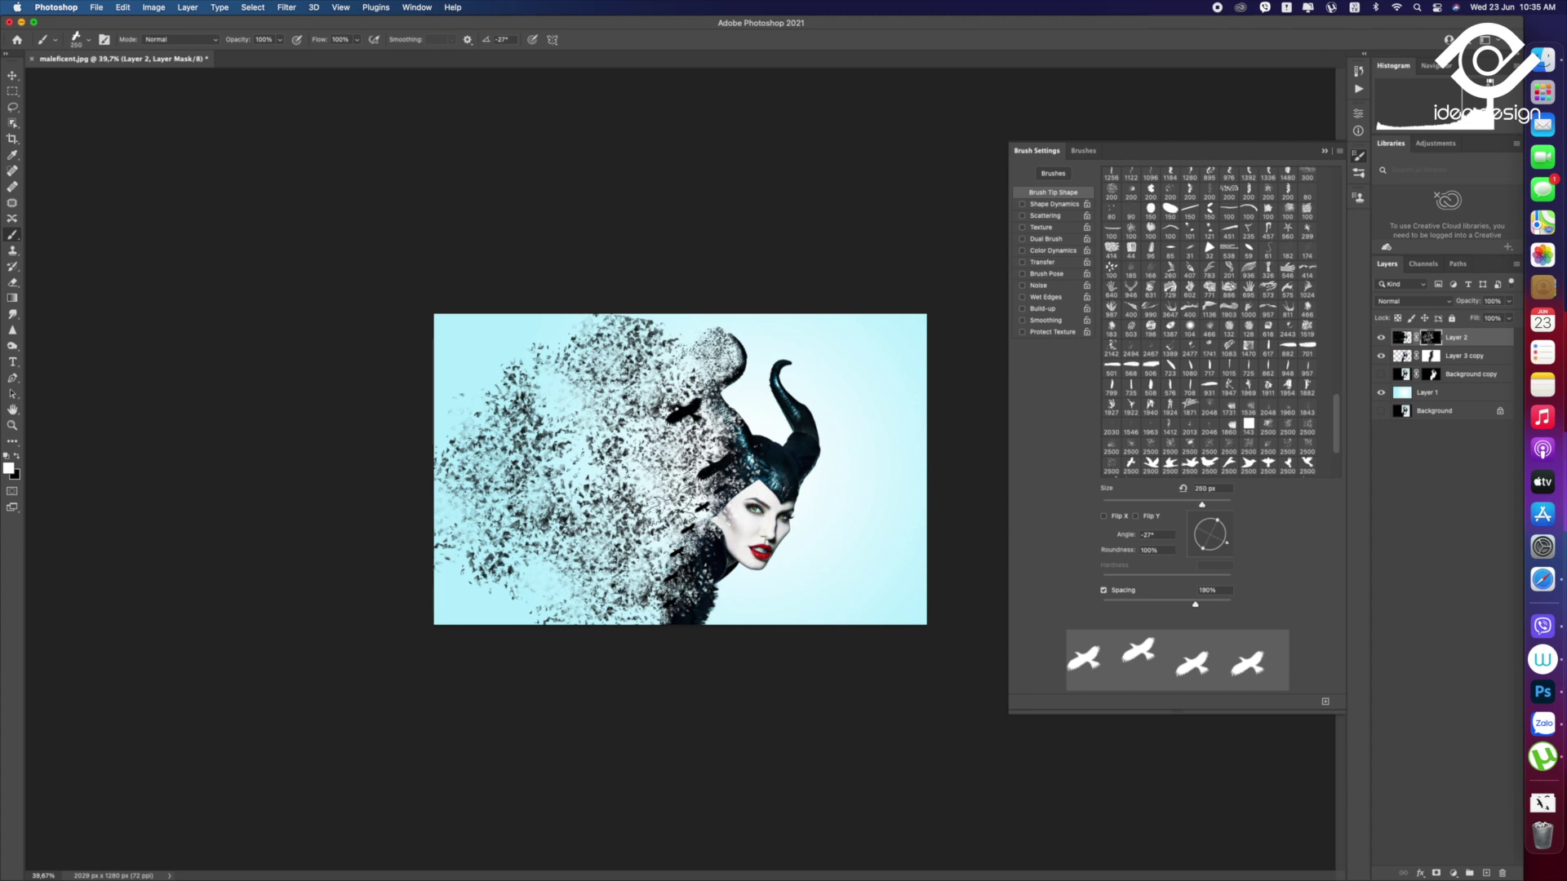
left_click(561, 467)
left_click(661, 498)
Add a 500 px bird at the top-left and a 300 px bird among the particles
key("bracketright")
key("bracketright")
key("bracketright")
left_click(624, 583)
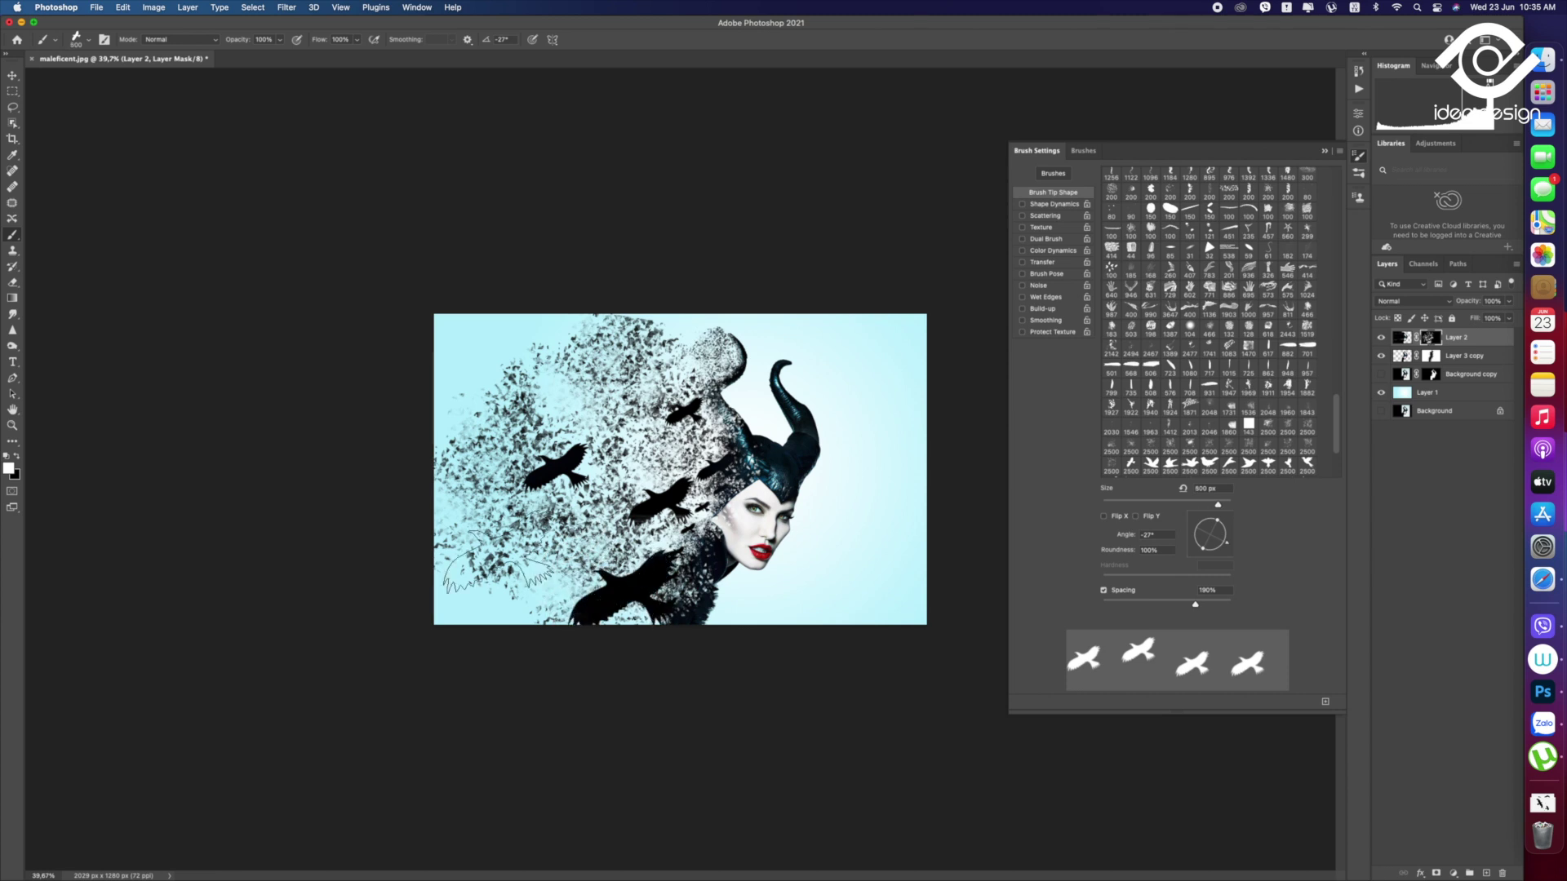
key("bracketright")
key("bracketright")
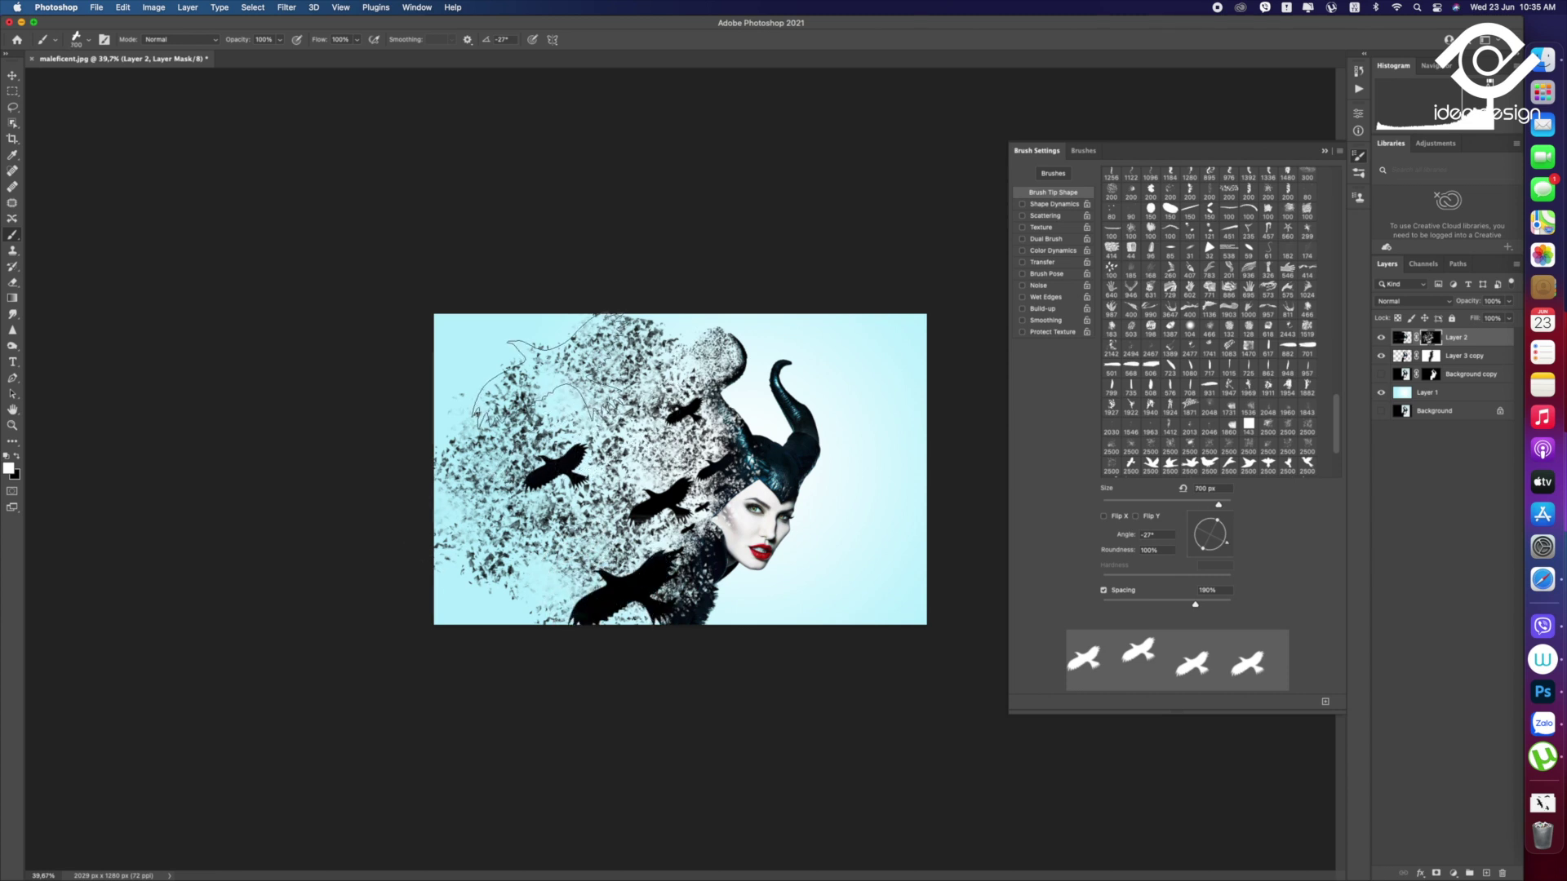
left_click(548, 371)
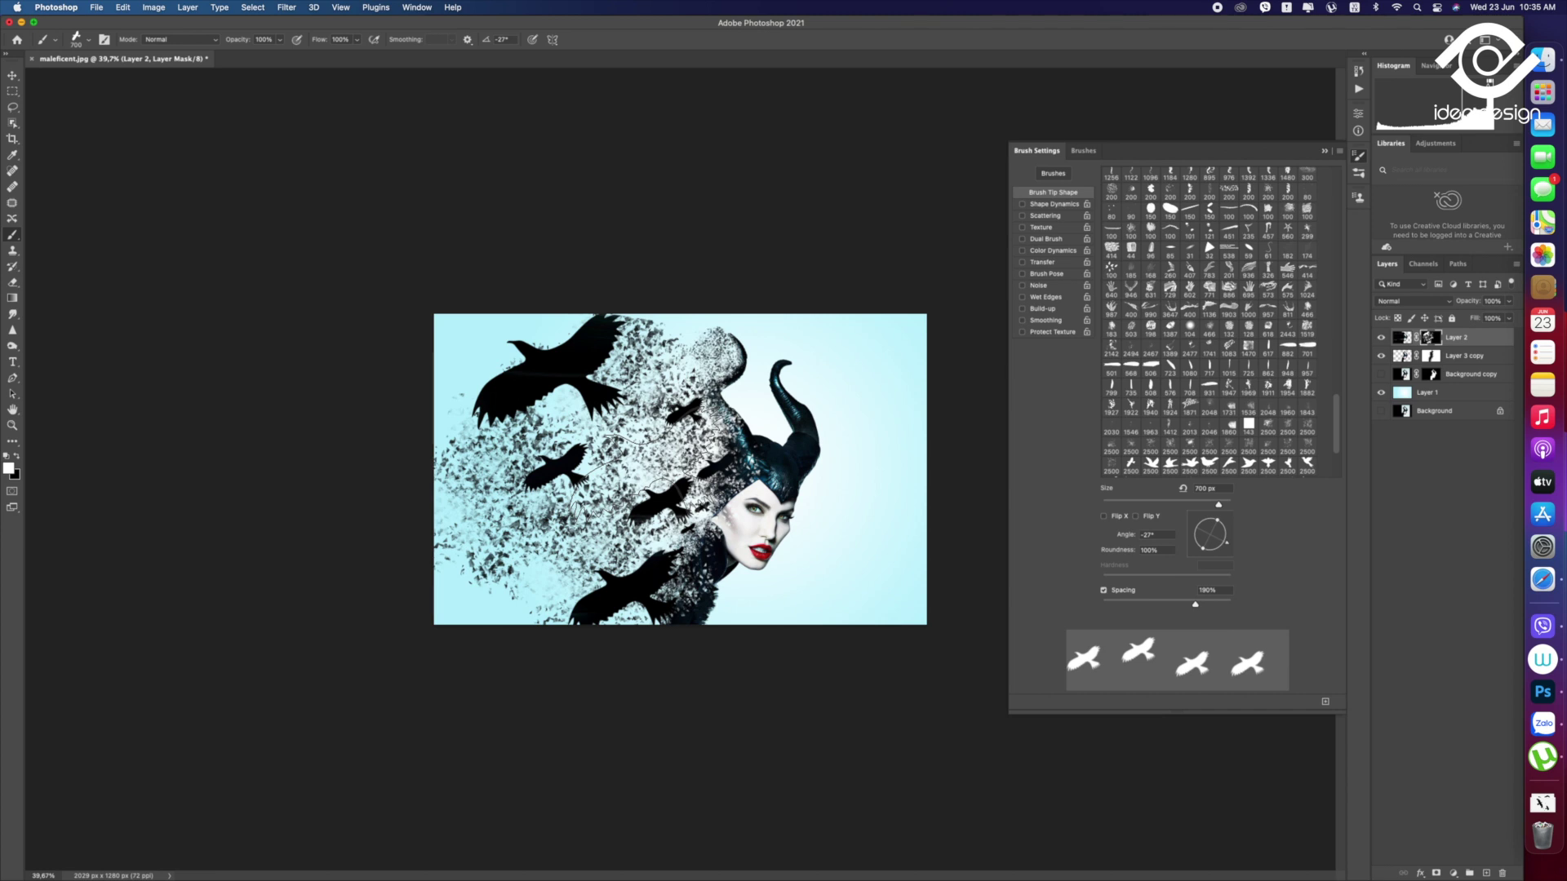
key("bracketleft")
key("bracketleft")
key("bracketleft")
left_click(564, 552)
Shrink the brush to 40 px and paint a small bird among the scattered particles
key("bracketleft")
key("bracketleft")
key("bracketleft")
key("bracketleft")
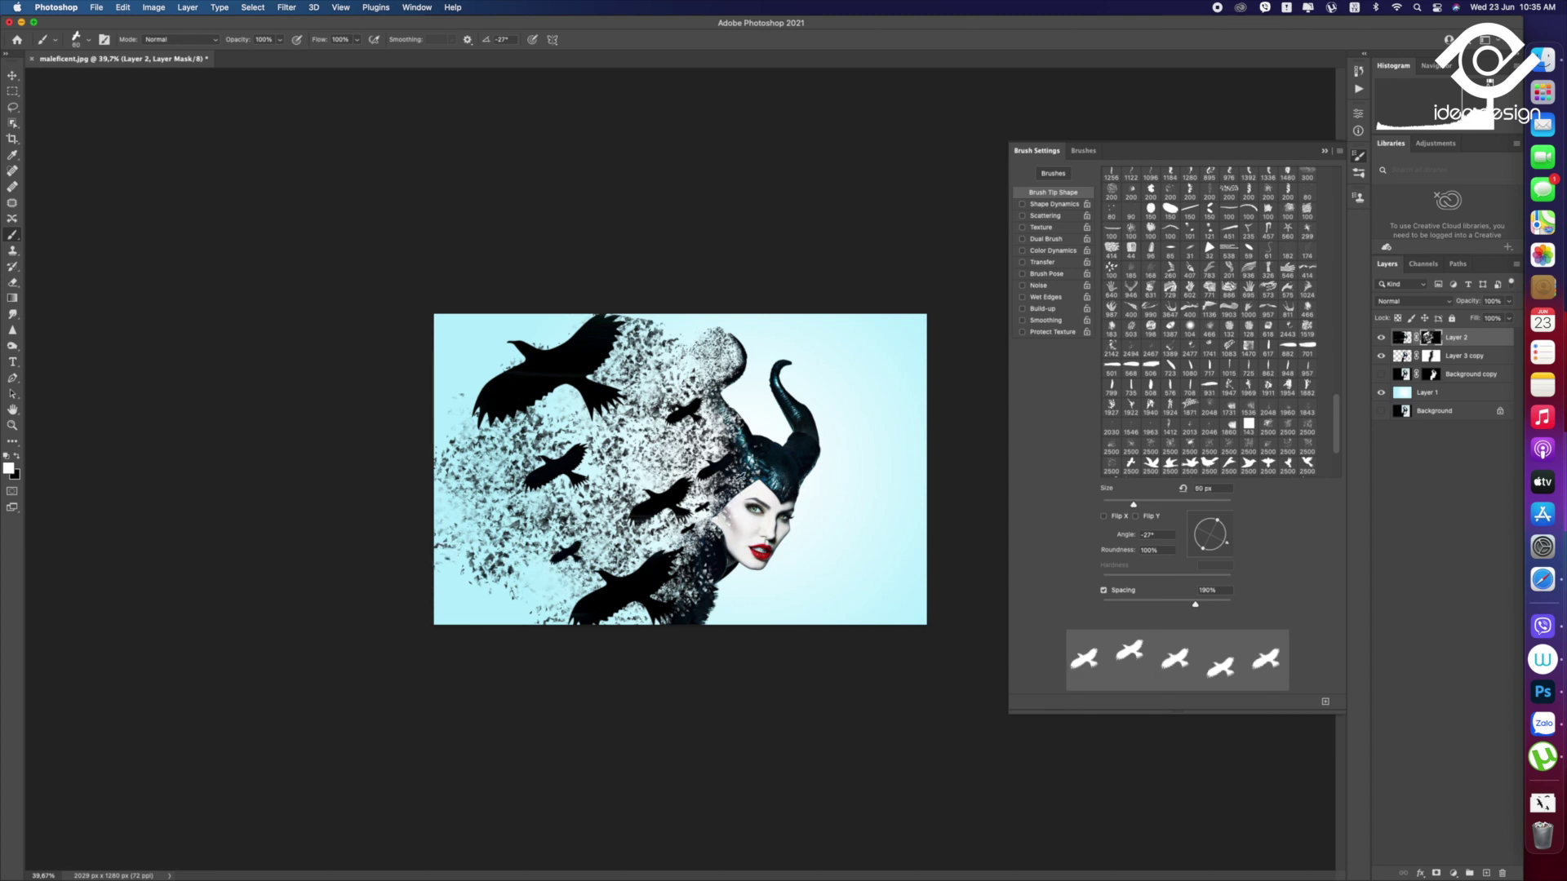
key("bracketleft")
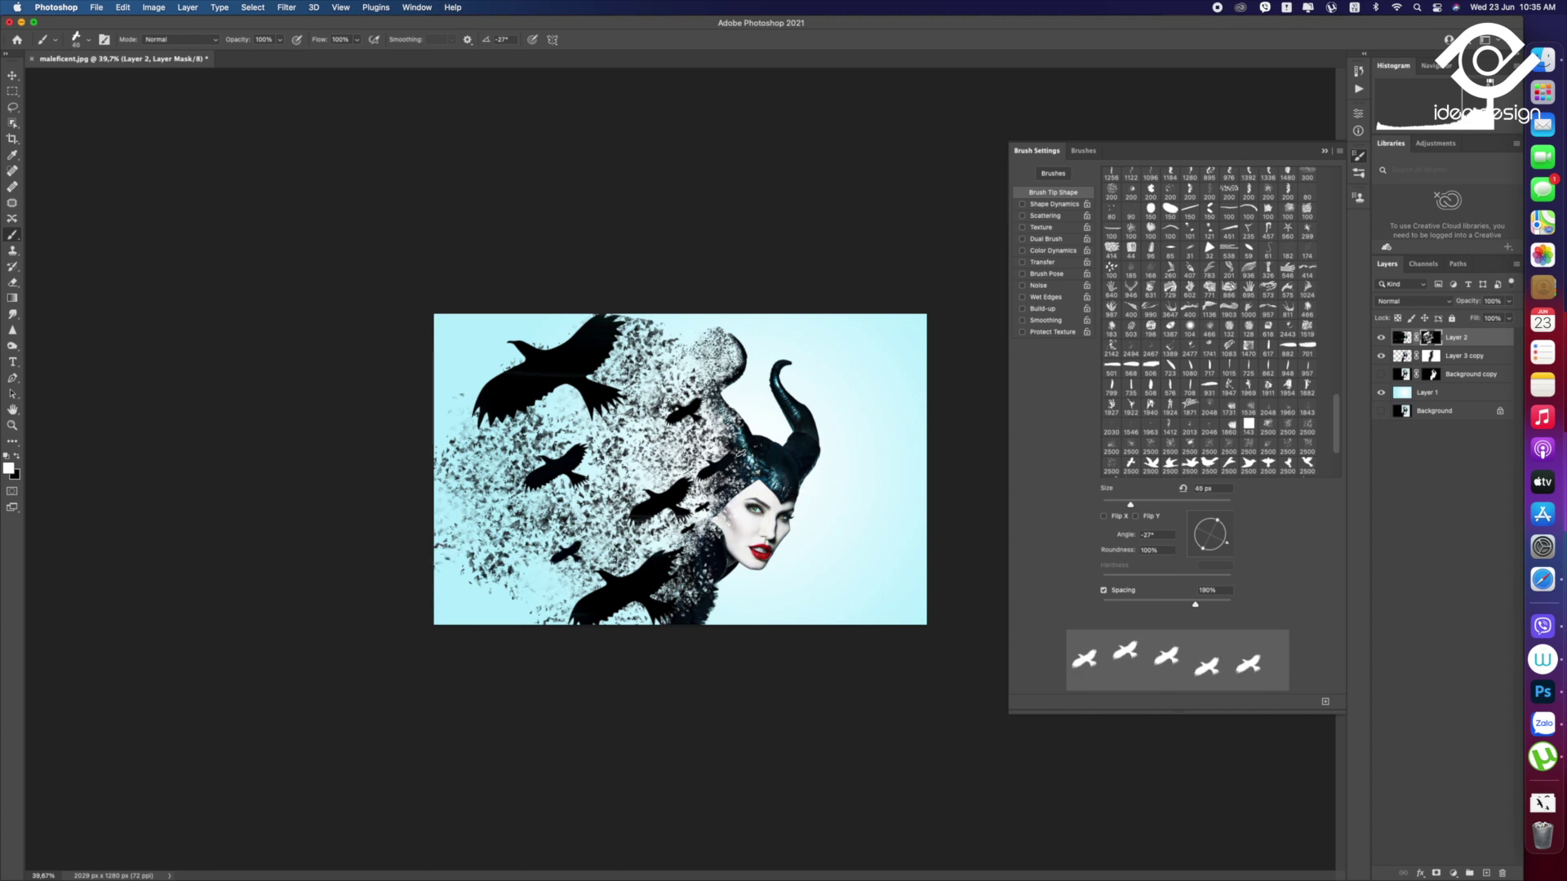
key("bracketleft")
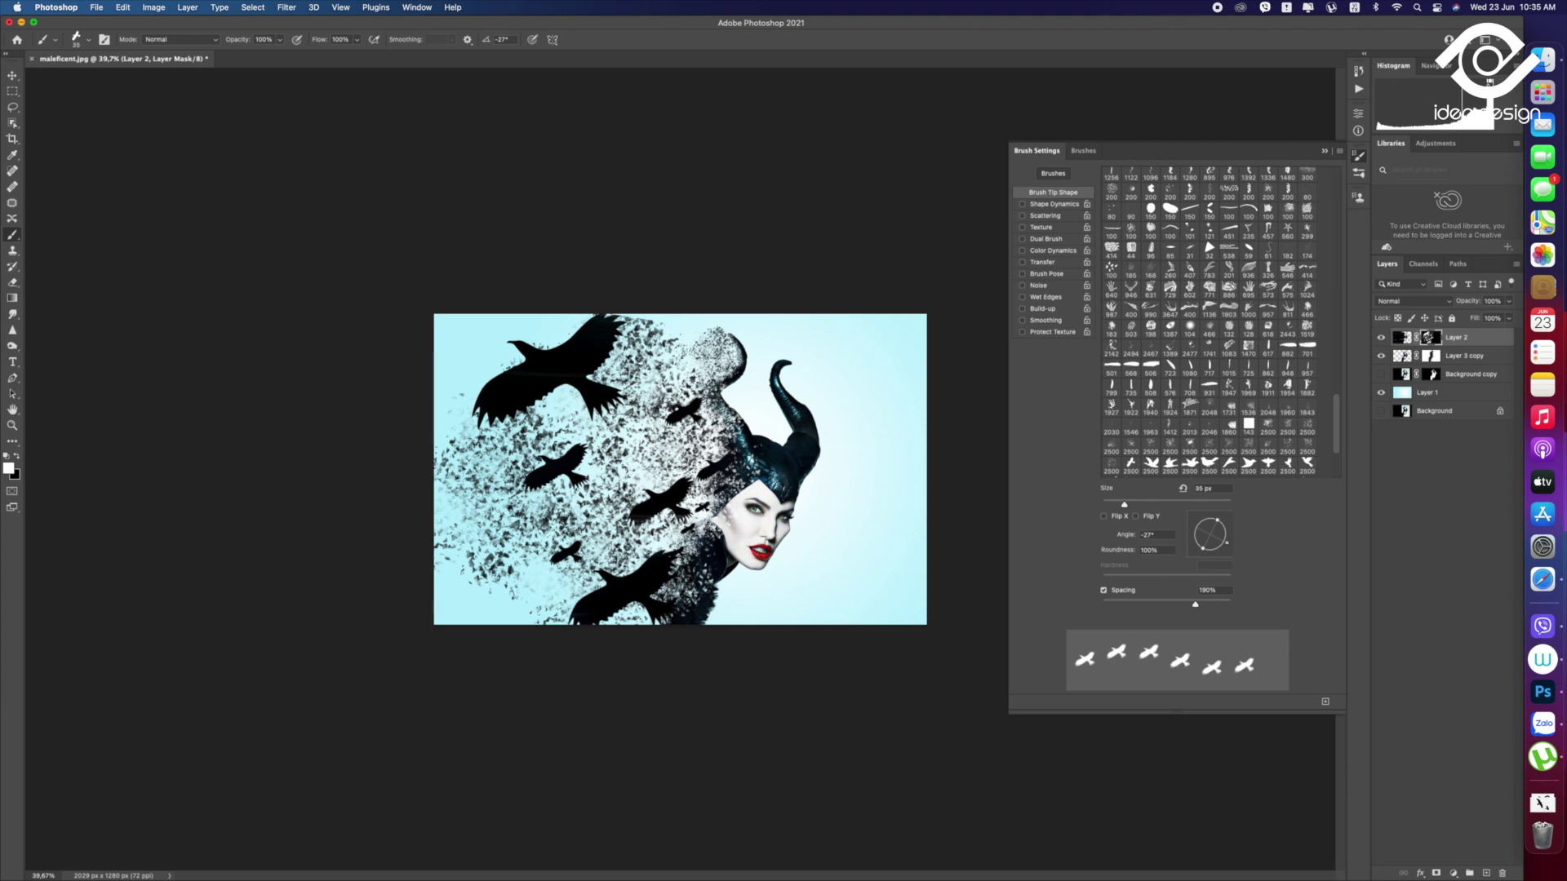
key("bracketleft")
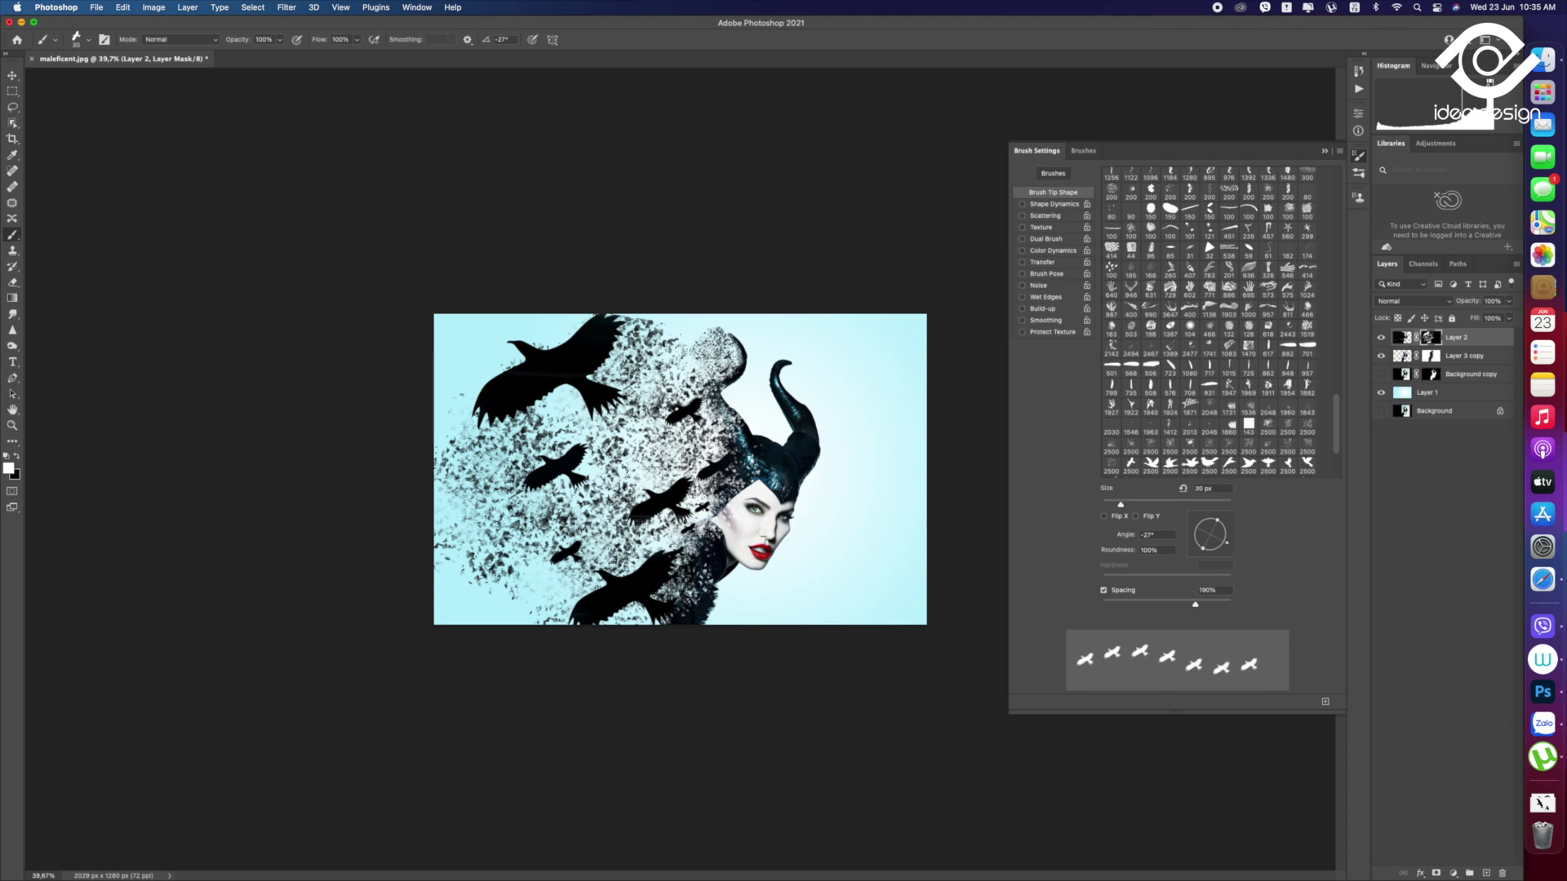
key("bracketright")
key("bracketright")
key("bracketright")
key("bracketright")
key("bracketright")
key("bracketright")
key("bracketright")
key("bracketright")
left_click_drag(705, 448, 720, 441)
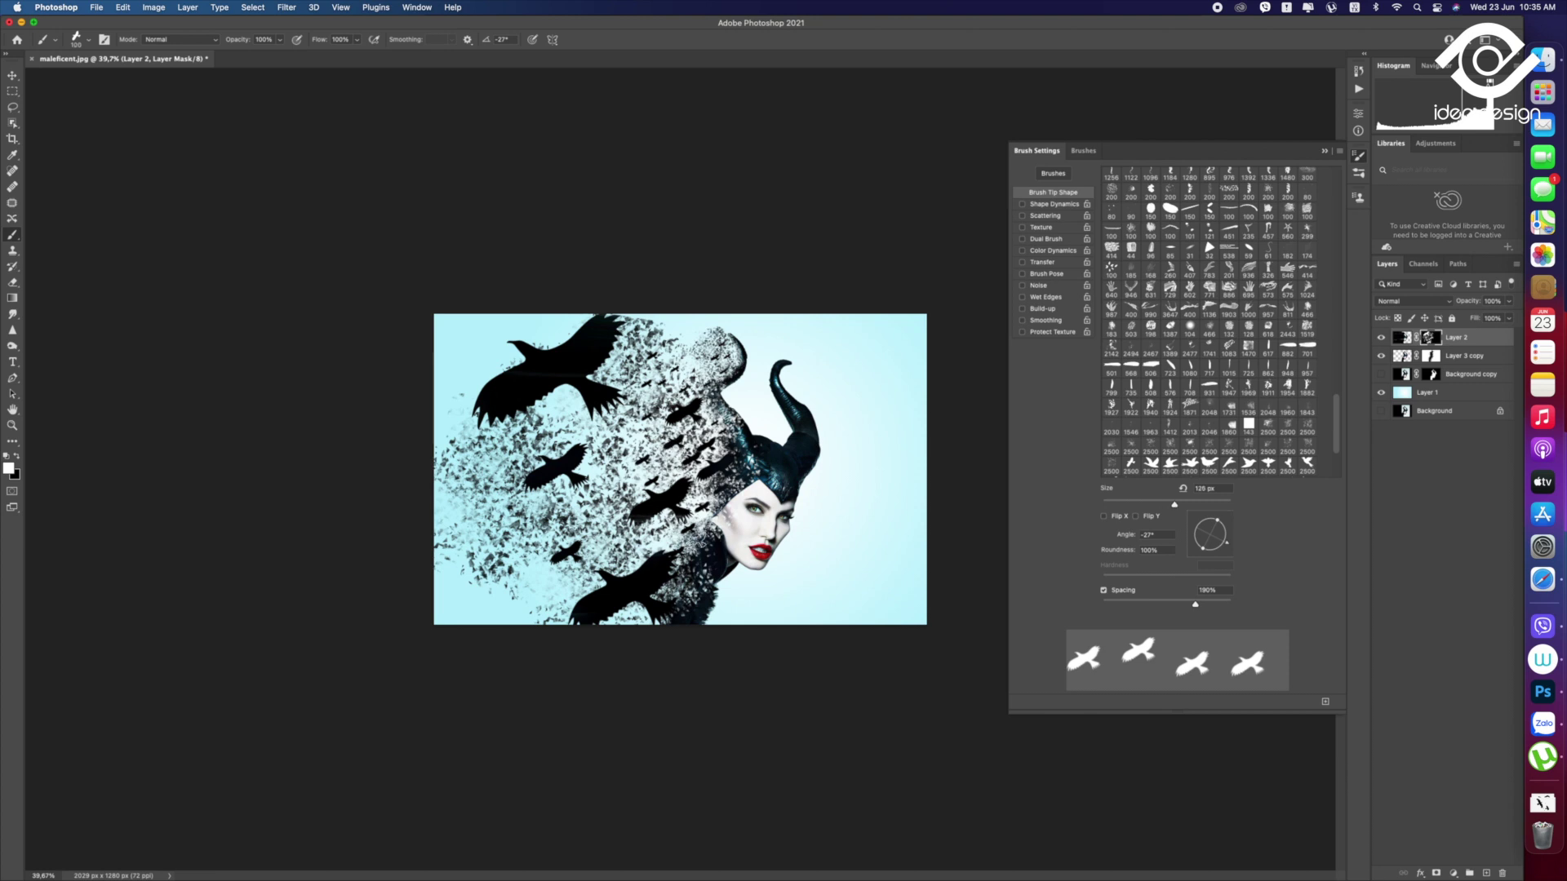
Stamp small birds in the lower-left fragments and near the face at around 60 px
key("bracketleft")
key("bracketleft")
key("bracketleft")
key("bracketleft")
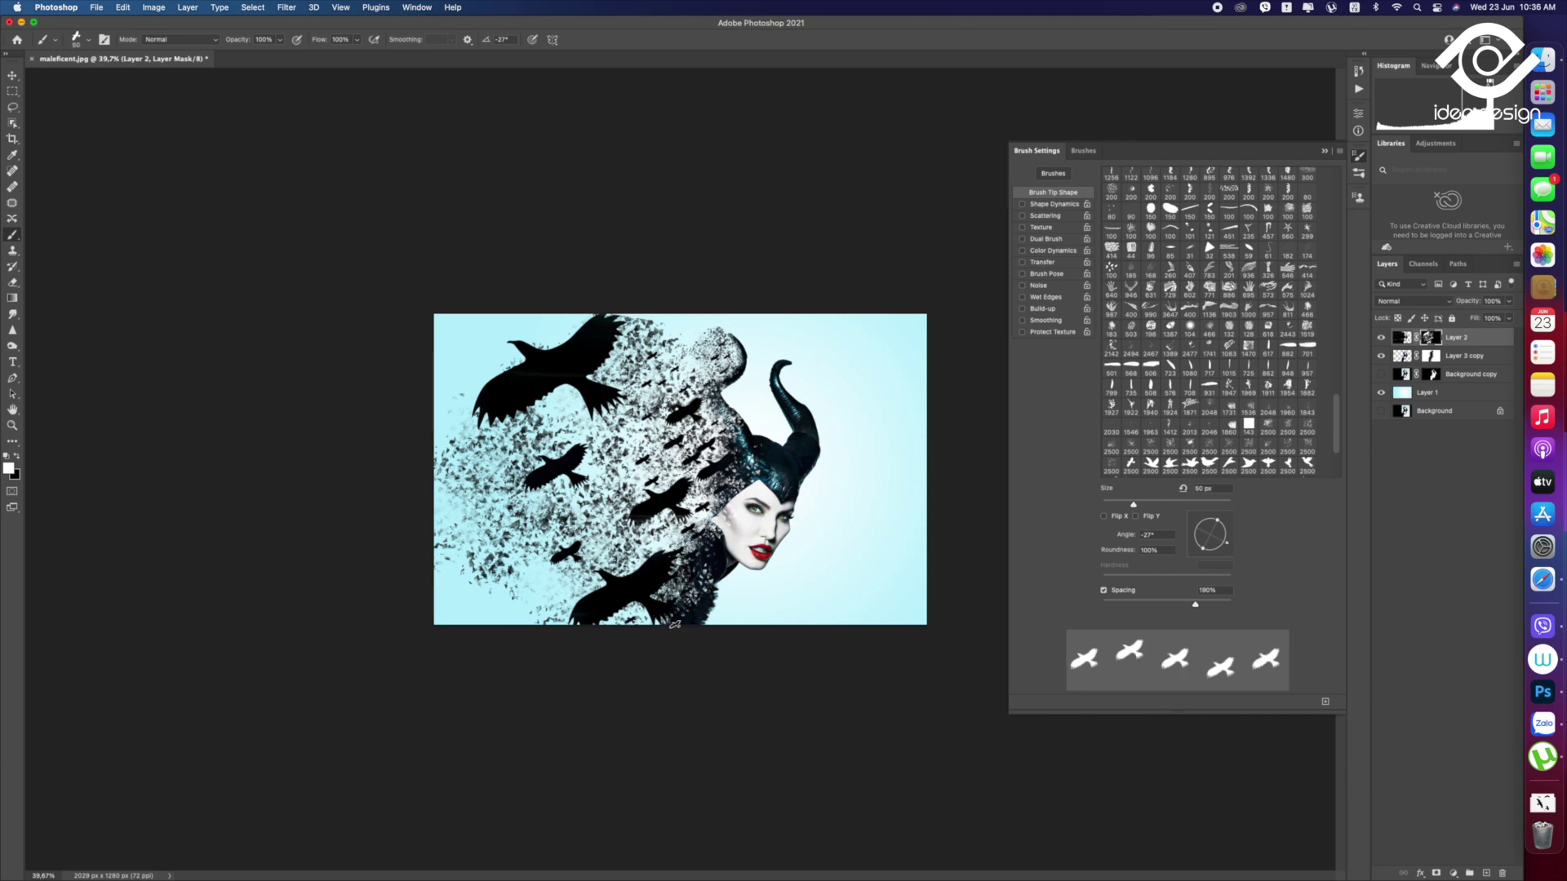
key("bracketright")
key("bracketright")
key("bracketright")
key("bracketleft")
key("bracketleft")
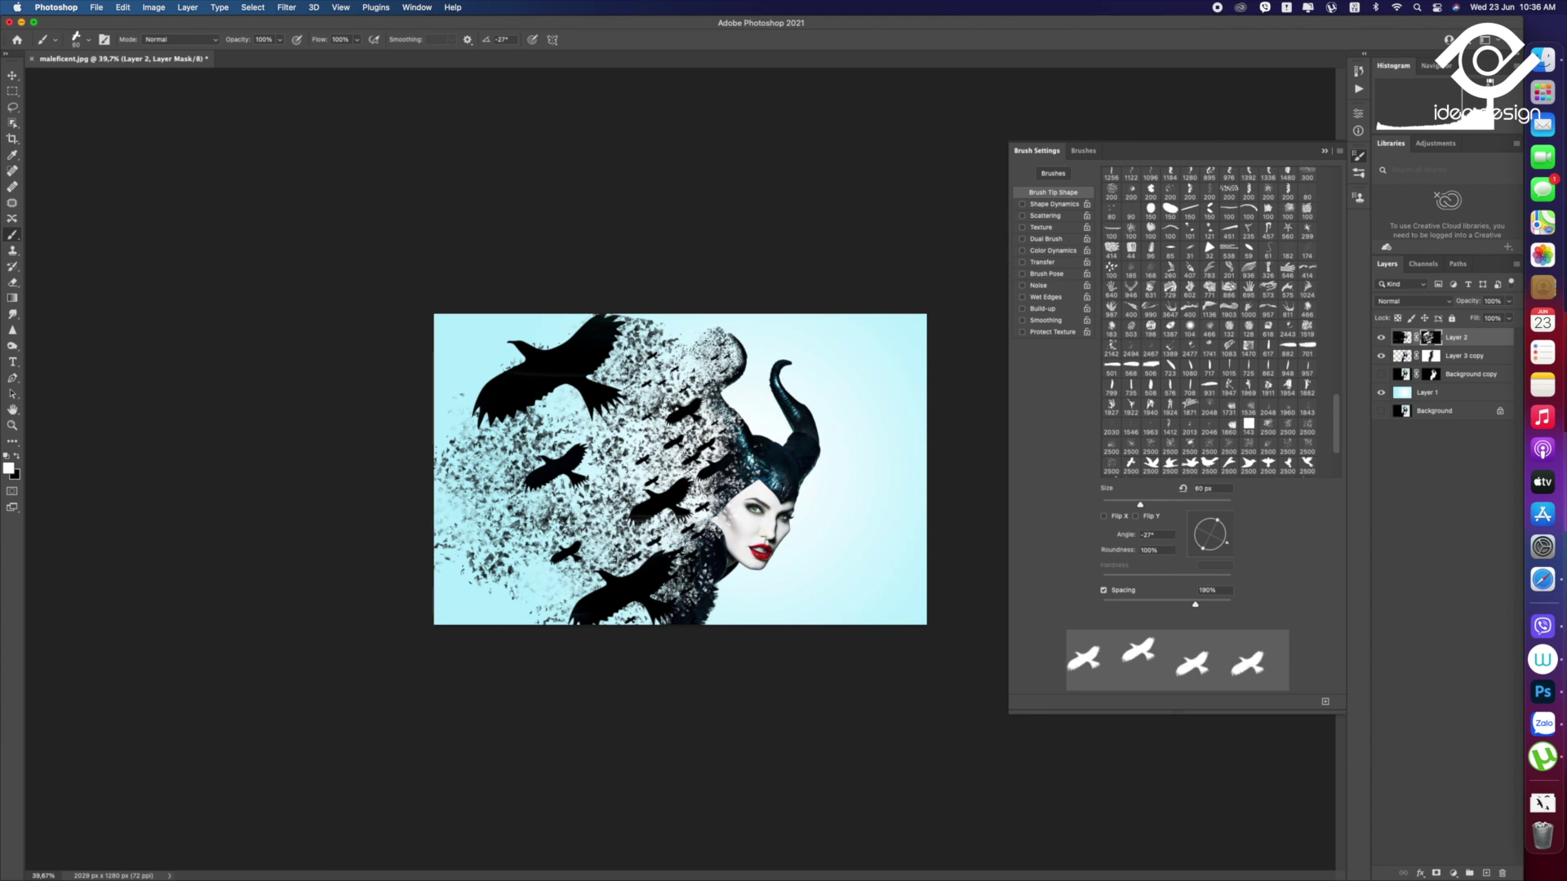
key("bracketright")
key("bracketright")
key("bracketright")
key("bracketright")
key("bracketright")
key("bracketright")
key("bracketright")
key("bracketright")
key("bracketleft")
left_click(492, 541)
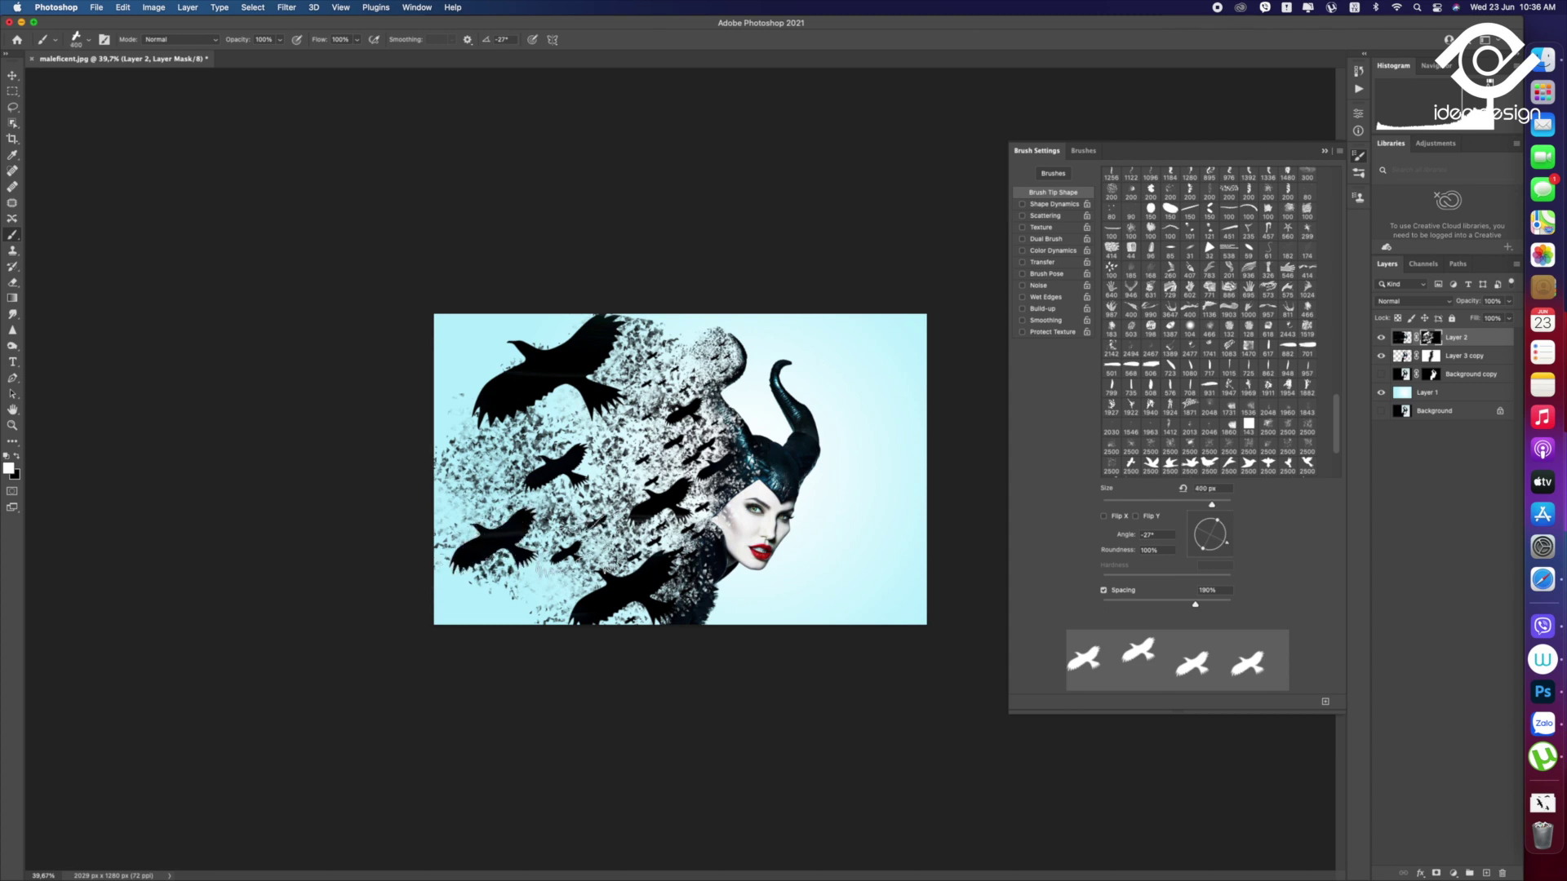
Shrink the bird brush to about 50 px and target the Layer 3 copy mask
key("bracketleft")
key("bracketleft")
key("bracketleft")
key("bracketleft")
left_click(677, 353)
key("bracketleft")
key("bracketleft")
key("bracketleft")
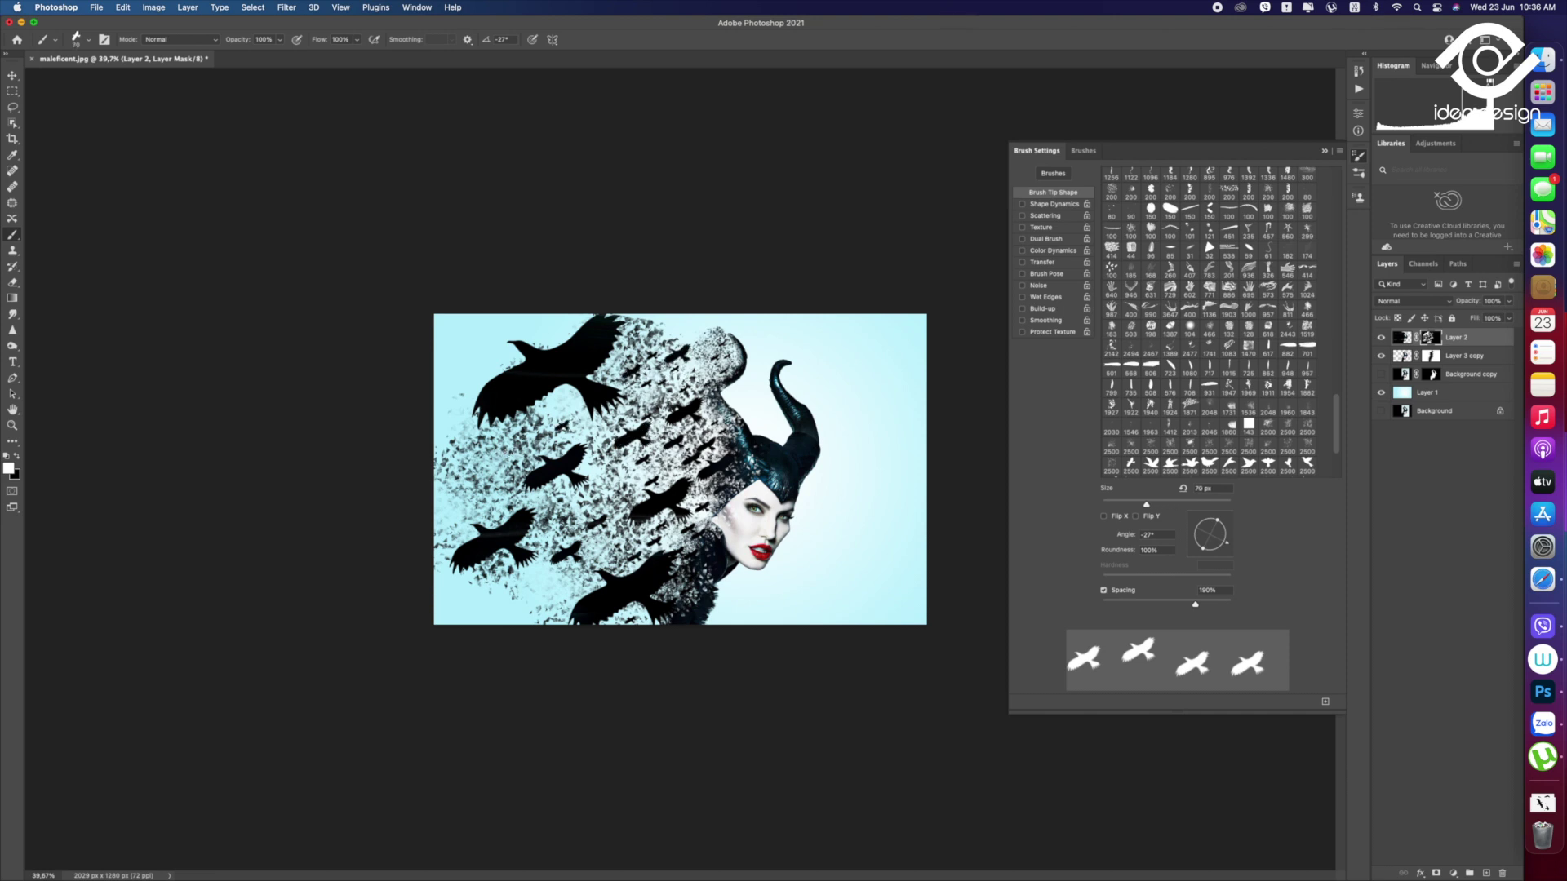
key("bracketleft")
key("bracketleft")
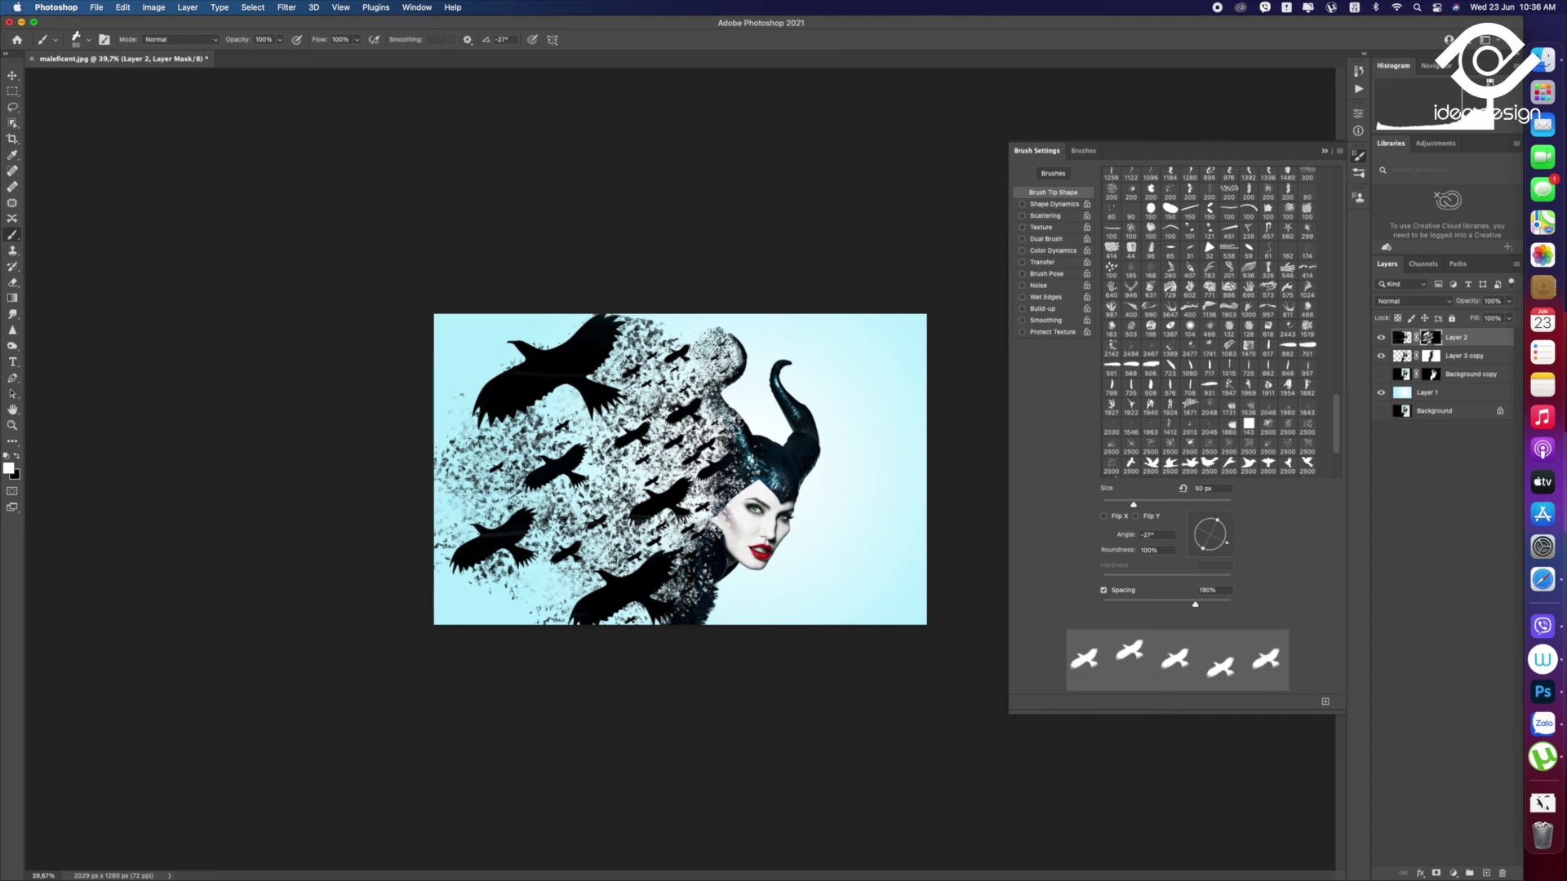
key("bracketright")
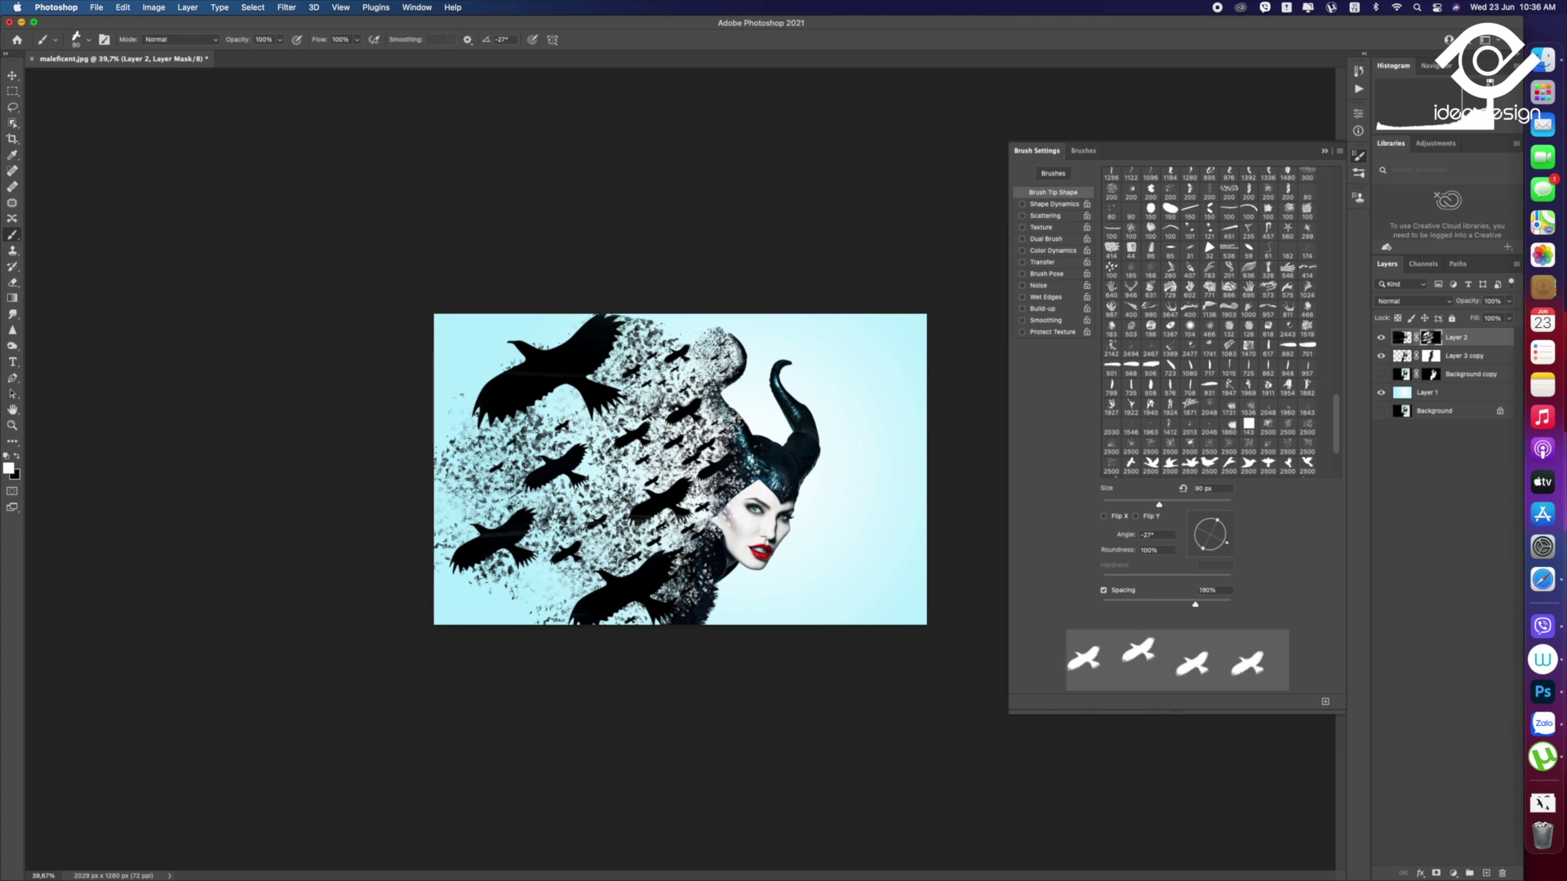
key("bracketleft")
key("bracketleft")
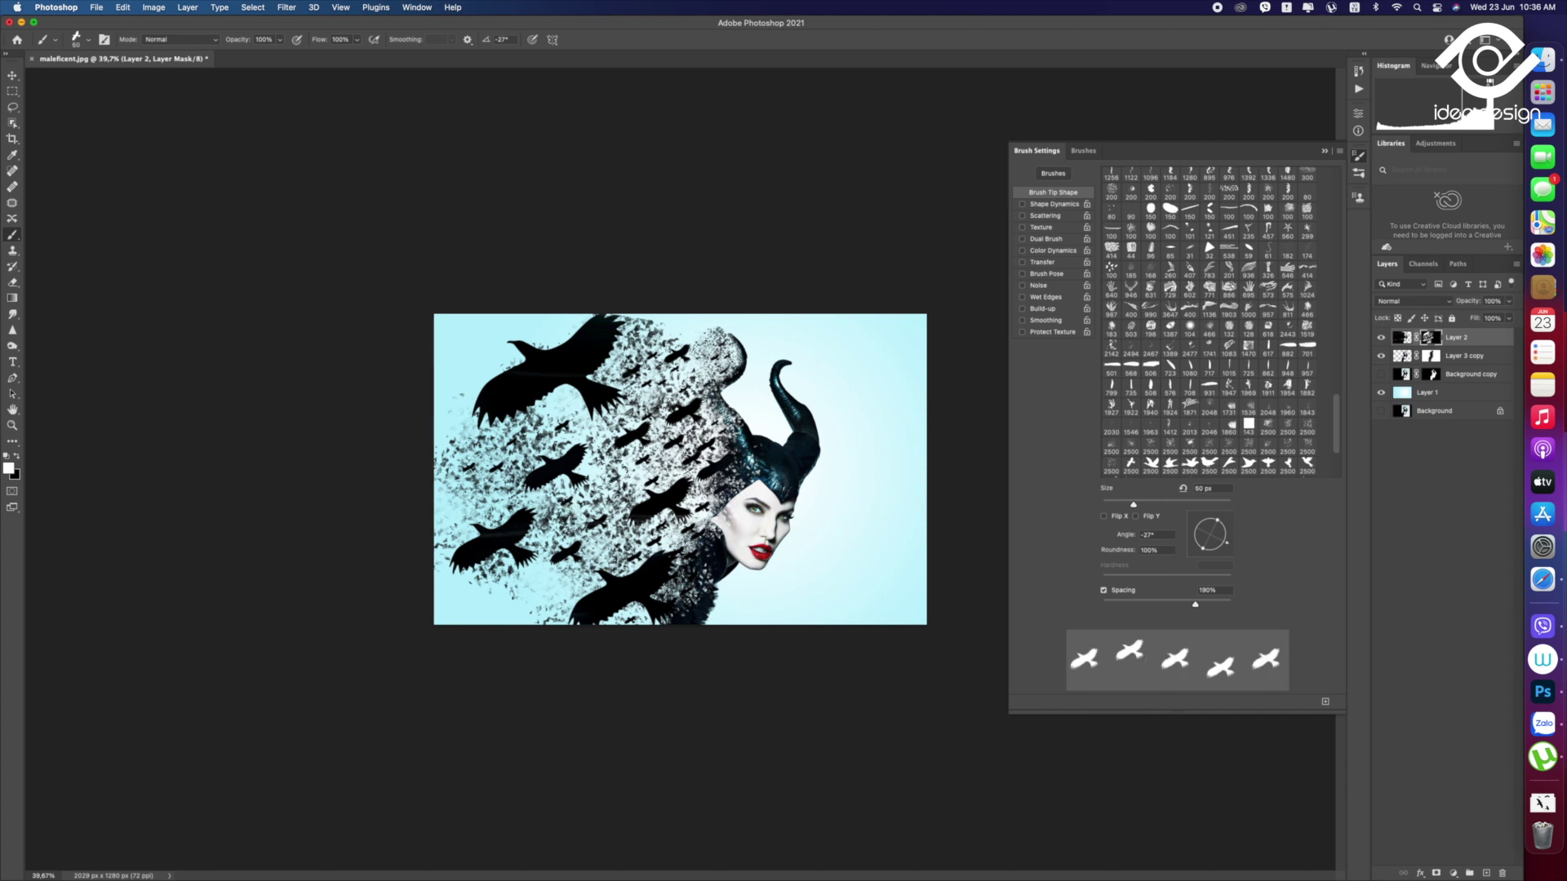
key("bracketright")
key("bracketleft")
left_click(1430, 357)
Make black the foreground colour and settle the bird brush at 45 px
left_click(18, 458)
key("bracketleft")
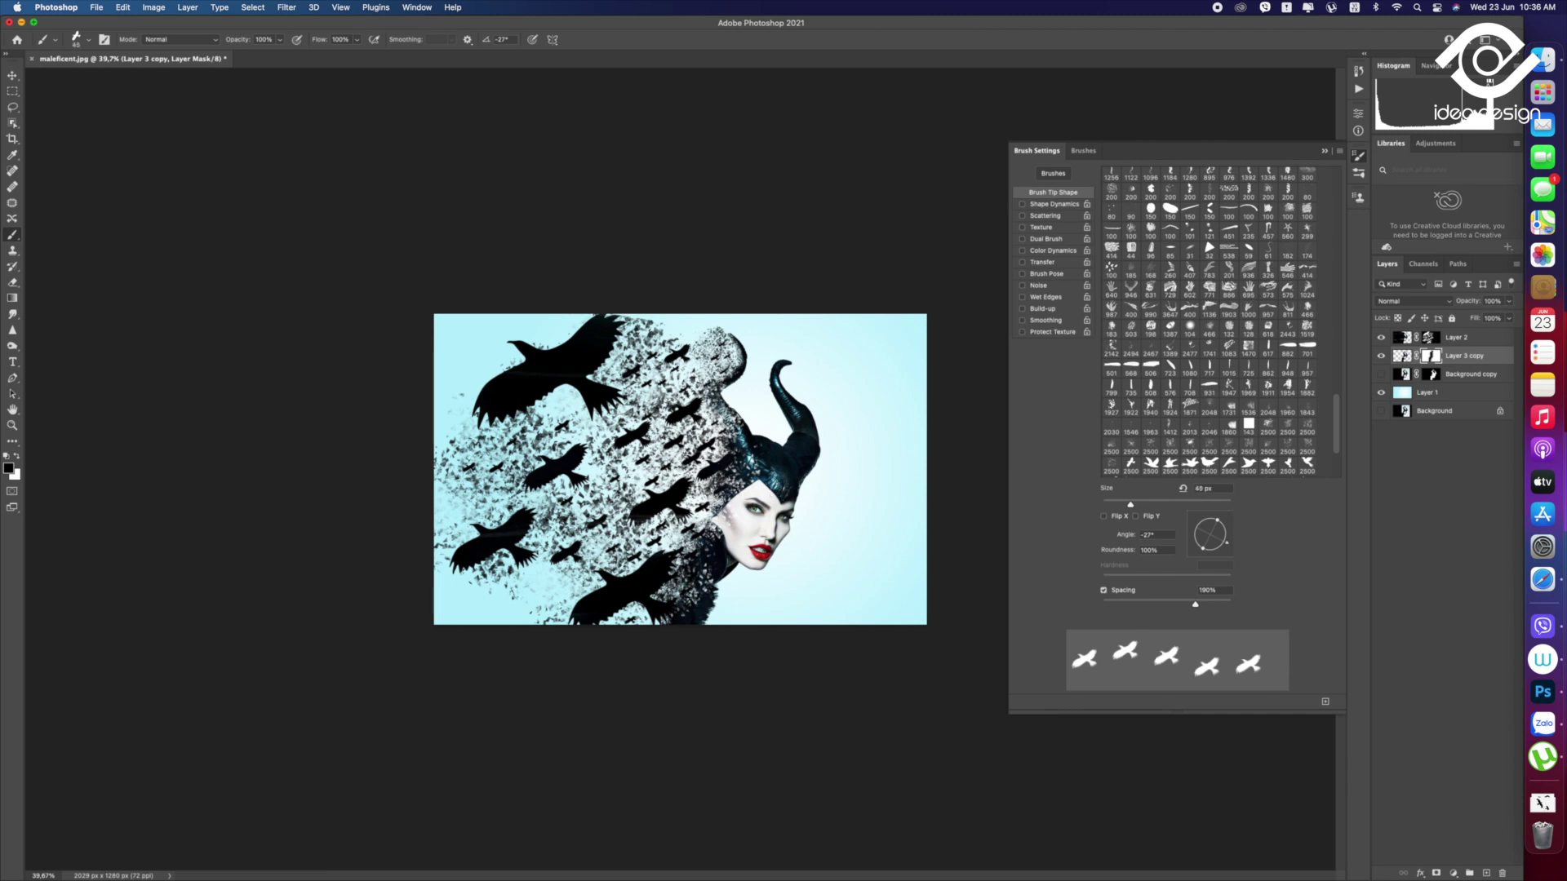
key("bracketleft")
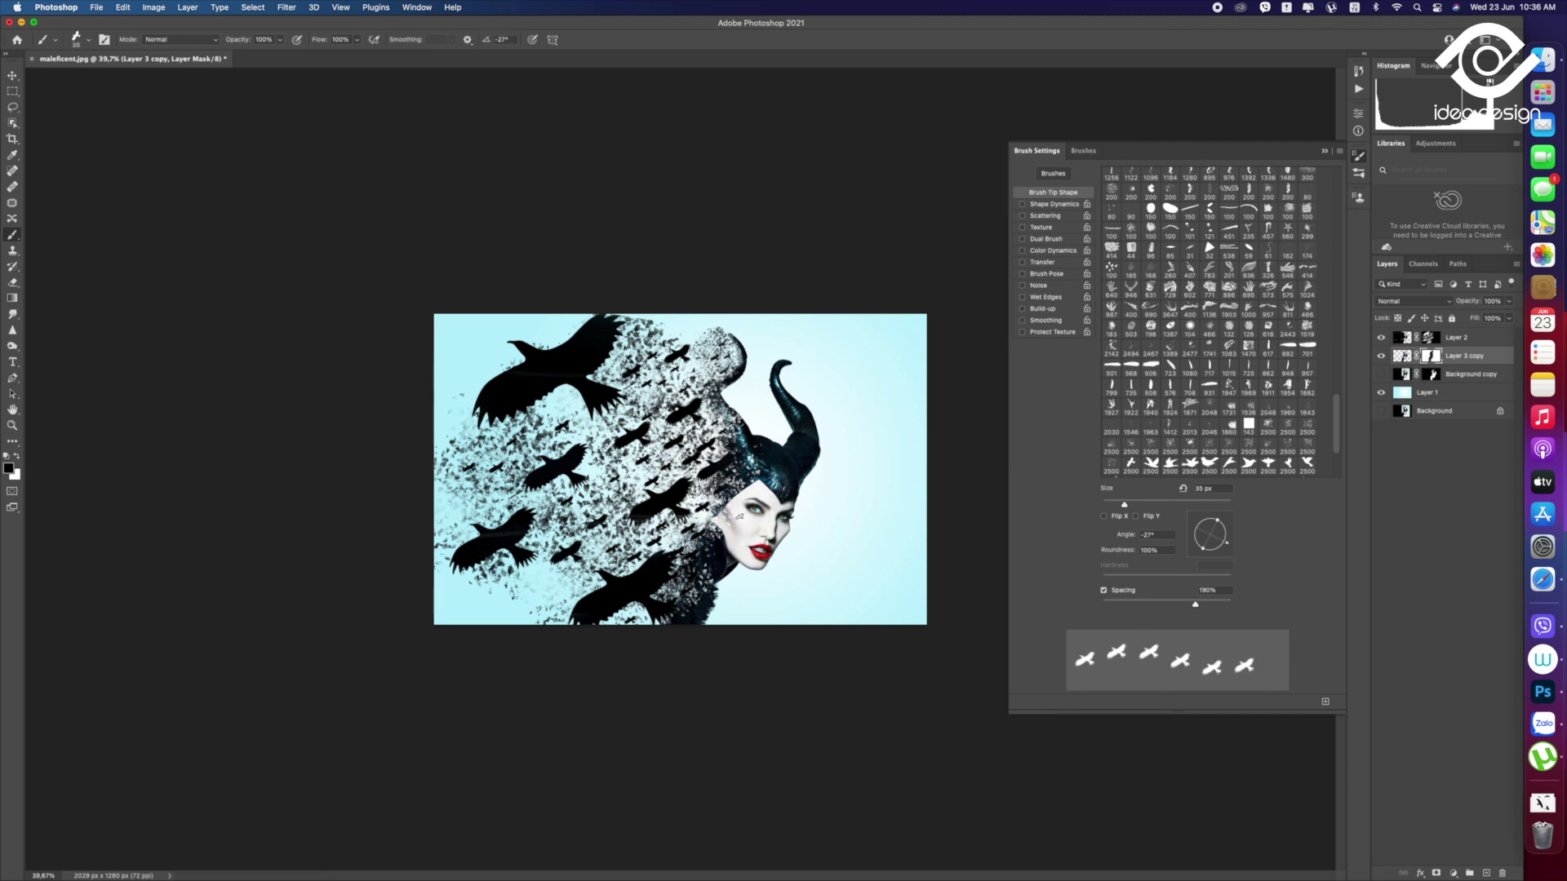
key("bracketright")
key("bracketright")
key("bracketright")
key("bracketright")
key("bracketright")
key("bracketright")
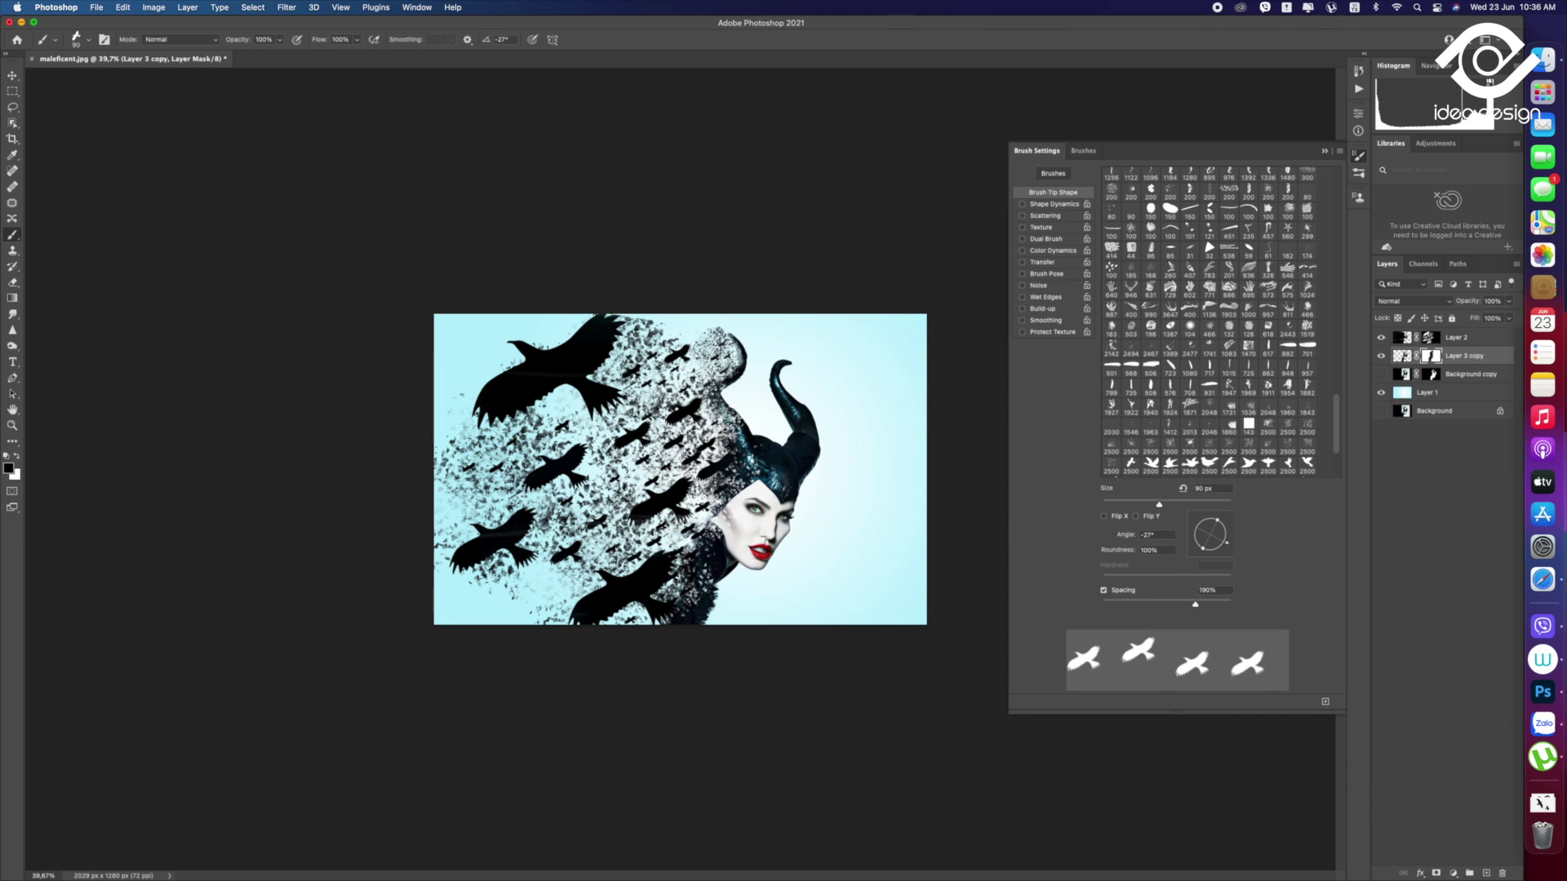
key("bracketleft")
key("bracketleft")
key("bracketleft")
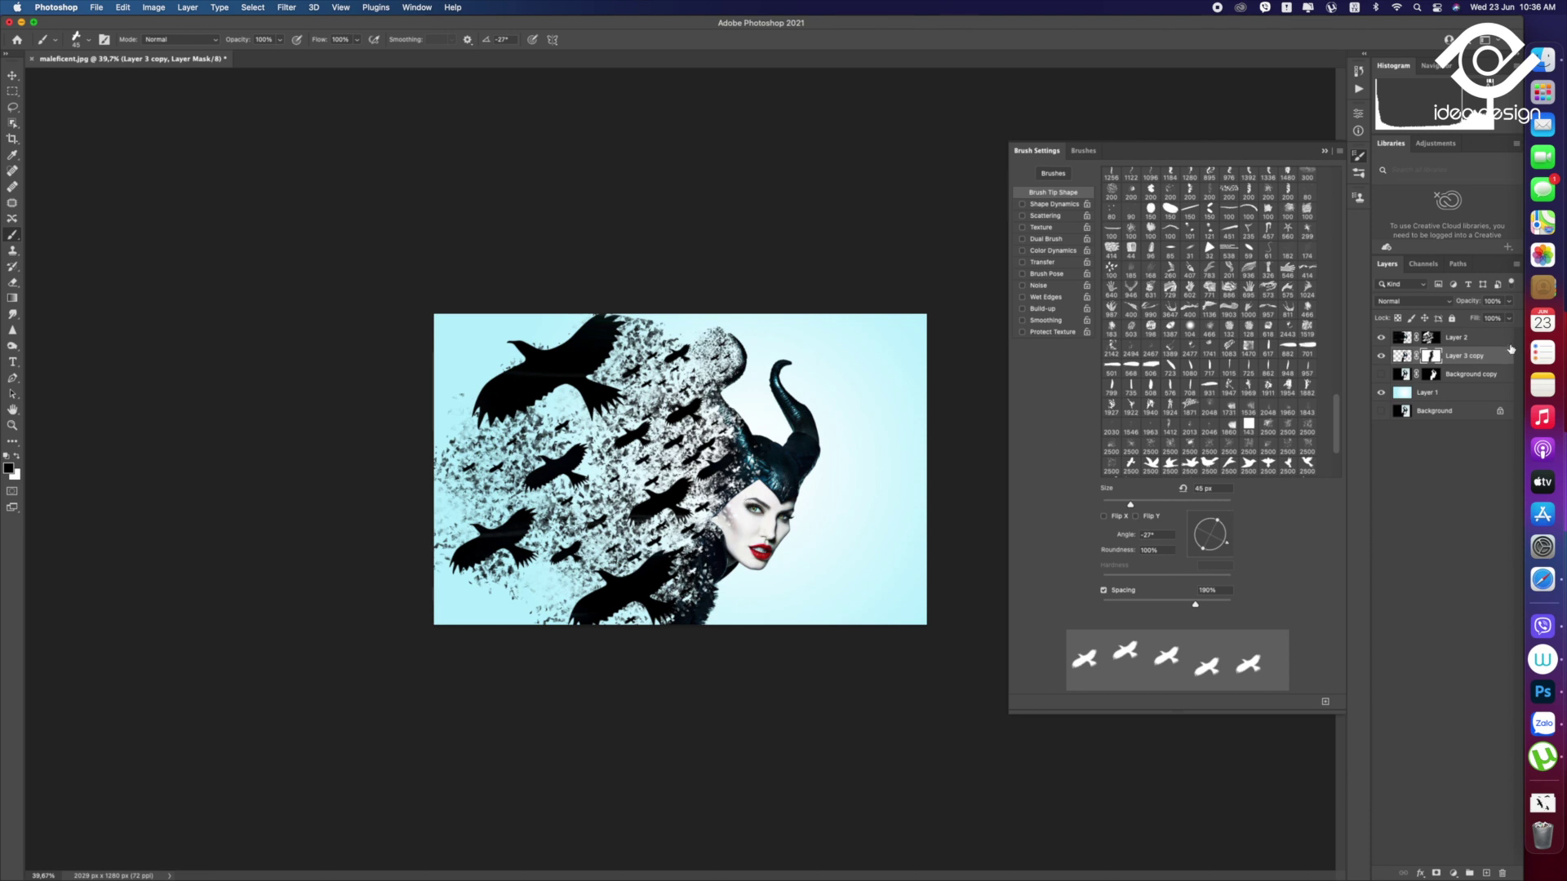
Move Layer 2 below Layer 3 copy, select its mask, and set the foreground to white
left_click(1432, 338)
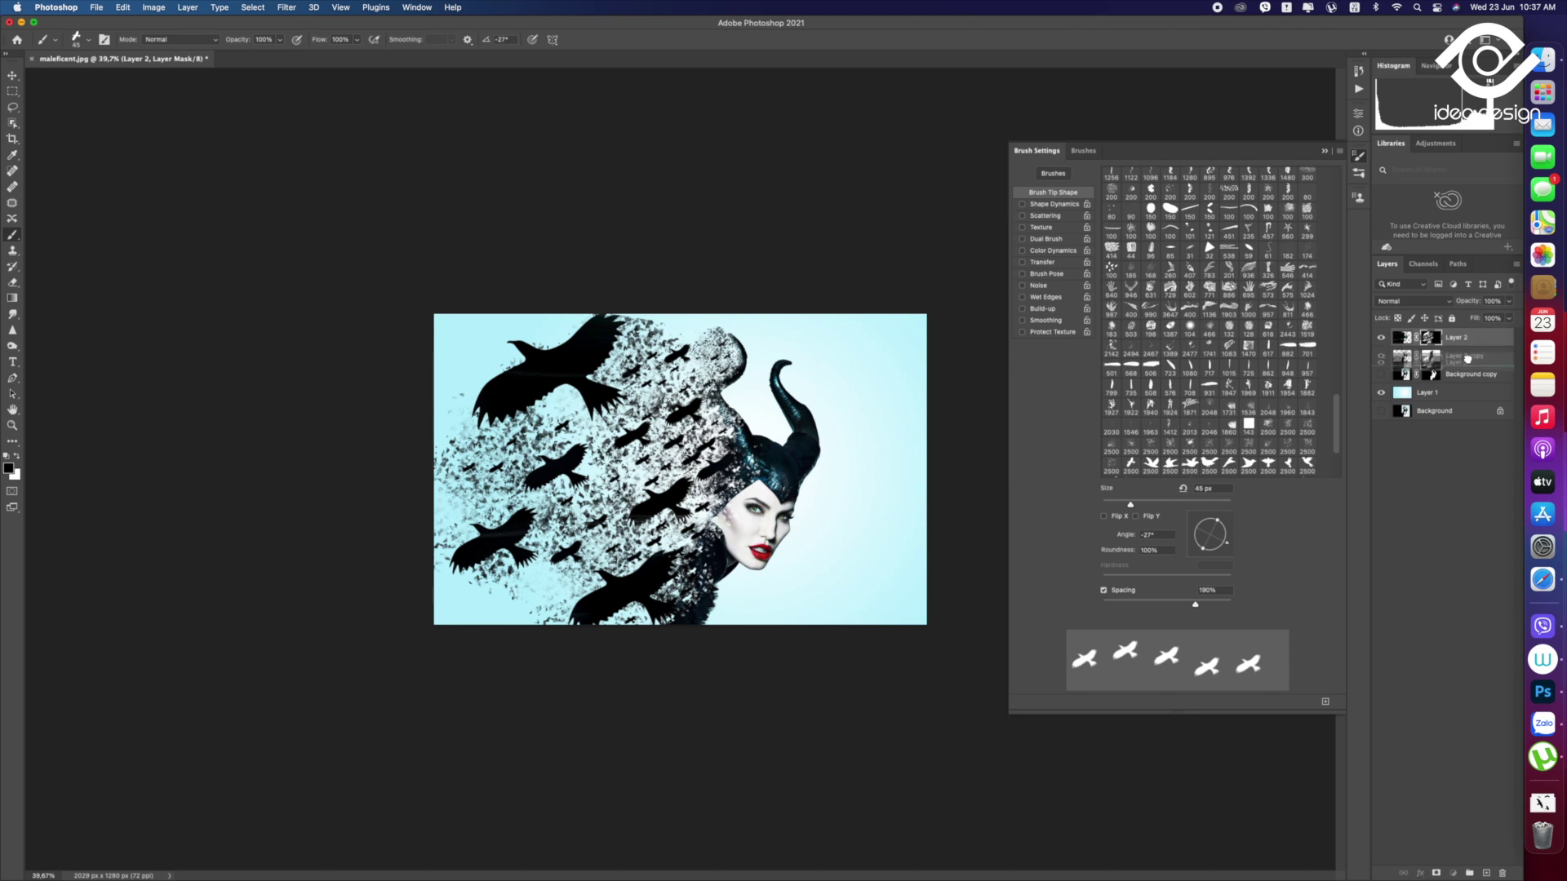
left_click_drag(1469, 338, 1468, 362)
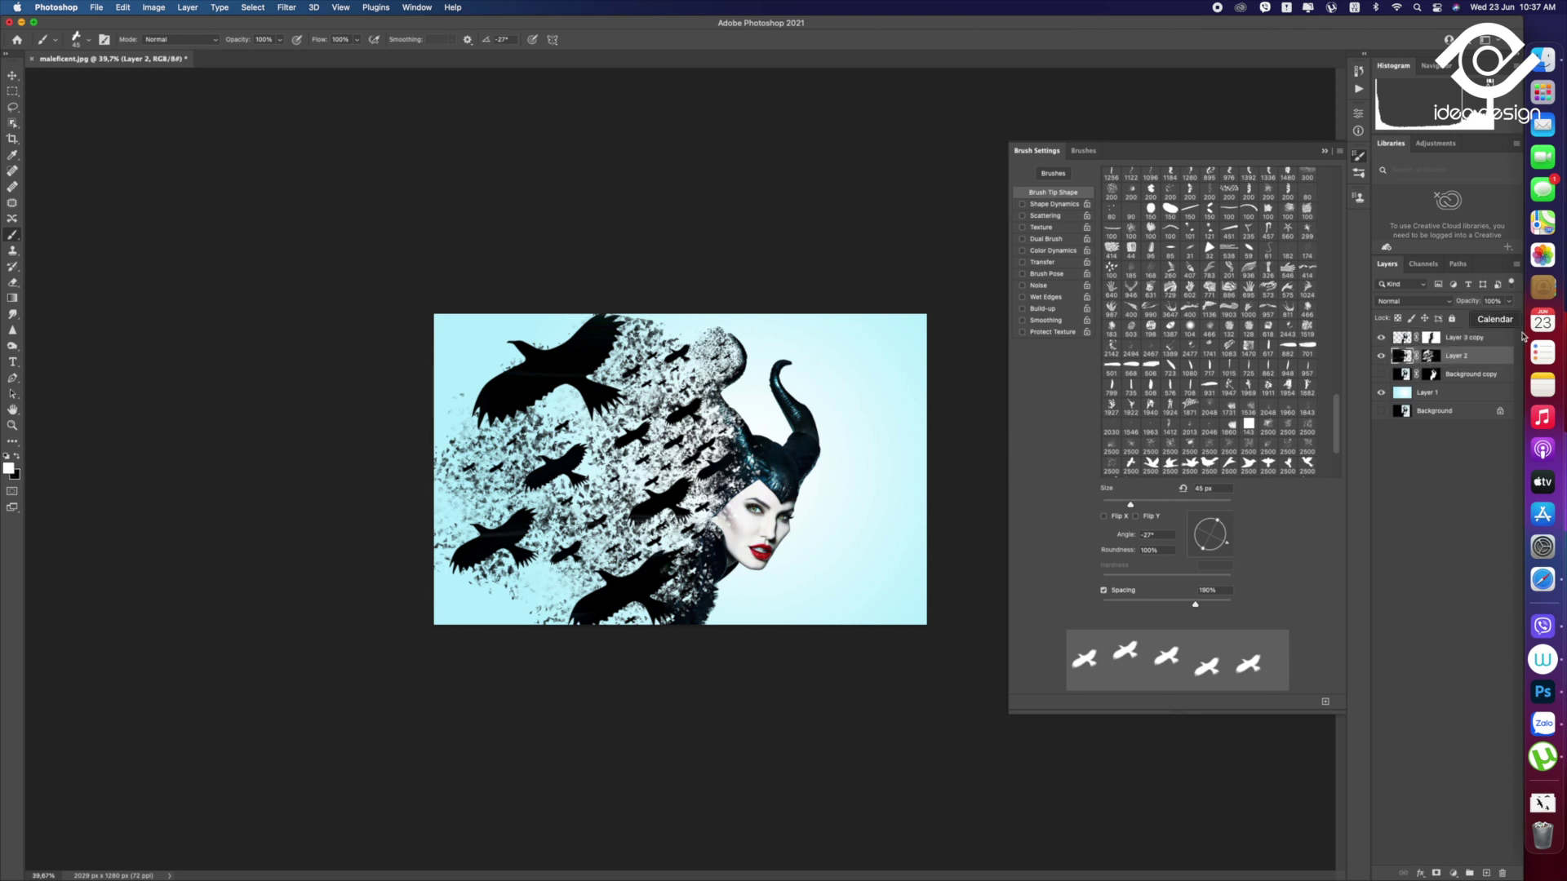
left_click(1430, 355)
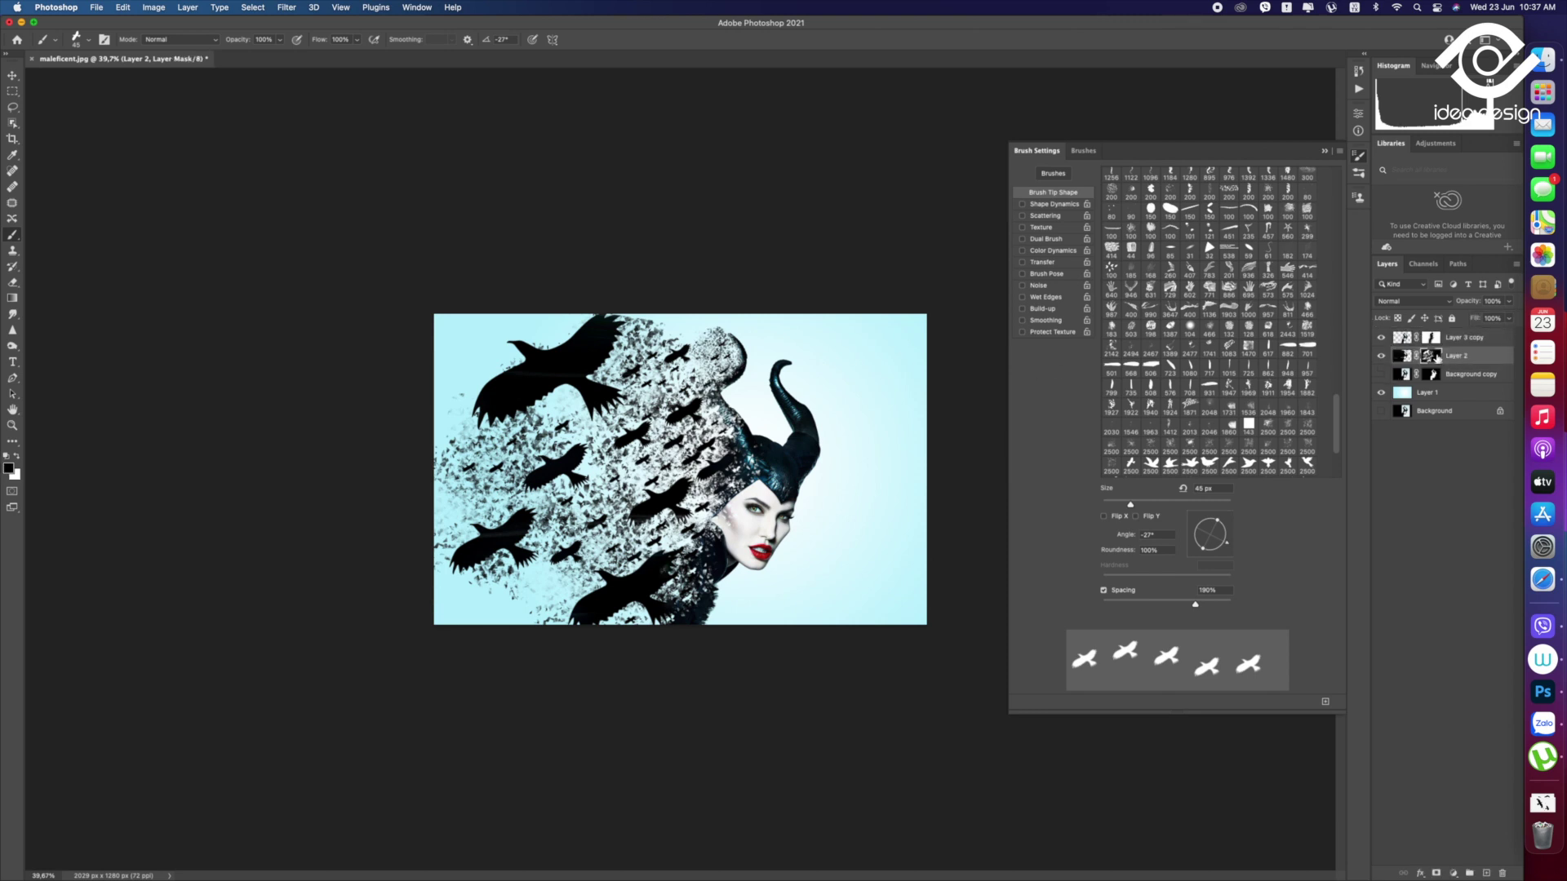
left_click(17, 456)
Stamp a 125 px bird silhouette onto the dispersing trail
key("bracketleft")
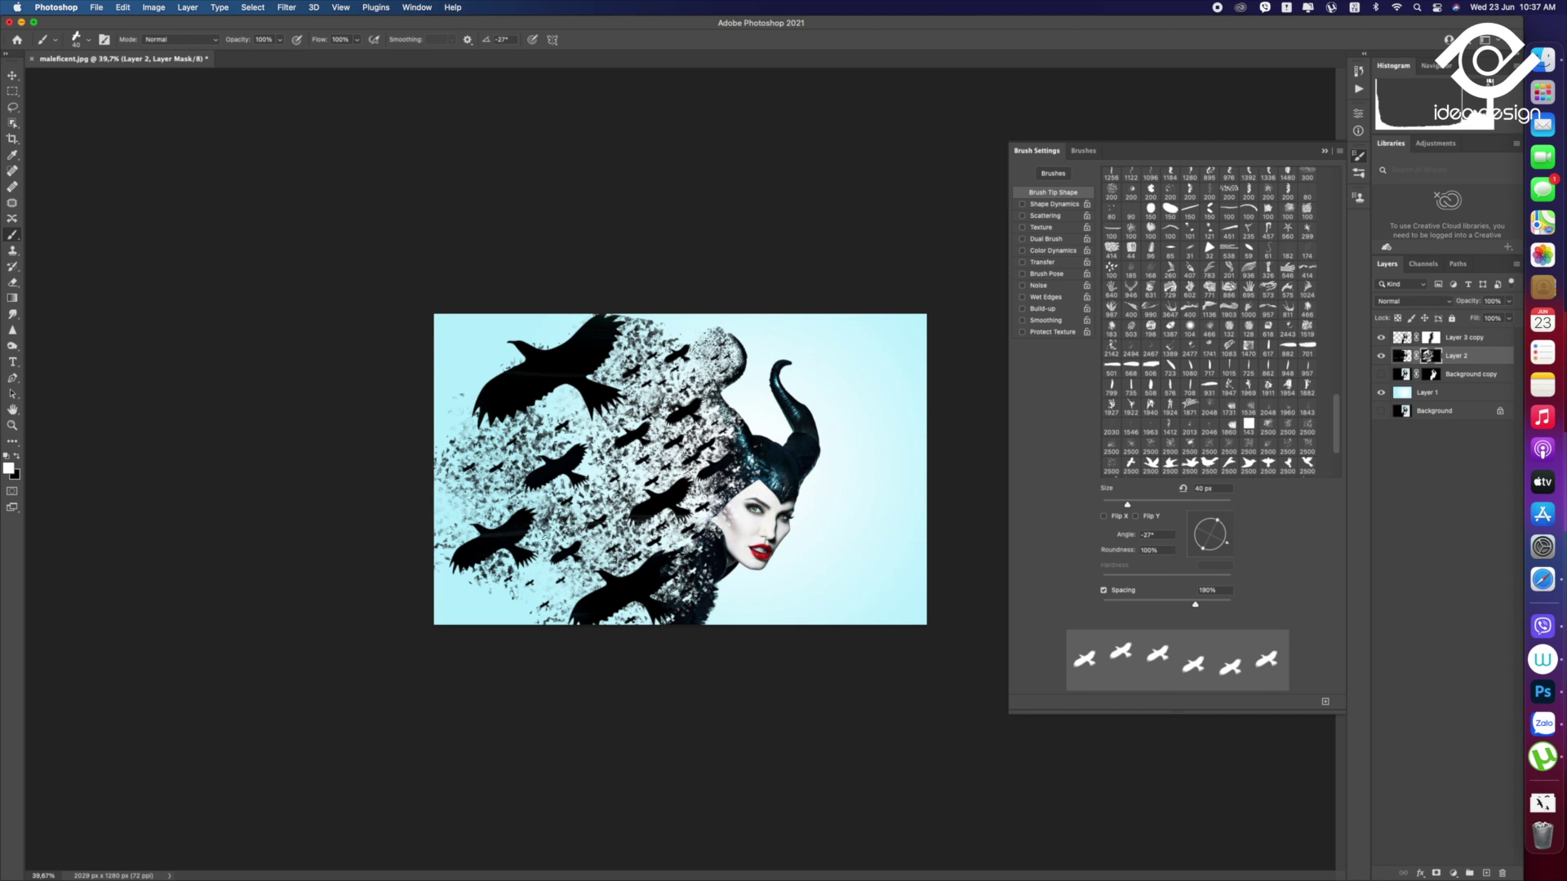
key("bracketright")
key("bracketright")
key("bracketright")
key("bracketright")
key("bracketright")
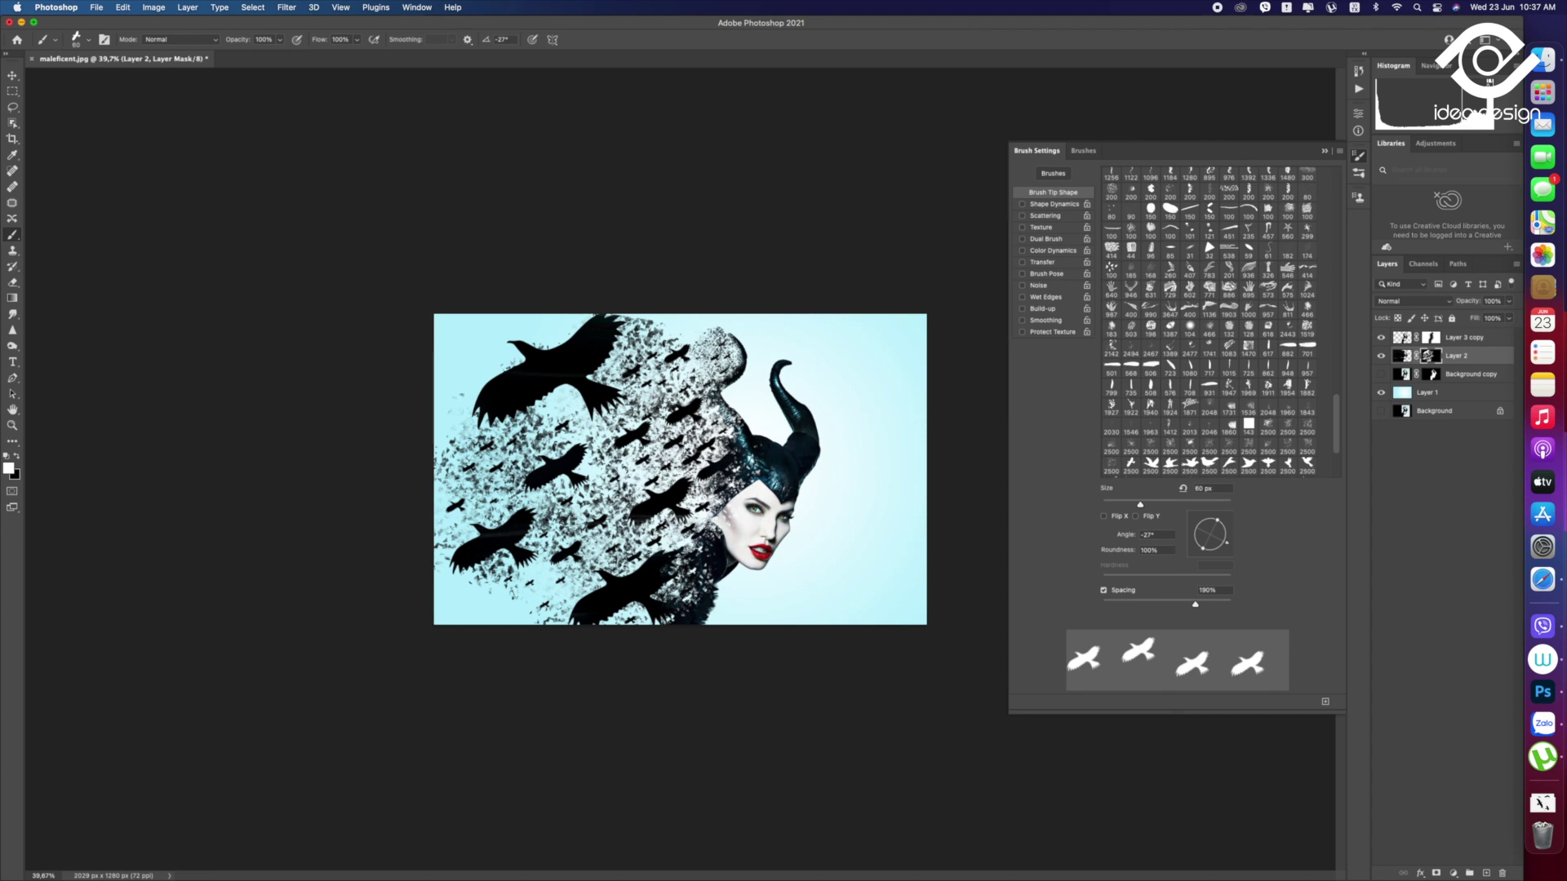
key("bracketleft")
Try a large 200 px bird at the image's left edge, then undo it
key("bracketleft")
key("bracketright")
key("bracketright")
key("bracketright")
key("bracketright")
key("bracketright")
key("bracketright")
key("bracketright")
key("bracketright")
key("bracketright")
left_click(489, 485)
key("bracketleft")
key("bracketleft")
key("bracketleft")
key("bracketleft")
key("bracketleft")
key("bracketleft")
key("bracketleft")
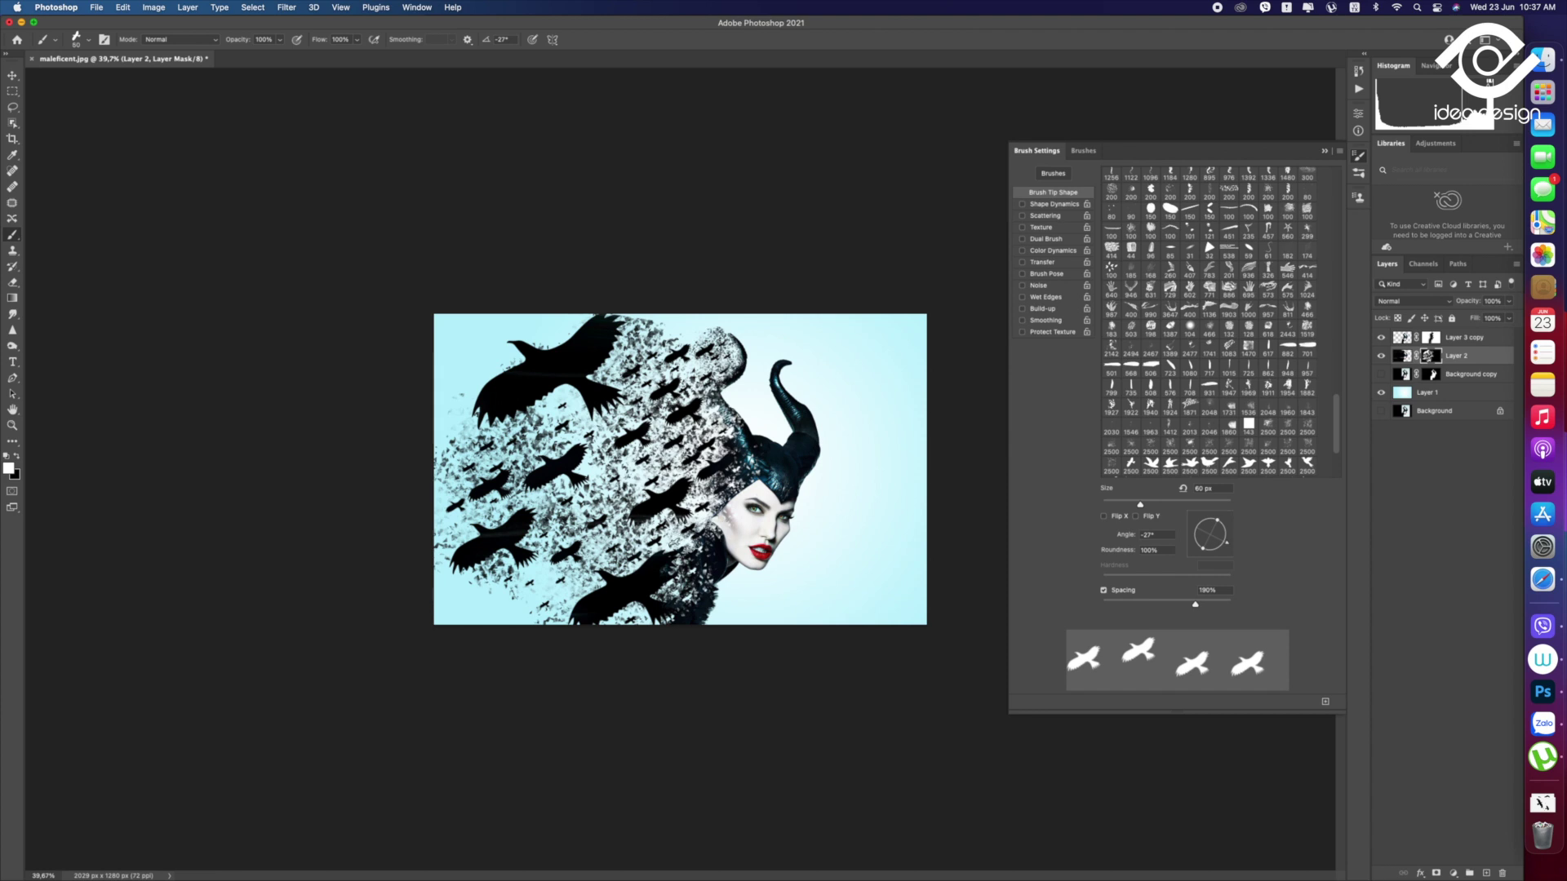
key("bracketleft")
key("bracketright")
key("bracketright")
key("bracketleft")
key("bracketleft")
key("bracketleft")
key("bracketright")
key("bracketright")
key("bracketright")
key("bracketright")
key("bracketright")
key("bracketright")
key("bracketright")
key("bracketright")
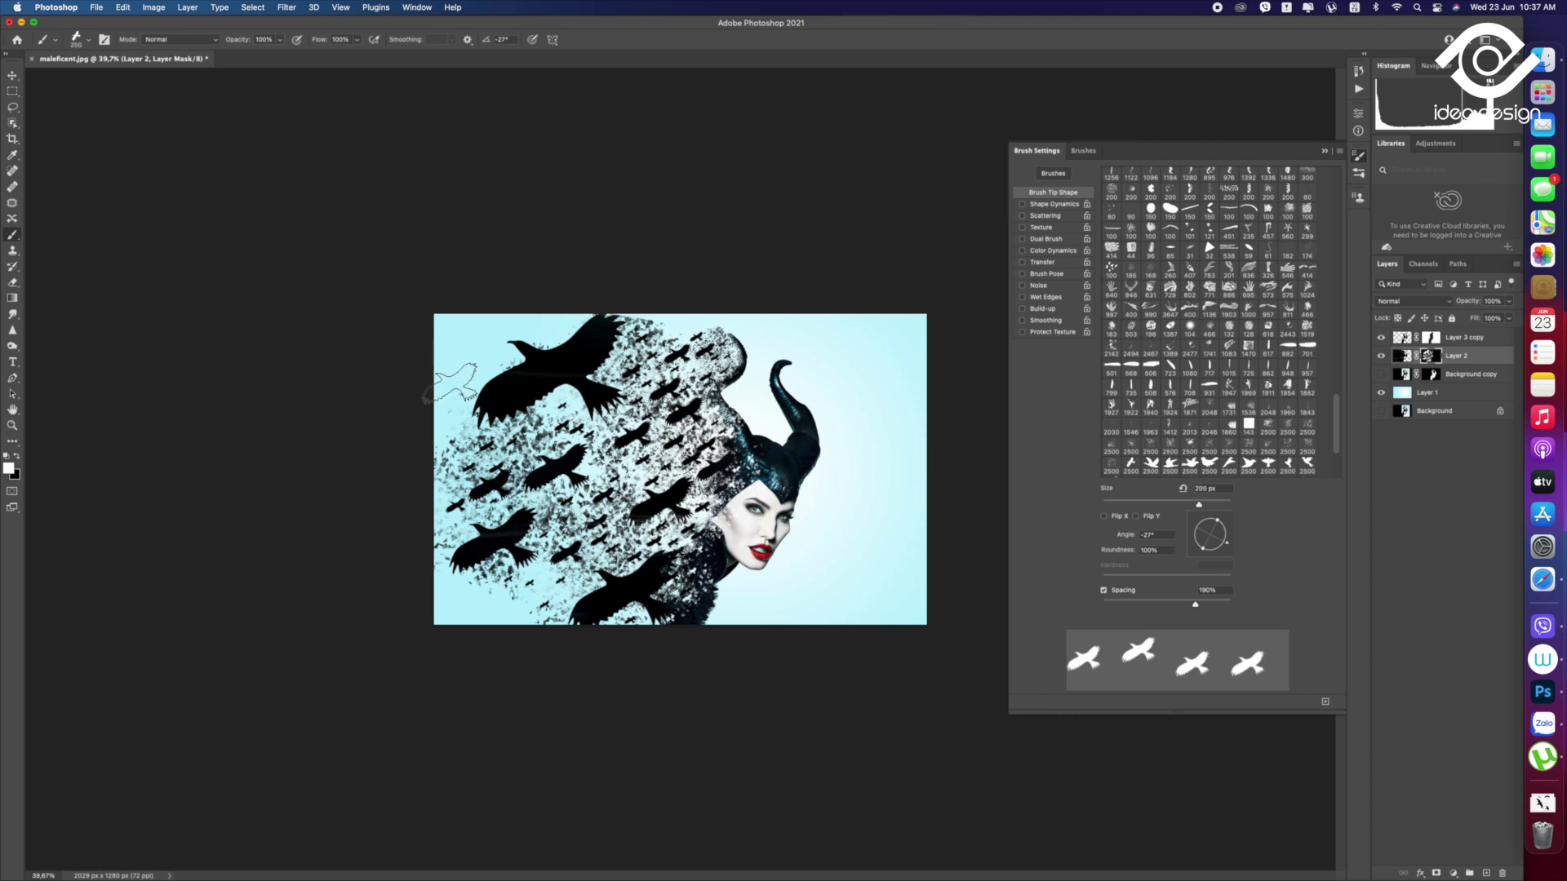
left_click(449, 420)
key("bracketright")
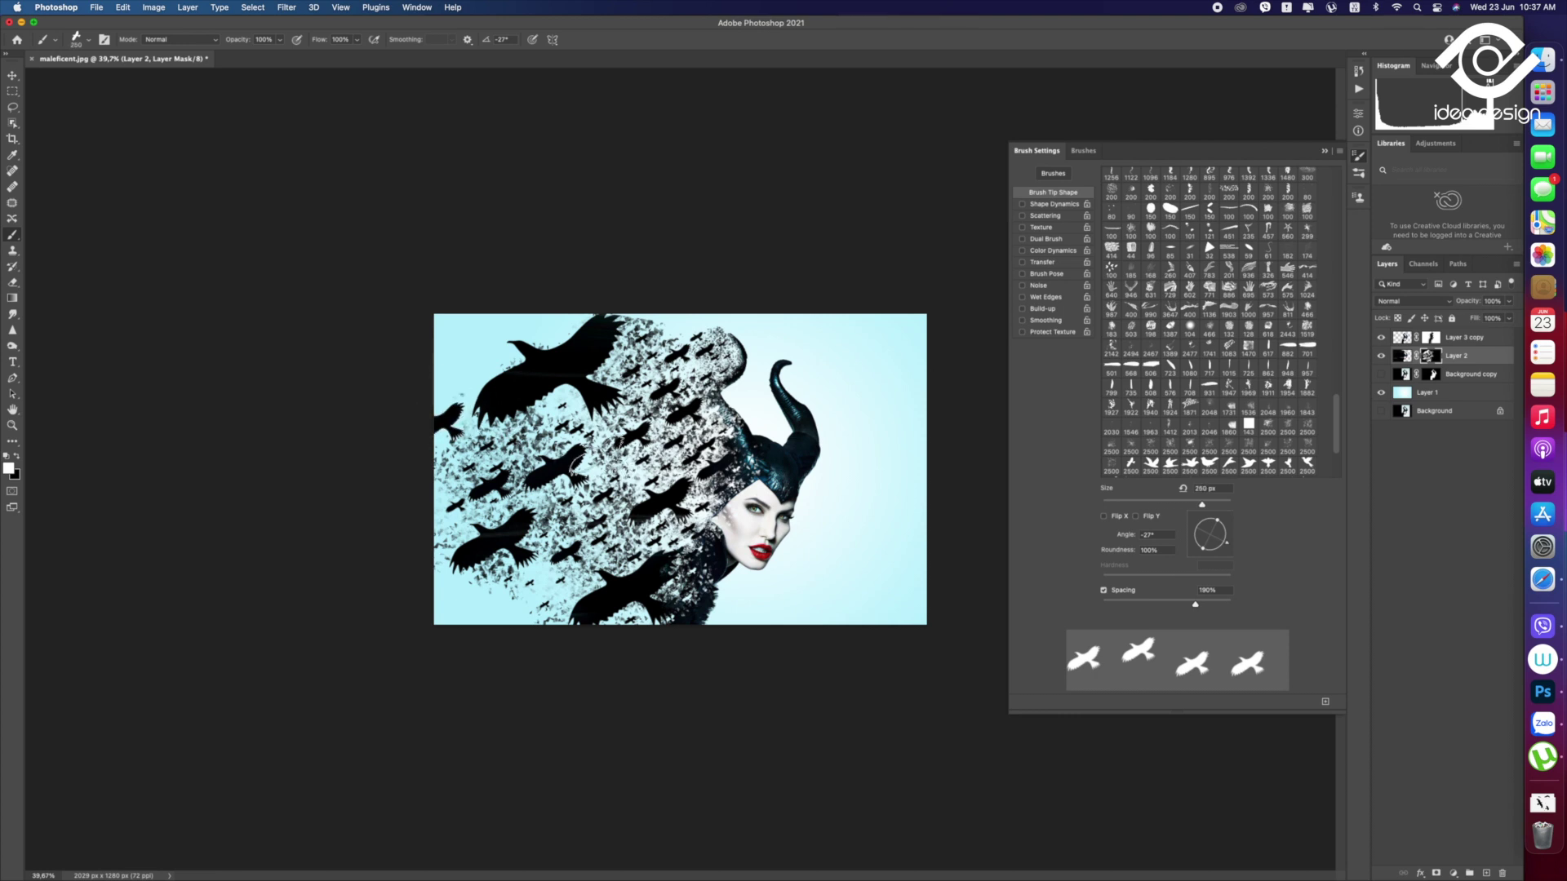
key("super+z")
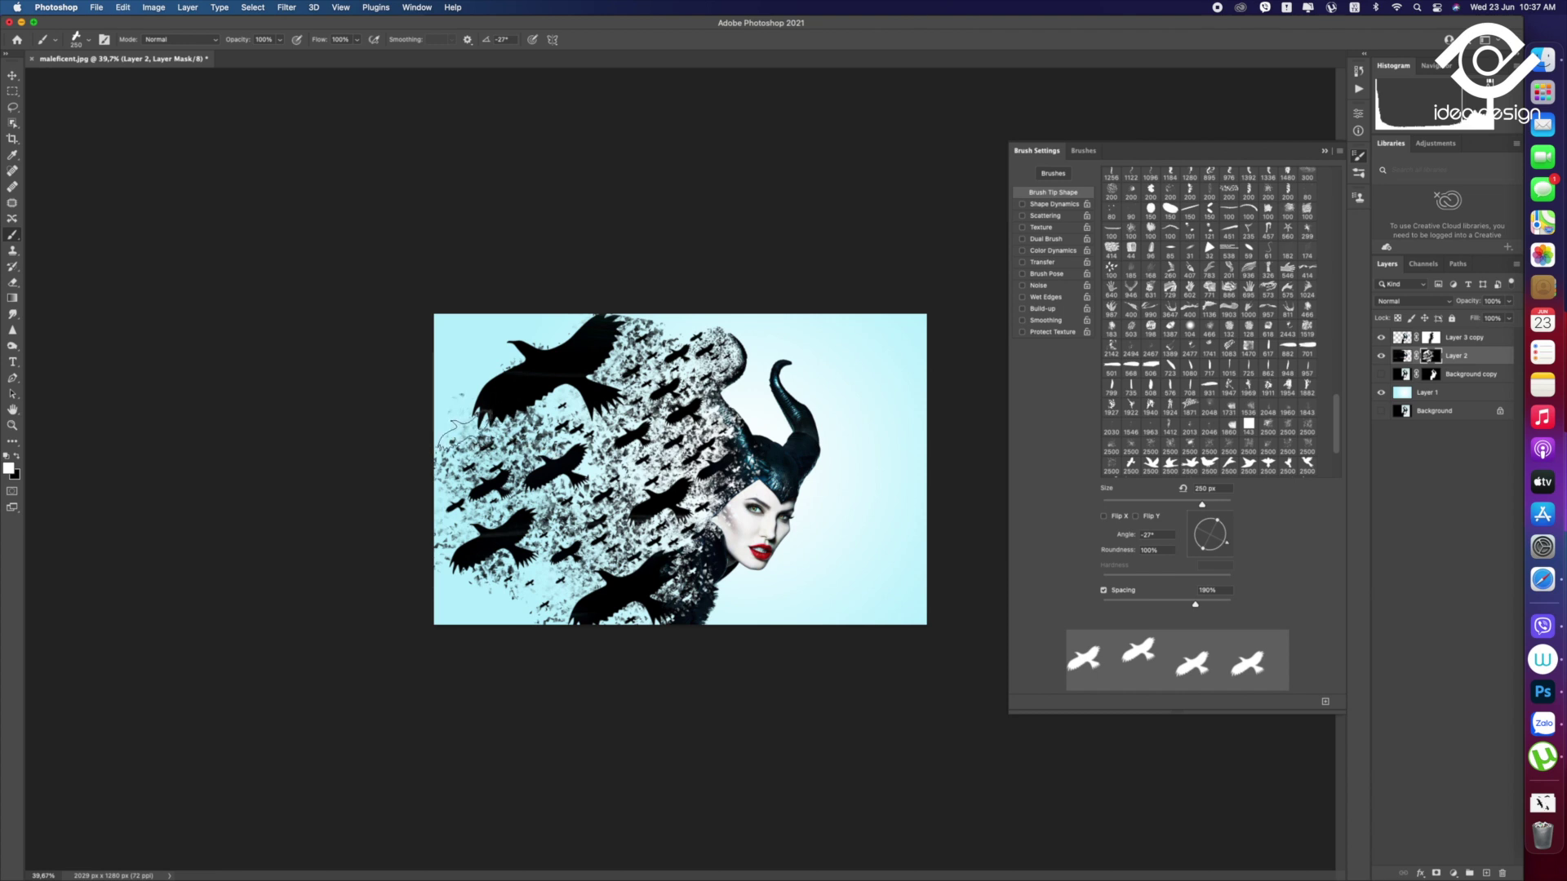
Stamp a 175 px bird at the left edge and a small one near the upper trail
key("bracketleft")
key("bracketleft")
left_click(457, 437)
left_click(474, 368)
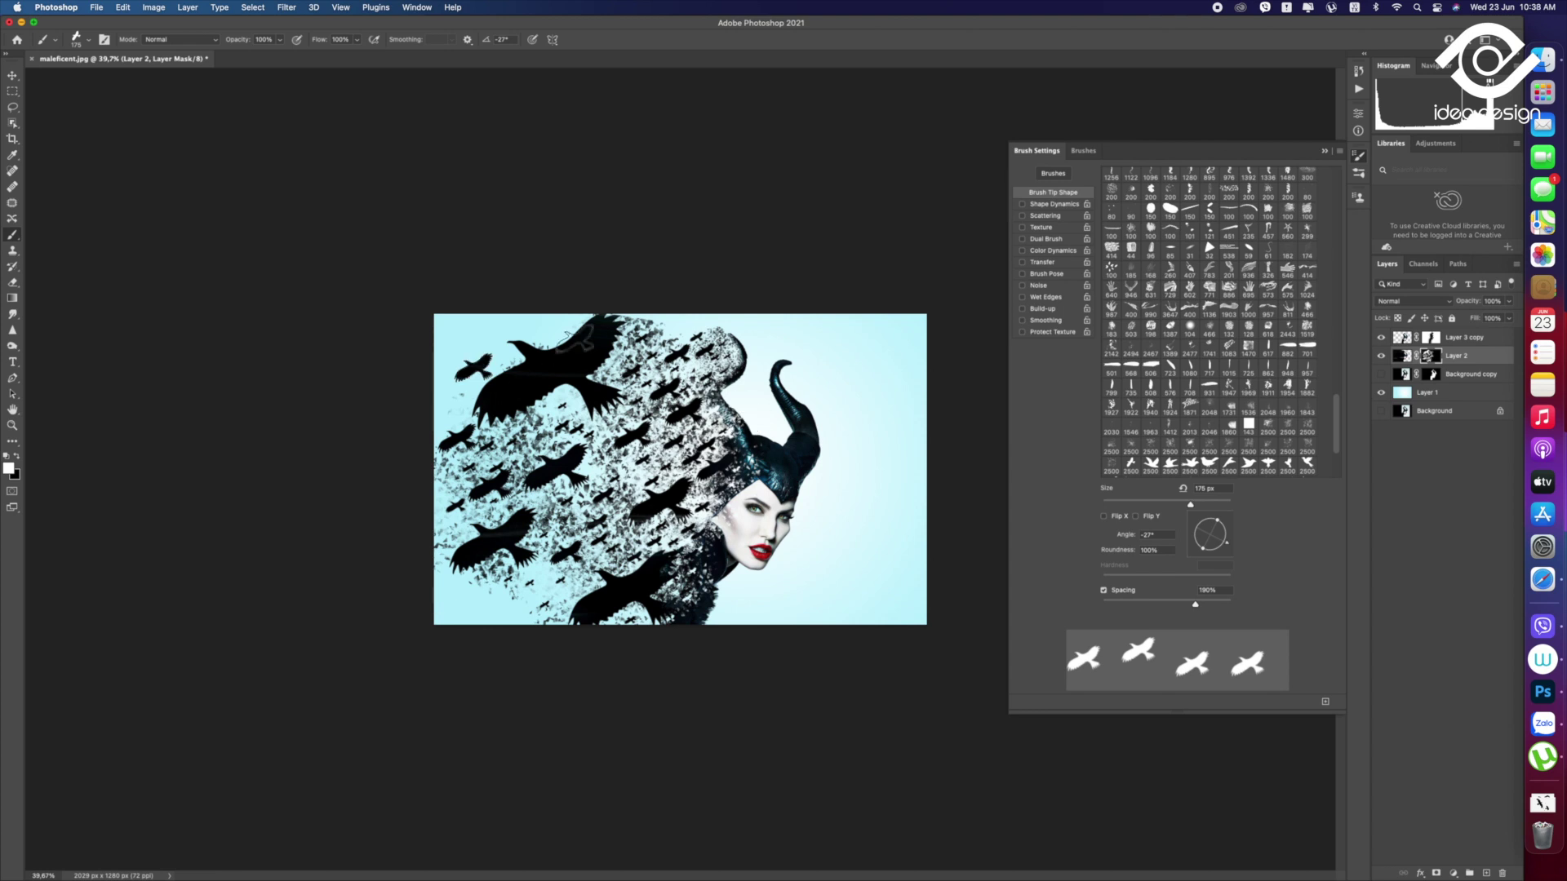
key("bracketleft")
key("bracketleft")
key("bracketleft")
key("bracketleft")
key("bracketleft")
key("bracketleft")
left_click(89, 41)
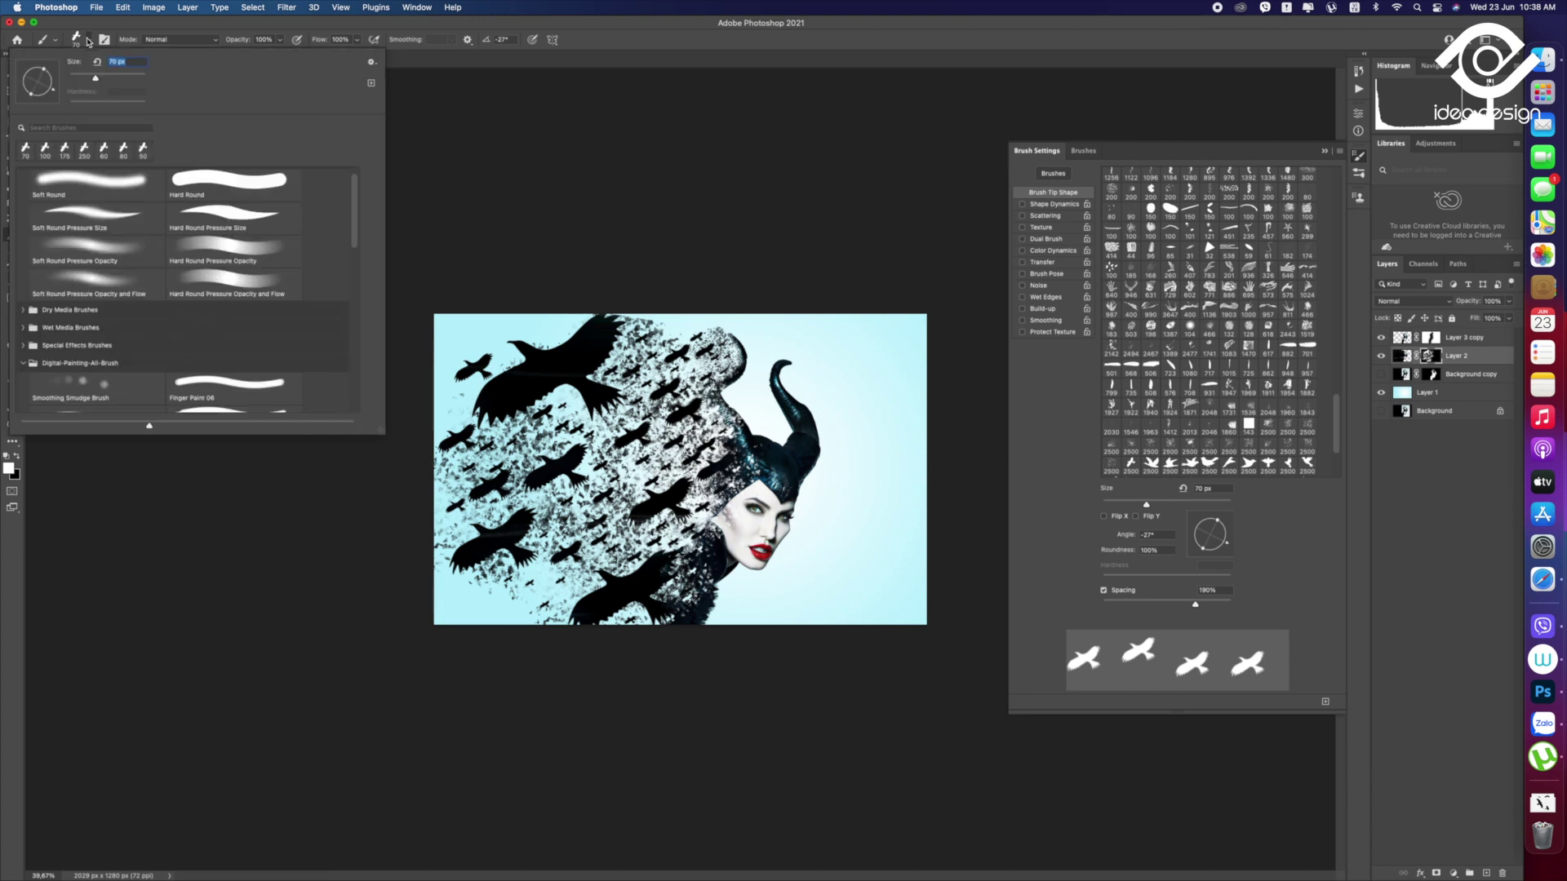
Choose the Soft Round brush and paint Layer 2's mask softly along the image's top
left_click(84, 175)
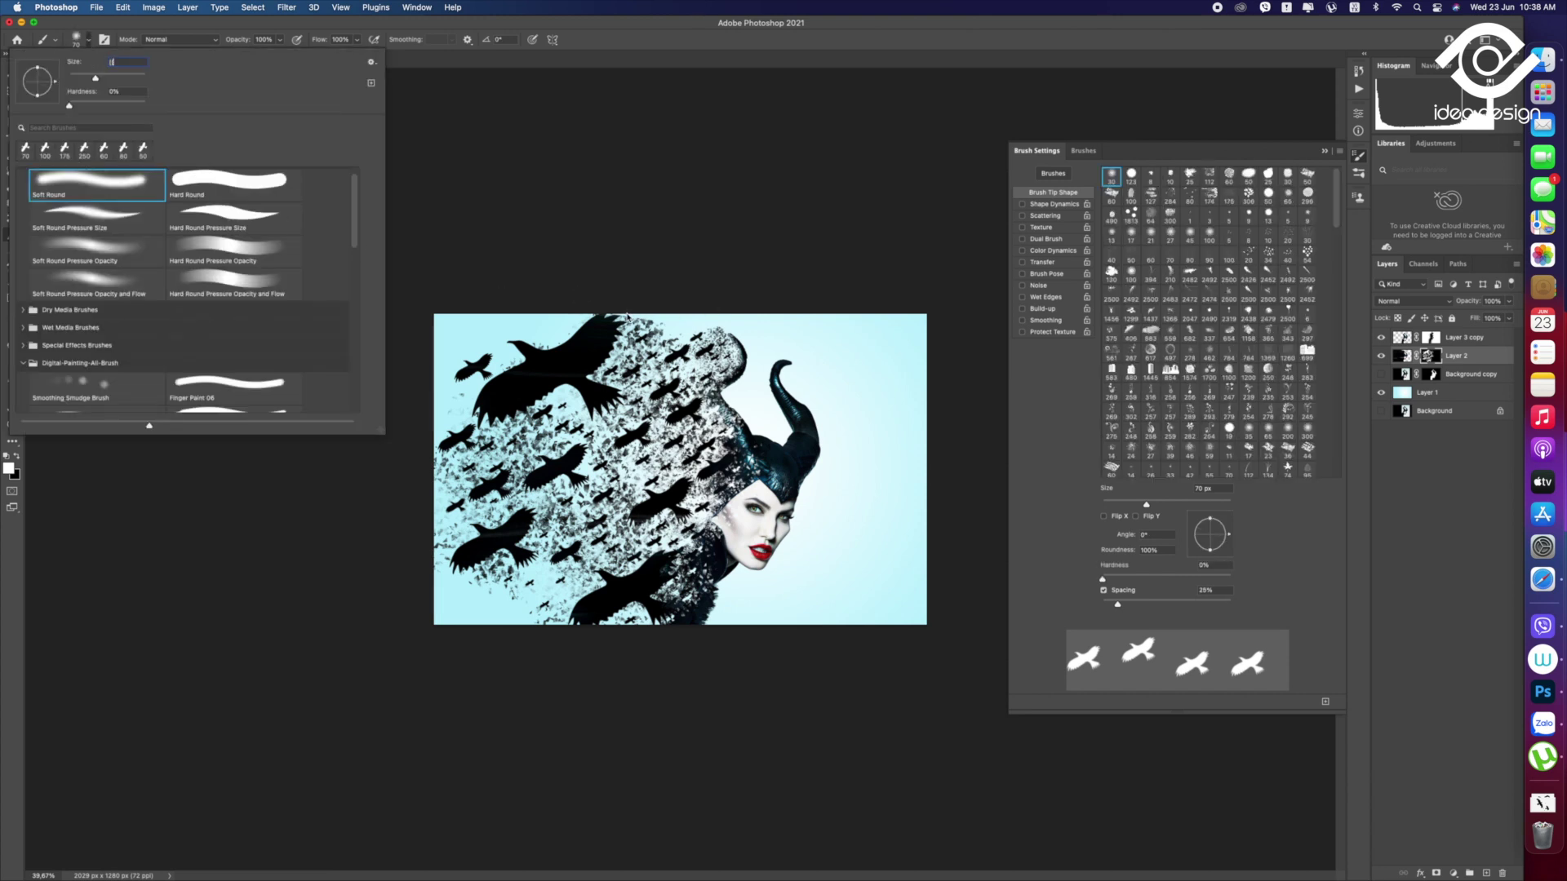
key("Return")
left_click(754, 317)
left_click_drag(642, 317, 751, 343)
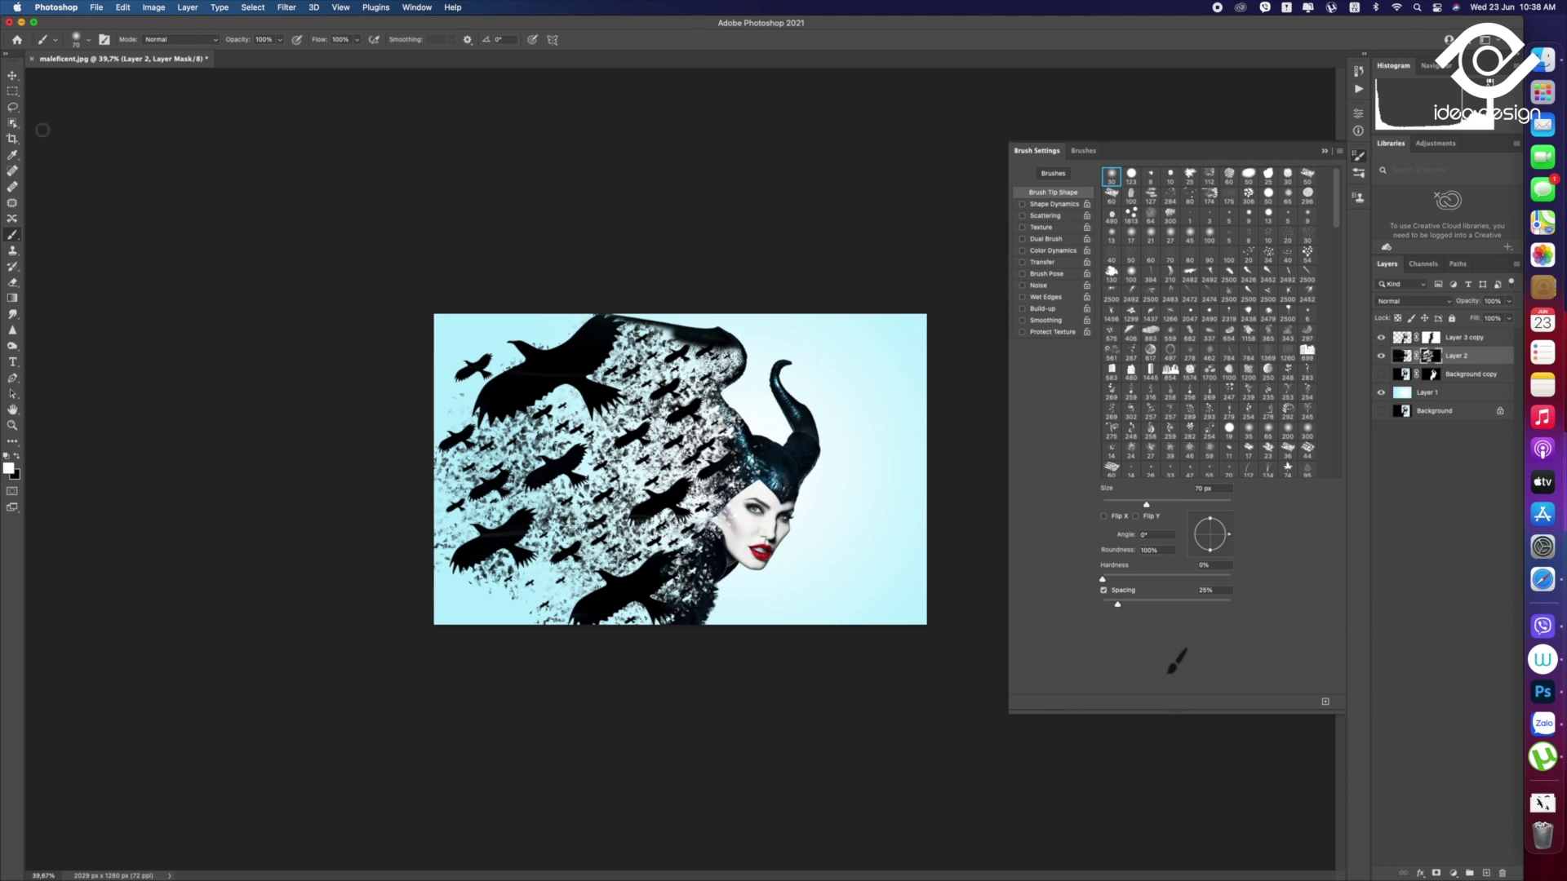
Set the foreground to black, zoom in, and shrink the brush to 45 px
left_click(12, 75)
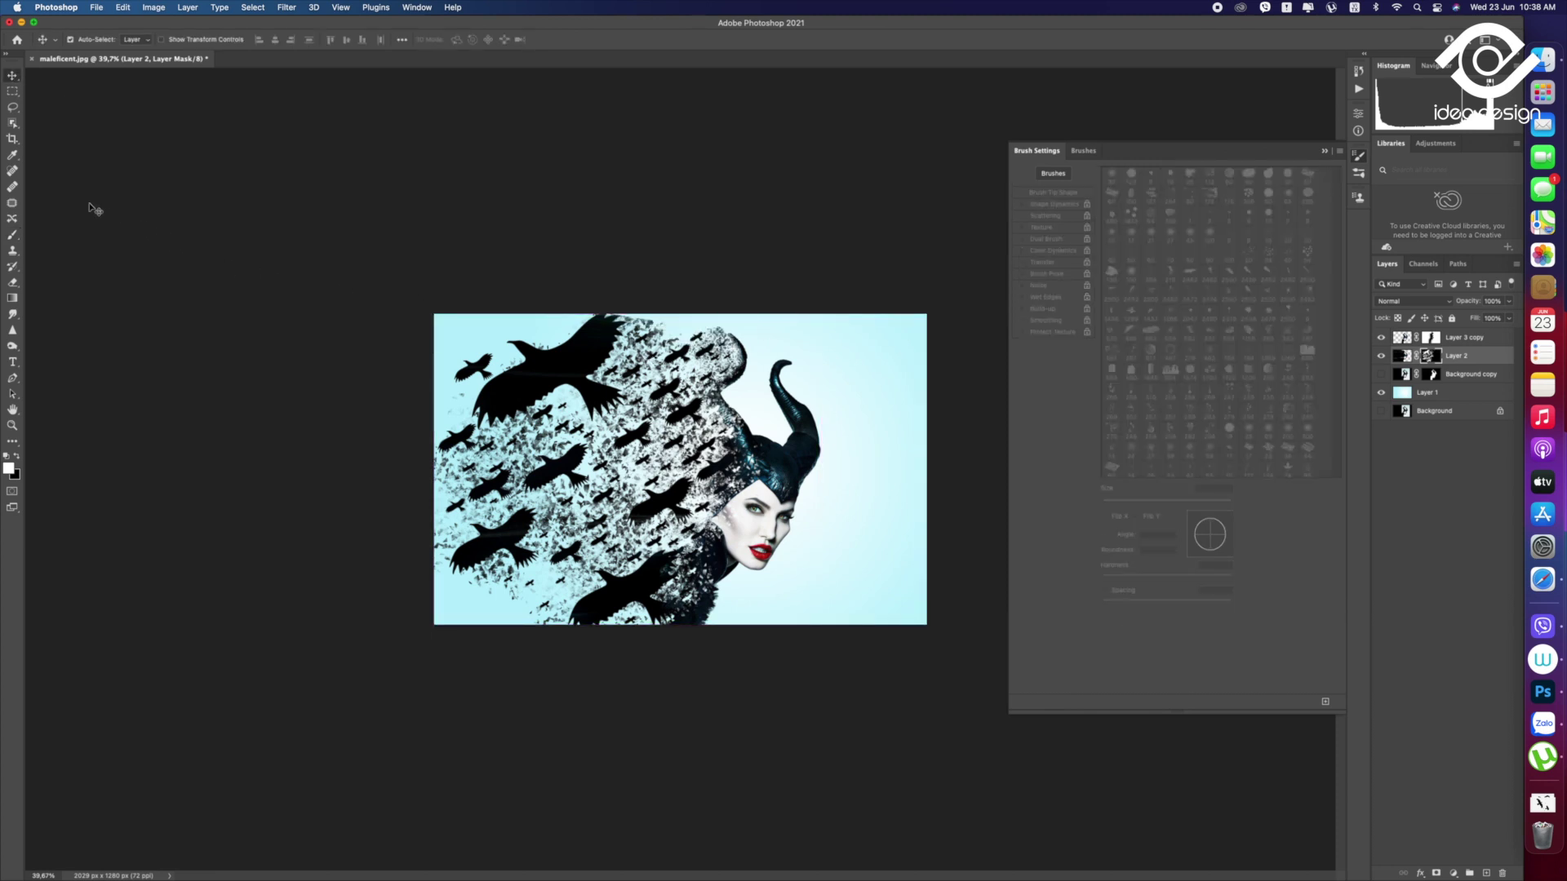
left_click(12, 235)
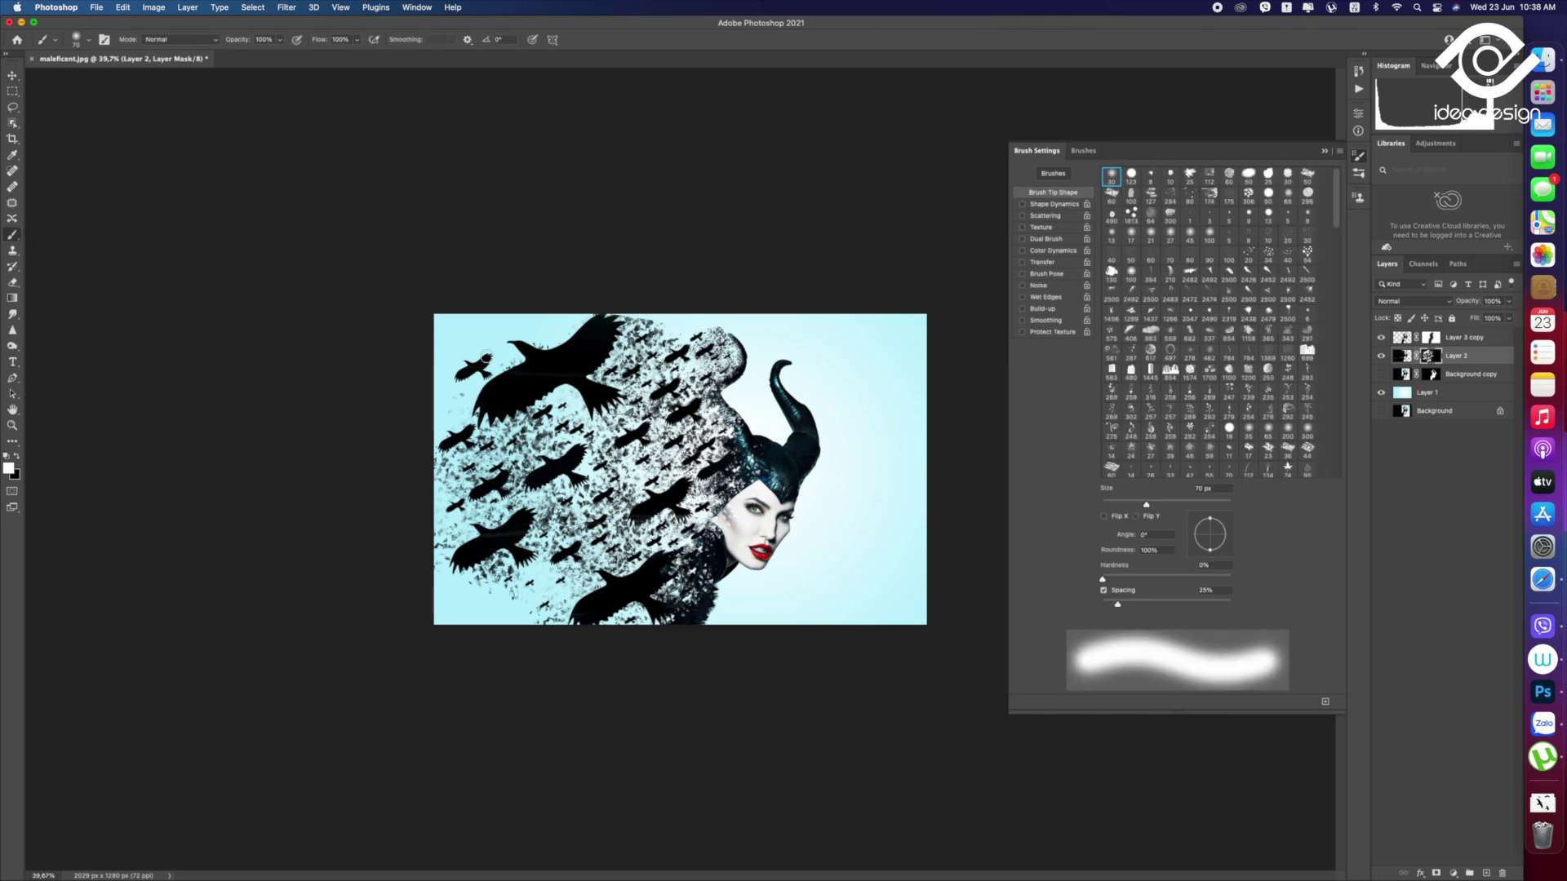
left_click(17, 455)
scroll(669, 315, "up", 1)
scroll(669, 315, "up", 1)
scroll(668, 314, "up", 1)
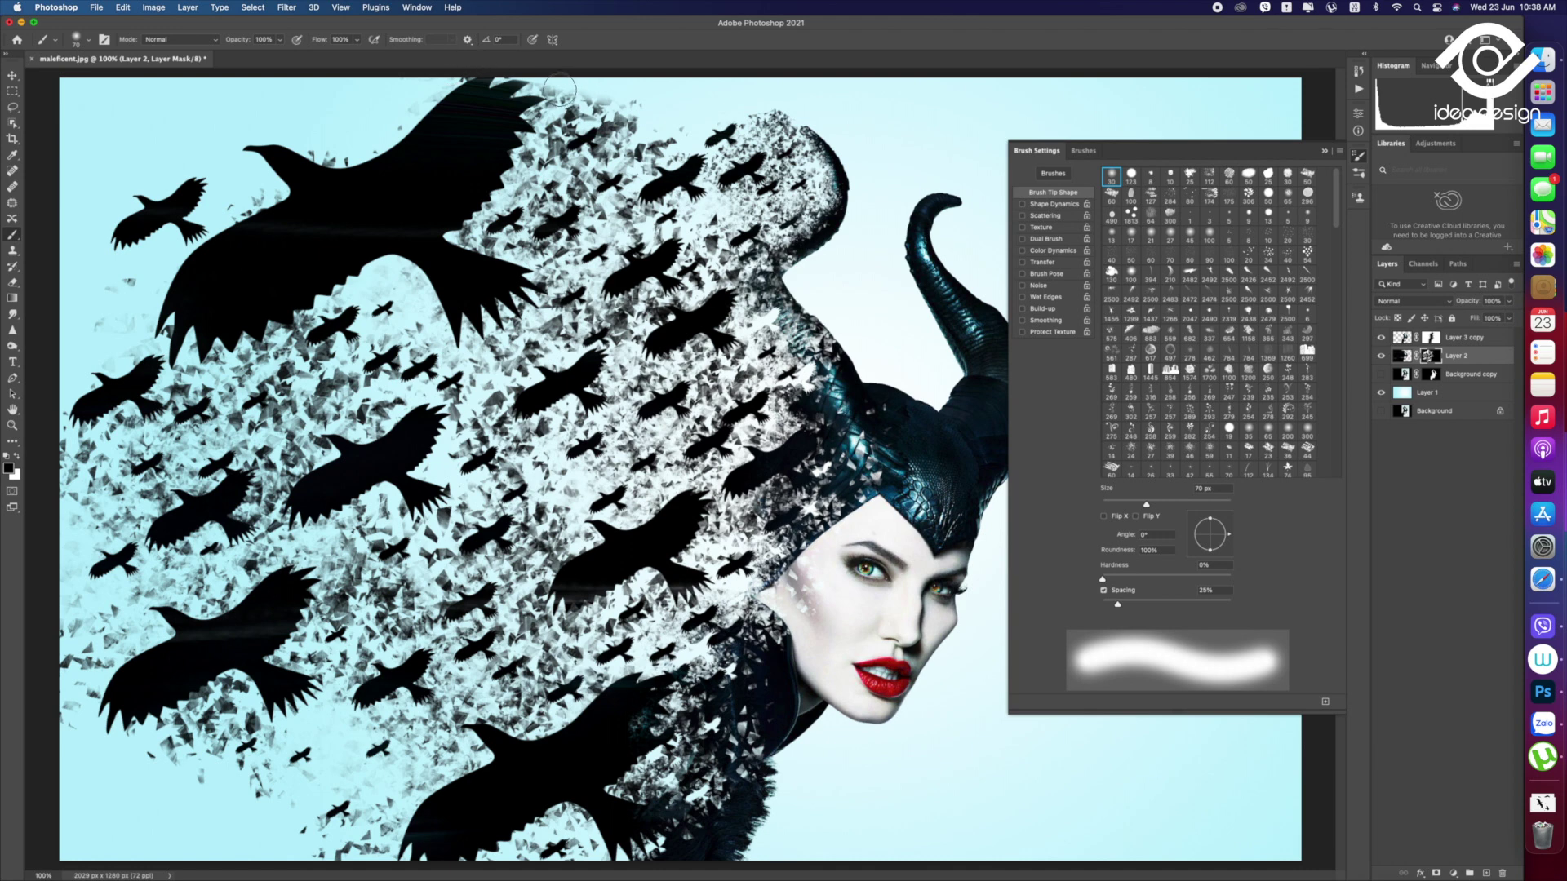
key("bracketleft")
key("bracketleft")
key("bracketleft")
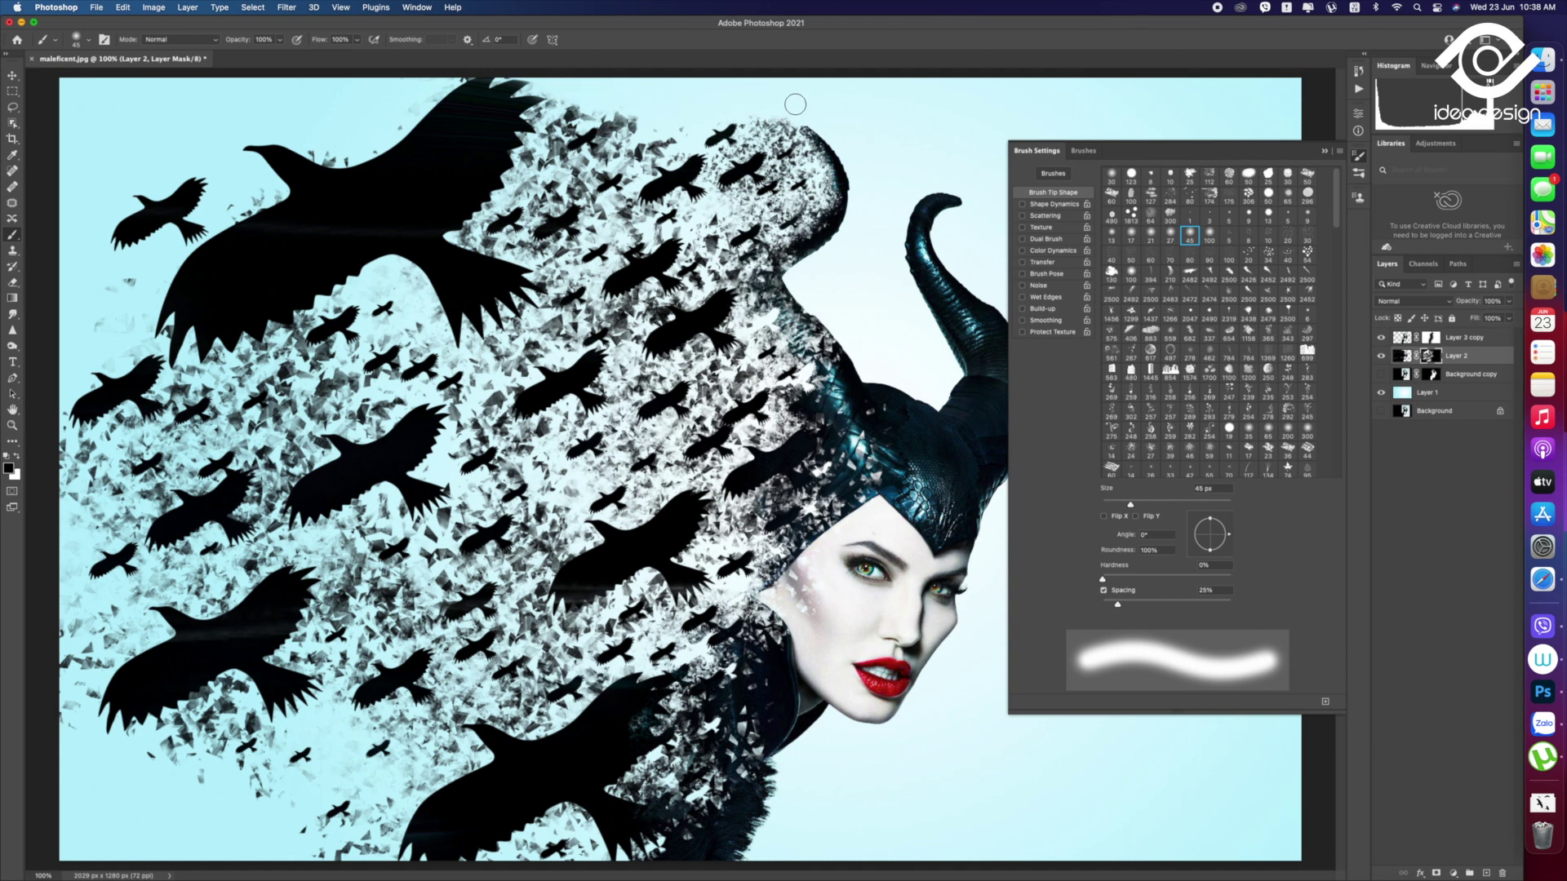
Zoom out to the whole image and select Layer 3 copy
key("z")
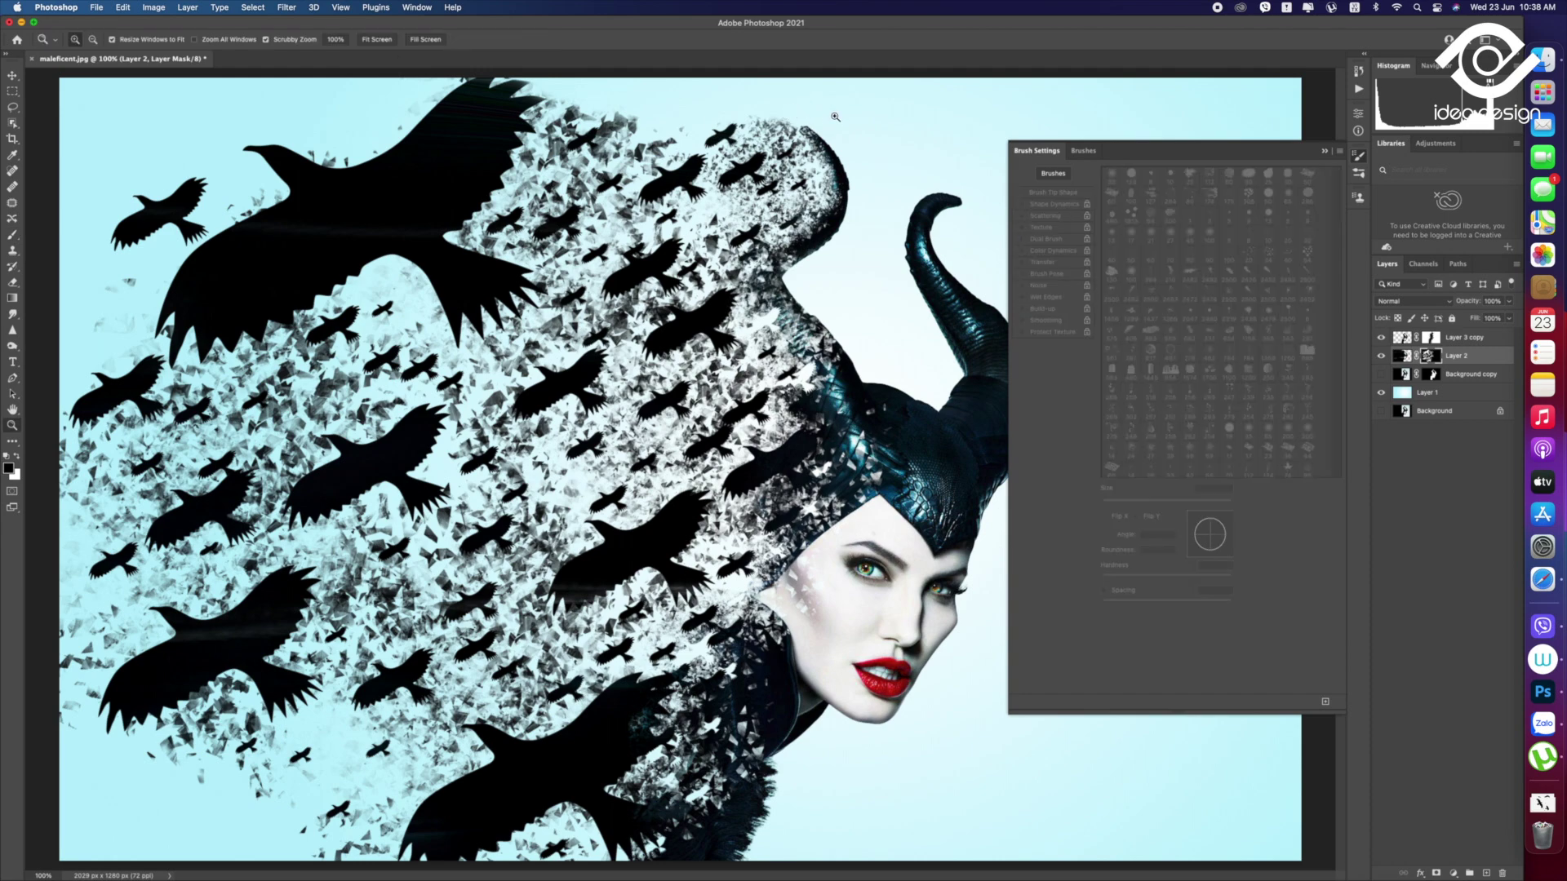
scroll(790, 109, "down", 5)
key("v")
left_click(1462, 337)
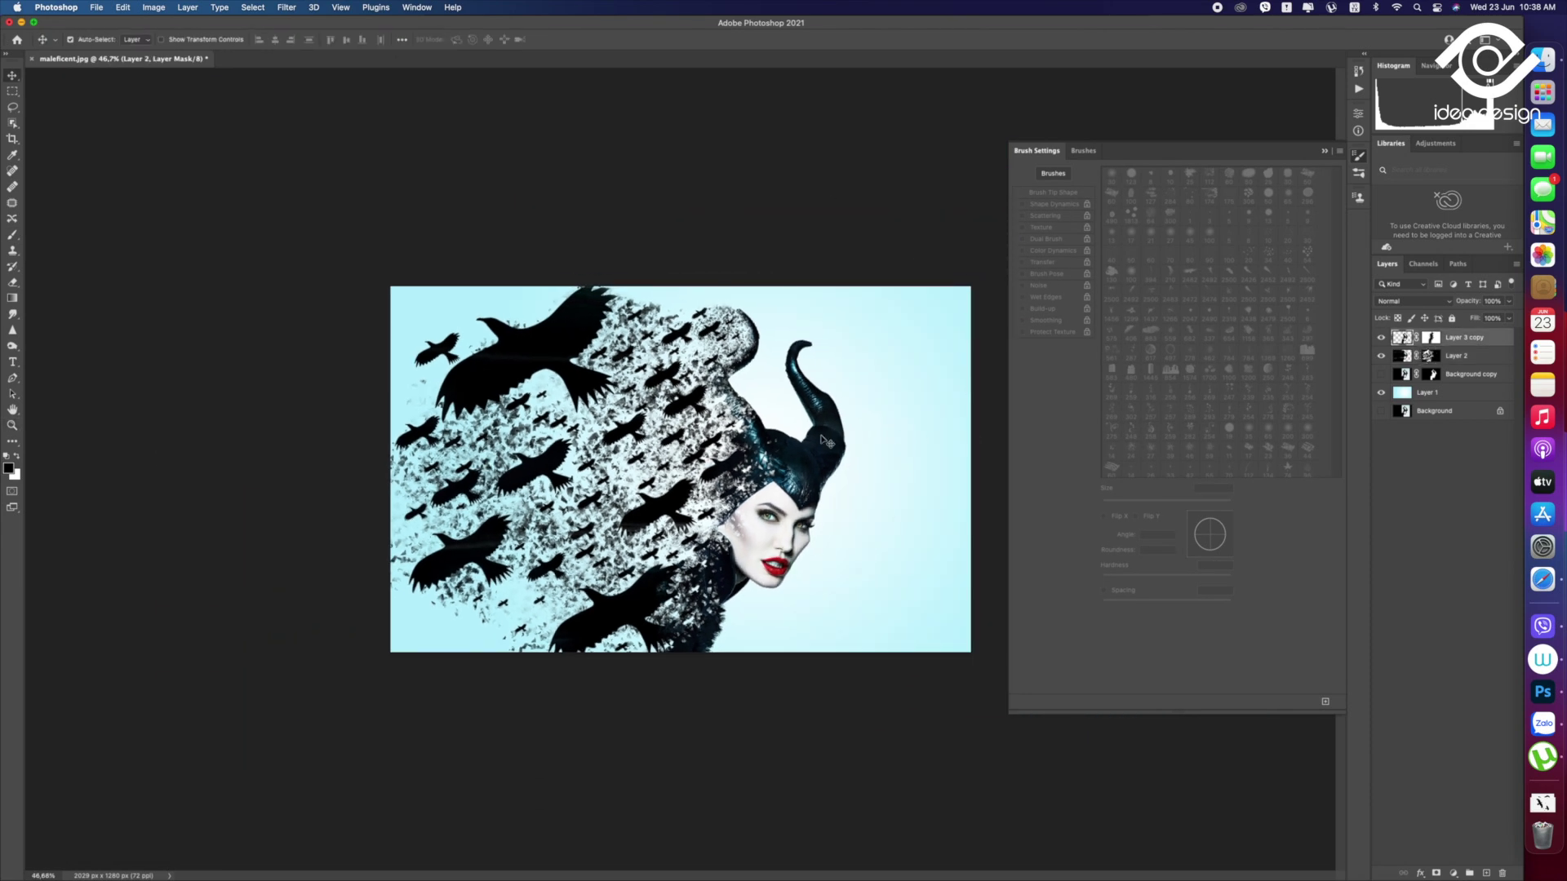
Fill the figure's outline with black on a new Layer 3 below the Background copy
left_click(1436, 377, "ctrl")
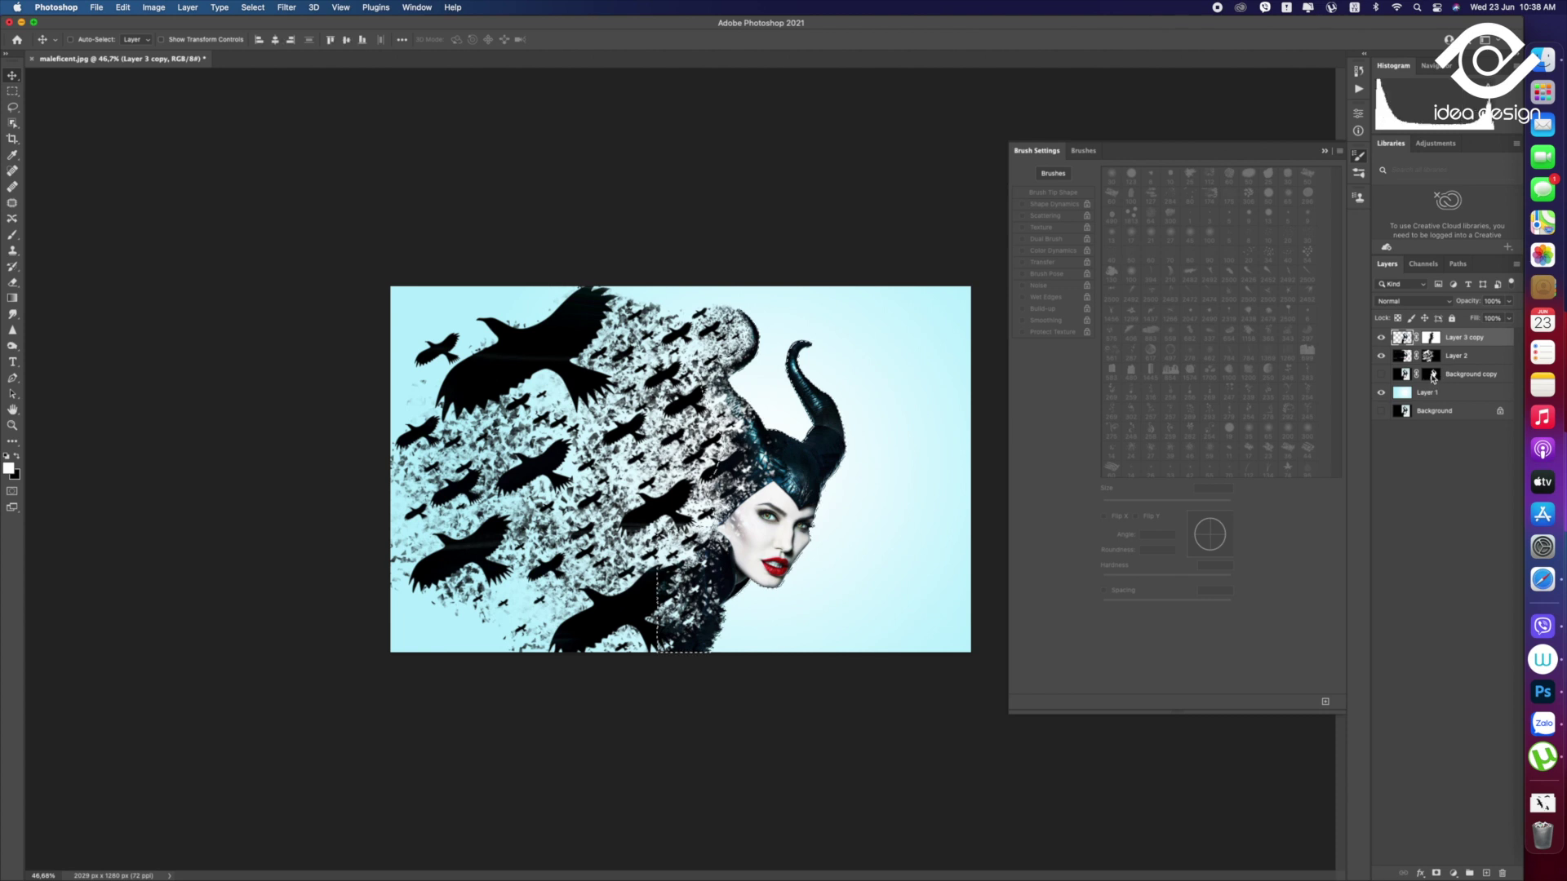
left_click(1486, 873)
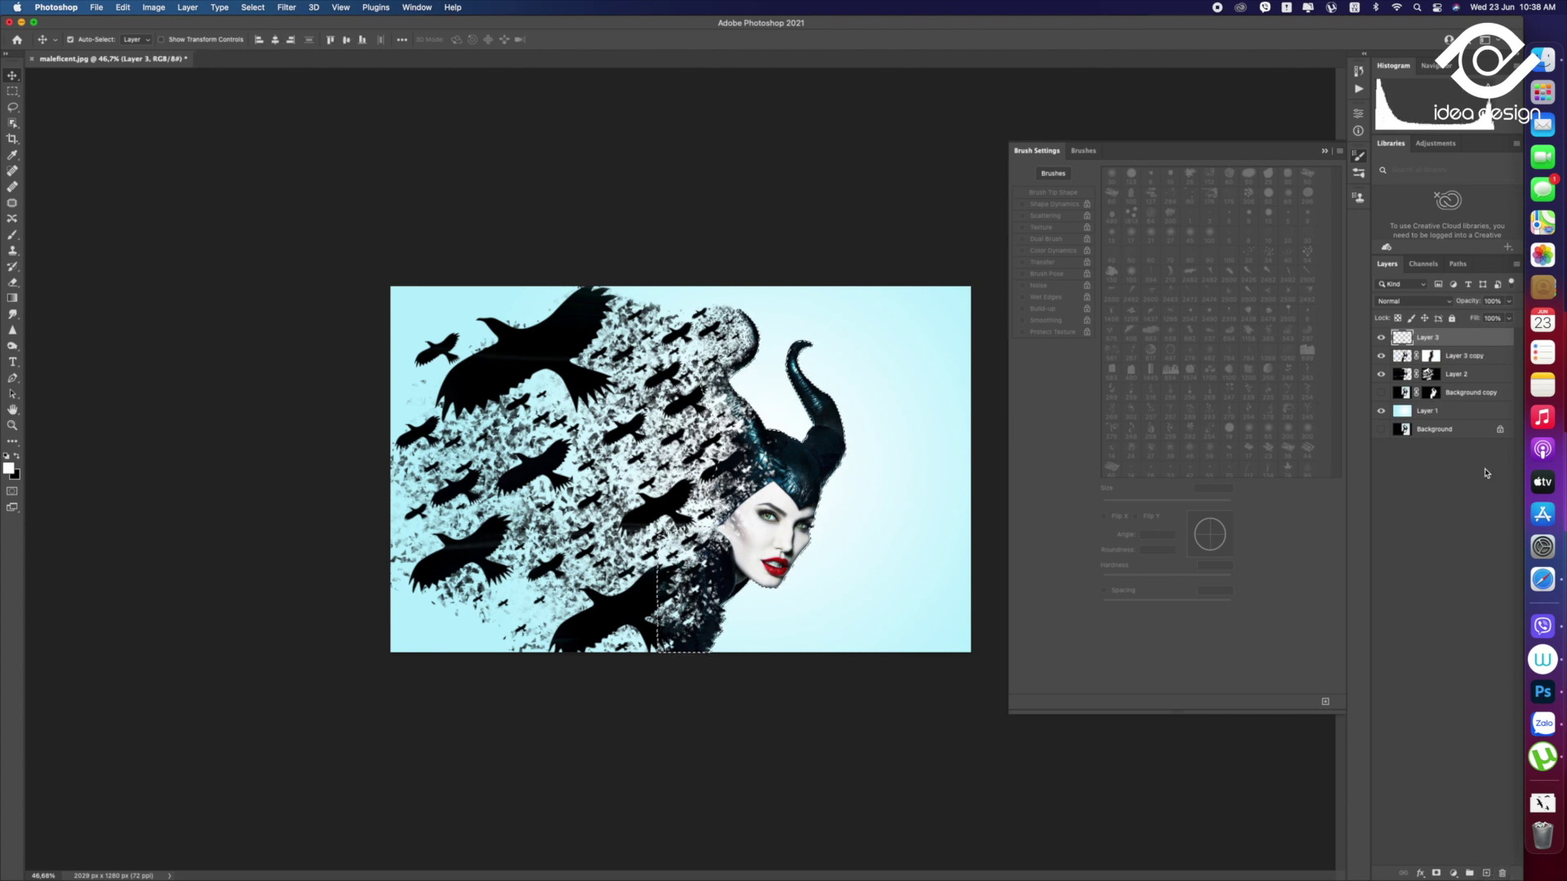
mouse_move(1445, 337)
left_mouse_down()
mouse_move(1468, 413)
mouse_move(1468, 383)
left_mouse_up()
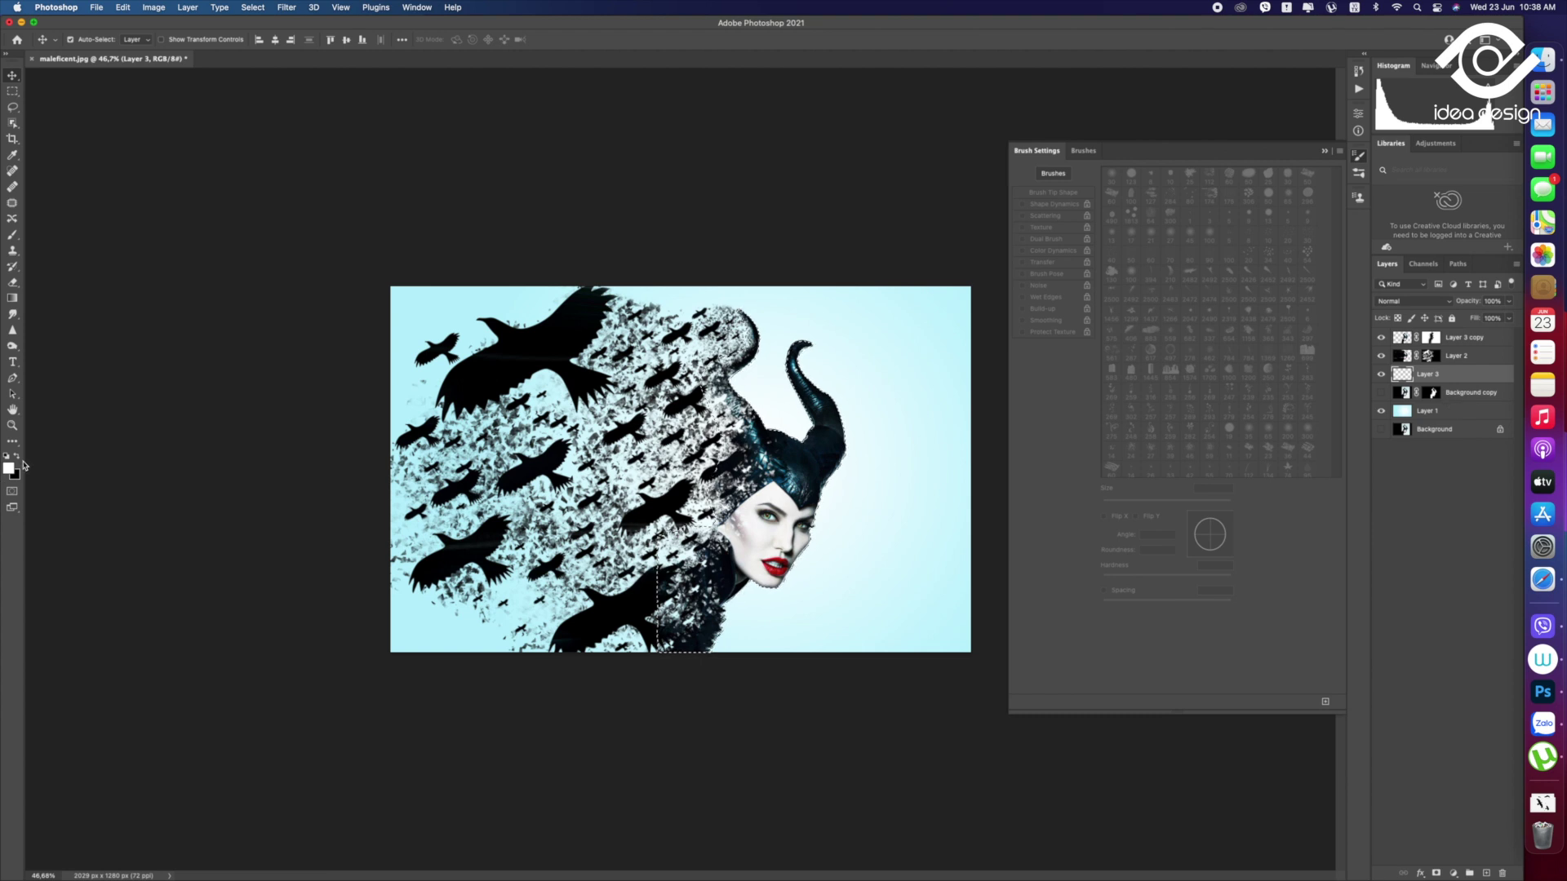
key("ctrl+BackSpace")
key("ctrl+d")
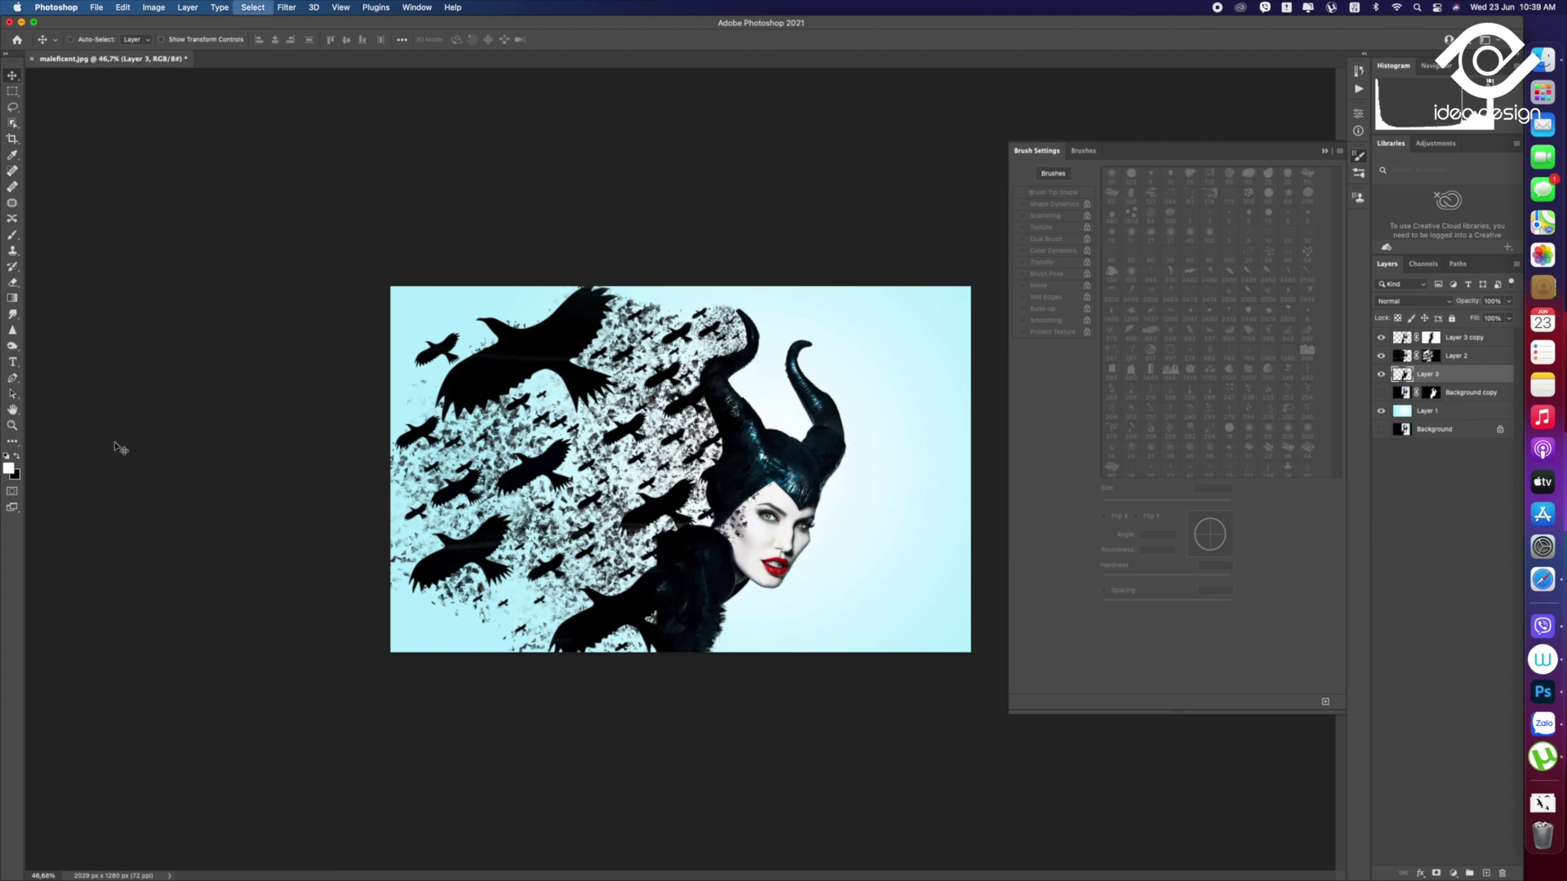
mouse_move(1442, 390)
left_mouse_down()
mouse_move(1438, 405)
mouse_move(1442, 387)
left_mouse_up()
Free Transform the black silhouette slightly down and to the right
key("super+t")
left_click_drag(814, 528, 817, 534)
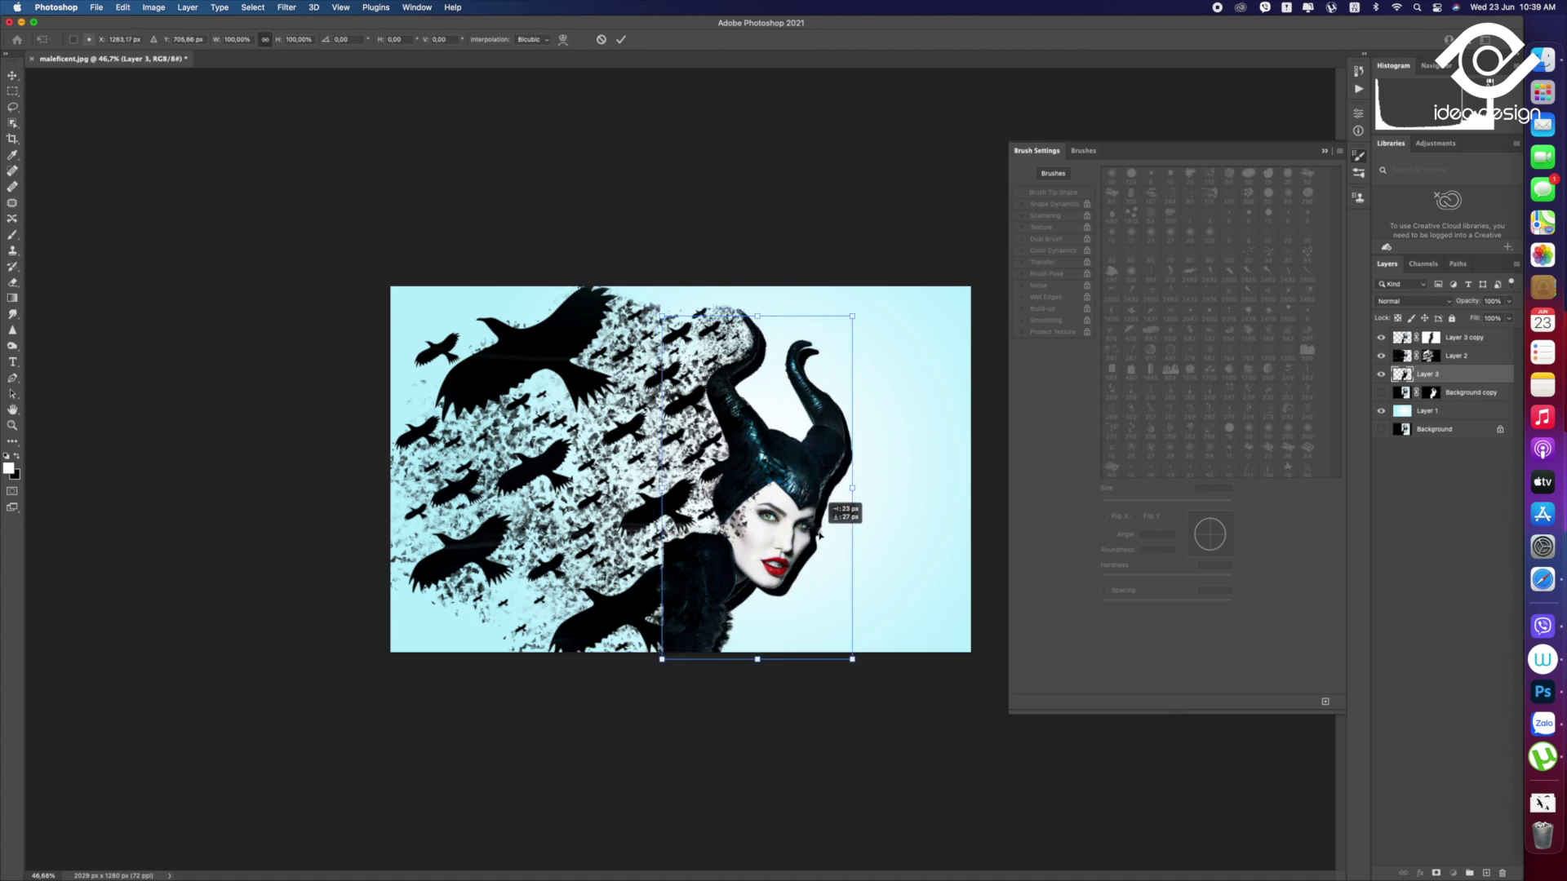
key("Return")
Apply a Gaussian Blur of about 28.9 px to the shadow and nudge it into place
left_click(286, 7)
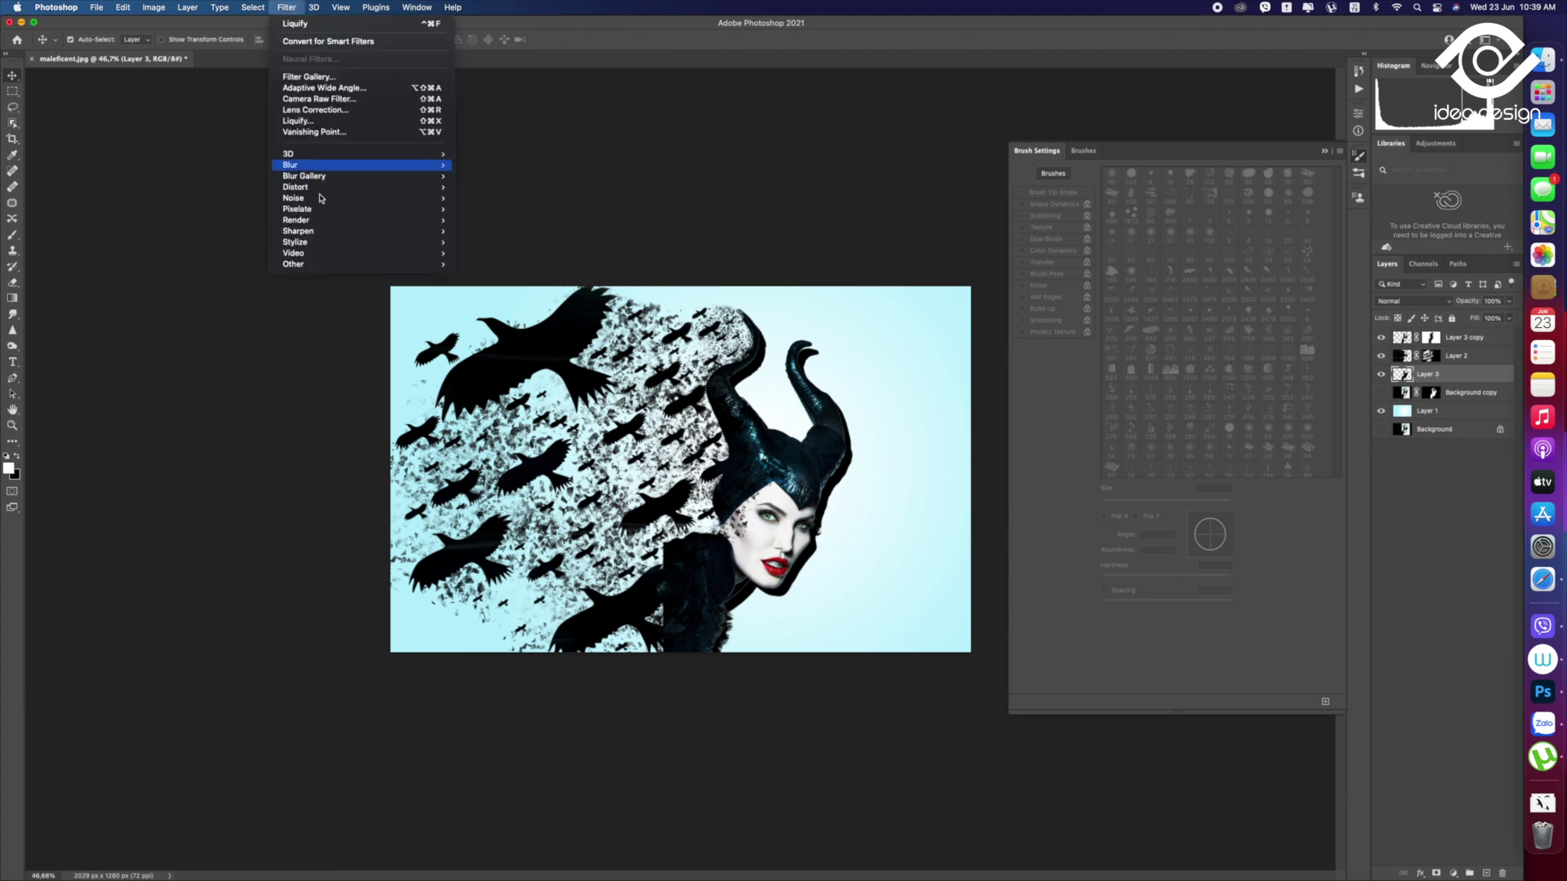
mouse_move(290, 164)
left_click(490, 208)
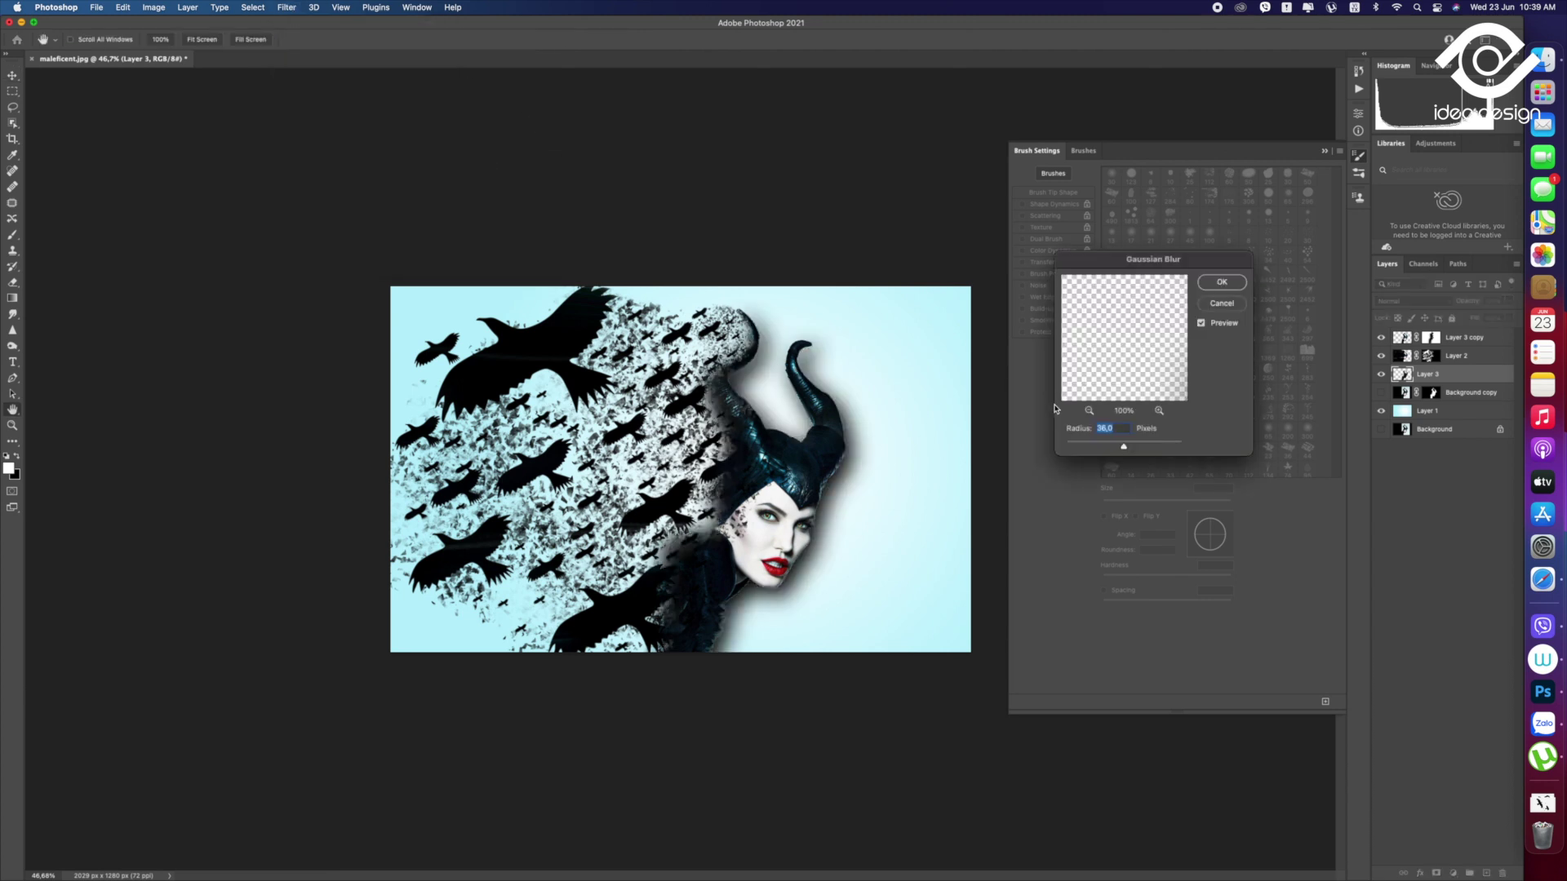
left_click_drag(1124, 446, 1133, 448)
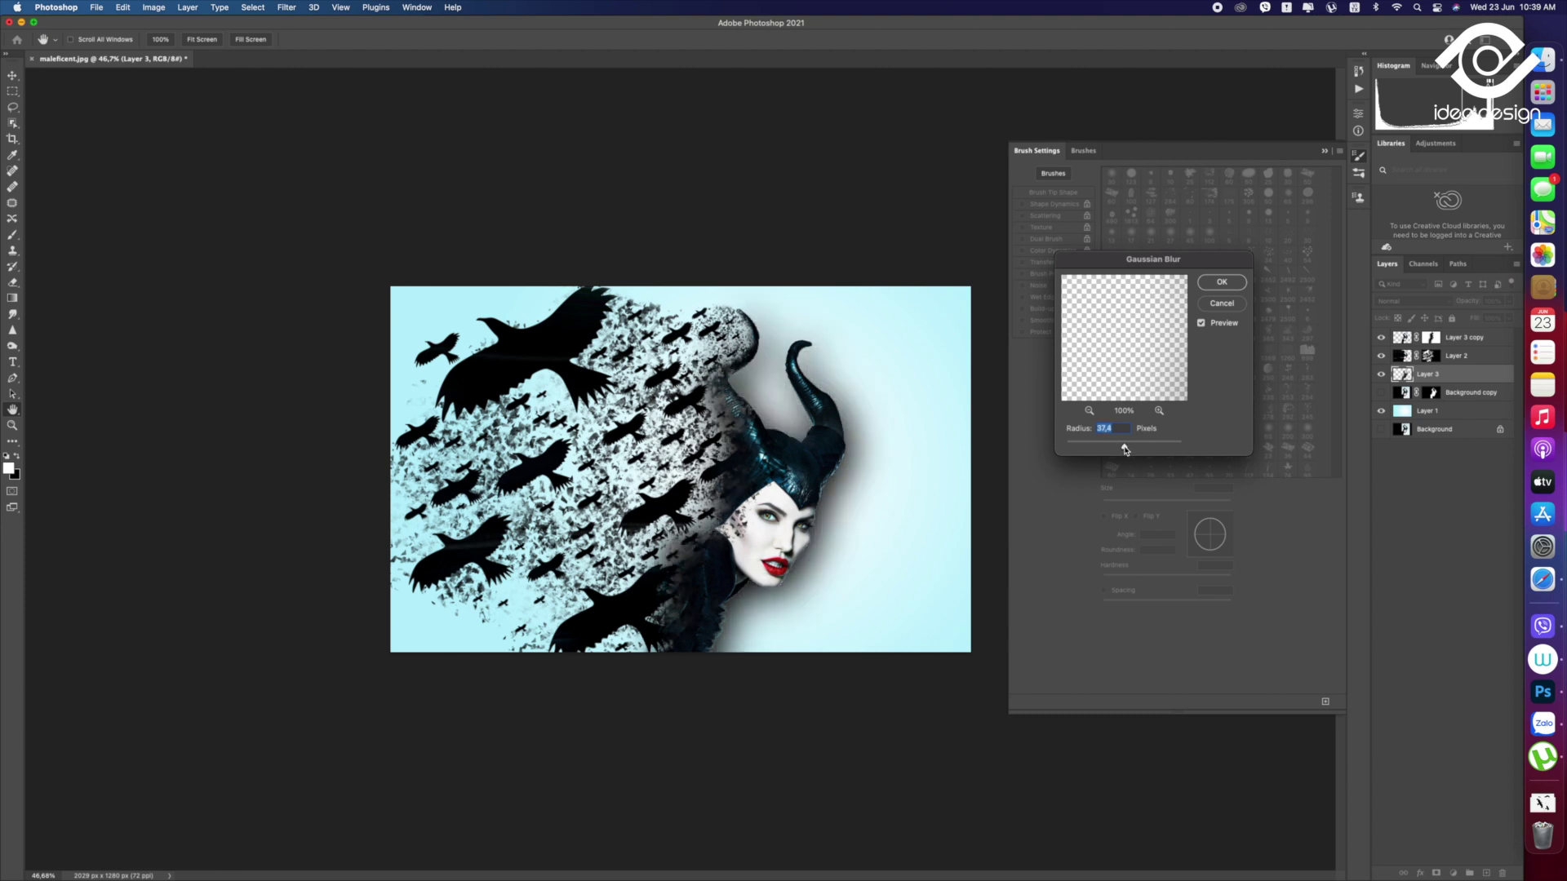
left_click_drag(1125, 448, 1120, 450)
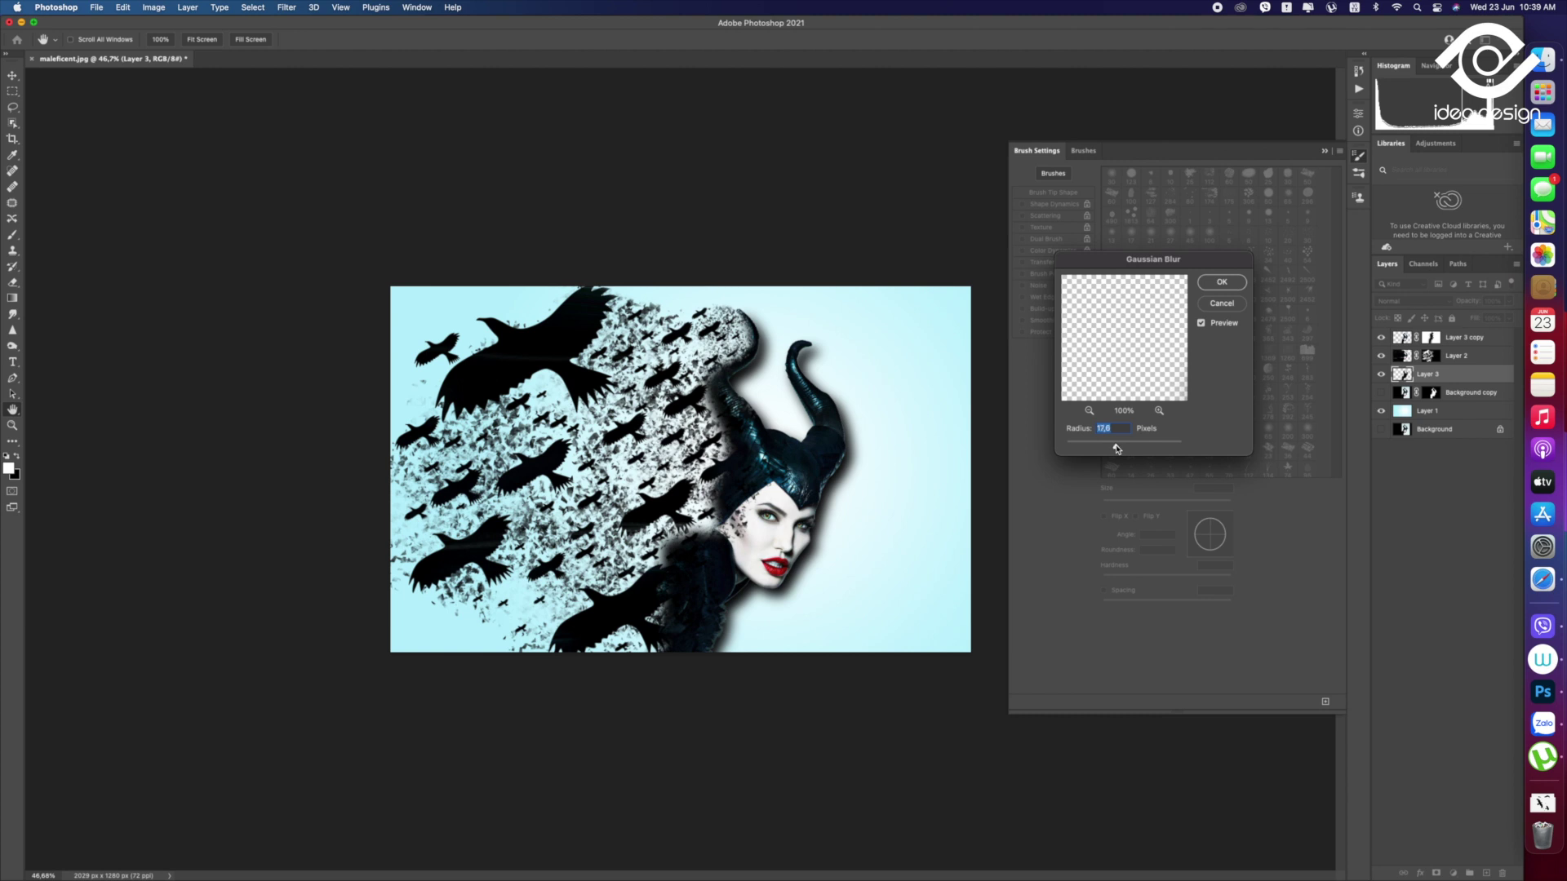
left_click_drag(1116, 448, 1124, 449)
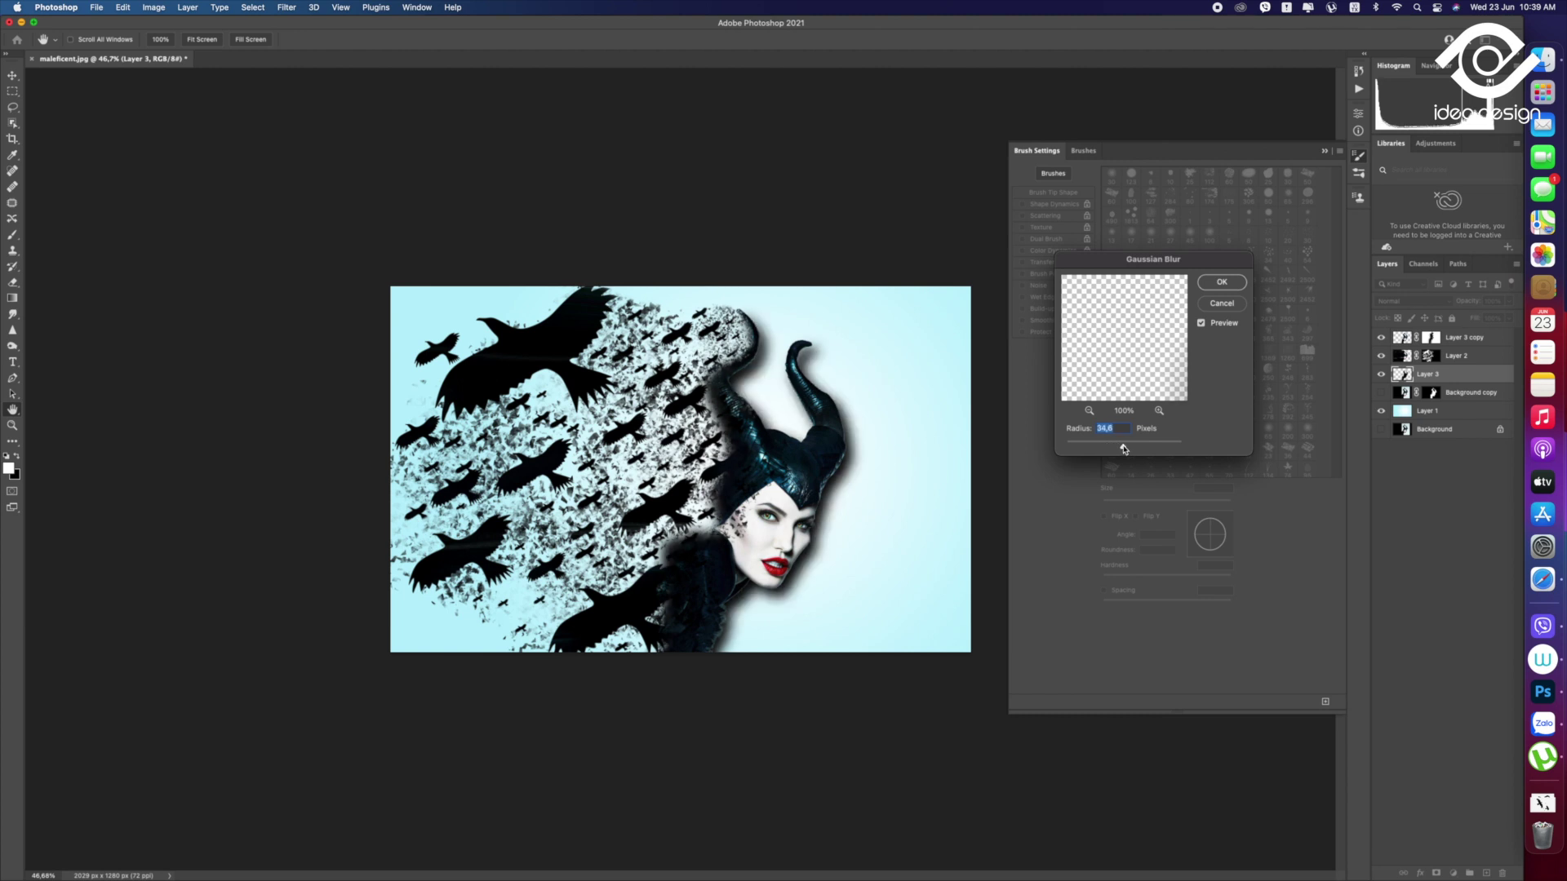
left_click(1221, 281)
left_click_drag(831, 517, 824, 517)
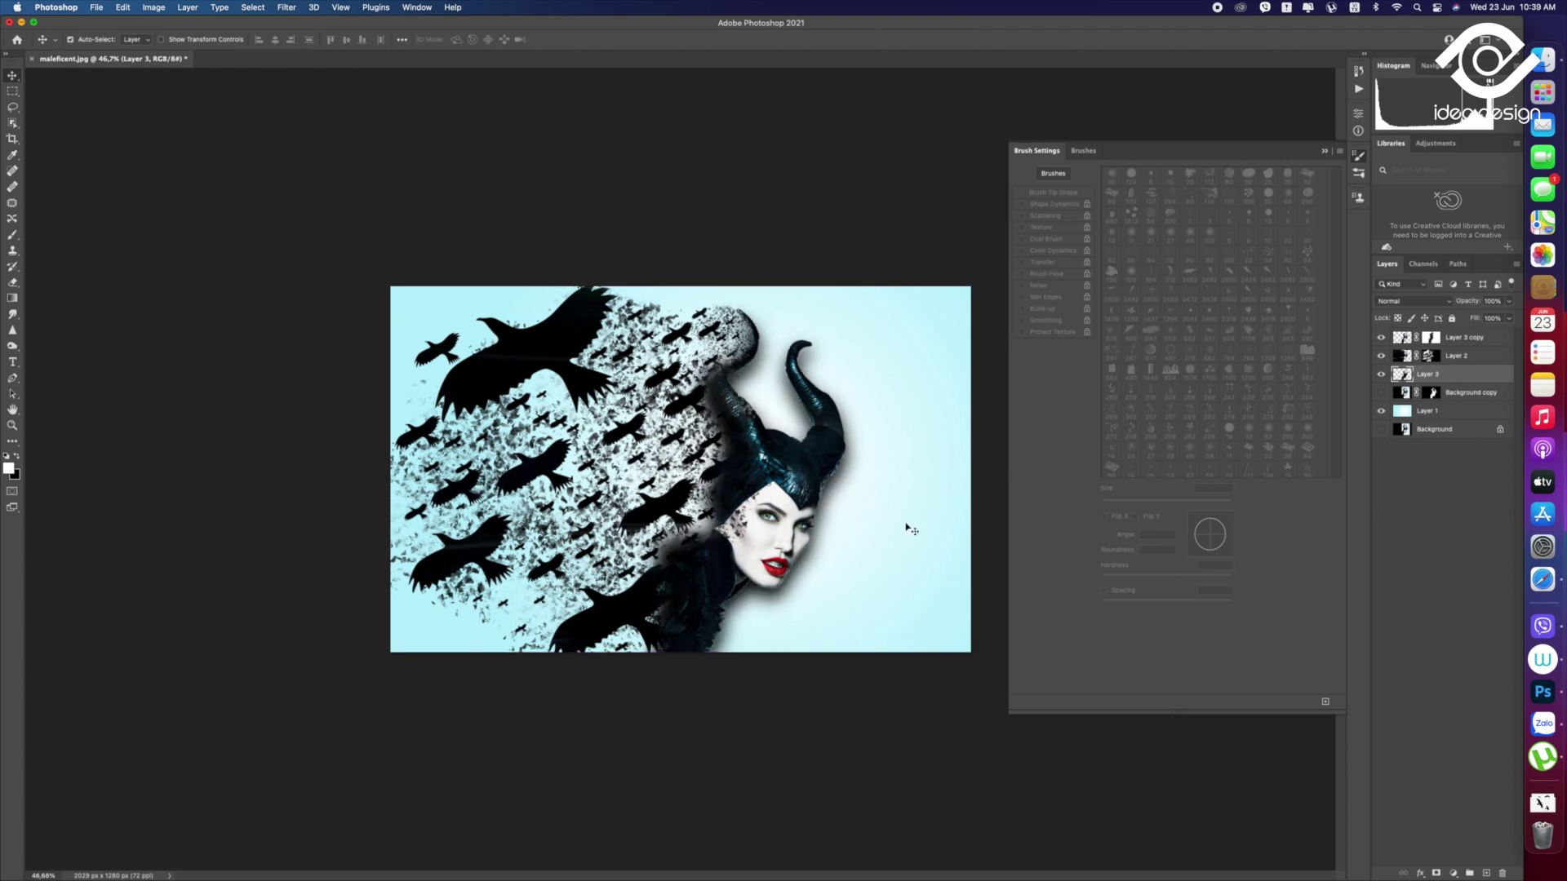
key("ctrl+z")
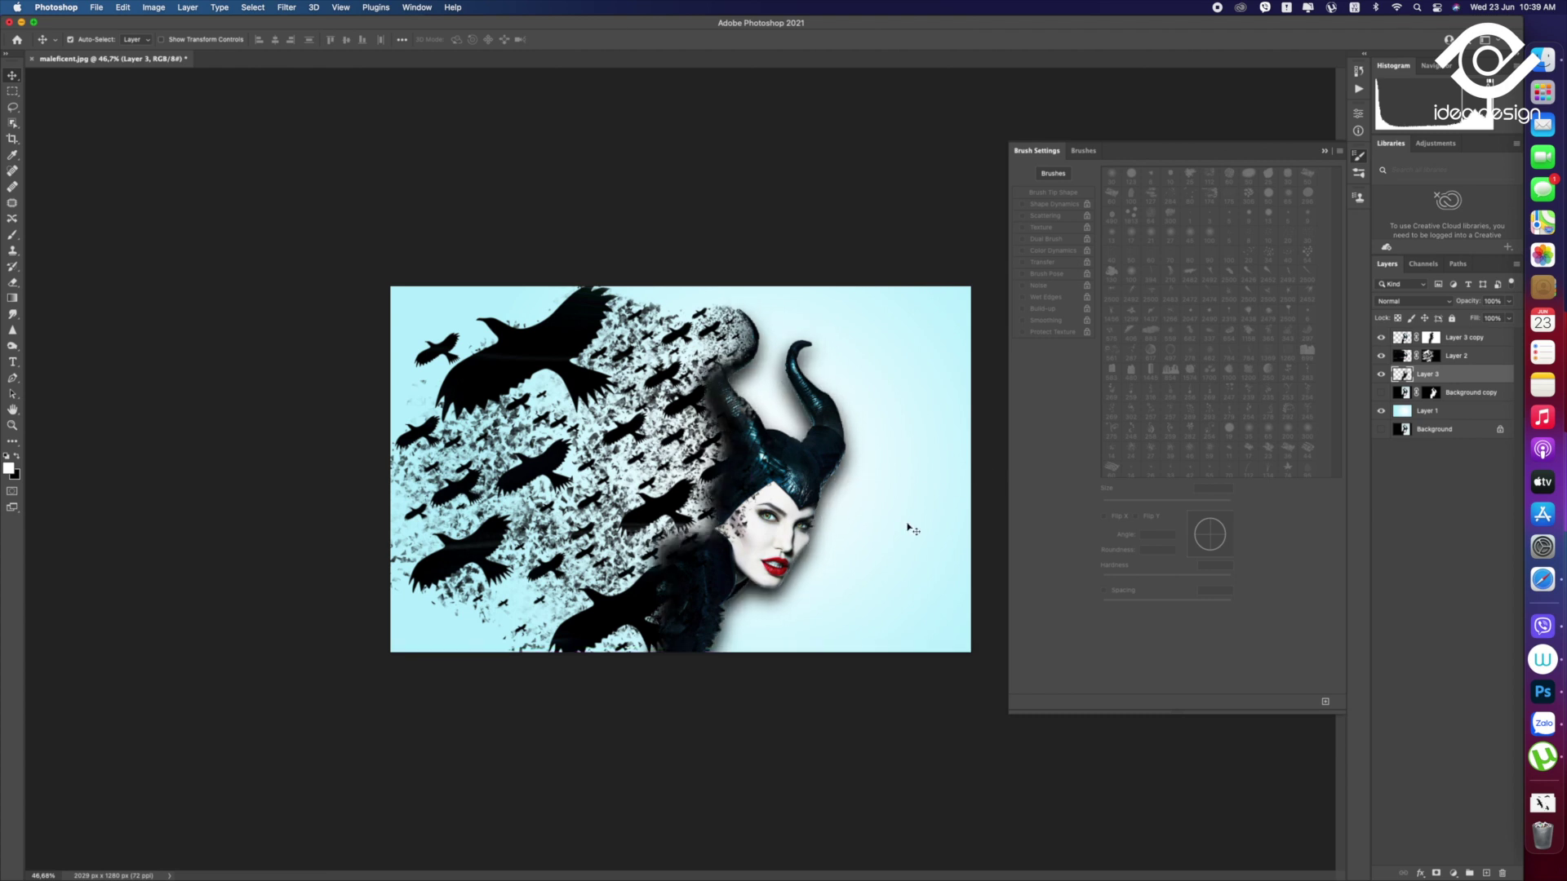
Add a mask to Layer 3 and paint out shadow below the horns with a 60 px brush
left_click(1434, 873)
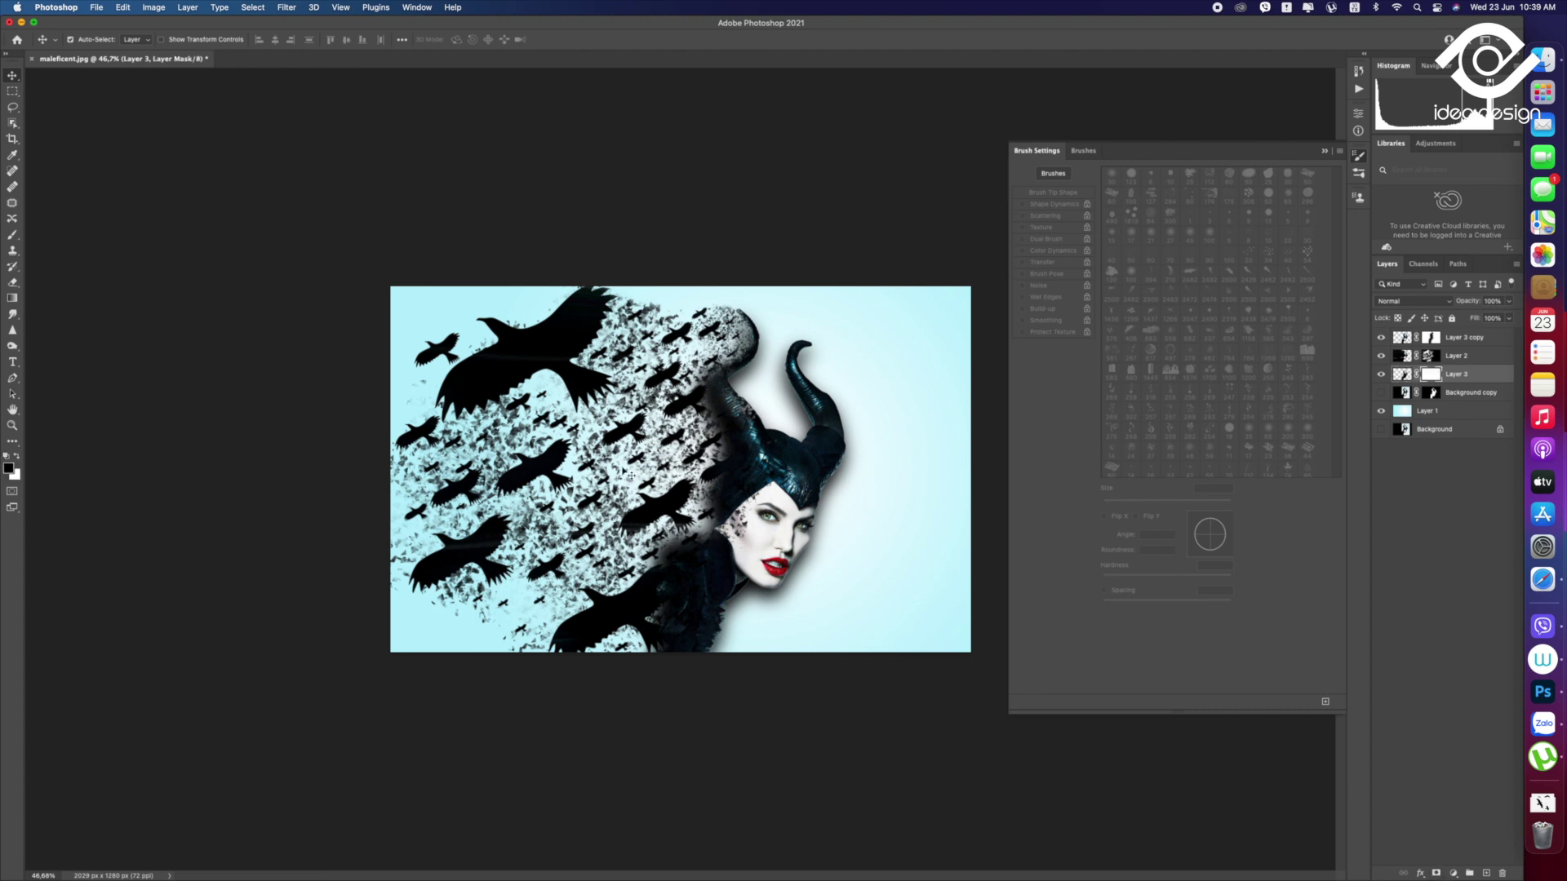
key("b")
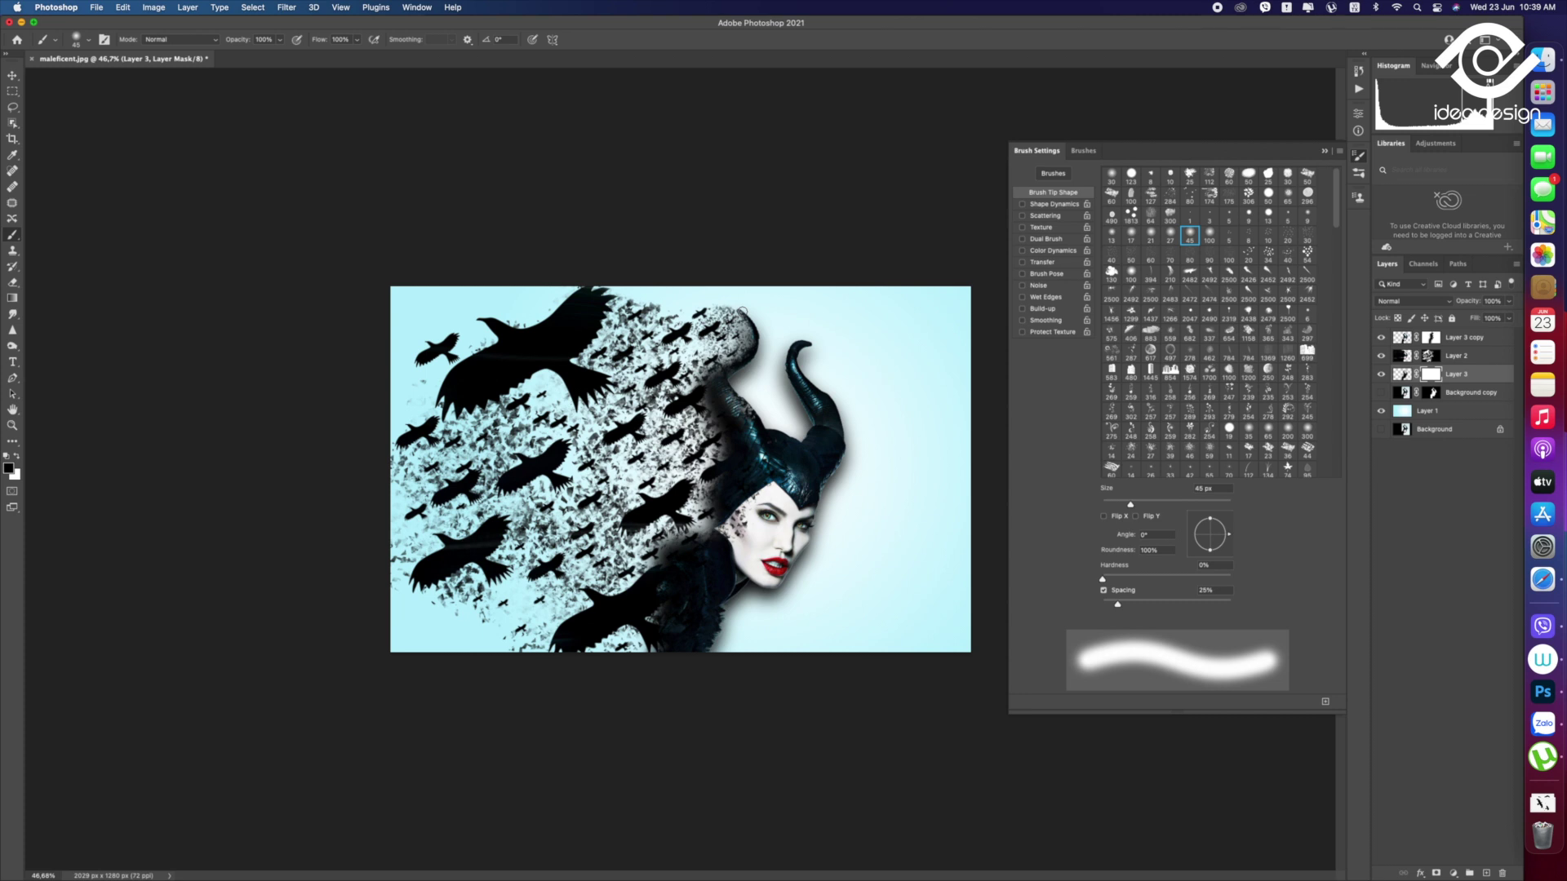
key("bracketright")
key("bracketright")
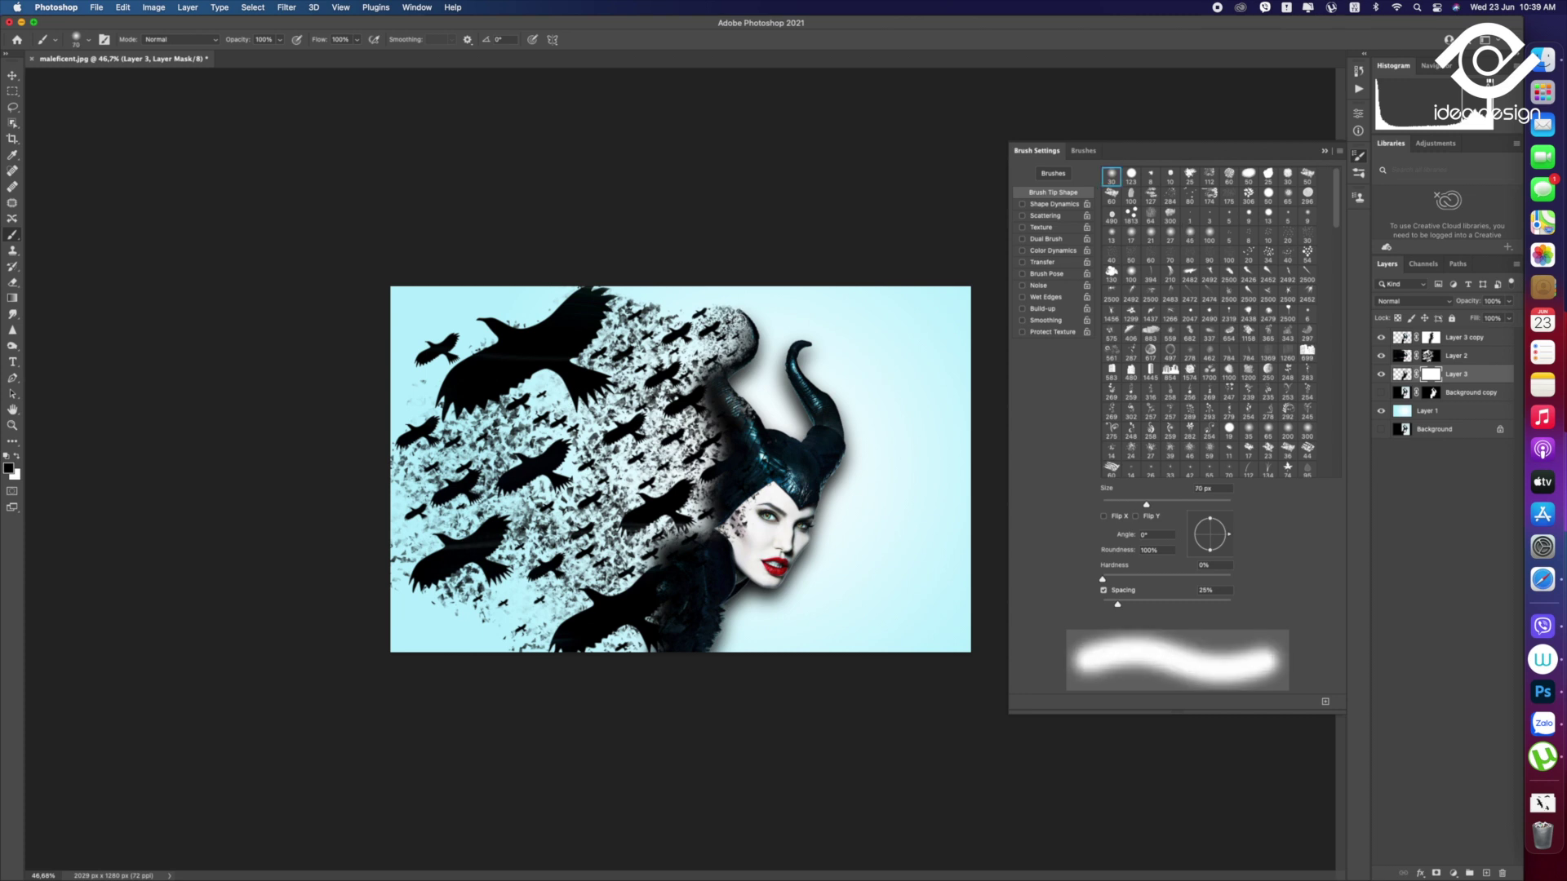
left_click_drag(748, 341, 723, 371)
key("cmd+z")
mouse_move(744, 346)
left_mouse_down()
mouse_move(728, 433)
mouse_move(749, 424)
left_mouse_up()
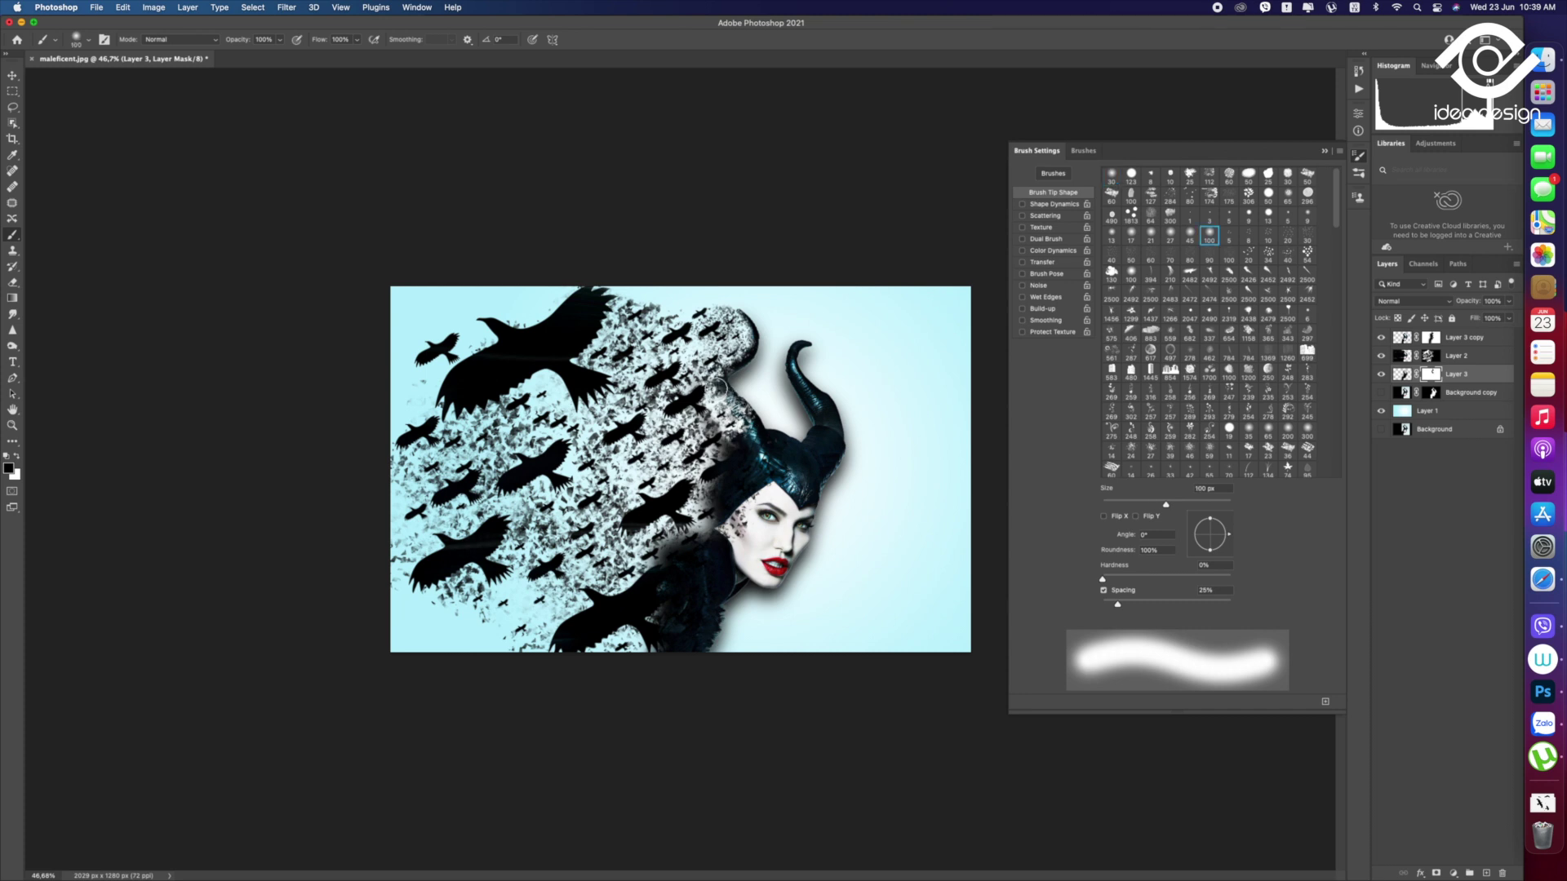
Paint out shadow below the horn and around the neck with a 150–175 px brush
key("bracketright")
key("bracketright")
key("bracketright")
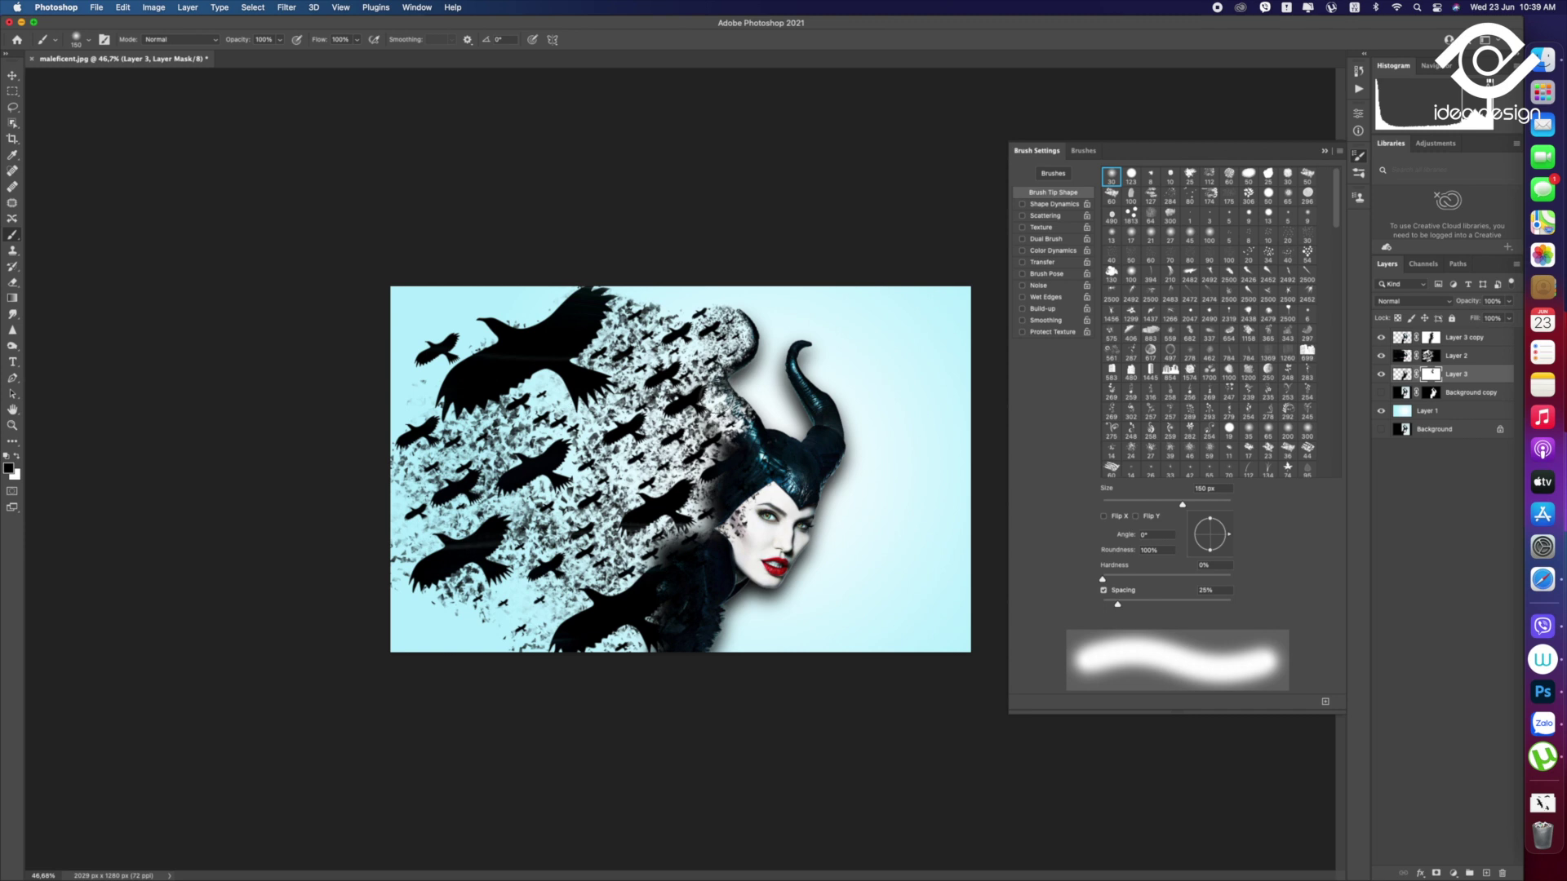
left_click_drag(730, 448, 773, 460)
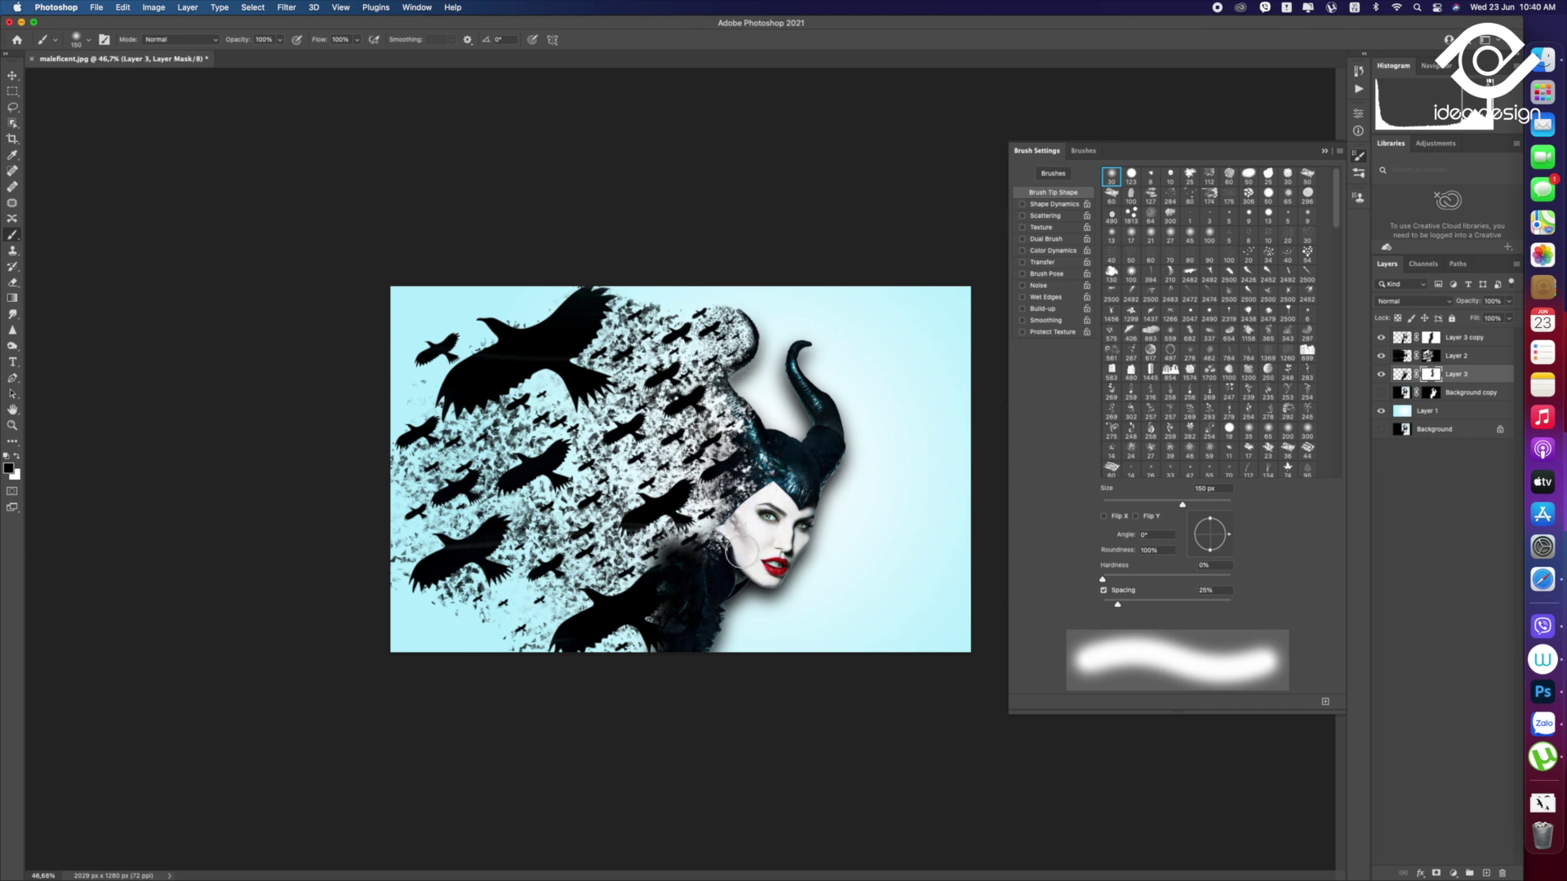
mouse_move(707, 562)
left_mouse_down()
mouse_move(665, 591)
mouse_move(657, 662)
left_mouse_up()
key("bracketright")
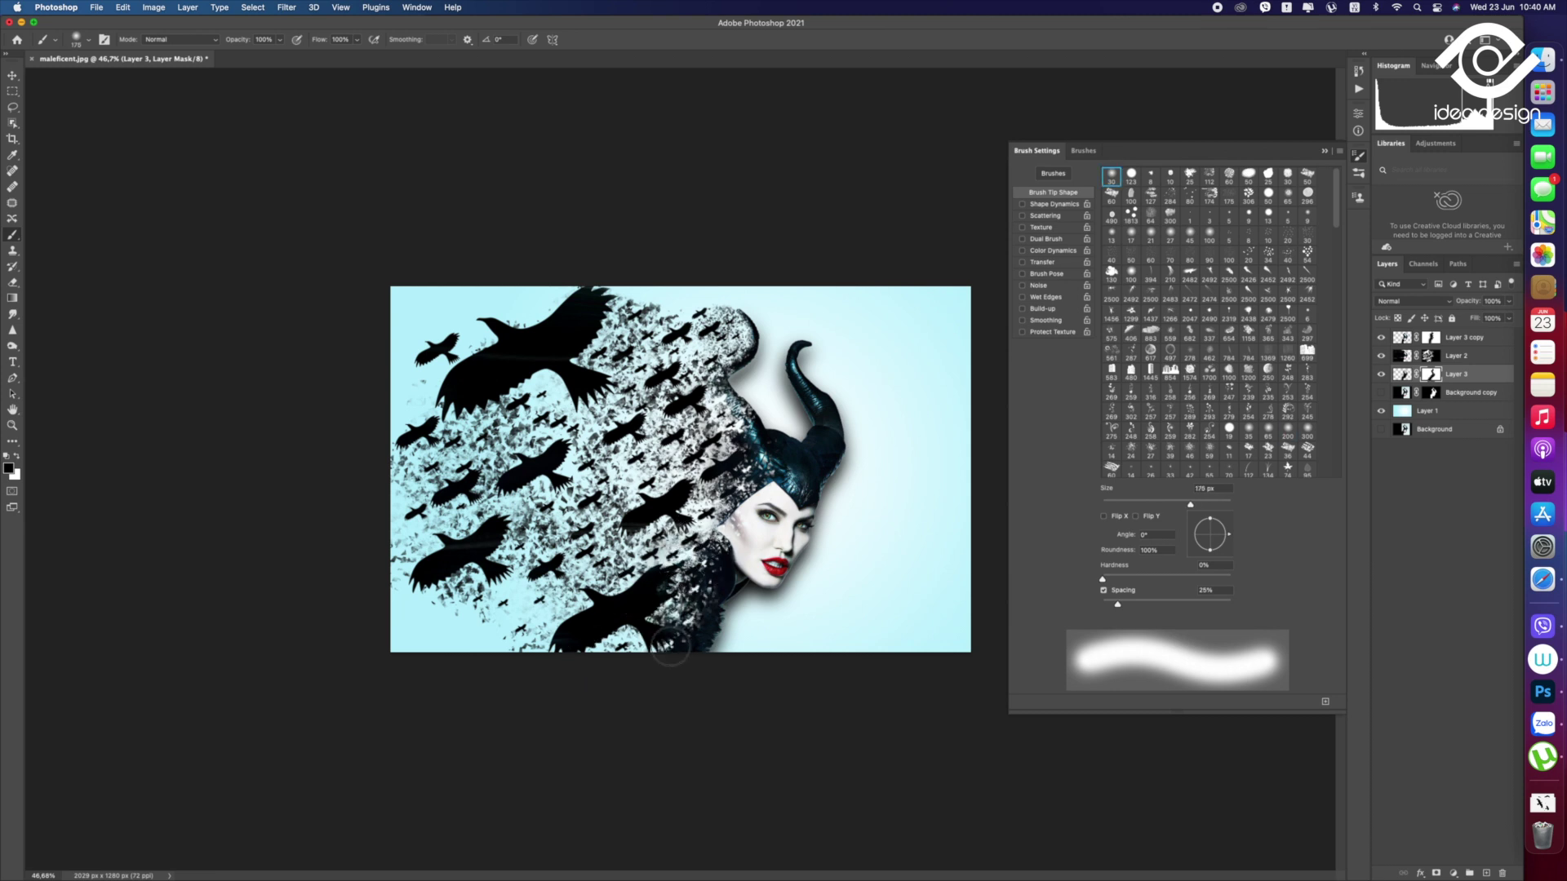
left_click_drag(710, 538, 638, 659)
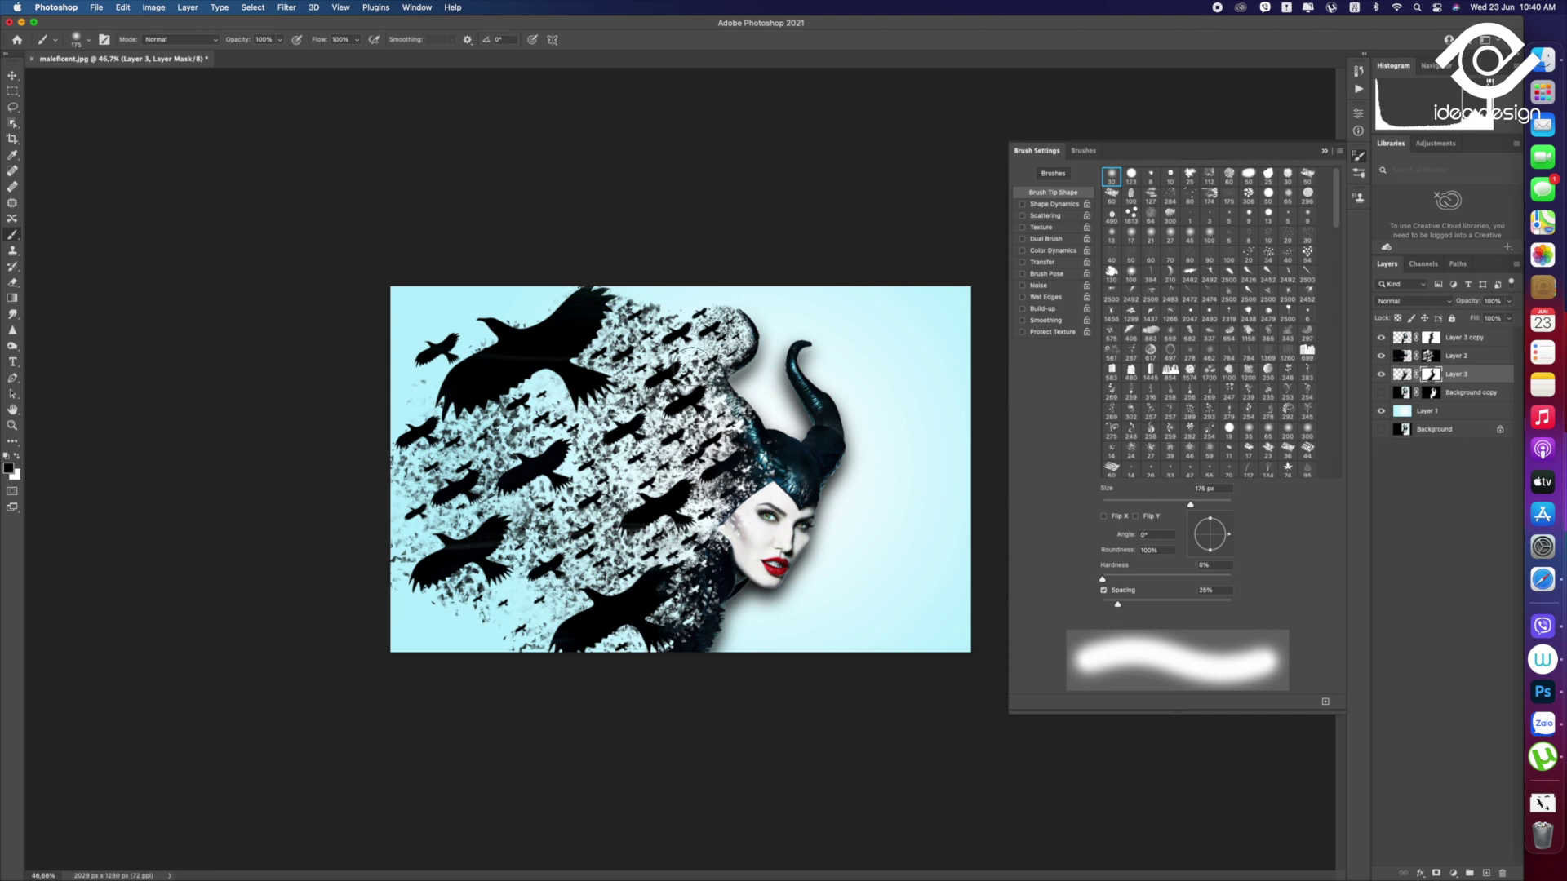
Lower the brush opacity to 22% and make Layer 1 the active layer
key("2")
key("2")
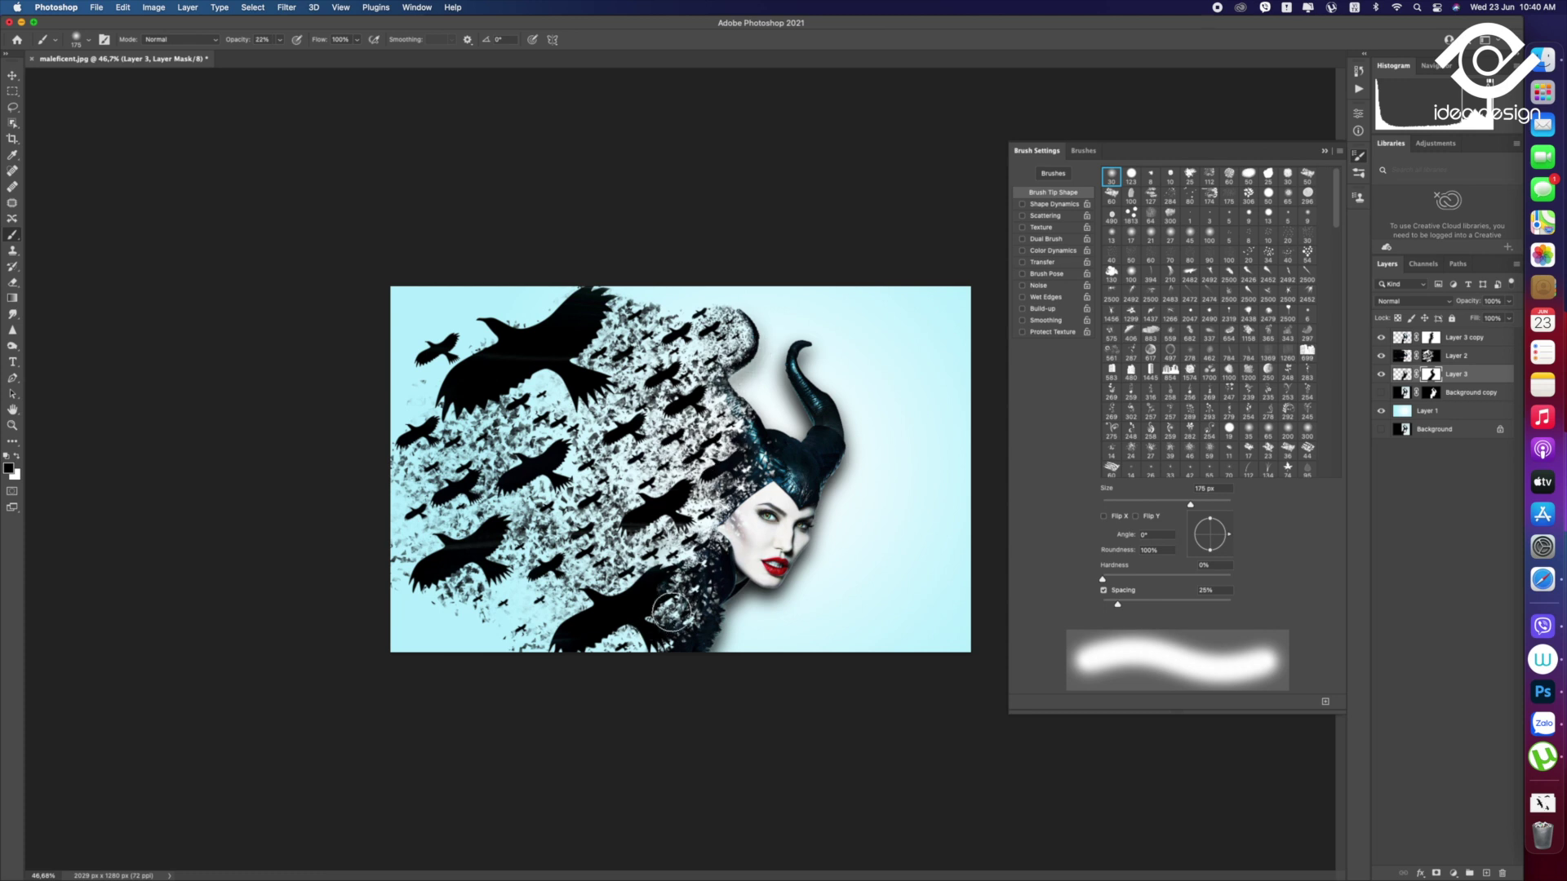
key("v")
left_click(907, 602)
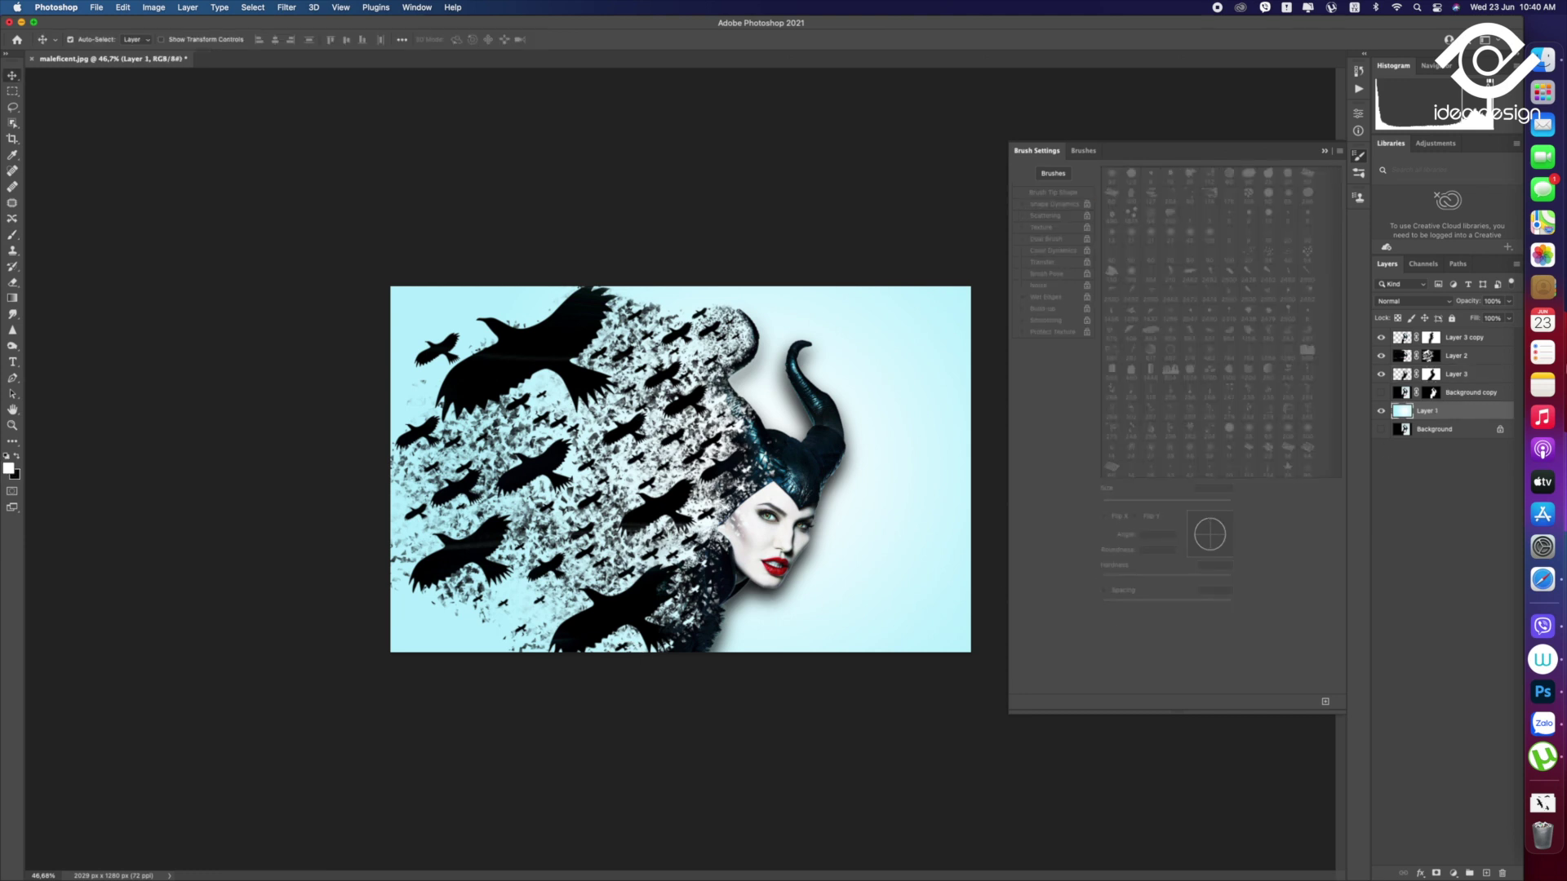
left_click(13, 299)
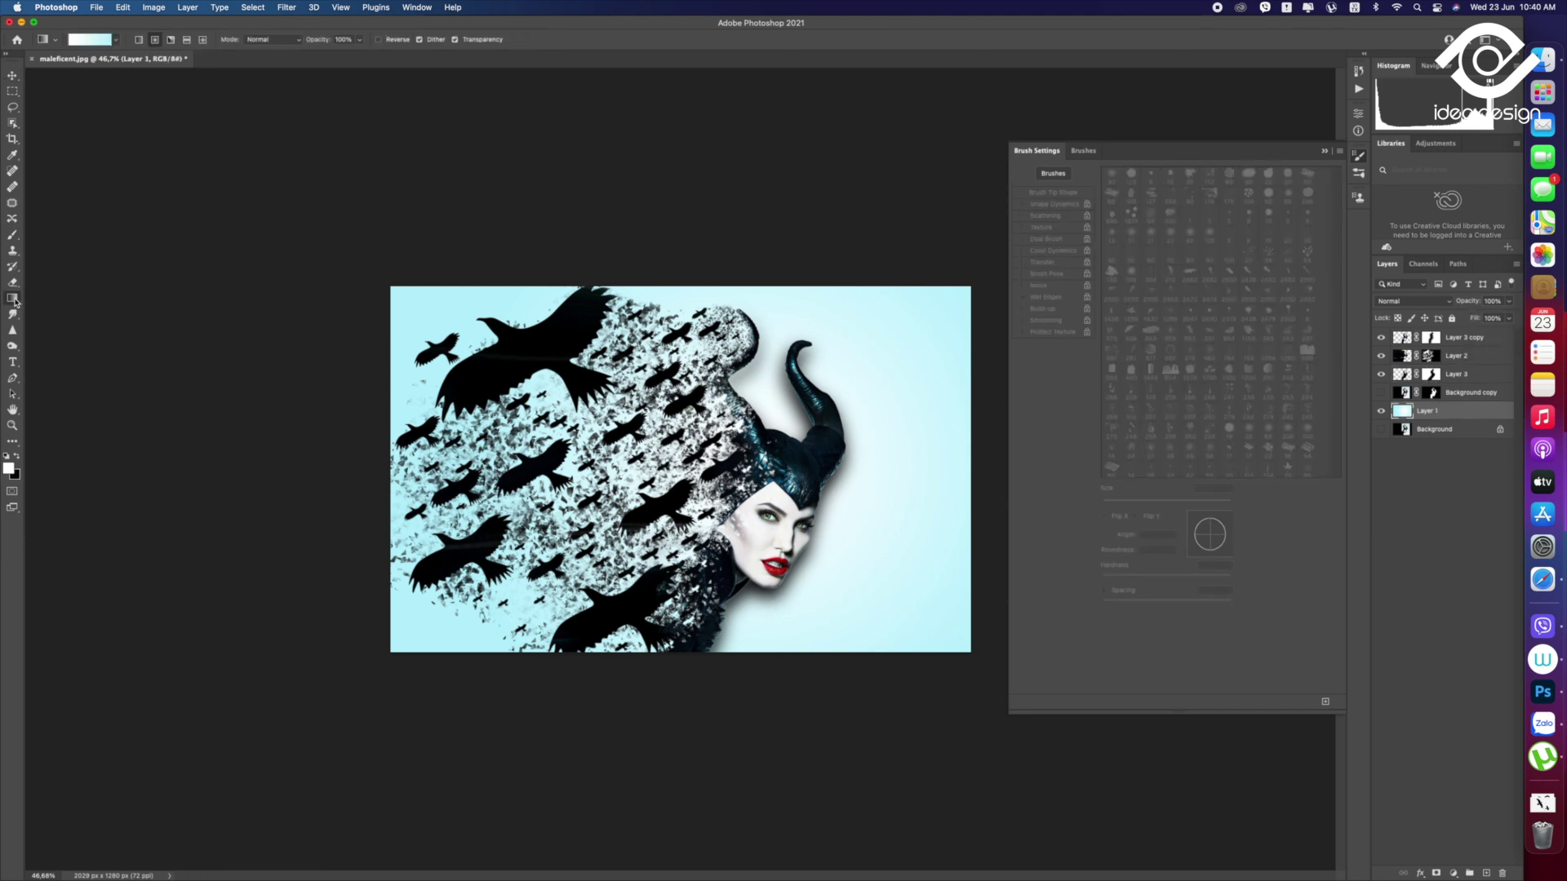
Set the gradient's right stop to a darker cyan in the Gradient Editor
left_click(105, 42)
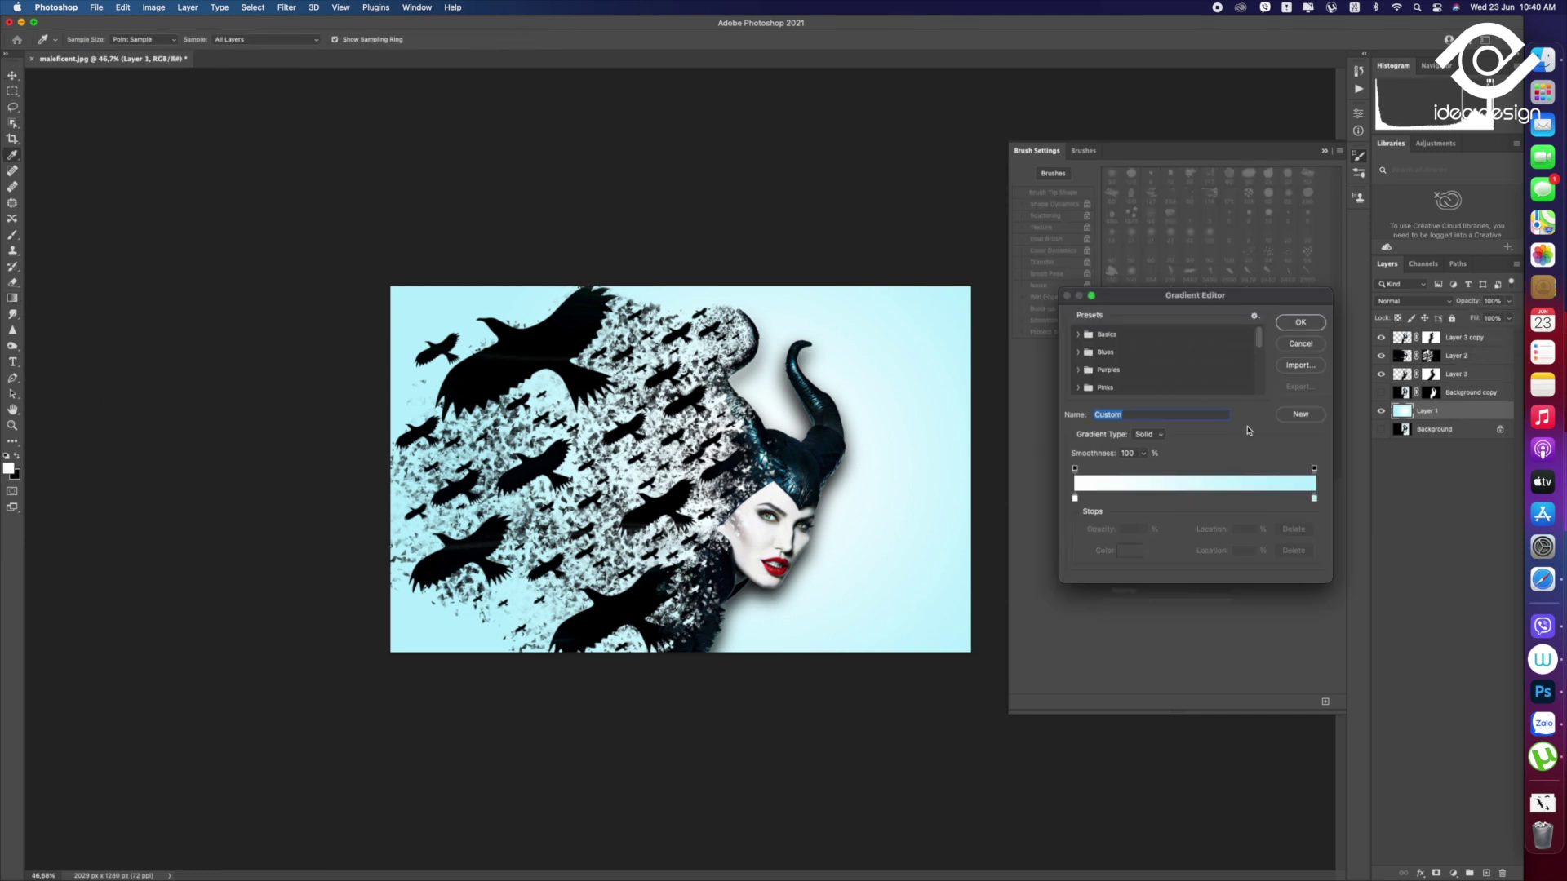
double_click(1314, 498)
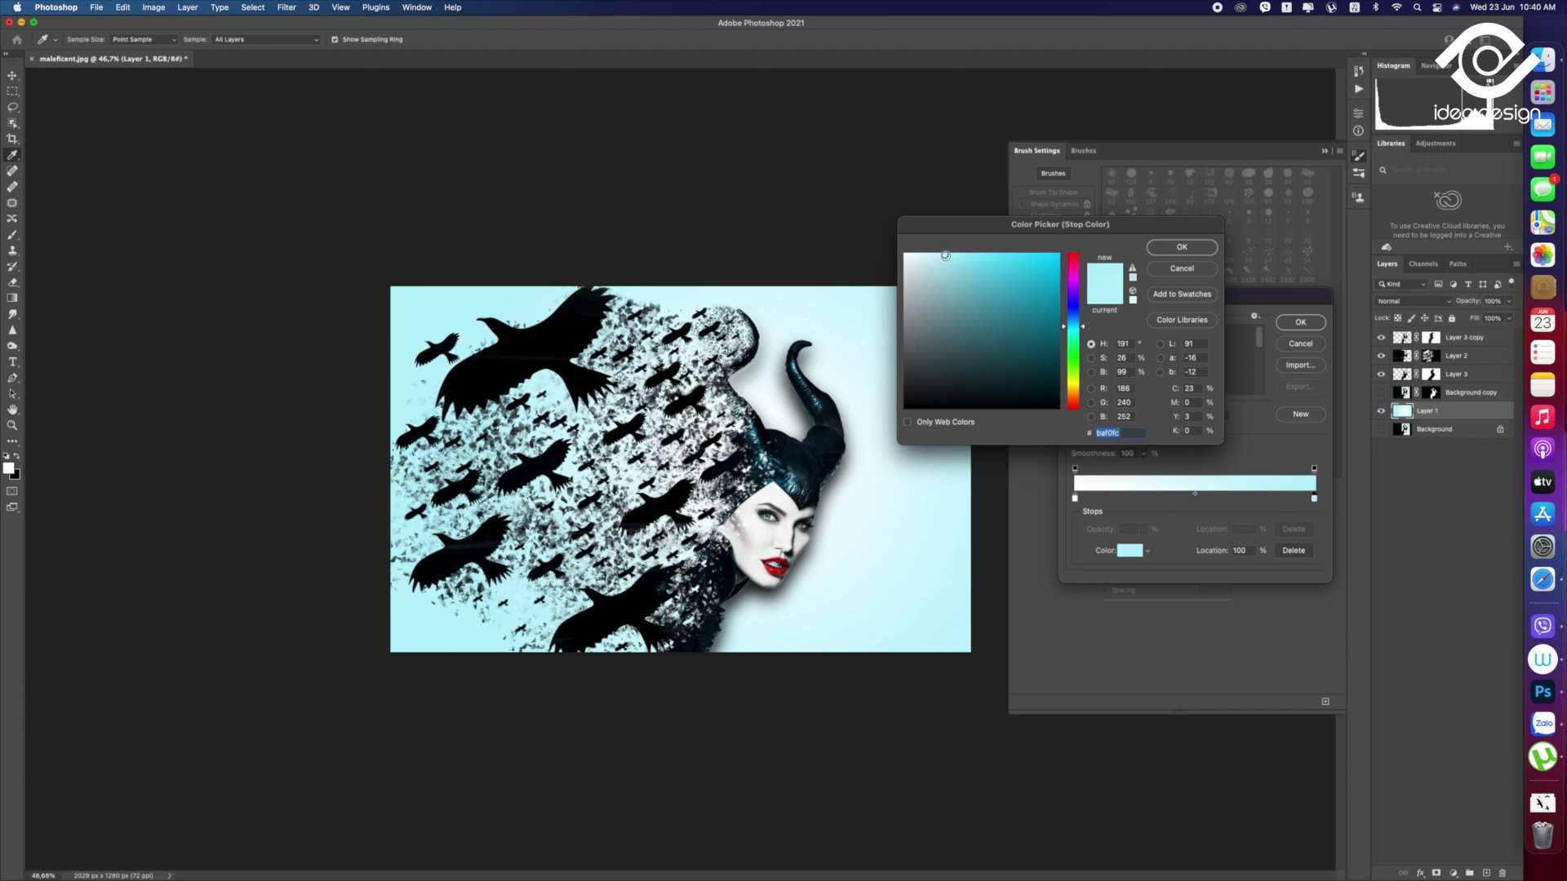
left_click_drag(945, 255, 967, 265)
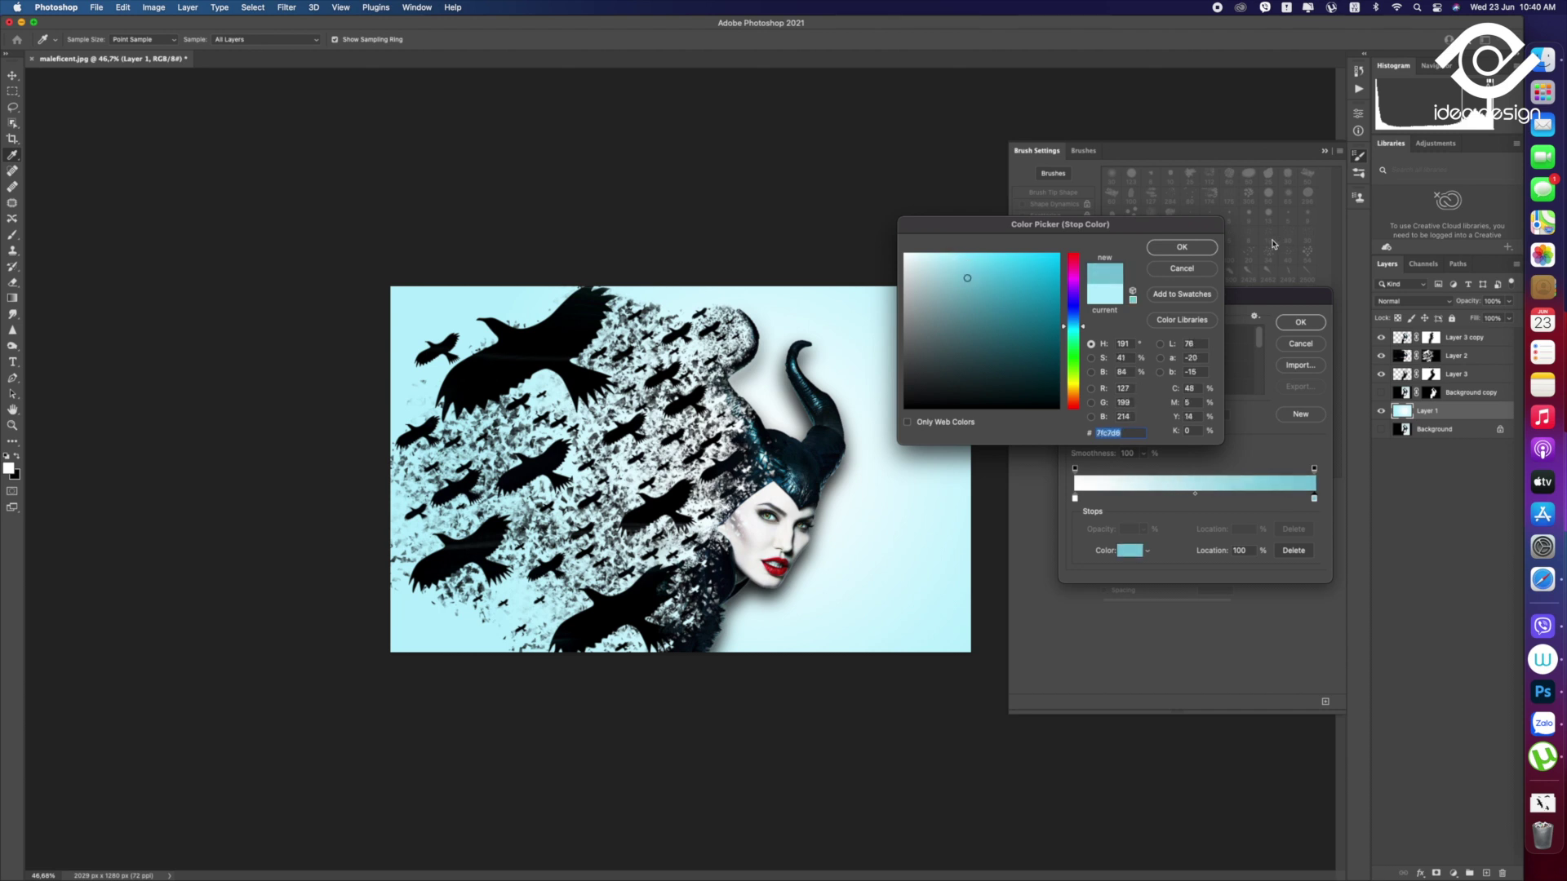
left_click(1190, 247)
left_click(1302, 323)
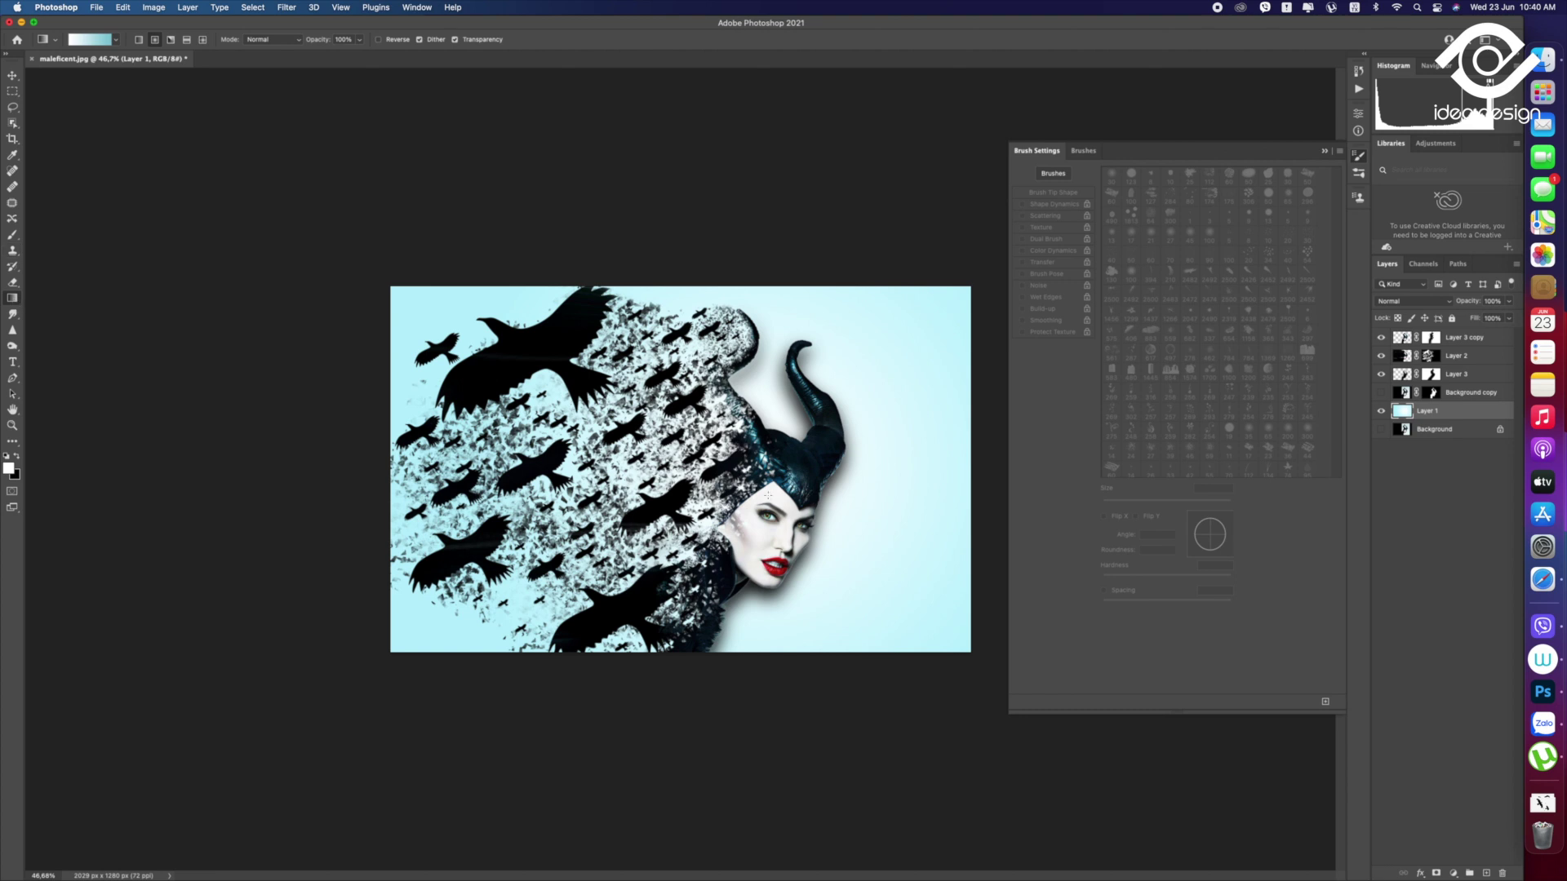
Draw a radial teal gradient on Layer 1 radiating outward from the face
left_click_drag(767, 494, 917, 491)
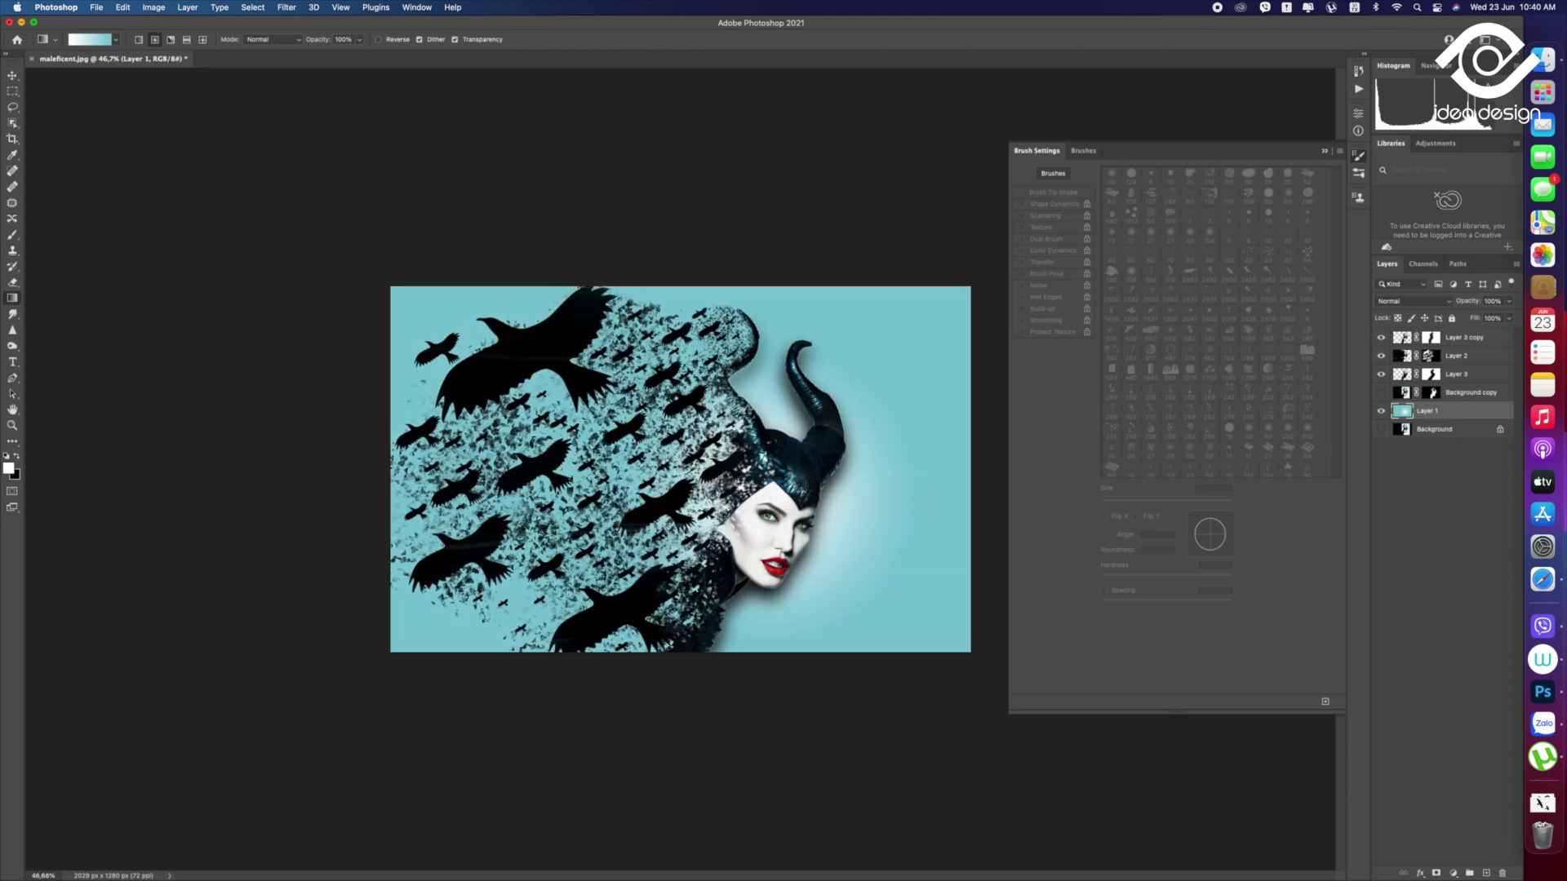
left_click_drag(755, 488, 1079, 506)
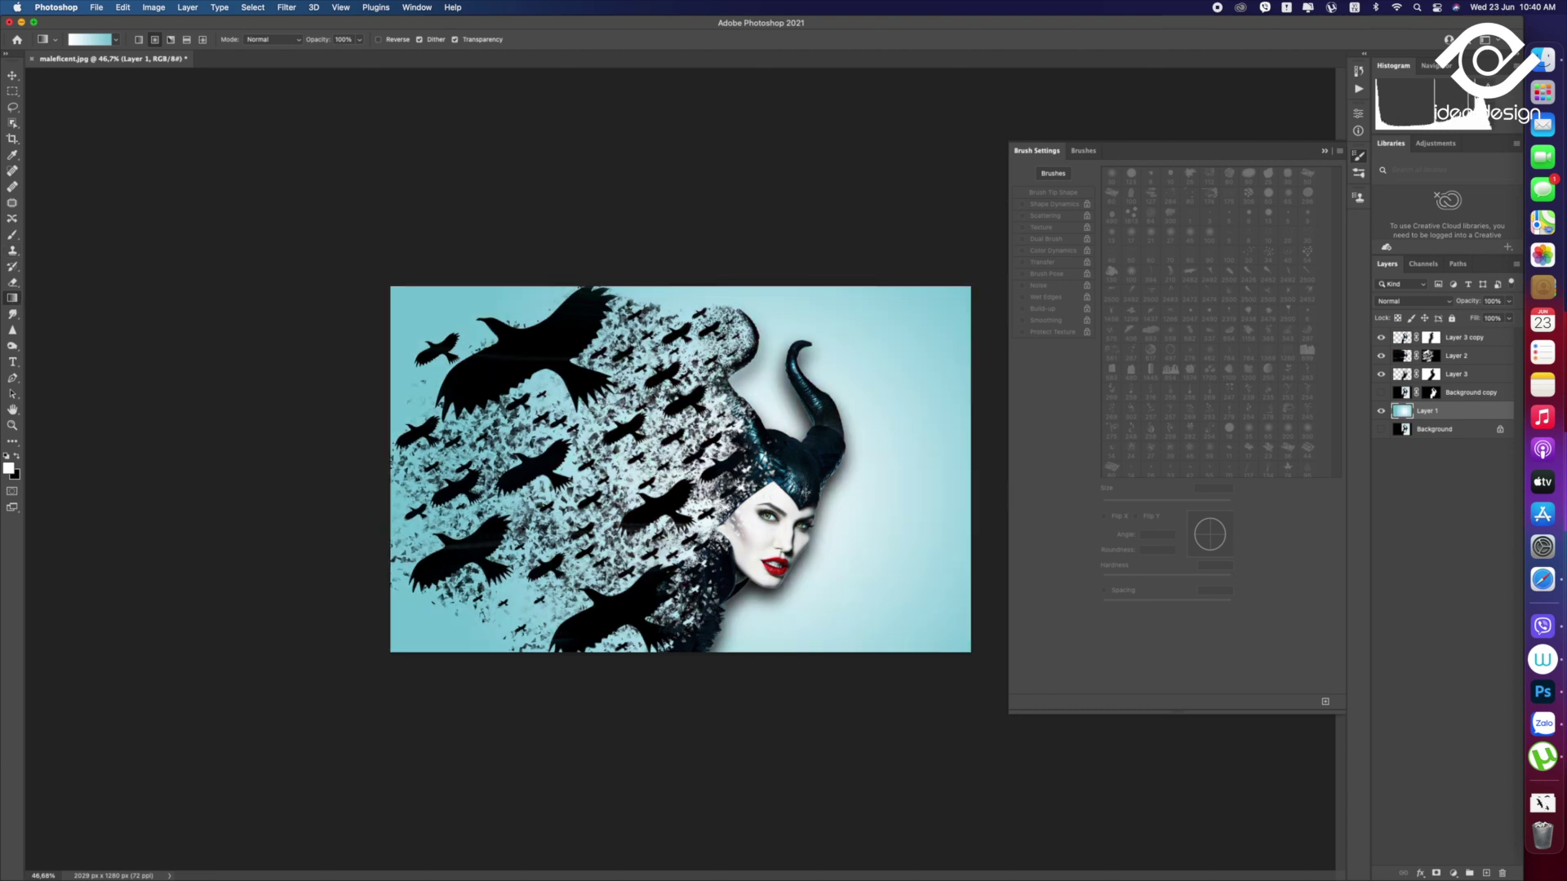
left_click_drag(779, 489, 1087, 503)
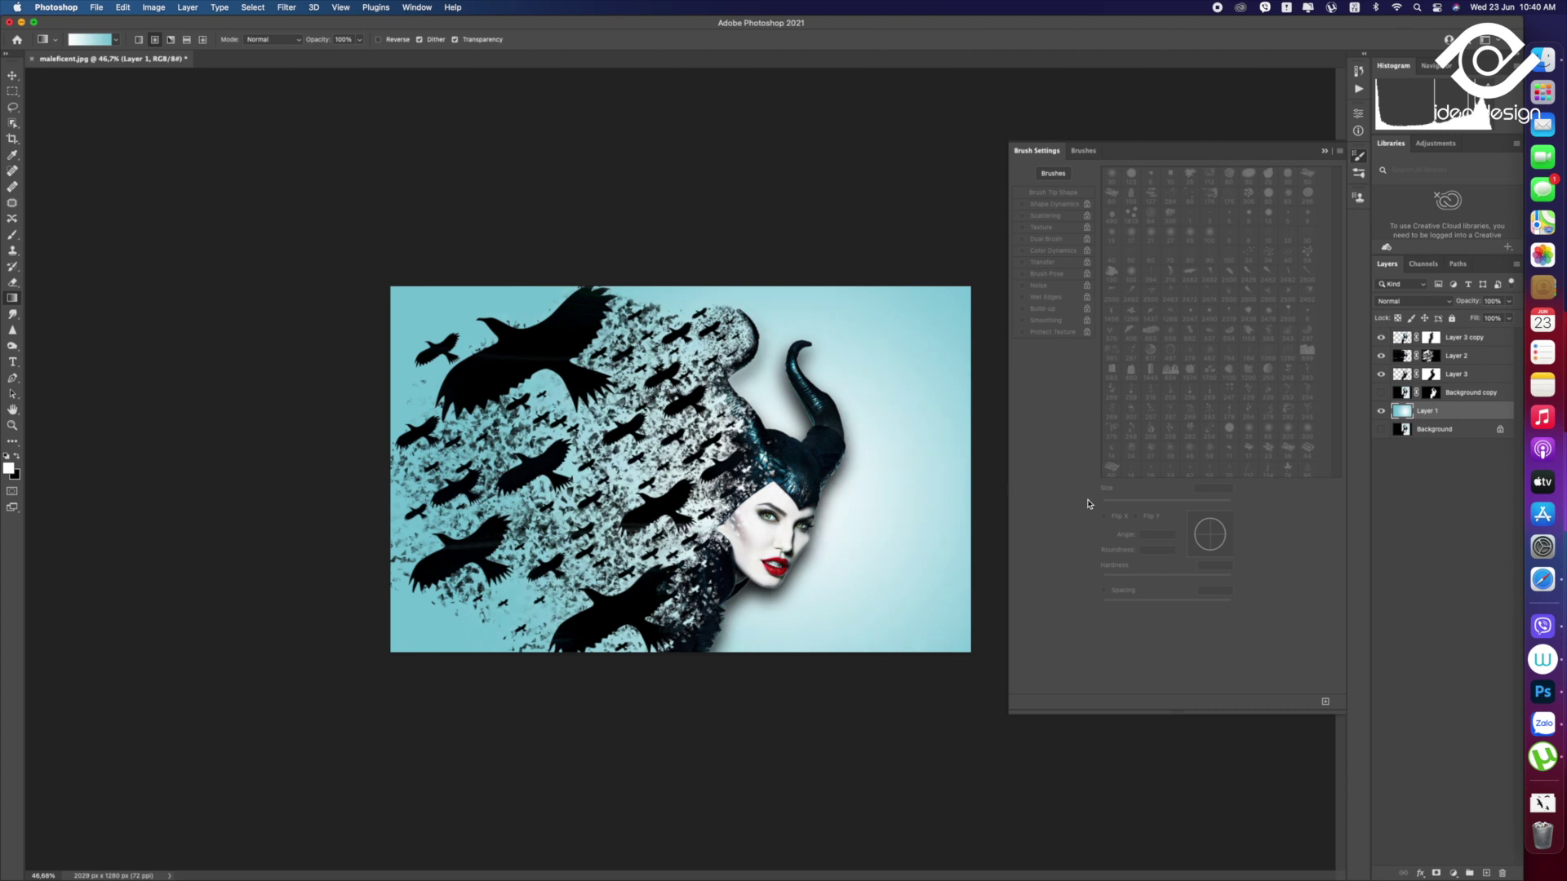
left_click_drag(764, 519, 1185, 531)
key("v")
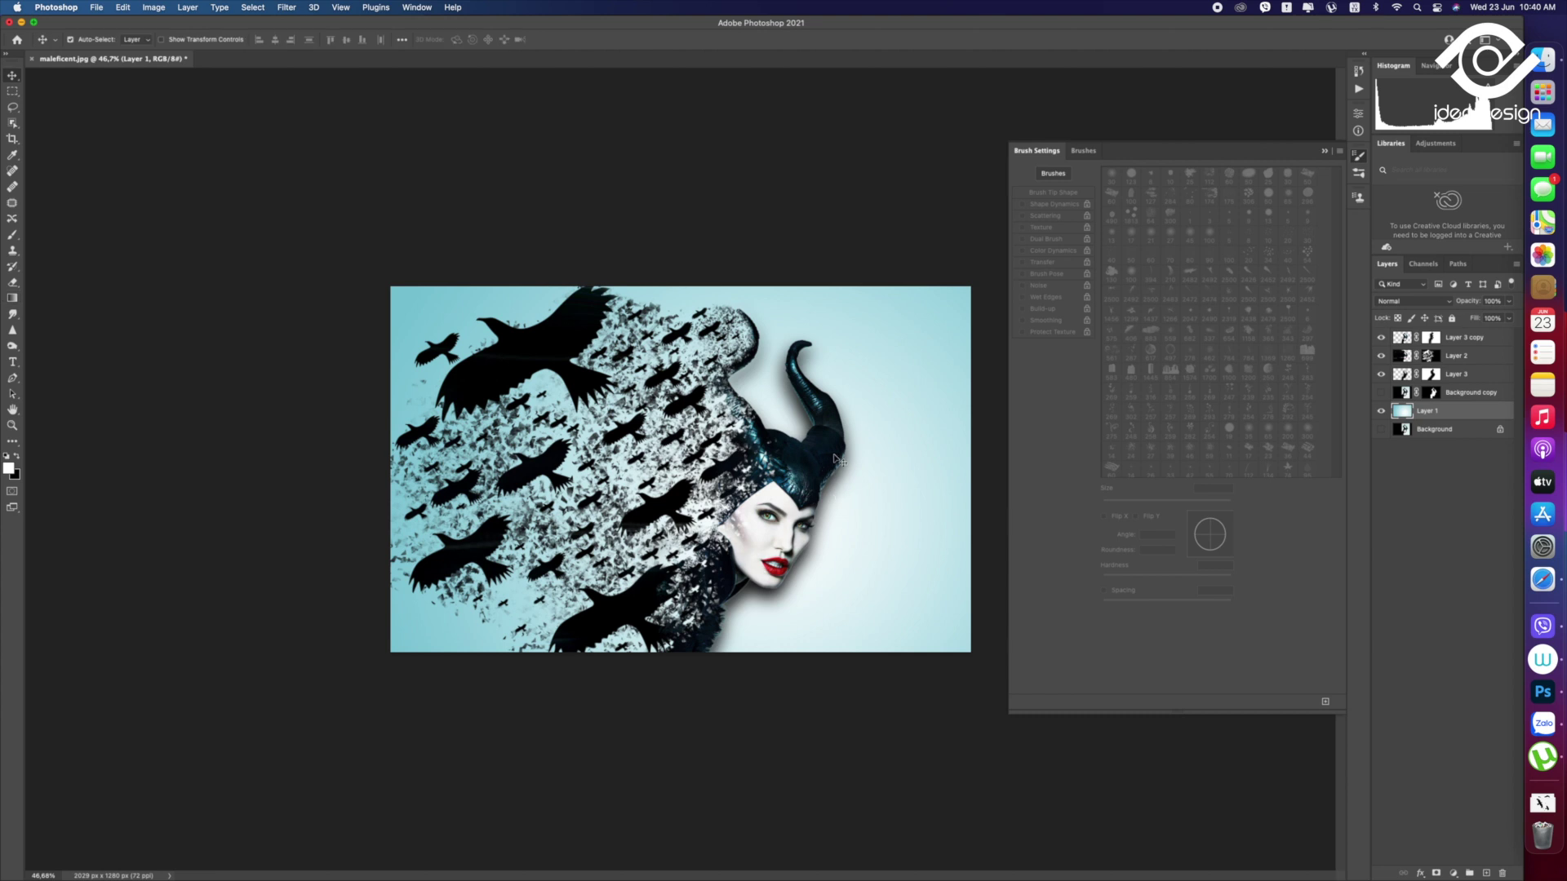
Crop the canvas to 1958 × 1235 px and zoom in and out to check it
key("c")
left_click_drag(974, 303, 962, 303)
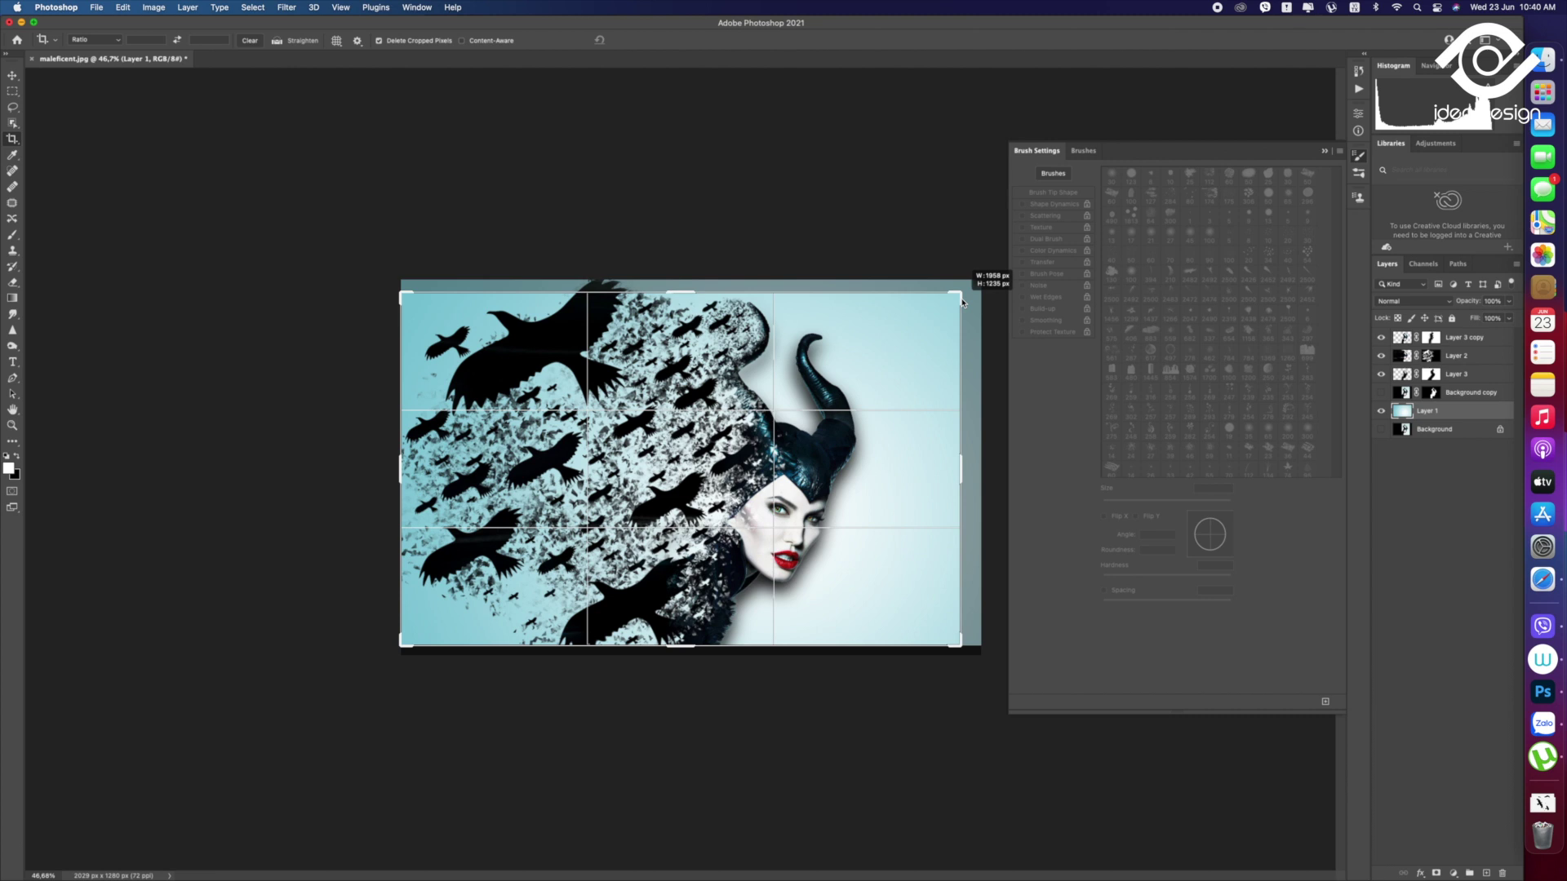
key("Return")
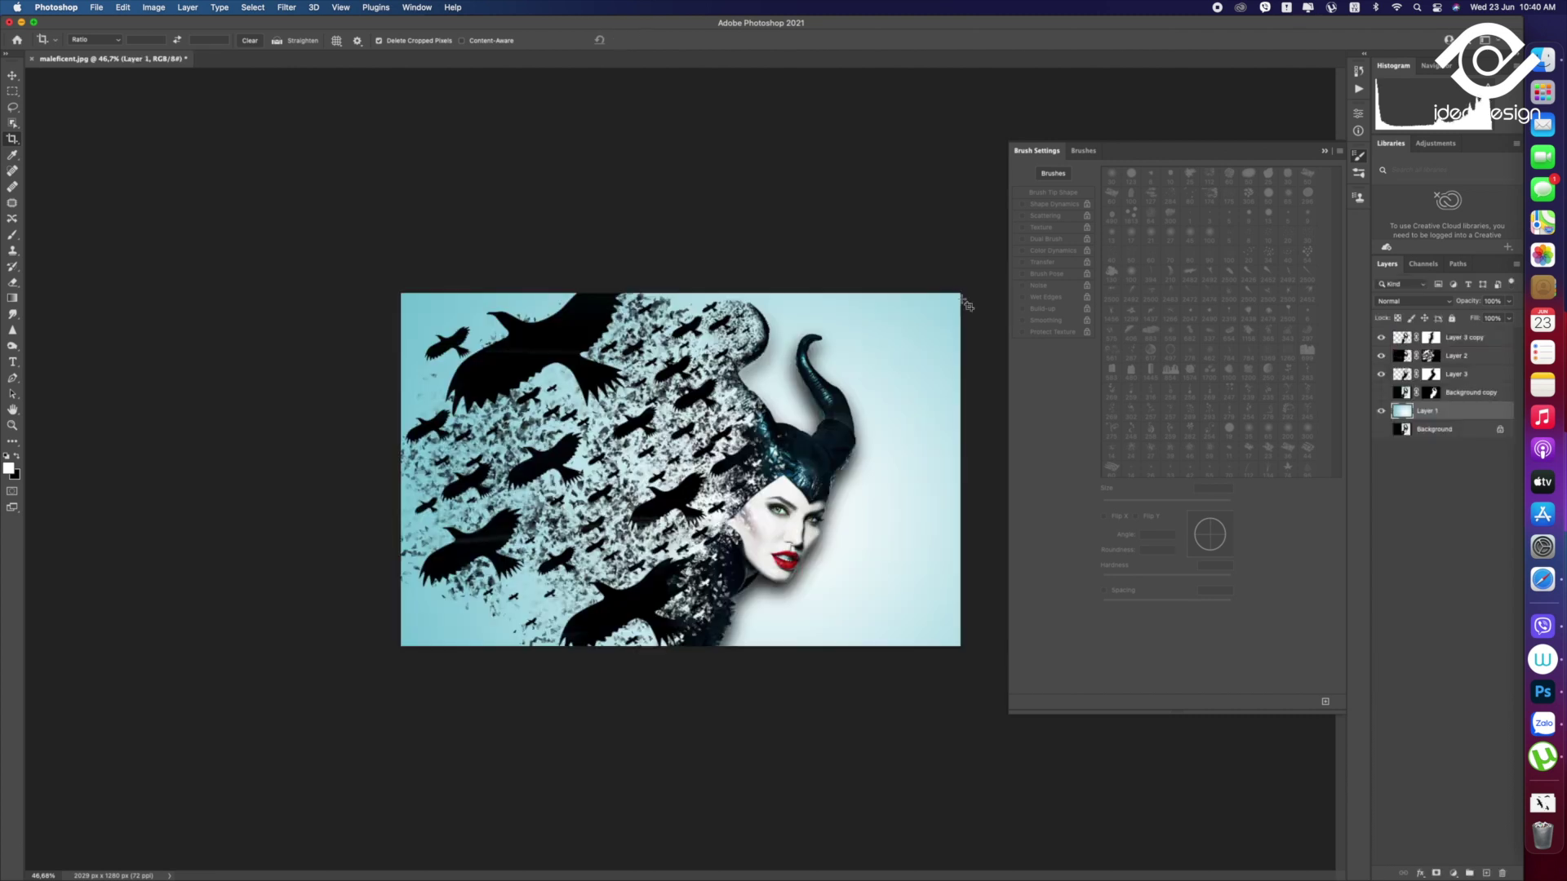
key("z")
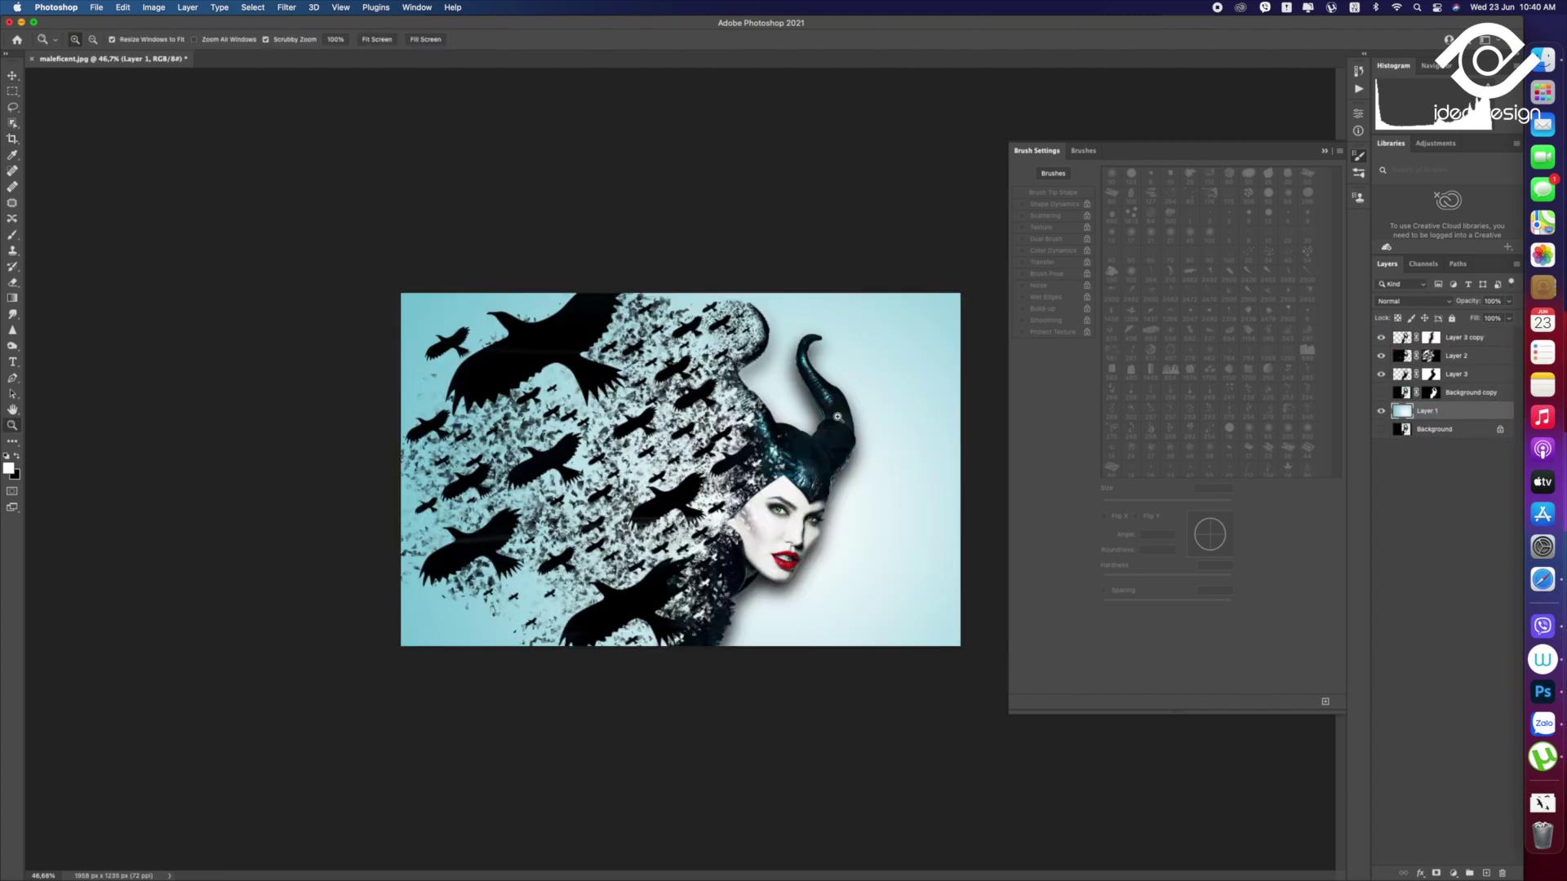
left_click_drag(803, 435, 823, 436)
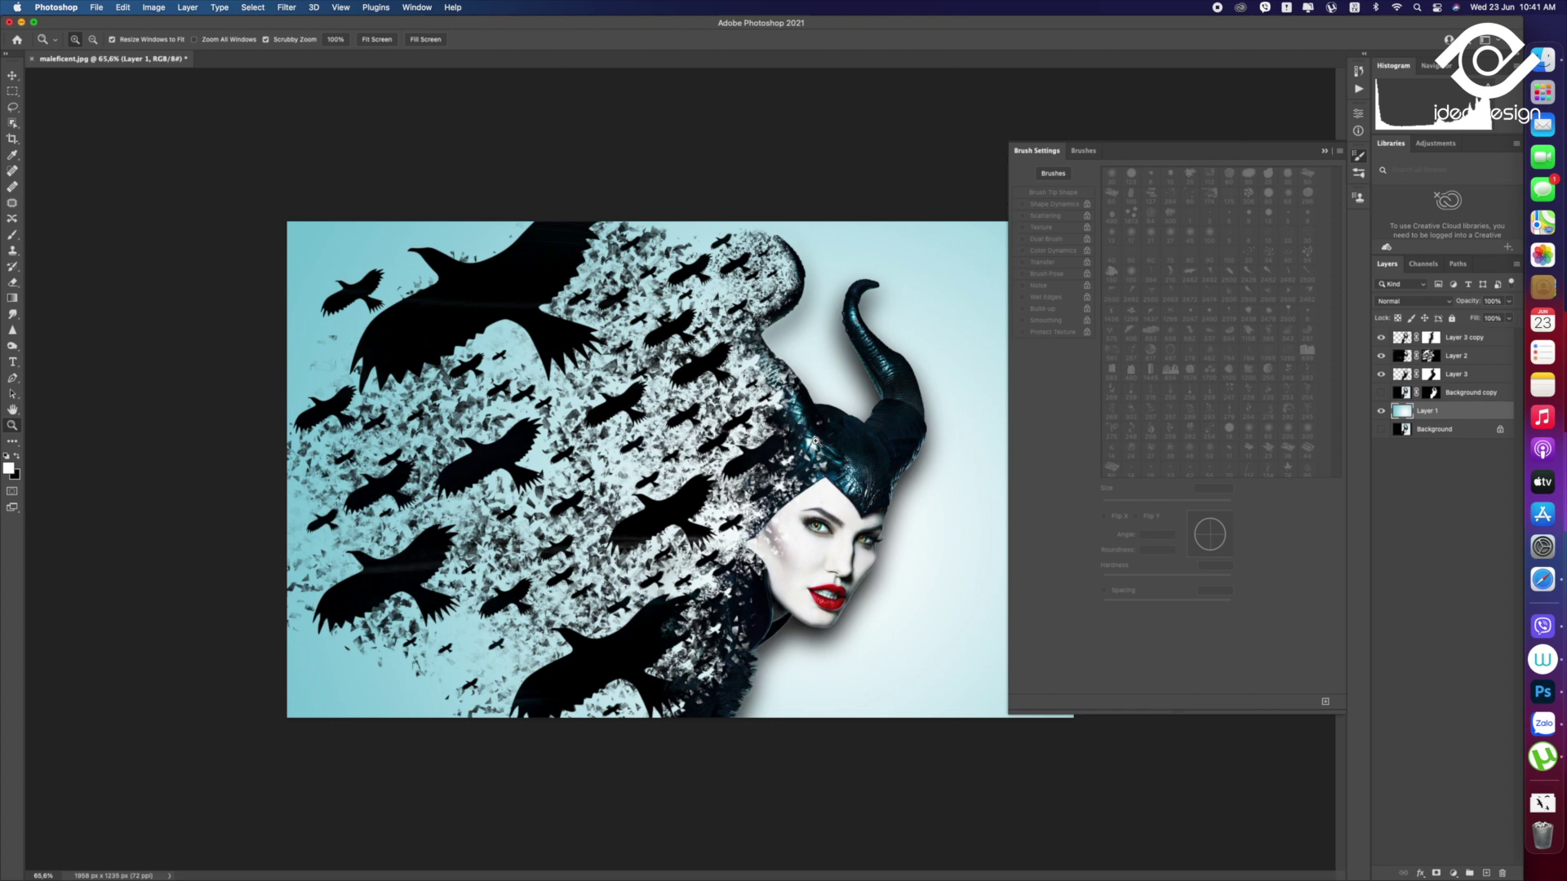
mouse_move(897, 460)
left_mouse_down()
mouse_move(839, 456)
mouse_move(937, 493)
mouse_move(899, 489)
left_mouse_up()
Add a new empty layer above Layer 1 and switch to the Brush
key("v")
left_click(1486, 874)
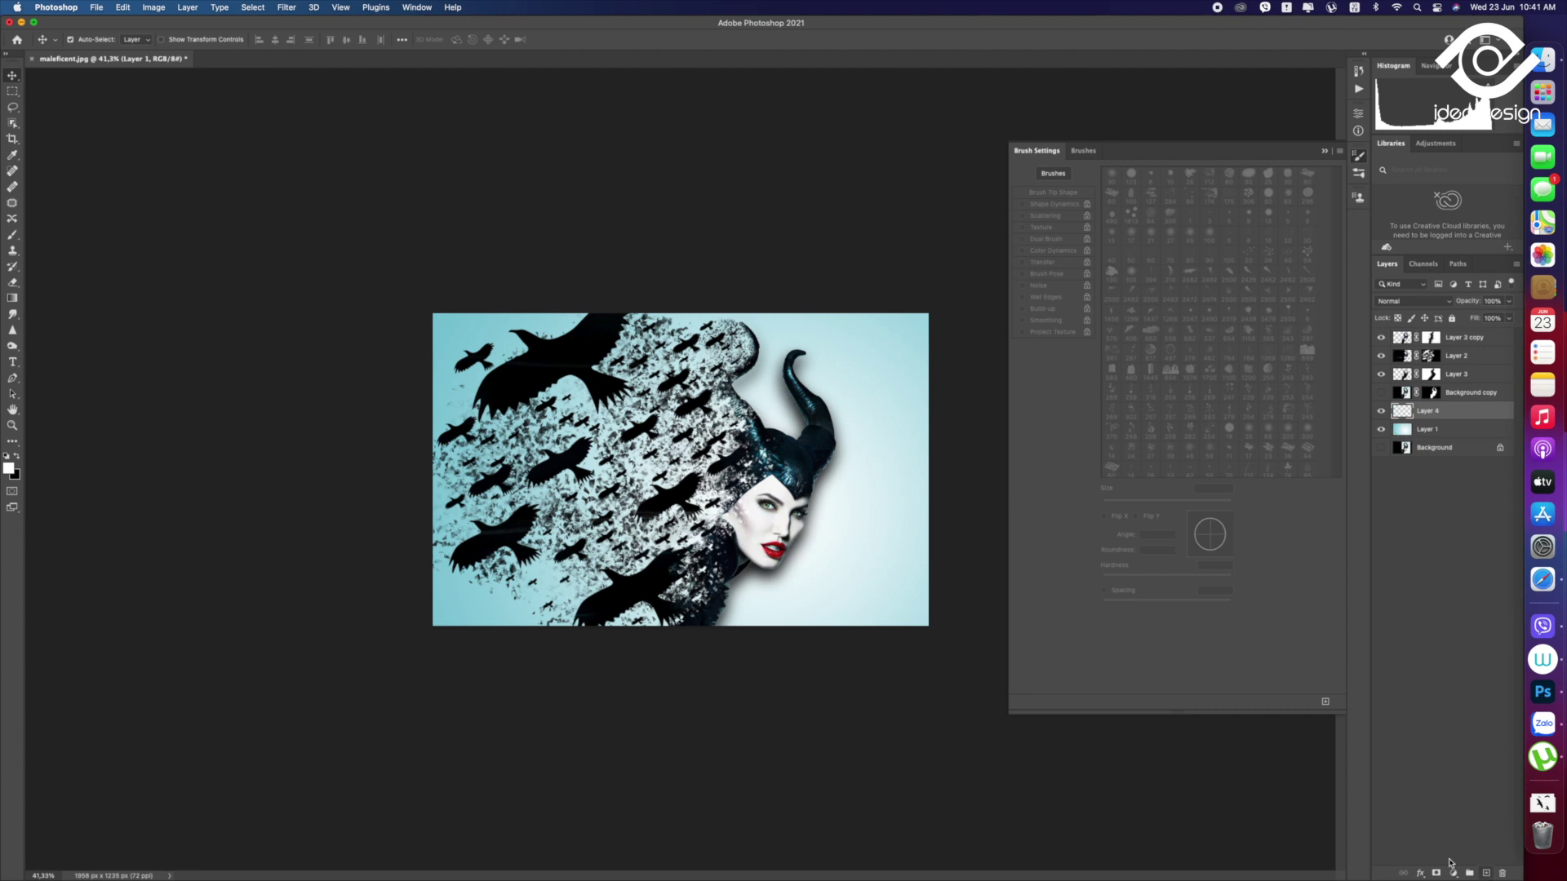
left_click(13, 235)
Set the foreground to yellow (H 47) and dab a soft spot near the horn
left_click(9, 468)
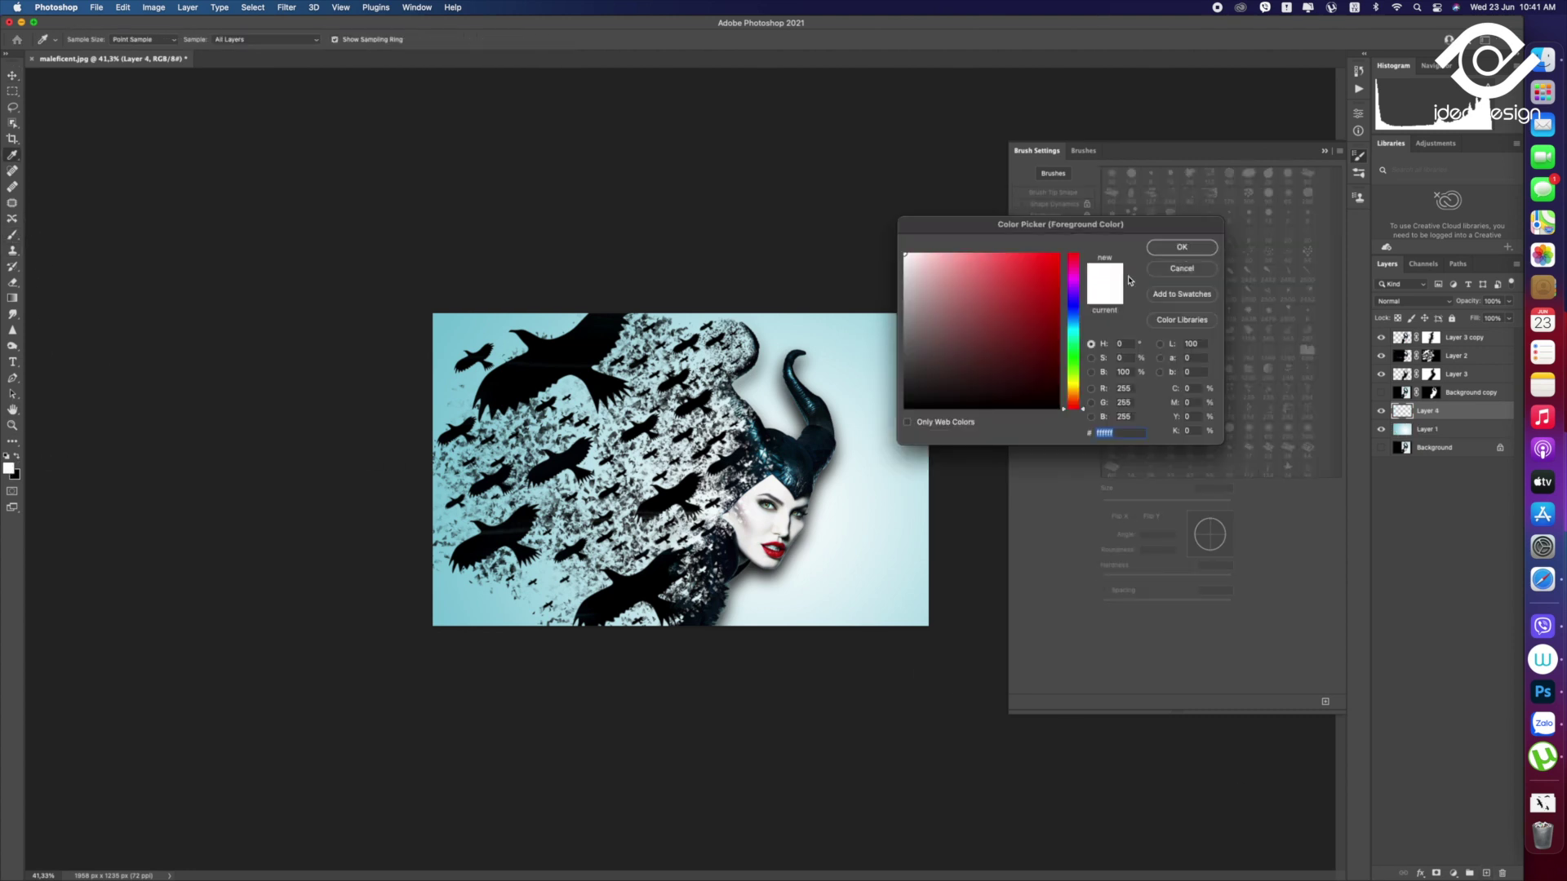
left_click(1077, 391)
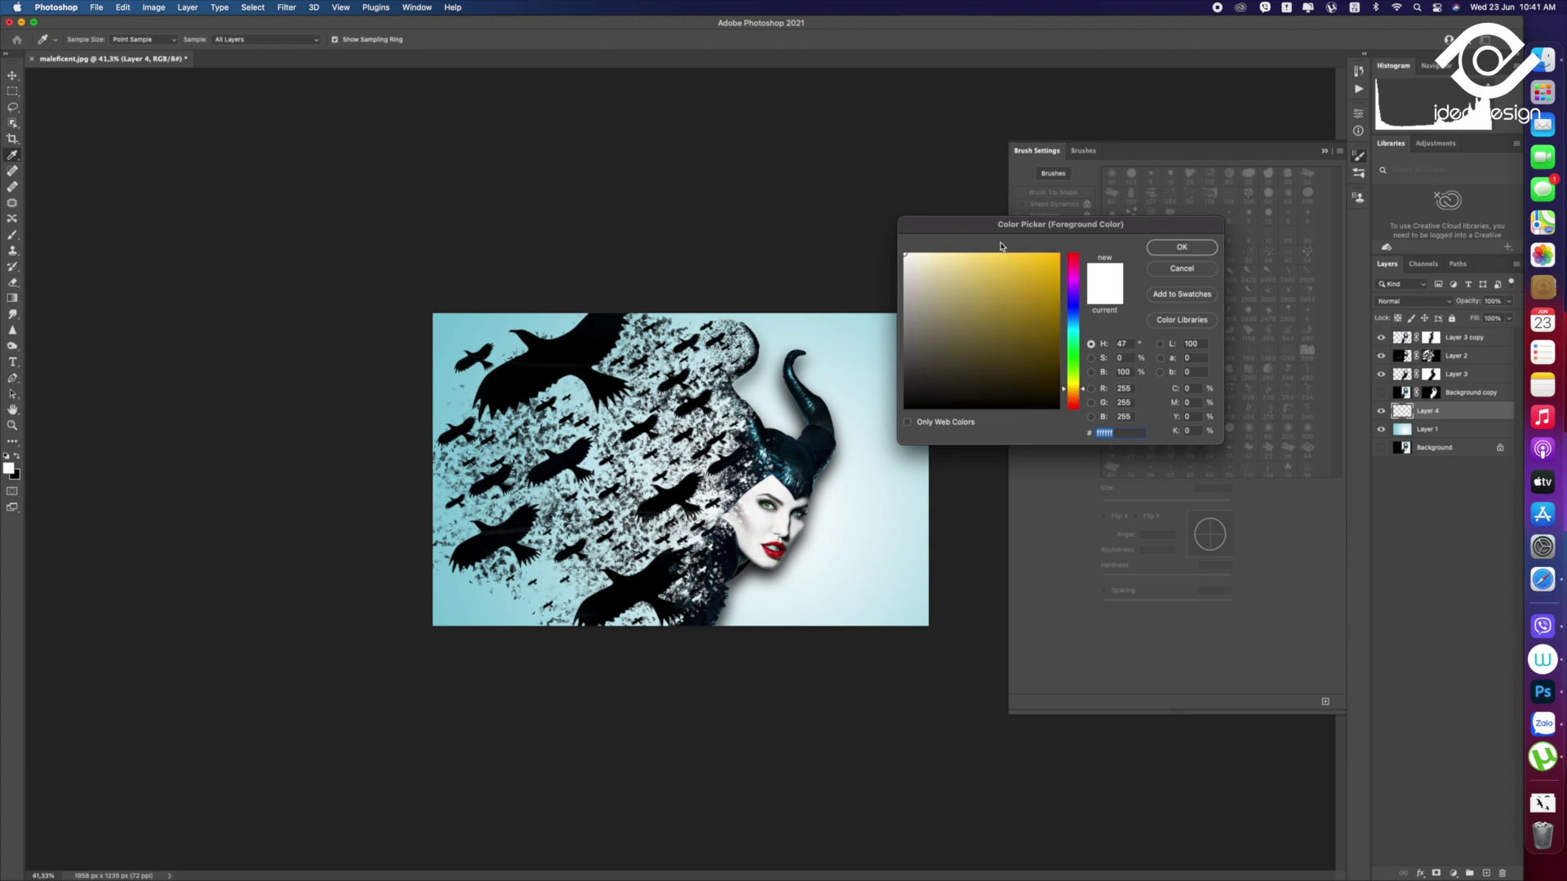
left_click(1059, 255)
left_click(1181, 246)
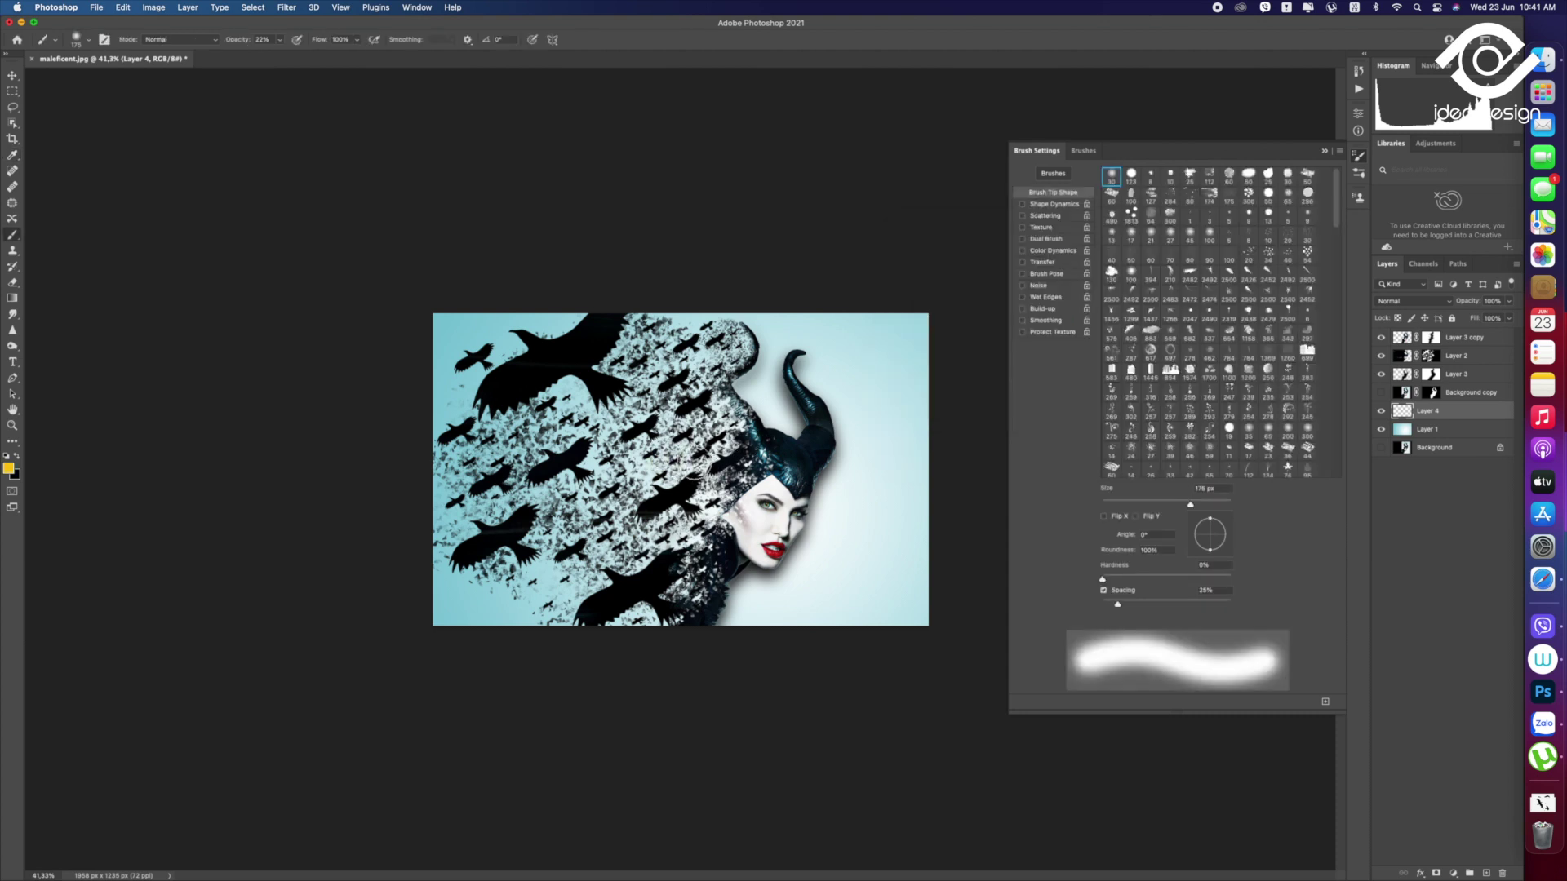
left_click(708, 479)
key("ctrl+t")
Scale the yellow dab to about 500% and position it over the birds beside the face
left_click_drag(743, 444, 952, 234)
left_click_drag(816, 383, 718, 504)
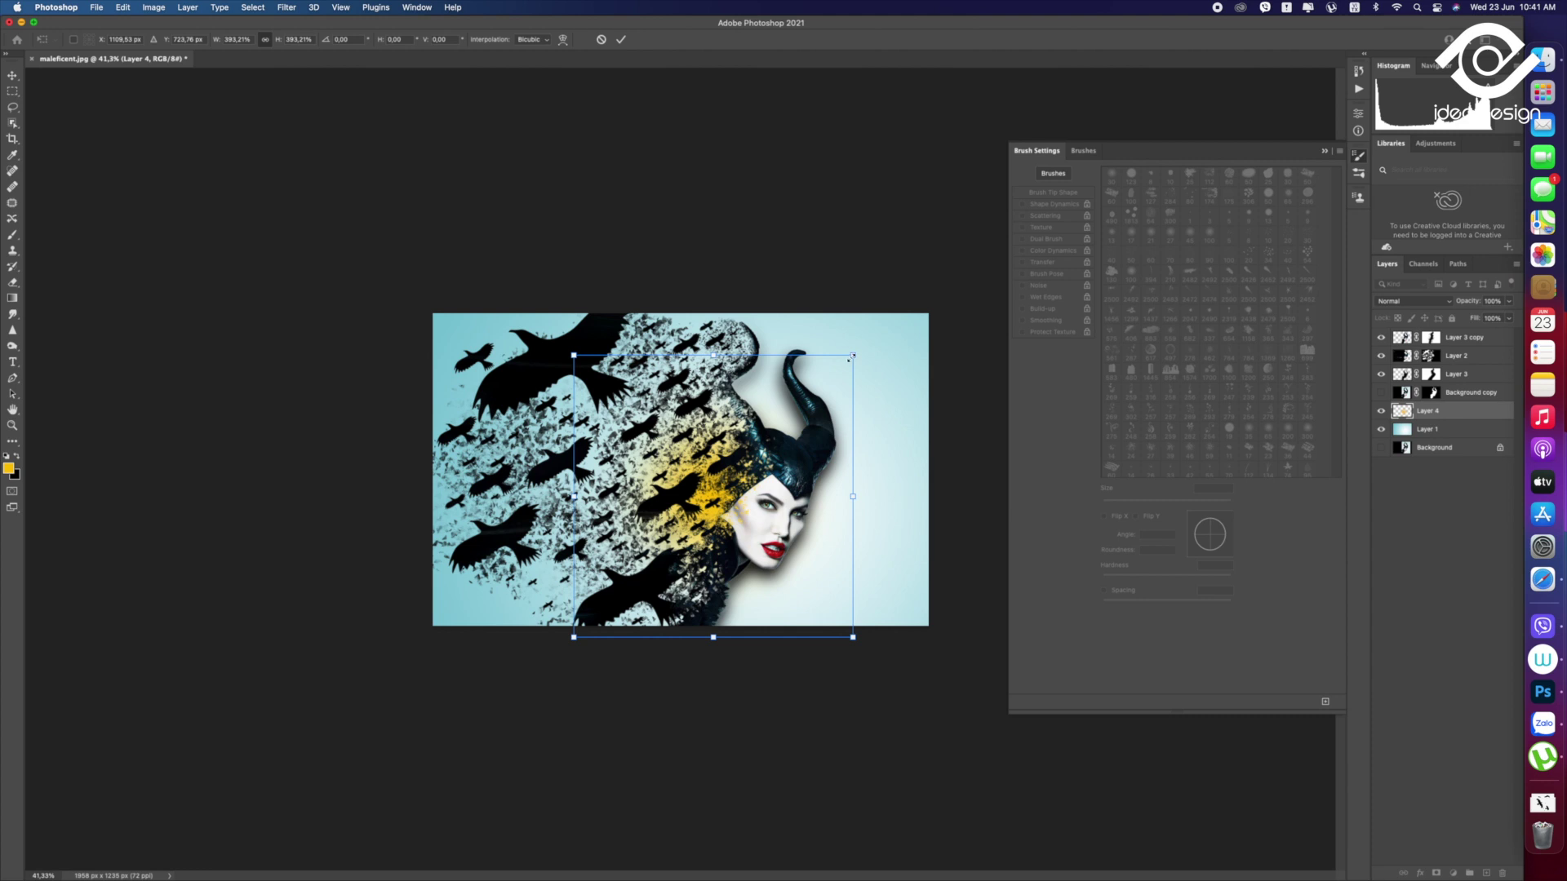
left_click_drag(853, 357, 1015, 182)
left_click_drag(984, 316, 843, 374)
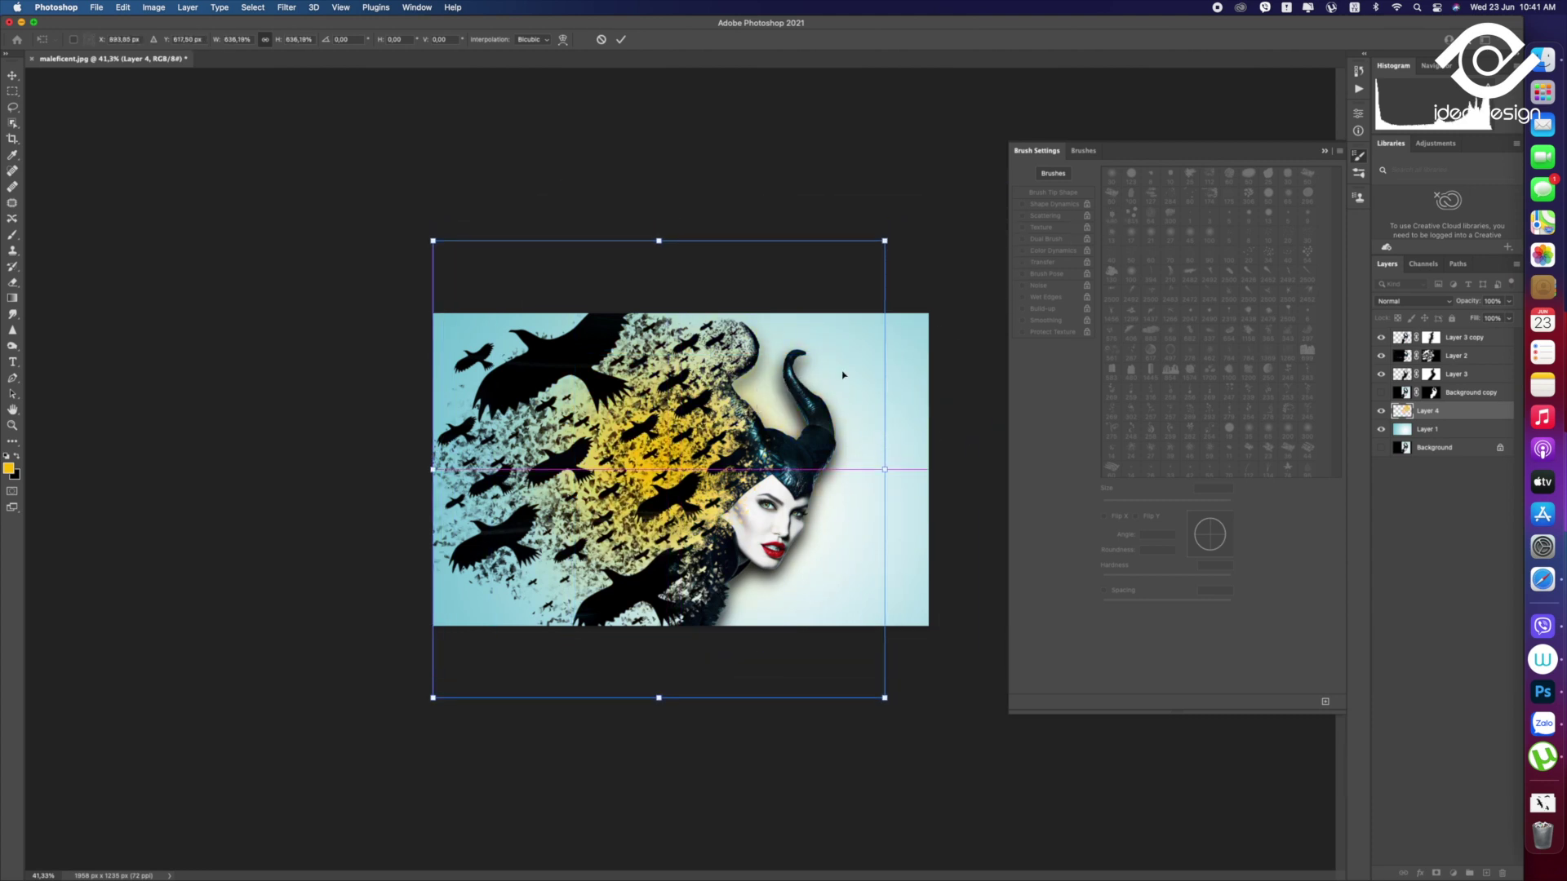
left_click_drag(886, 242, 1014, 104)
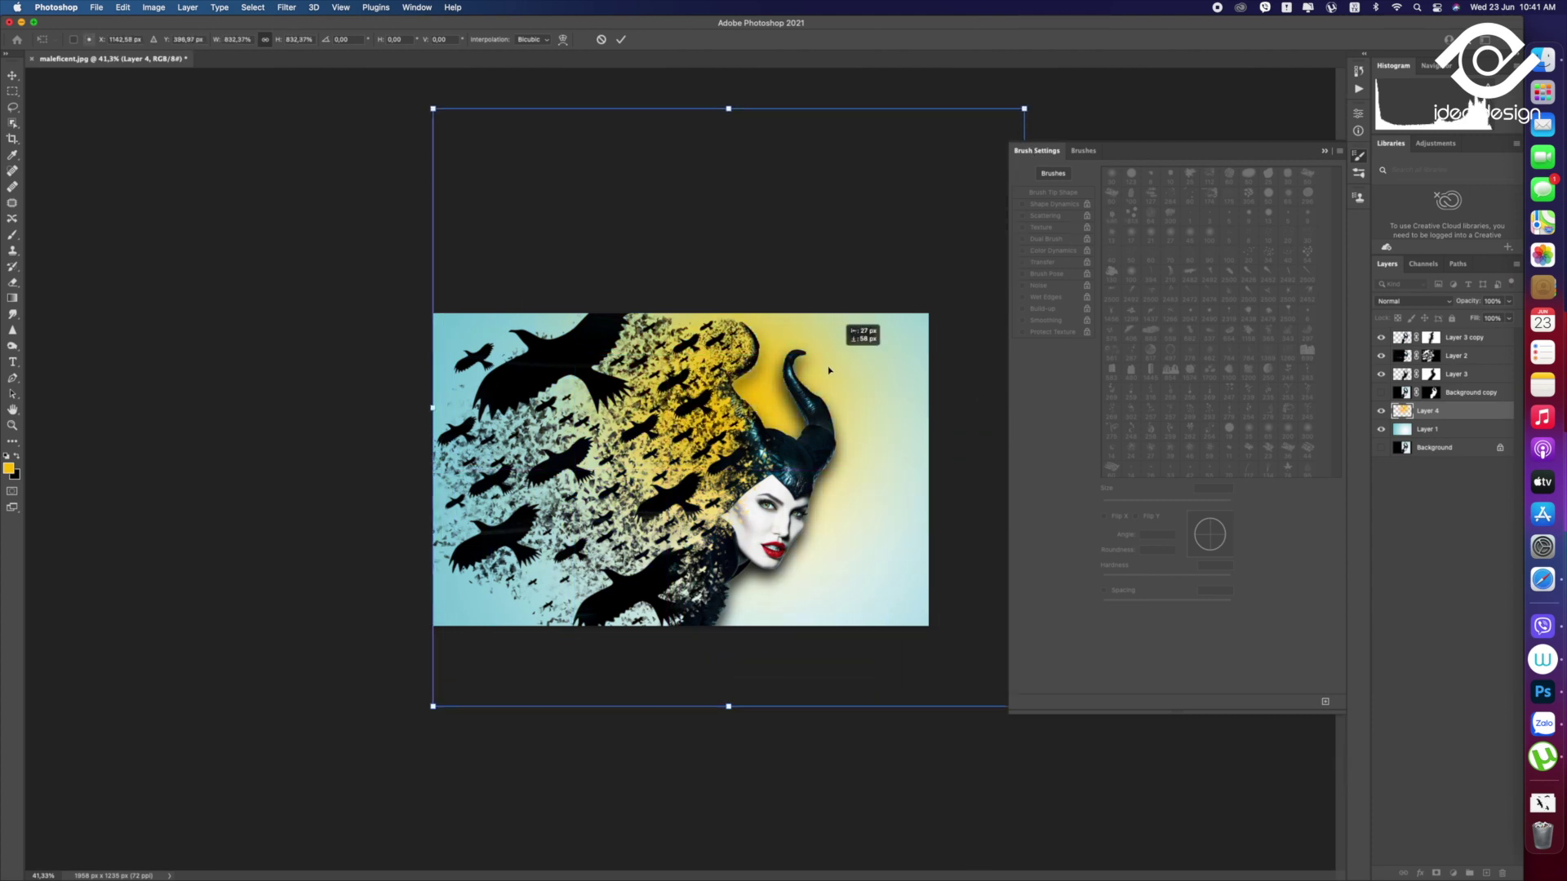
left_click_drag(834, 347, 725, 395)
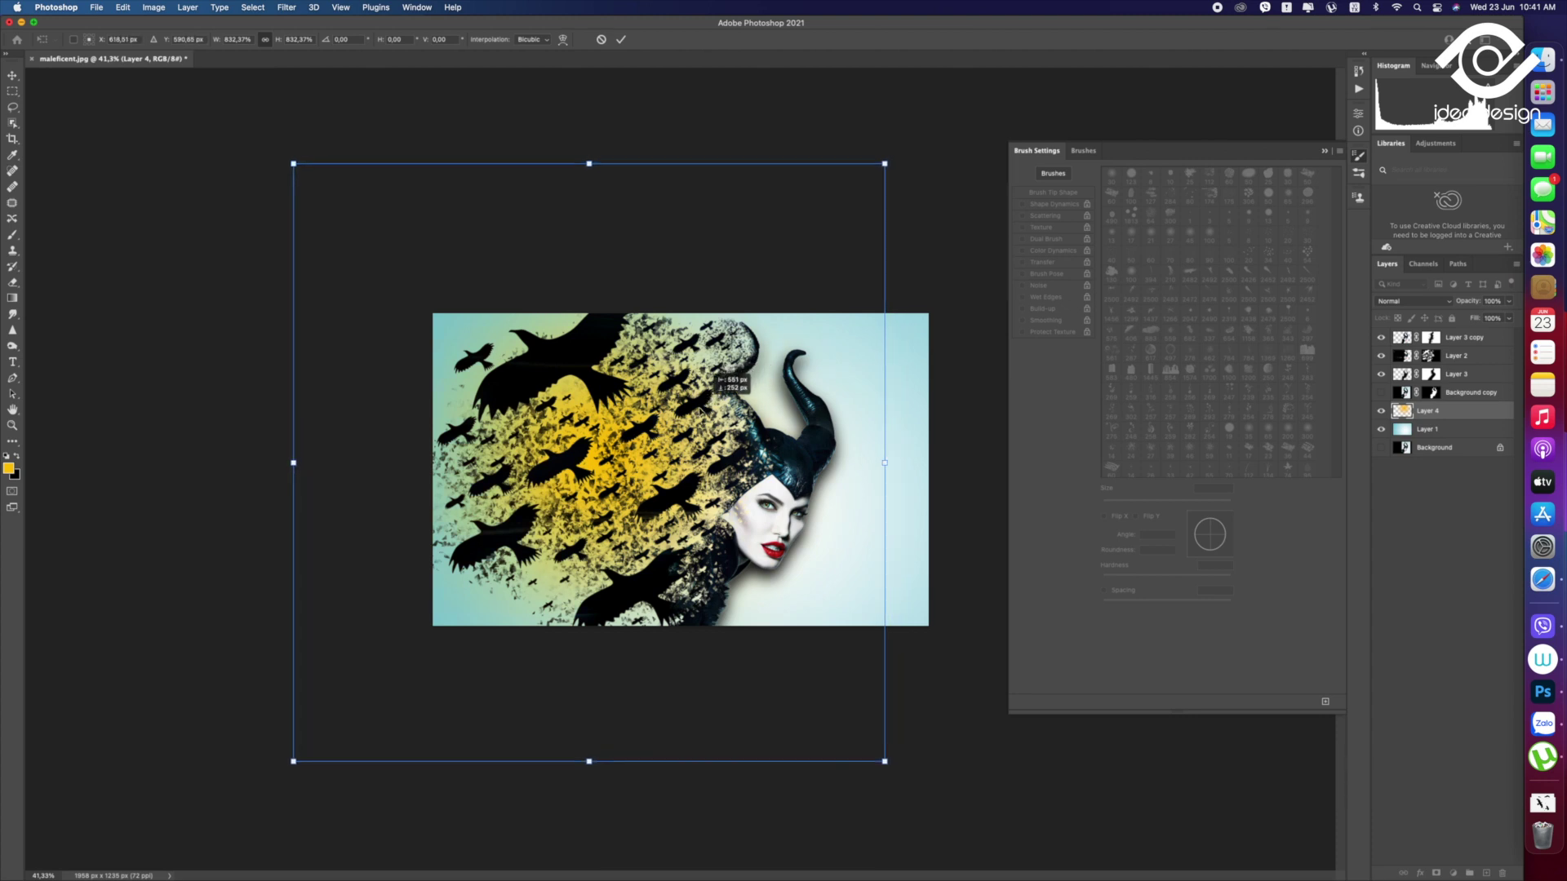
mouse_move(724, 395)
left_mouse_down()
mouse_move(688, 431)
mouse_move(814, 374)
left_mouse_up()
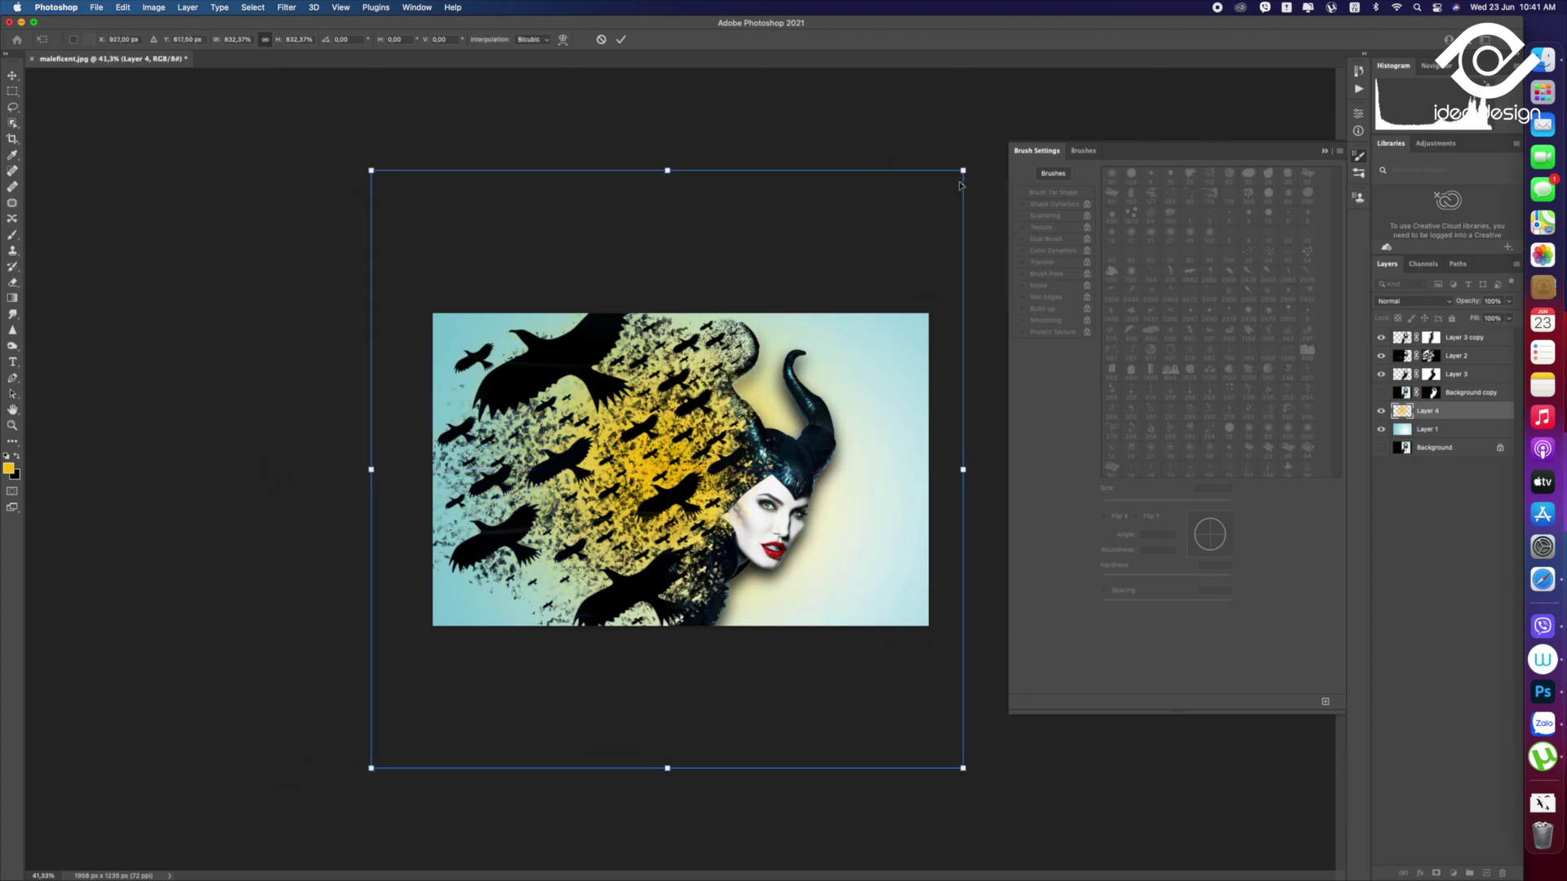
left_click_drag(963, 169, 728, 402)
mouse_move(568, 605)
left_mouse_down()
mouse_move(654, 517)
mouse_move(698, 505)
left_mouse_up()
key("Return")
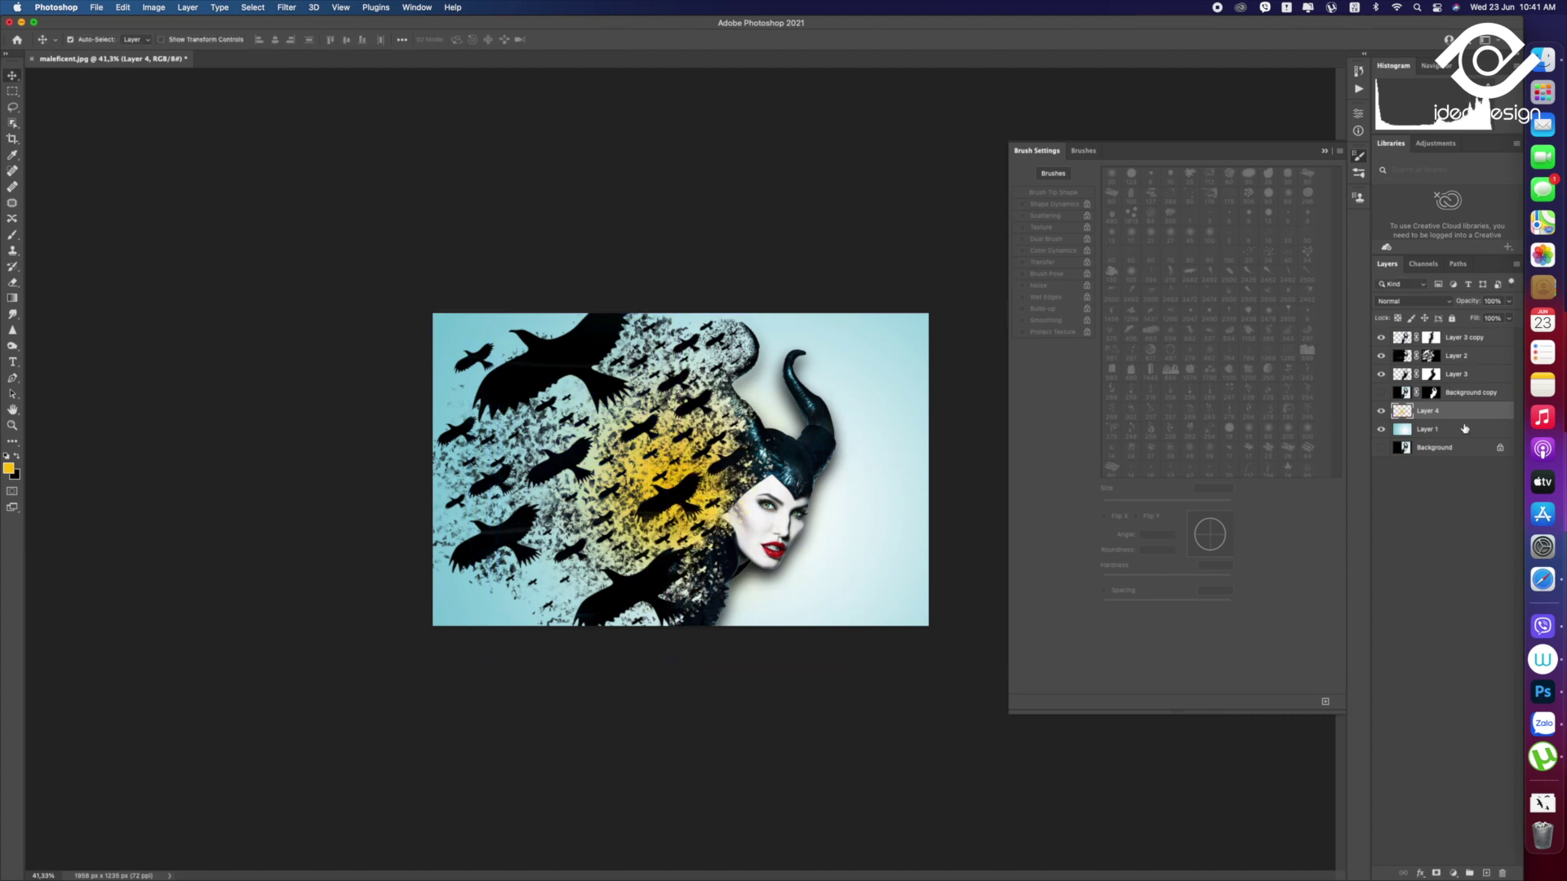
Move Layer 4 to the top of the stack and set its blend mode to Screen
left_click_drag(1469, 413, 1475, 339)
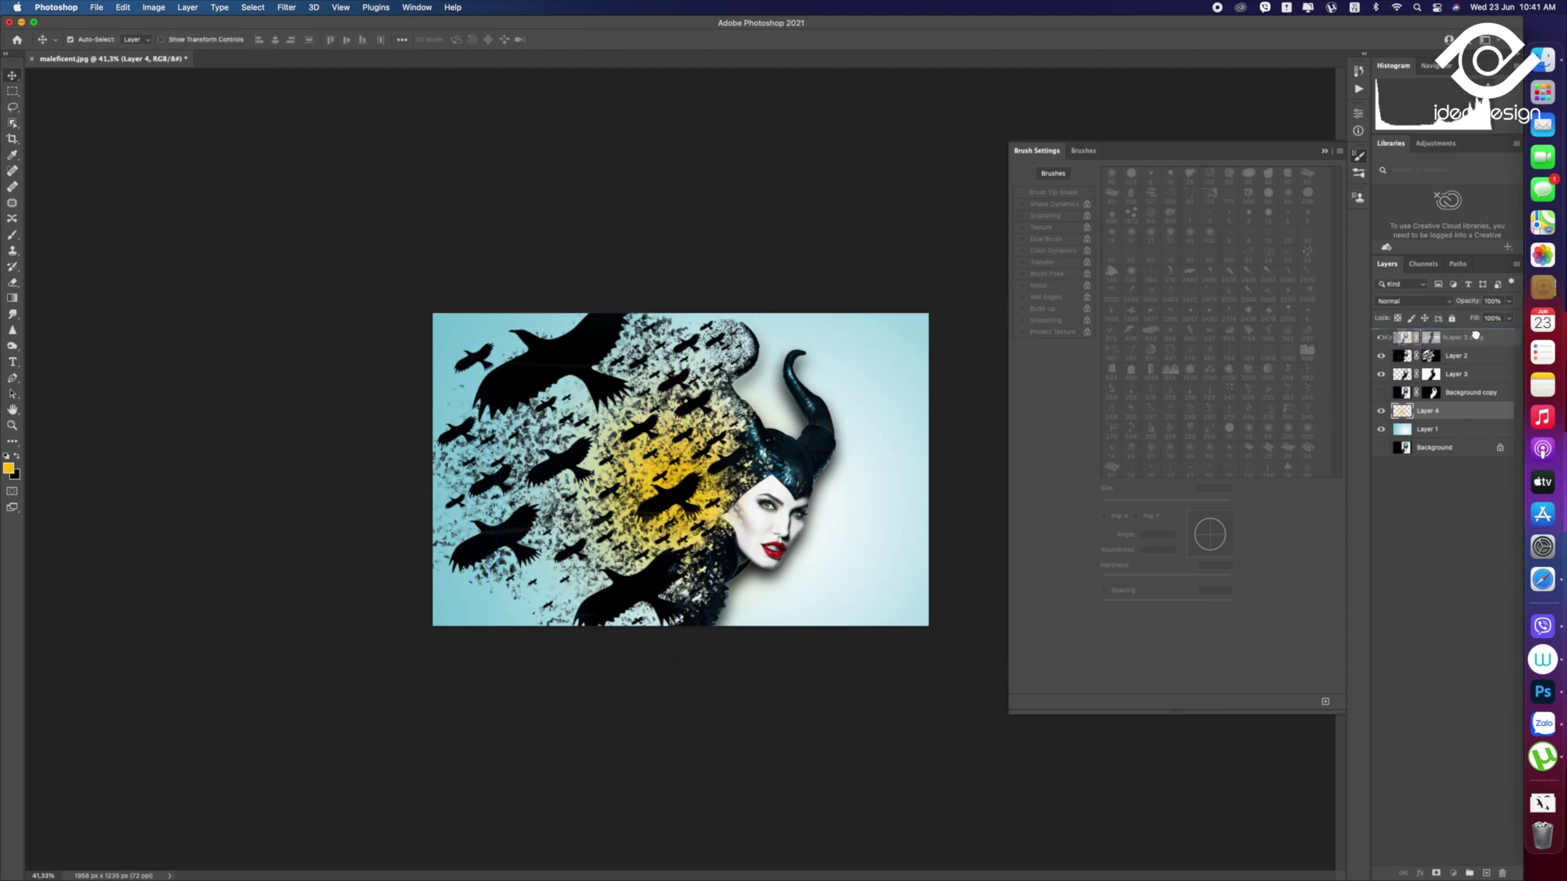
left_click(1403, 301)
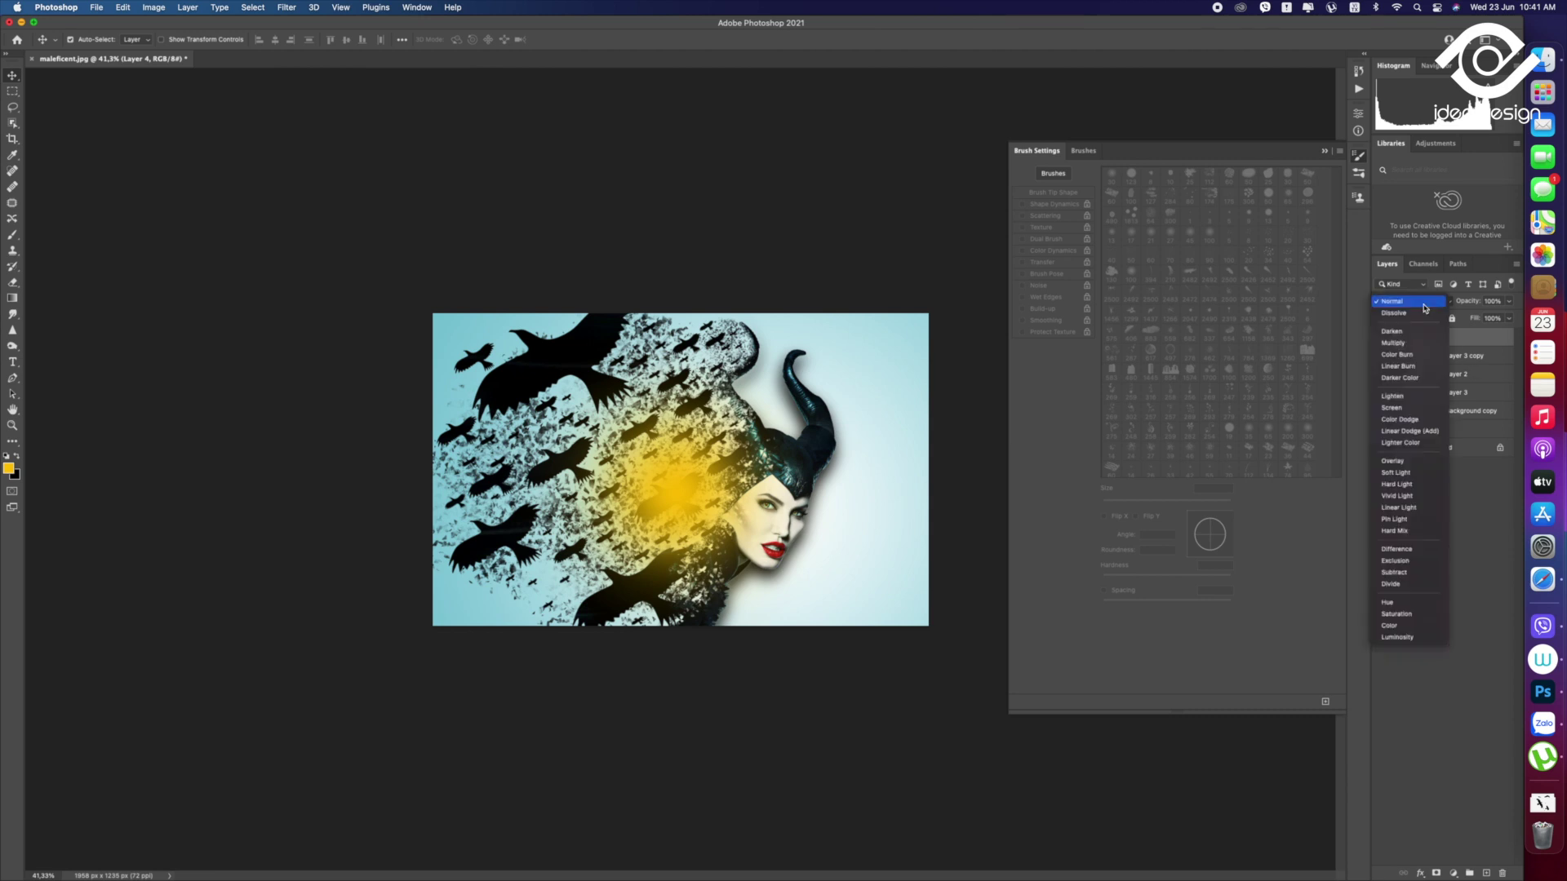
left_click(1412, 408)
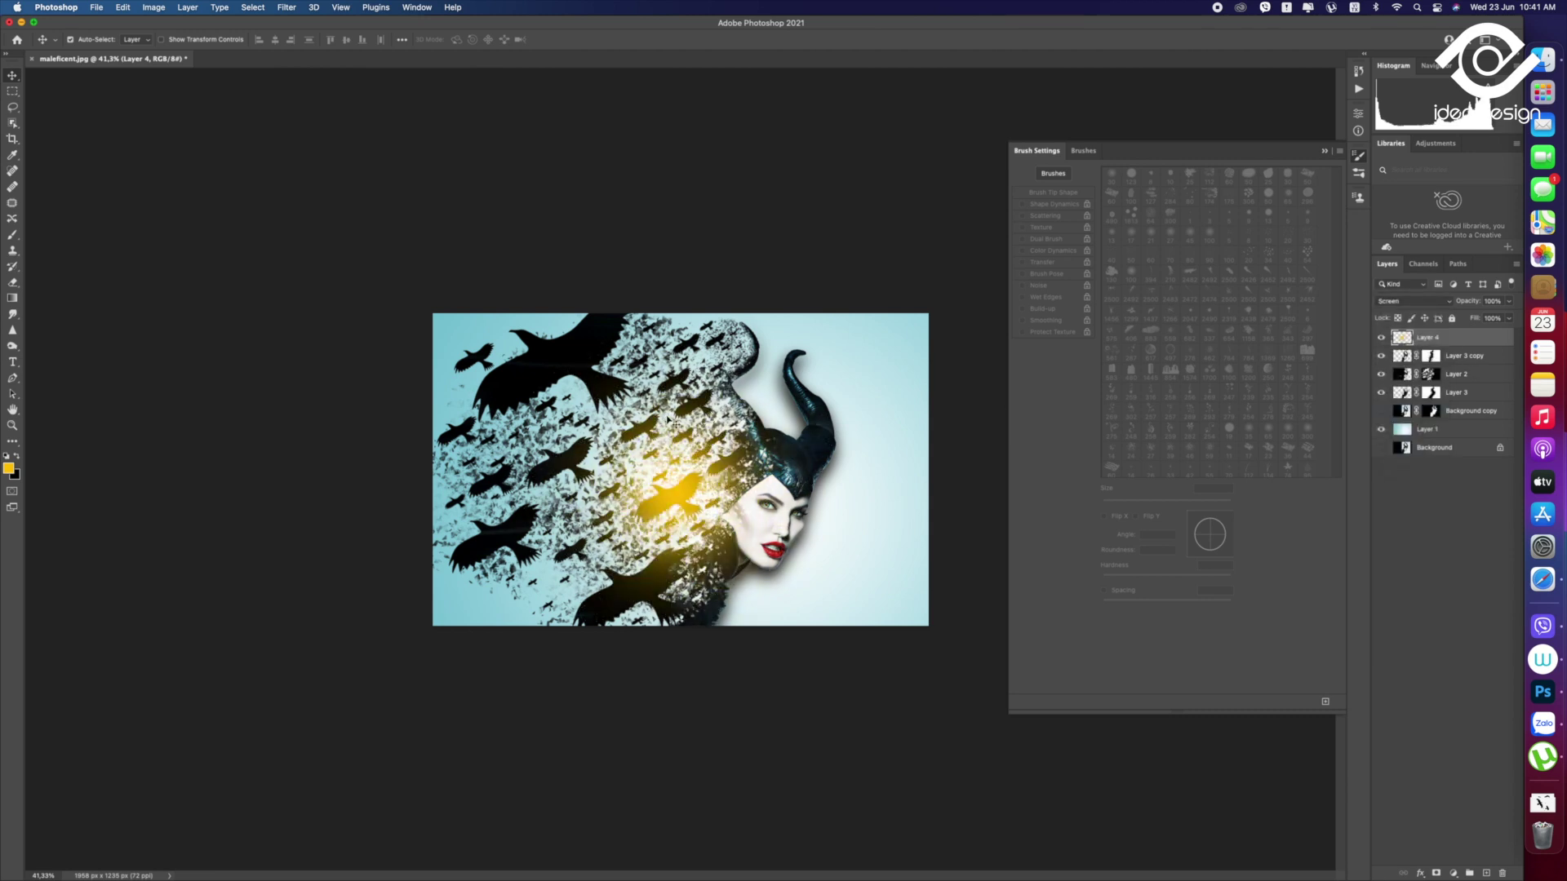
Enlarge the glow to about 125% and shift it toward the face
key("super+t")
left_click_drag(496, 312, 451, 266)
left_click_drag(667, 443, 695, 458)
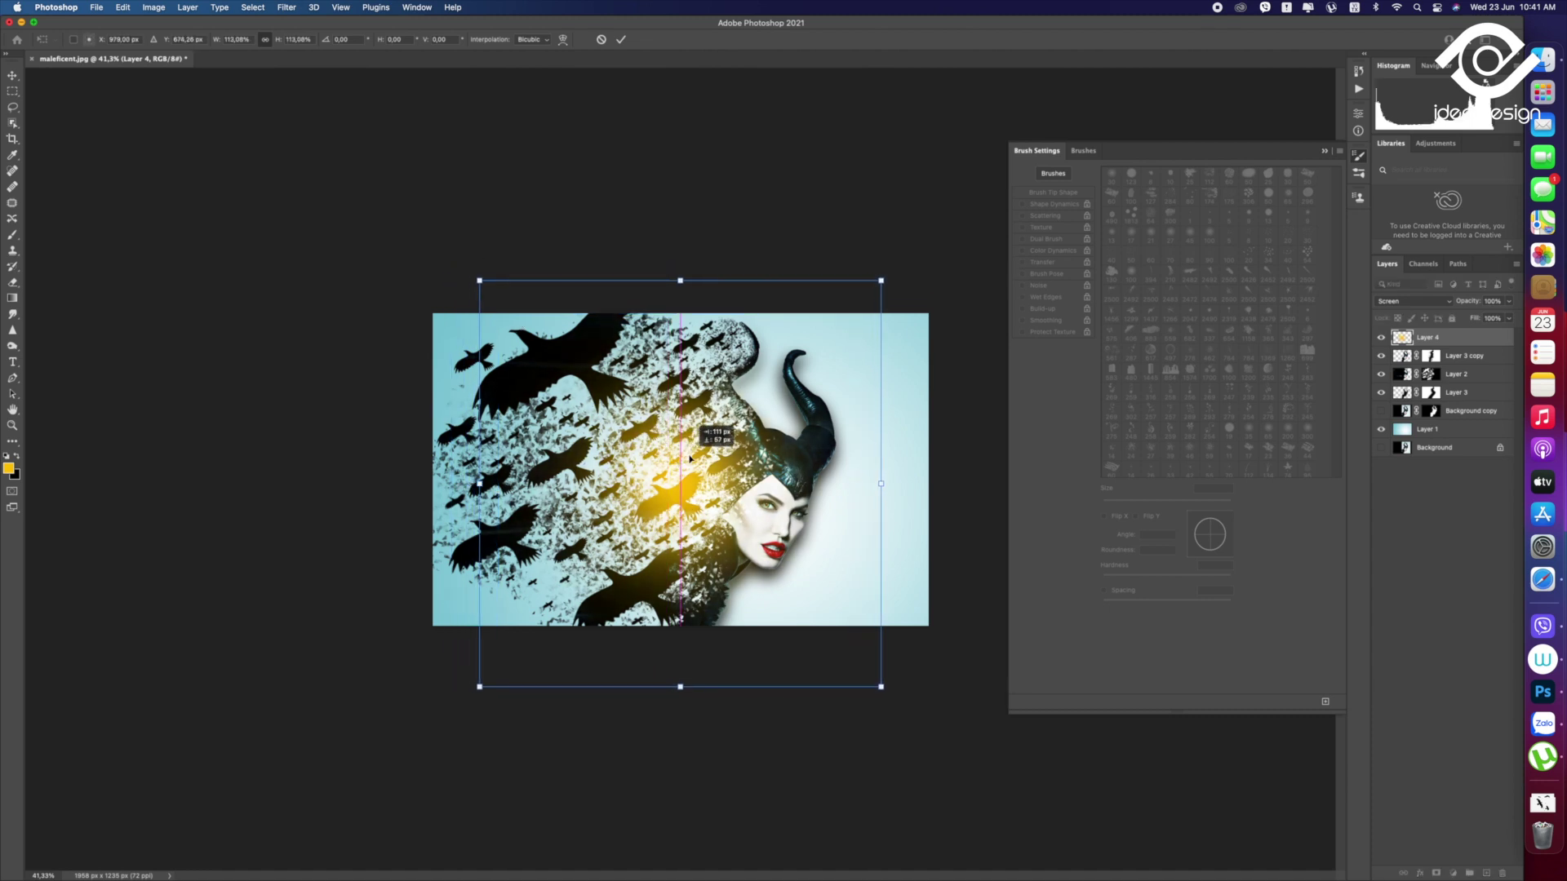
left_click_drag(875, 289, 927, 250)
left_click_drag(684, 498, 658, 506)
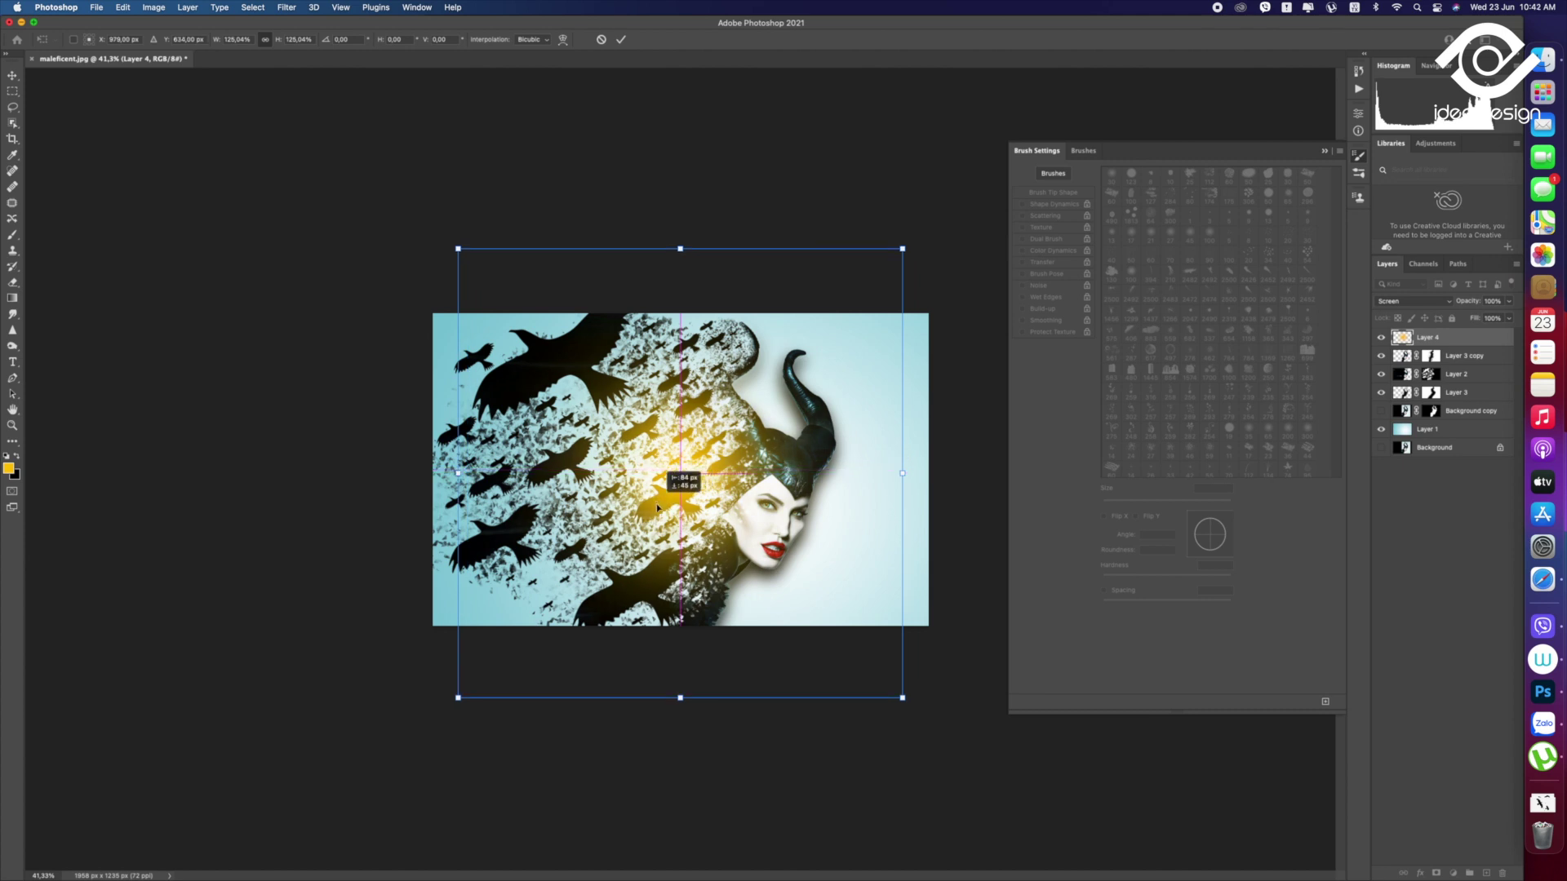
key("Return")
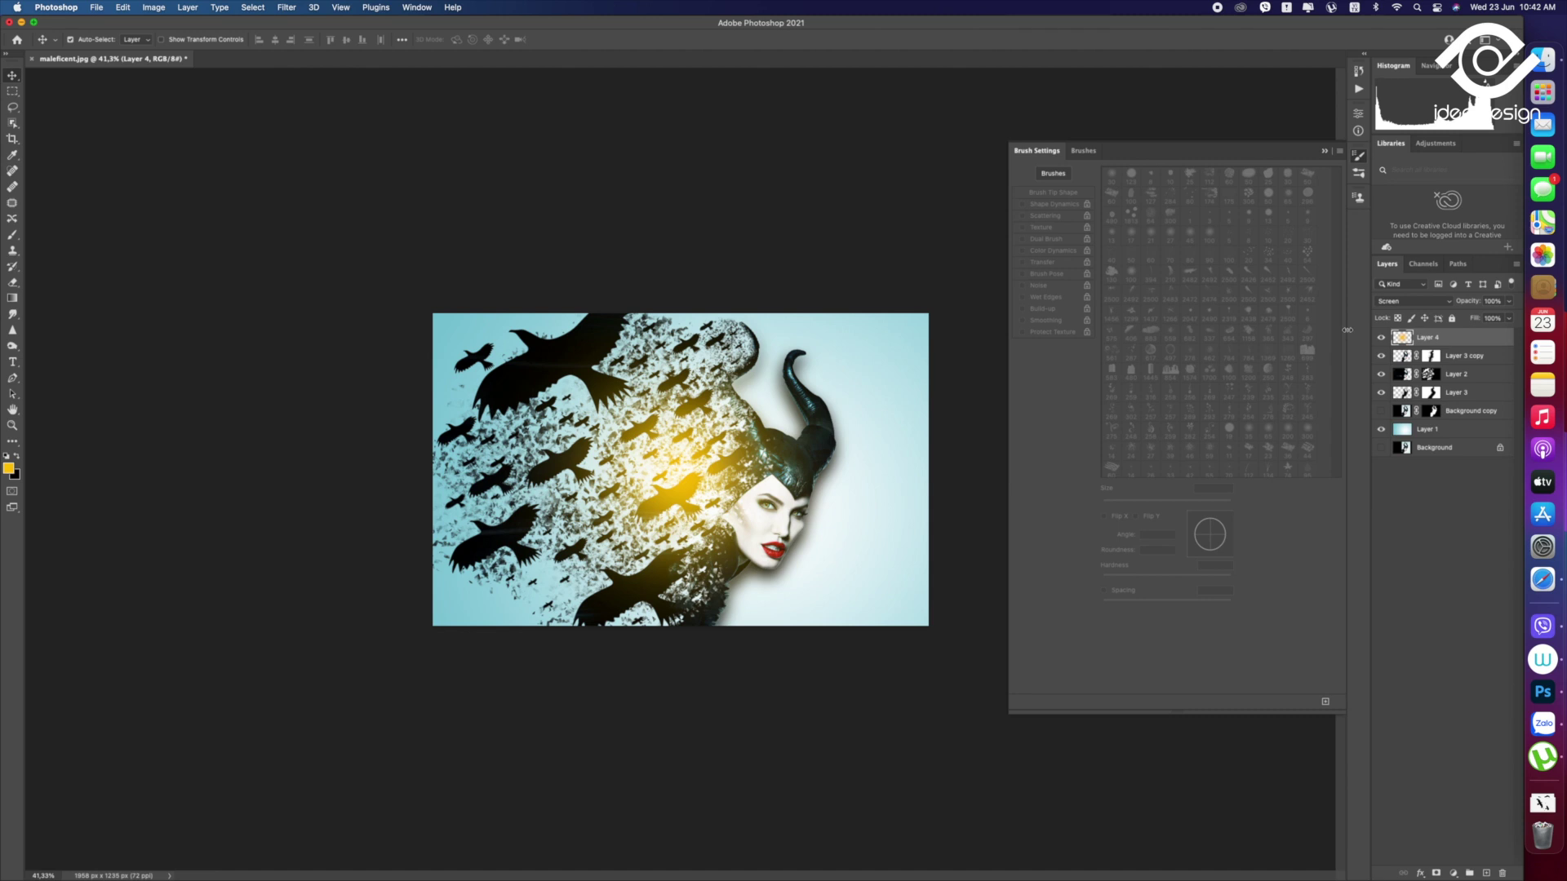
Add empty Layer 5 and set up a 55 px soft brush enlarged to 1400 px
left_click(11, 235)
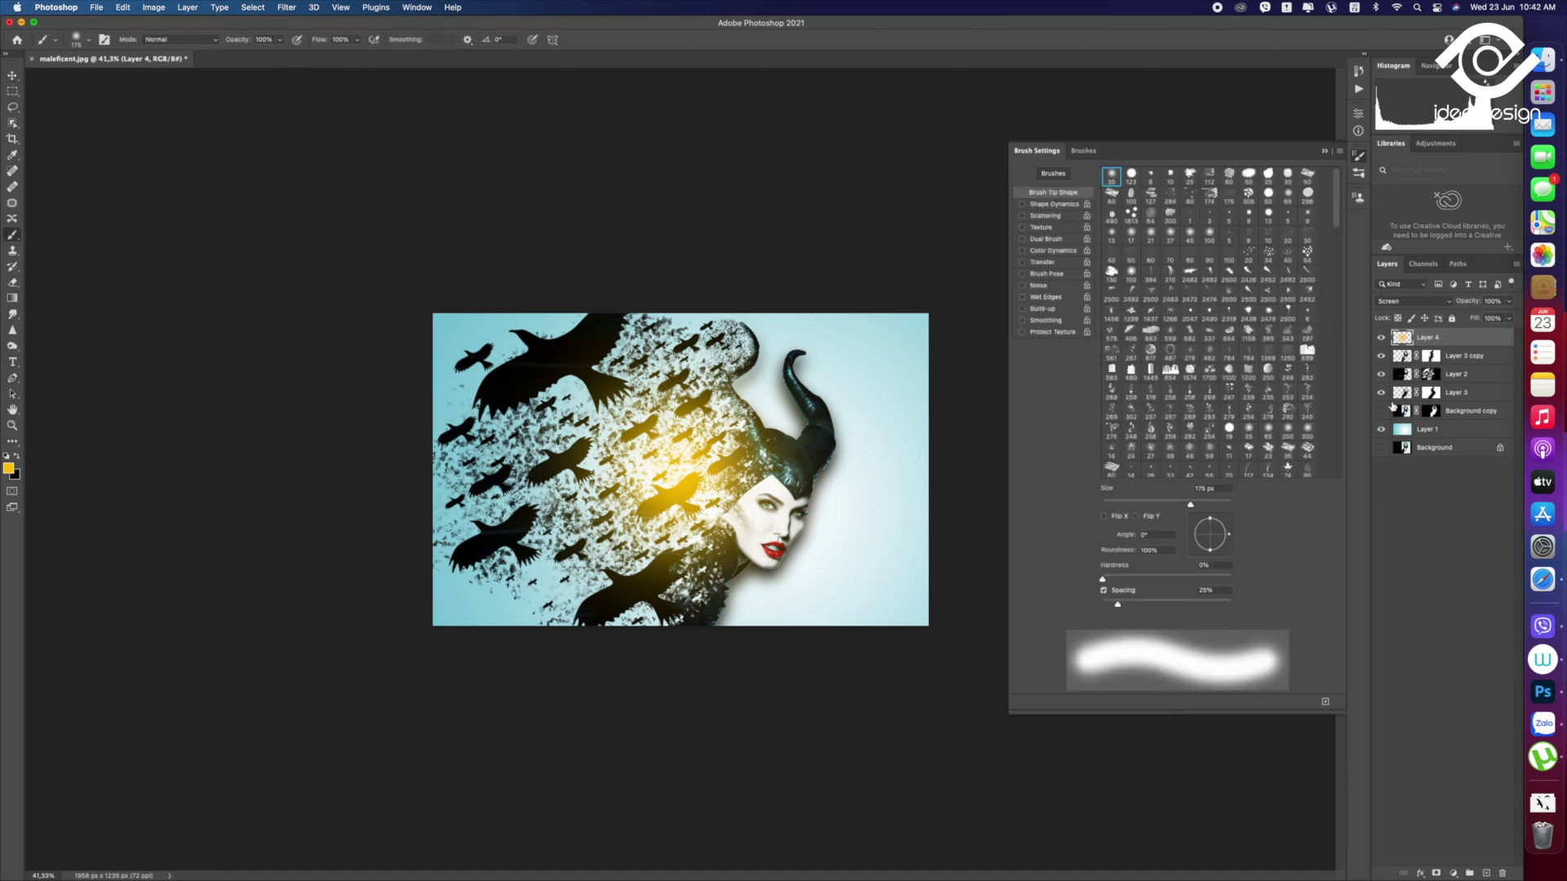
left_click(1486, 873)
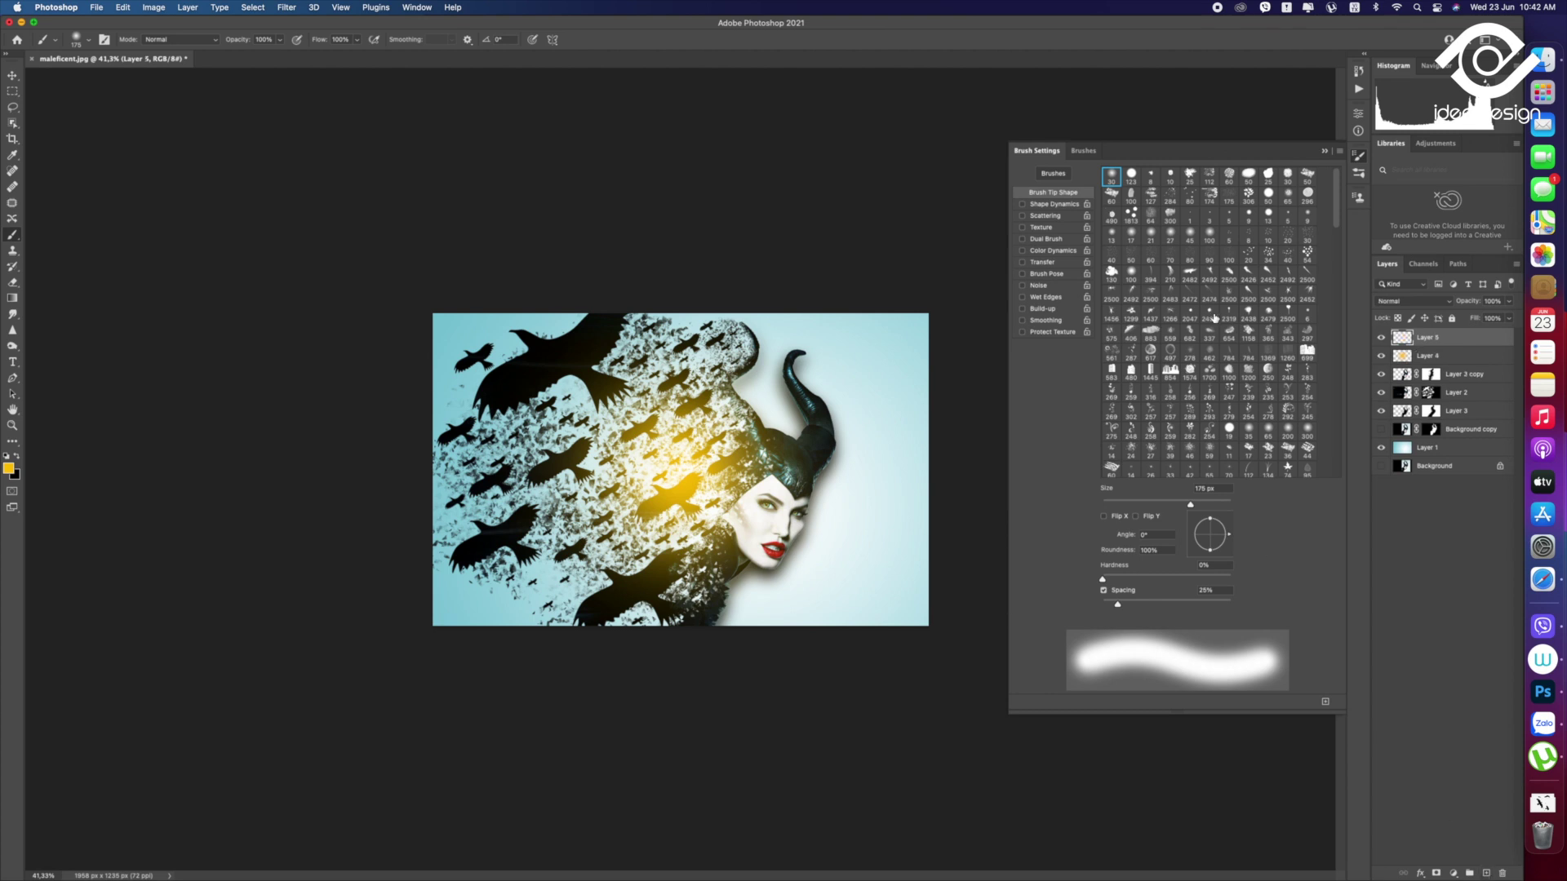
scroll(1215, 318, "down", 3)
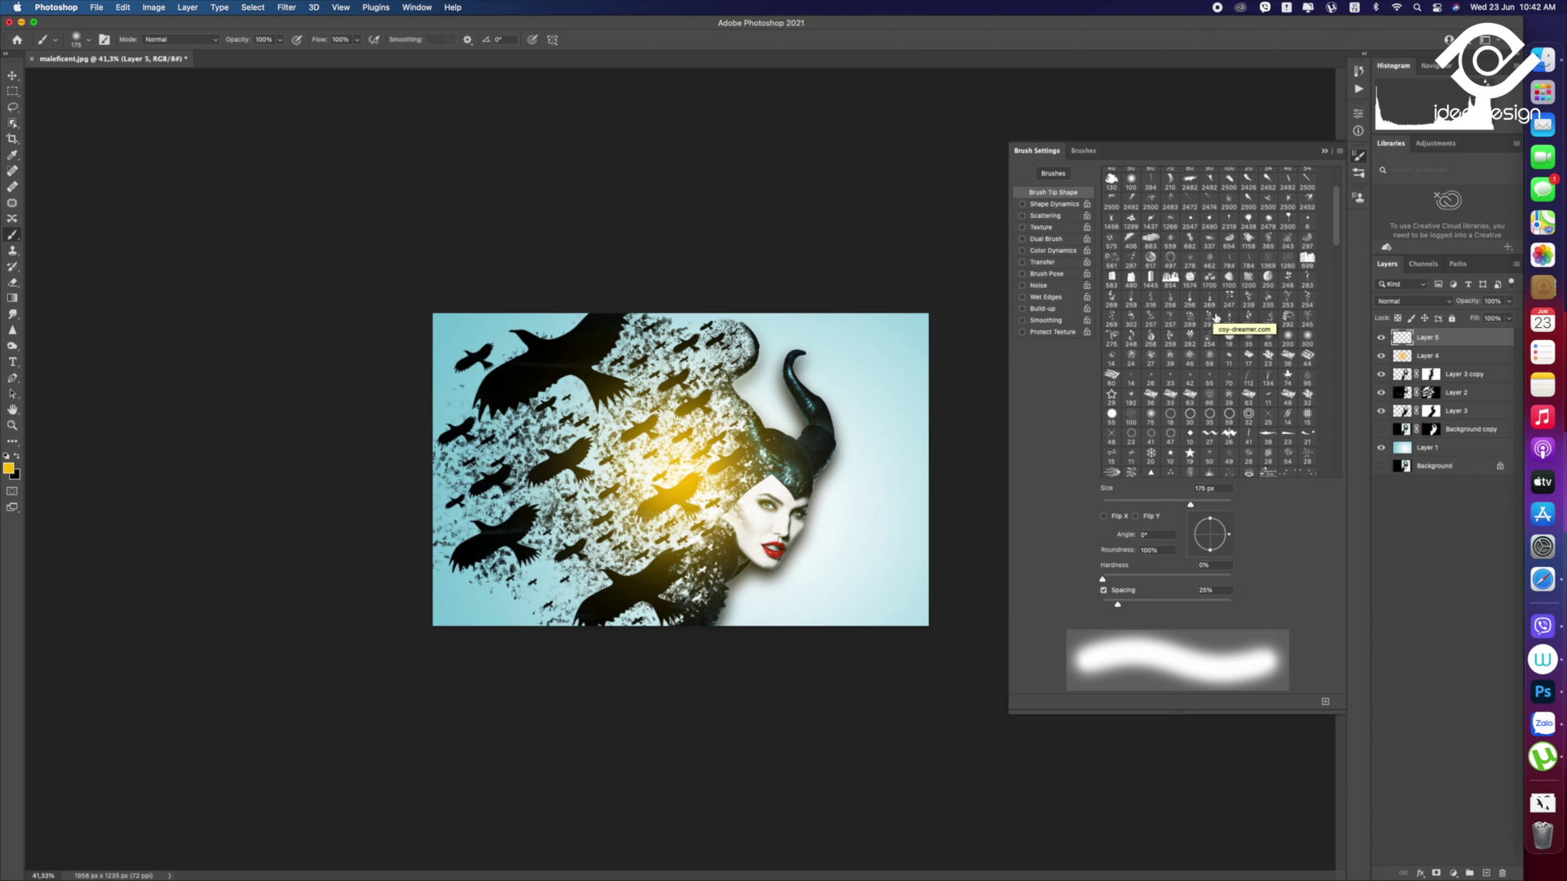
left_click(1209, 378)
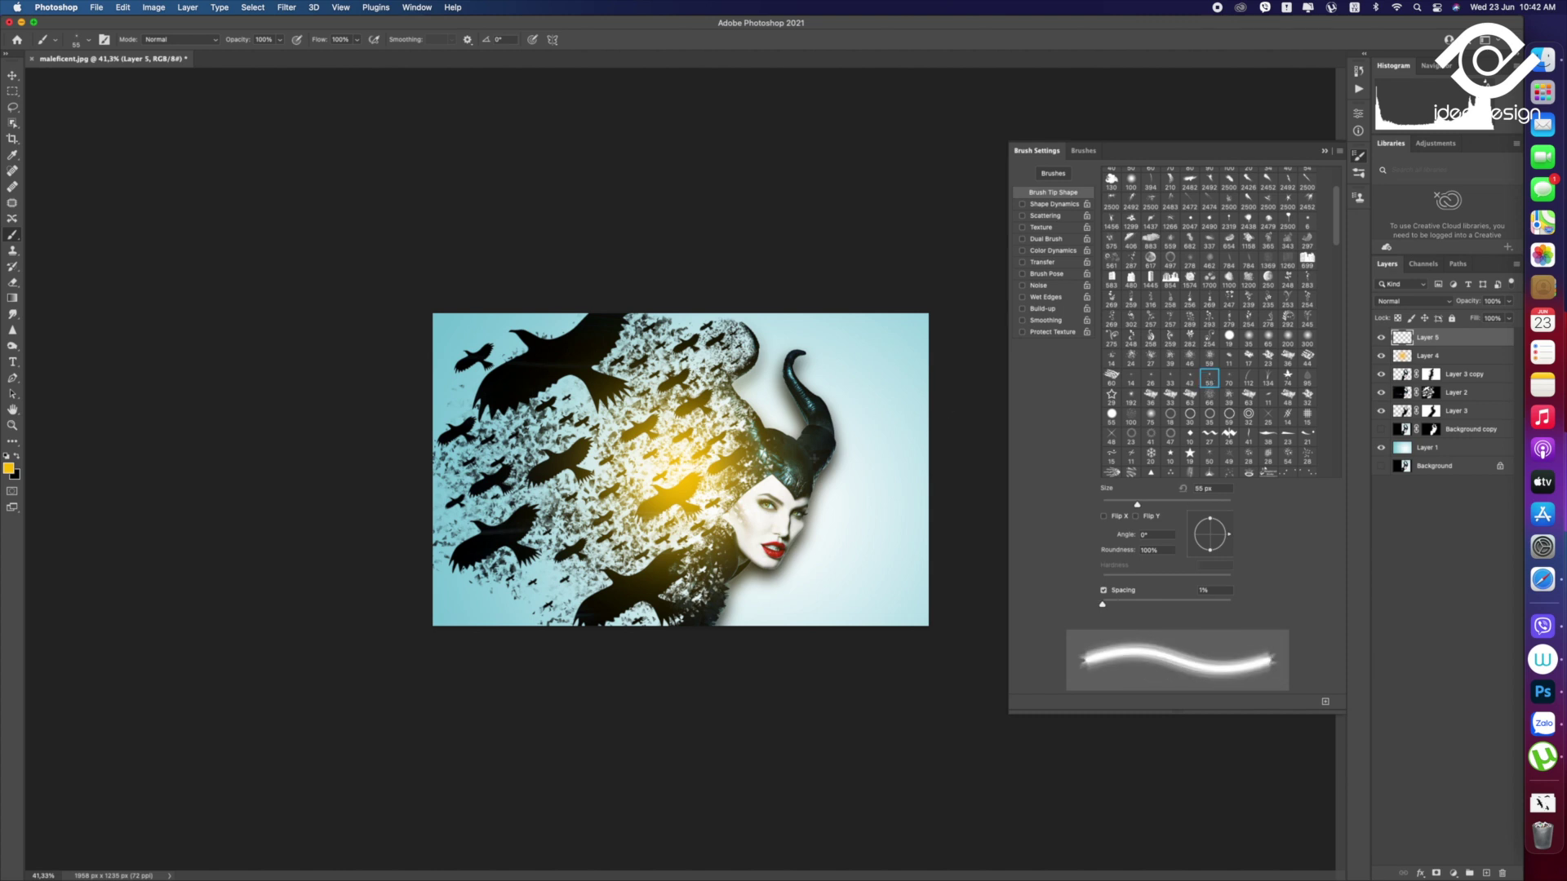
key("bracketright")
key("bracketright")
key("bracketright")
key("bracketright")
key("bracketright")
key("bracketright")
key("bracketright")
key("bracketright")
key("bracketright")
key("bracketright")
key("bracketright")
key("bracketright")
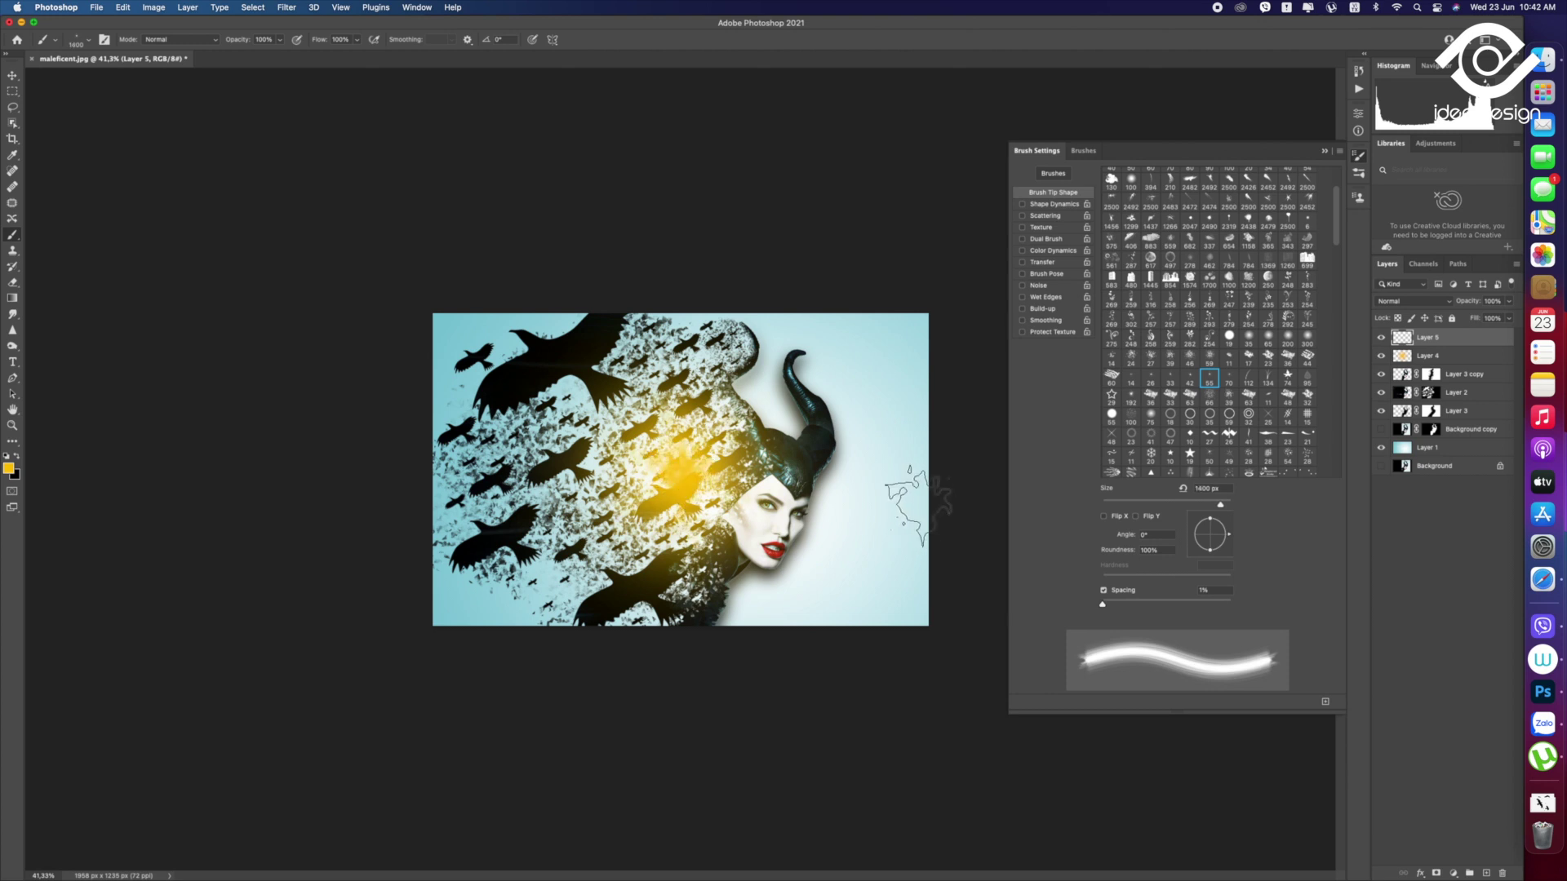
left_click(9, 467)
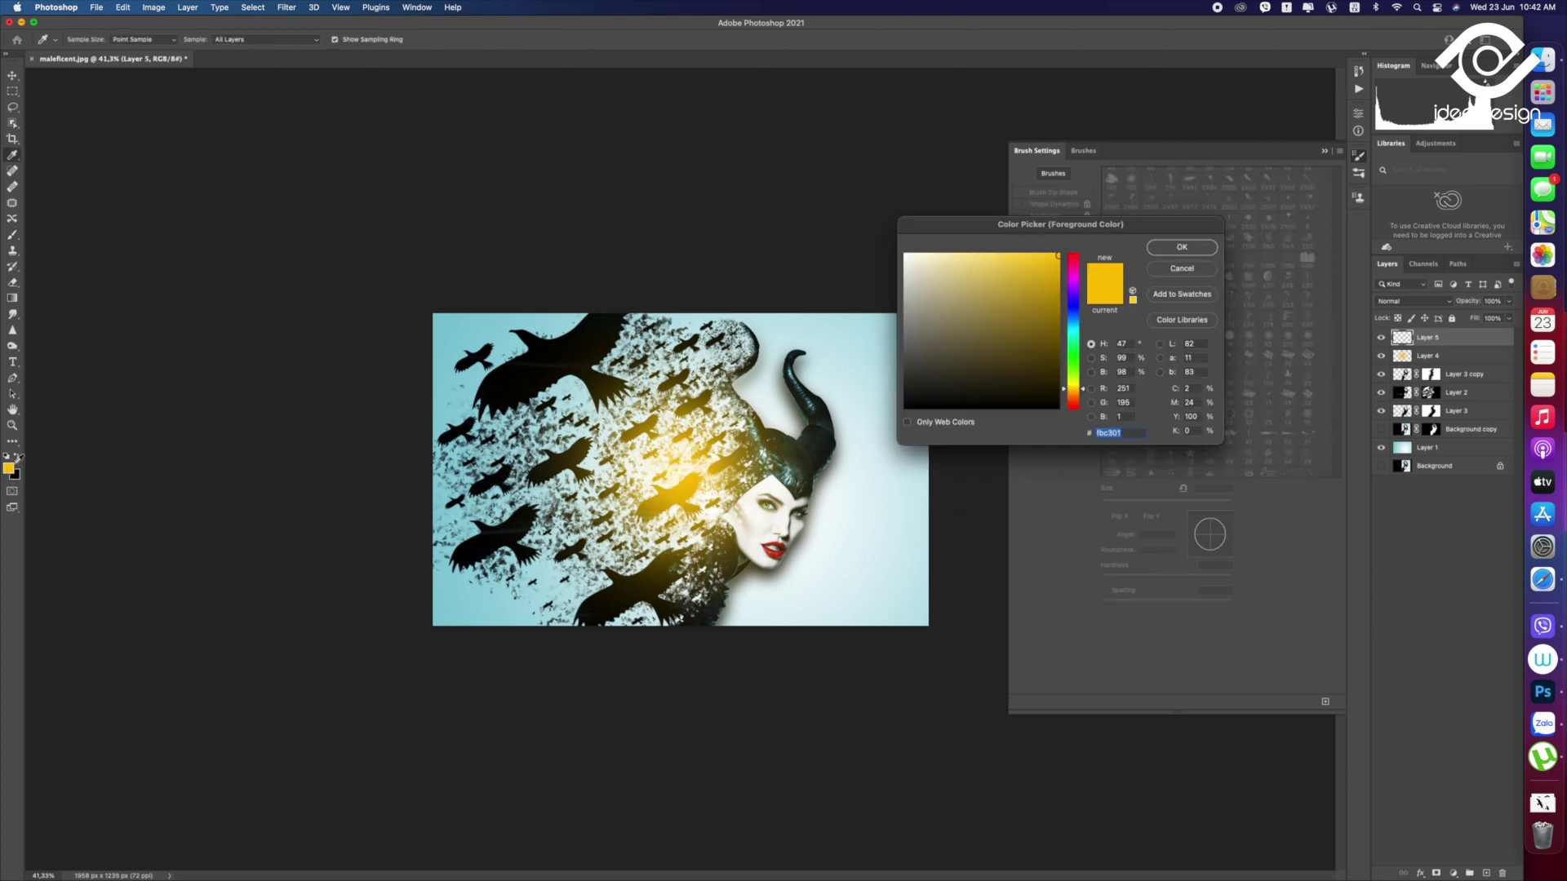
Set white as the paint colour, compare the glow layer, and undo a trial white stroke
left_click_drag(1049, 310, 895, 242)
left_click(1181, 248)
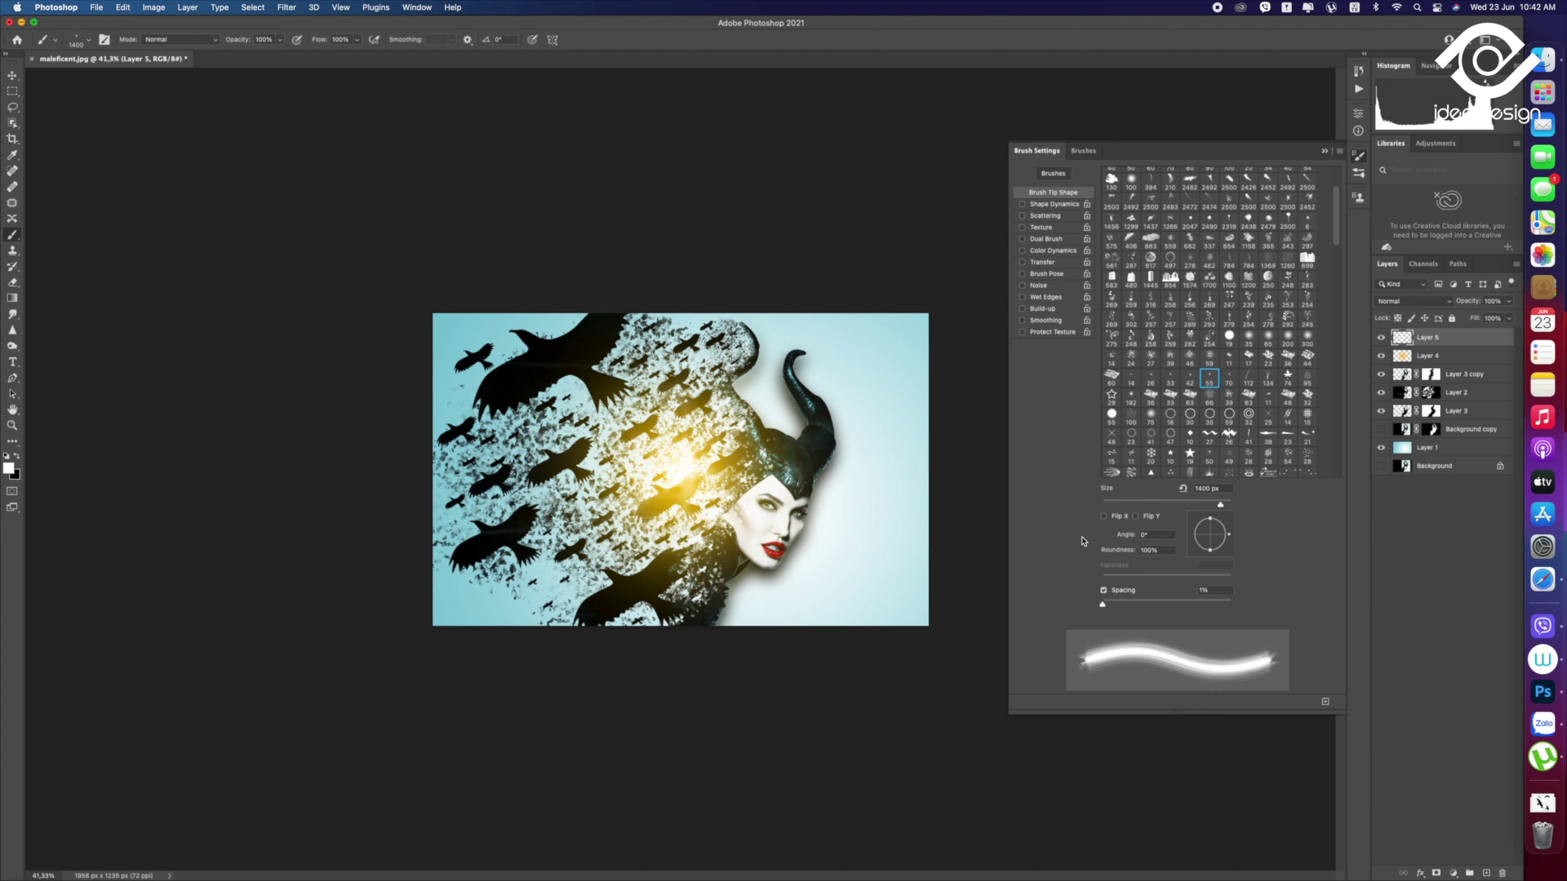
left_click(1381, 356)
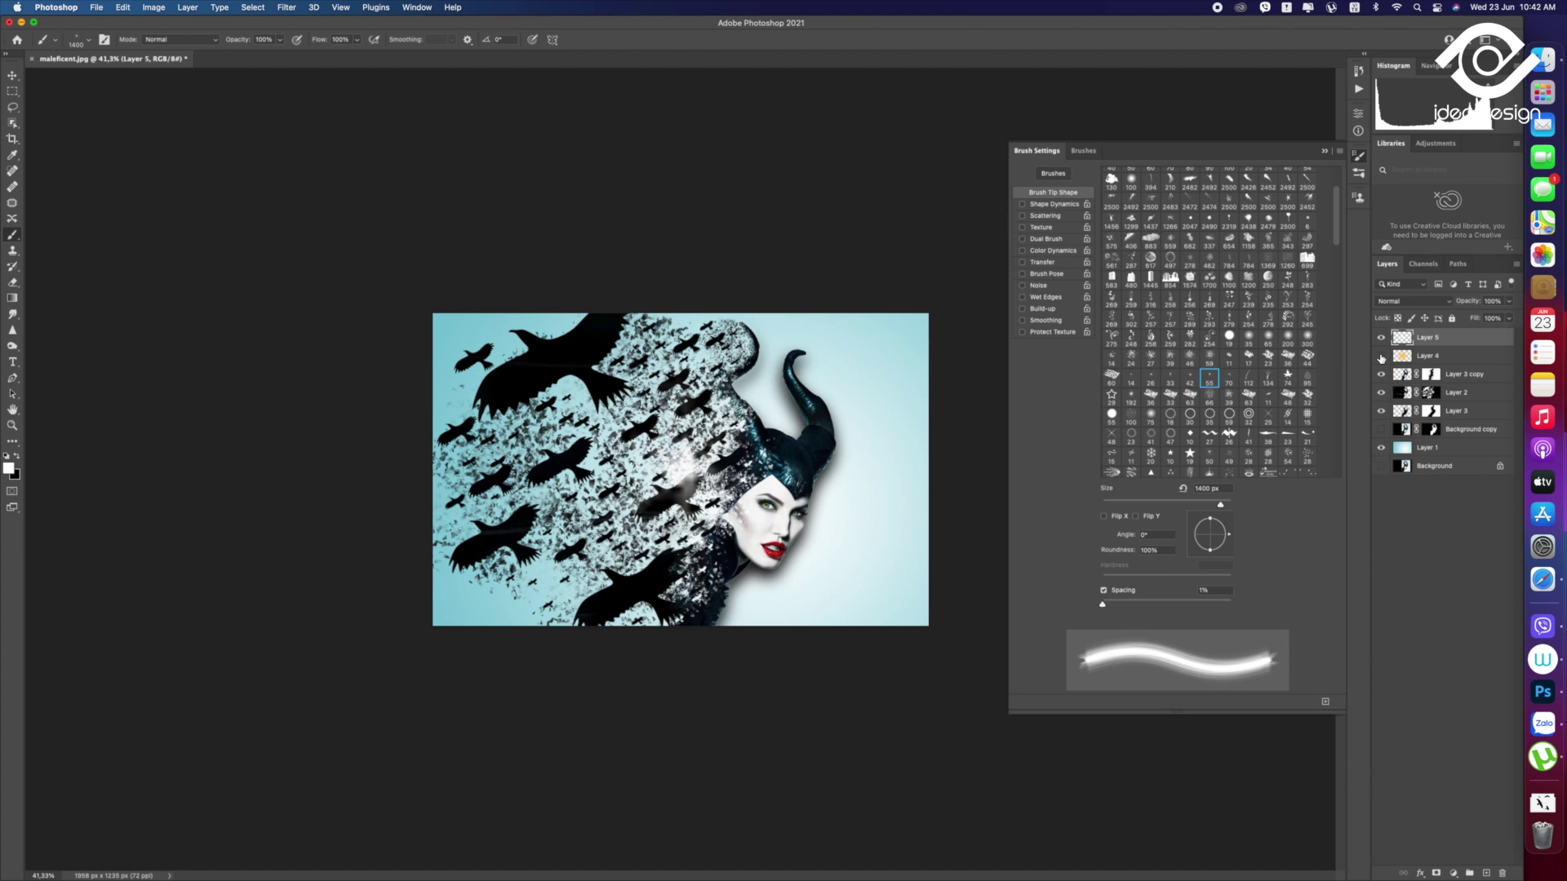
left_click(1381, 356)
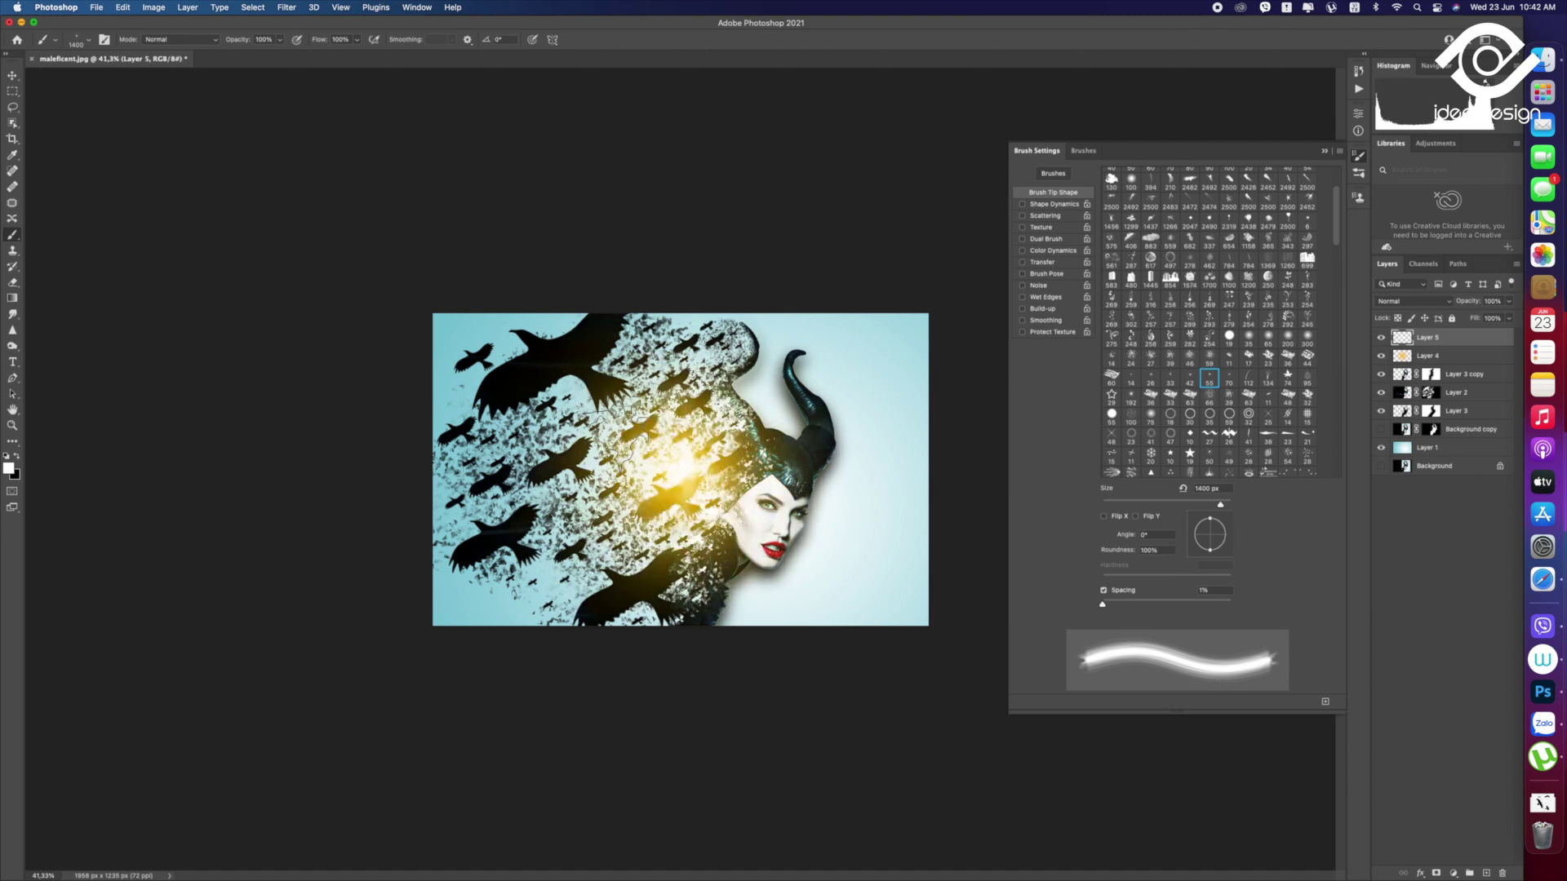
left_click(628, 432)
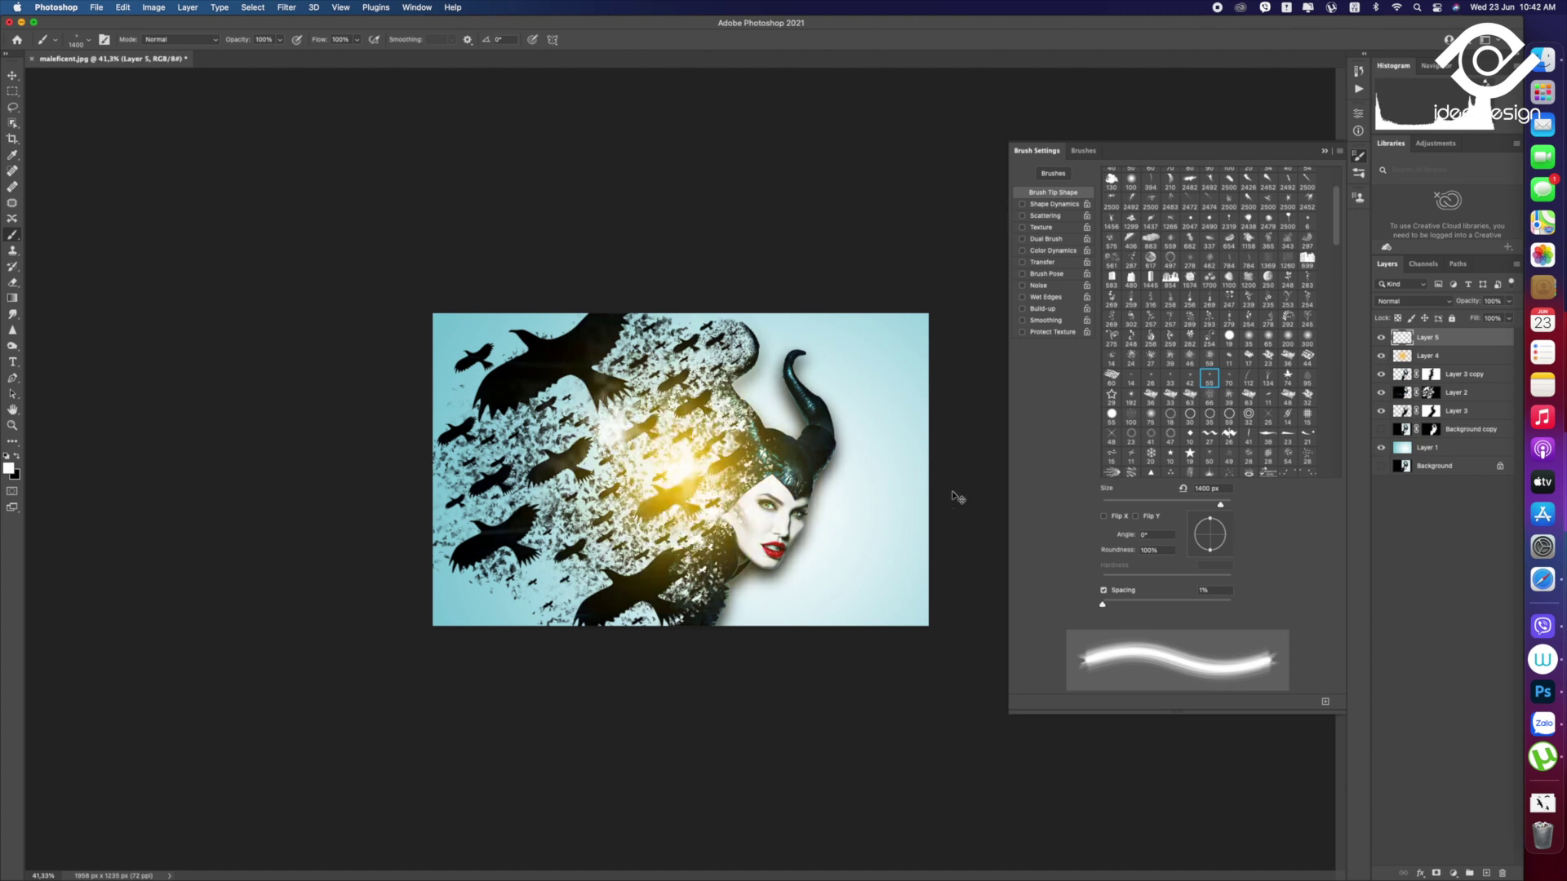
key("ctrl+z")
key("ctrl+z")
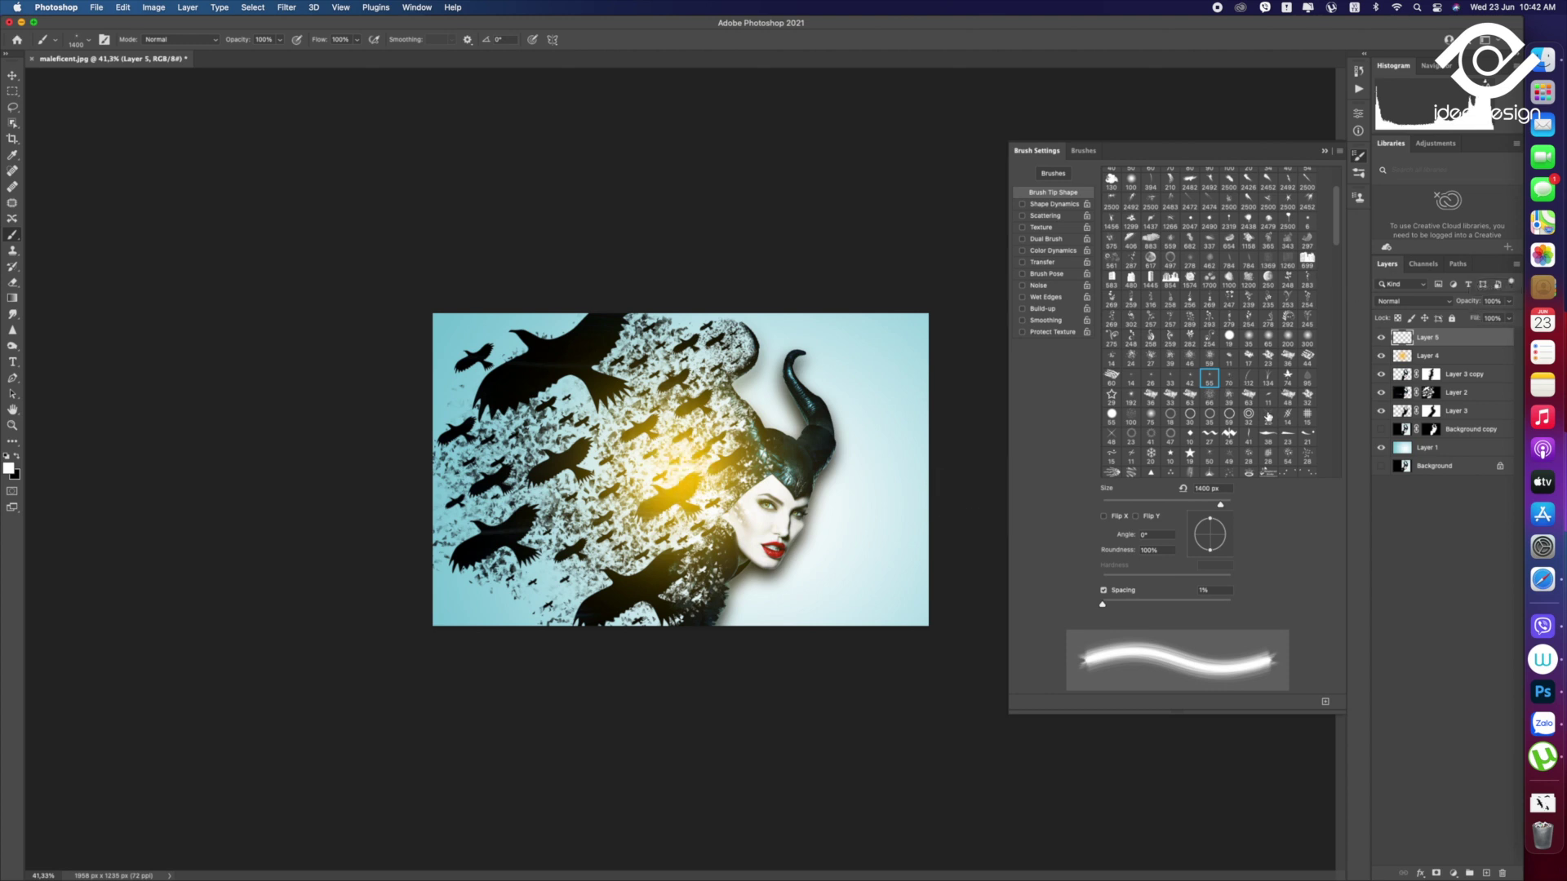
Choose the Crosshatch 1 brush preset and size it to 600 px
left_click(1266, 415)
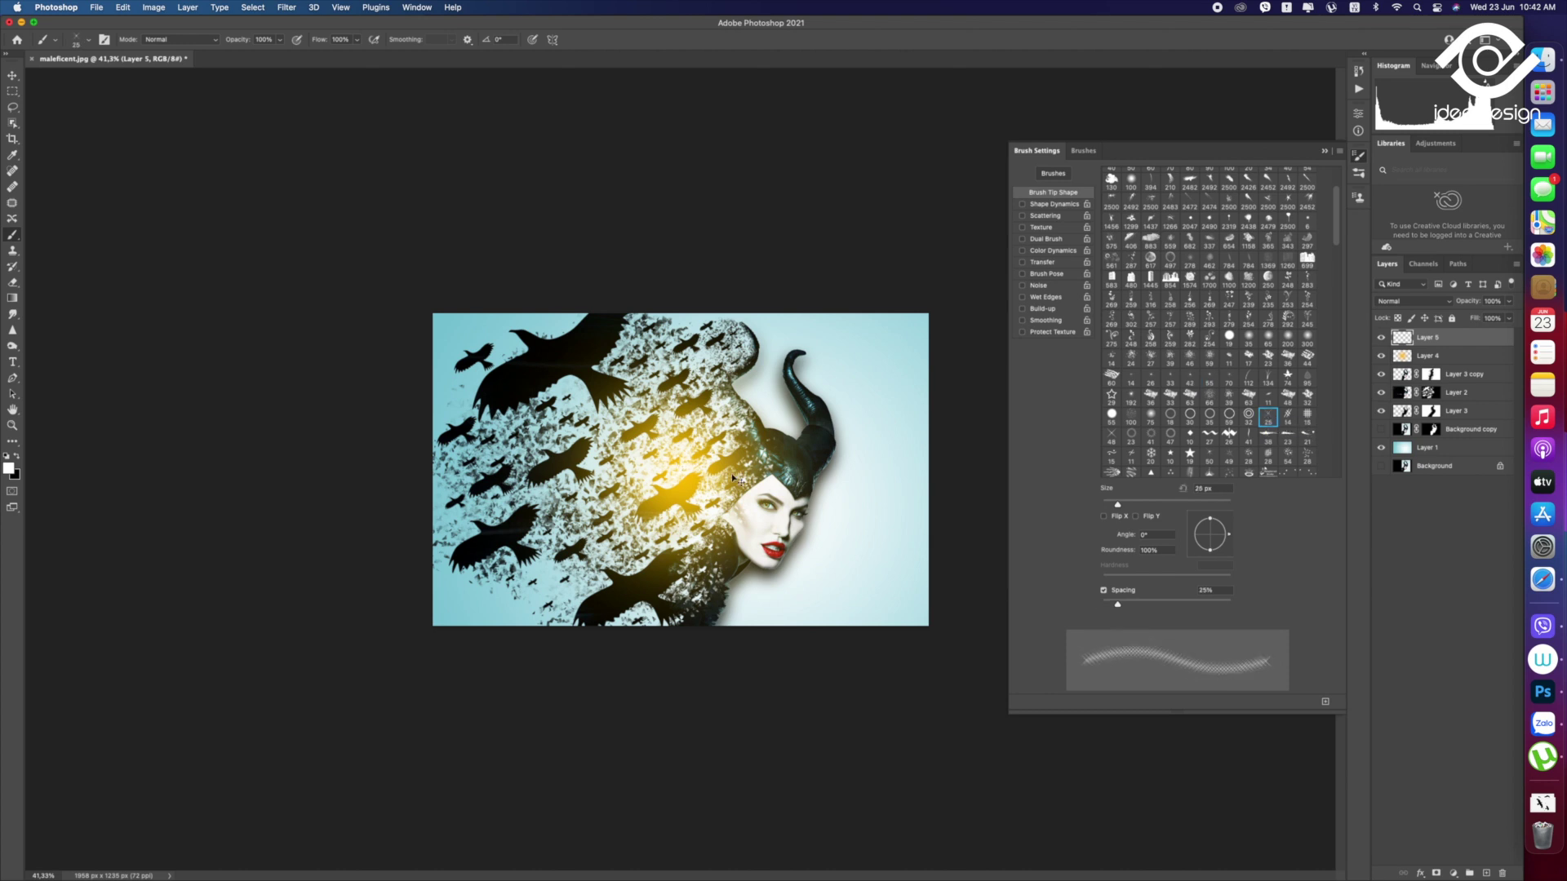
key("bracketright")
key("bracketright")
key("bracketright")
key("bracketright")
key("bracketright")
key("bracketright")
key("bracketright")
key("bracketright")
key("bracketright")
key("bracketright")
key("bracketright")
key("bracketright")
key("bracketright")
key("bracketright")
key("bracketright")
key("bracketright")
key("bracketright")
key("bracketright")
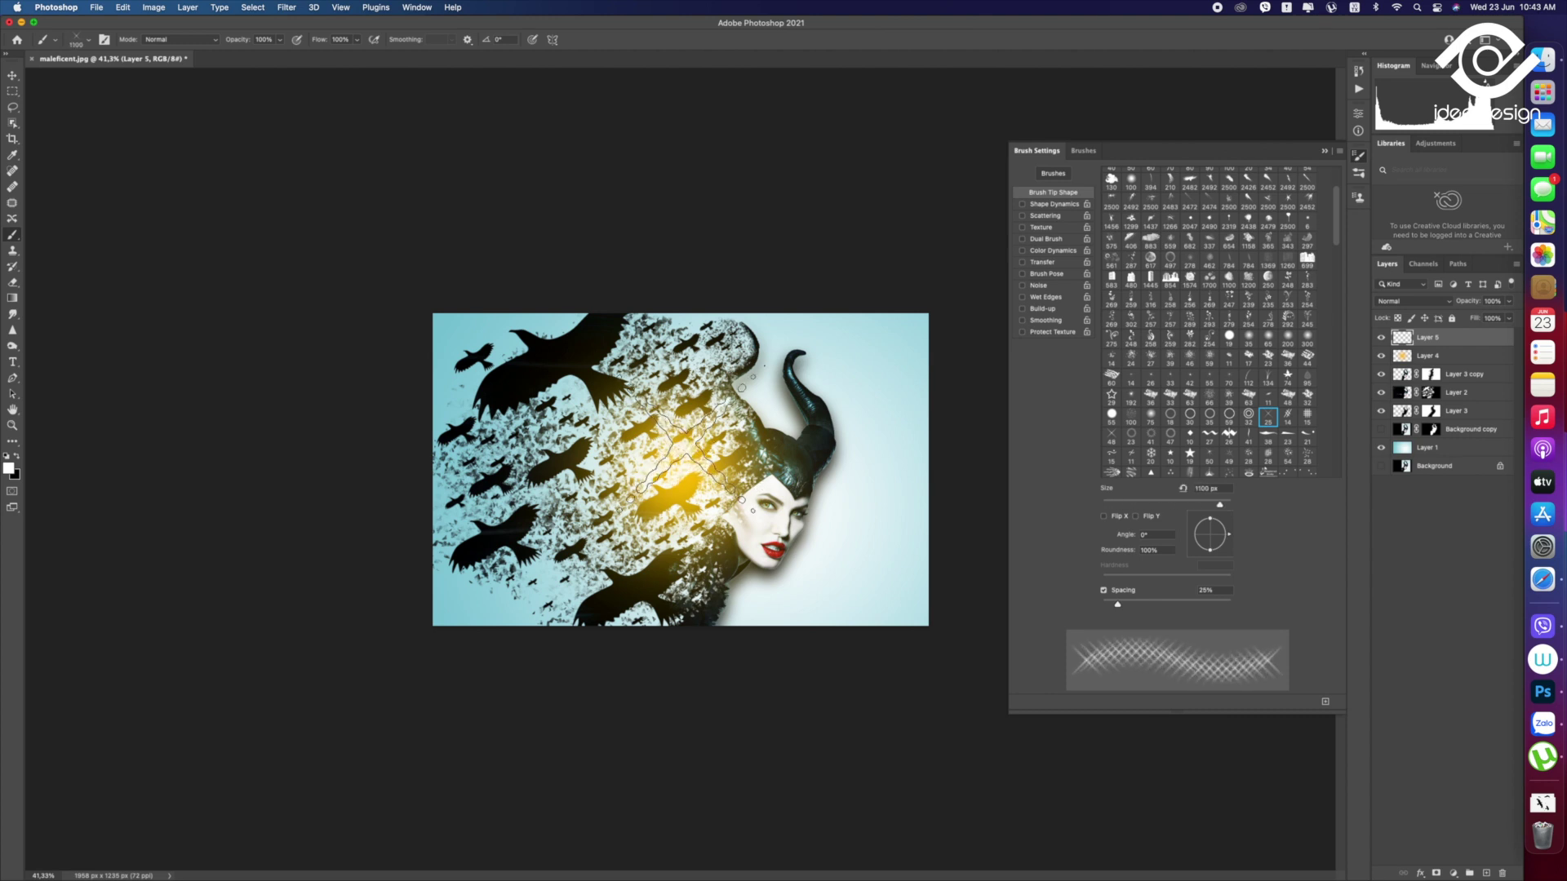
key("bracketleft")
key("bracketleft")
key("bracketleft")
key("bracketleft")
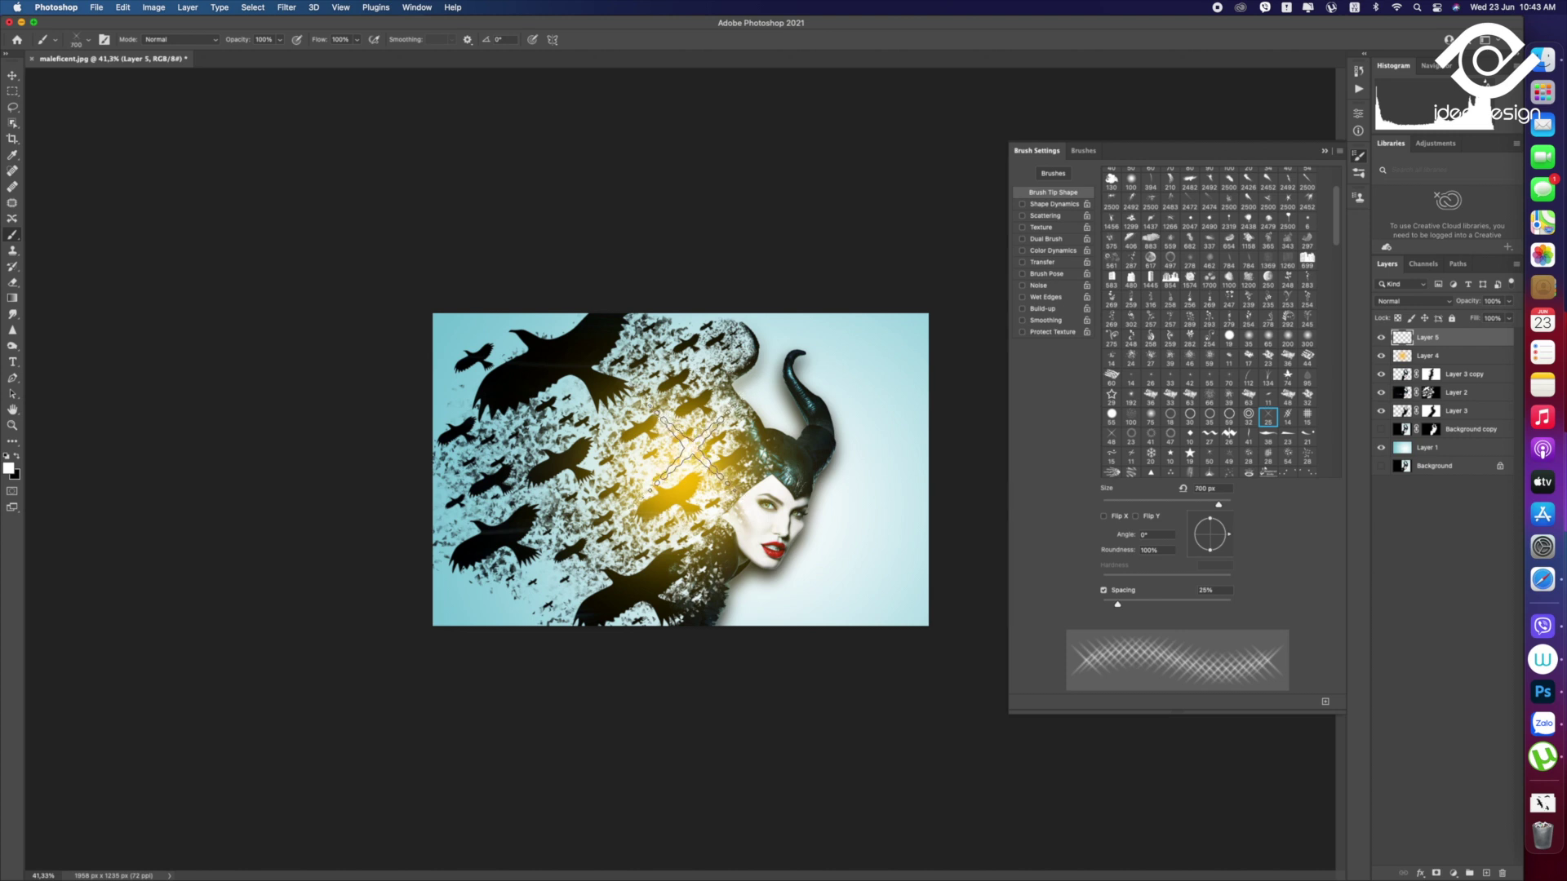
key("bracketleft")
key("bracketleft")
key("bracketleft")
key("bracketleft")
key("bracketleft")
key("bracketleft")
Zoom the canvas to 100% and toggle Layer 5 off and on to compare
key("v")
key("z")
left_click_drag(805, 502, 881, 502)
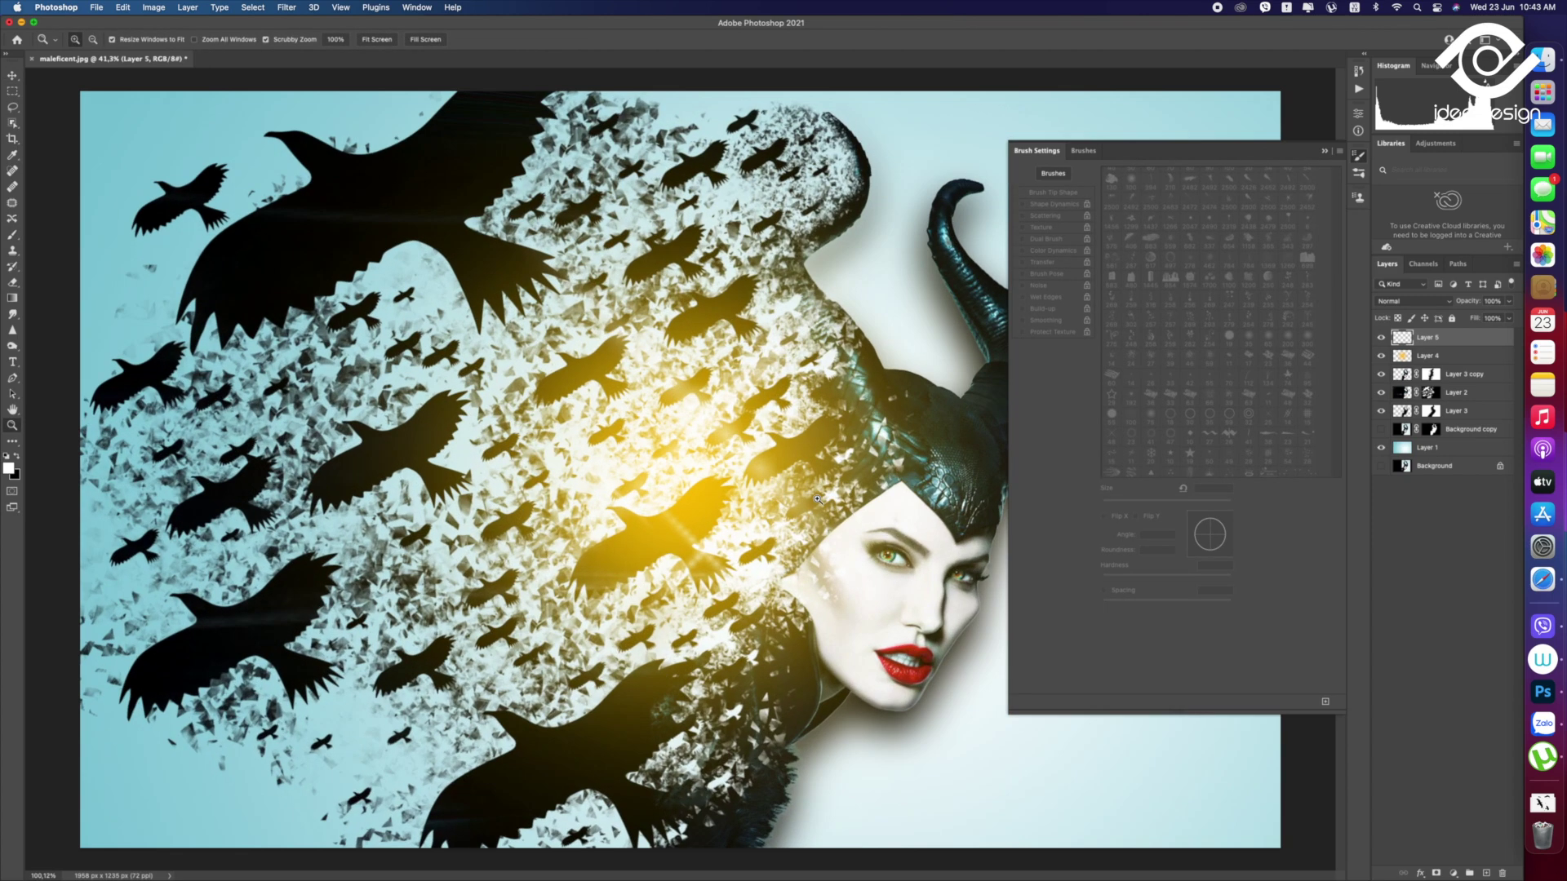
left_click(1381, 336)
left_click(1381, 337)
left_click(1380, 337)
Return to the Brush tool and load the 2482 brush preset
left_click(12, 234)
key("super+a")
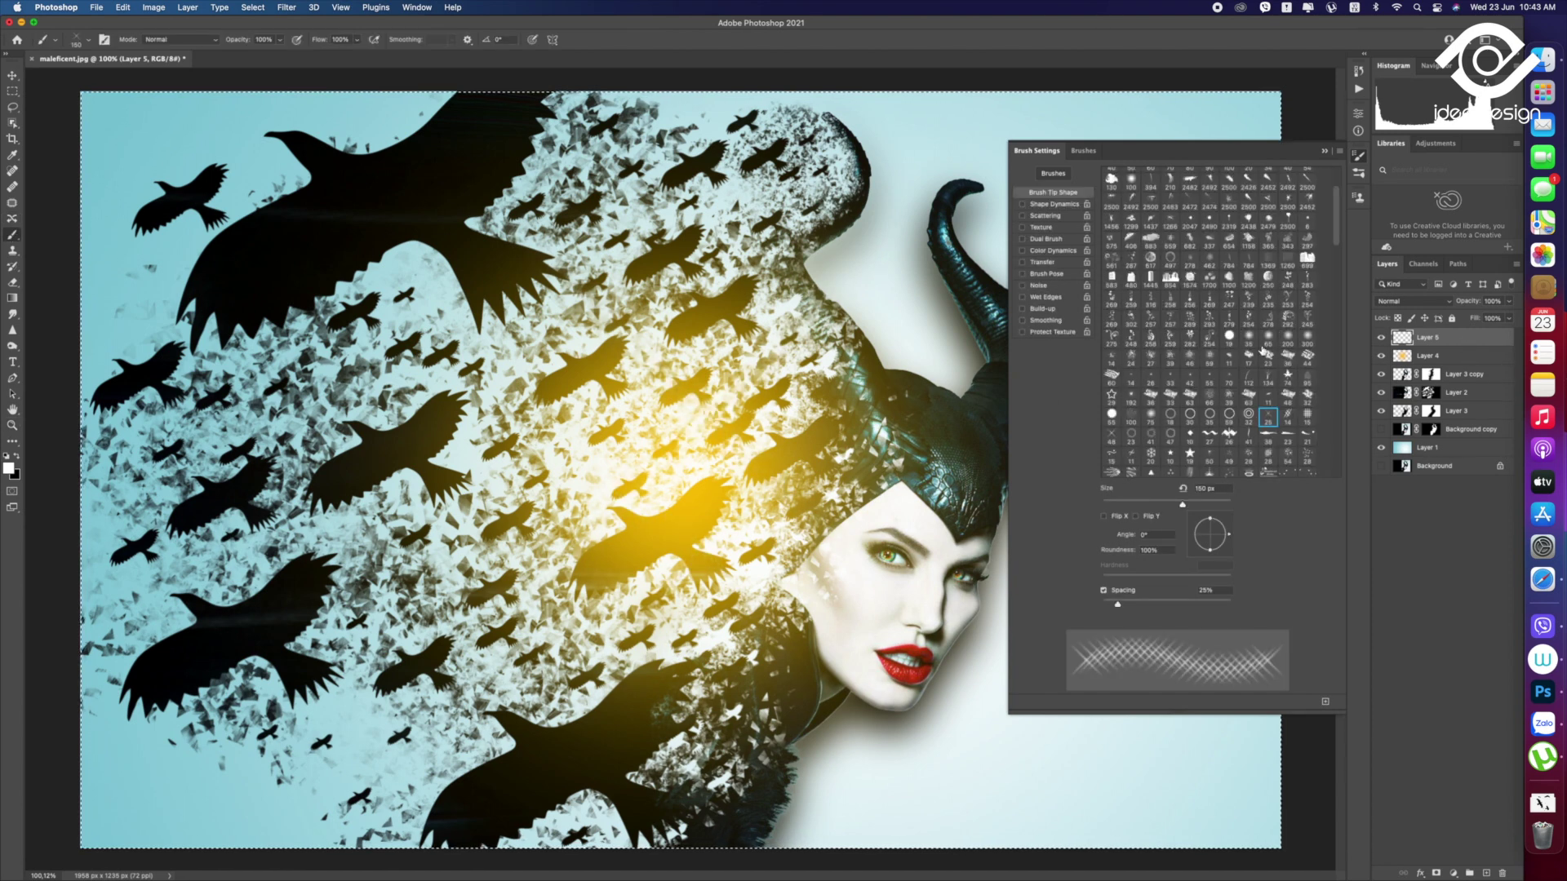
scroll(1256, 334, "up", 2)
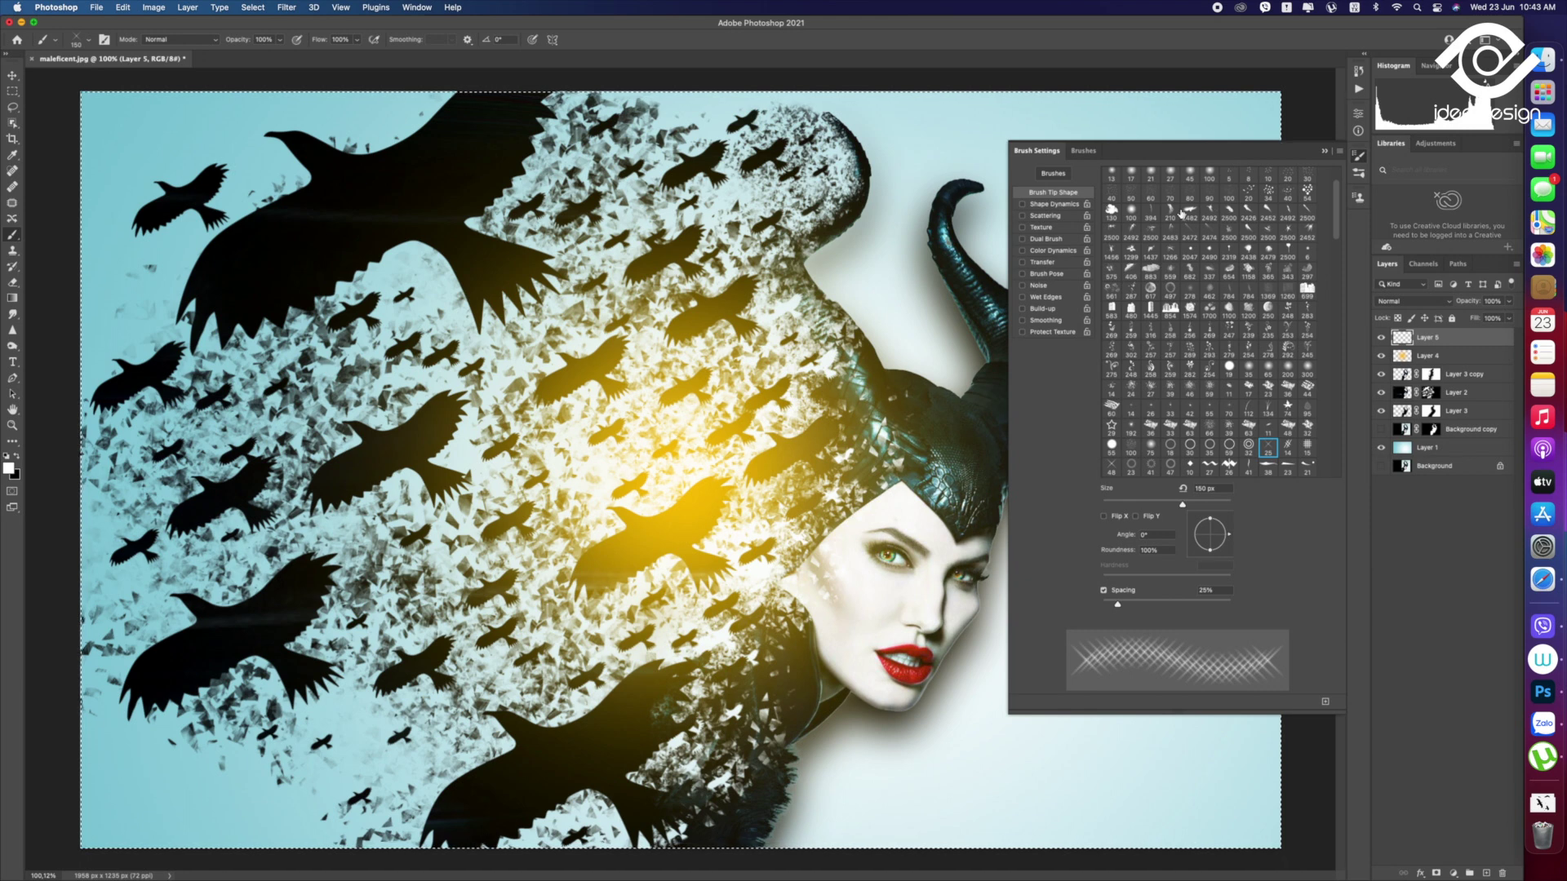
left_click(1190, 210)
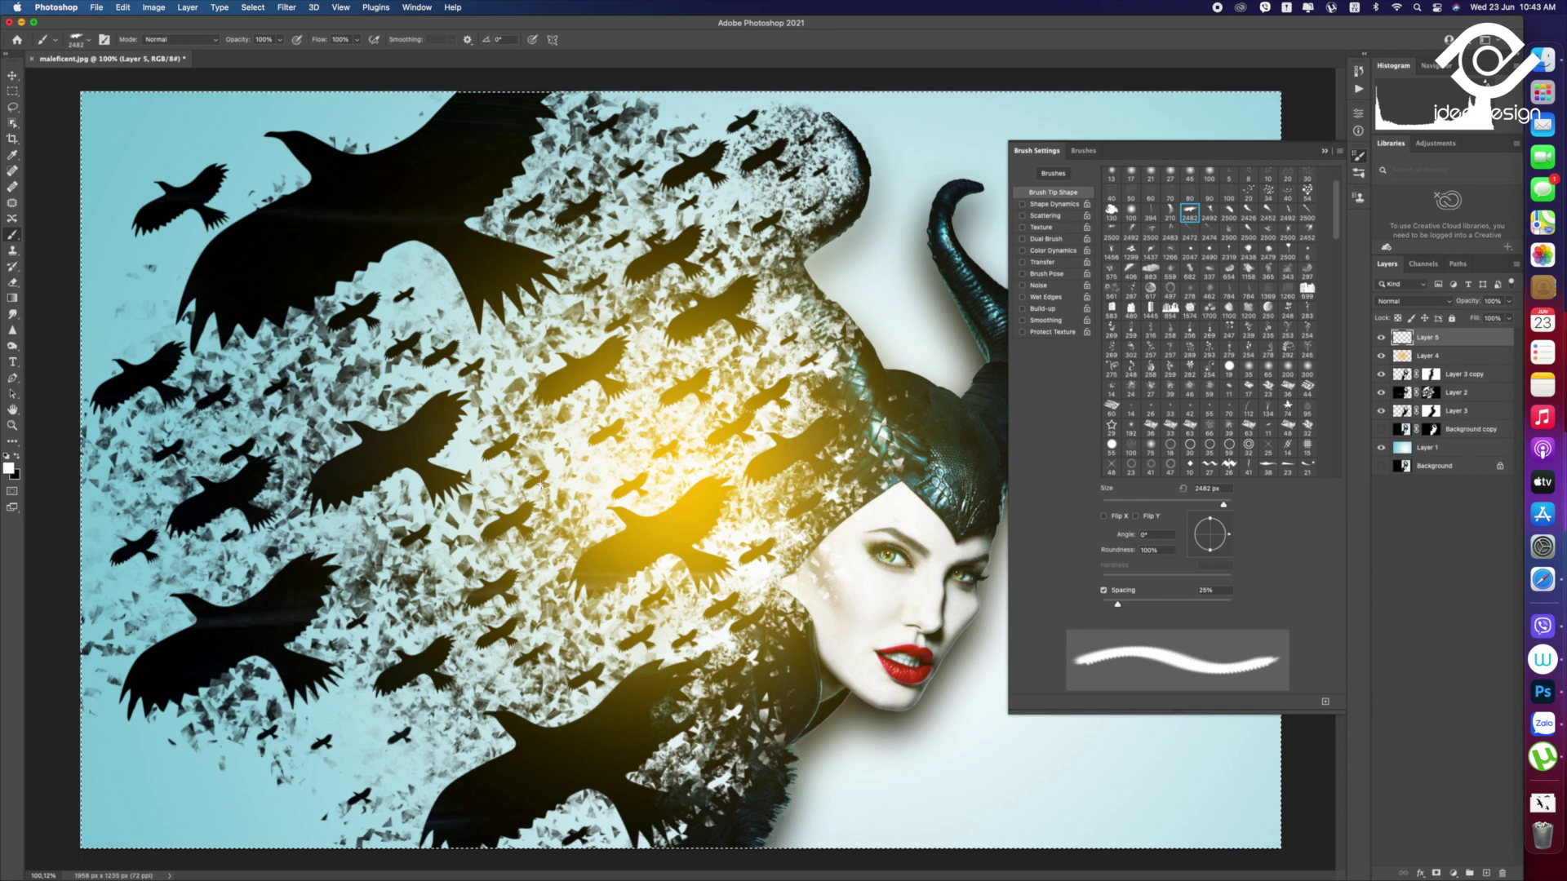
key("super+d")
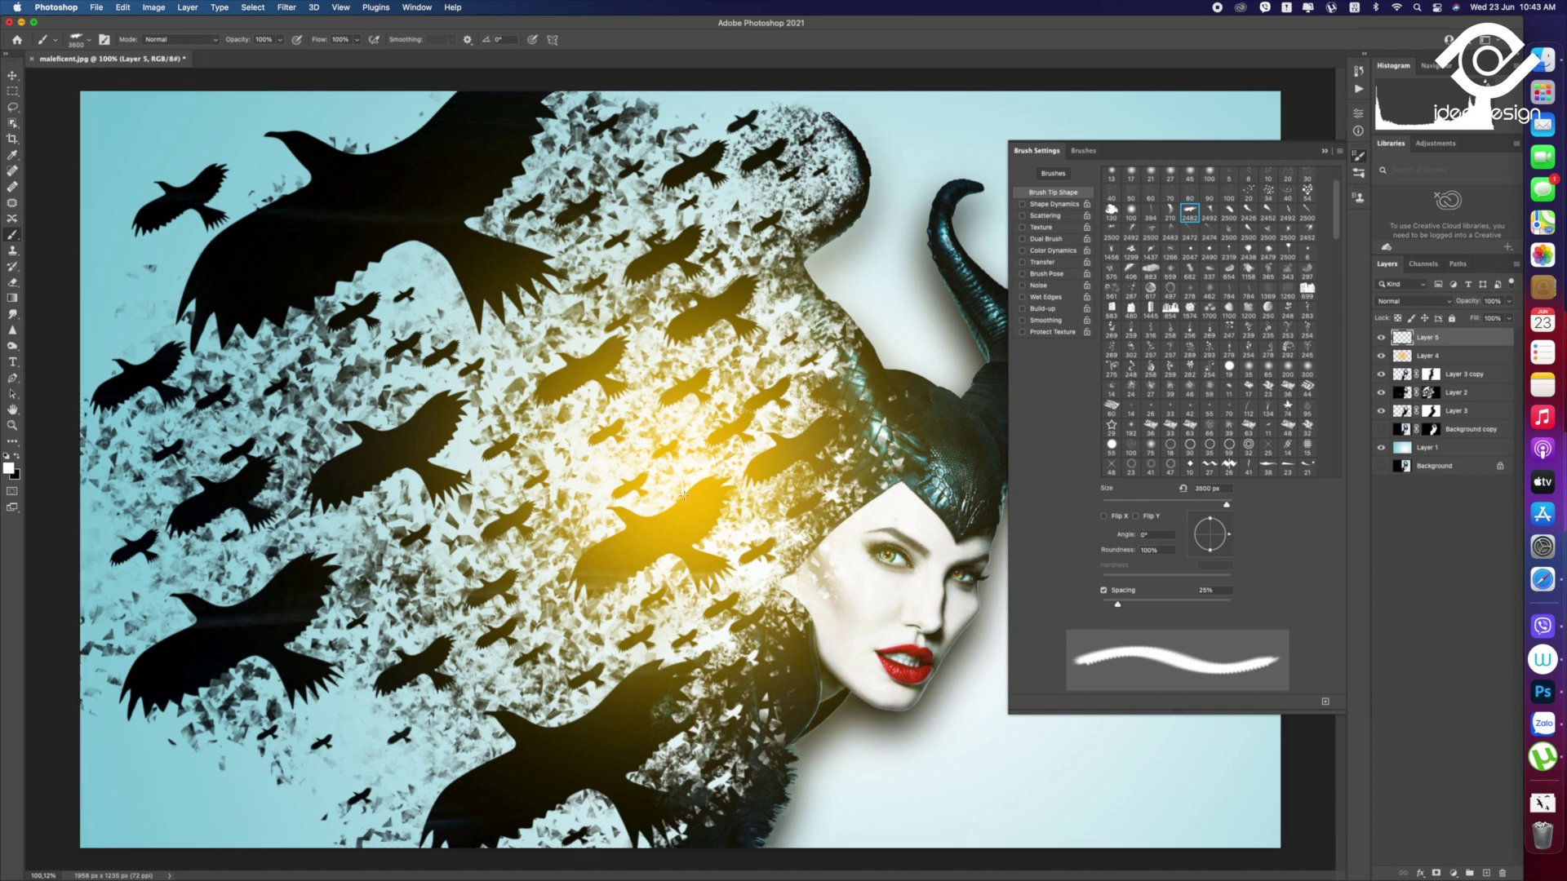
Resize the brush to 600 px and stamp two white light bursts at the glow centre
left_click(1210, 501)
left_click_drag(1184, 503, 1173, 505)
key("bracketright")
key("bracketright")
key("bracketright")
key("bracketright")
key("bracketright")
key("bracketright")
key("bracketright")
key("bracketright")
key("bracketright")
key("bracketright")
key("bracketright")
key("bracketright")
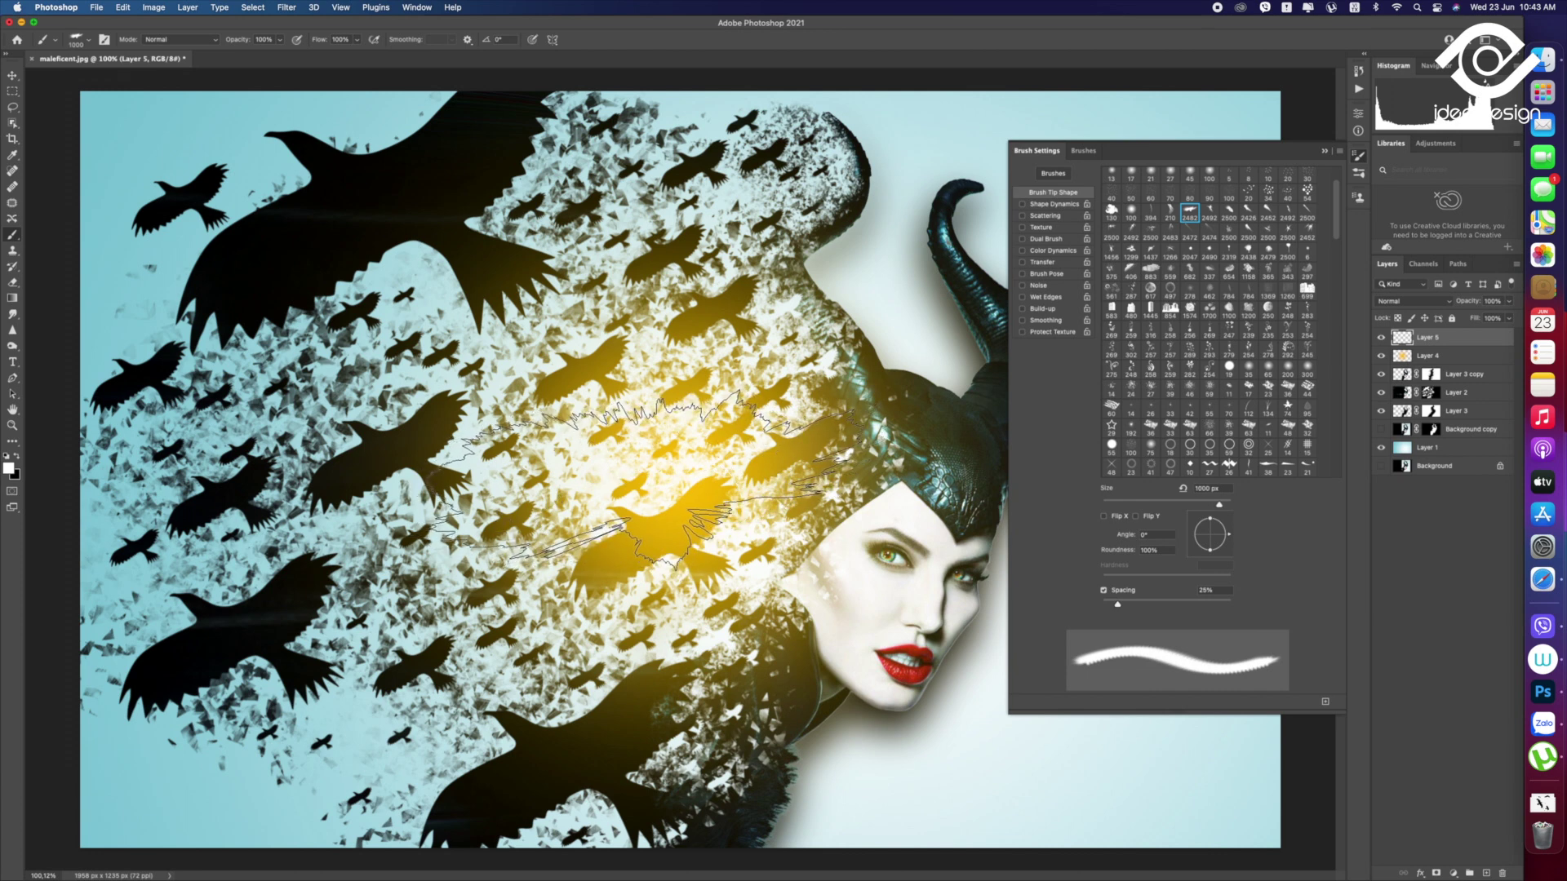
left_click(644, 482)
left_click(738, 518)
Reposition the burst on the canvas and move Layer 5 down to sit just above Layer 2
key("v")
left_click_drag(682, 513, 665, 506)
left_click_drag(1474, 342, 1467, 405)
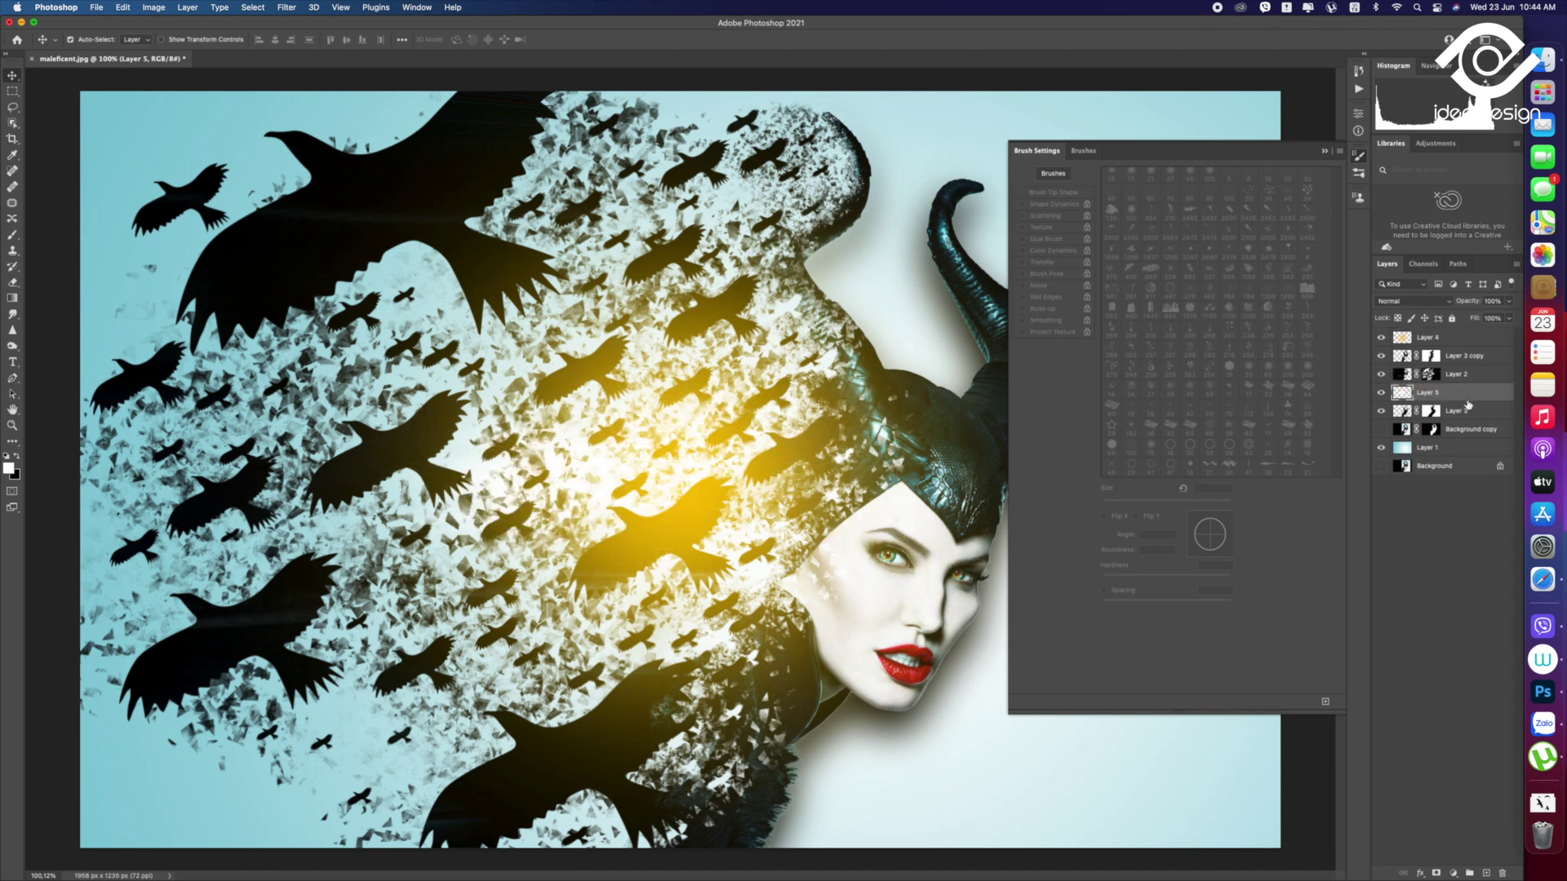
mouse_move(1466, 398)
left_mouse_down()
mouse_move(1466, 417)
mouse_move(1465, 371)
left_mouse_up()
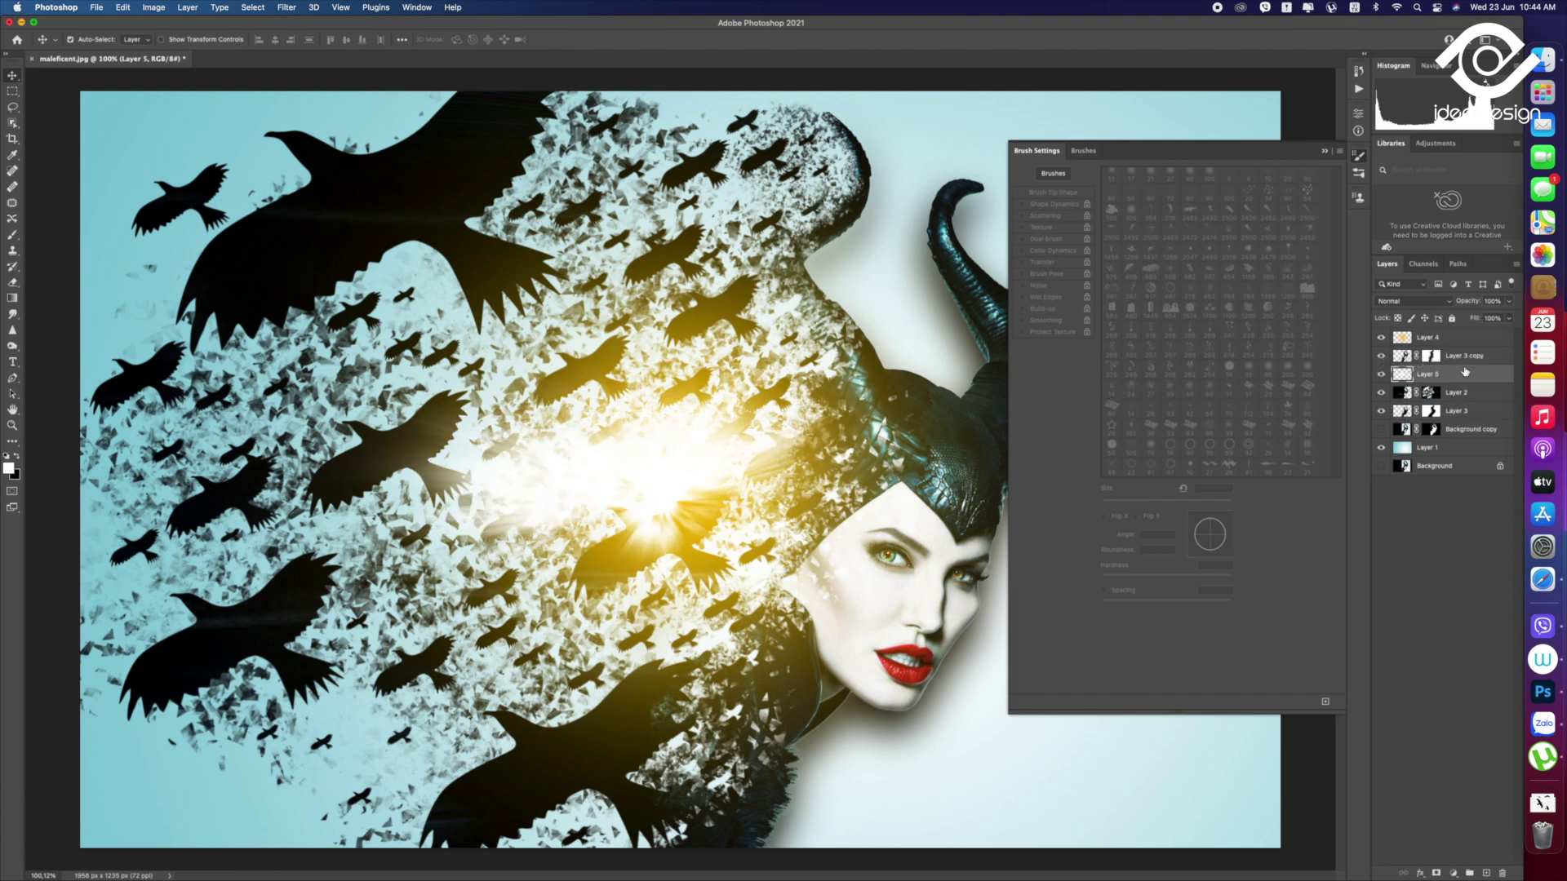
Set Layer 5's blend mode to Screen
left_click(1425, 304)
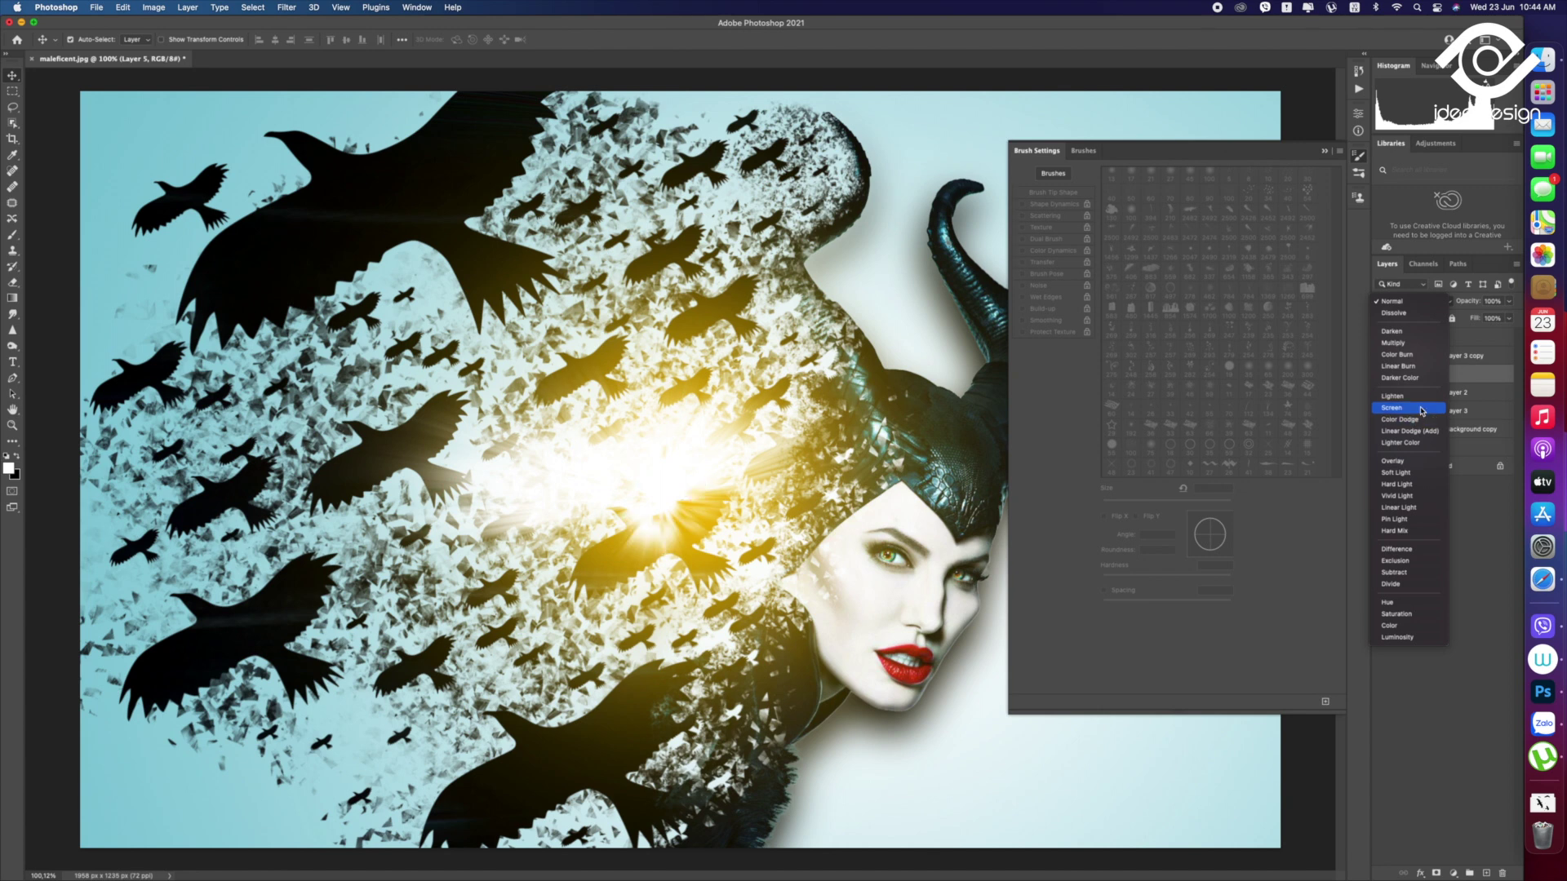
left_click(1425, 406)
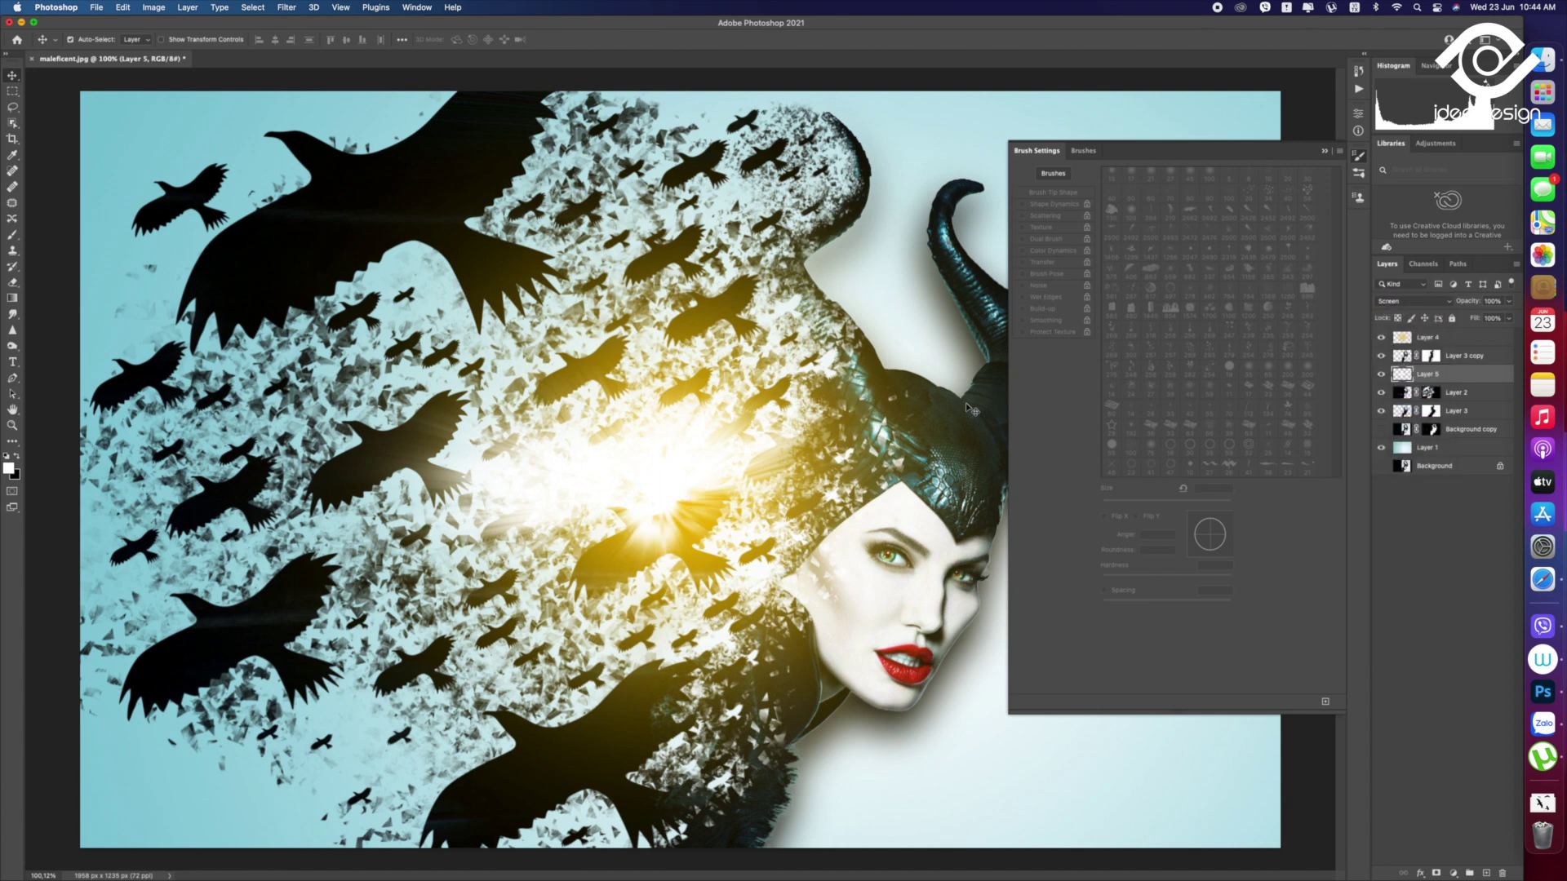
scroll(782, 417, "down", 3)
Scale the light burst to about 215% and reposition it slightly
key("ctrl+t")
left_click_drag(769, 419, 688, 461)
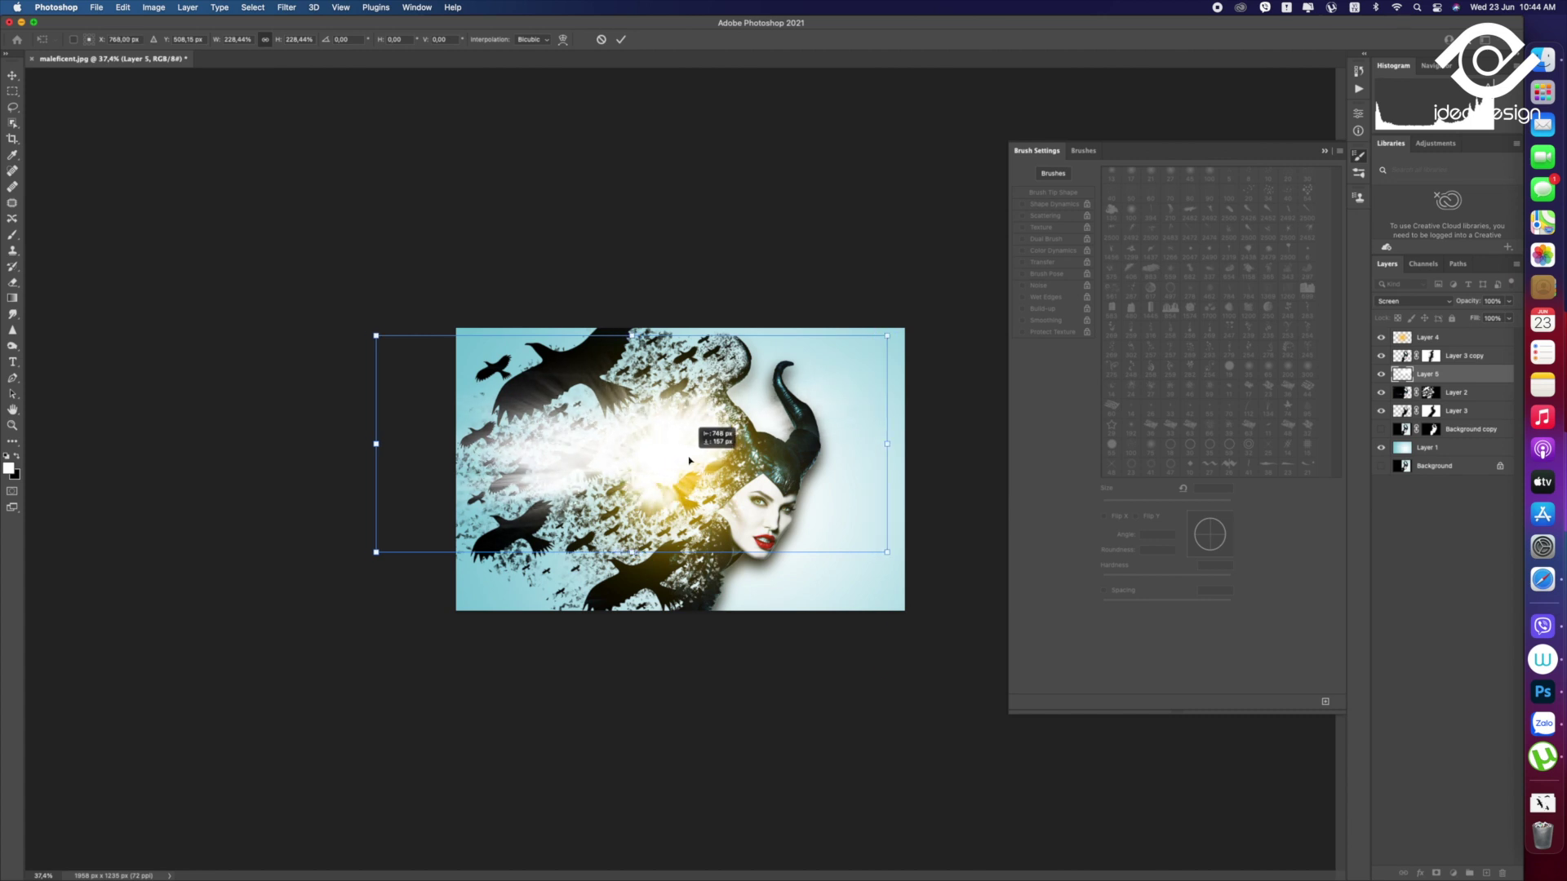
left_click_drag(689, 461, 696, 461)
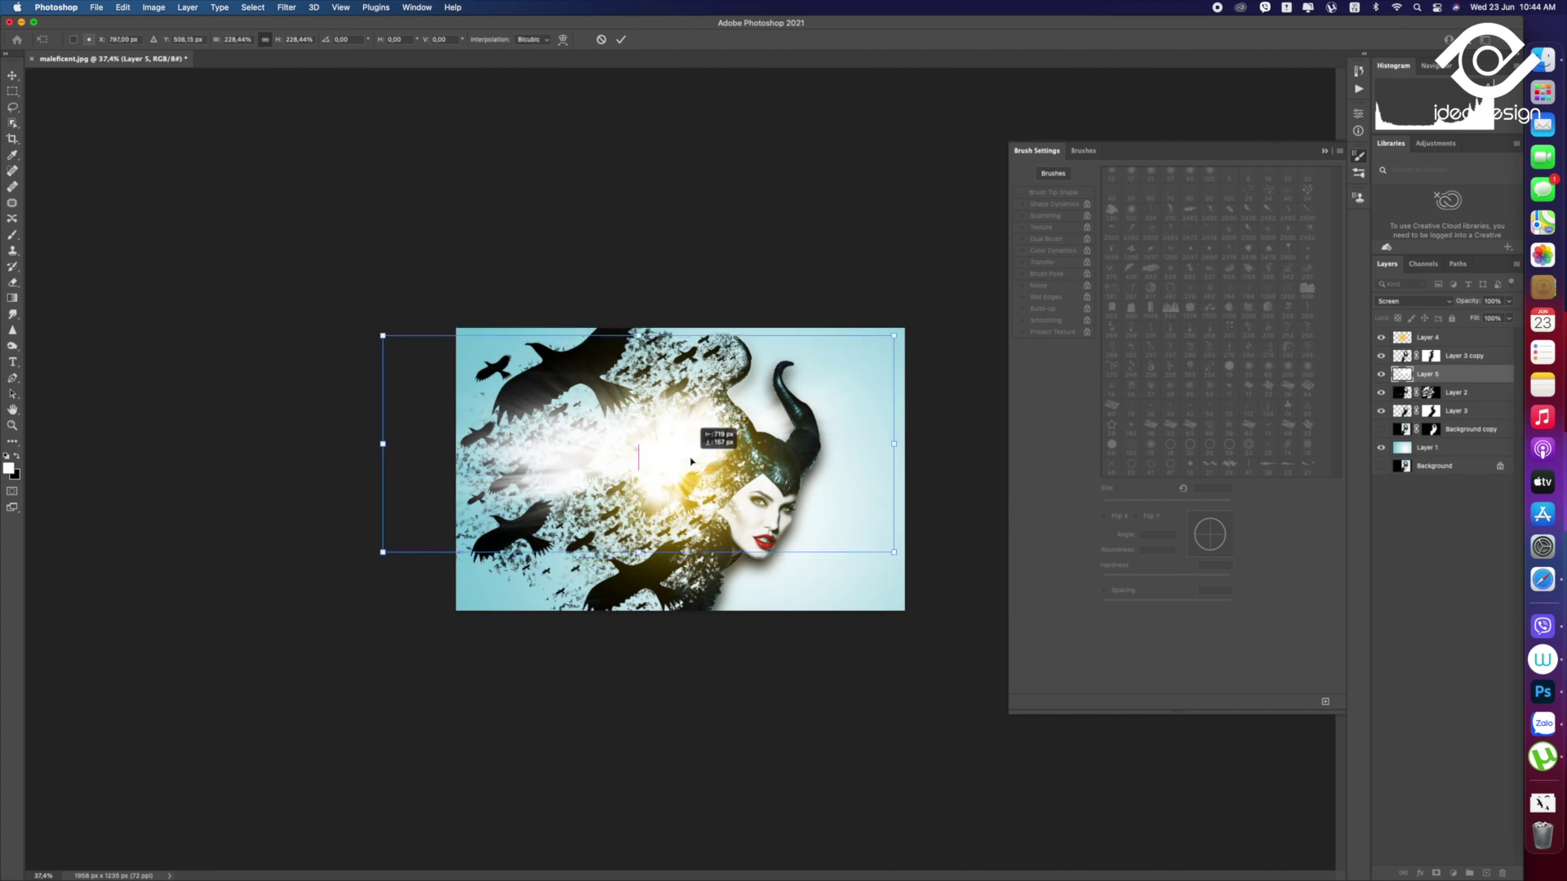
left_click_drag(894, 335, 865, 349)
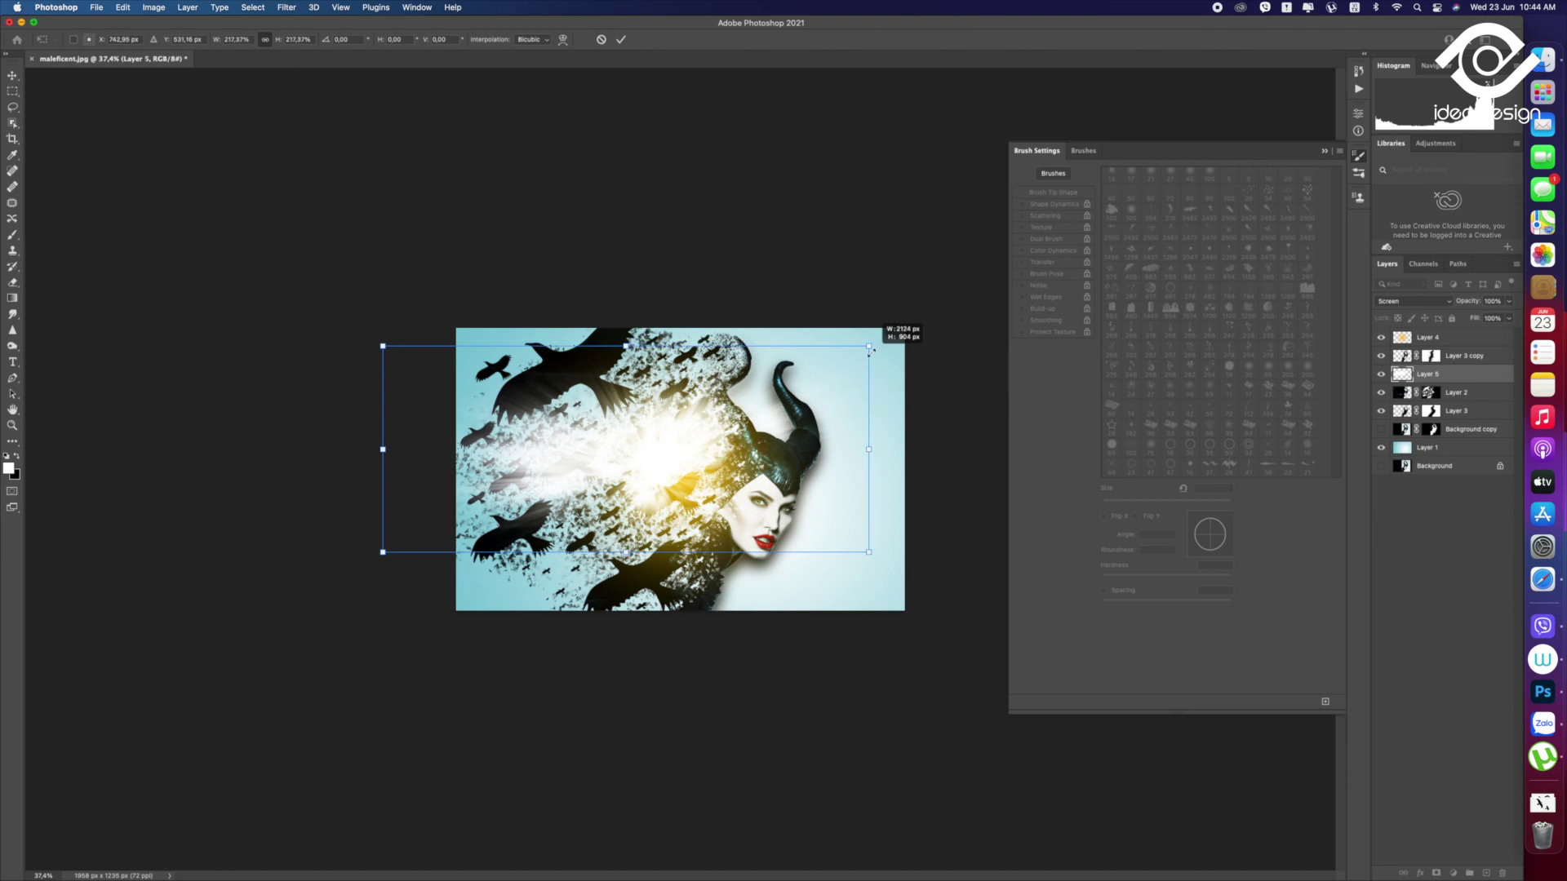
left_click_drag(650, 478, 659, 473)
key("Return")
Zoom to about 67% and test Layer 4 below Layer 3 copy before returning it to the top
key("z")
left_click_drag(773, 434, 864, 435)
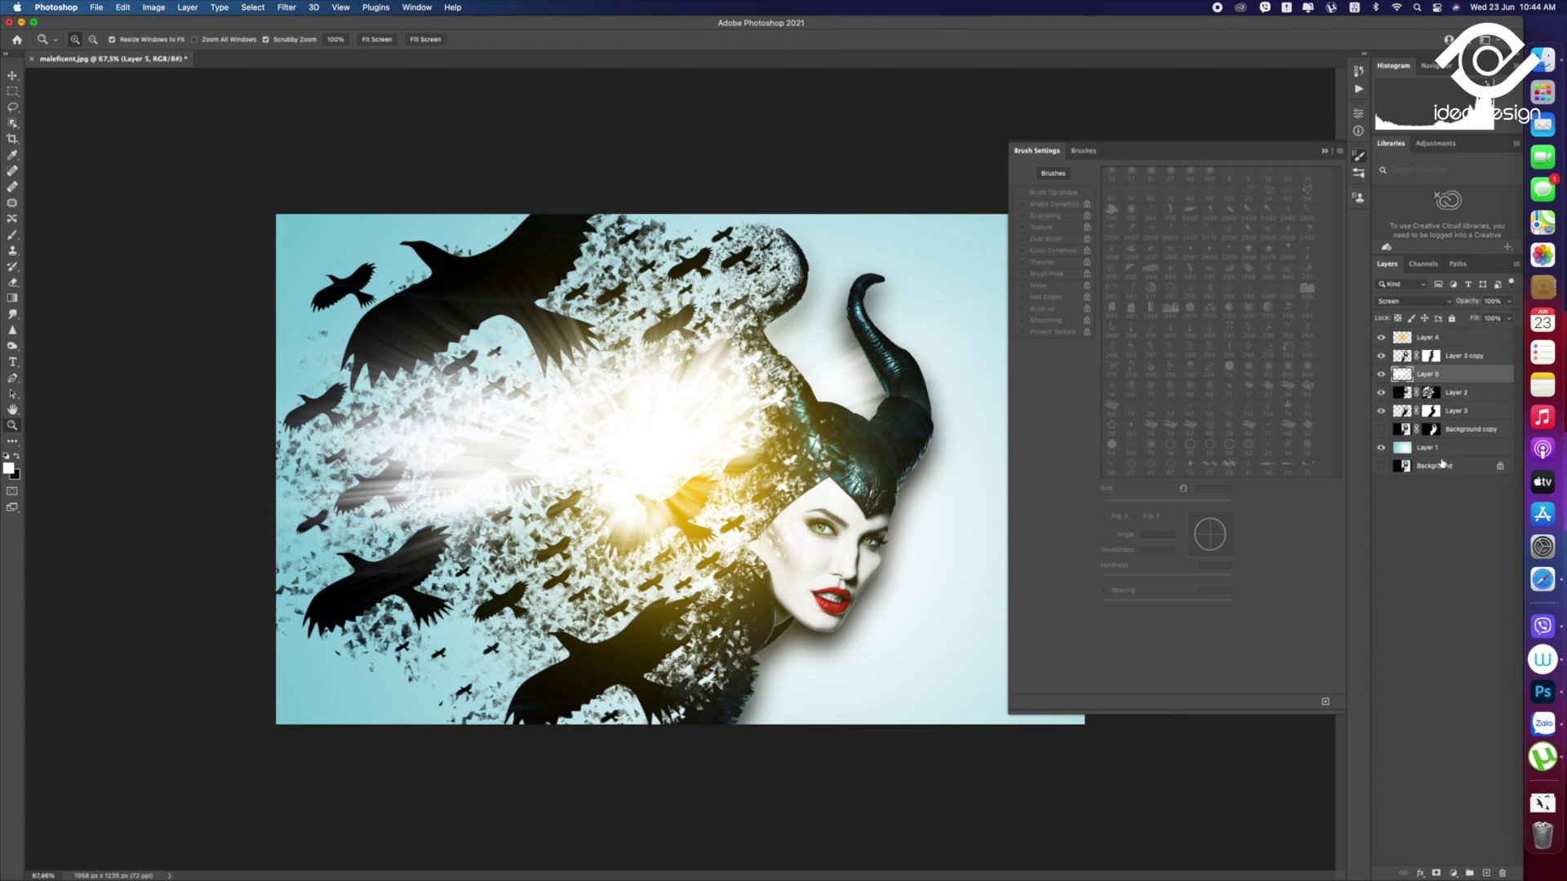
left_click(1425, 302)
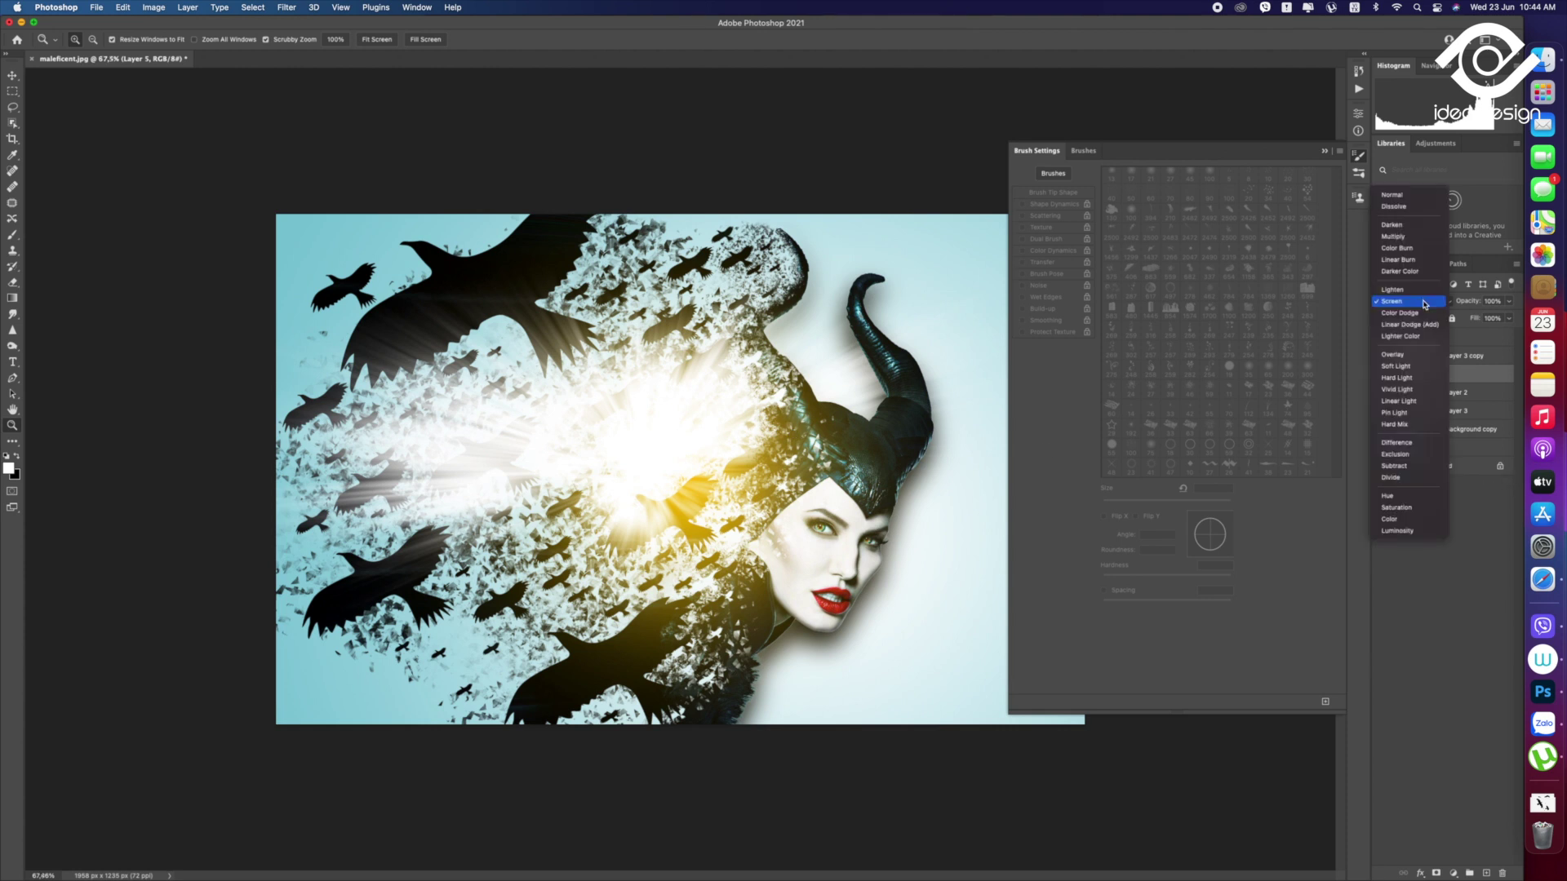
left_click(1425, 302)
left_click_drag(1440, 338, 1447, 368)
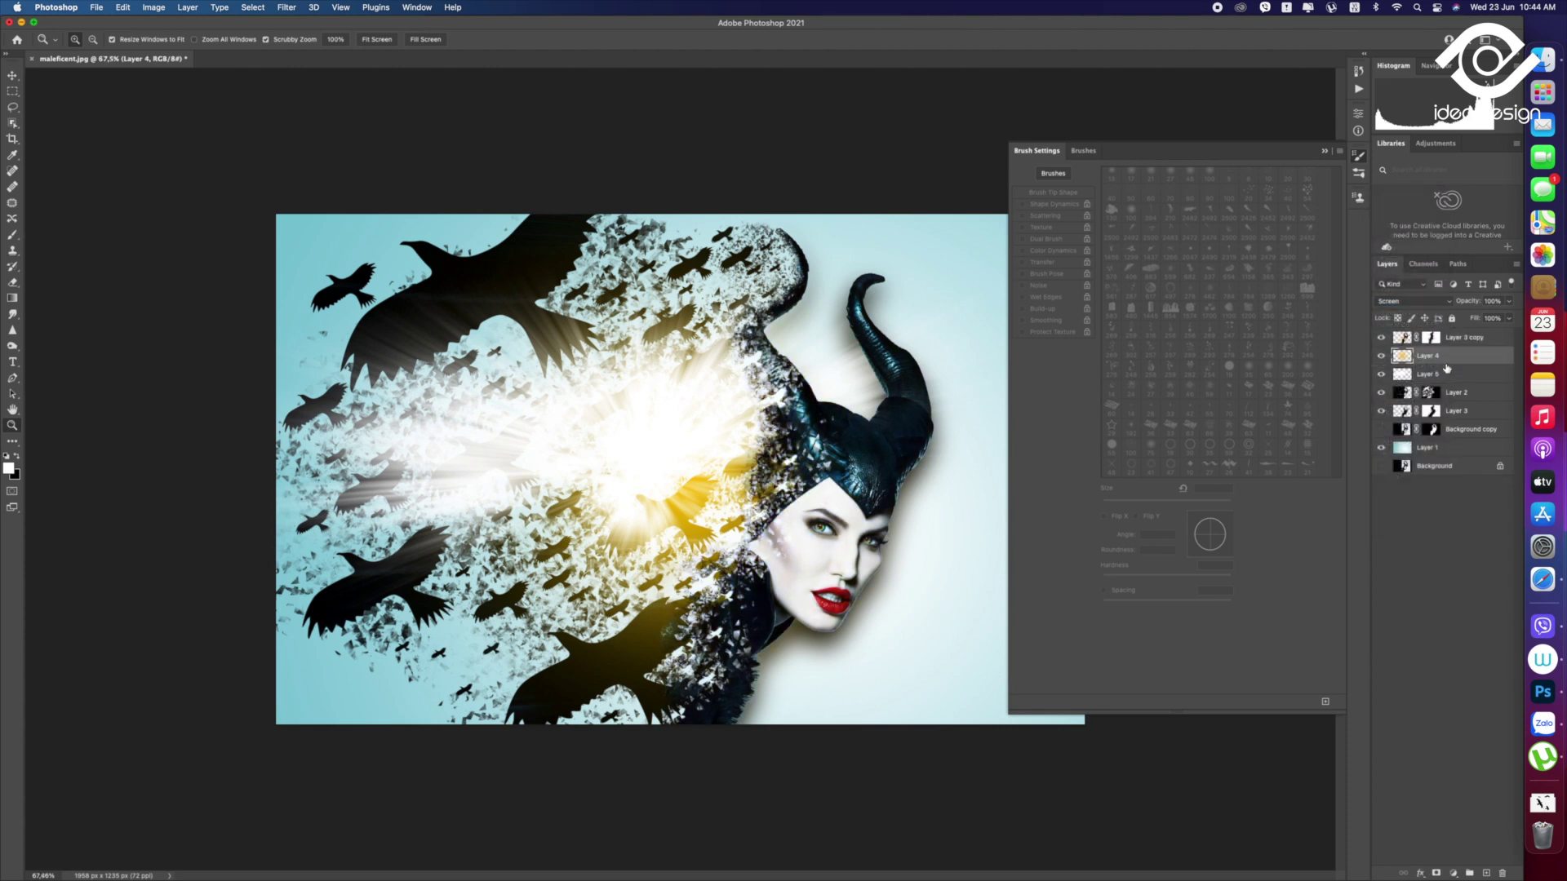
mouse_move(1449, 359)
left_mouse_down()
mouse_move(1453, 339)
mouse_move(1447, 365)
left_mouse_up()
left_click_drag(1447, 359, 1446, 338)
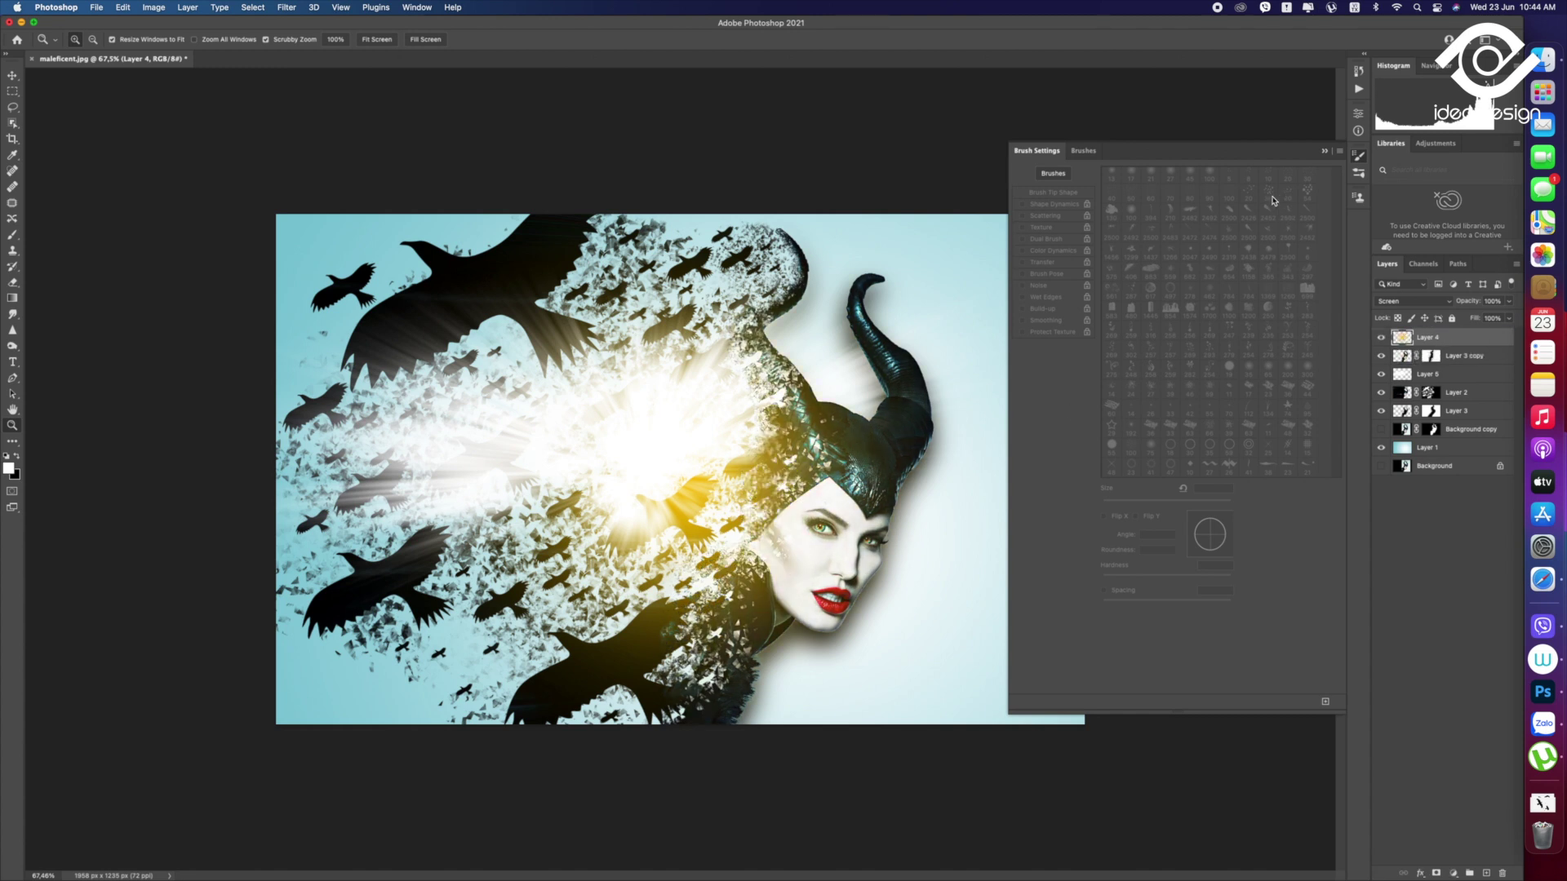
Close the Brush Settings panel and settle the zoom at about 69%
left_click(1324, 152)
mouse_move(818, 545)
left_mouse_down()
mouse_move(805, 554)
mouse_move(890, 501)
left_mouse_up()
key("v")
key("z")
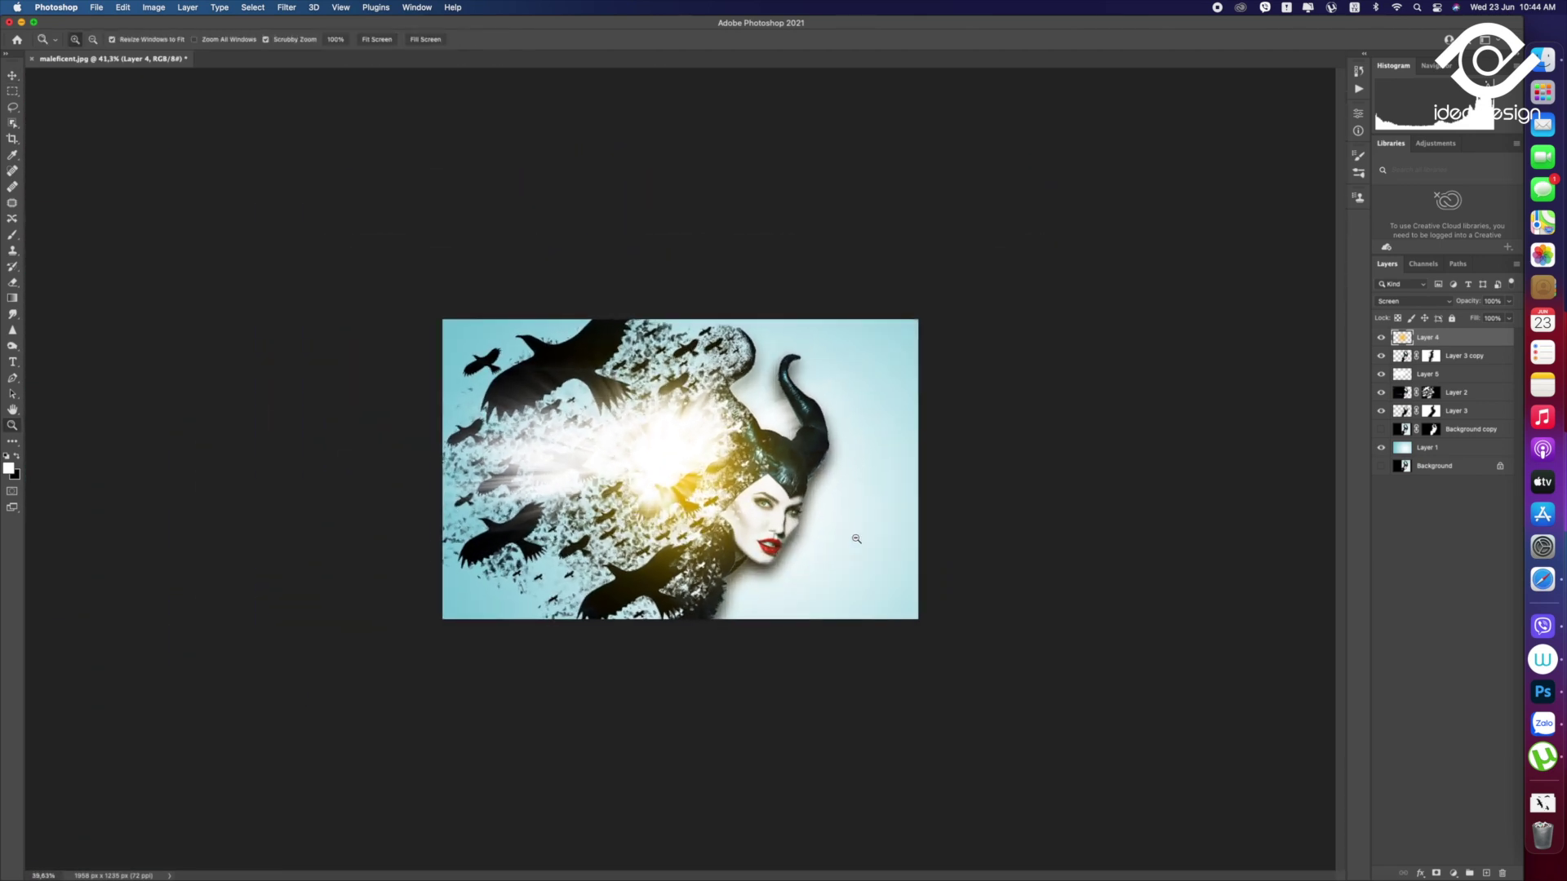
Select Layer 1 and set the gradient's right stop to dark teal #243d42
key("v")
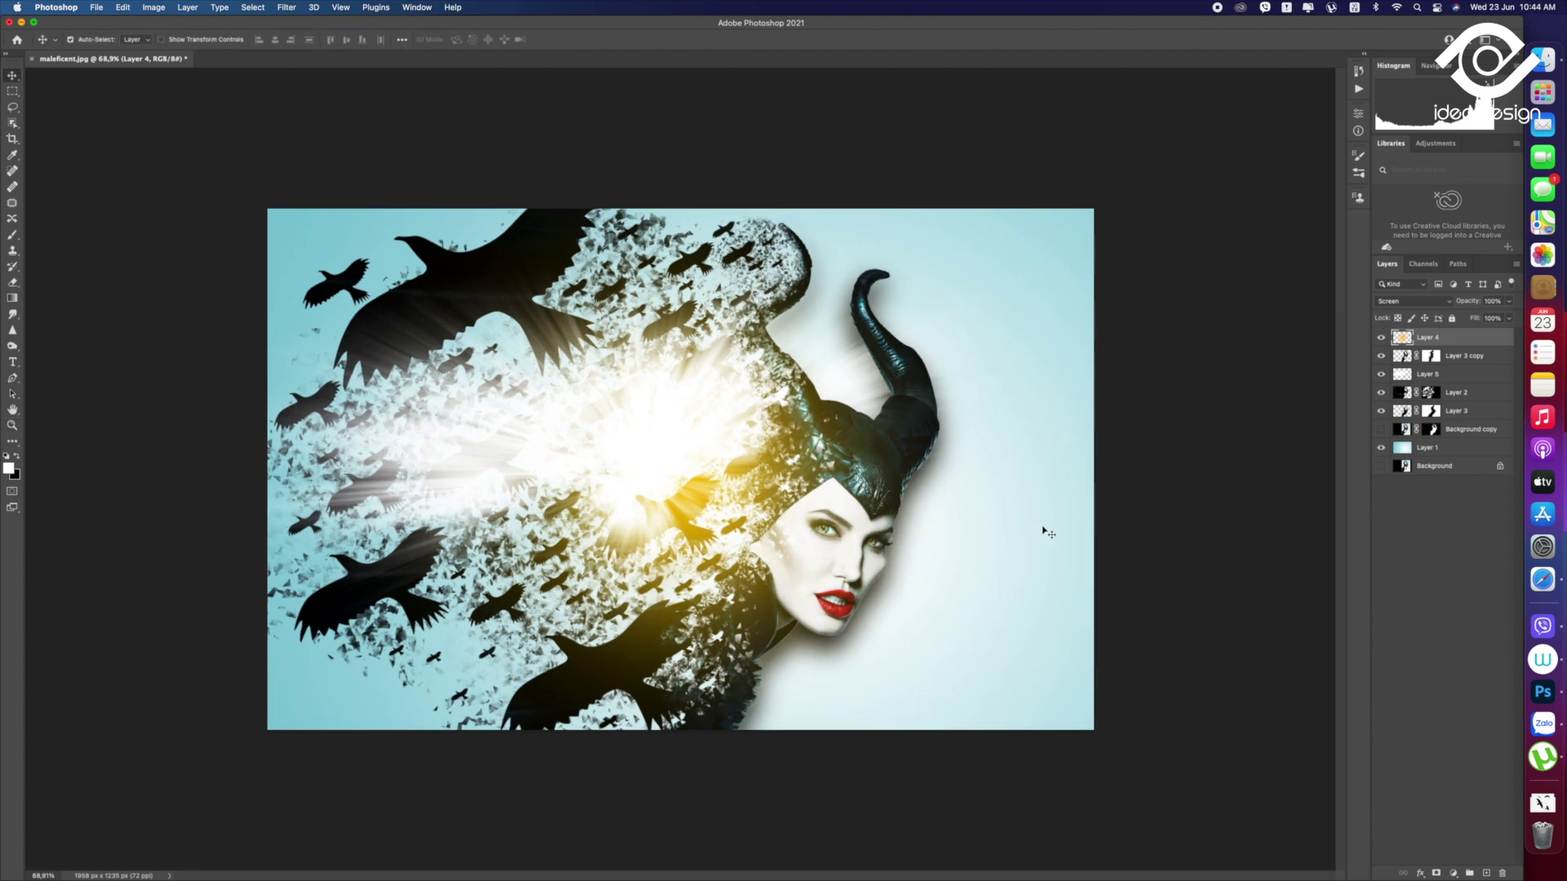
left_click(1047, 532)
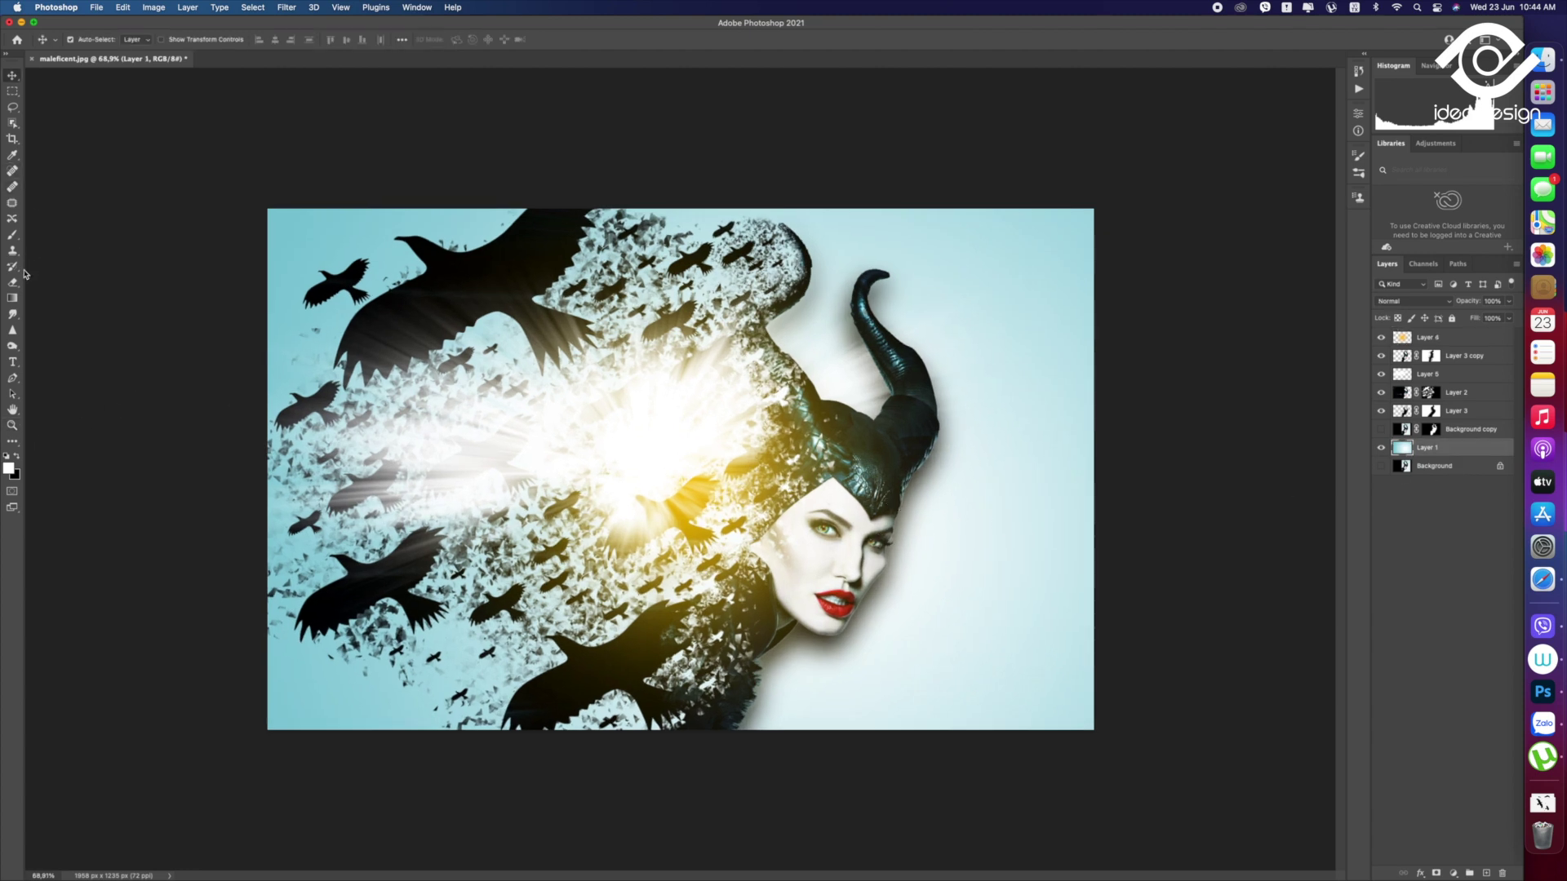
left_click(13, 298)
left_click(105, 47)
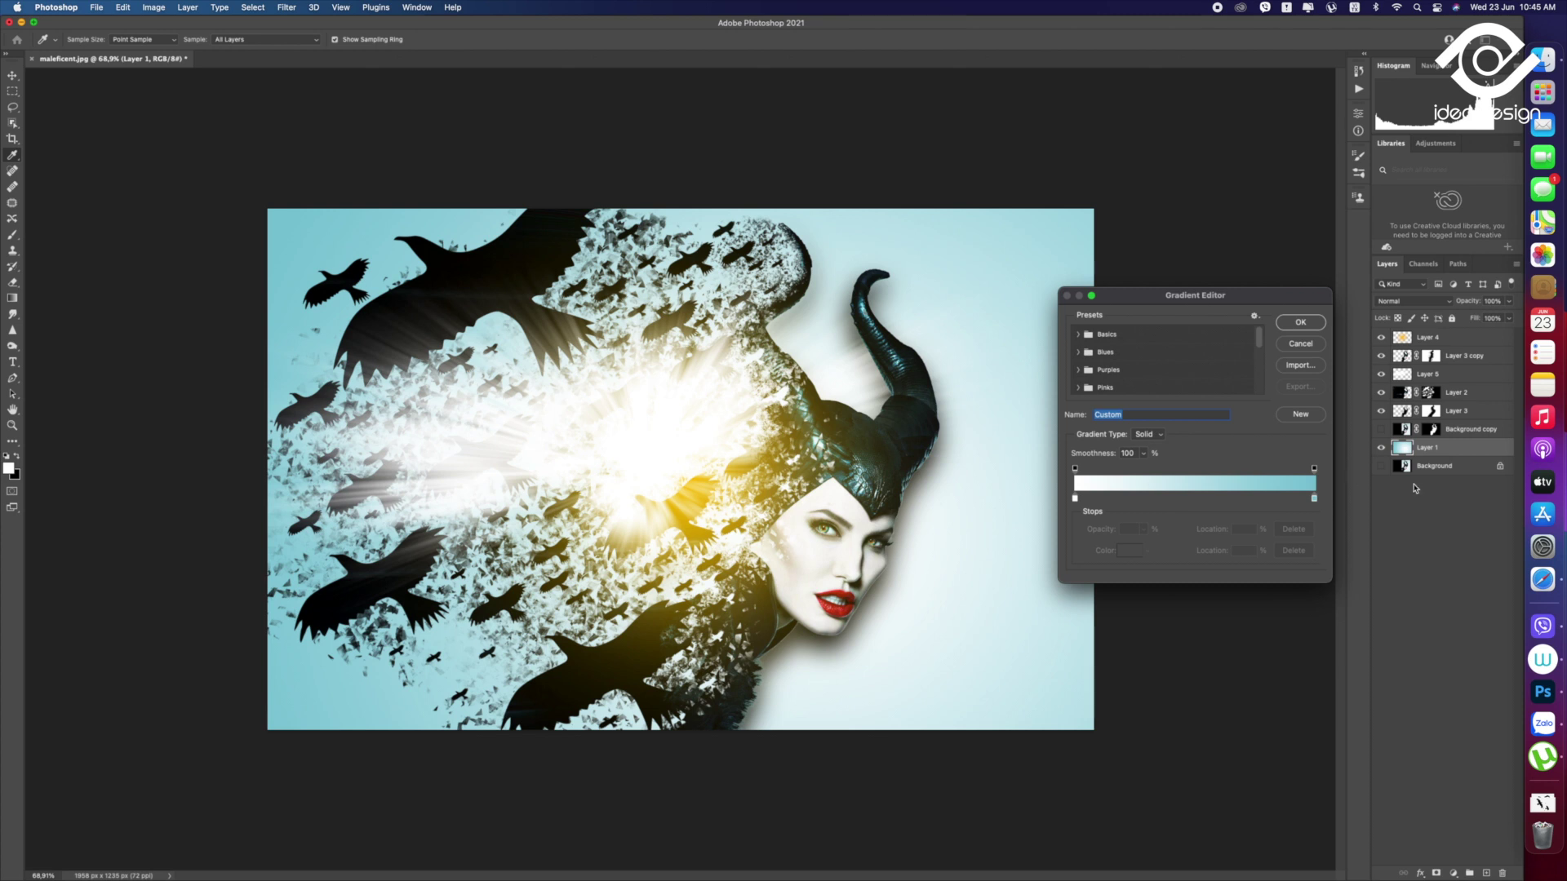
left_click(1313, 498)
double_click(1314, 499)
left_click_drag(979, 321, 973, 367)
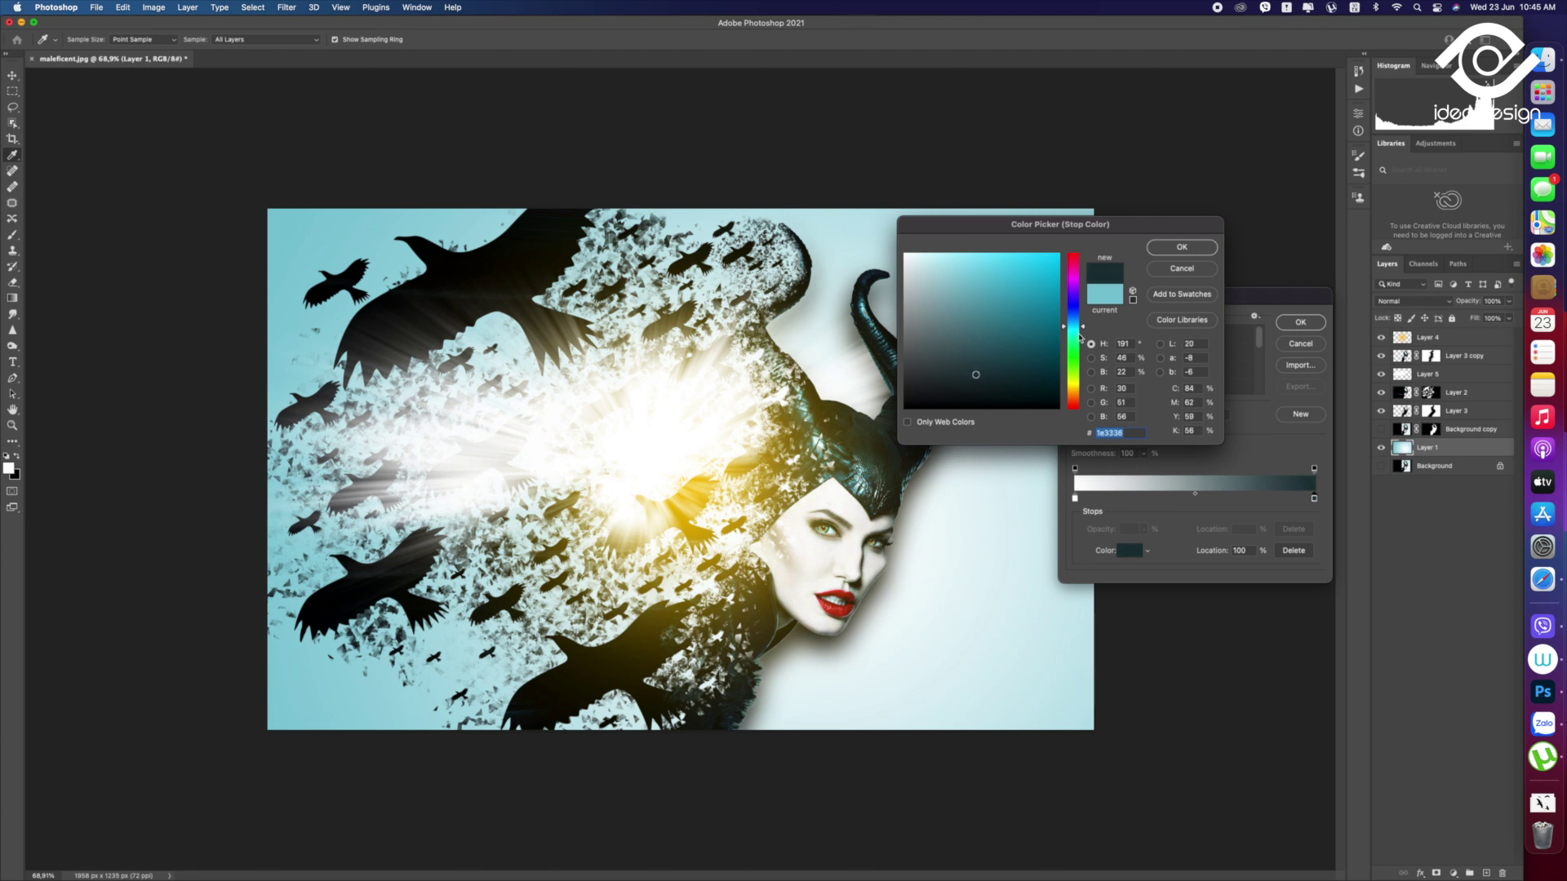
left_click(1181, 247)
left_click(1289, 323)
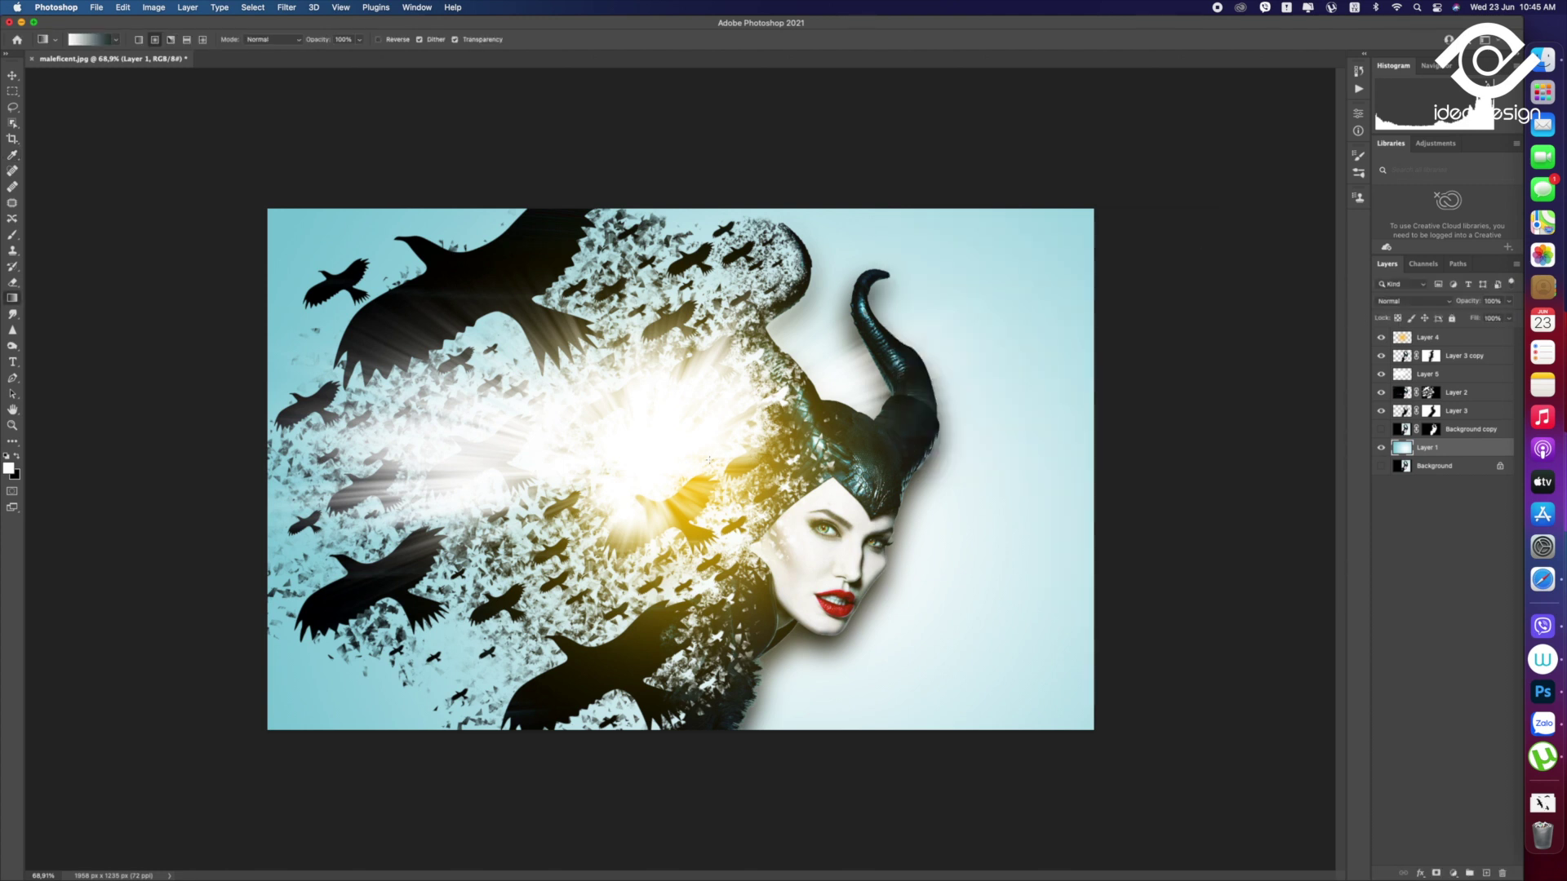
Draw a radial gradient from the face outward on Layer 1, comparing several versions
left_click_drag(663, 464, 1164, 481)
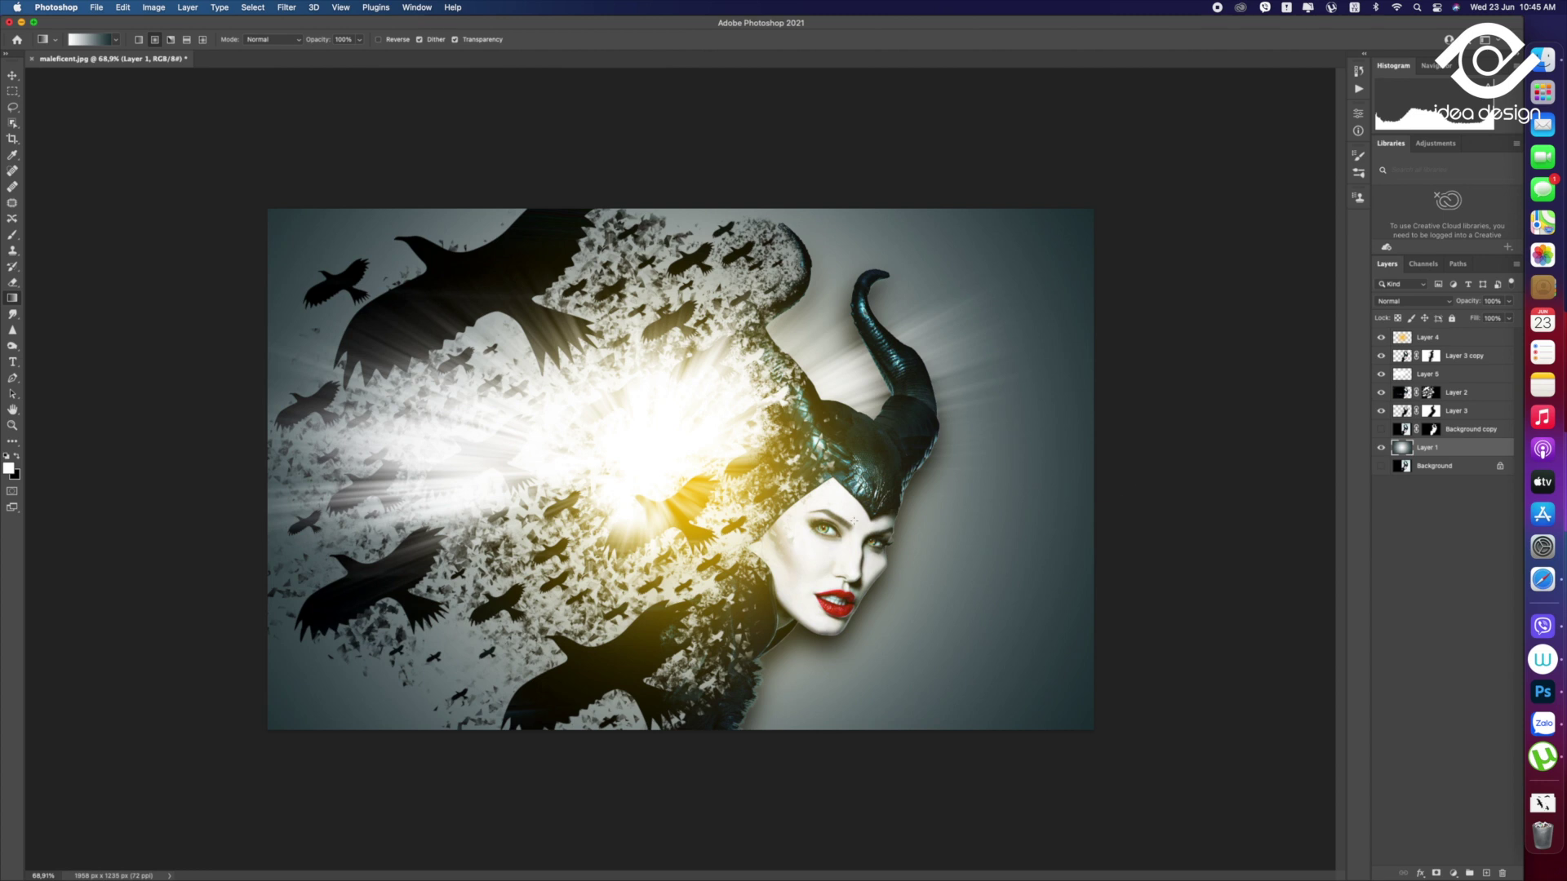
left_click_drag(813, 539, 1143, 575)
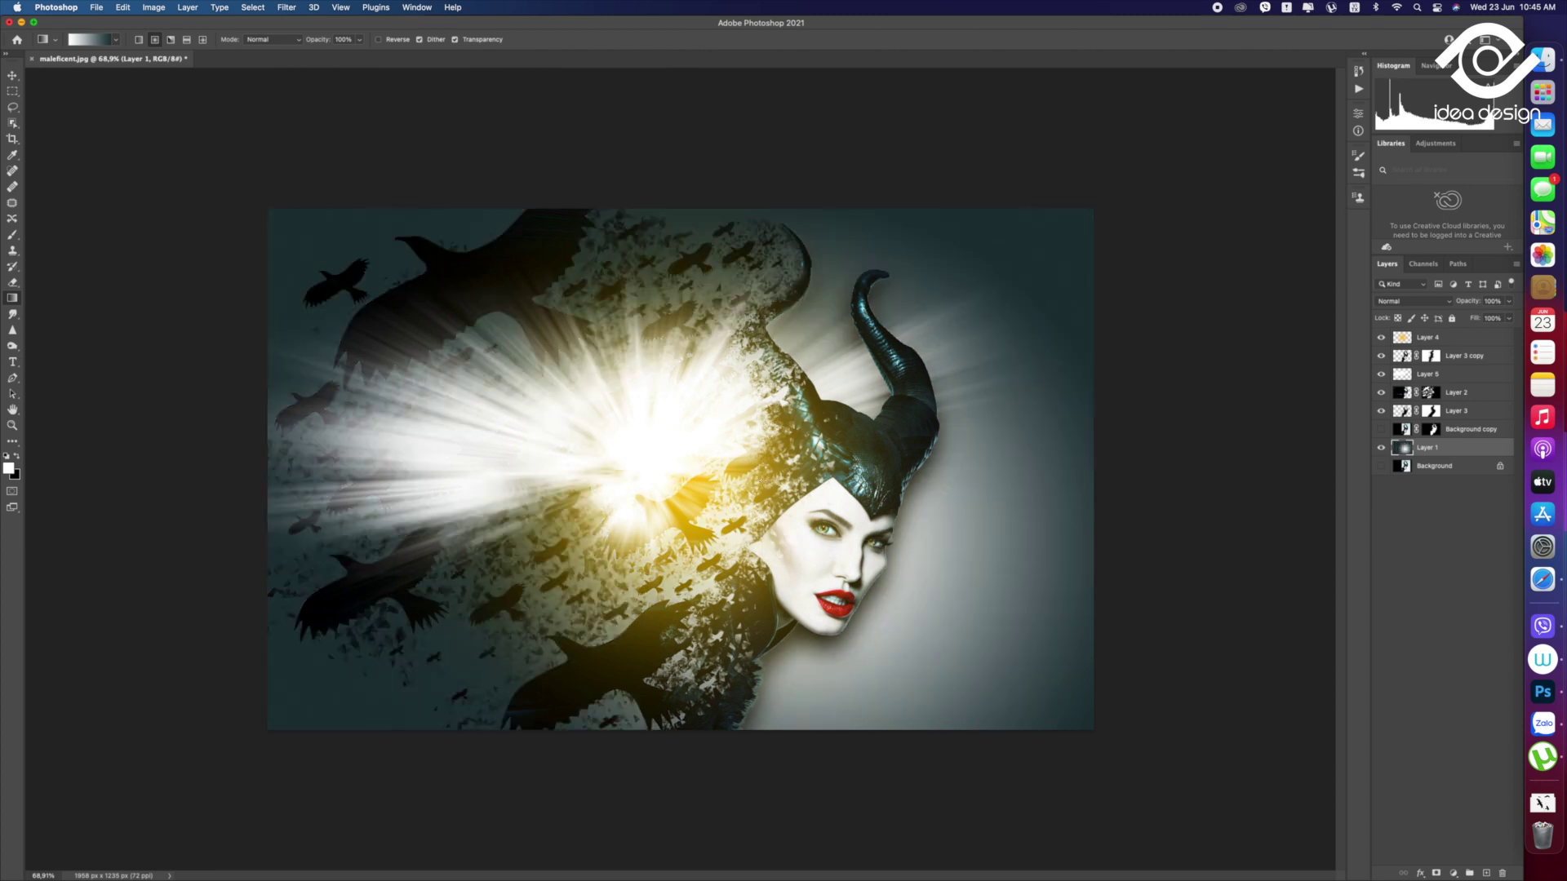
left_click_drag(763, 482, 1175, 505)
left_click_drag(767, 511, 1453, 501)
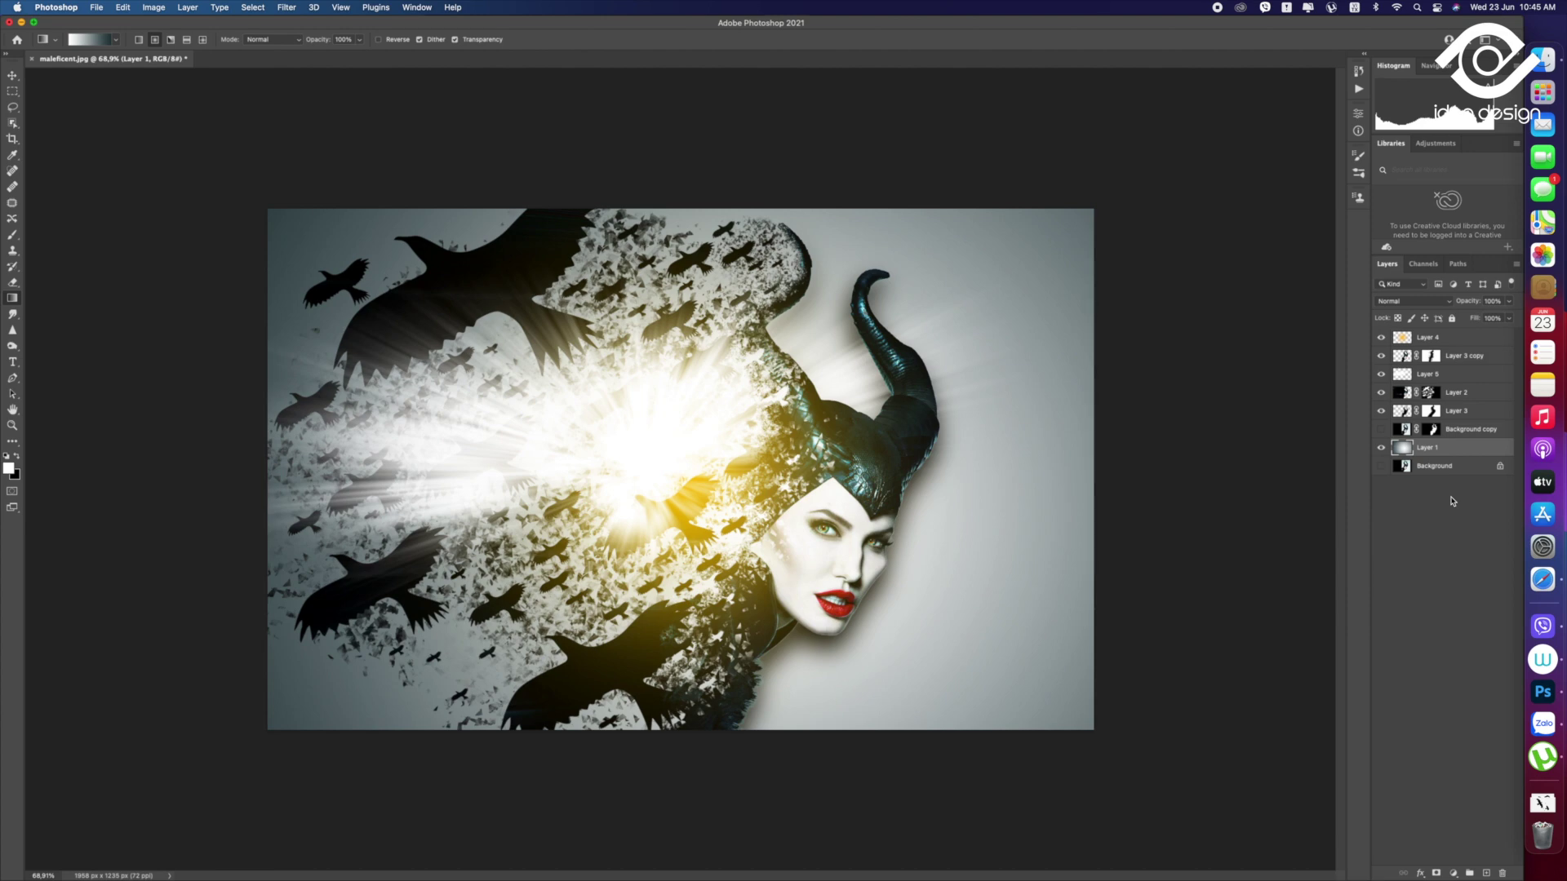
key("ctrl+z")
key("ctrl+z")
key("ctrl+shift+z")
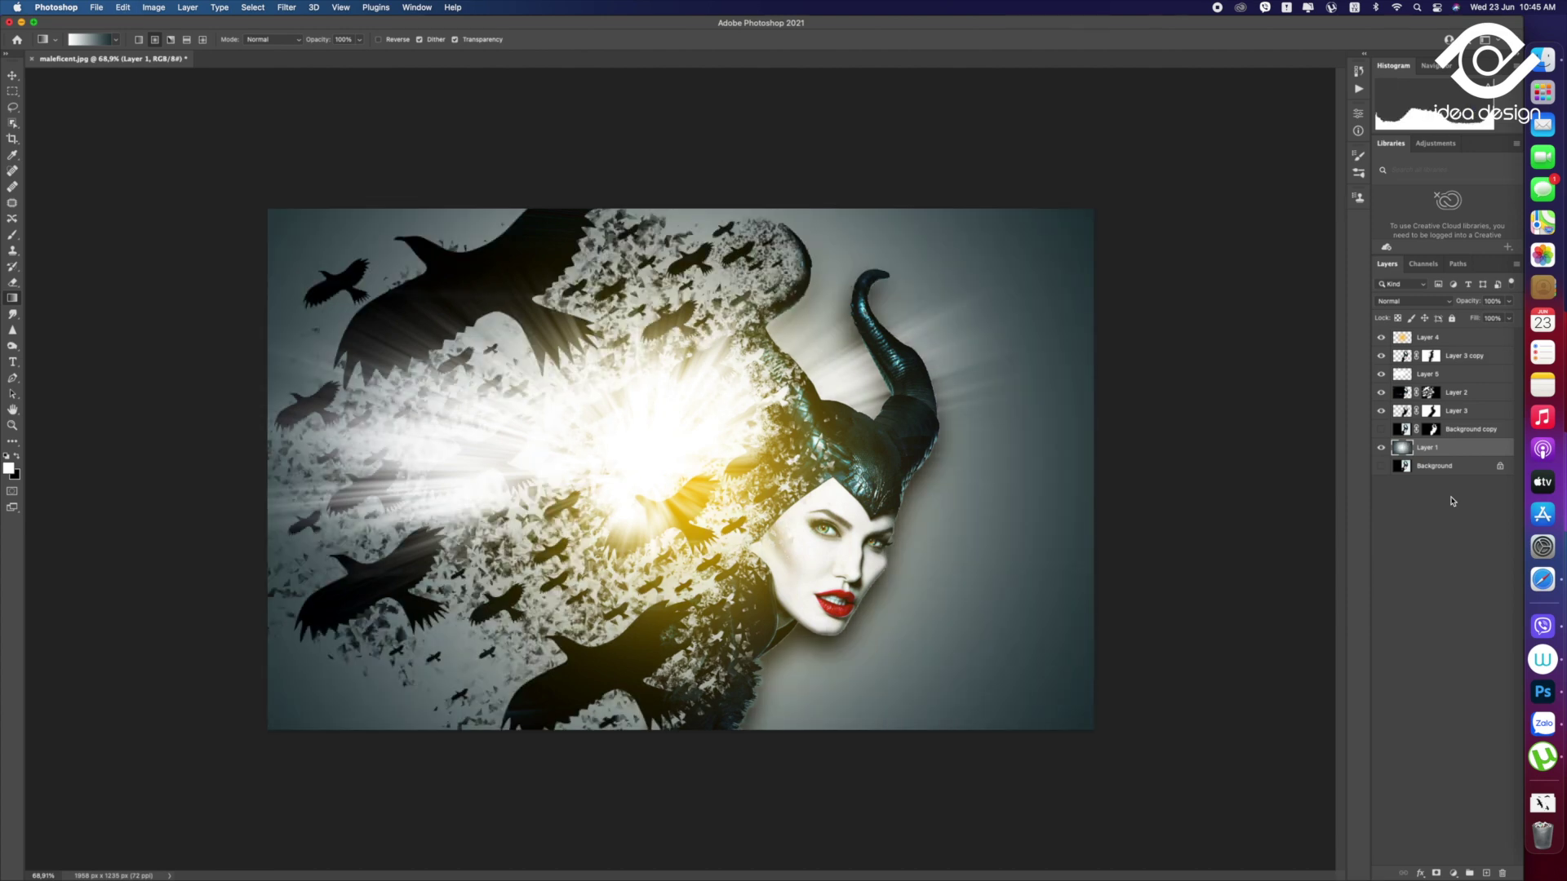
key("ctrl+z")
Scale the Layer 5 white flare down and place its burst between the birds and the face
key("v")
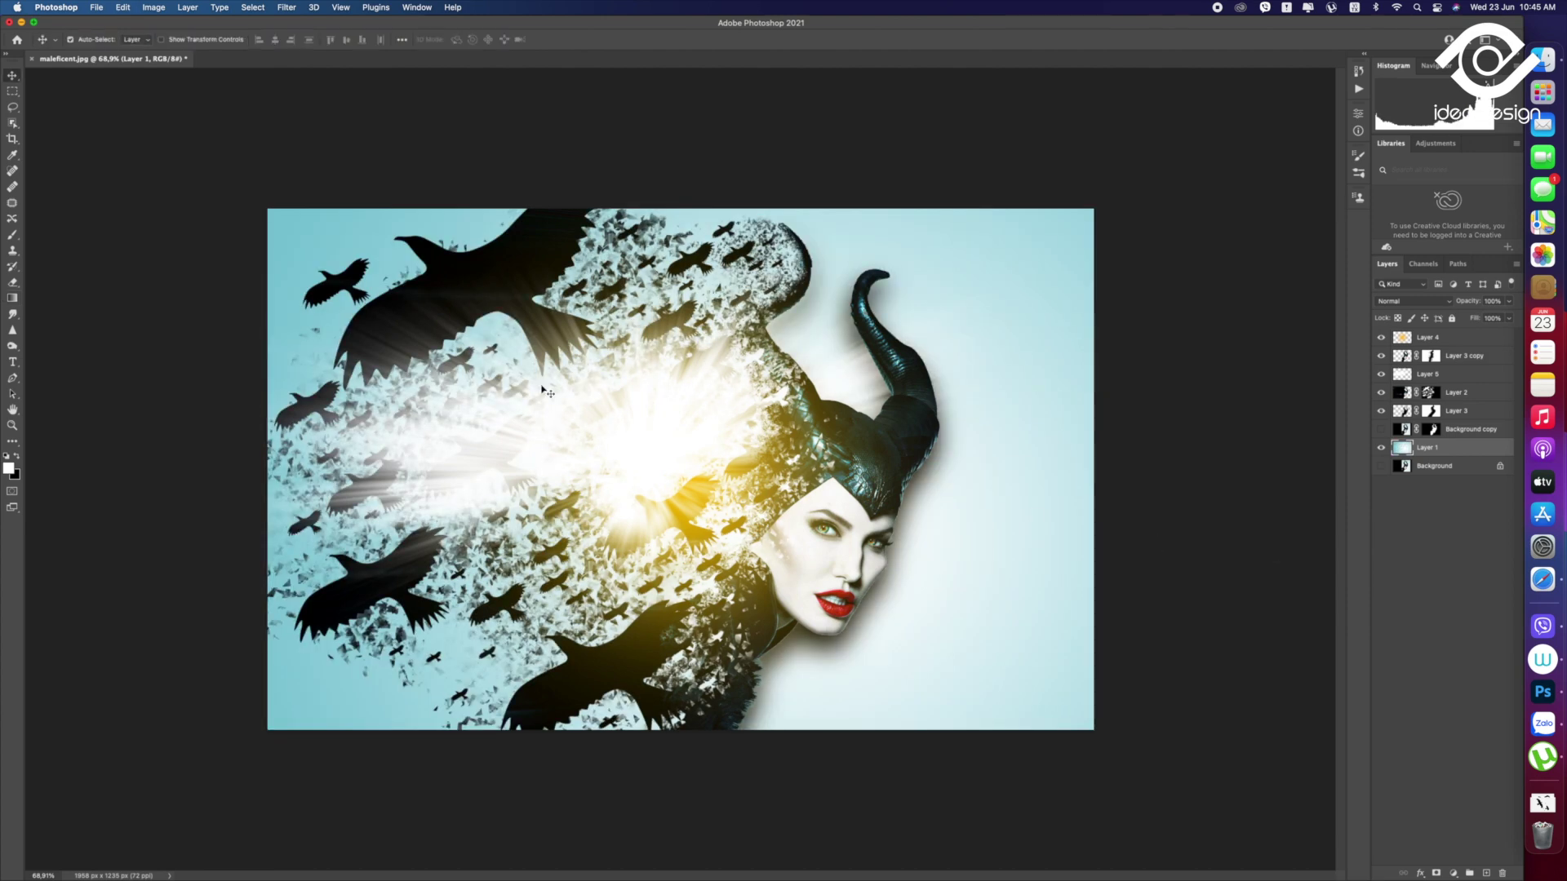
left_click(652, 449)
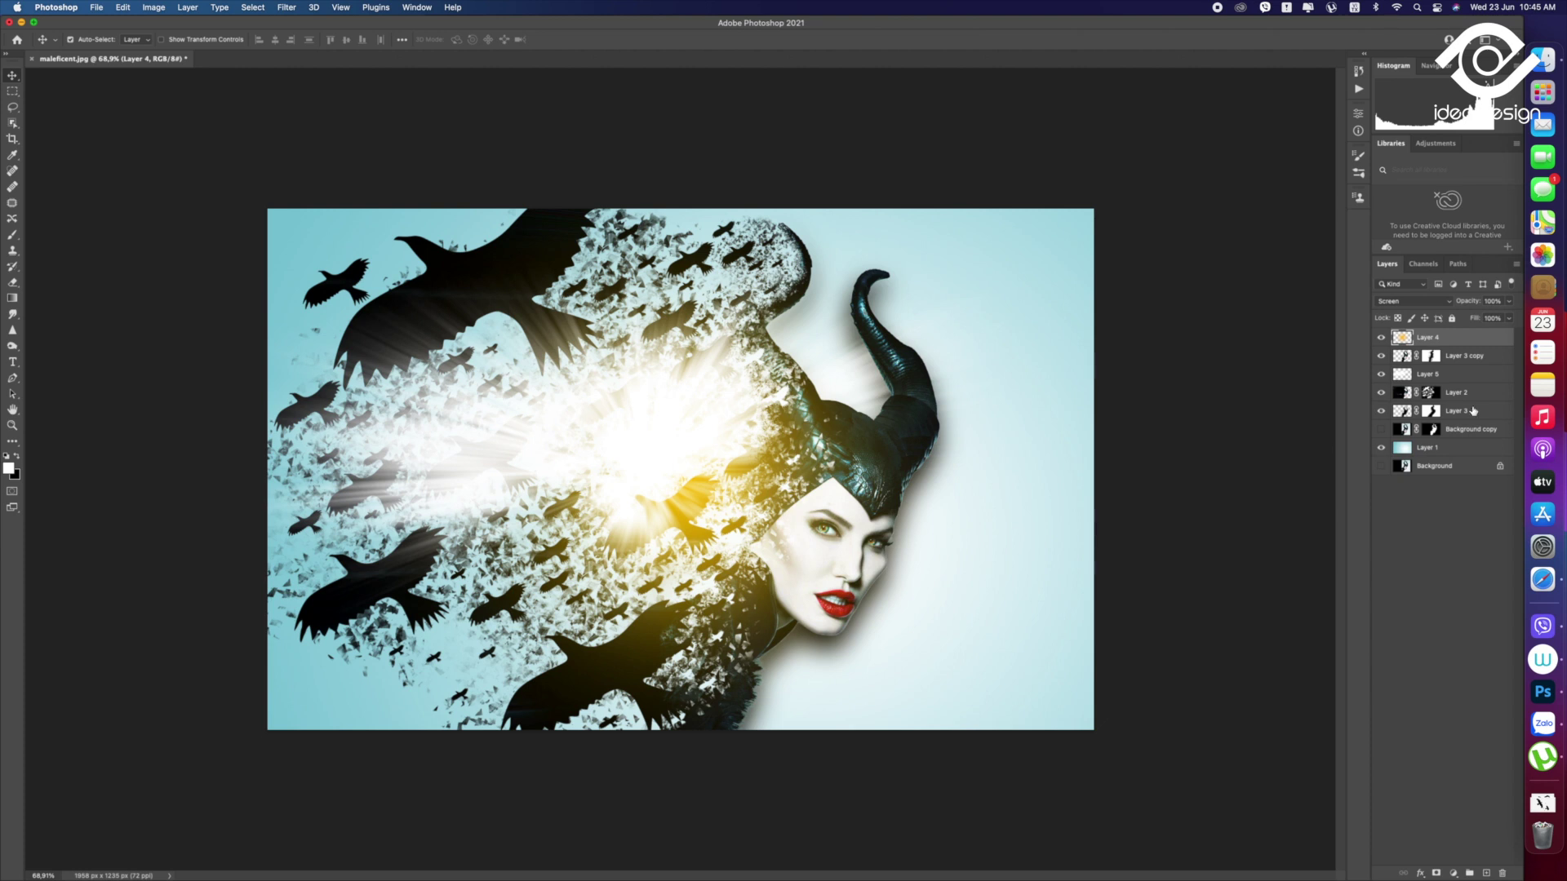
left_click(1475, 375)
key("ctrl+t")
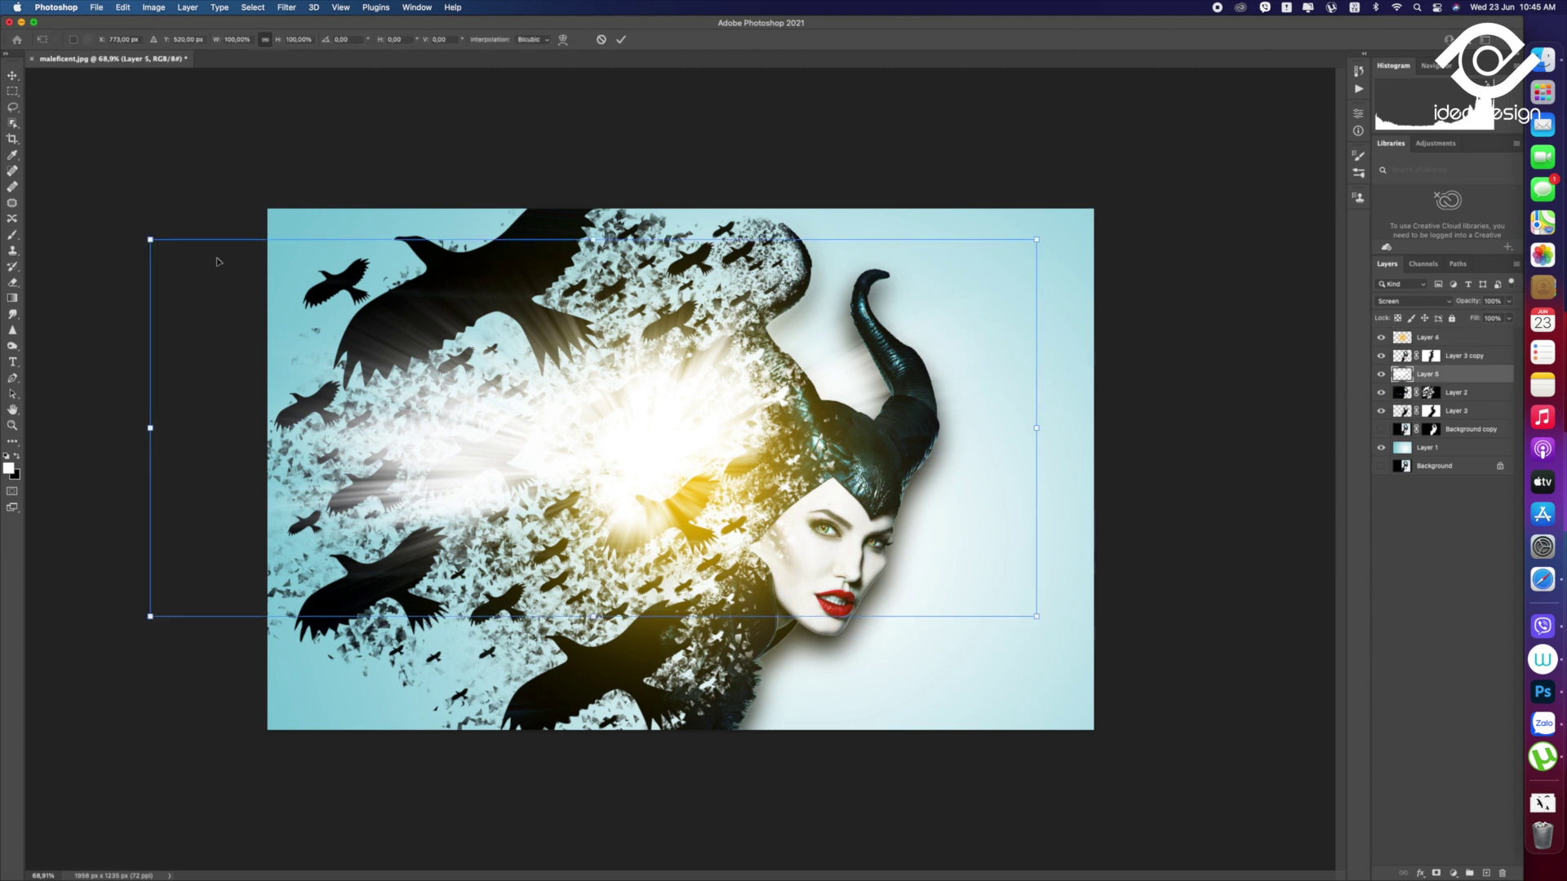
left_click_drag(151, 240, 337, 319)
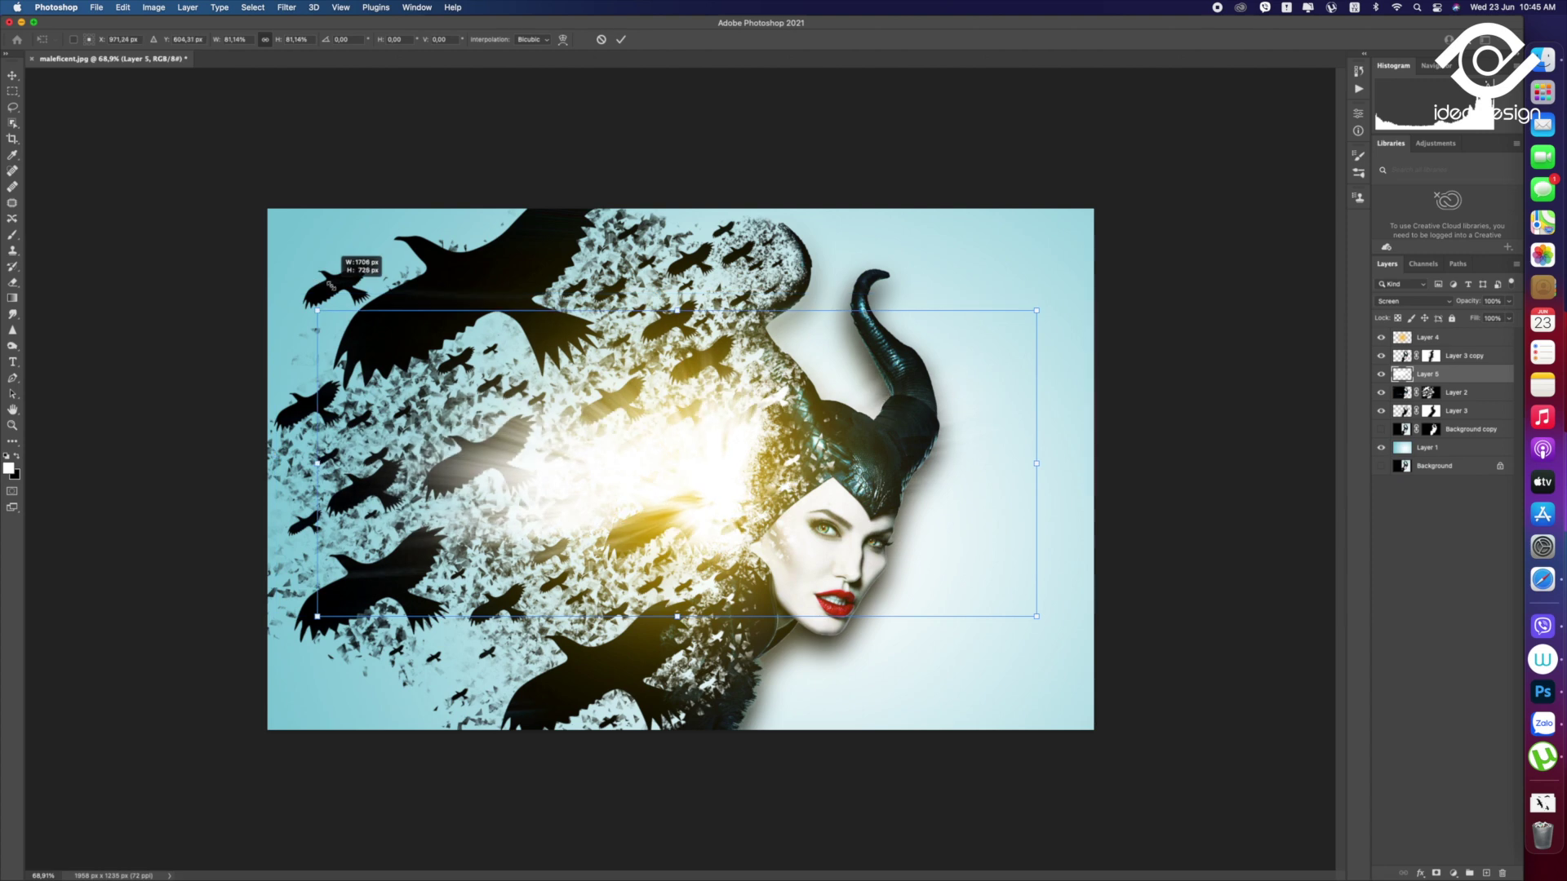
left_click_drag(738, 447, 717, 448)
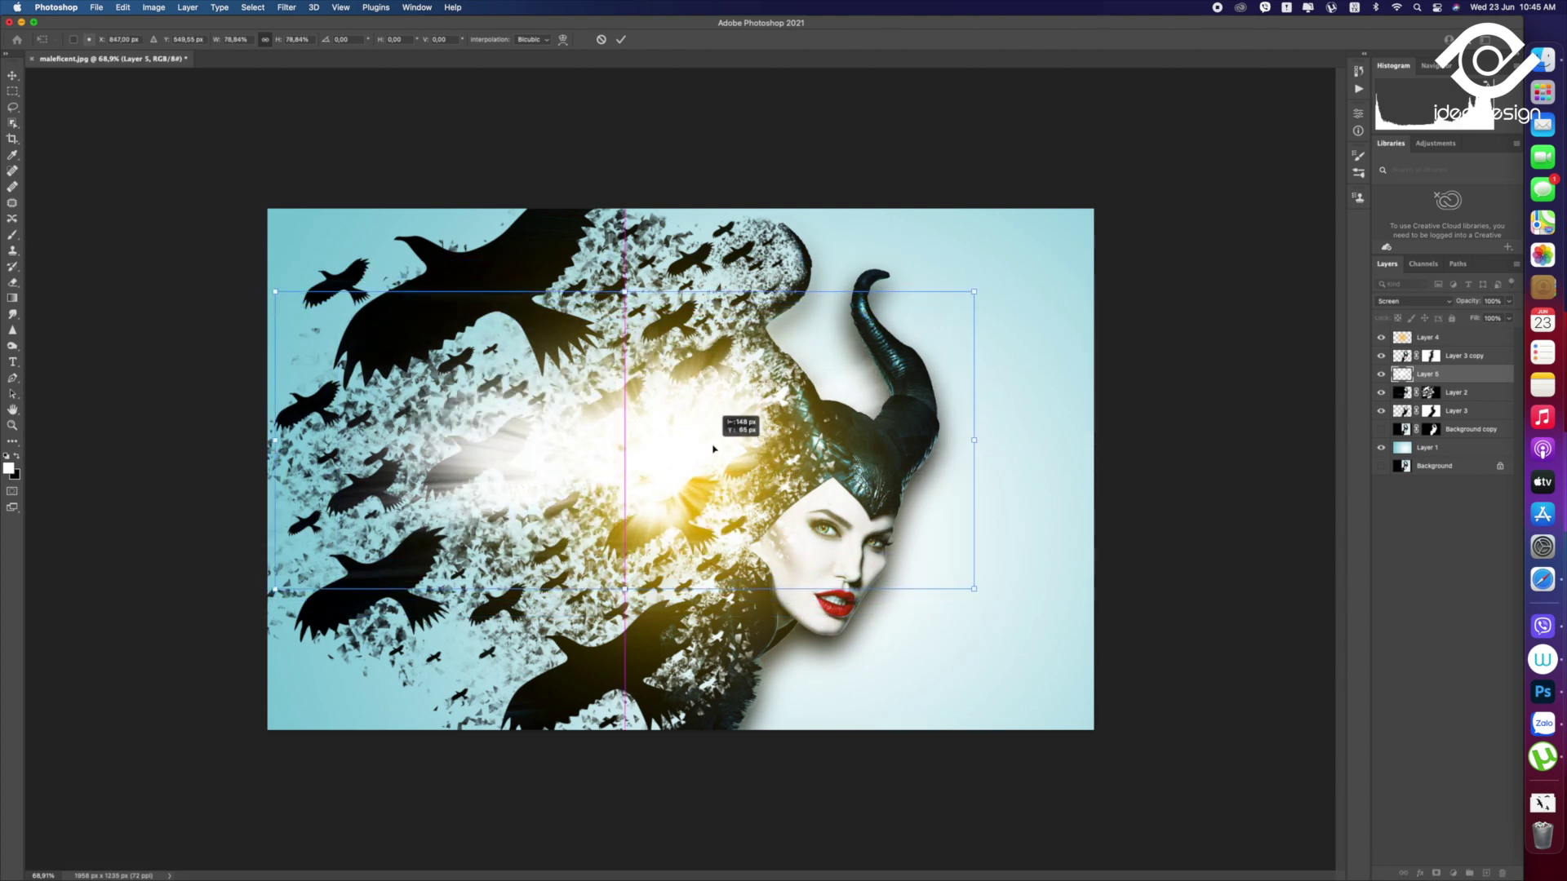
left_click_drag(275, 289, 311, 306)
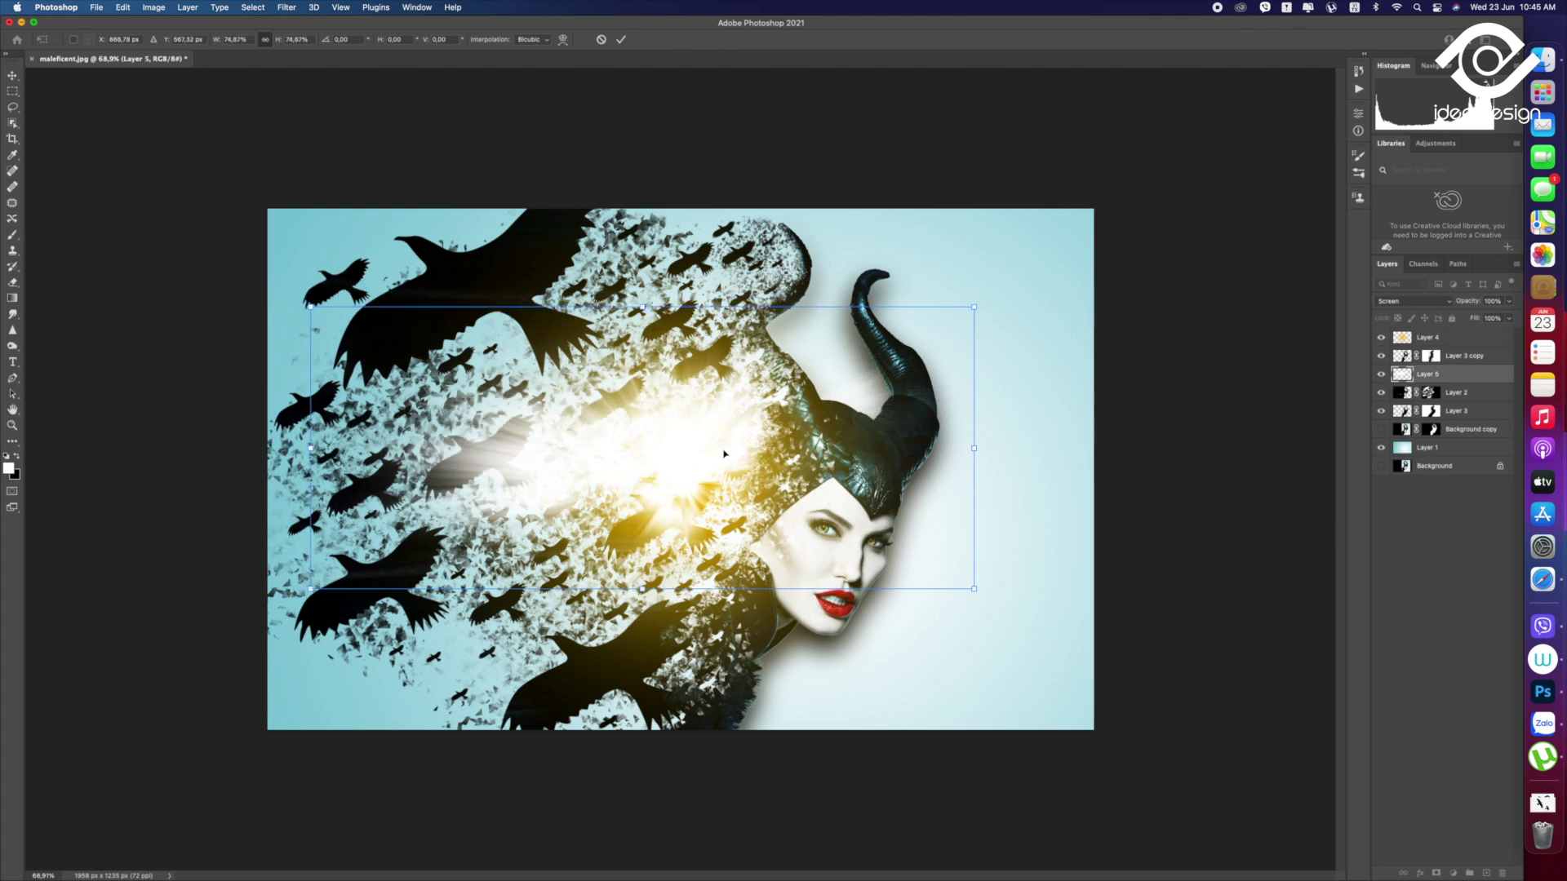
left_click_drag(980, 308, 900, 308)
mouse_move(684, 441)
left_mouse_down()
mouse_move(705, 466)
mouse_move(633, 376)
mouse_move(661, 372)
mouse_move(721, 448)
left_mouse_up()
key("Return")
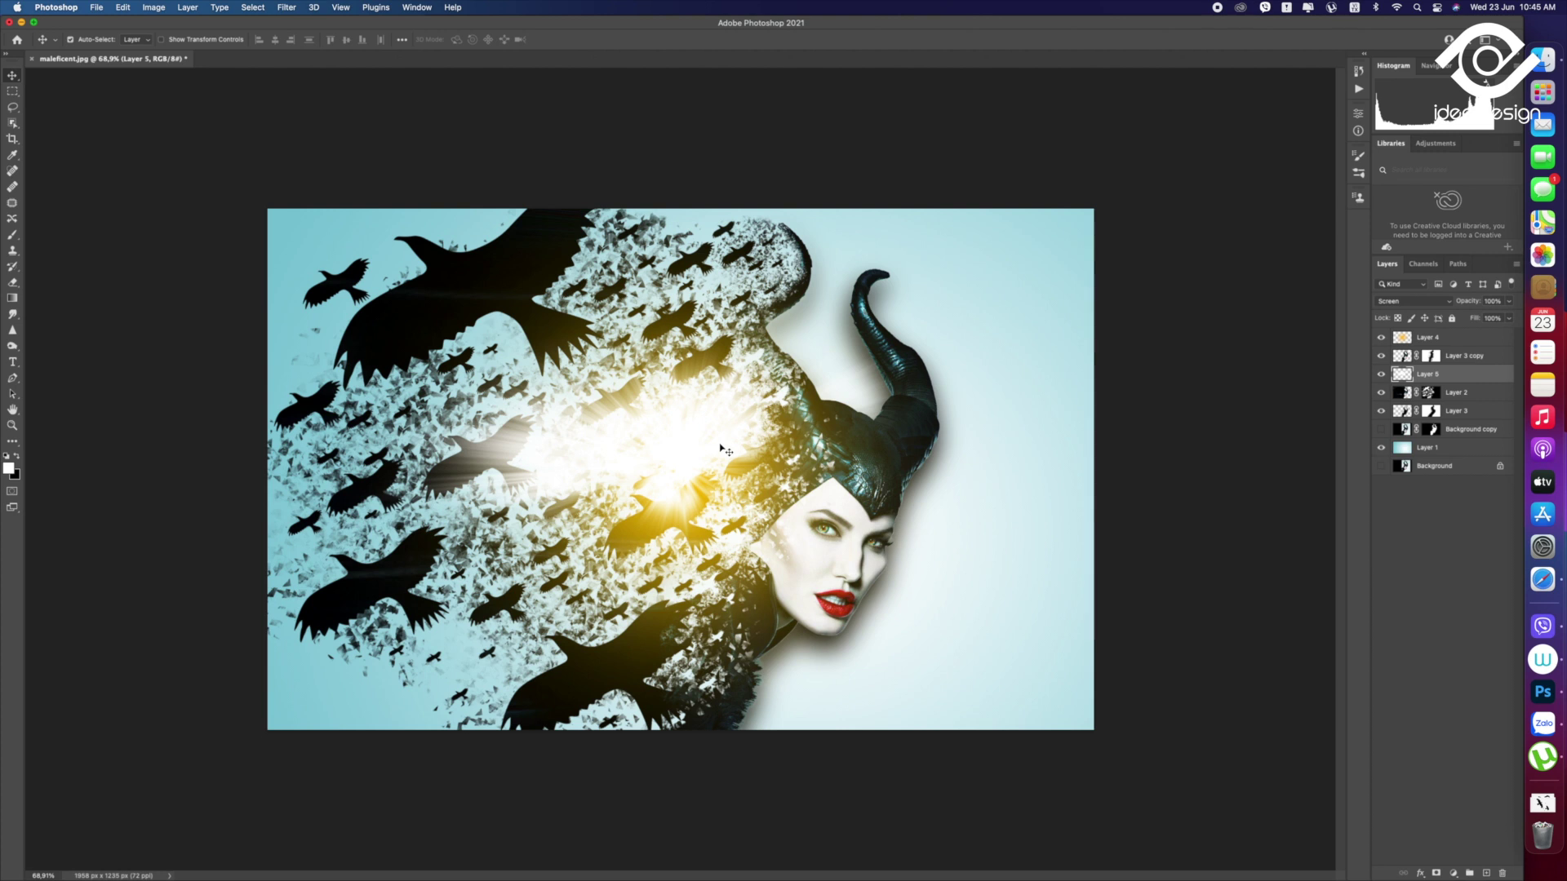
left_click(1434, 302)
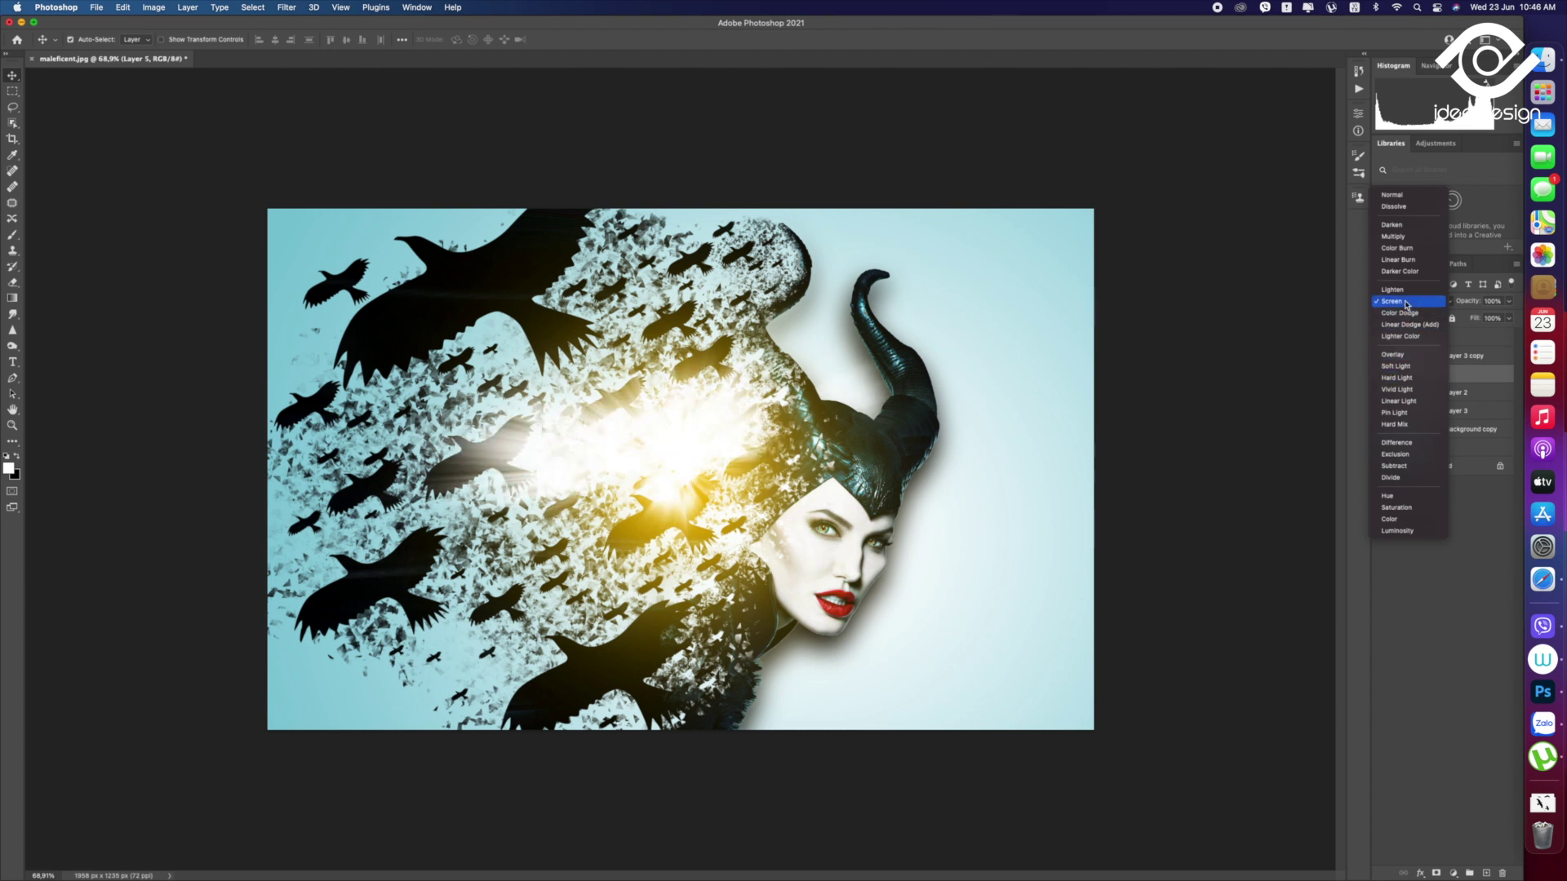
Keep the flare in Screen at about 49% opacity and nudge Layer 4's golden glow
left_click(1406, 304)
left_click(1509, 301)
left_click_drag(1509, 318, 1481, 321)
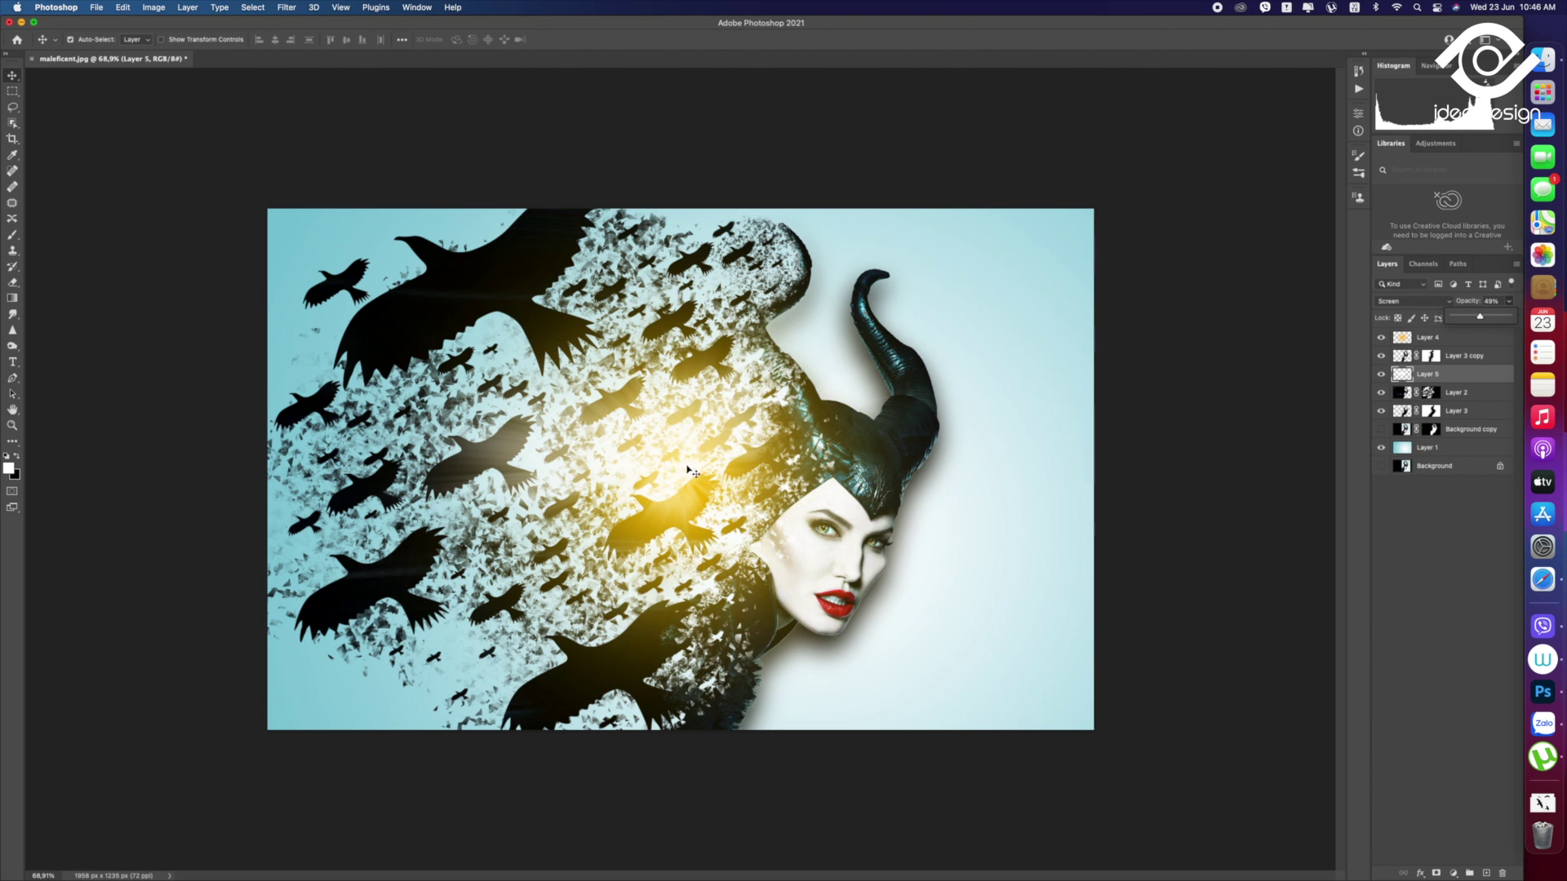
left_click_drag(692, 471, 676, 456)
key("super+minus")
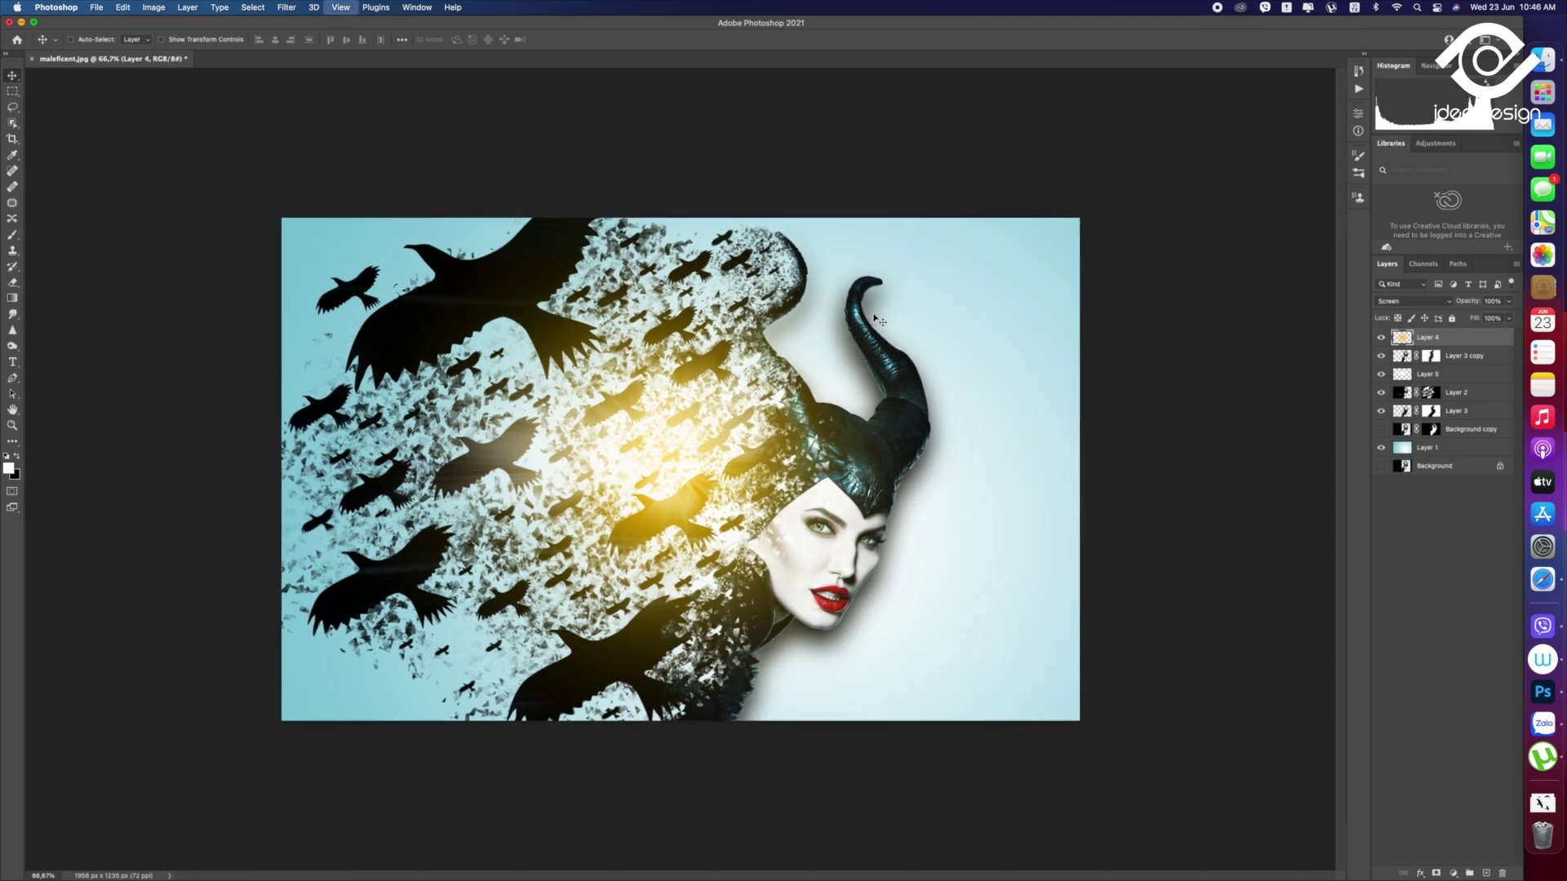
Enlarge the Layer 4 golden glow and move it down and left over the birds
key("super+t")
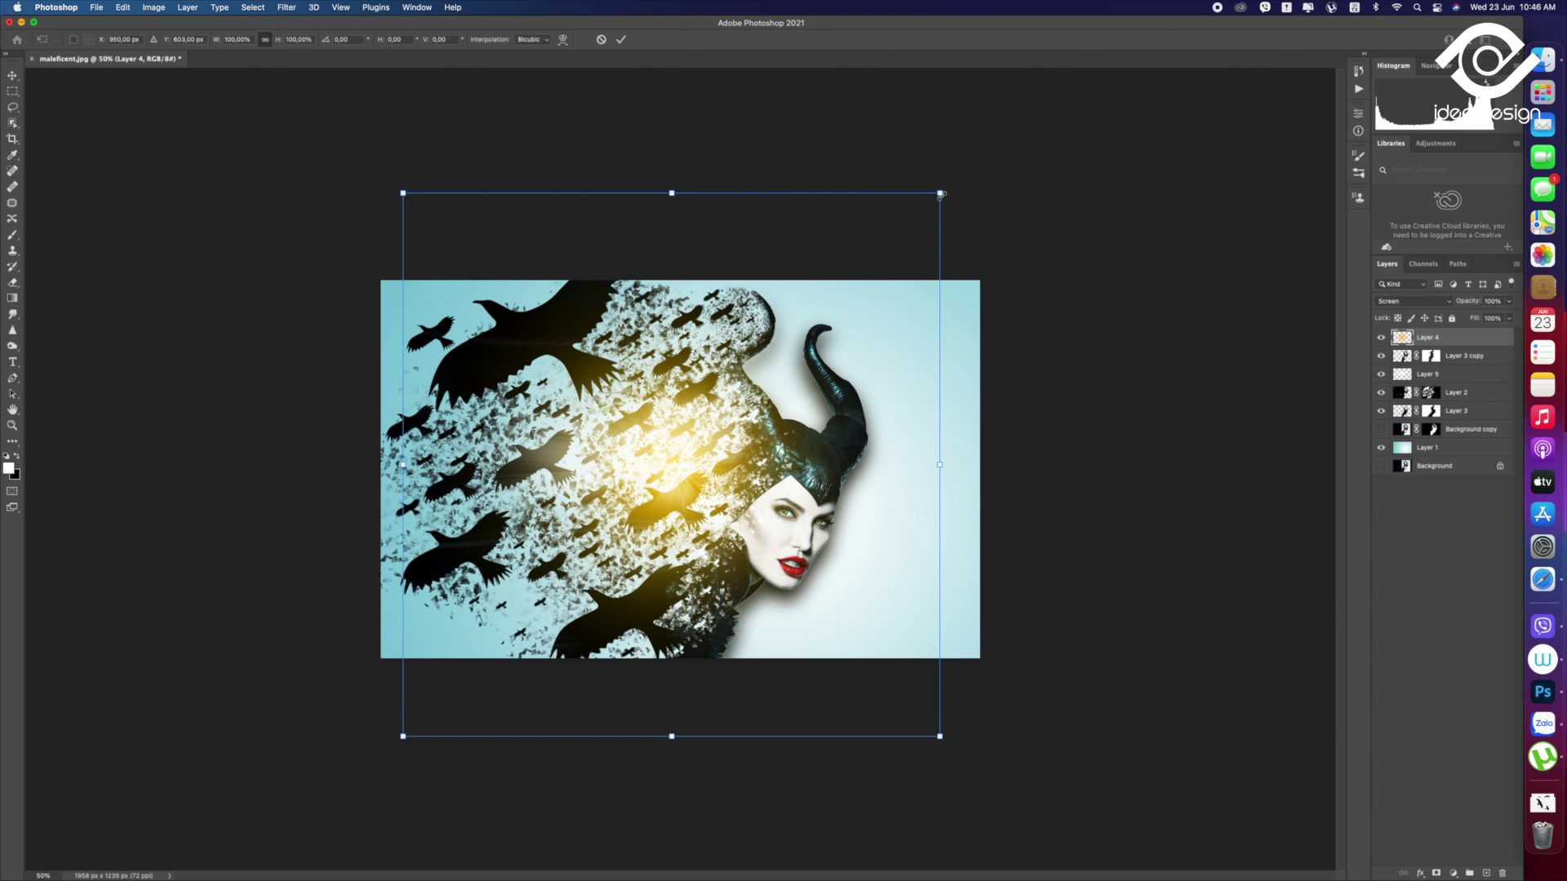
left_click_drag(404, 193, 304, 94)
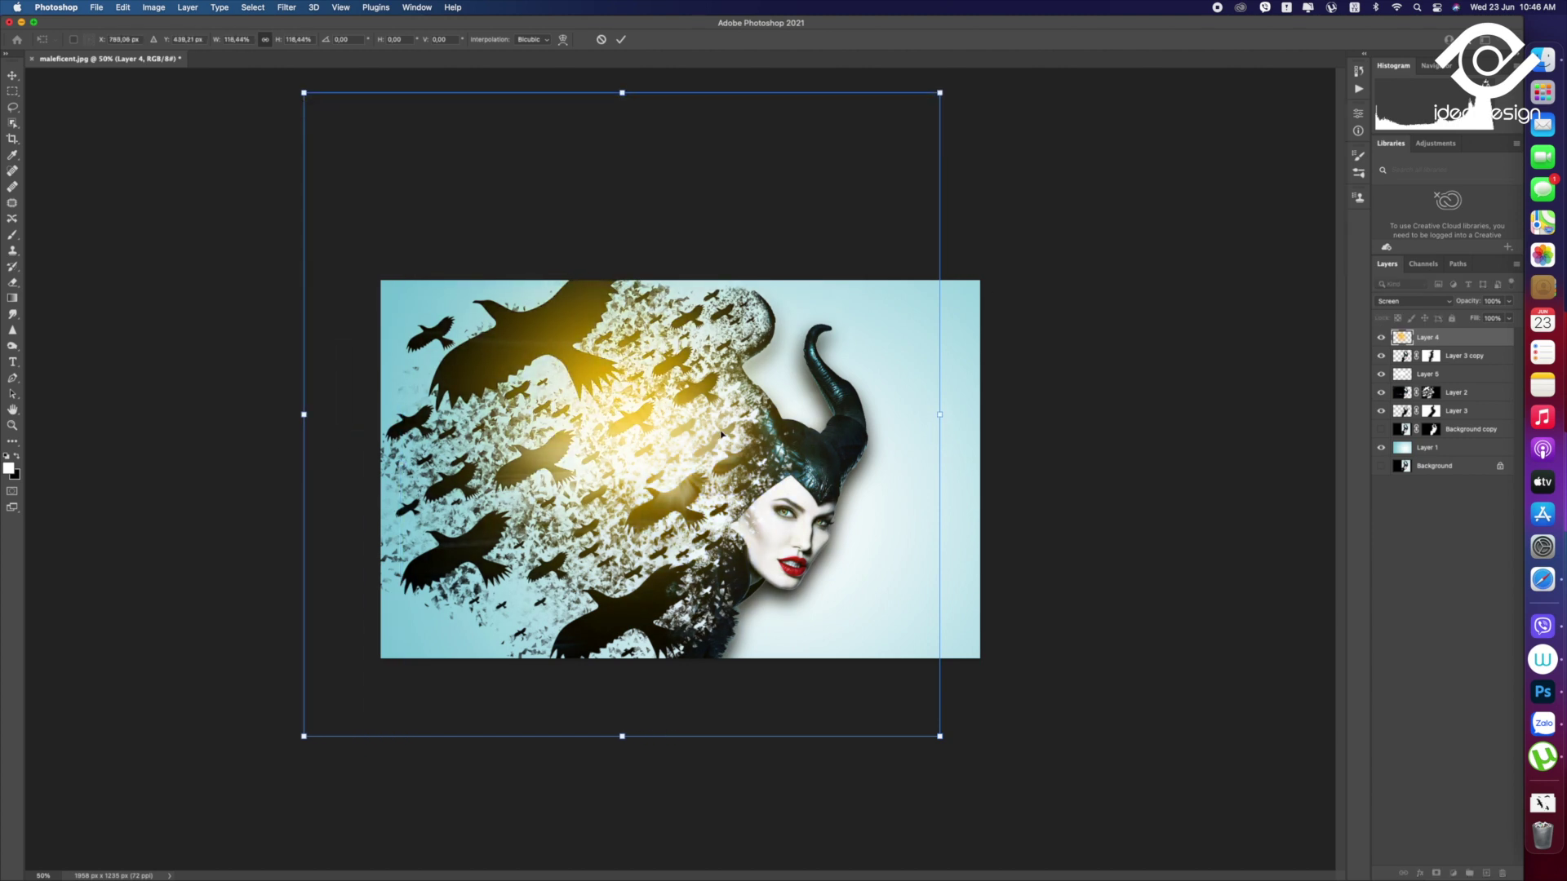
left_click_drag(660, 416, 686, 453)
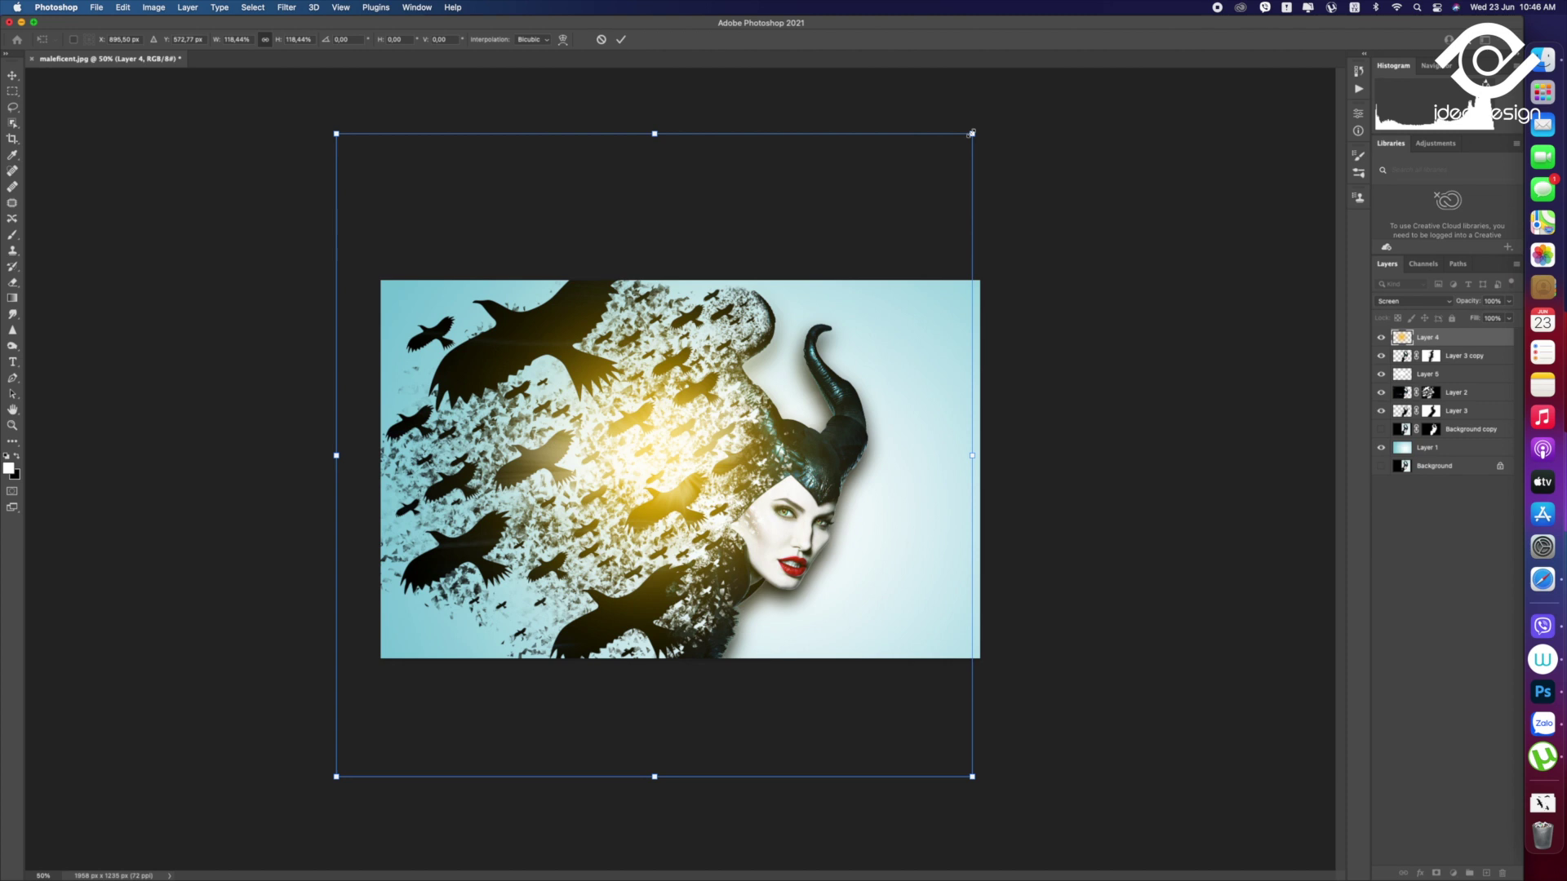
left_click_drag(972, 132, 1087, 73)
mouse_move(661, 457)
left_mouse_down()
mouse_move(578, 506)
mouse_move(584, 523)
left_mouse_up()
key("Return")
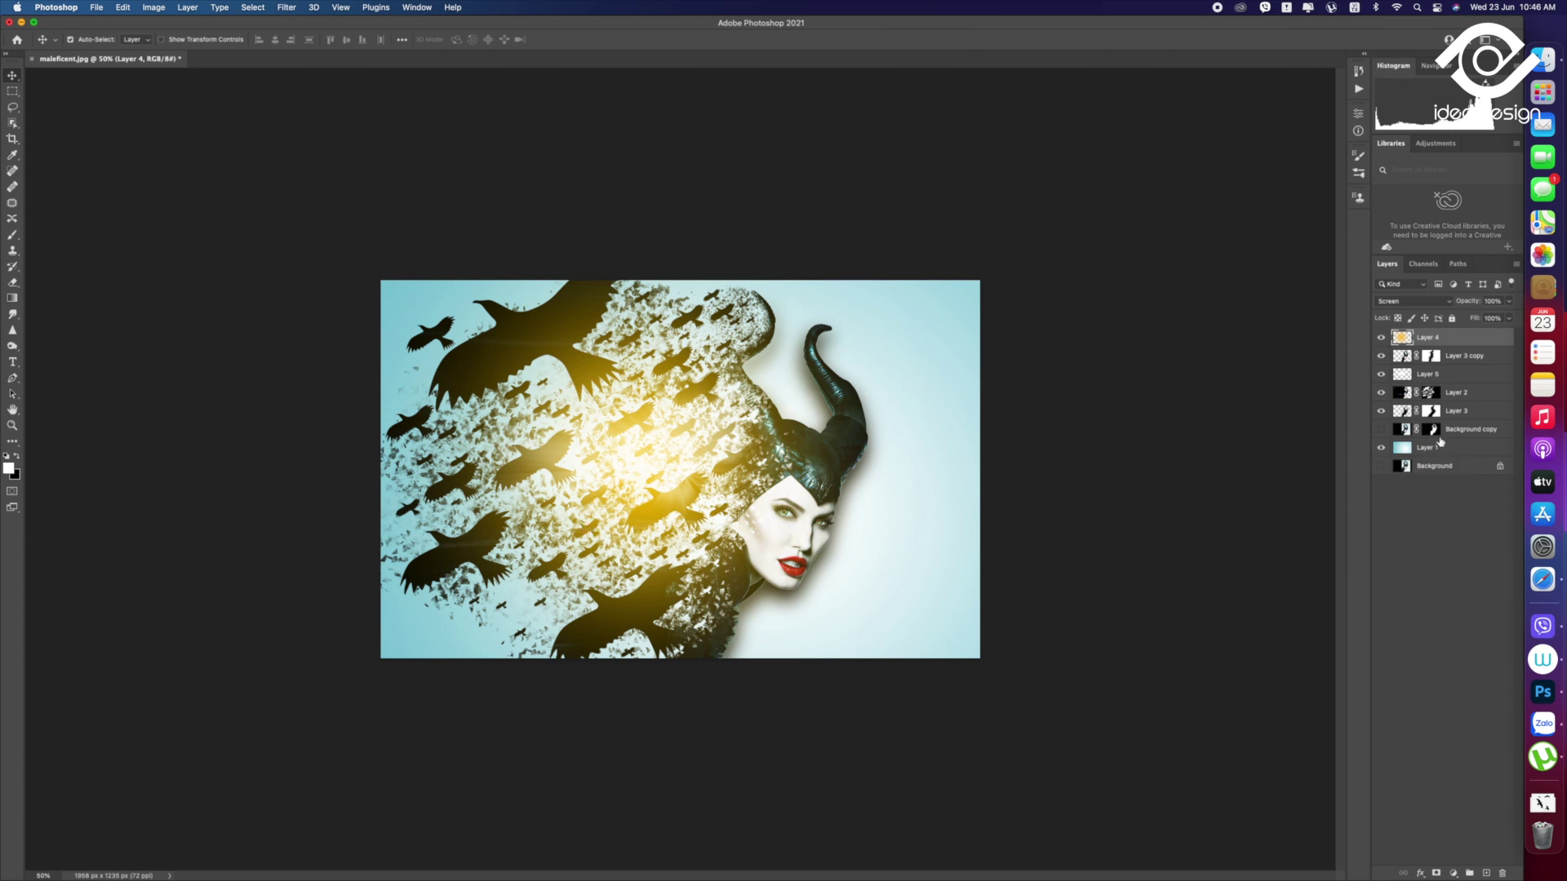
Raise Layer 5's flare to about 82% opacity and shift it slightly left
left_click(1436, 374)
left_click(1509, 301)
mouse_move(1511, 318)
left_mouse_down()
mouse_move(1486, 320)
mouse_move(1507, 320)
left_mouse_up()
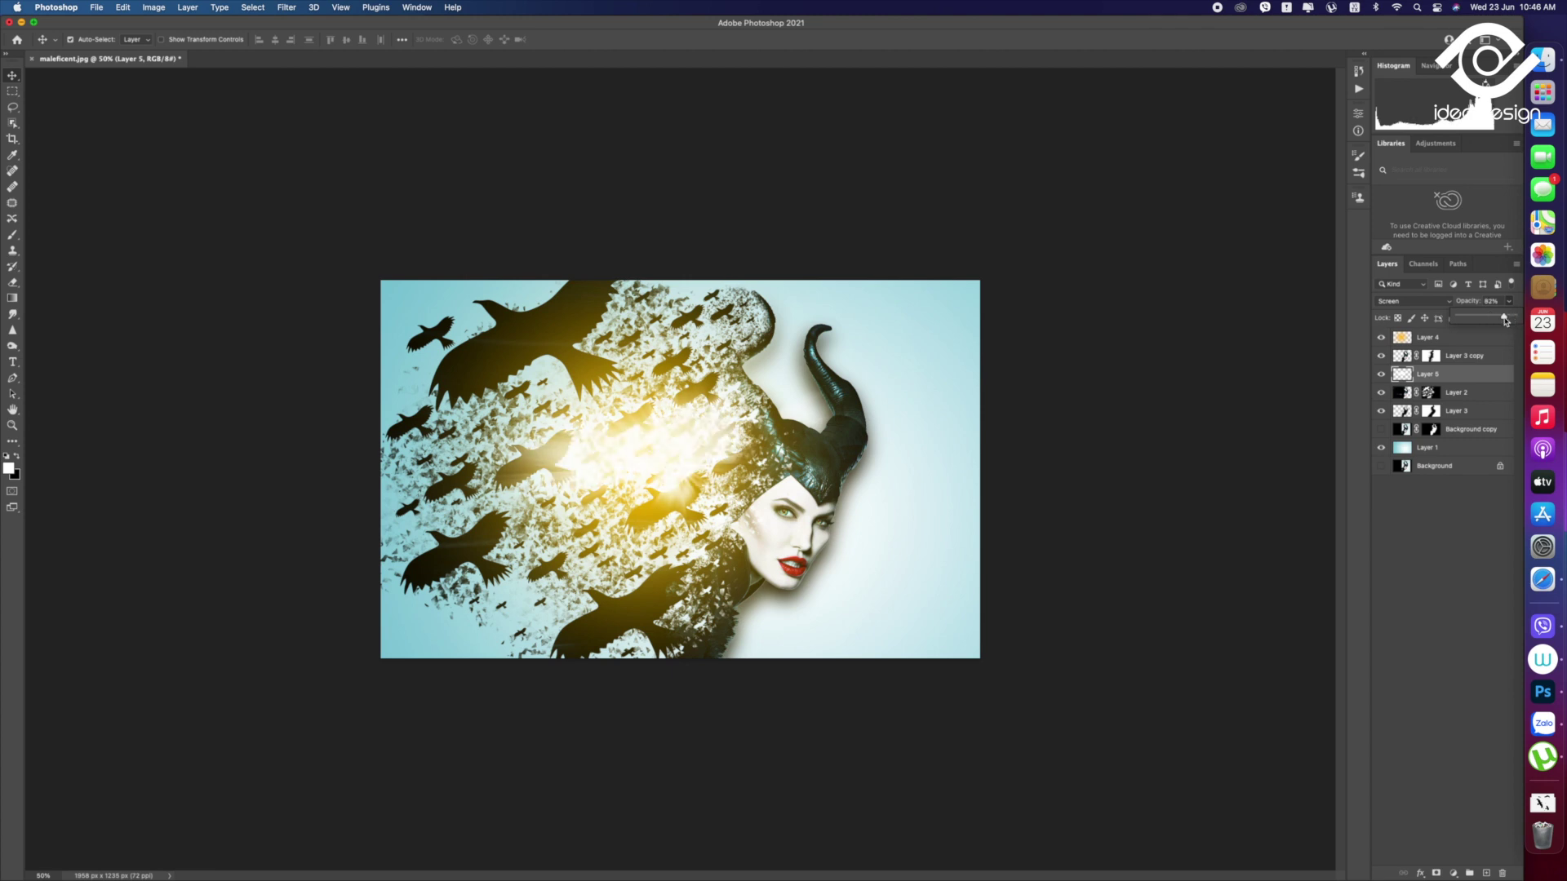
key("ctrl+t")
left_click_drag(815, 482, 720, 471)
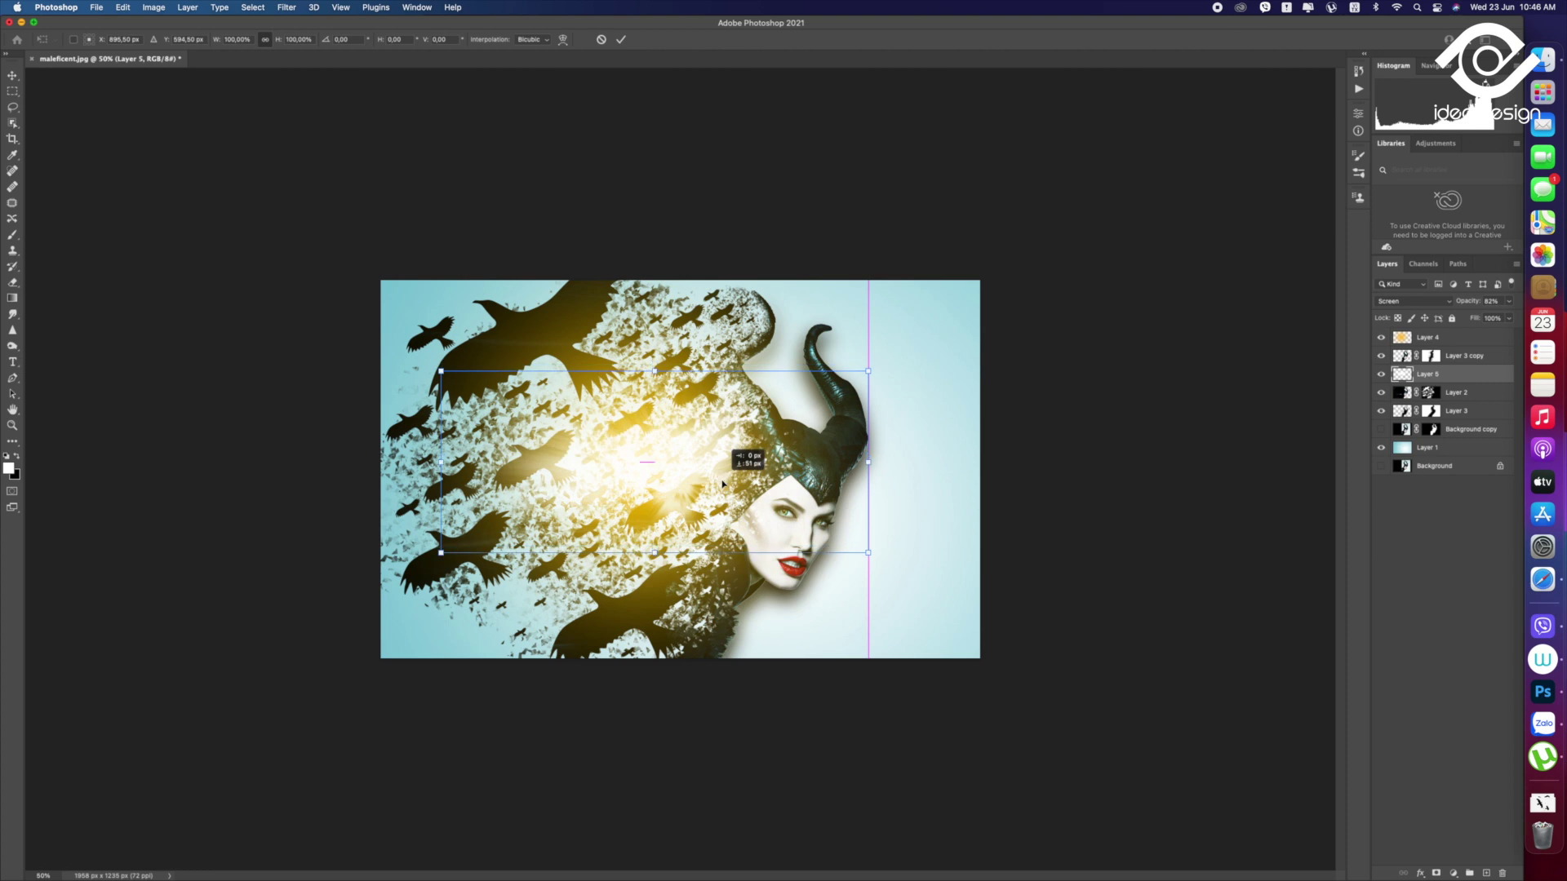
left_click_drag(719, 471, 710, 486)
key("Return")
key("z")
left_click_drag(920, 392, 882, 393)
key("v")
left_click(919, 402)
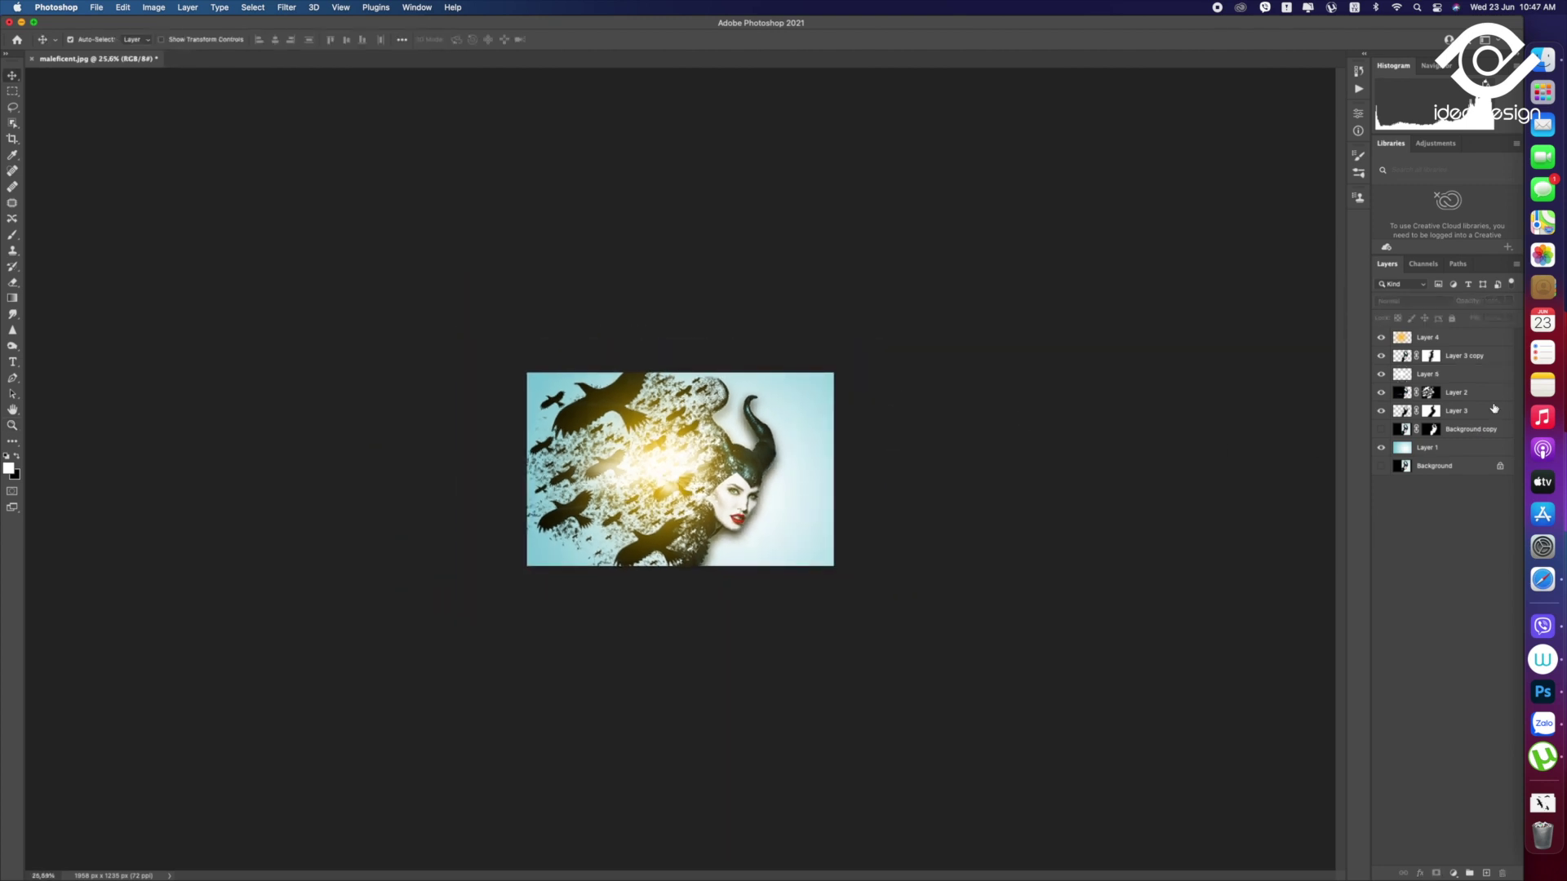
Group Layer 4 through Layer 1 into Group 1, duplicate it, and convert the copy to a smart object
left_click(1475, 344)
left_click(1473, 451, "shift")
left_click_drag(1464, 449, 1470, 873)
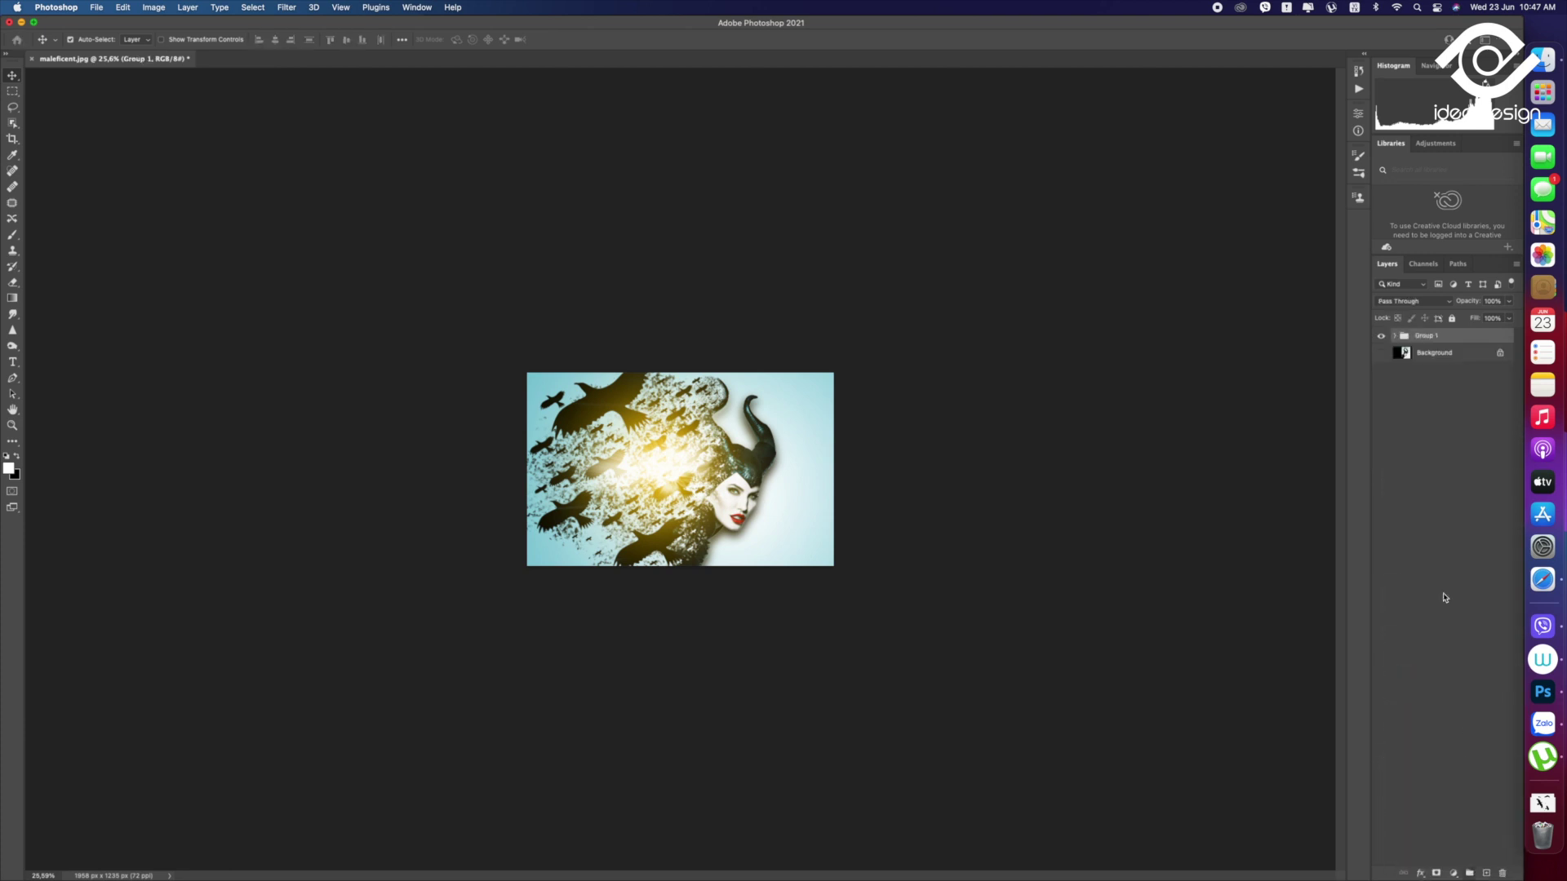
left_click_drag(1445, 335, 1487, 871)
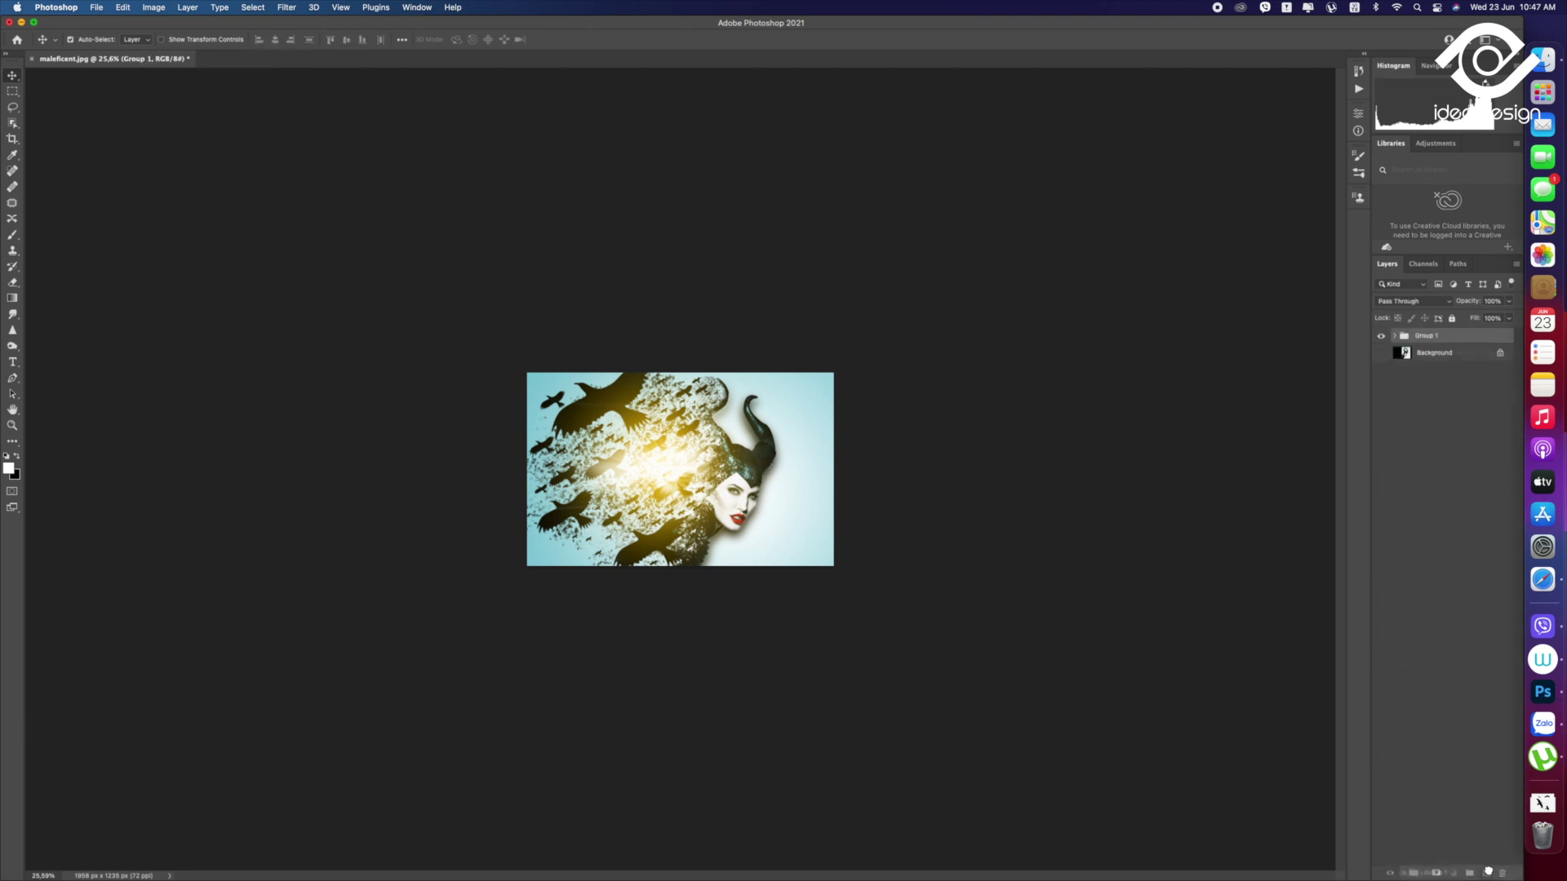
right_click(1449, 341)
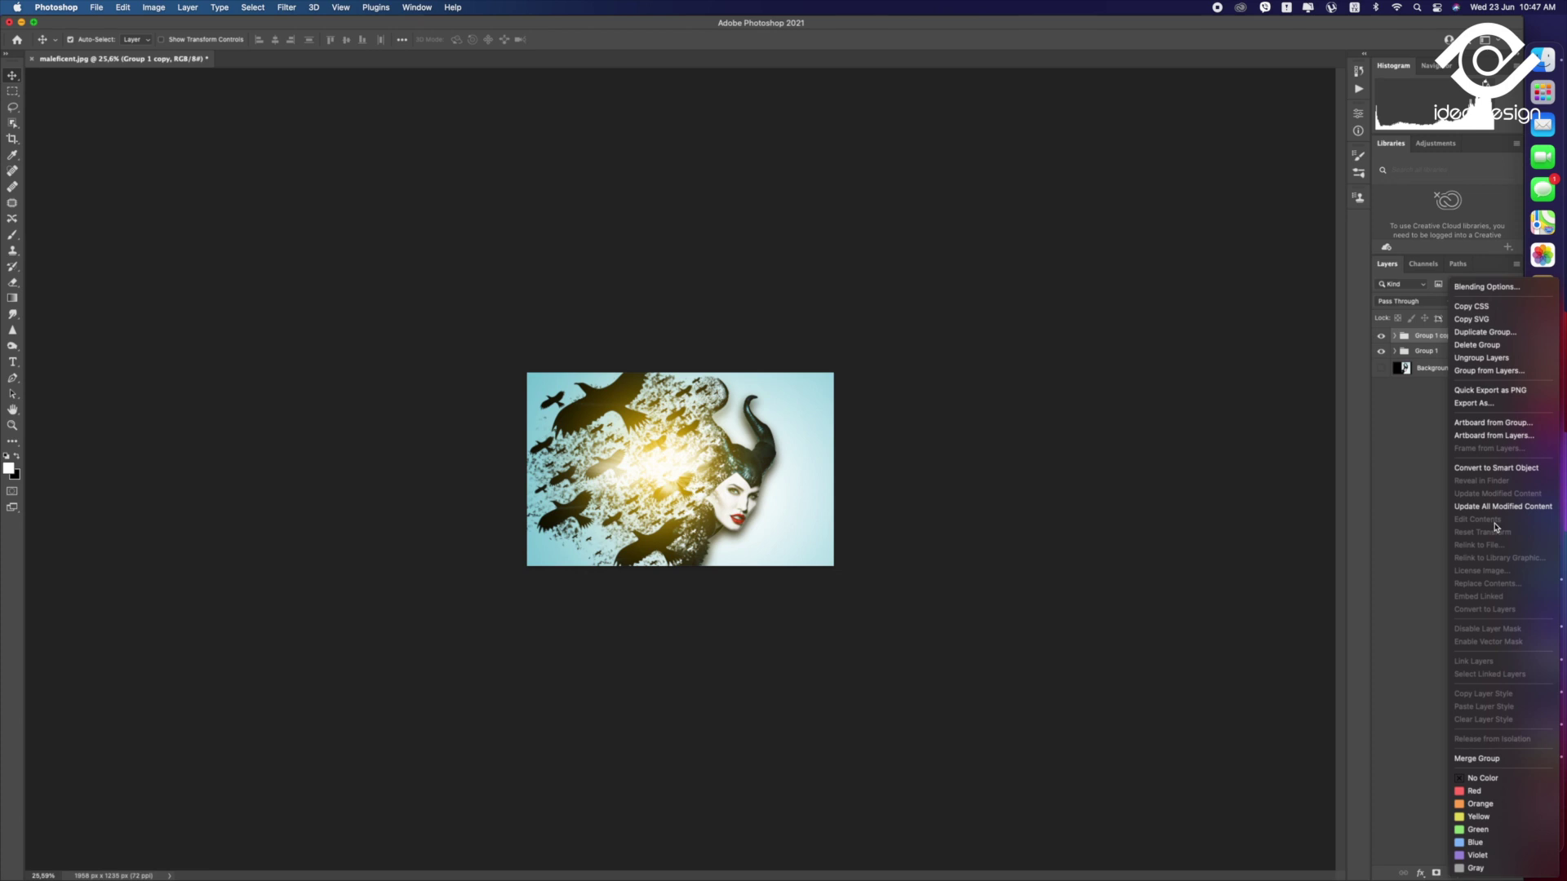
left_click(1499, 470)
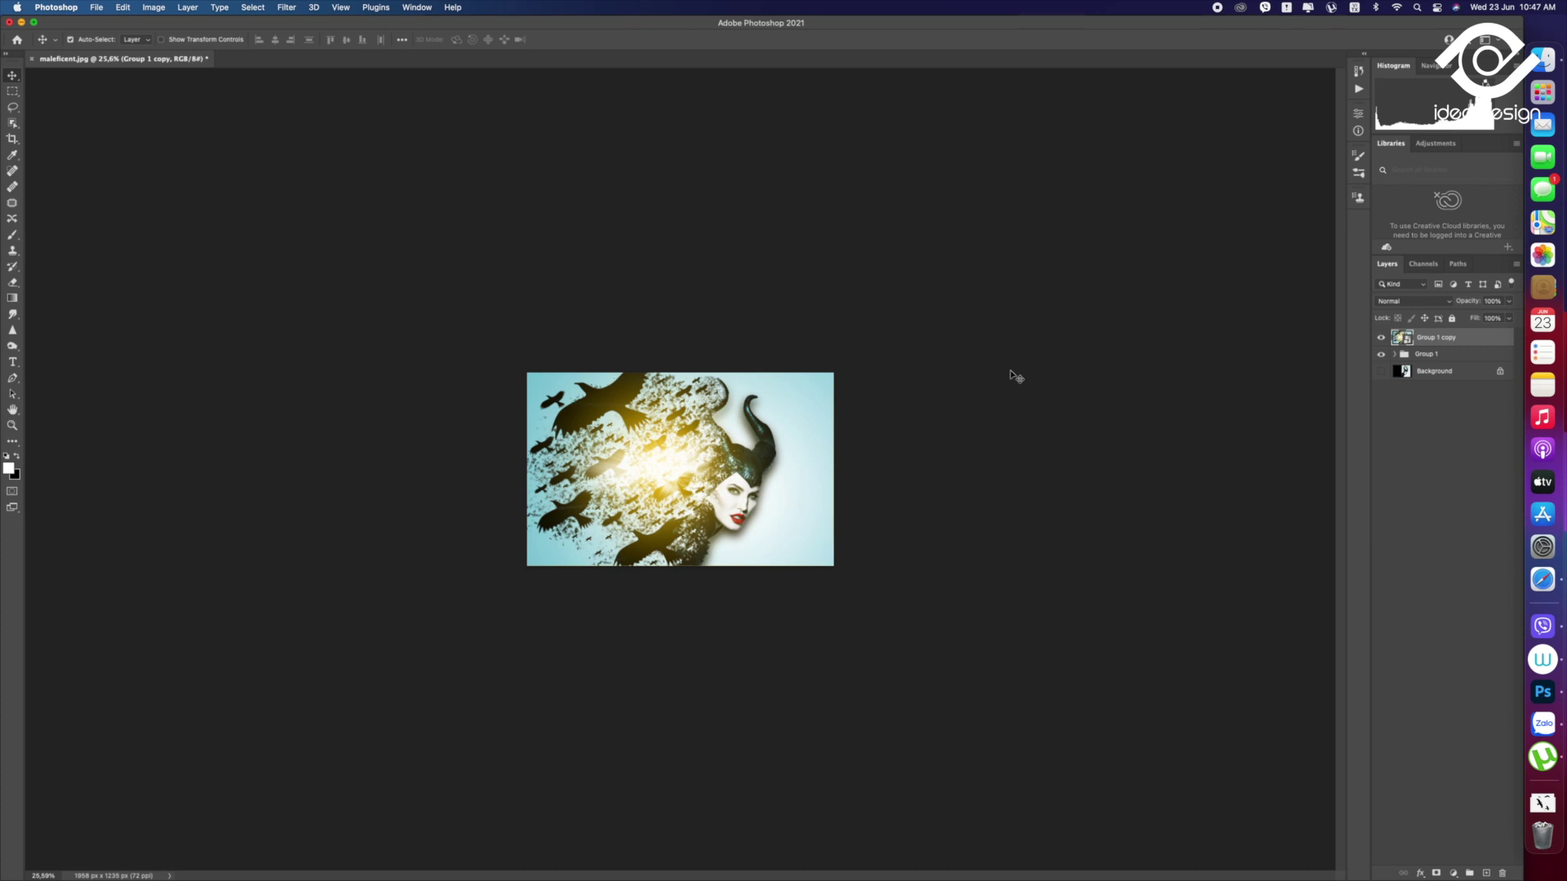
Fit the image to the window and bring up the Filter menu
left_click(288, 8)
left_click(812, 147)
key("super+0")
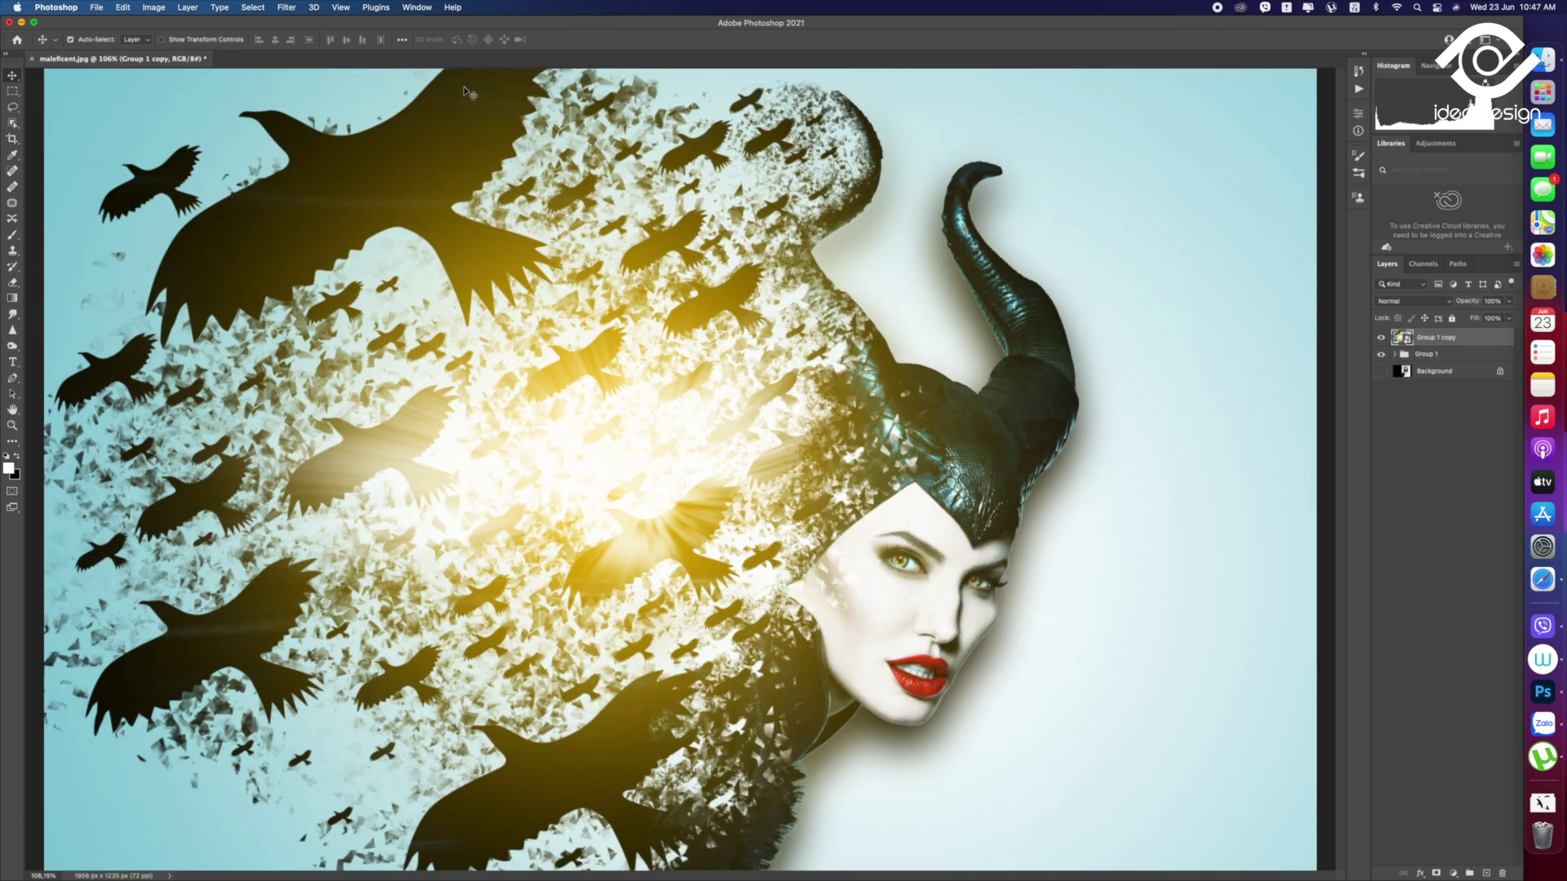
left_click(288, 9)
In Camera Raw Filter, set exposure to -0.35, raise the whites, and expand the Curve panel
left_click(349, 99)
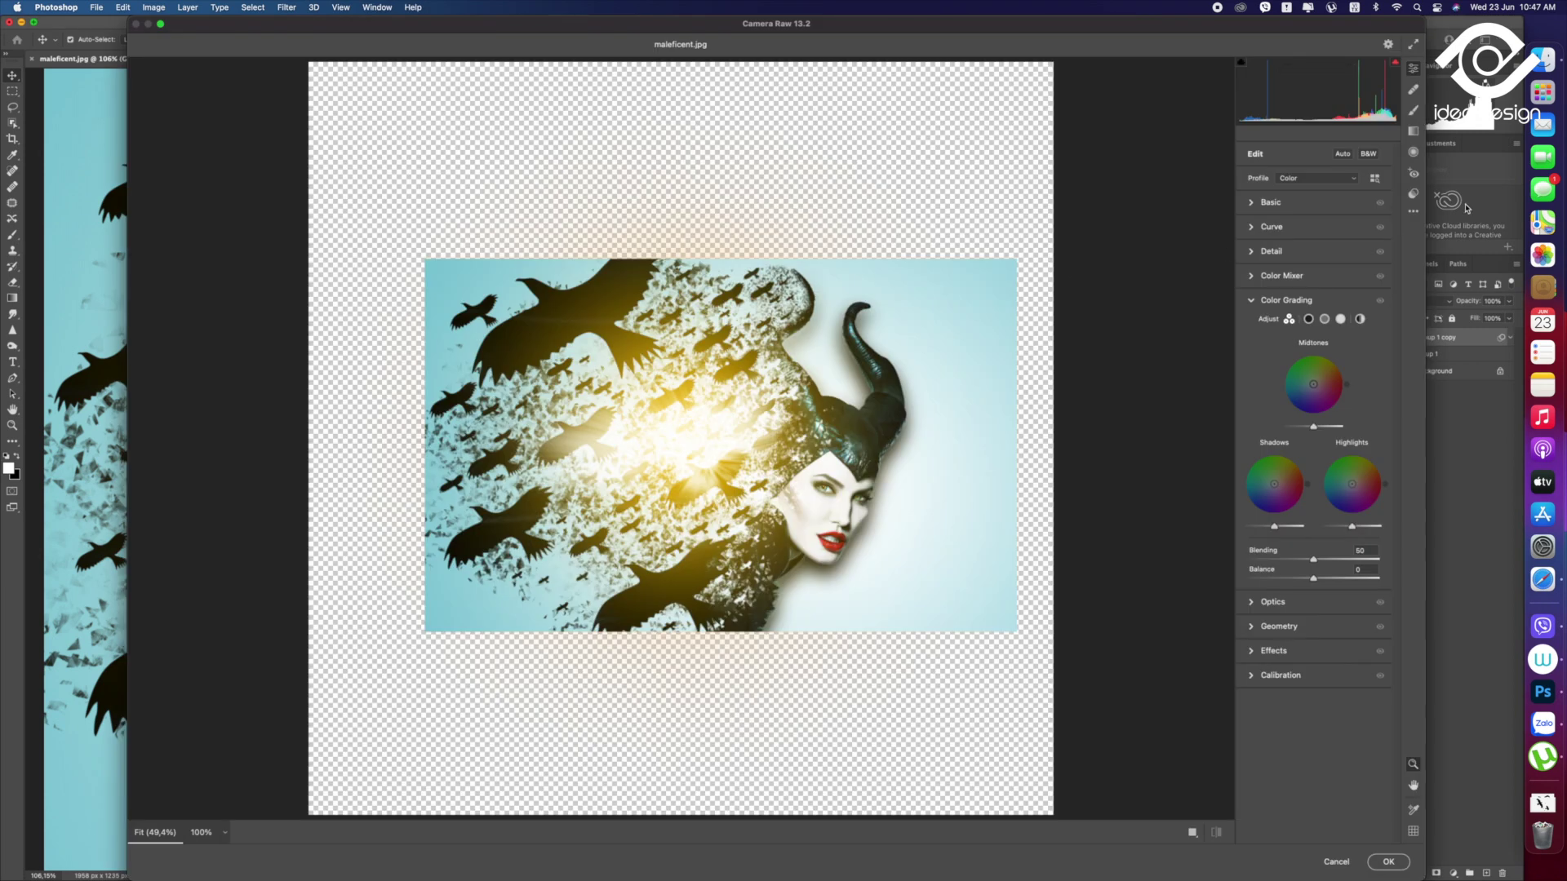
left_click(1252, 204)
left_click_drag(1313, 301, 1313, 365)
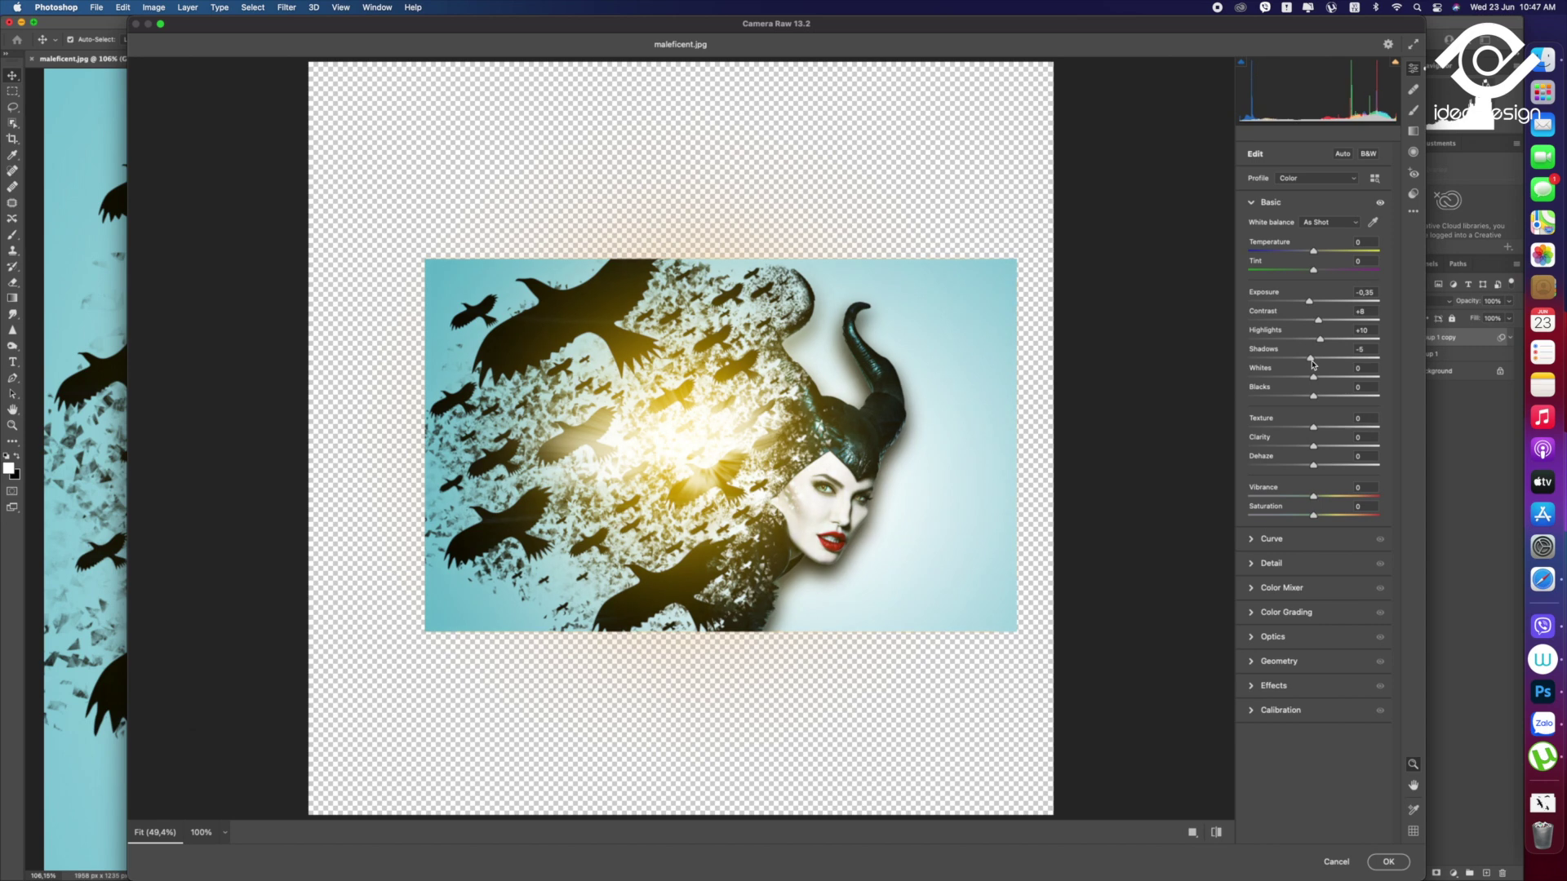
left_click_drag(1313, 377, 1316, 433)
left_click(1264, 539)
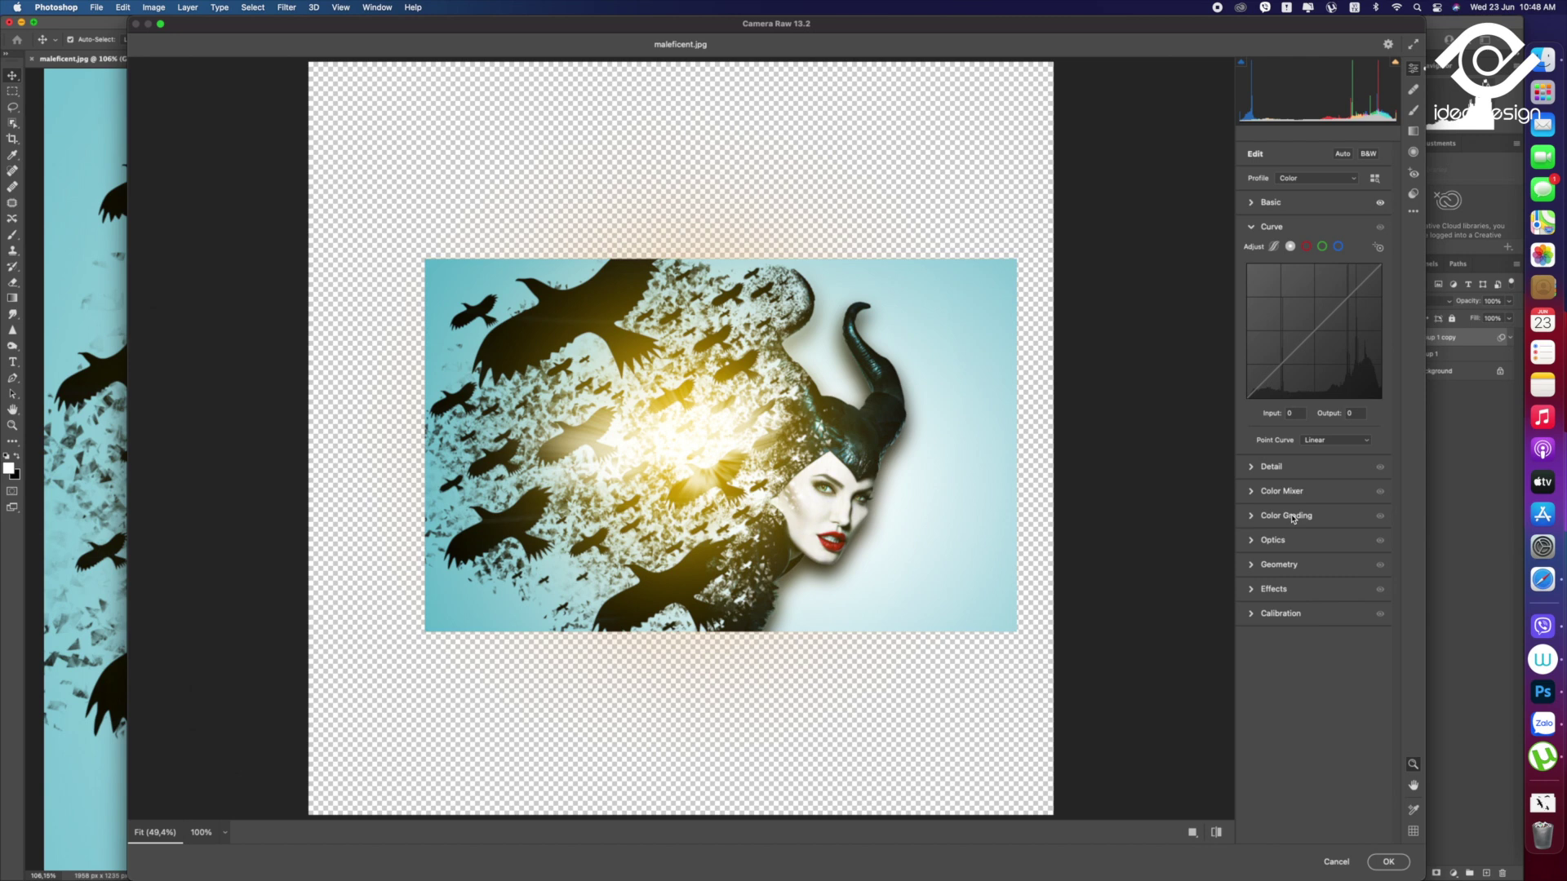
scroll(913, 454, "up", 3)
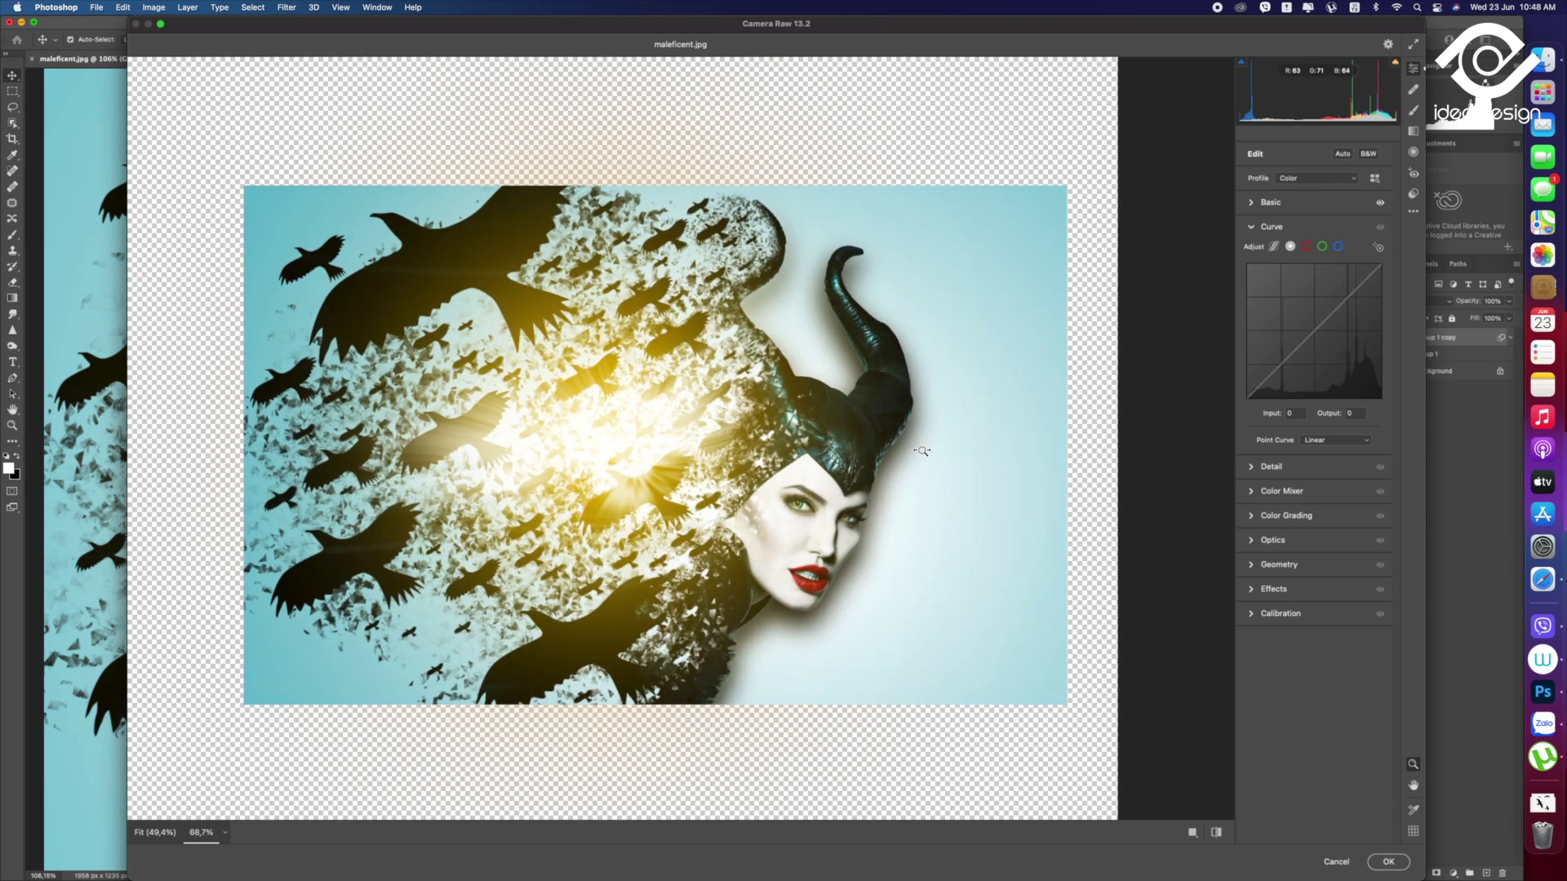
On the master tone curve, raise a midtone point, lift the black point and lower the white point
scroll(379, 357, "up", 1)
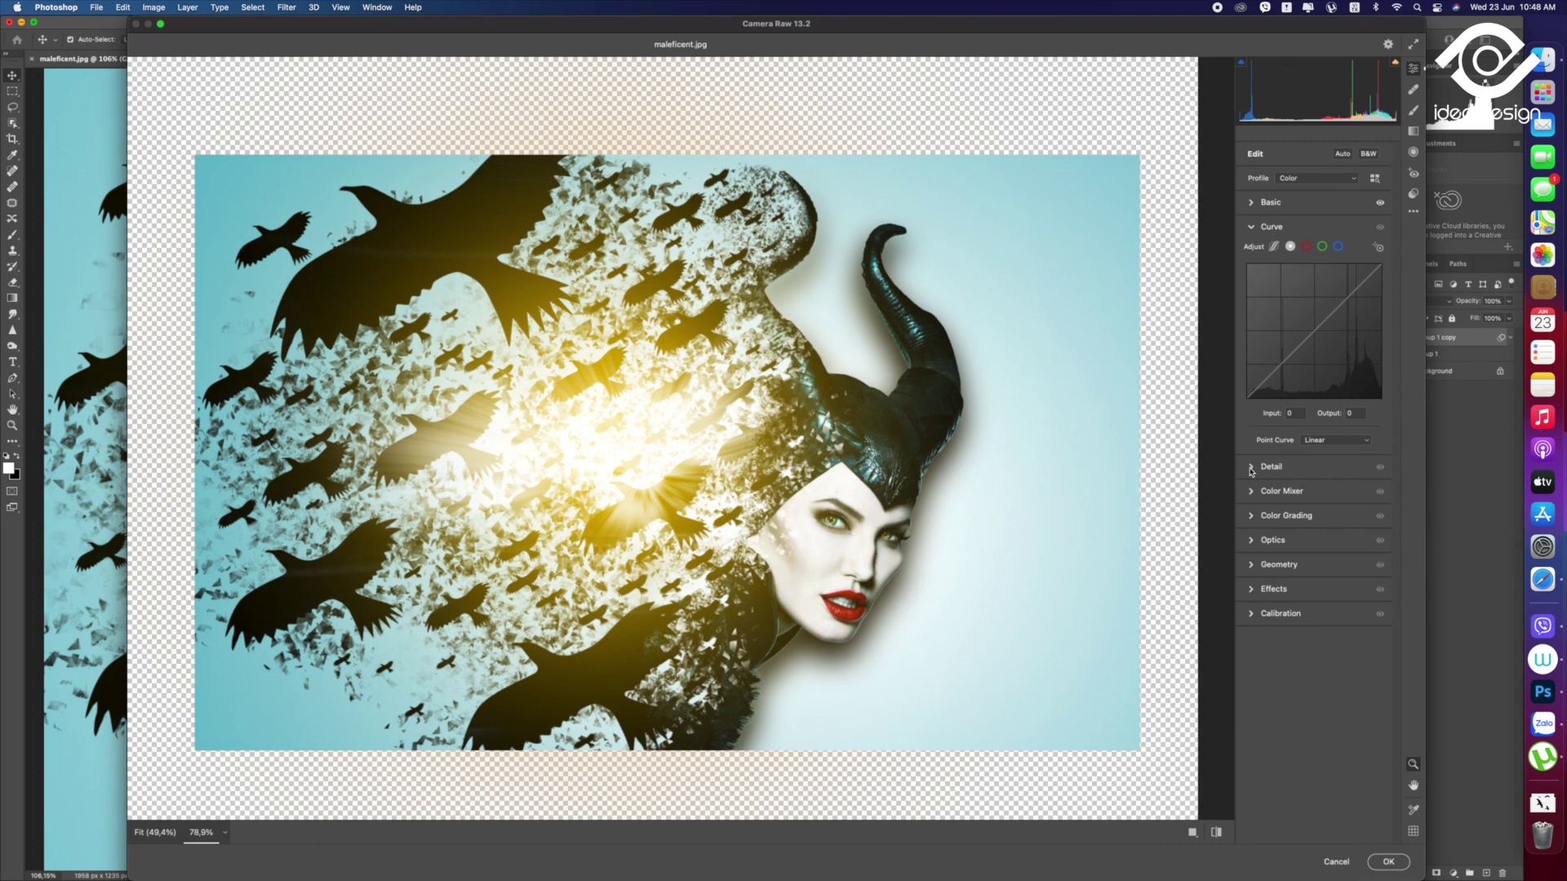
left_click_drag(1308, 336, 1309, 332)
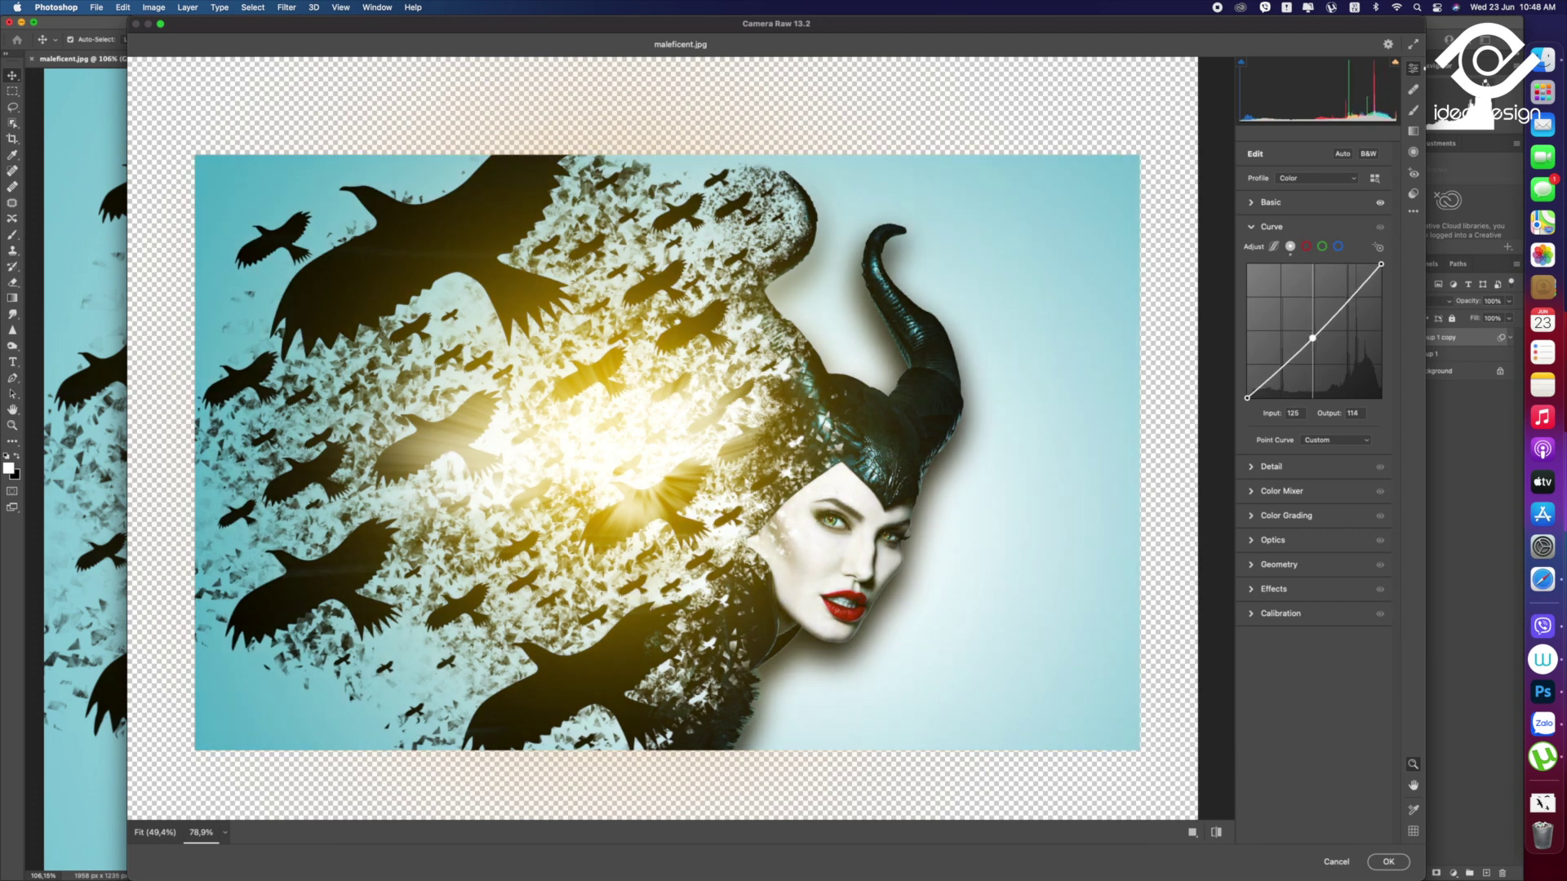
left_click_drag(1310, 332, 1311, 327)
left_click_drag(1247, 399, 1269, 399)
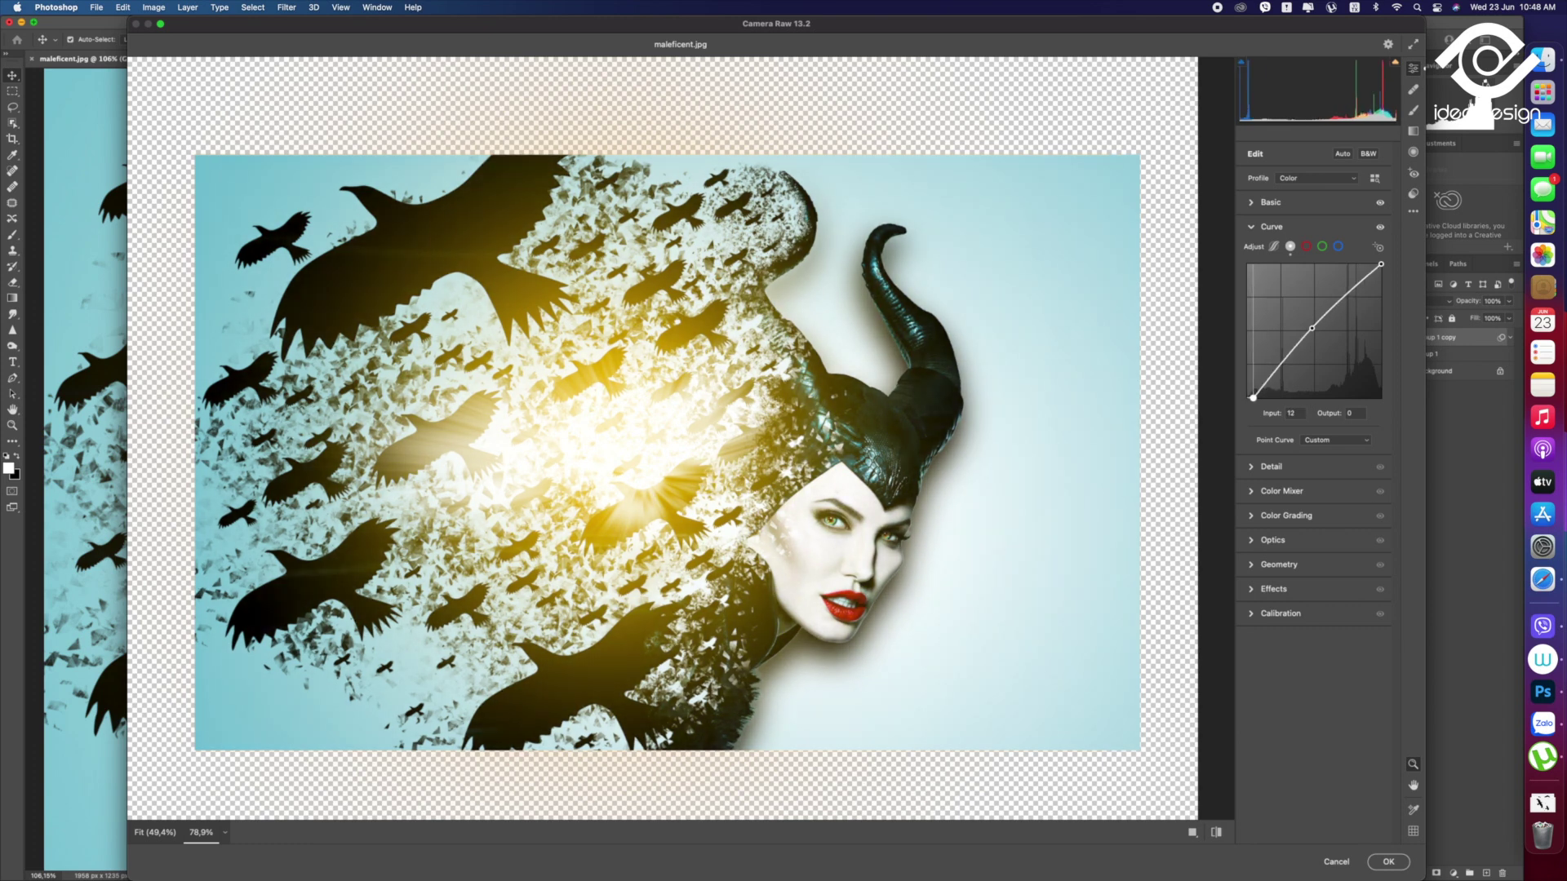
left_click_drag(1247, 397, 1252, 398)
left_click_drag(1381, 264, 1380, 265)
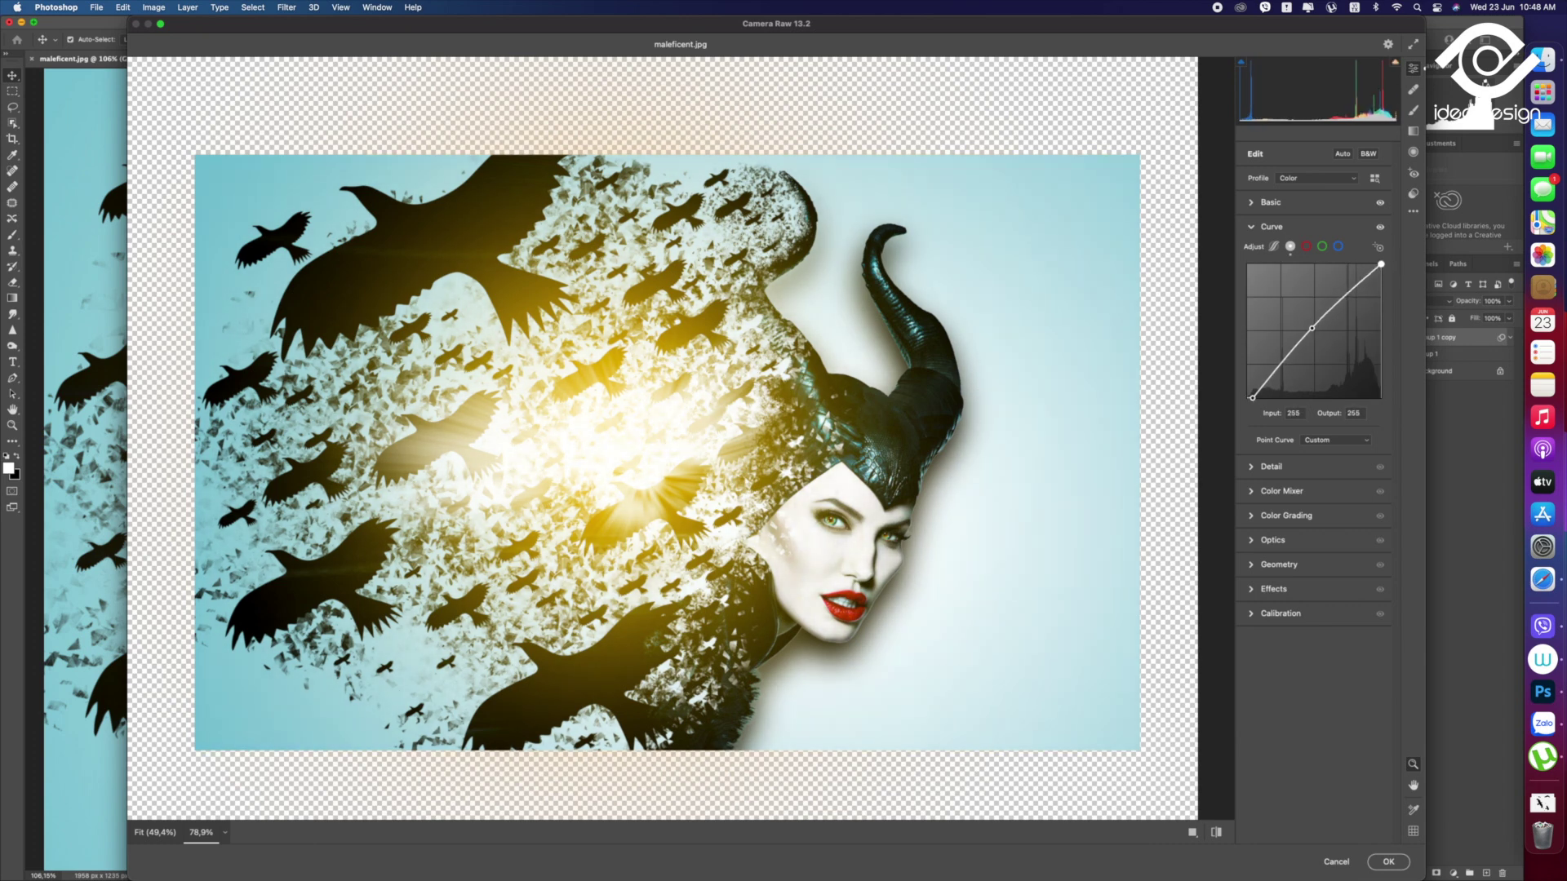
Pull the Red, Green and Blue channel curves down toward cyan, magenta and yellow
left_click(1305, 247)
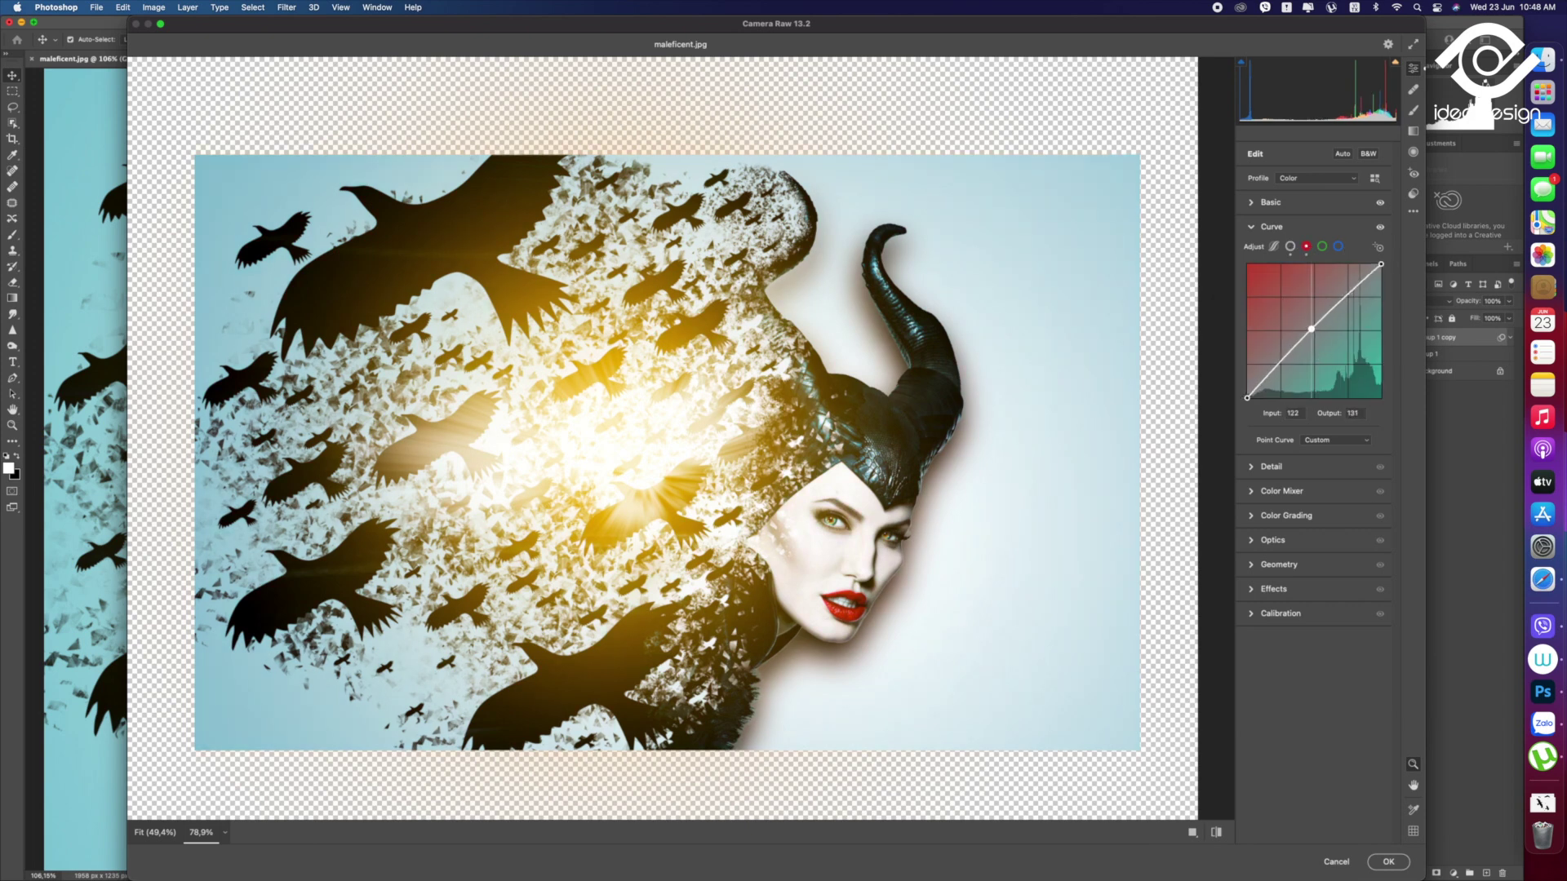
left_click_drag(1311, 332, 1313, 336)
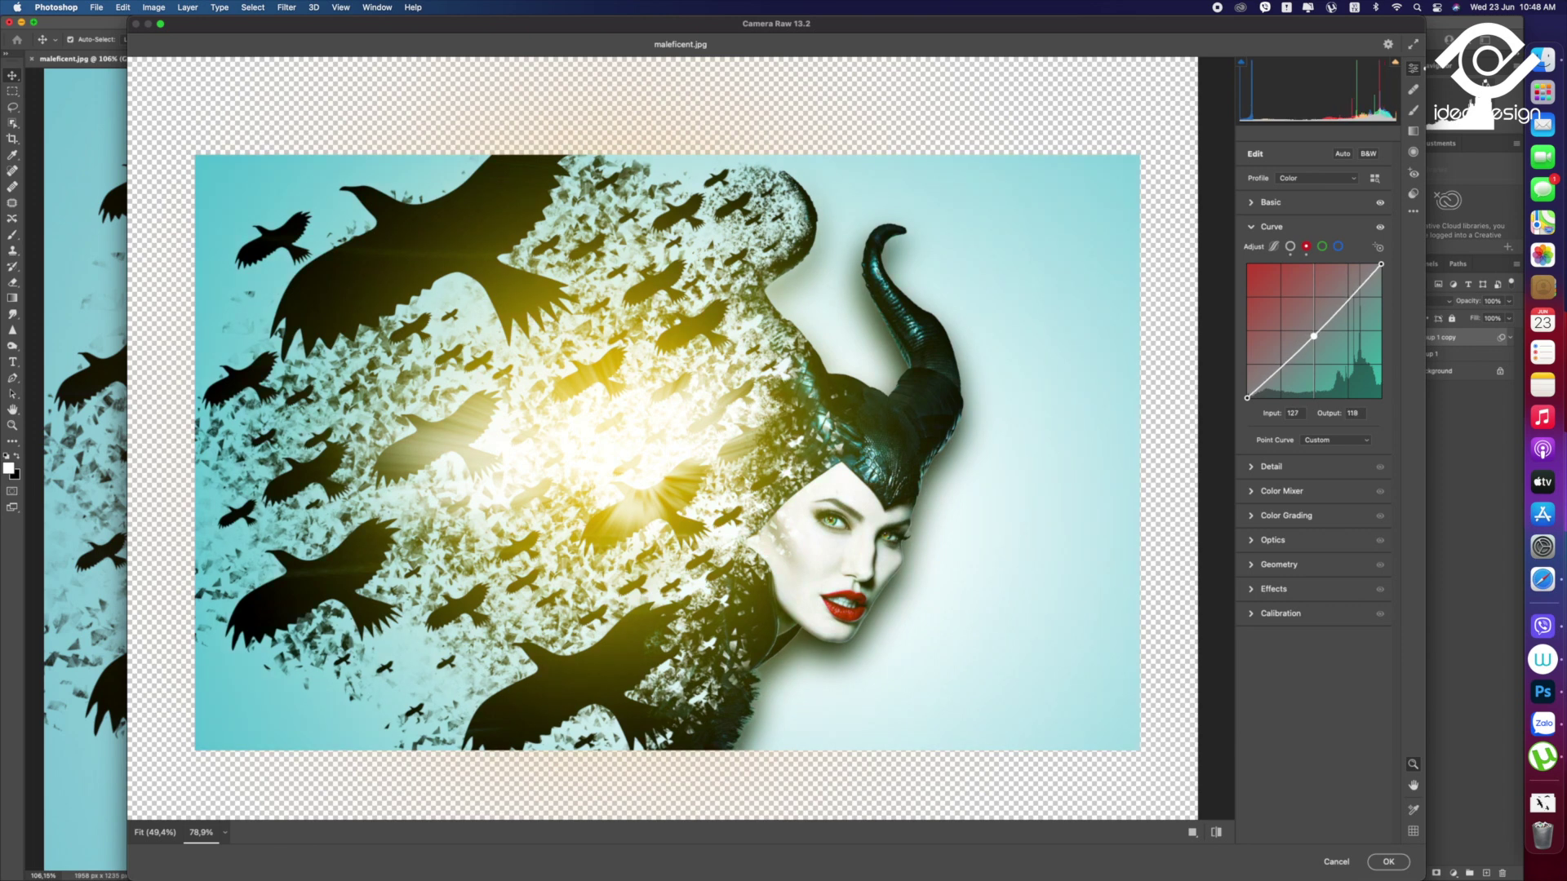
left_click_drag(1314, 336, 1312, 337)
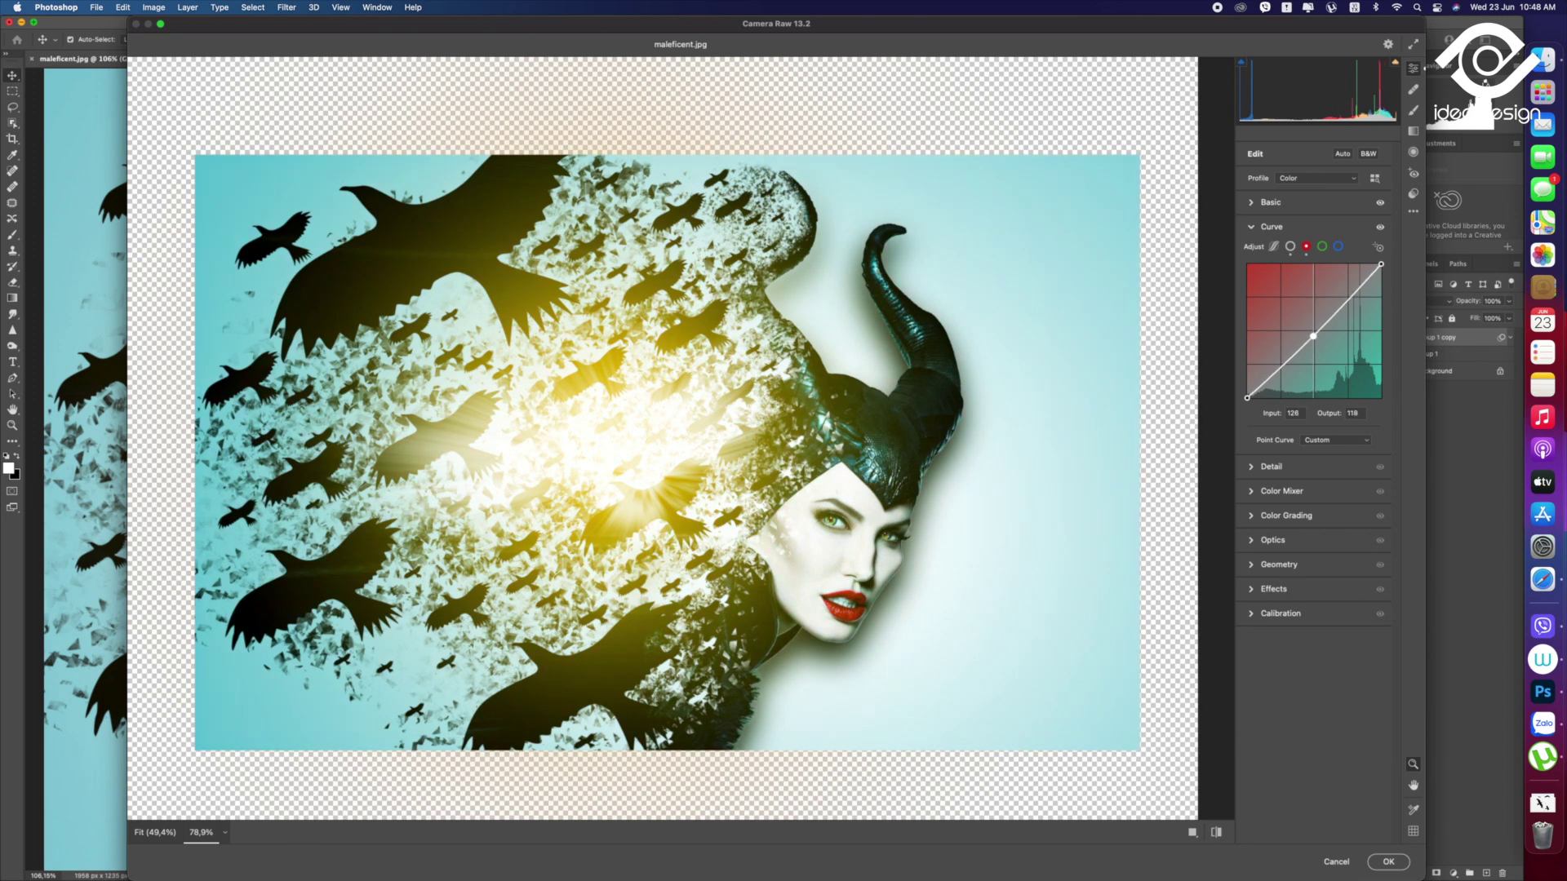
left_click(1322, 247)
left_click_drag(1316, 328, 1313, 329)
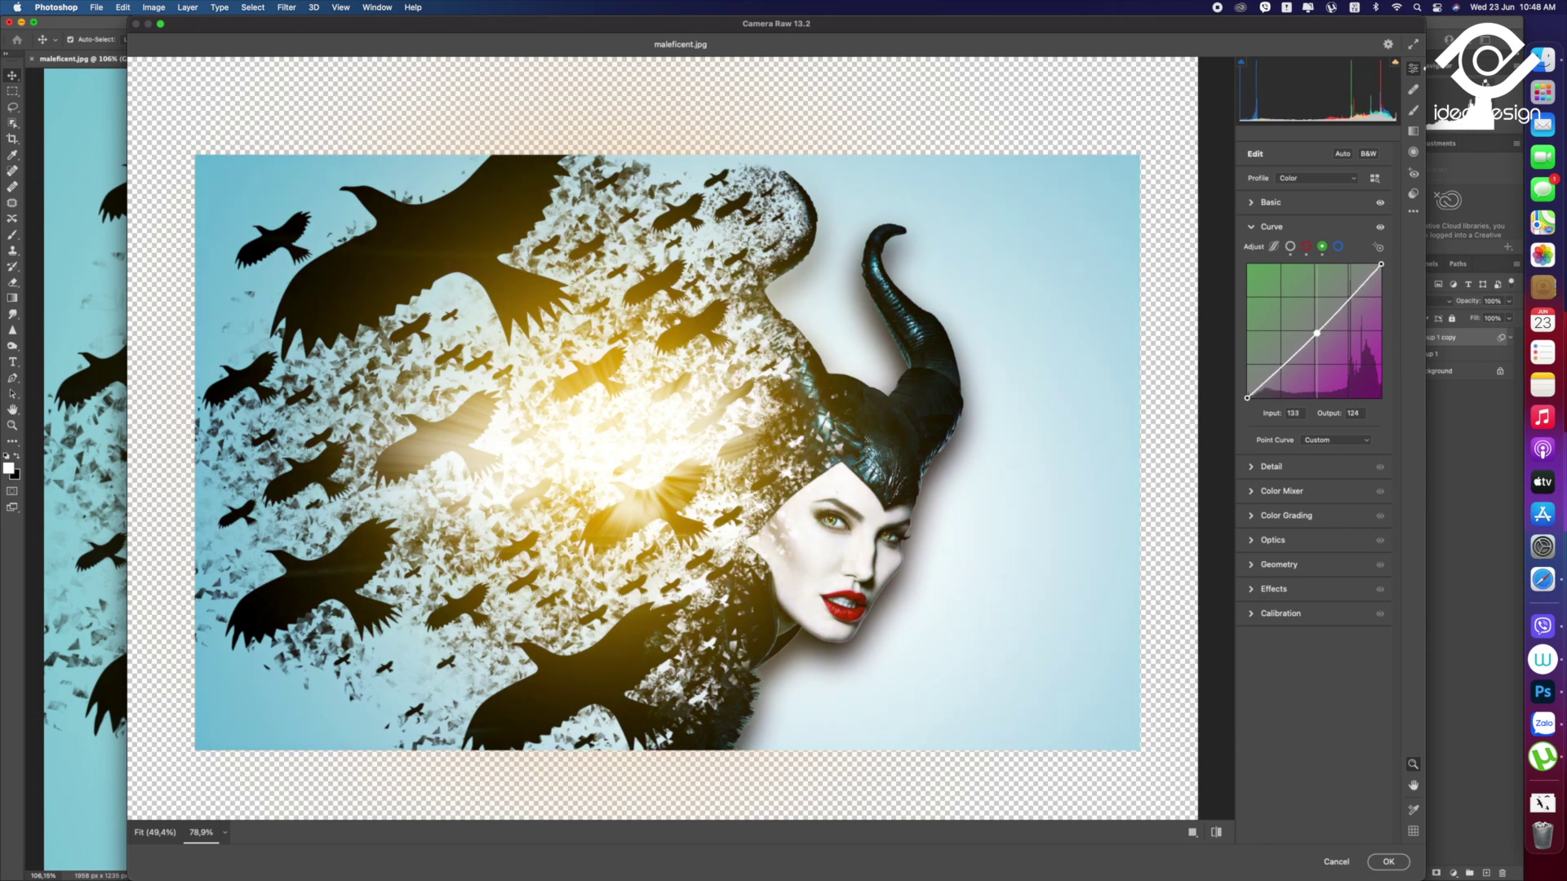
left_click_drag(1314, 330, 1316, 332)
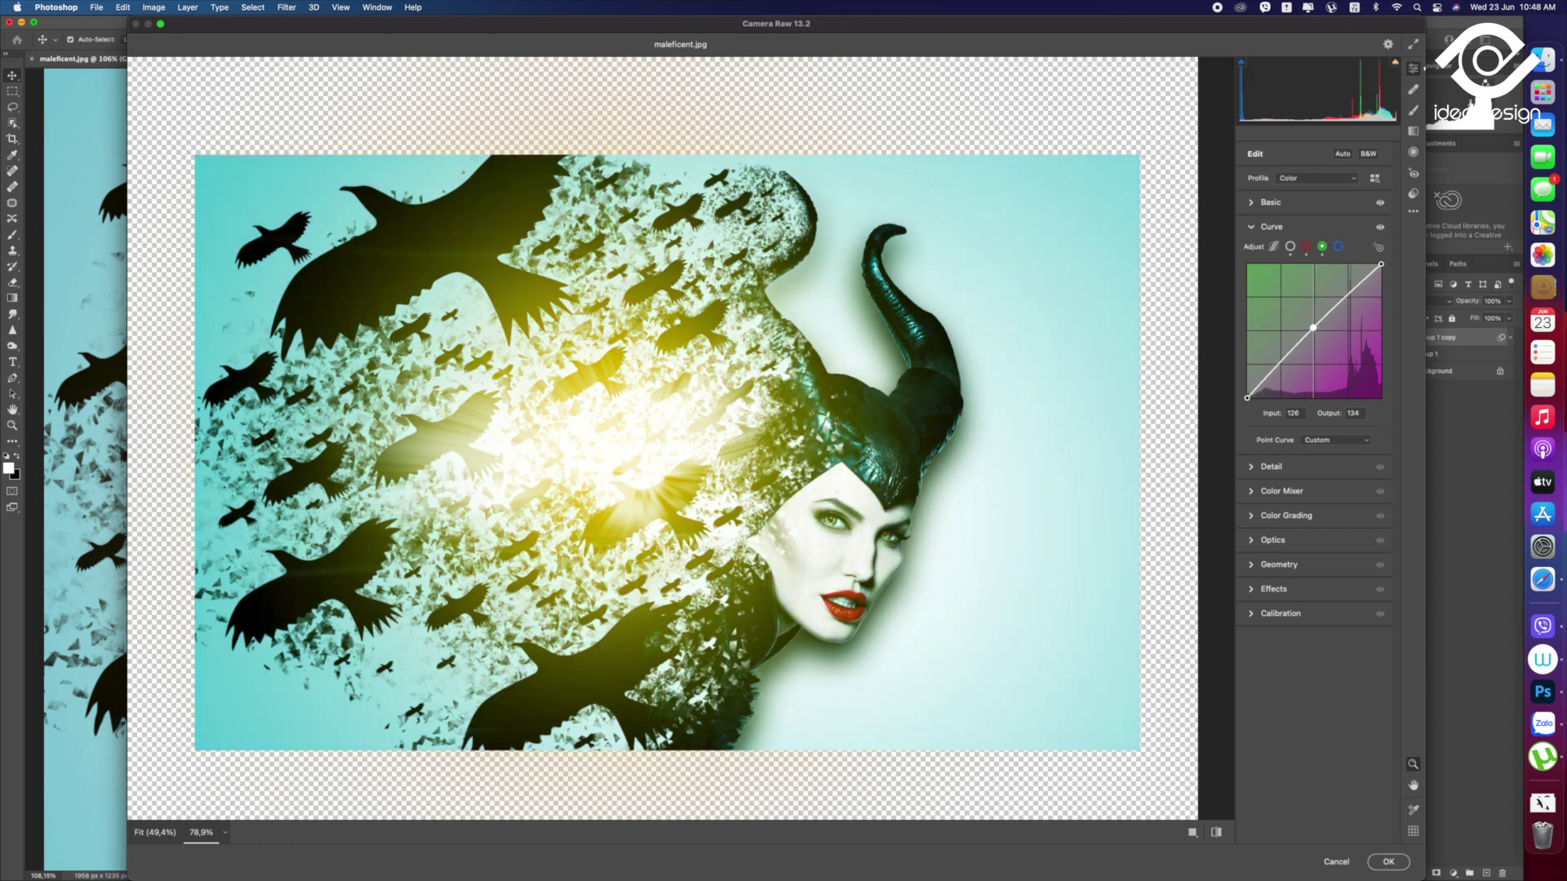
left_click(1339, 247)
left_click_drag(1314, 329, 1315, 332)
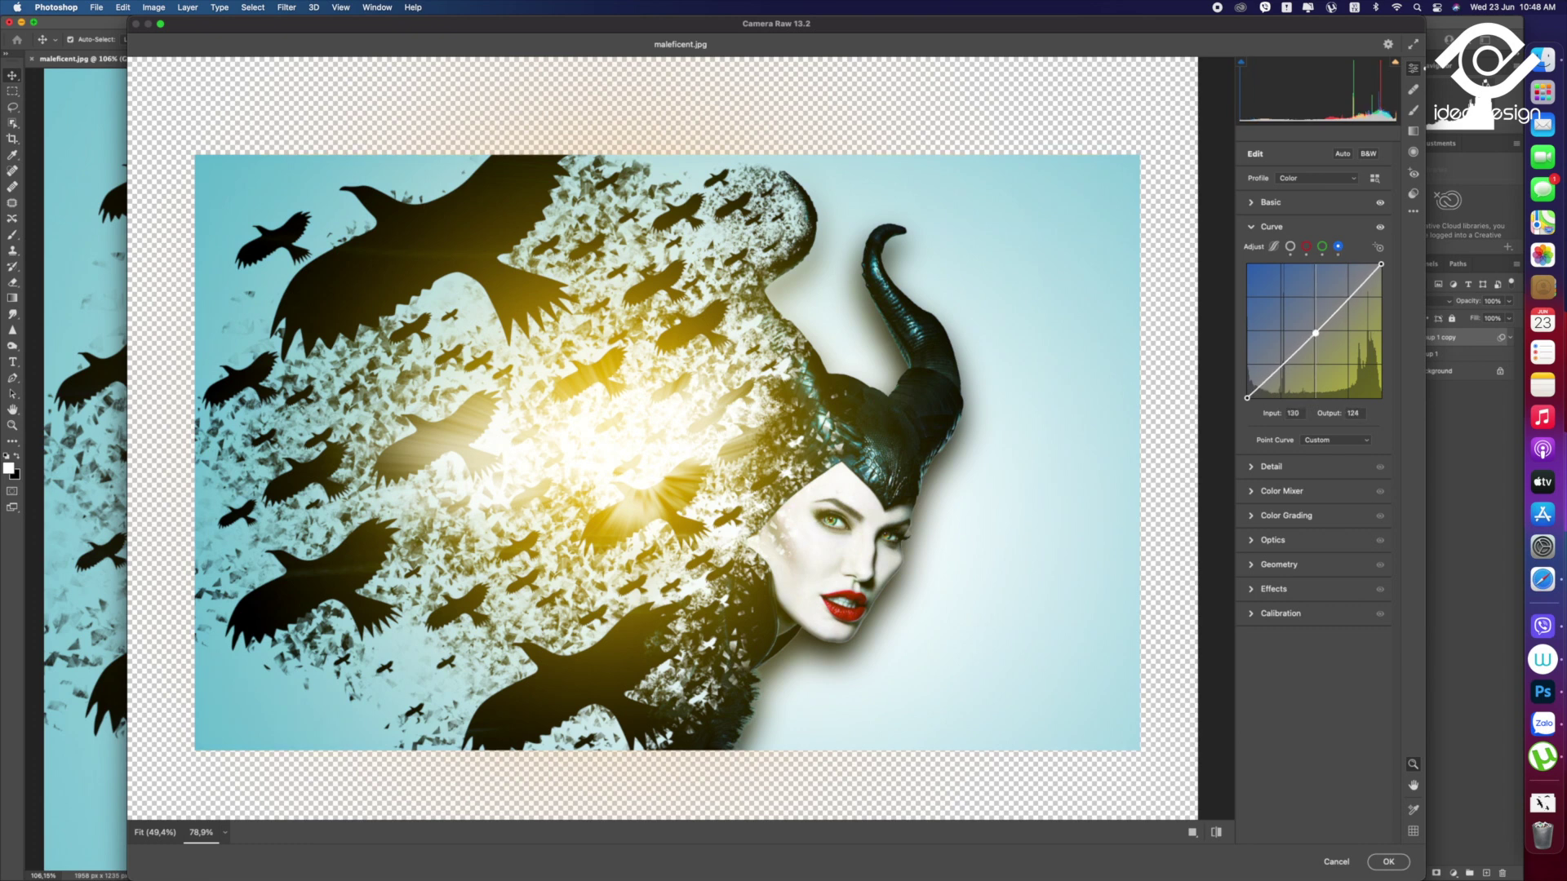
left_click(1254, 468)
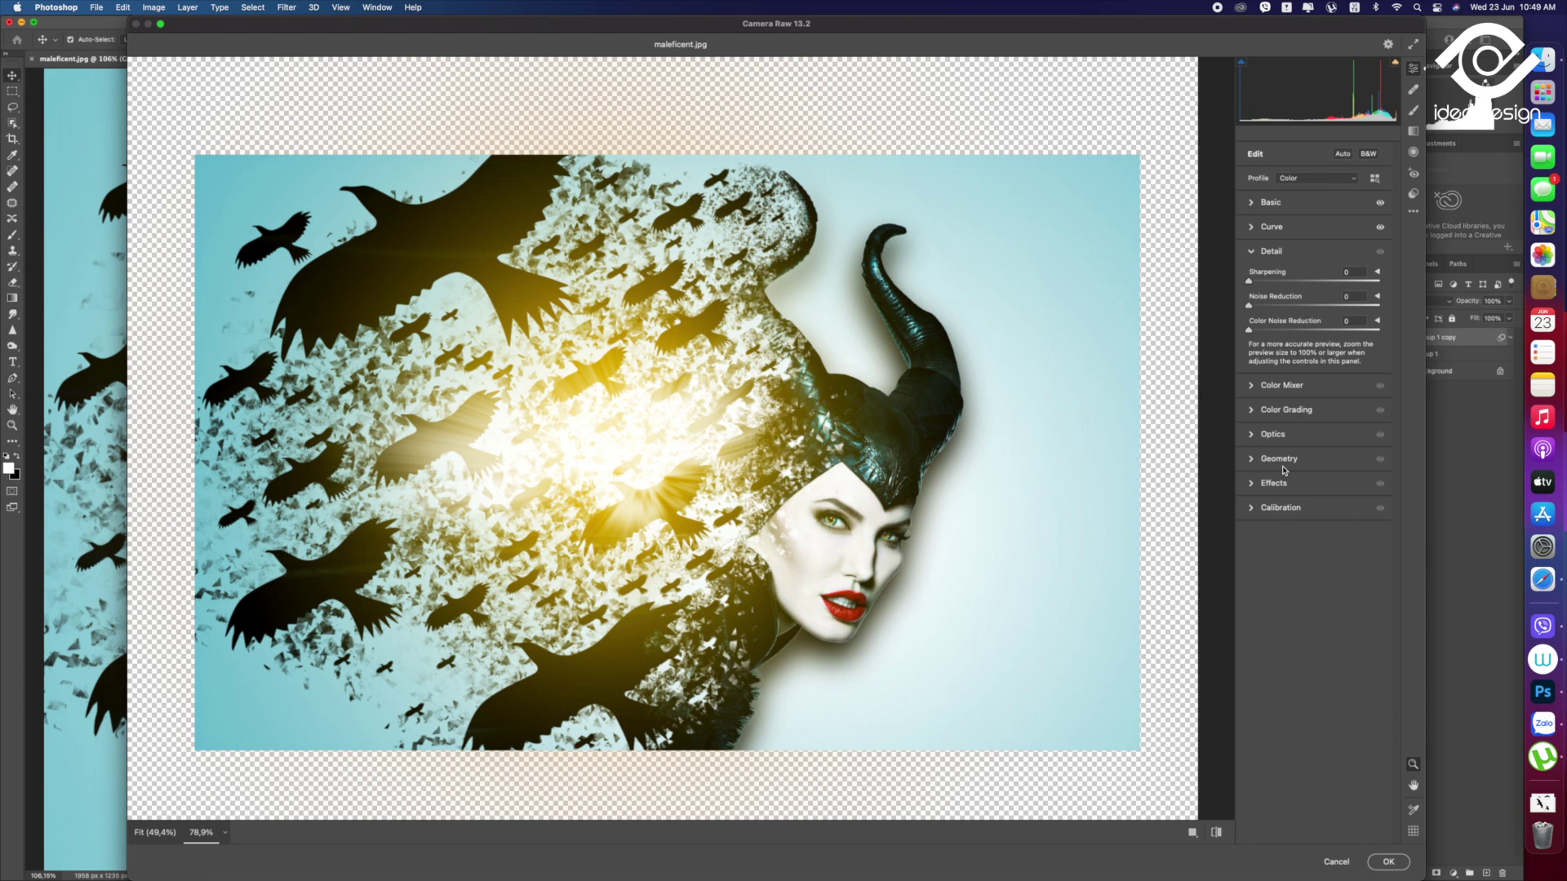
Set HSL hue Reds -25, Greens +55 and saturation Reds -55, Yellows +8, Greens -57
left_click(1287, 389)
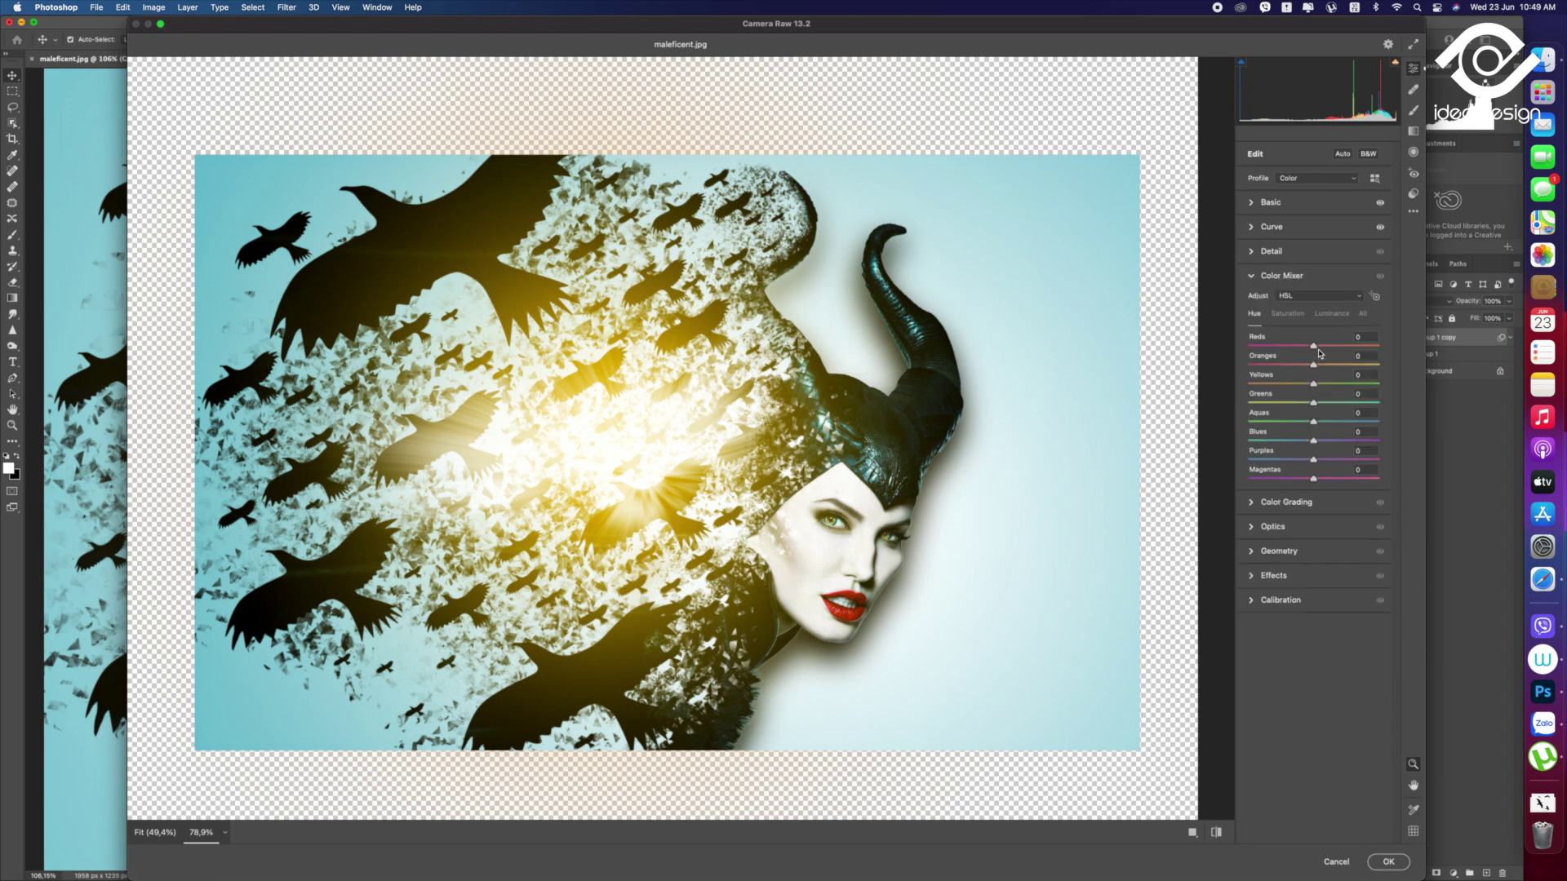
mouse_move(1313, 346)
left_mouse_down()
mouse_move(1285, 350)
mouse_move(1326, 365)
mouse_move(1303, 367)
mouse_move(1316, 385)
mouse_move(1291, 400)
left_mouse_up()
mouse_move(1291, 401)
left_mouse_down()
mouse_move(1433, 424)
mouse_move(1275, 421)
mouse_move(1308, 422)
left_mouse_up()
left_click(1288, 314)
mouse_move(1313, 348)
left_mouse_down()
mouse_move(1279, 349)
mouse_move(1325, 348)
mouse_move(1311, 349)
mouse_move(1330, 371)
left_mouse_up()
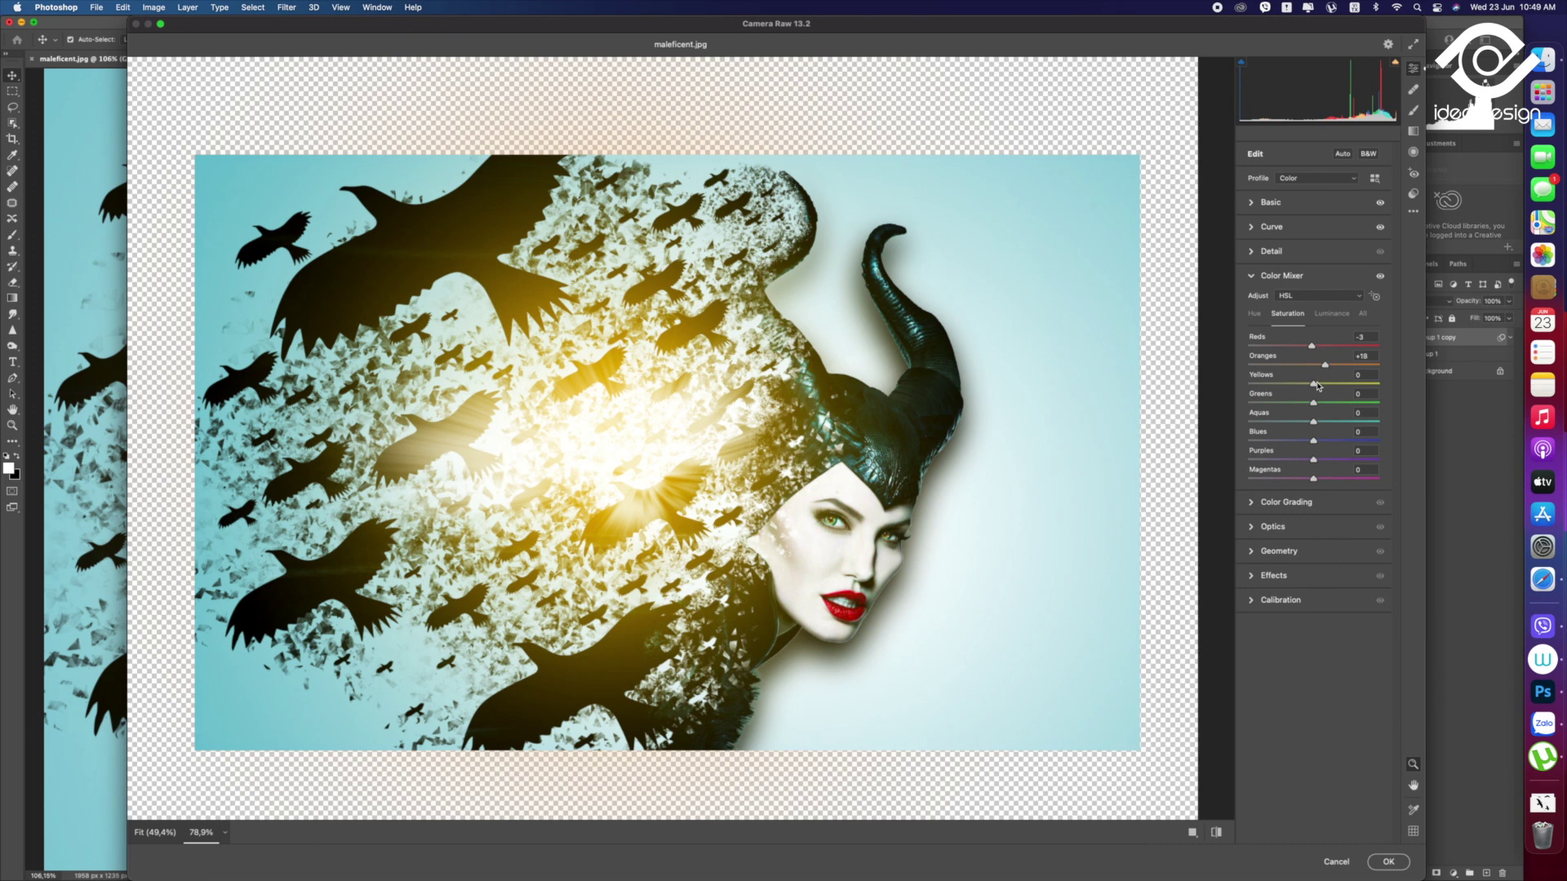
mouse_move(1313, 383)
left_mouse_down()
mouse_move(1336, 384)
mouse_move(1292, 382)
mouse_move(1328, 389)
left_mouse_up()
left_click_drag(1314, 403, 1279, 399)
Set HSL luminance Reds +7, Oranges +17, Yellows +6 and apply the Camera Raw grade
left_click(1331, 313)
left_click_drag(1312, 346, 1319, 347)
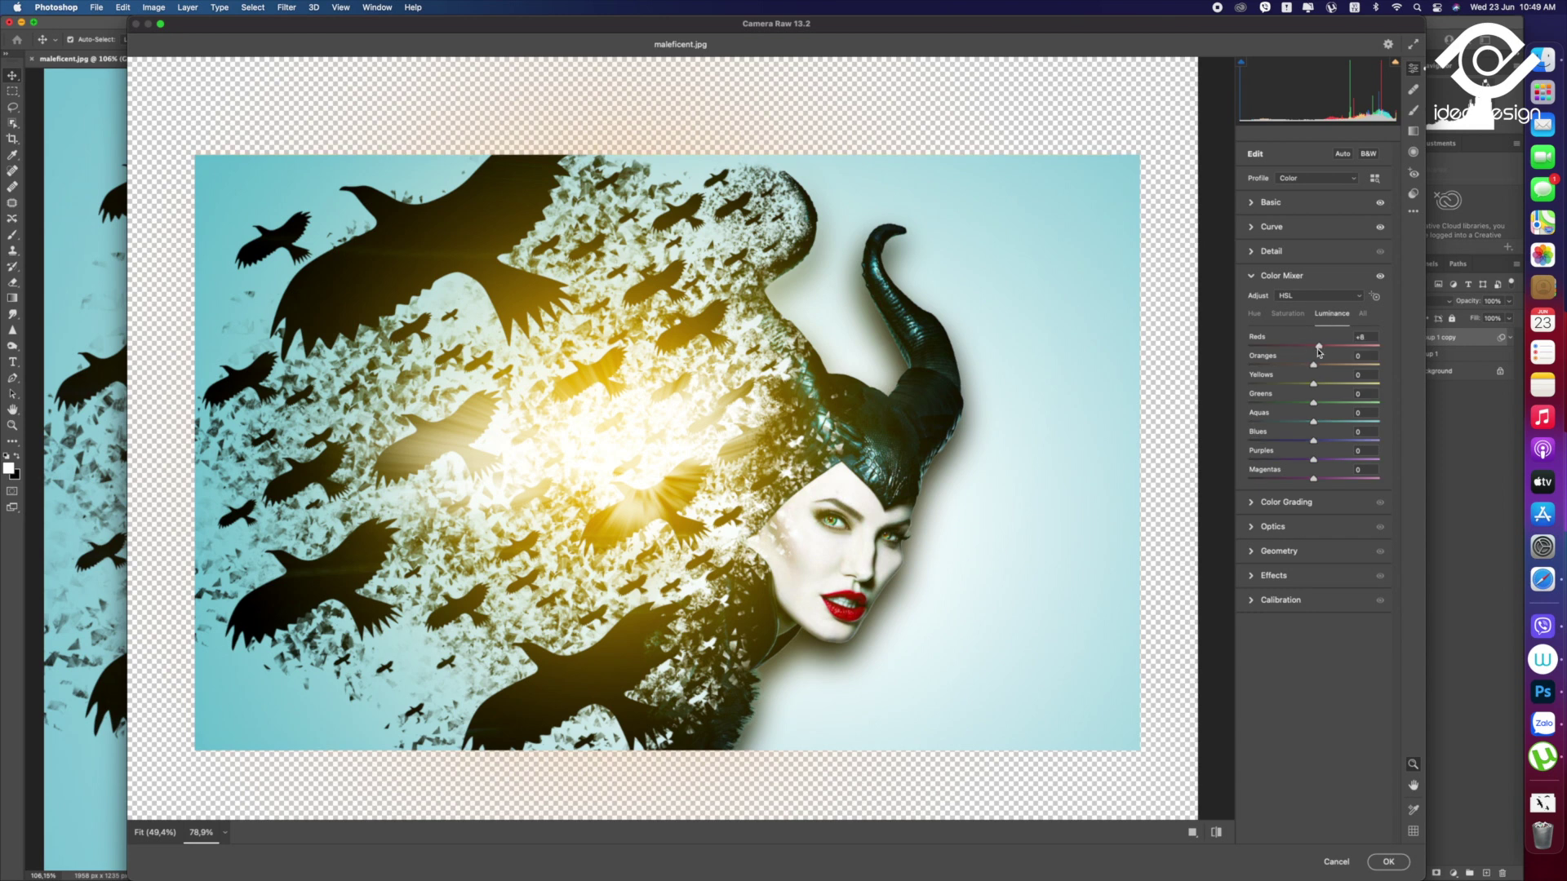
left_click_drag(1313, 364, 1323, 365)
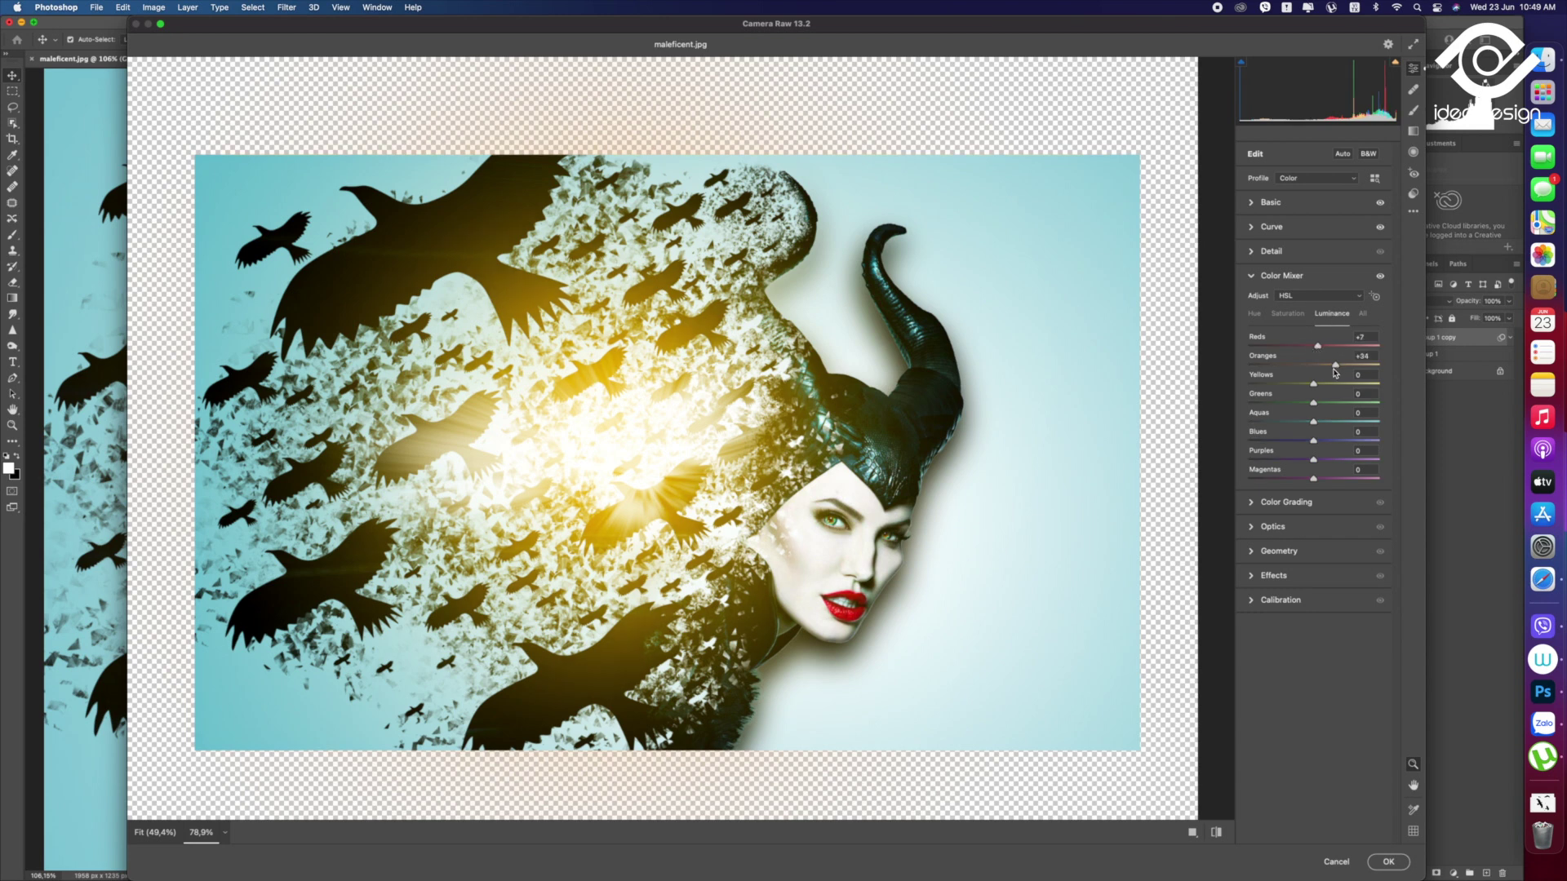
mouse_move(1313, 383)
left_mouse_down()
mouse_move(1351, 390)
mouse_move(1314, 387)
left_mouse_up()
mouse_move(1314, 384)
left_mouse_down()
mouse_move(1293, 385)
mouse_move(1335, 392)
mouse_move(1321, 393)
left_mouse_up()
left_click(1392, 867)
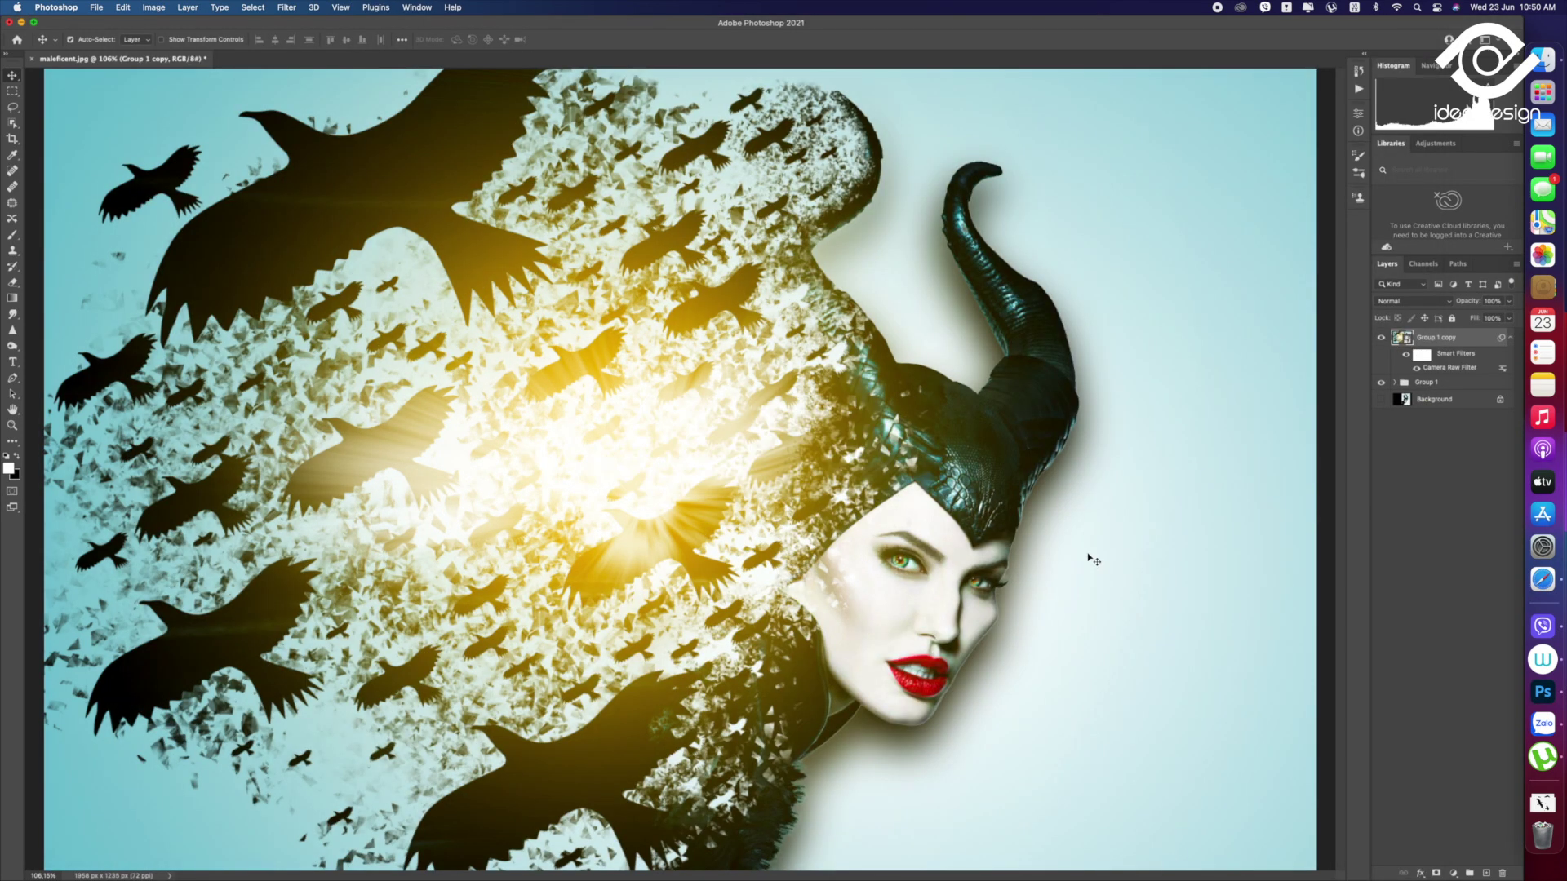
Zoom out and toggle Group 1 copy's visibility to compare graded and ungraded versions
key("super+minus")
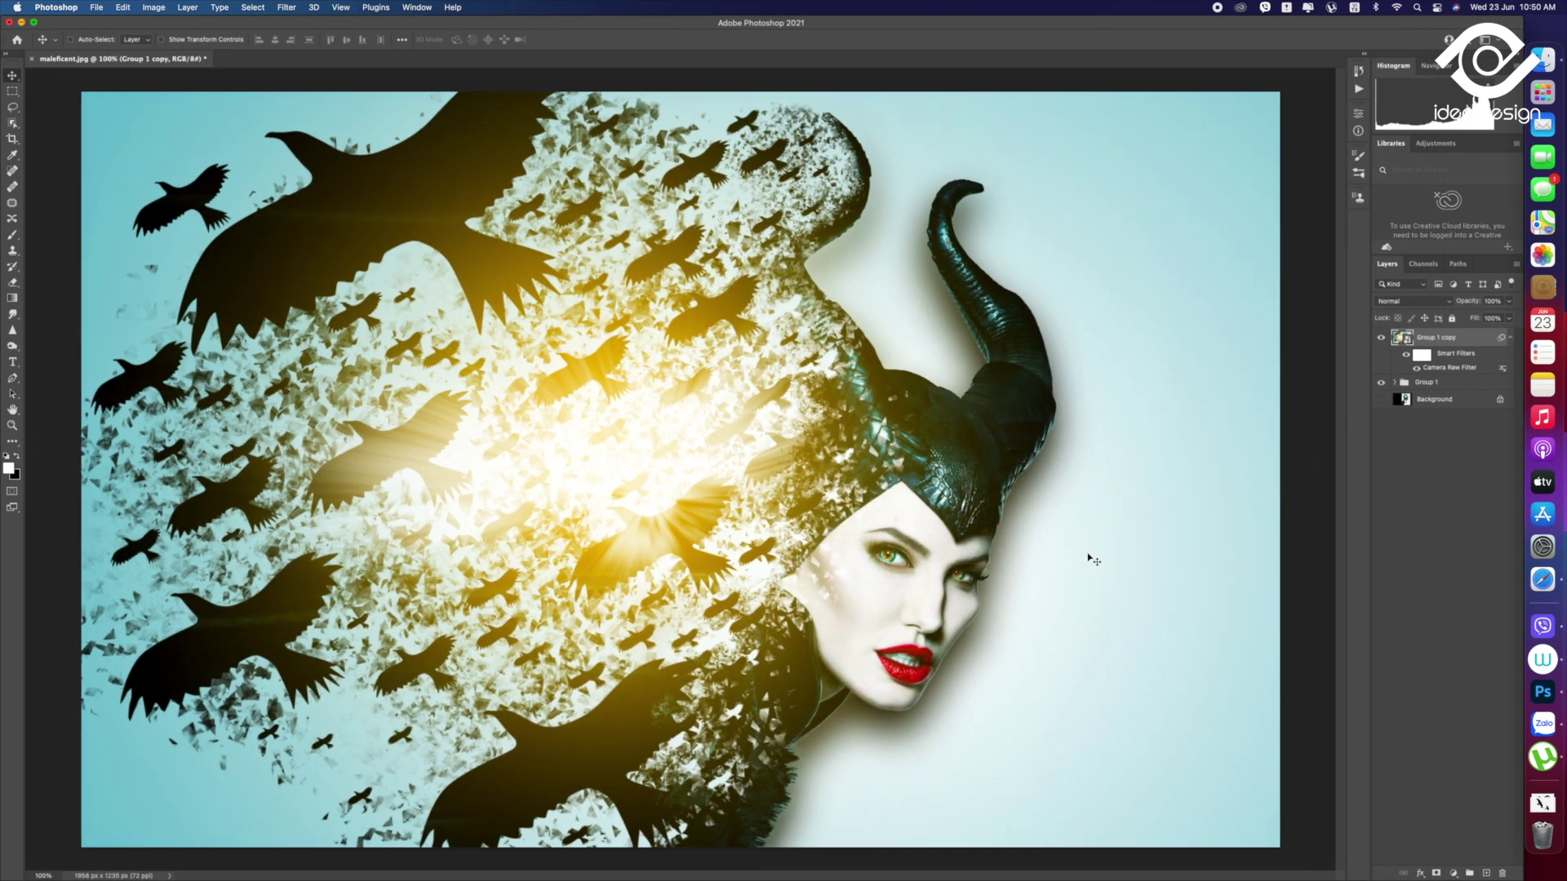
key("super+minus")
key("super+minus")
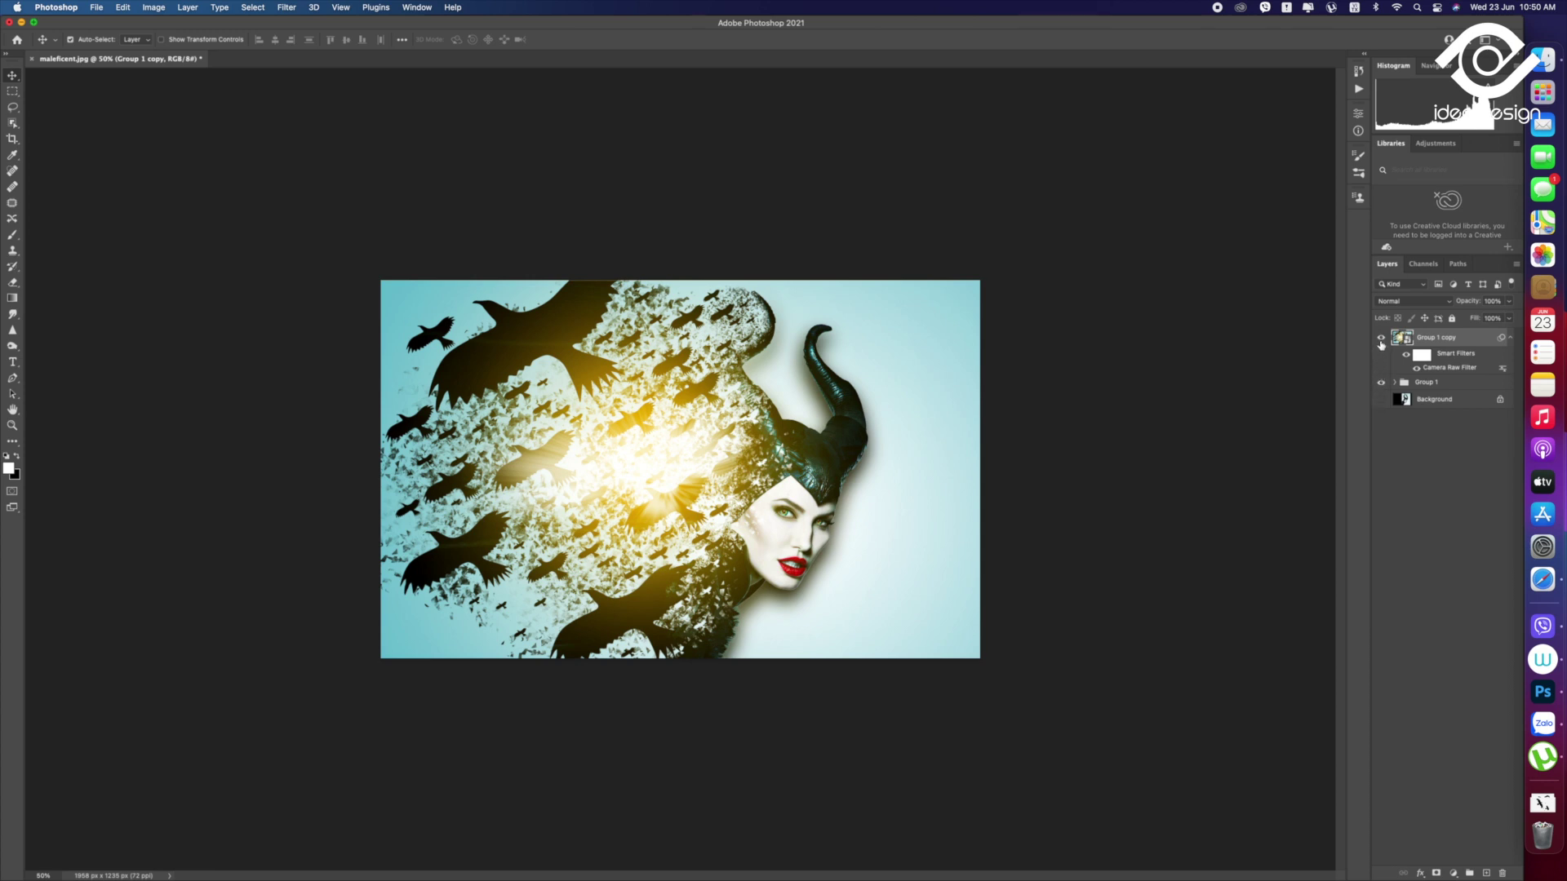
left_click(1381, 343)
left_click(1381, 341)
left_click(1380, 341)
Collapse Group 1, zoom in and back out, then open and cancel Save As
key("z")
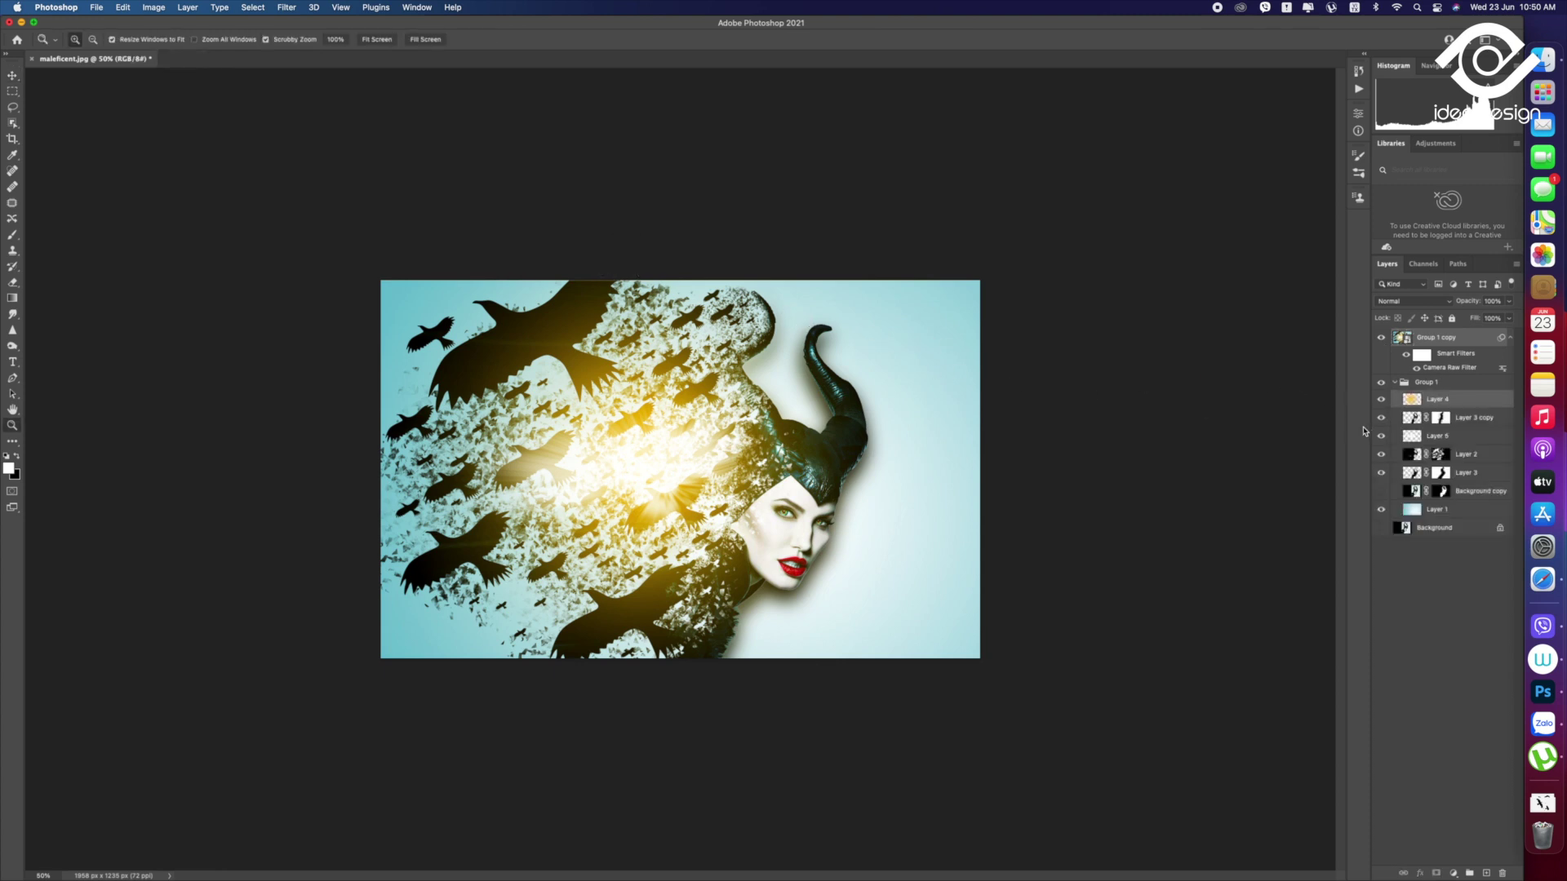
left_click(1396, 382)
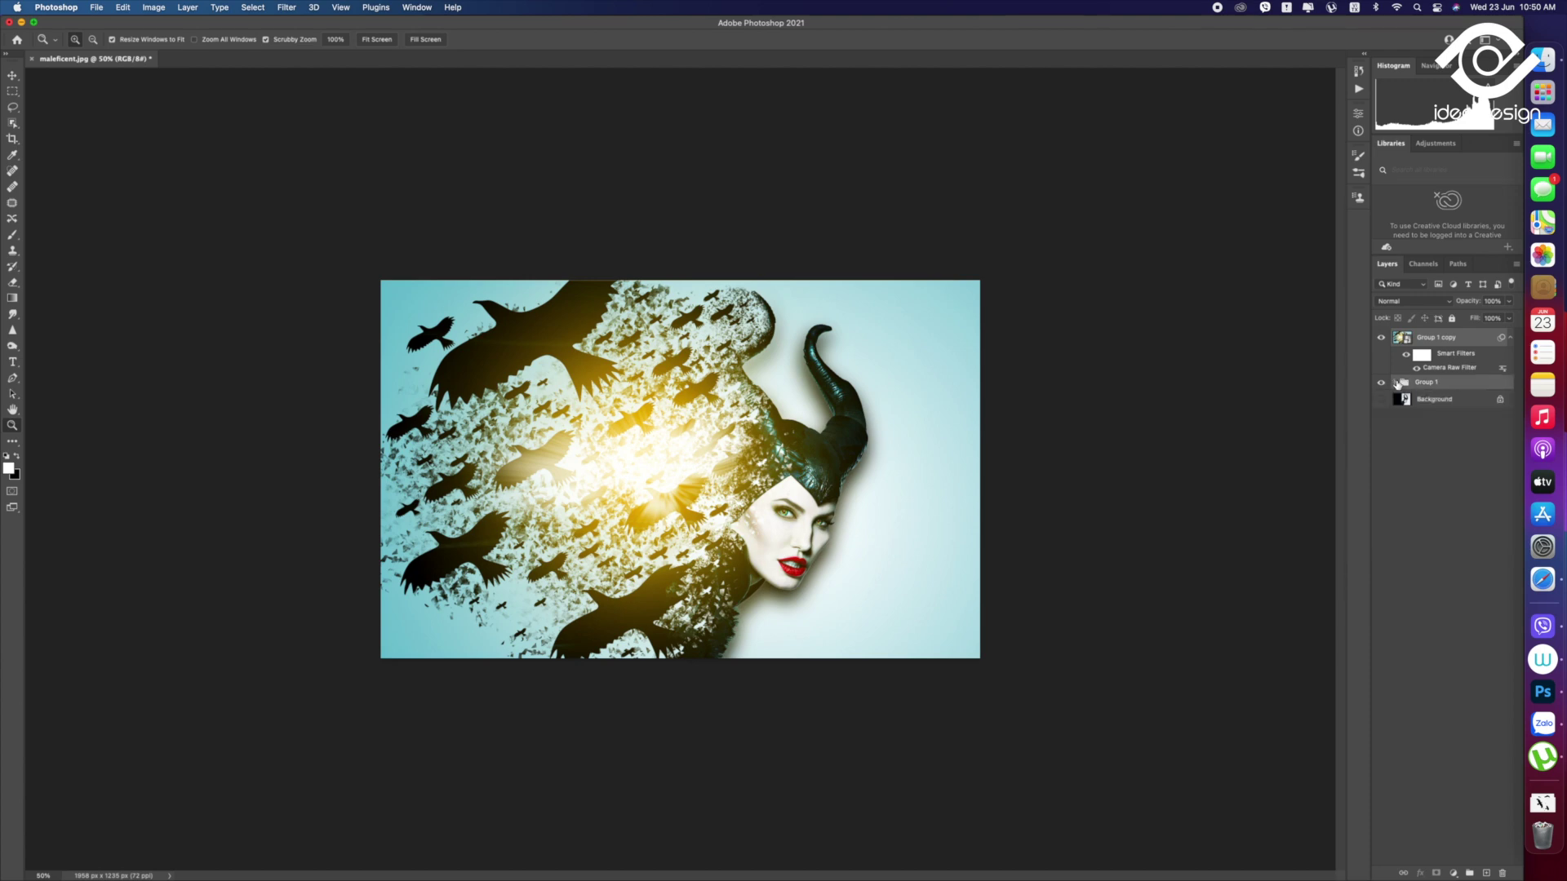
left_click_drag(683, 336, 711, 336)
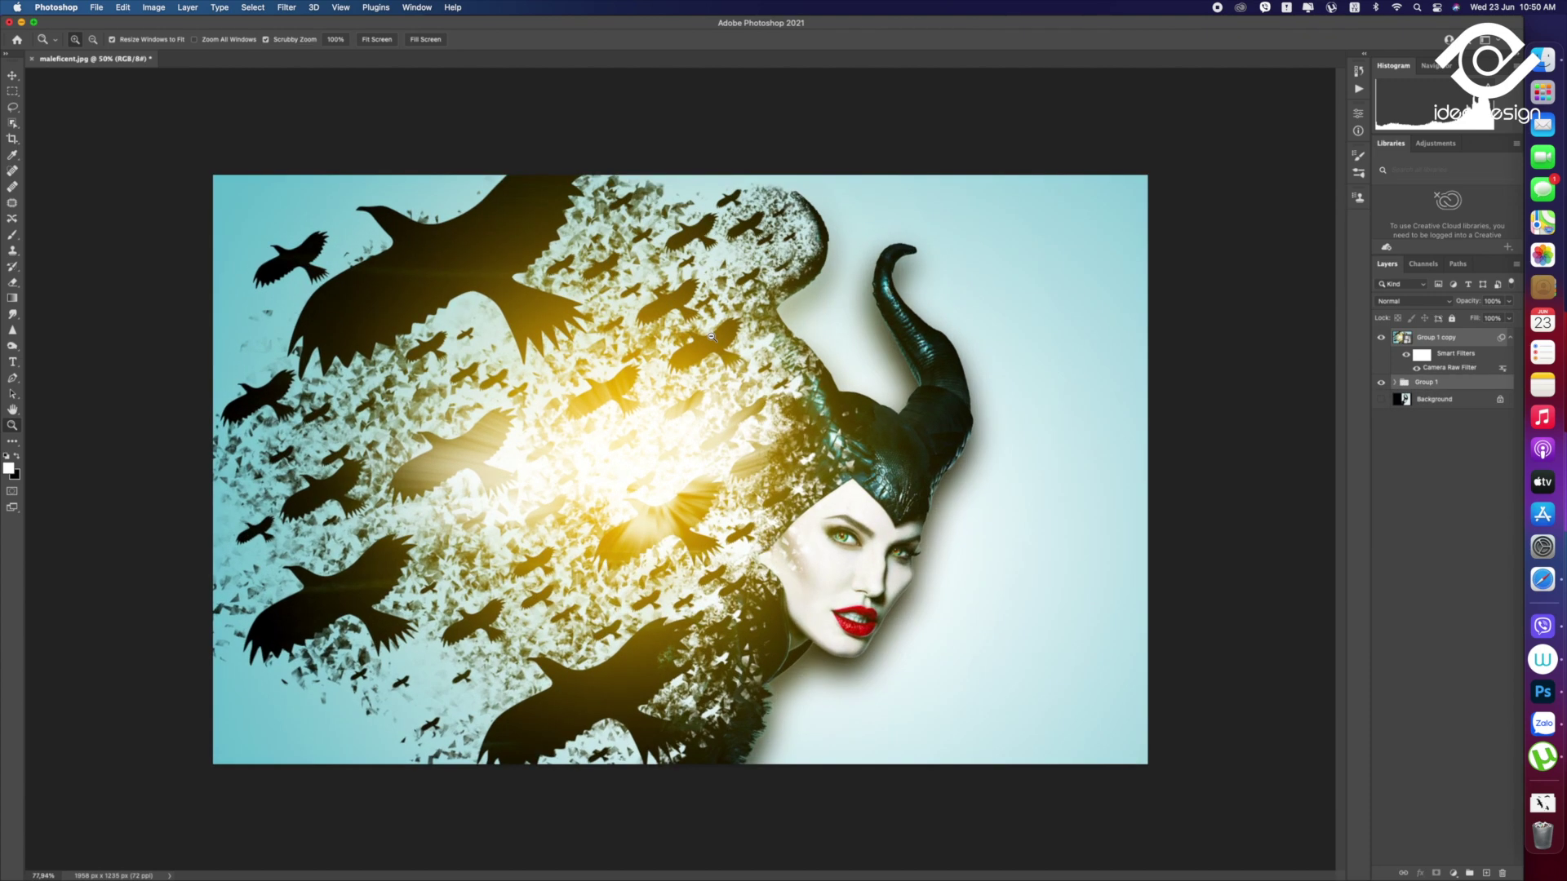
left_click_drag(817, 388, 792, 386)
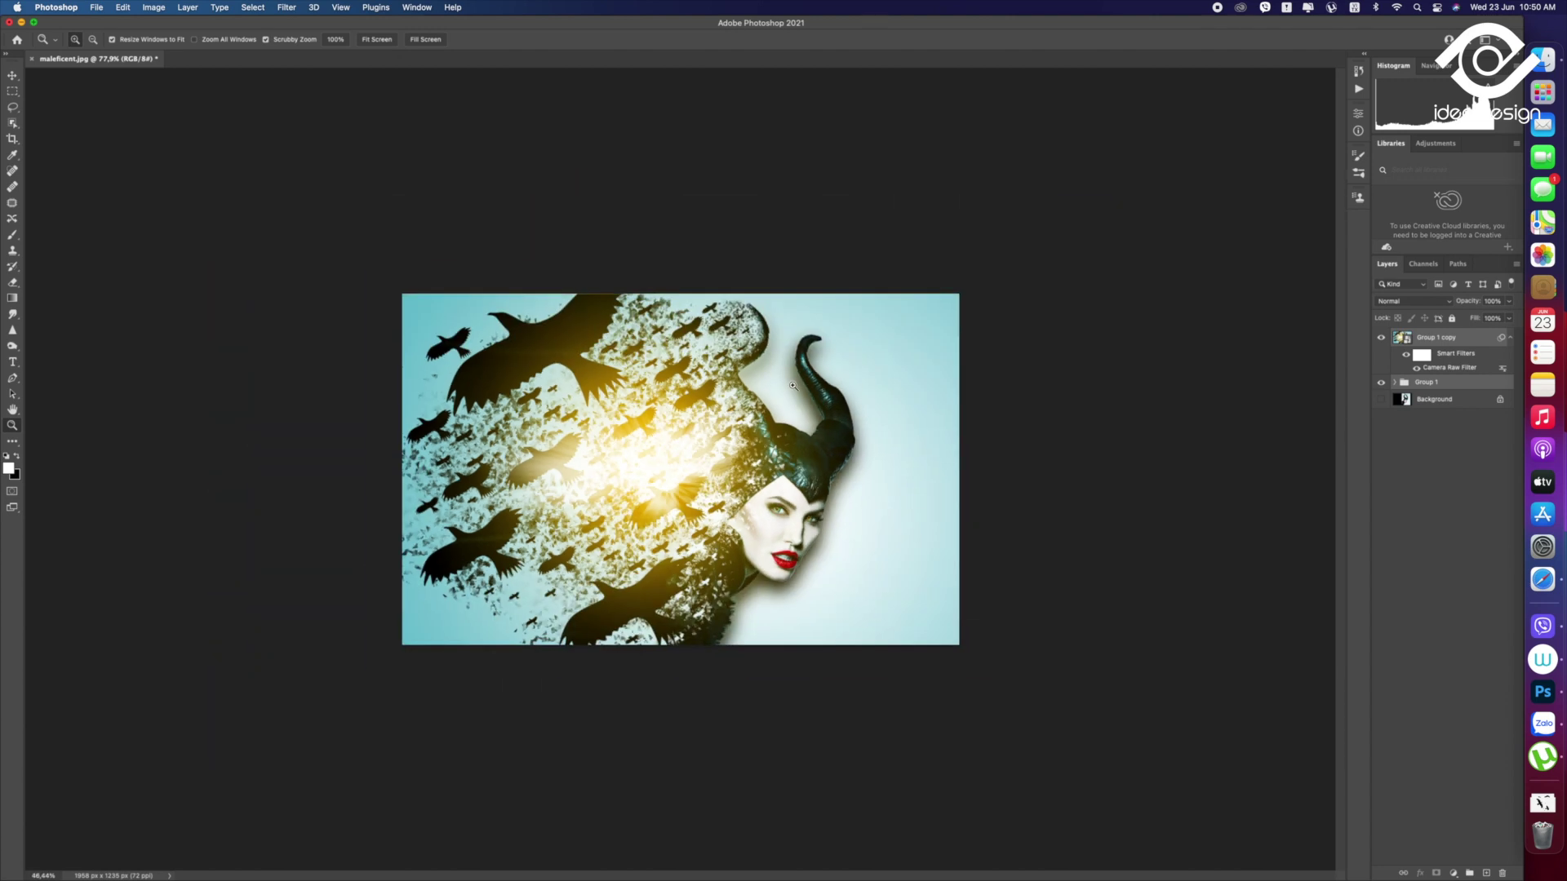
key("v")
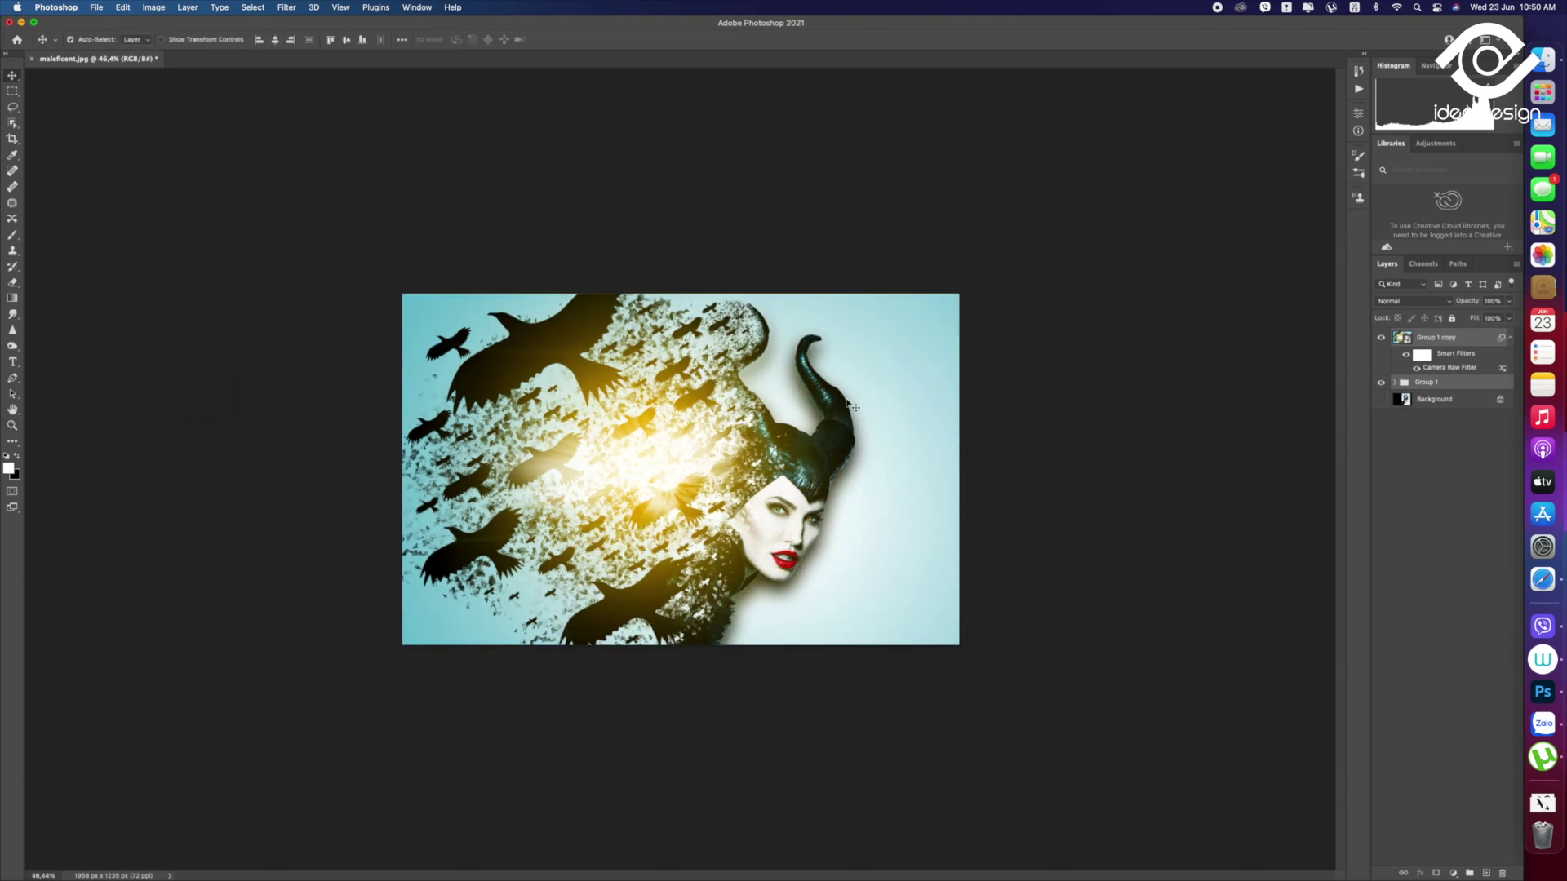
key("super+shift+s")
left_click(971, 566)
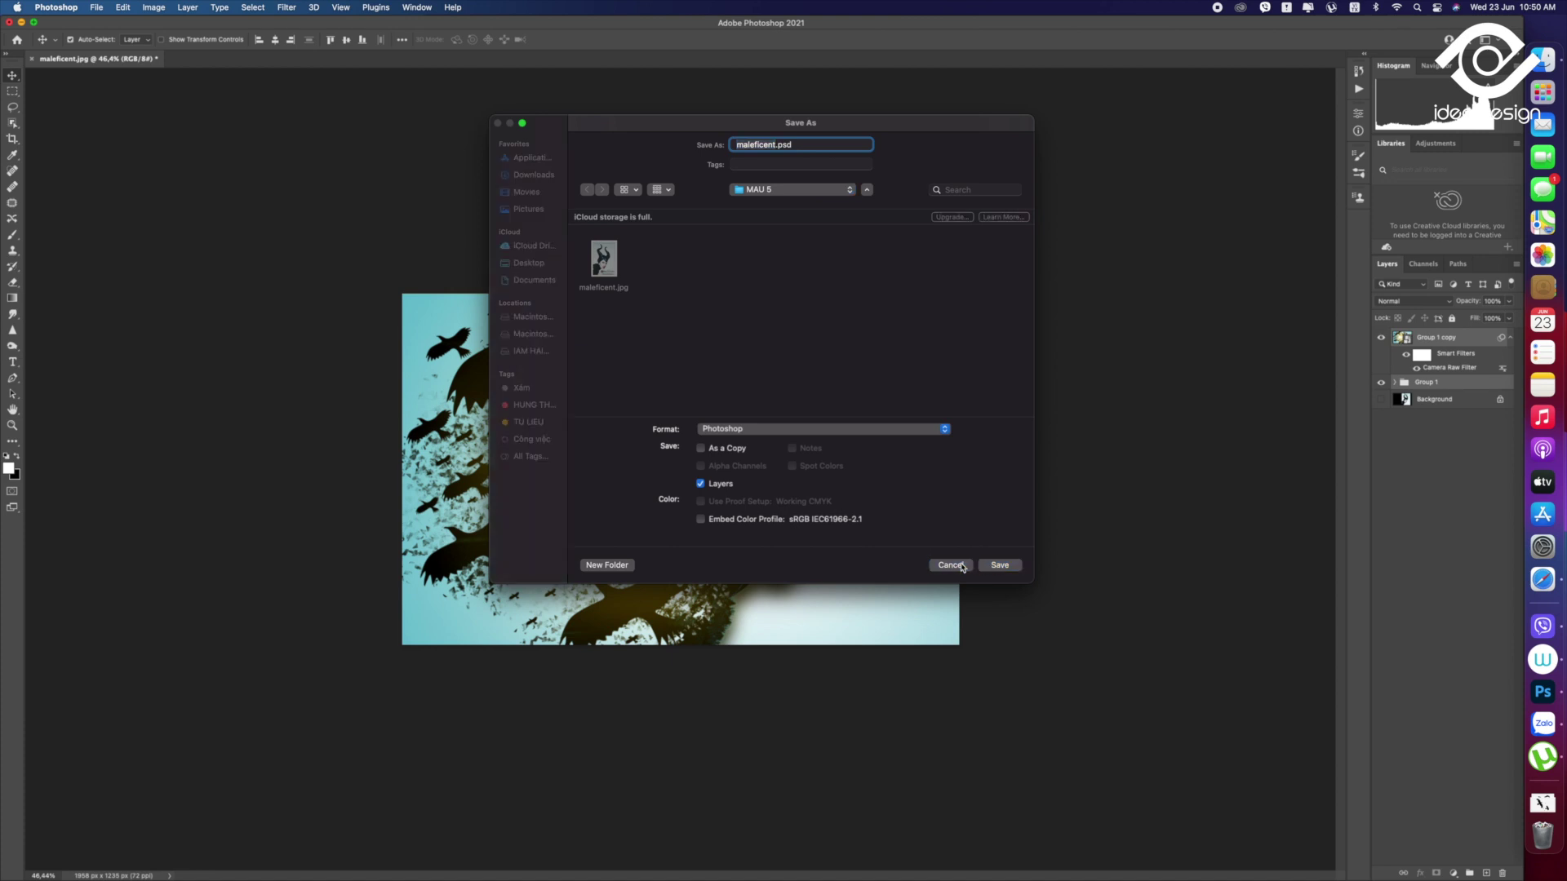
Preview the finished artwork in full-screen mode, zoomed in for a closer look
key("super+plus")
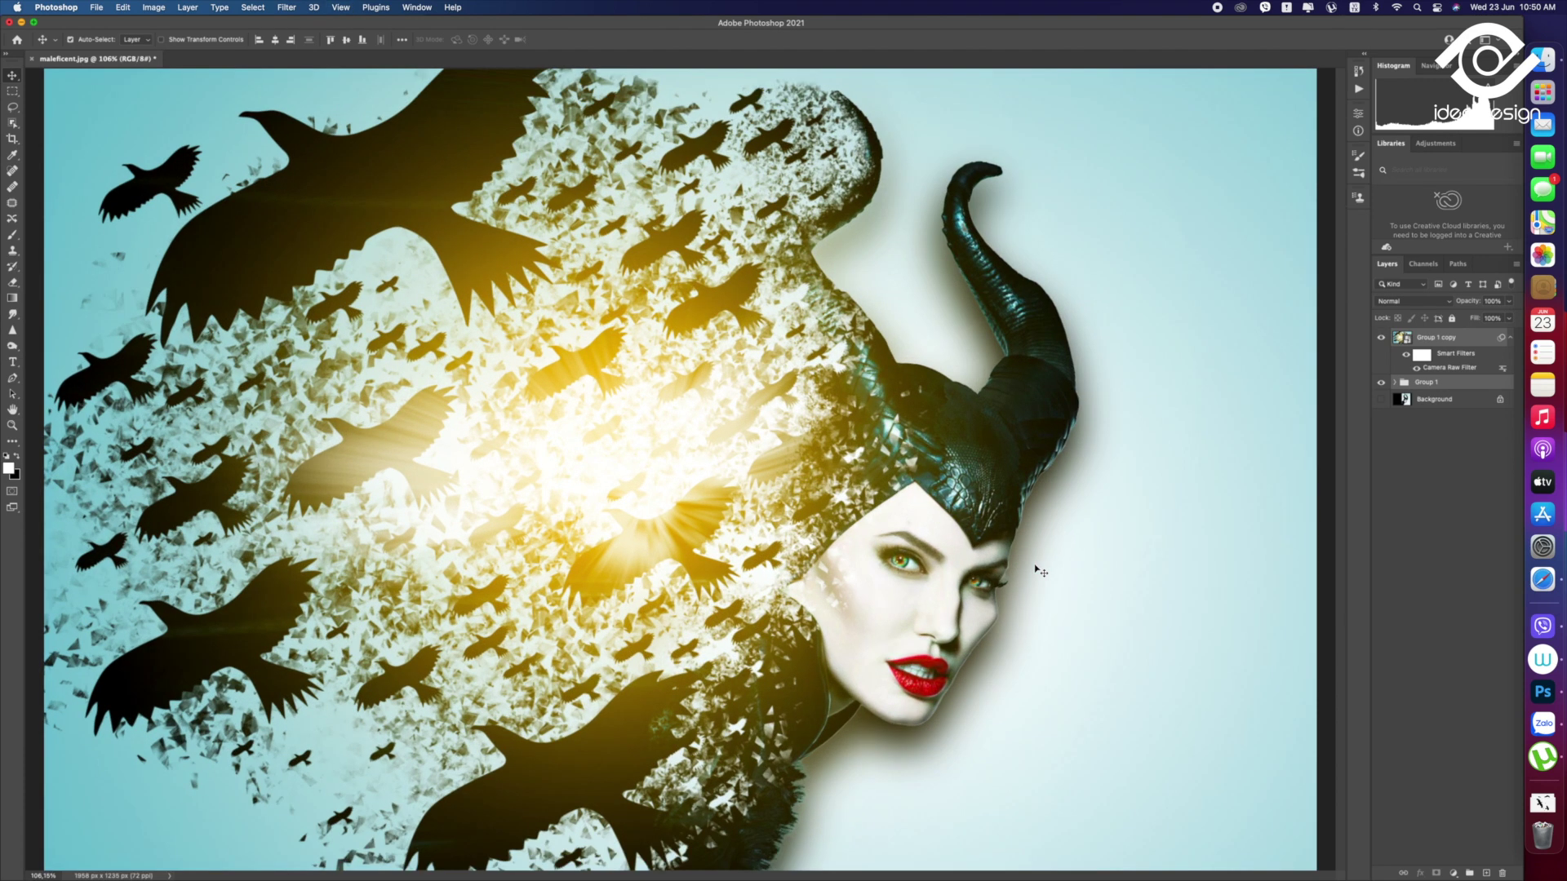
key("super+0")
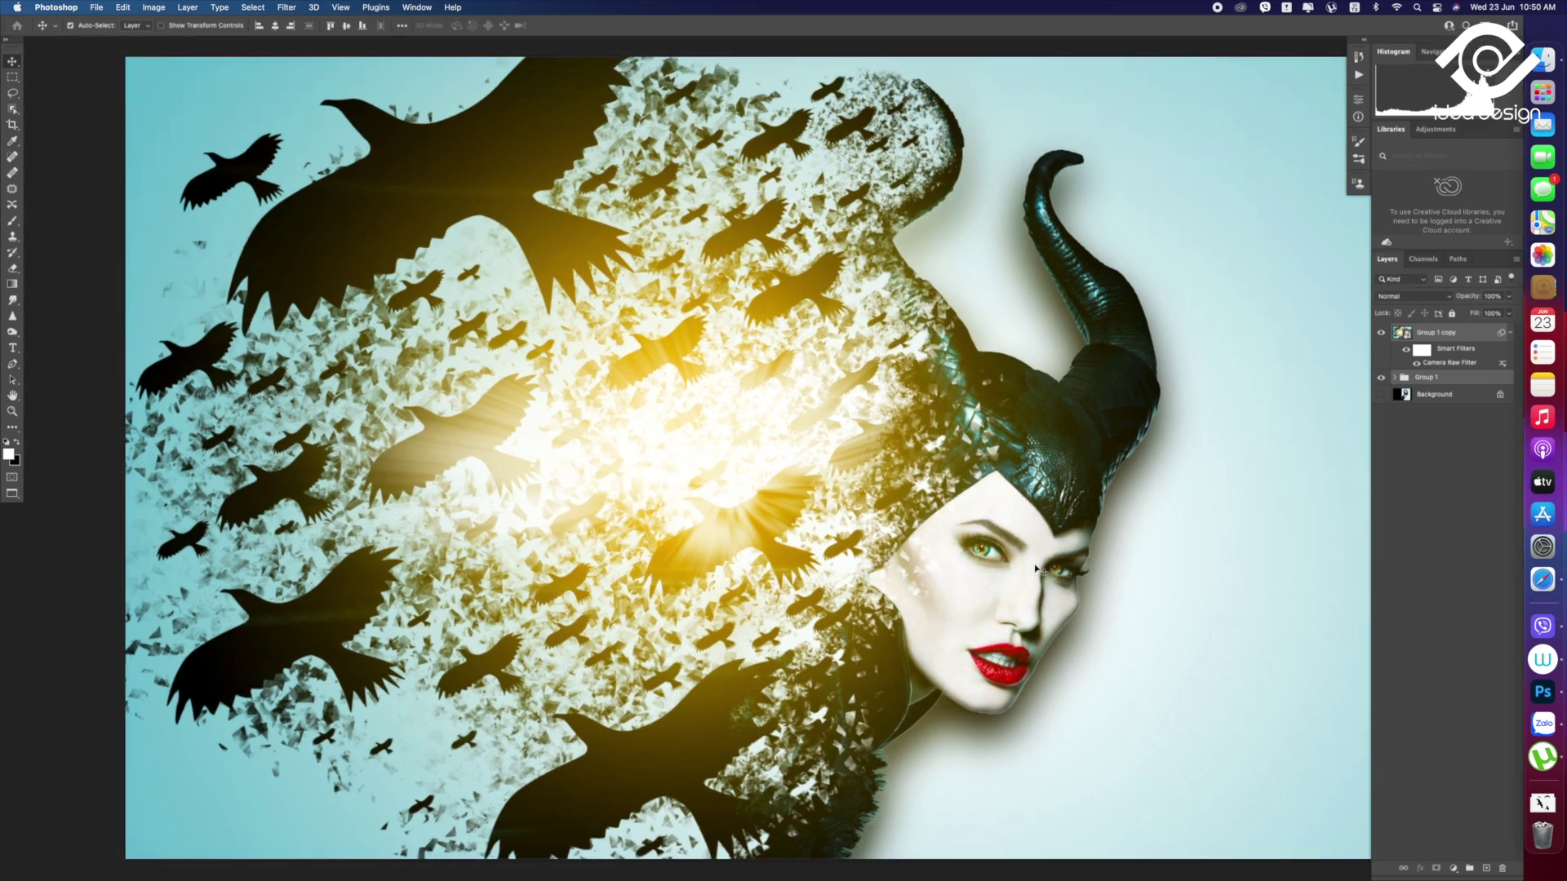
key("f")
key("f")
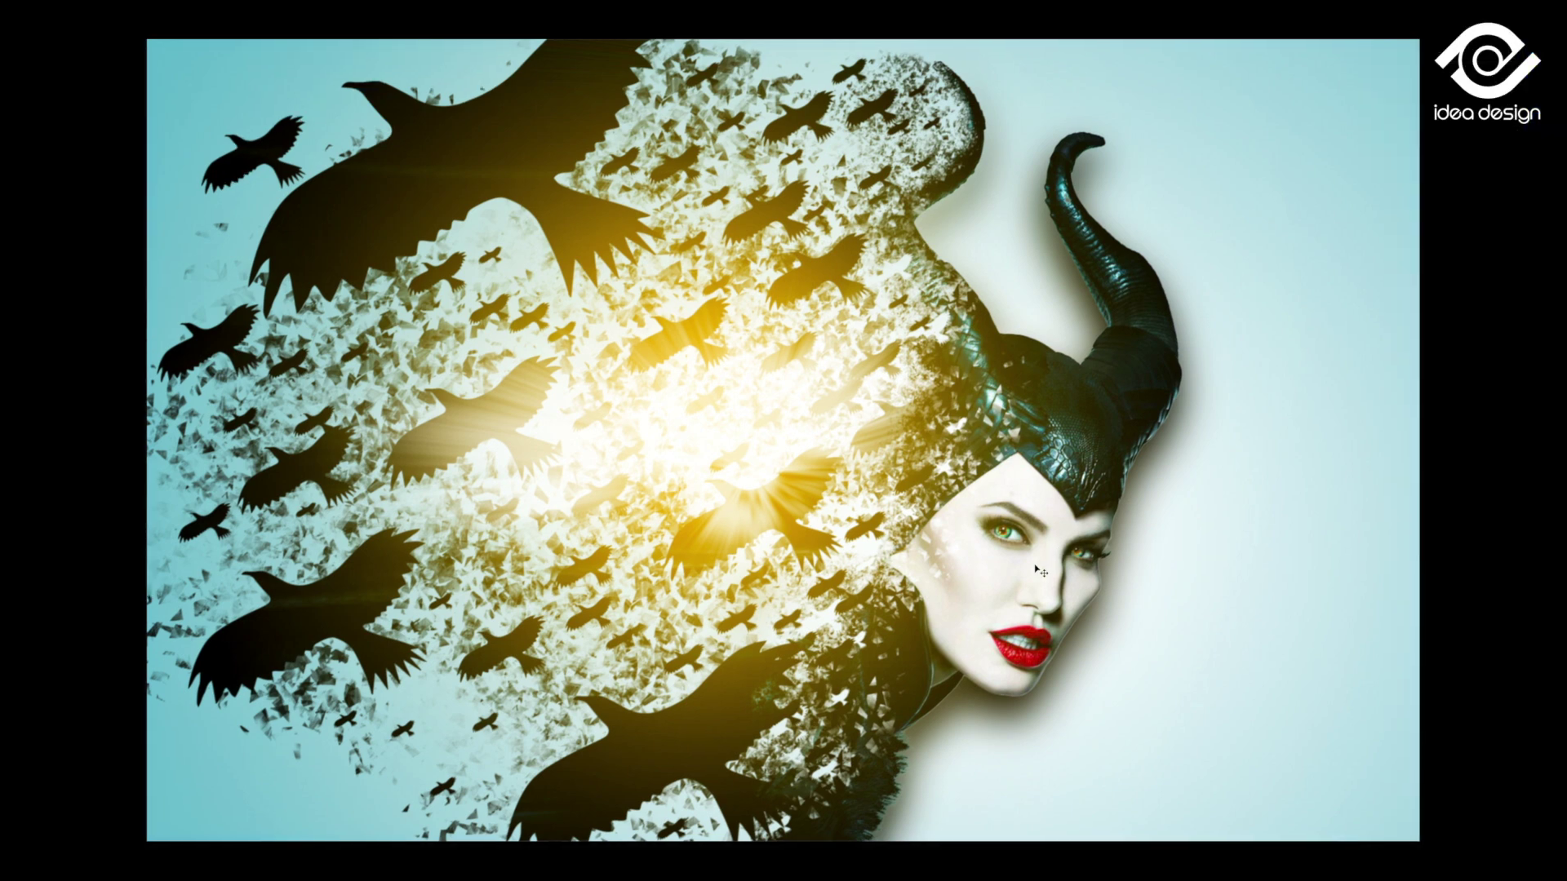
key("super+plus")
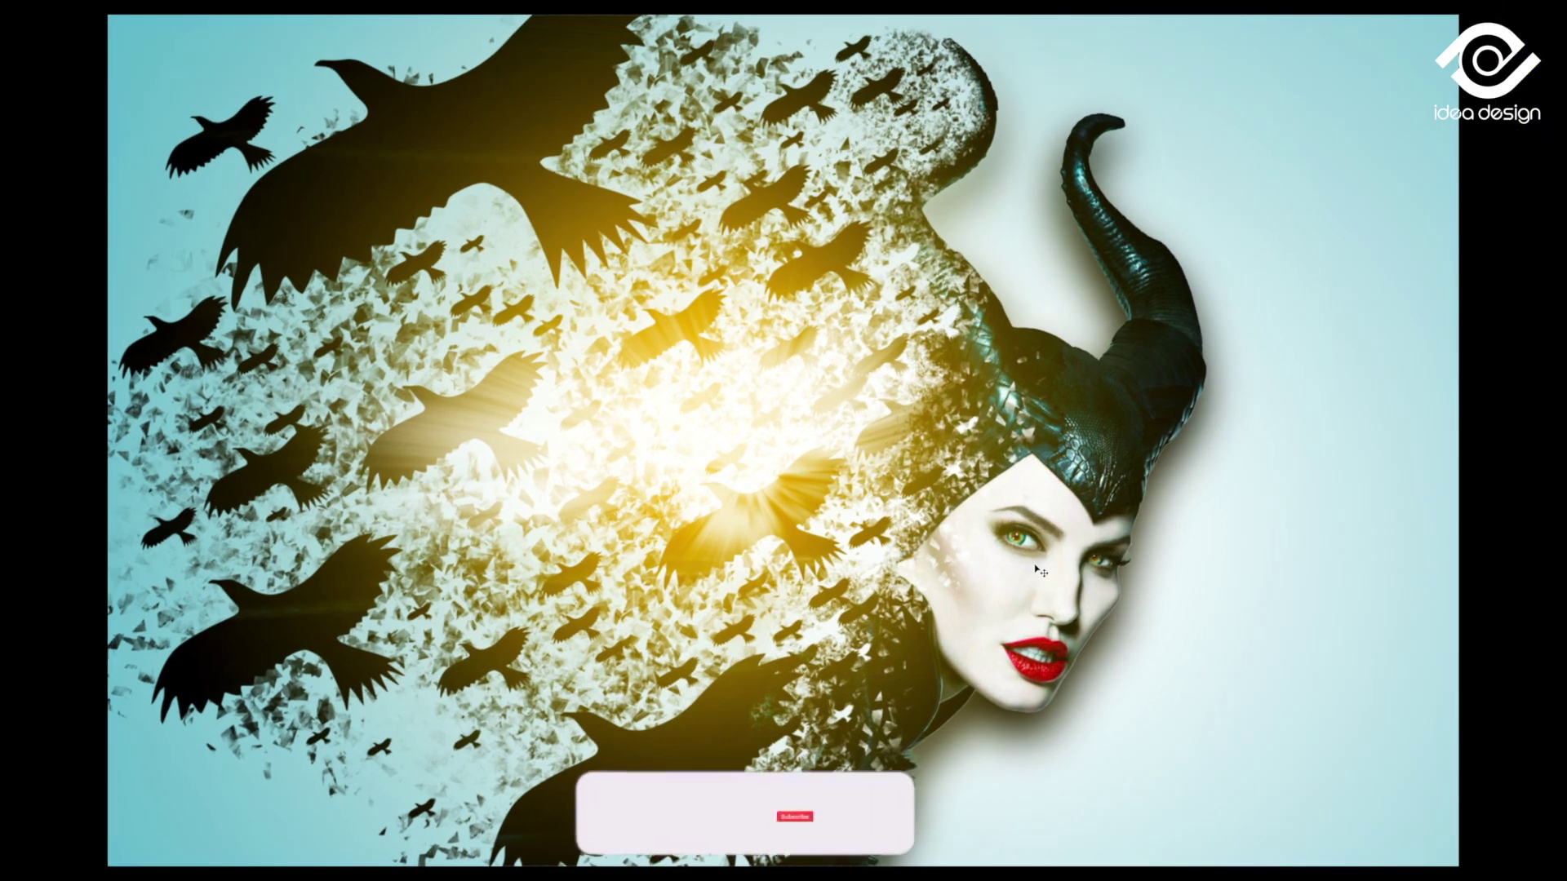
key("super+plus")
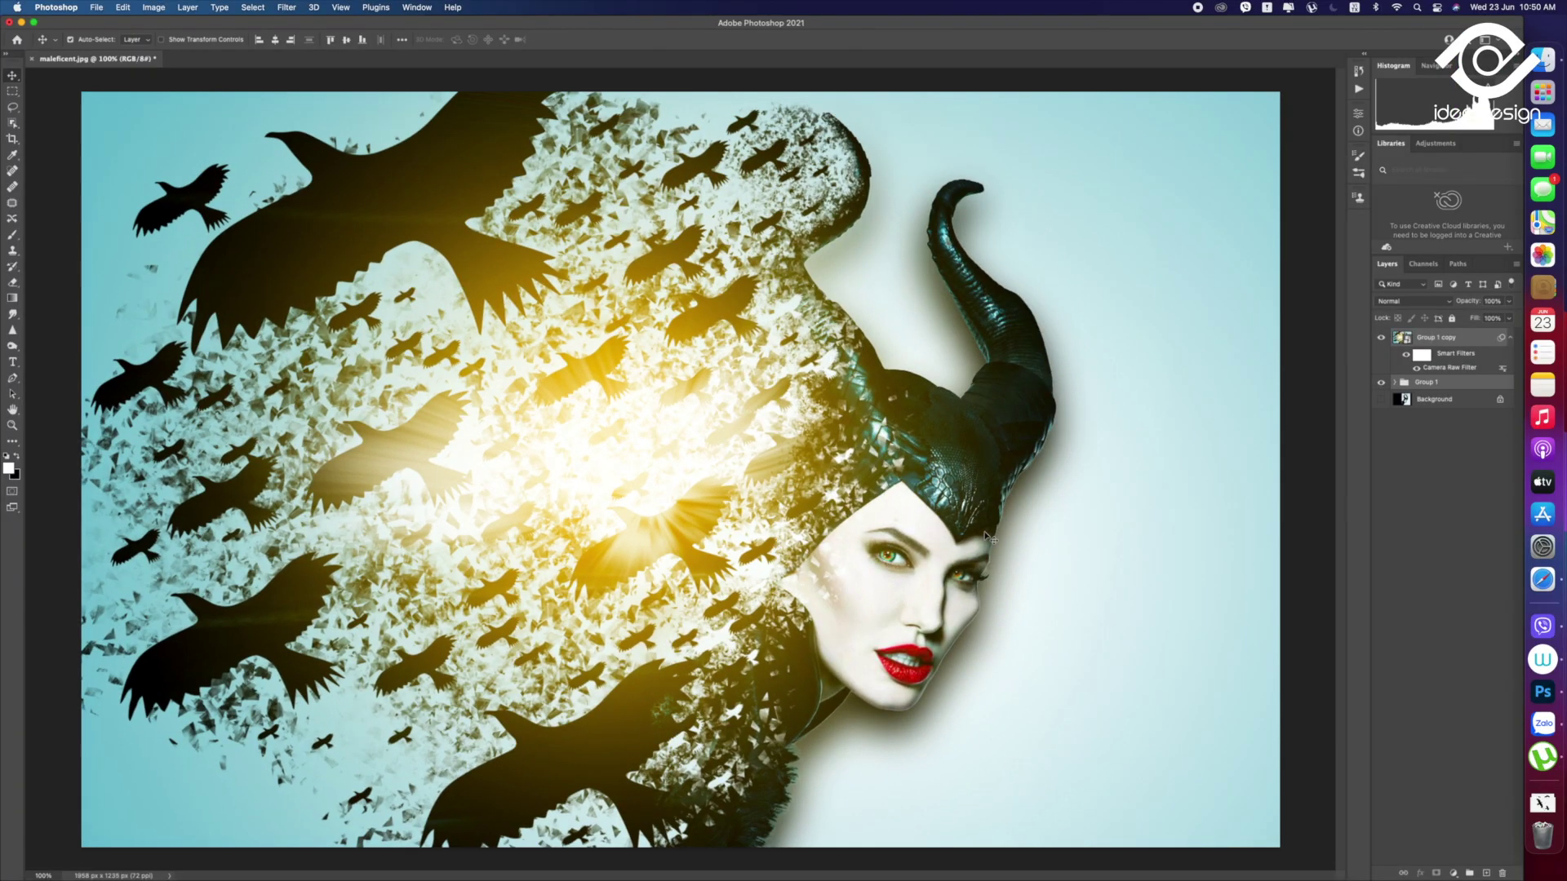
Save as maleficent.psd in Photoshop format with layers, keeping Maximize Compatibility
key("super+shift+s")
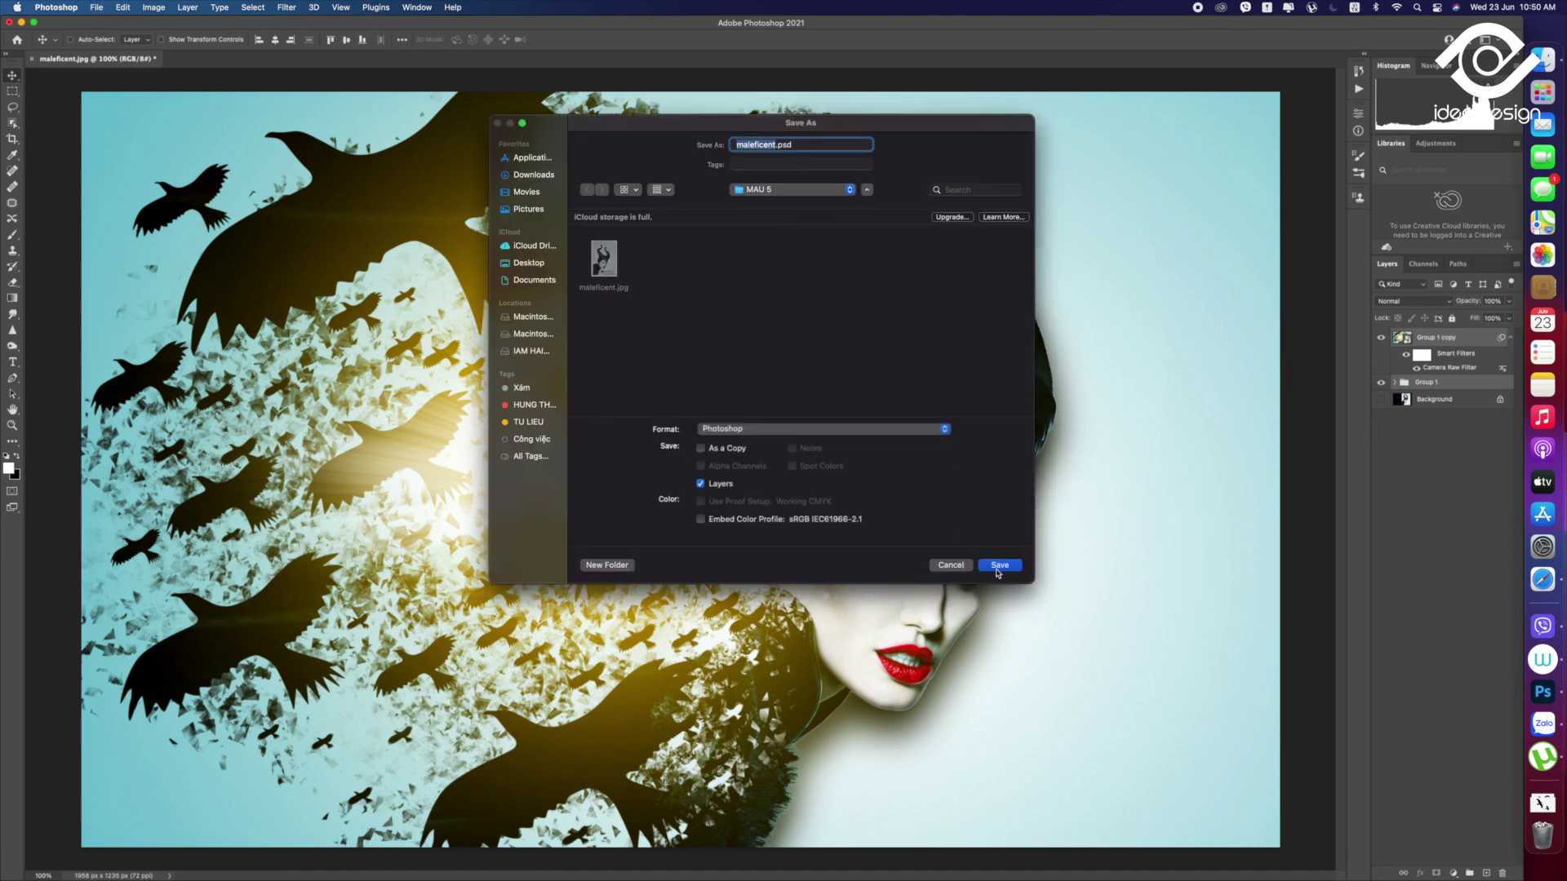
left_click(1002, 567)
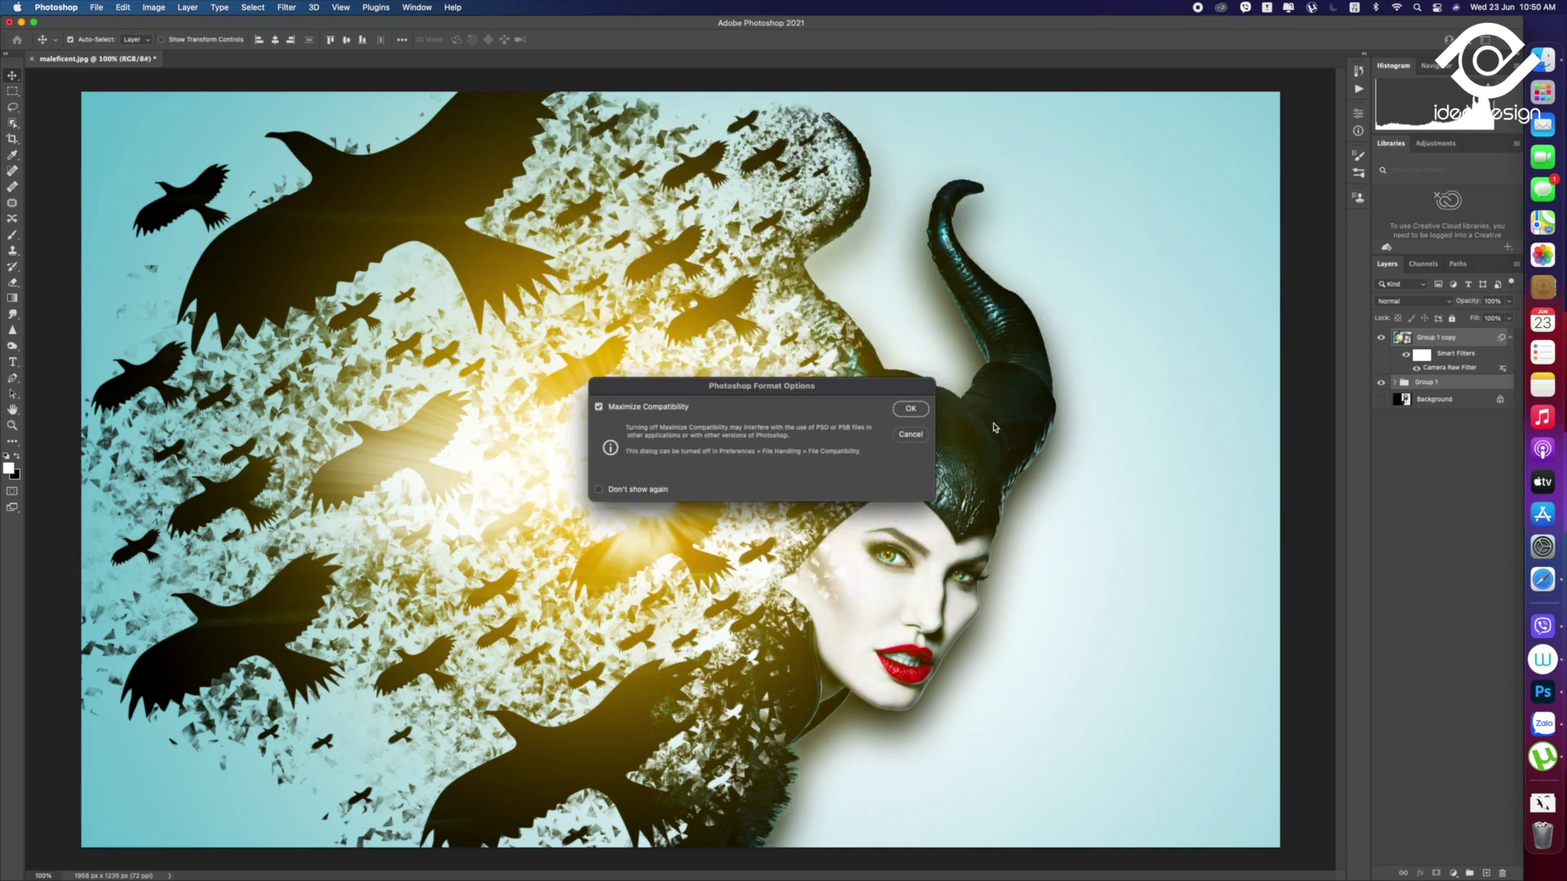
left_click(913, 410)
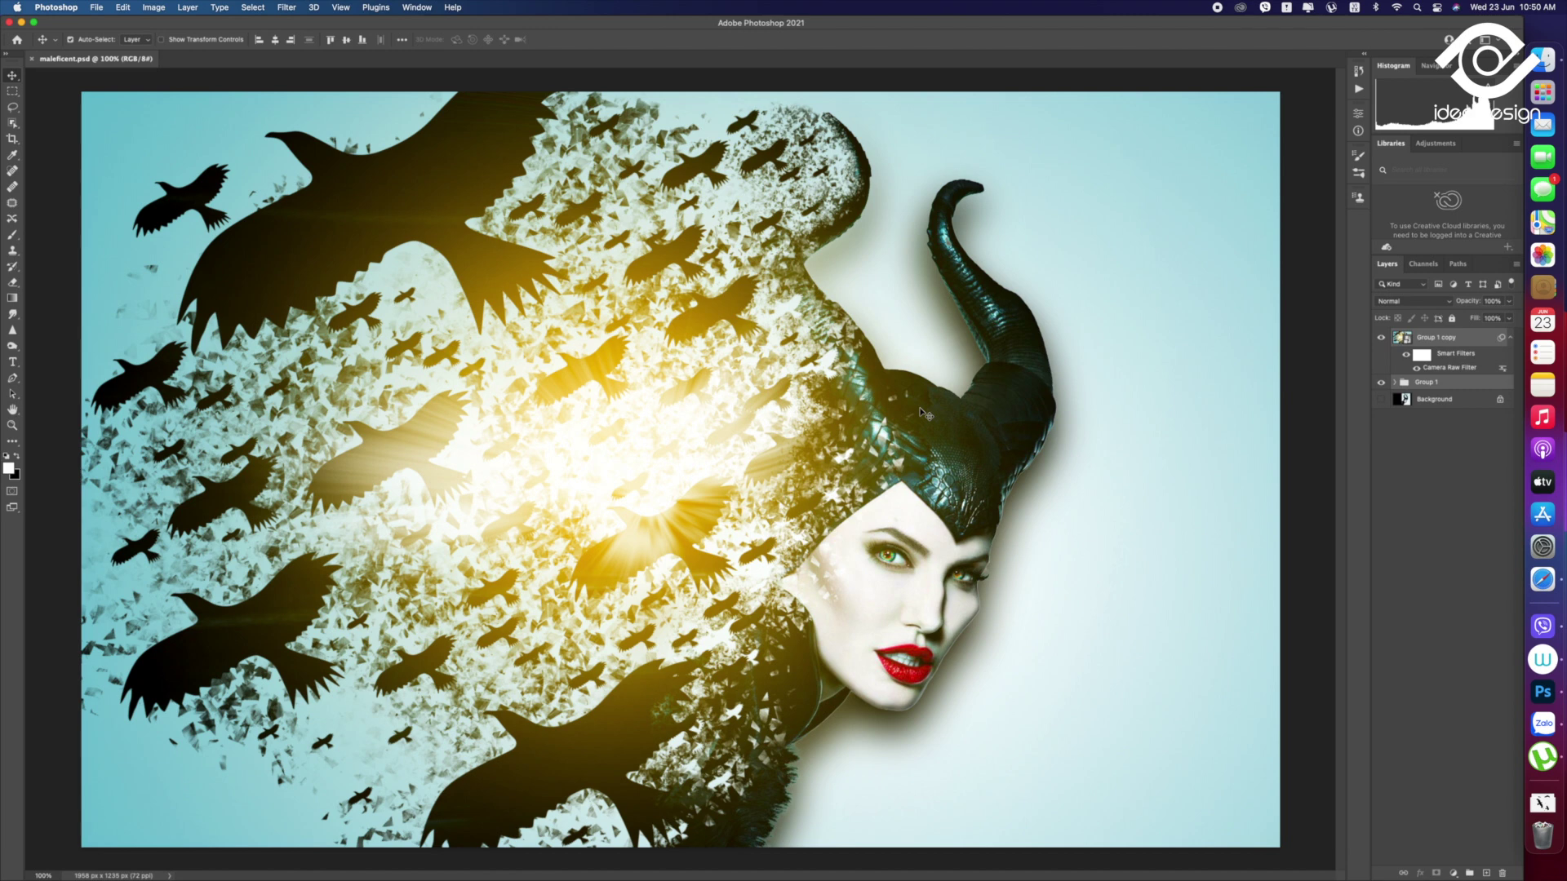